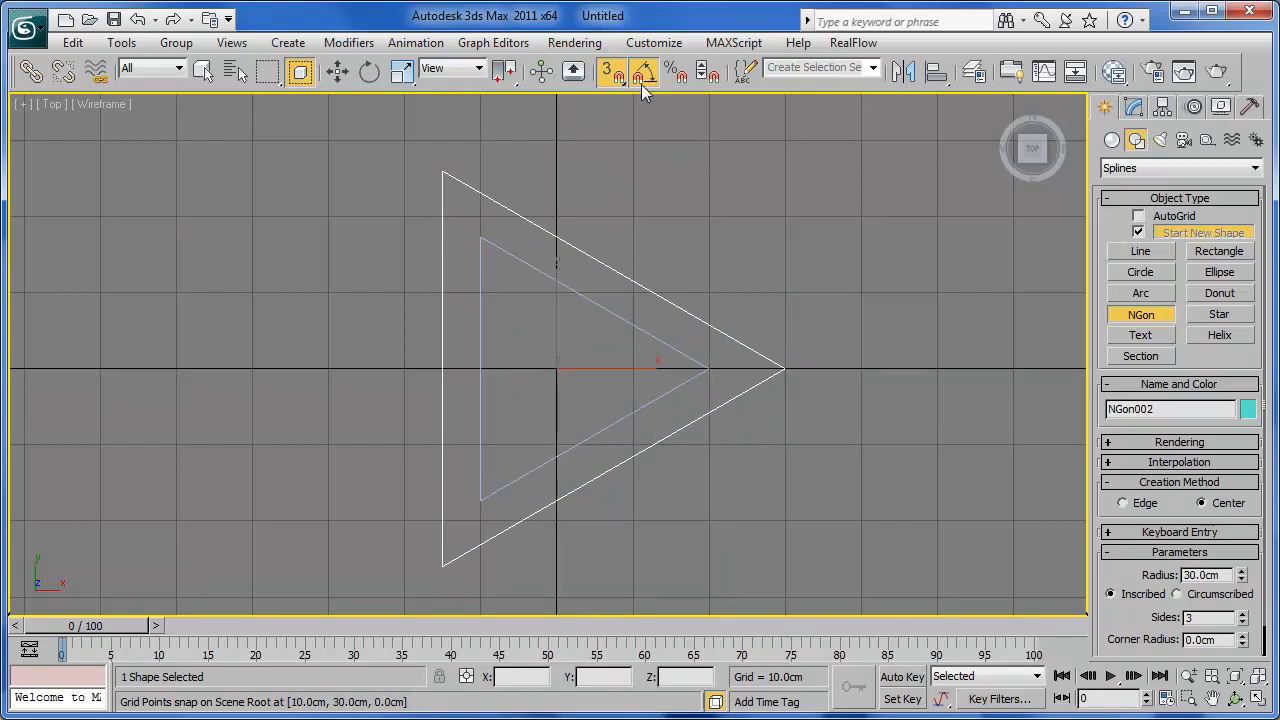
With point snapping off, rotate the larger triangle to point straight down and the smaller triangle to point straight up.
left_click(609, 72)
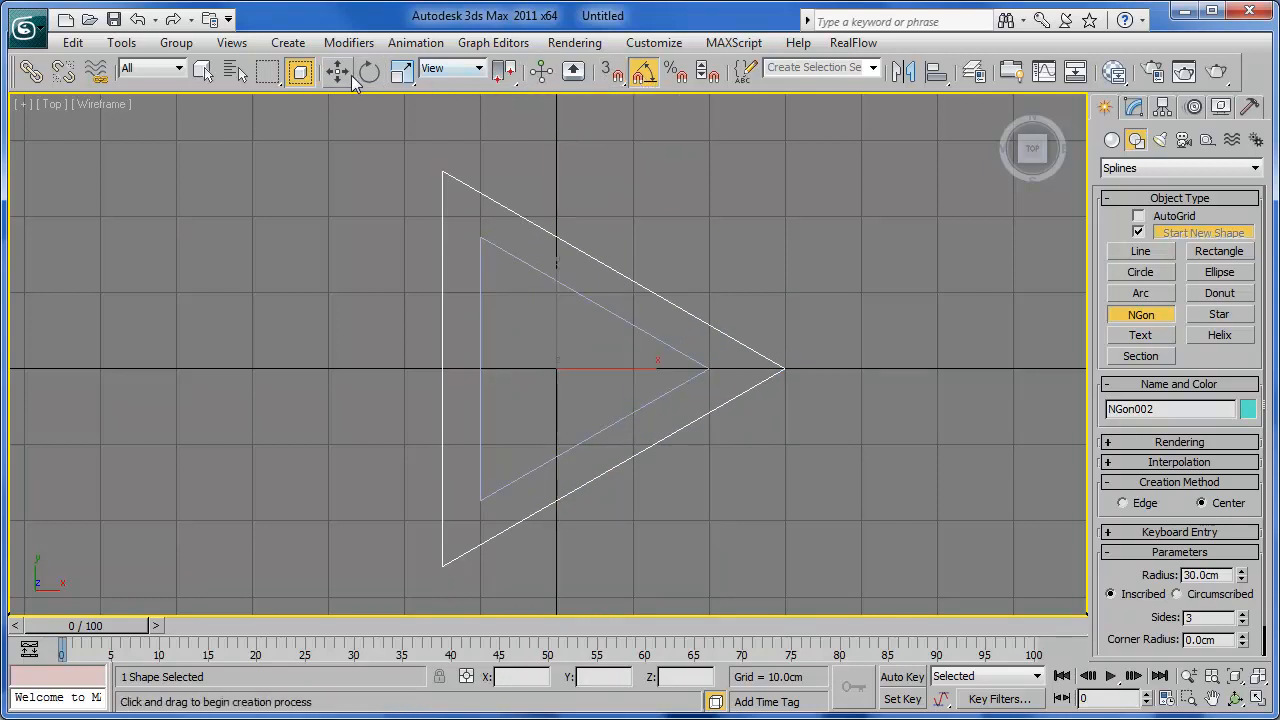
left_click(369, 71)
left_click_drag(623, 354, 622, 328)
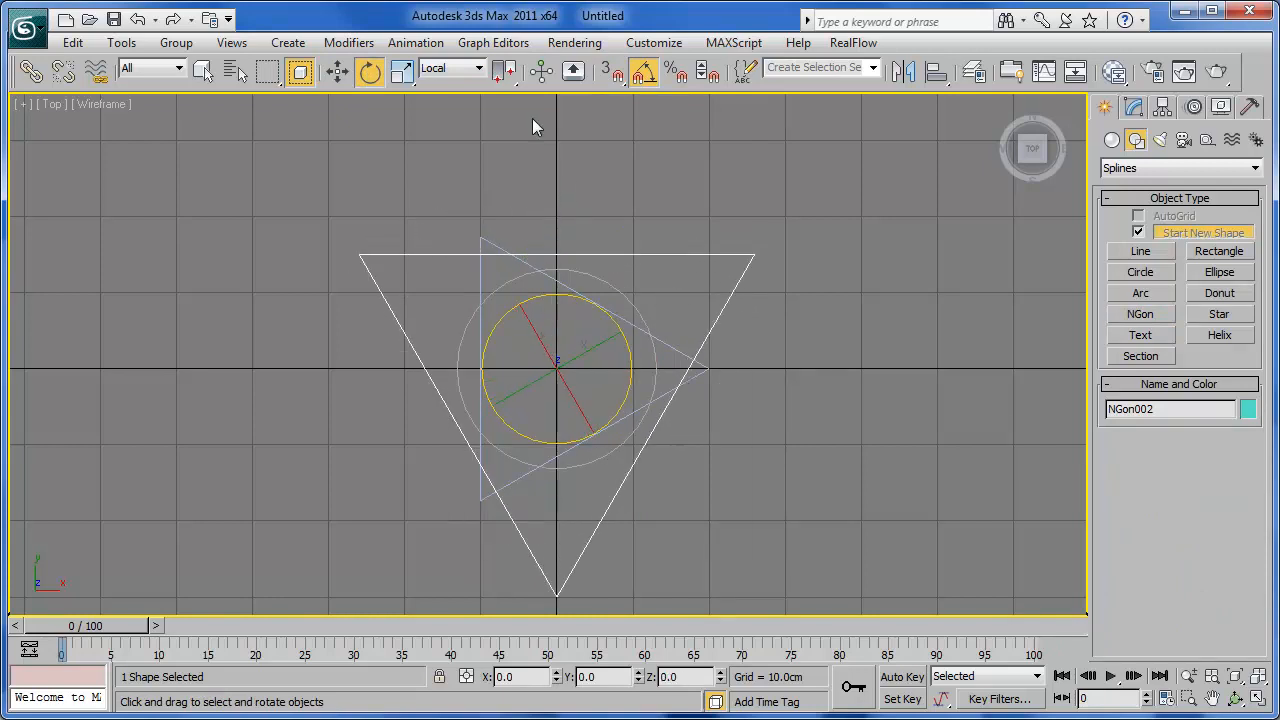
left_click(479, 271)
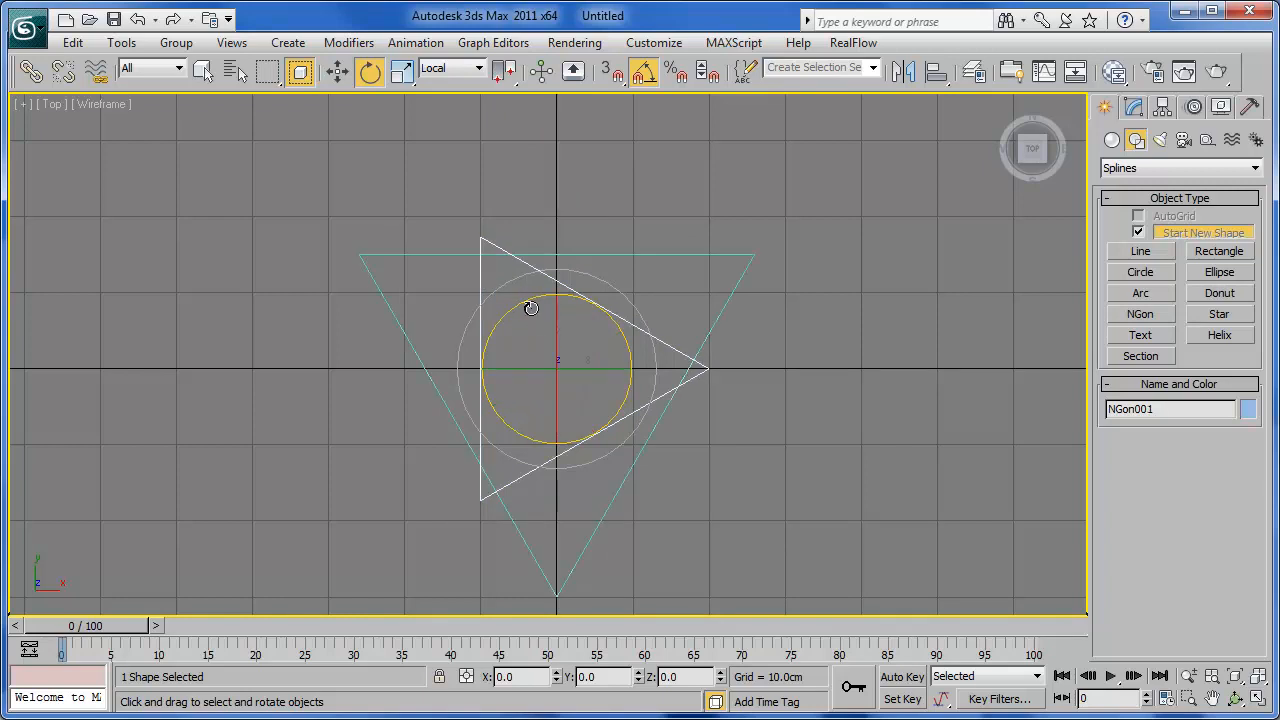
left_click_drag(530, 304, 558, 299)
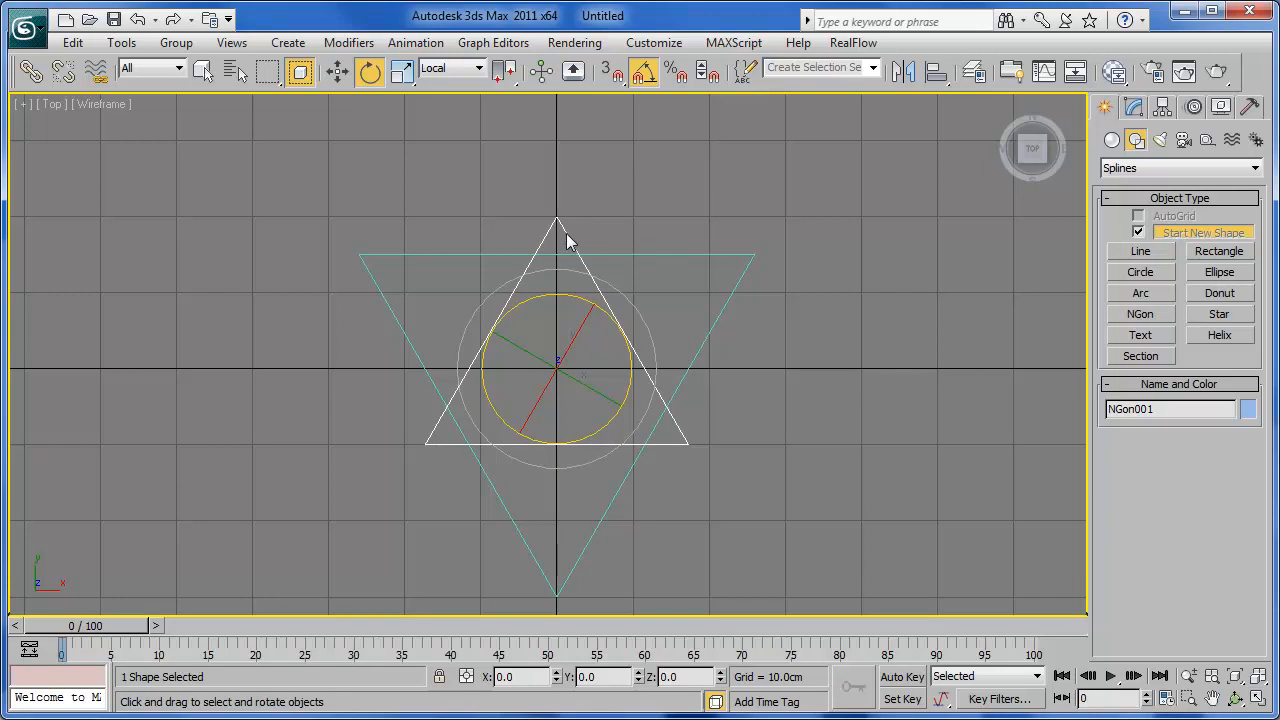
Convert the smaller triangle to an Editable Spline.
left_click(1135, 110)
right_click(1133, 288)
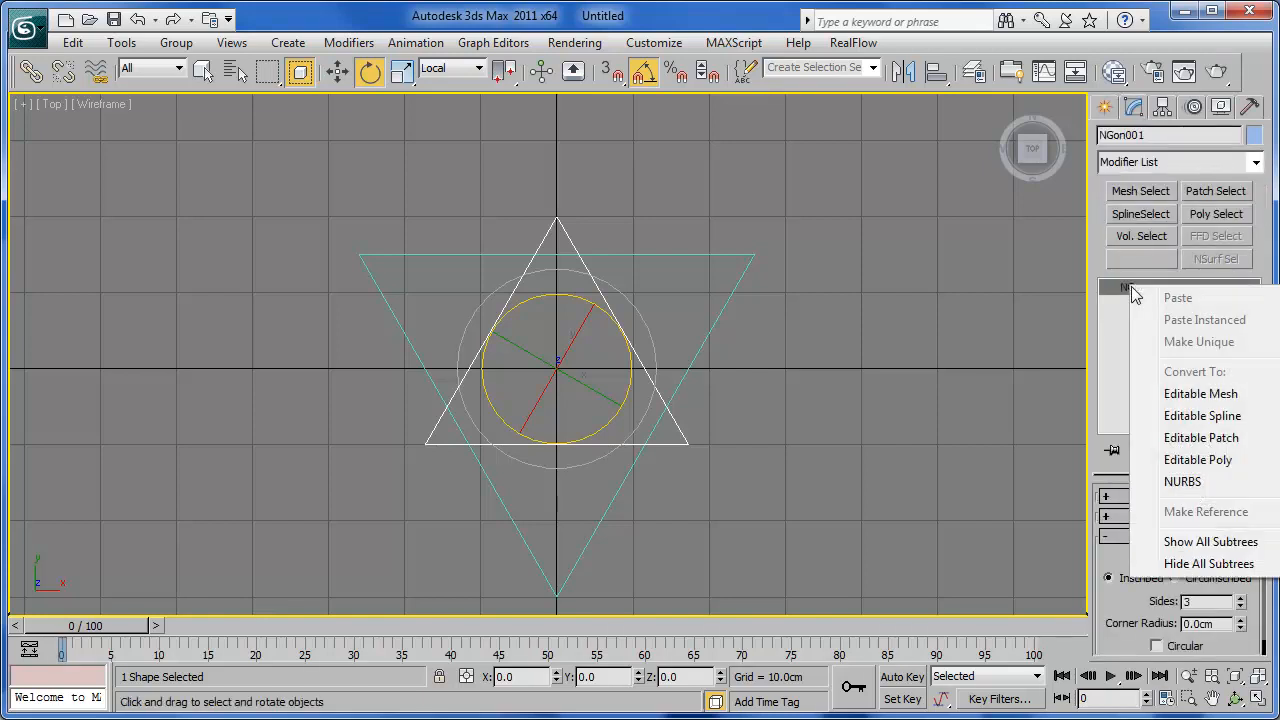
left_click(1205, 420)
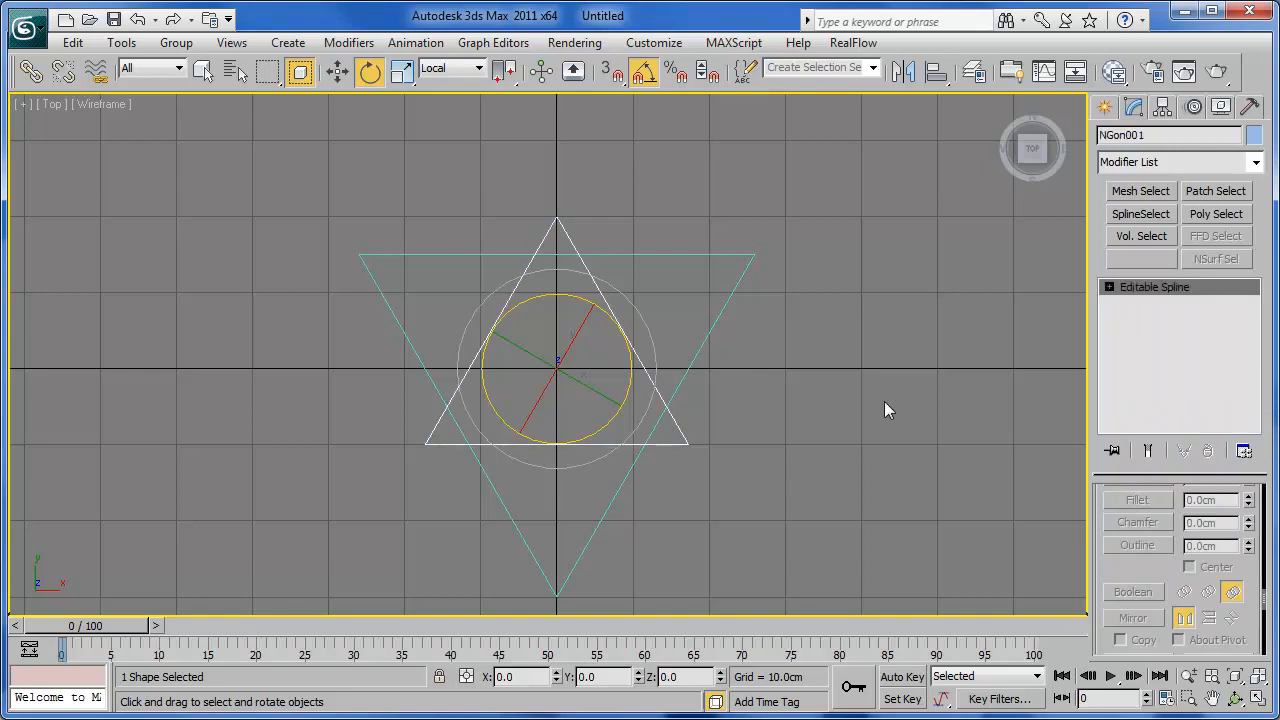
Expand the editable spline's sub-object levels and return to the whole-object level.
left_click_drag(1256, 632, 1231, 283)
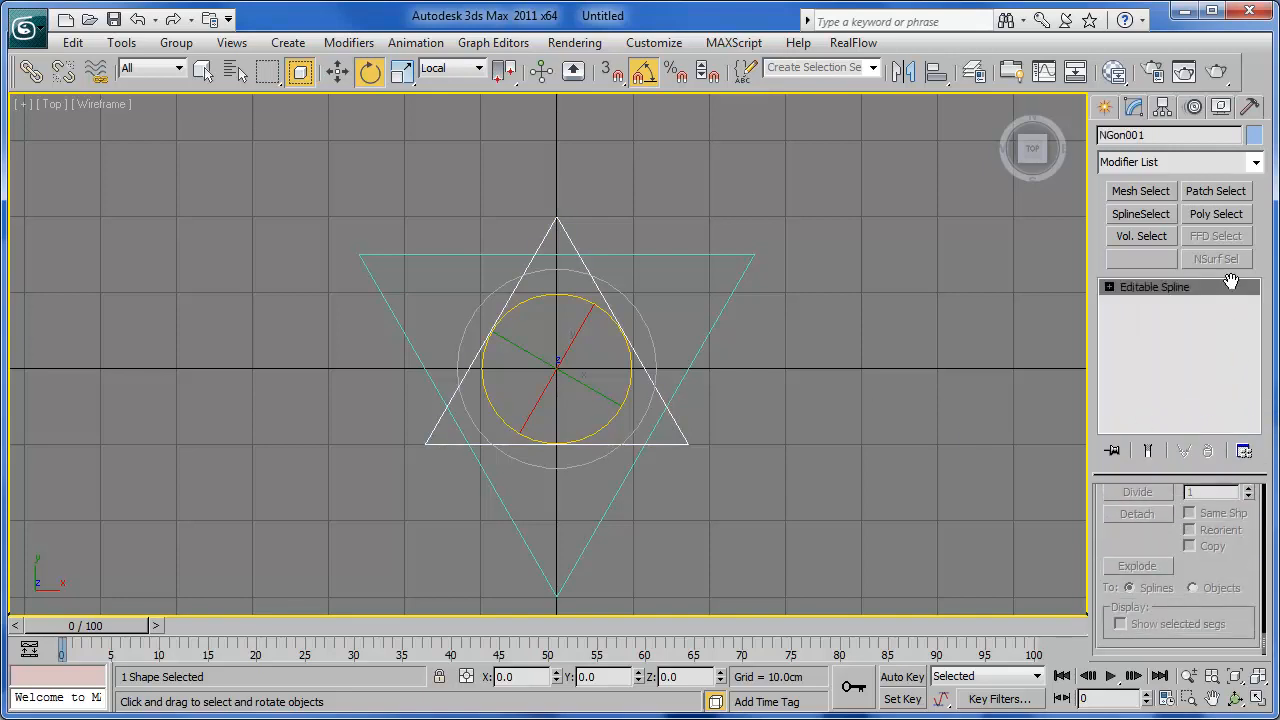
left_click(723, 444)
left_click(686, 439)
key("1")
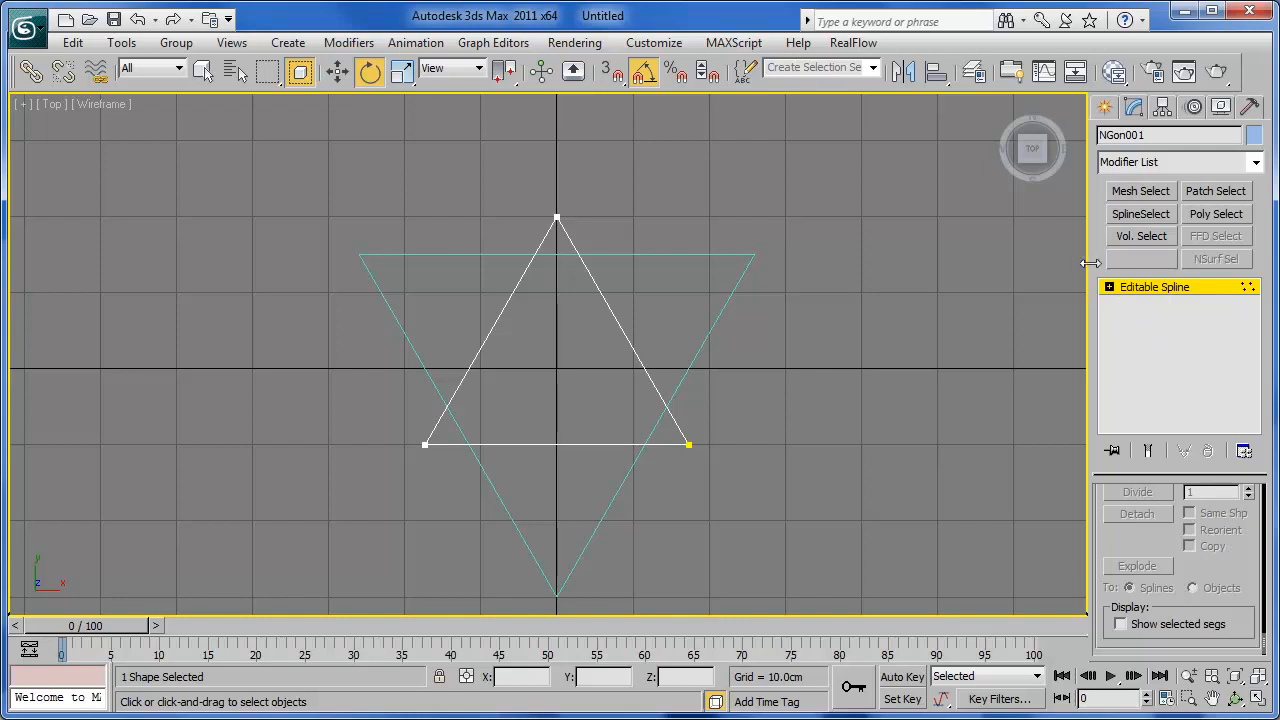
left_click(1108, 287)
left_click(1108, 287)
left_click(1108, 287)
left_click(1146, 289)
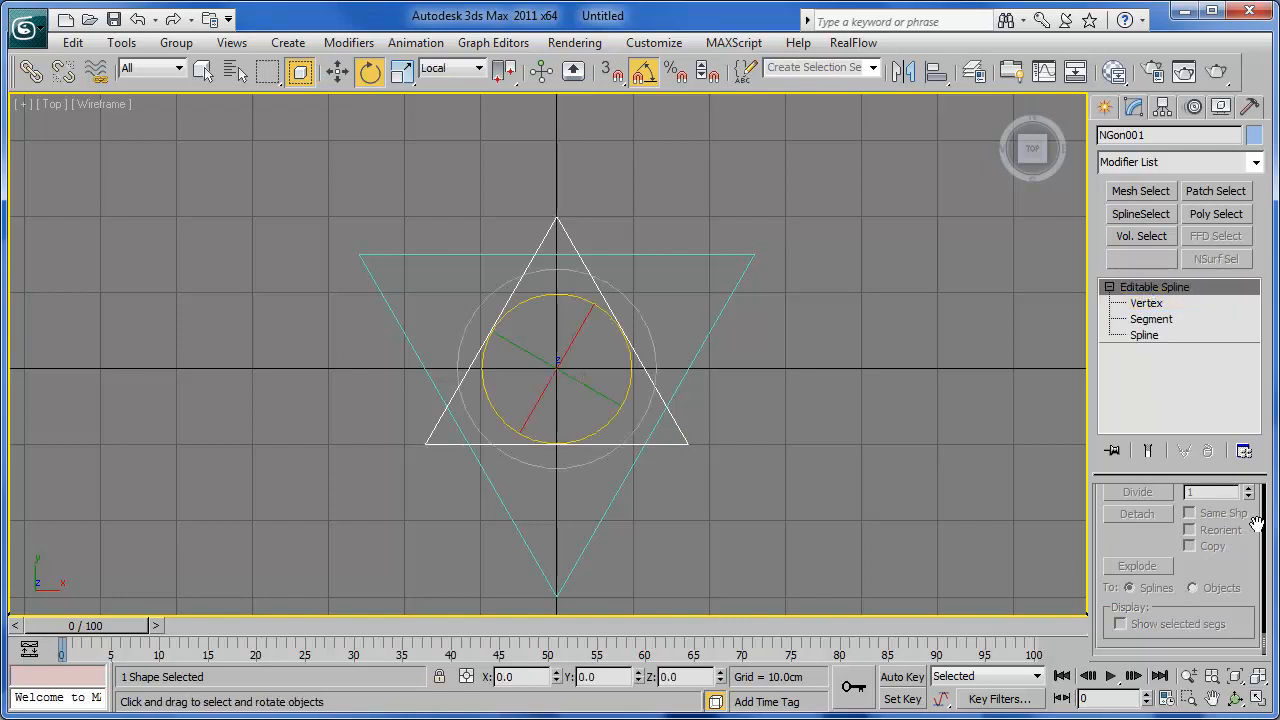
Attach the larger downward-pointing triangle to the editable spline so both triangles form one shape.
scroll(1245, 520, "up", 8)
scroll(1192, 606, "up", 6)
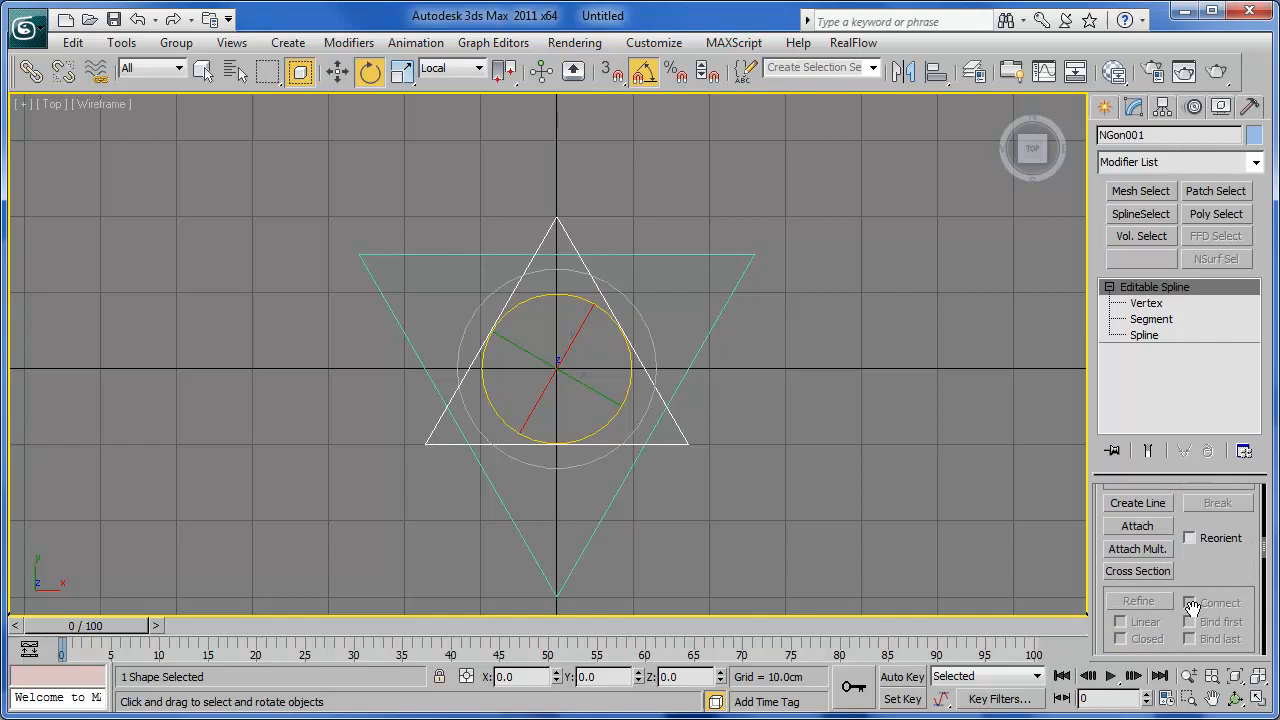
left_click(1137, 526)
left_click(601, 515)
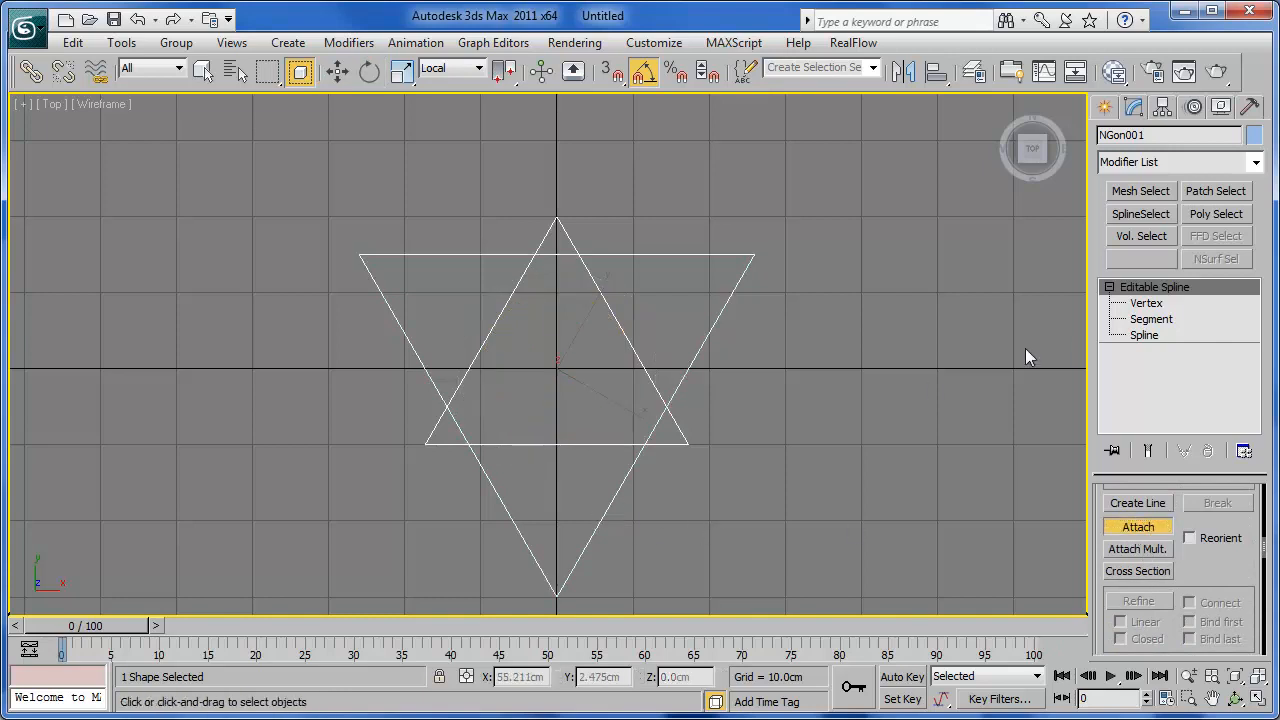
left_click(1140, 526)
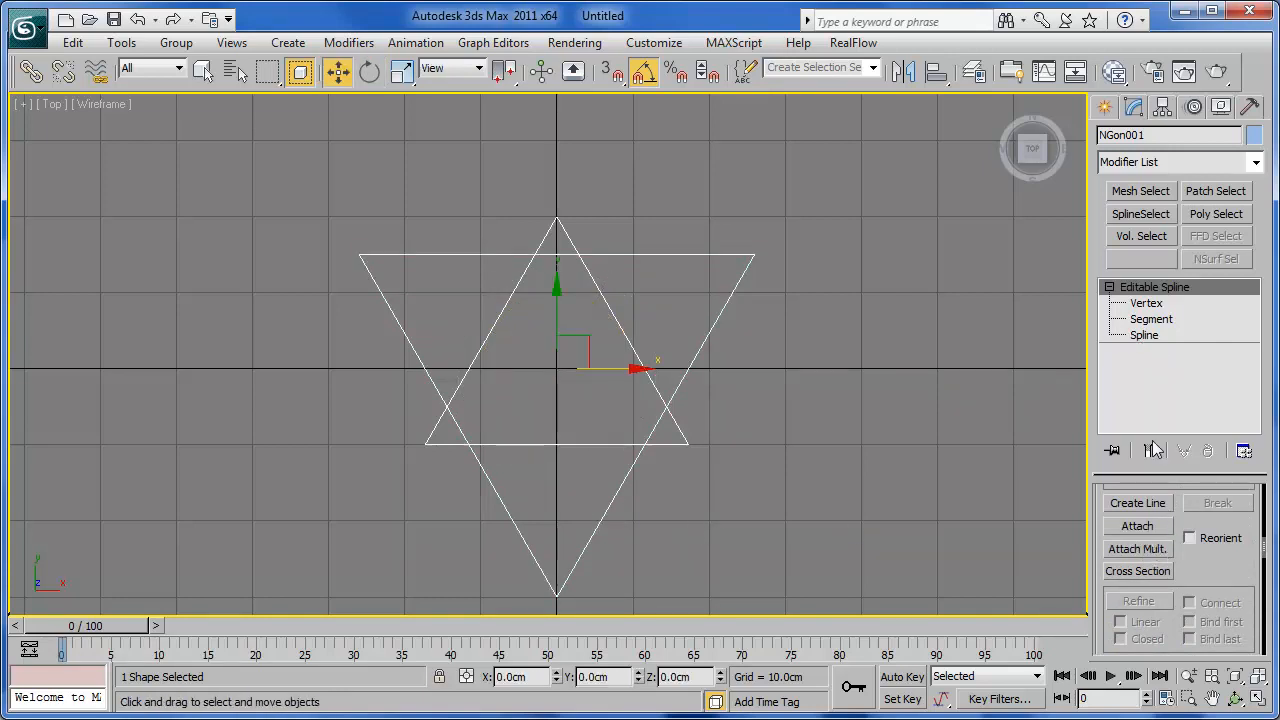
At spline level, perform a Boolean Intersection of the smaller triangle with the larger one.
left_click(1145, 336)
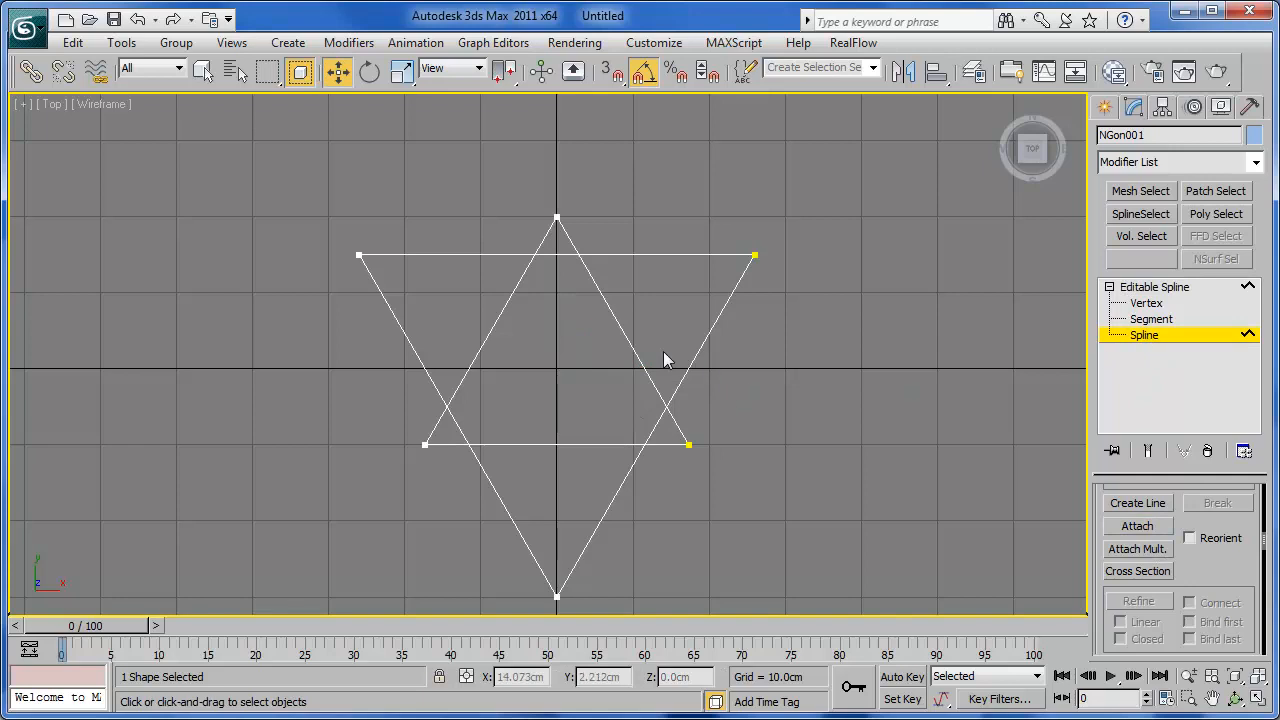
left_click(636, 360)
left_click_drag(1247, 563, 1240, 449)
scroll(1245, 530, "down", 10)
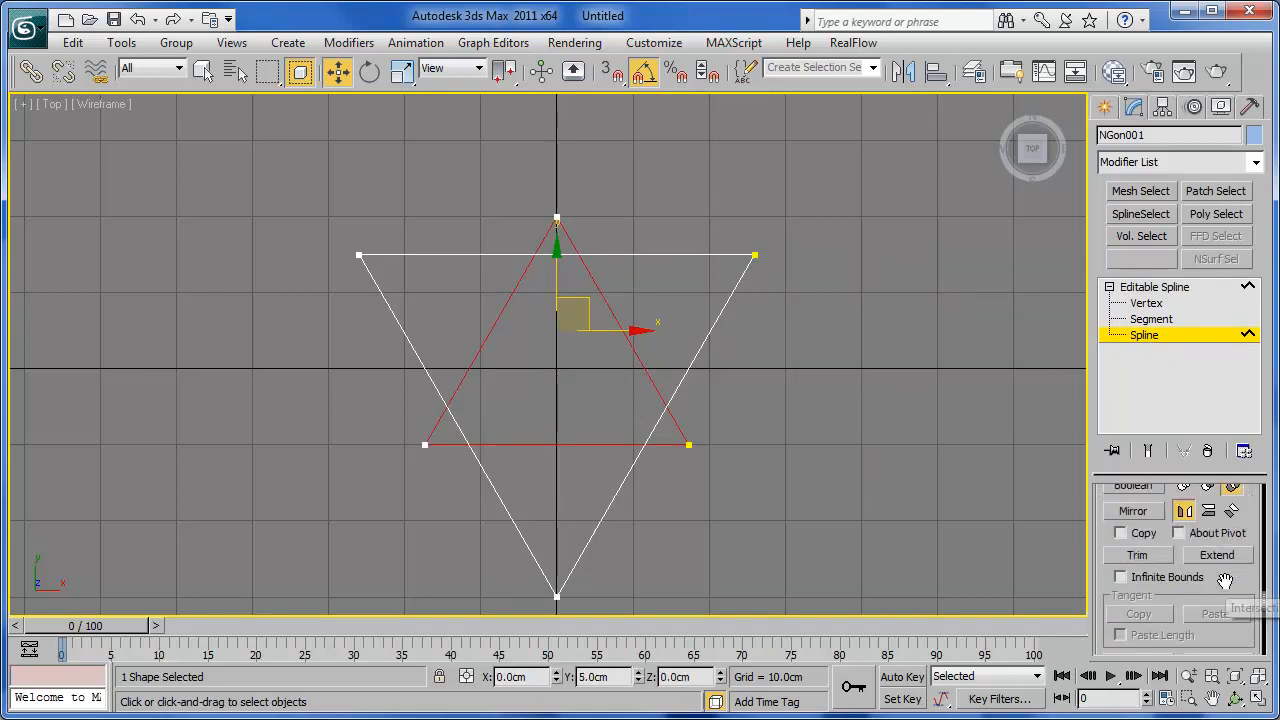
scroll(1245, 522, "up", 2)
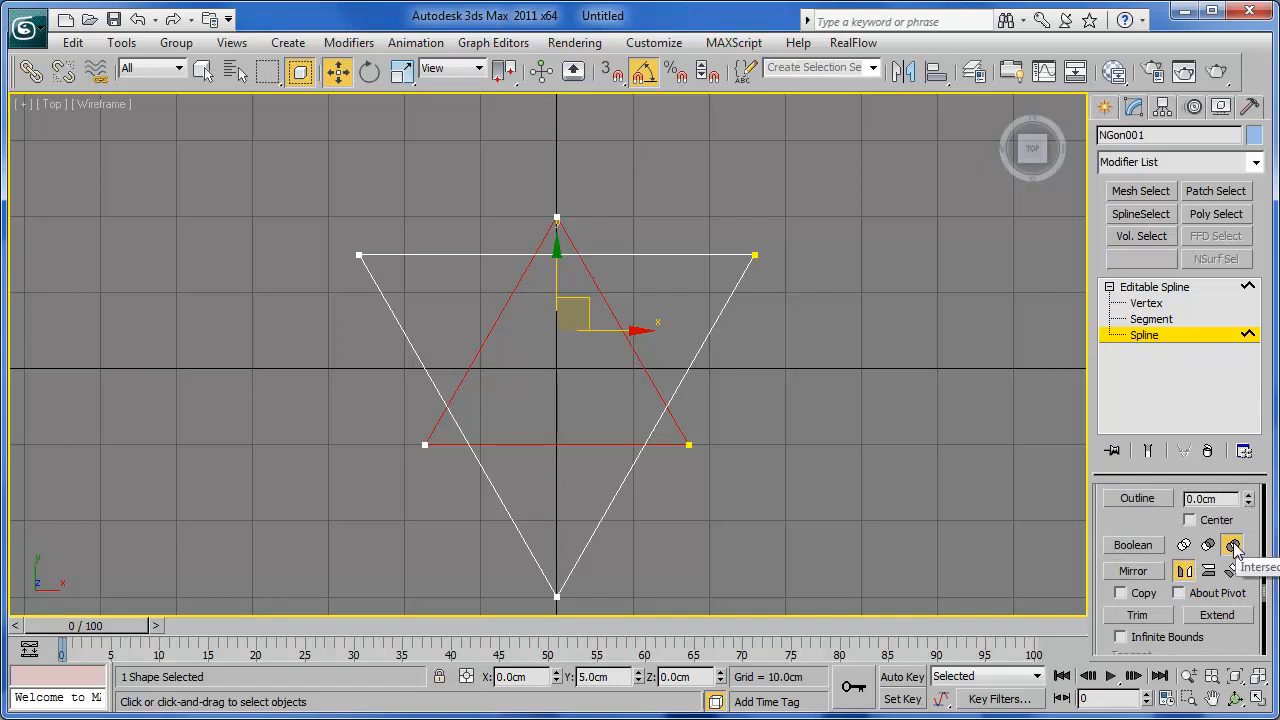
left_click(1233, 545)
left_click(1133, 545)
left_click(708, 337)
mouse_move(707, 356)
middle_mouse_down()
mouse_move(700, 417)
mouse_move(704, 352)
middle_mouse_up()
scroll(700, 363, "up", 2)
left_click(1133, 546)
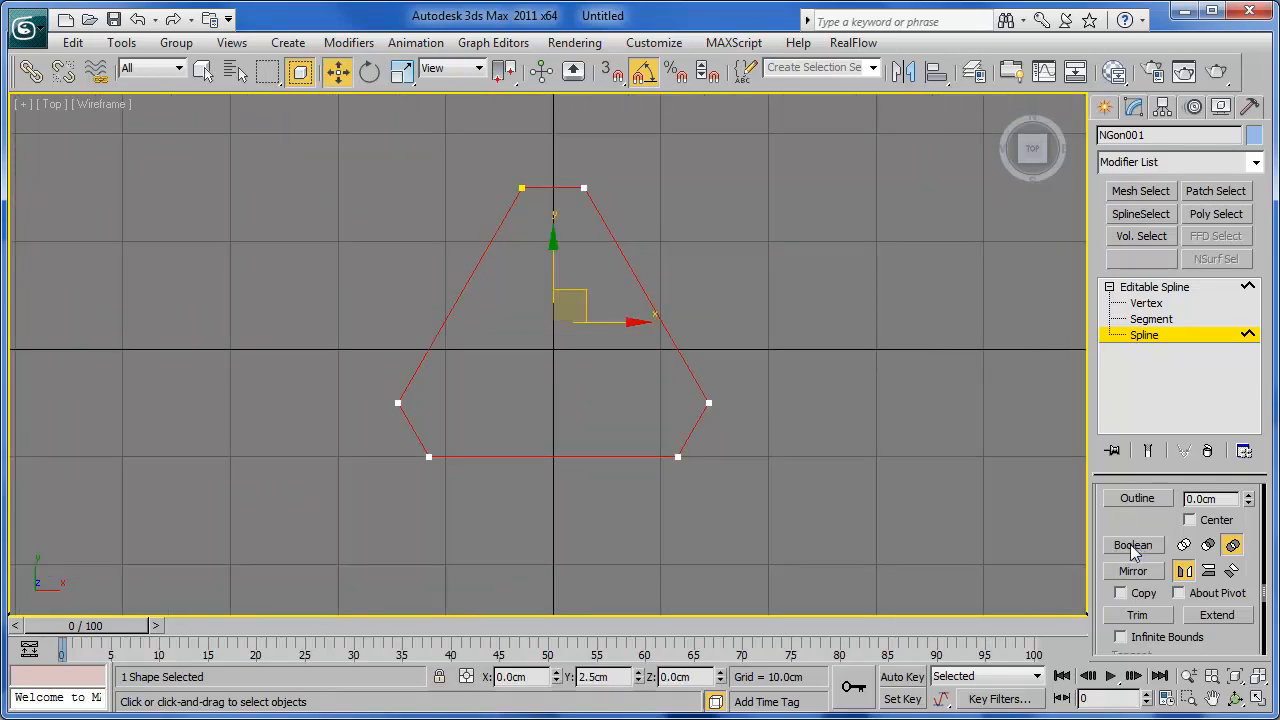
middle_click_drag(854, 493, 771, 477)
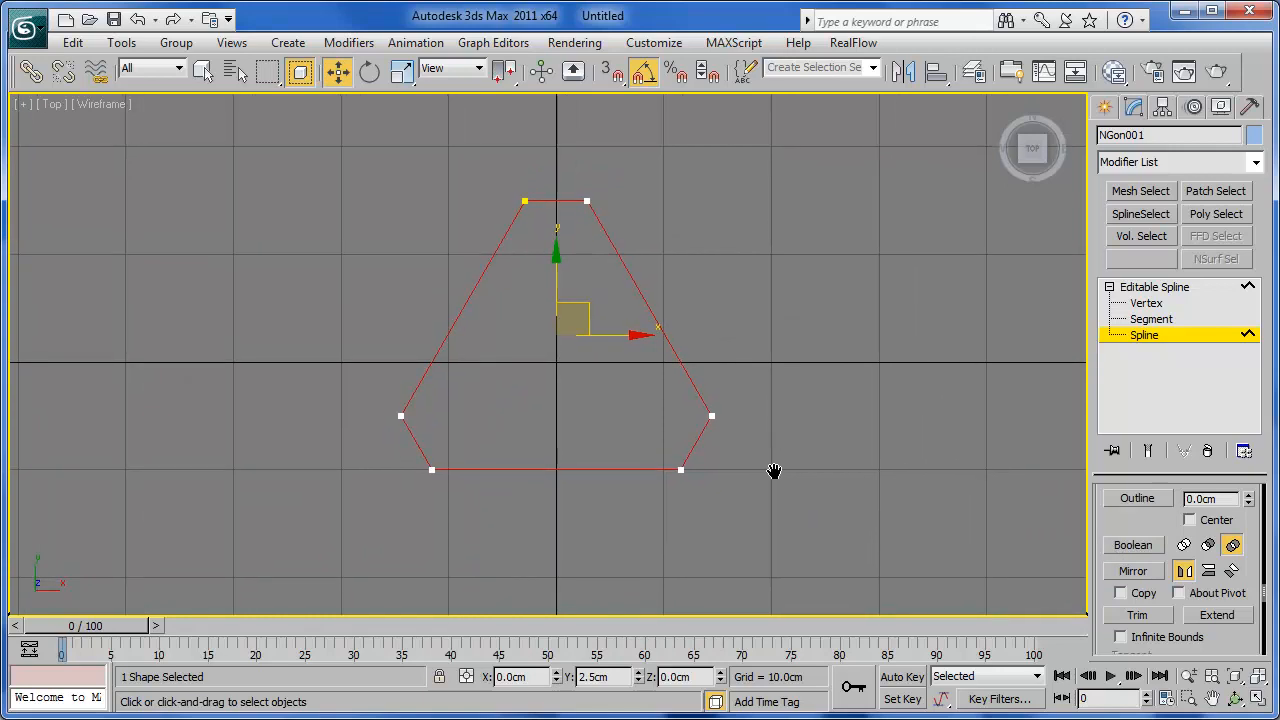
Leave spline level and convert the intersected six-sided shape to an Editable Poly.
left_click(1168, 288)
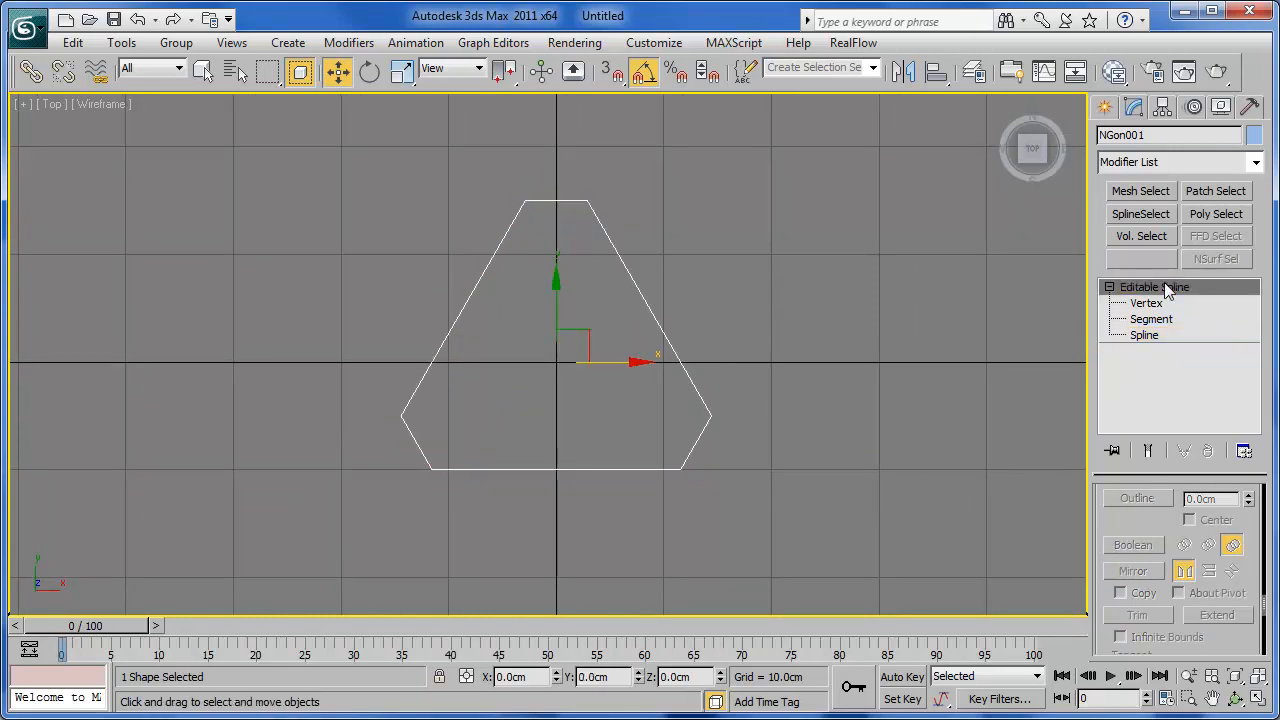
right_click(1163, 290)
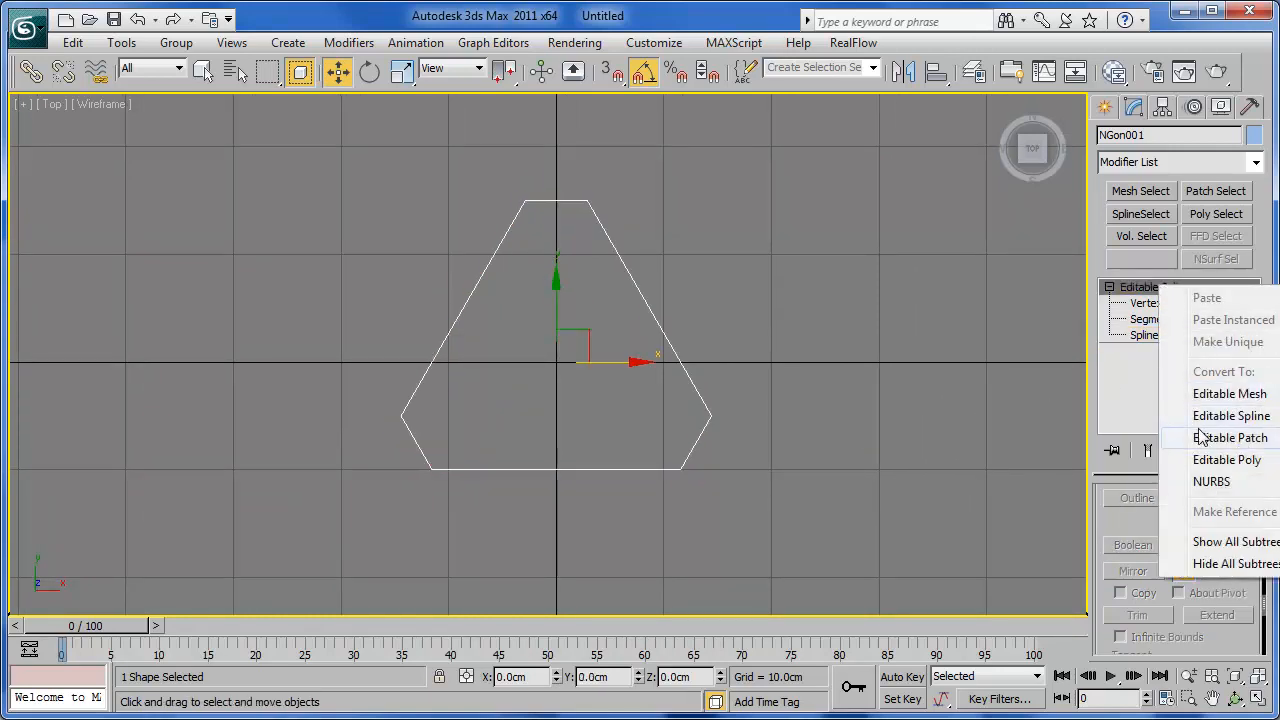
left_click(1207, 461)
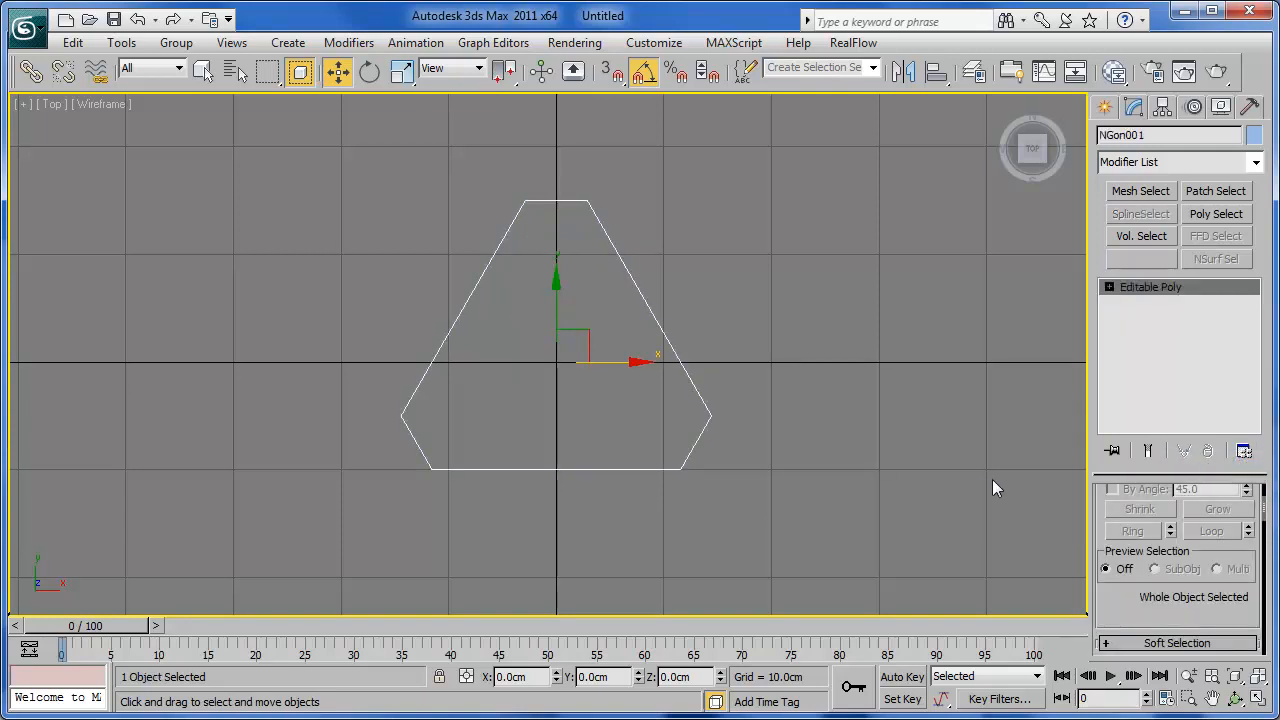
Examine the converted flat polygon up close in the maximized shaded perspective view.
middle_click_drag(845, 414, 803, 412)
scroll(805, 413, "up", 2)
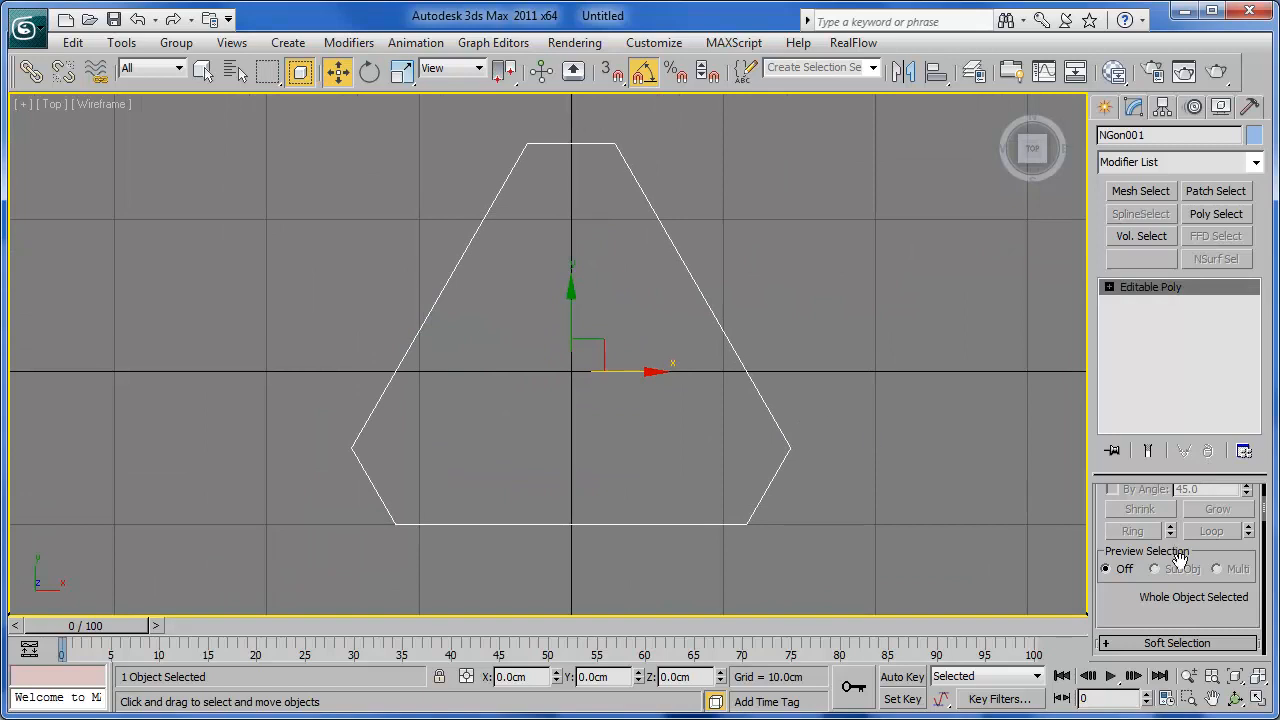
left_click(1258, 698)
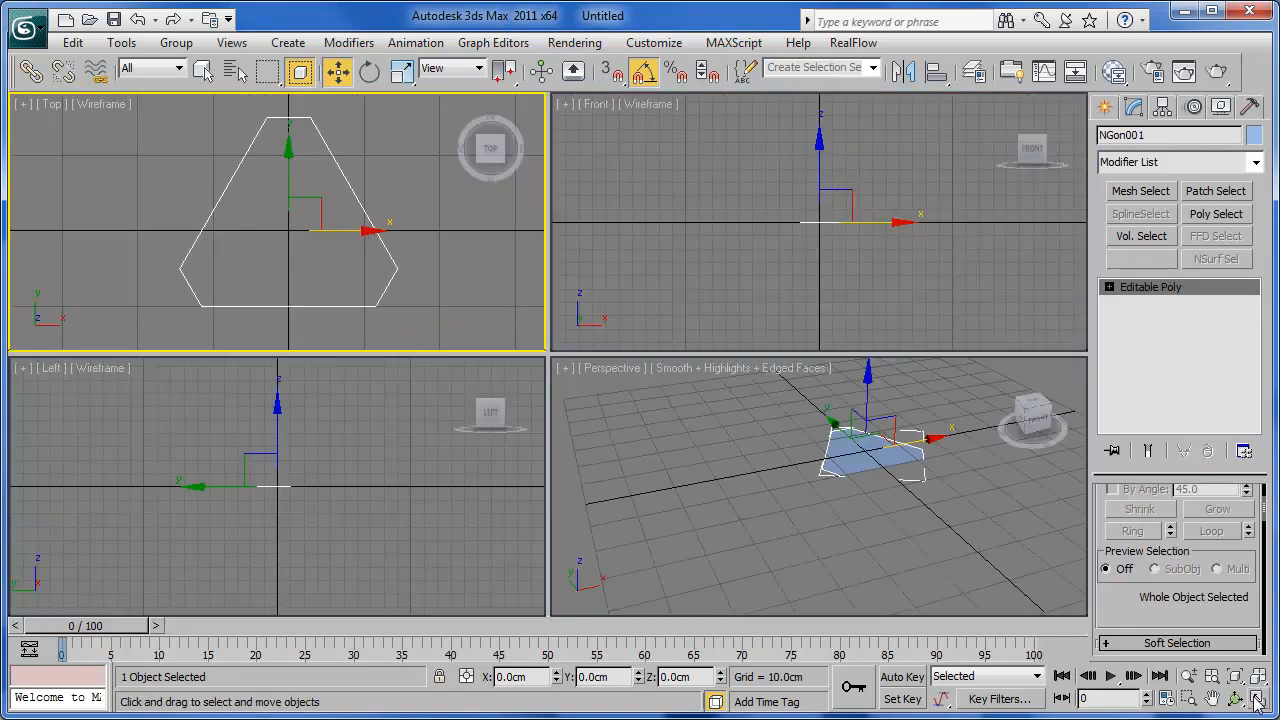
middle_click(862, 521)
scroll(862, 521, "up", 6)
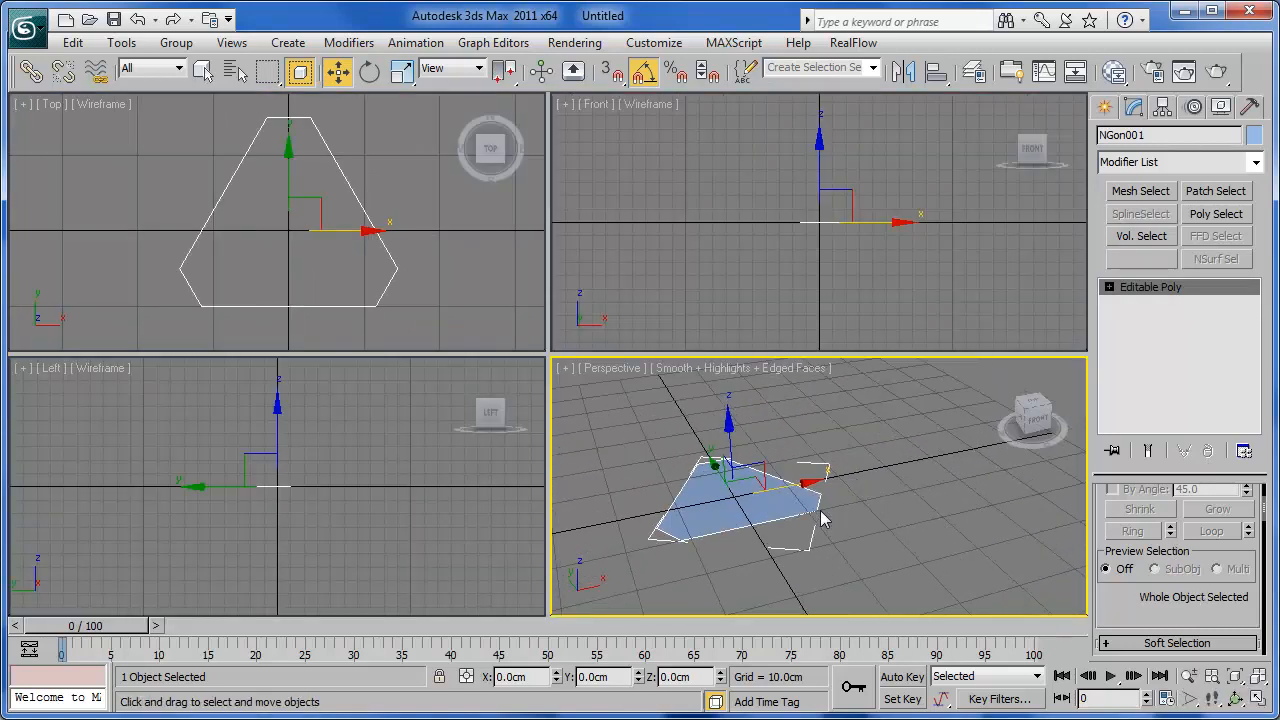
middle_click_drag(942, 501, 989, 508)
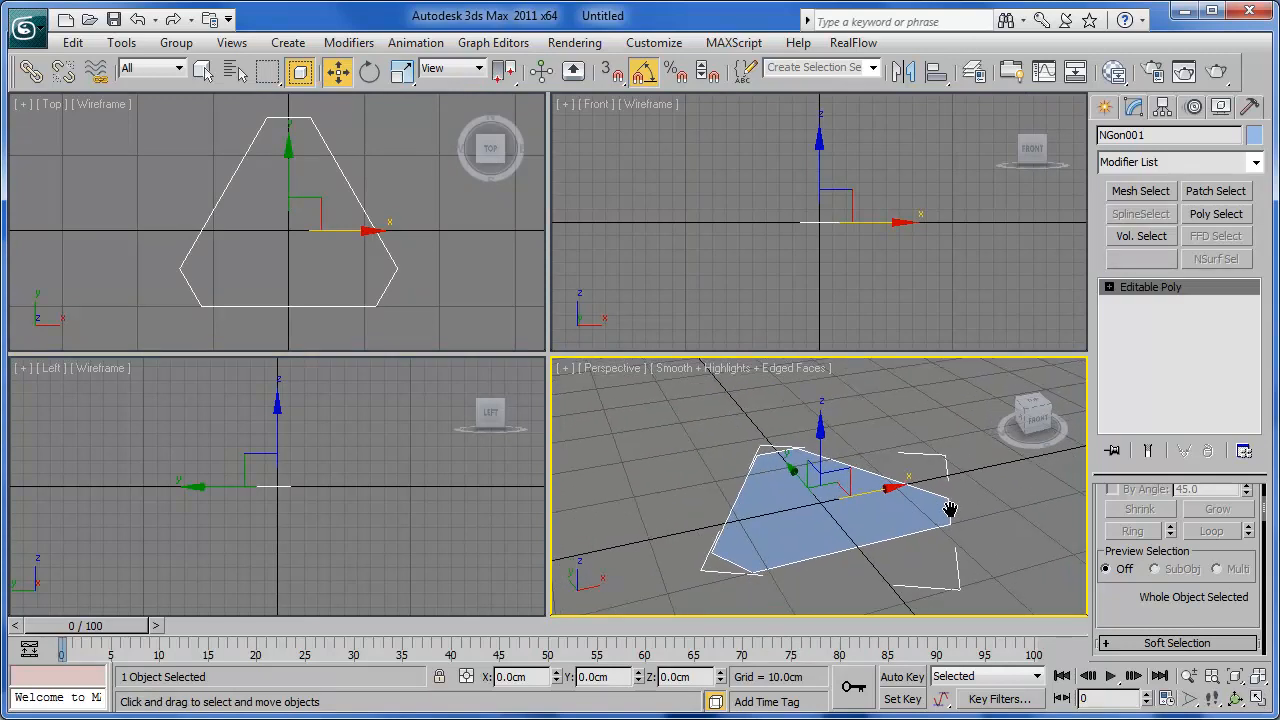
left_click(1258, 698)
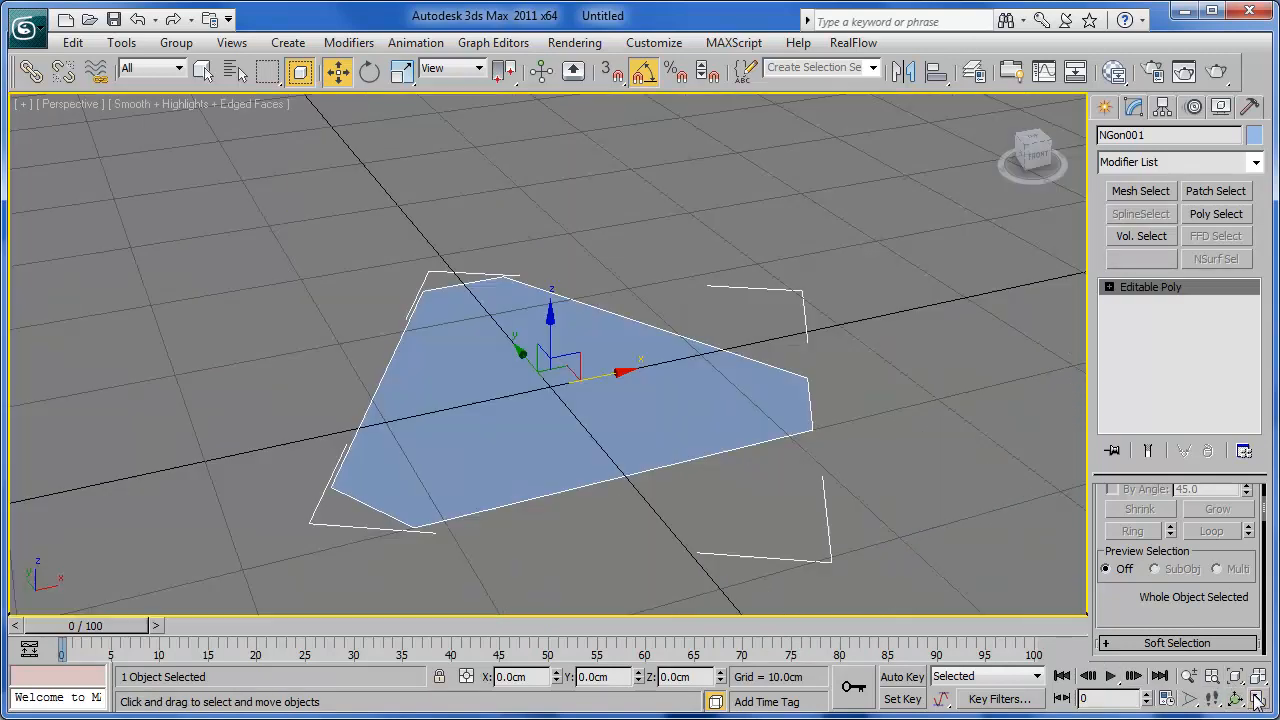
middle_click_drag(629, 449, 647, 434)
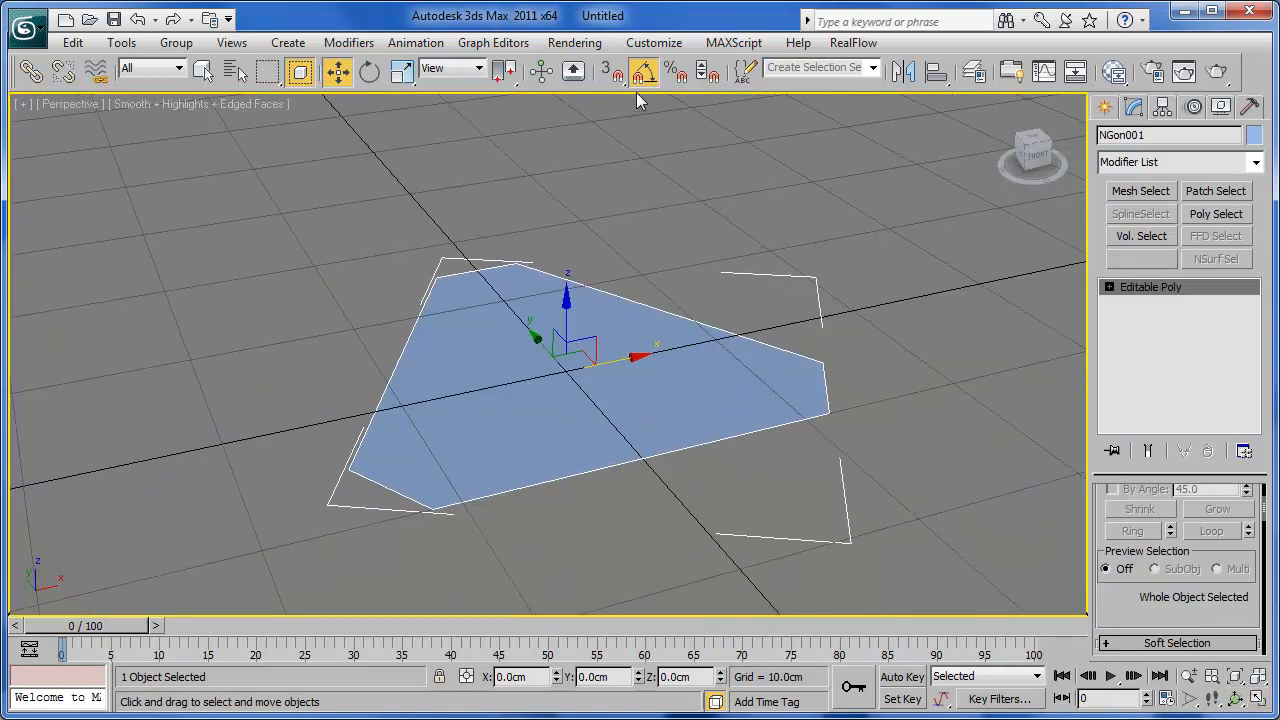
Turn on 3D snapping and enable the Midpoint snap type in the Grid and Snap Settings.
left_click(612, 71)
right_click(612, 71)
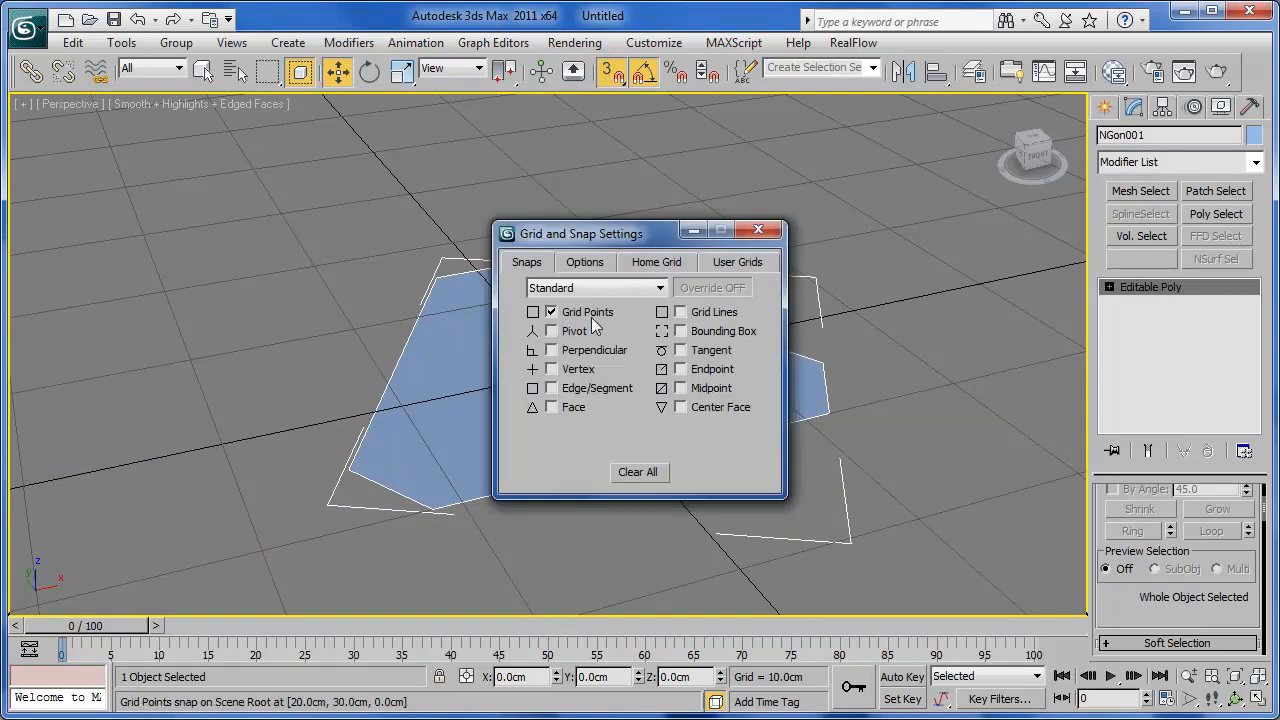
left_click(714, 390)
left_click(758, 230)
middle_click_drag(1017, 505, 1034, 515)
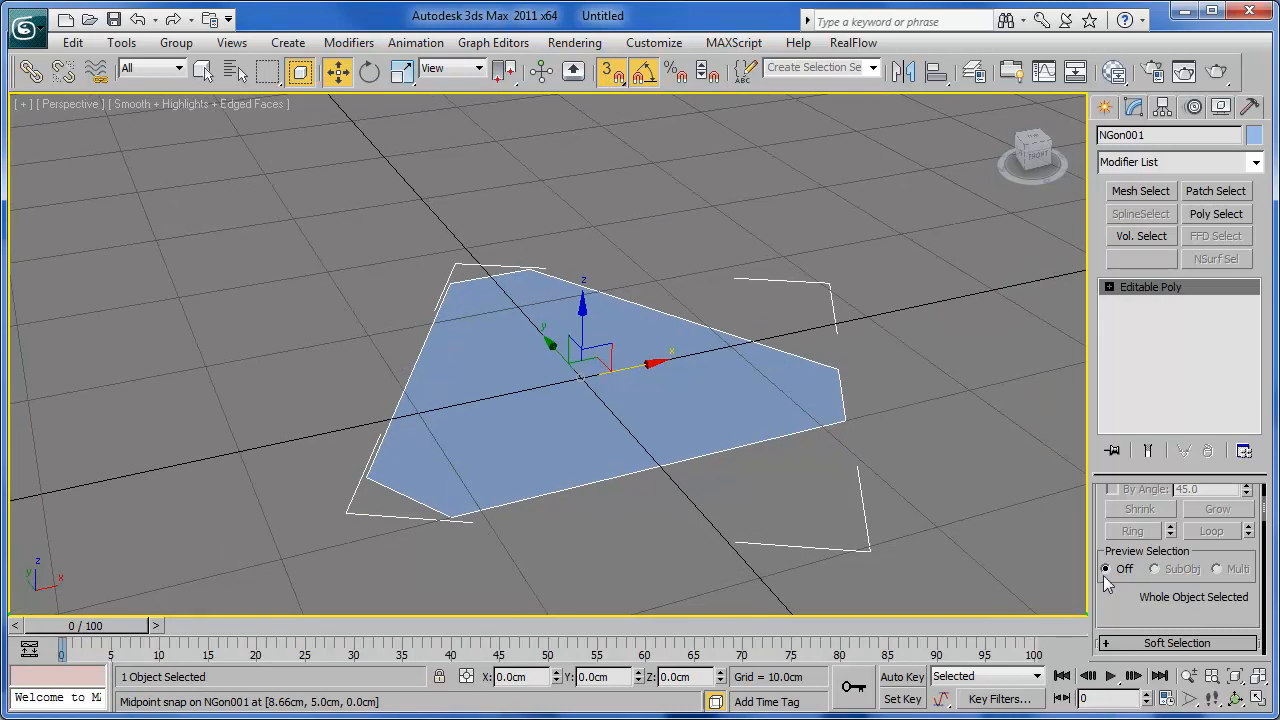
In the top view, cut the polygon from the midpoint of its short lower-right edge to the midpoint of its long left edge.
left_click(1259, 699)
right_click(505, 330)
left_click(1262, 698)
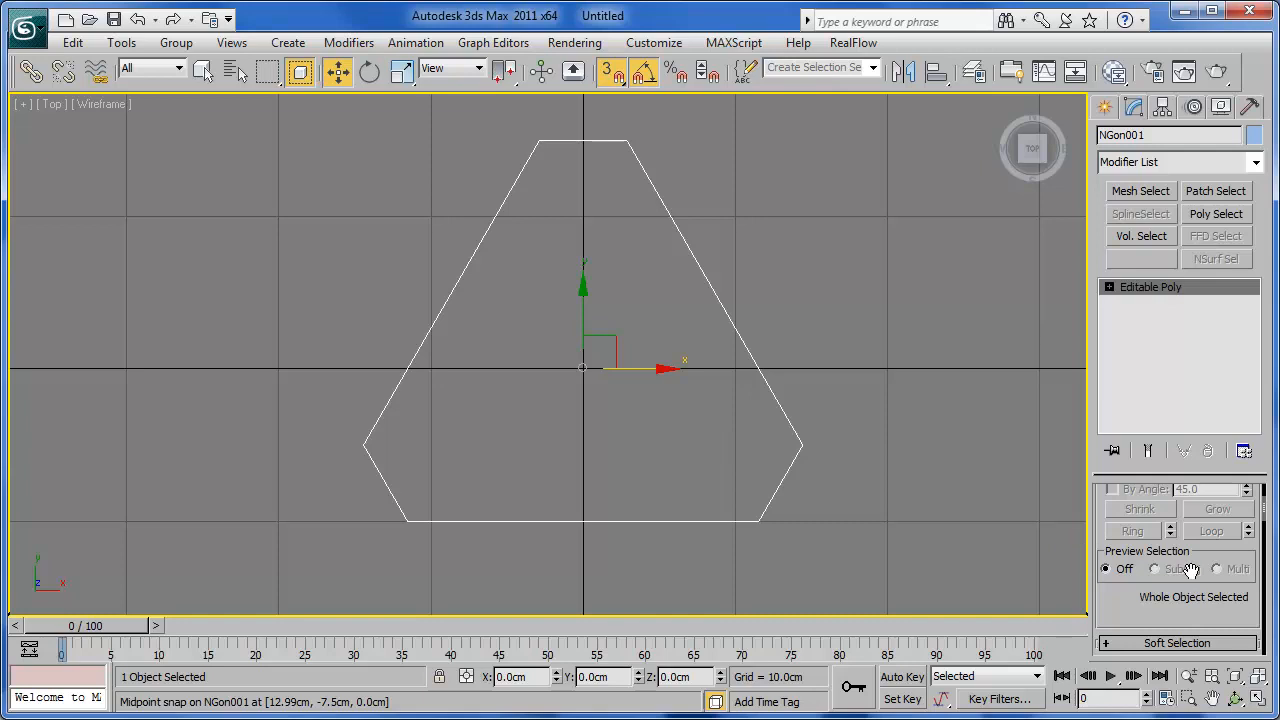
scroll(1190, 570, "up", 2)
scroll(1200, 568, "down", 5)
scroll(1205, 566, "down", 8)
scroll(1202, 572, "down", 6)
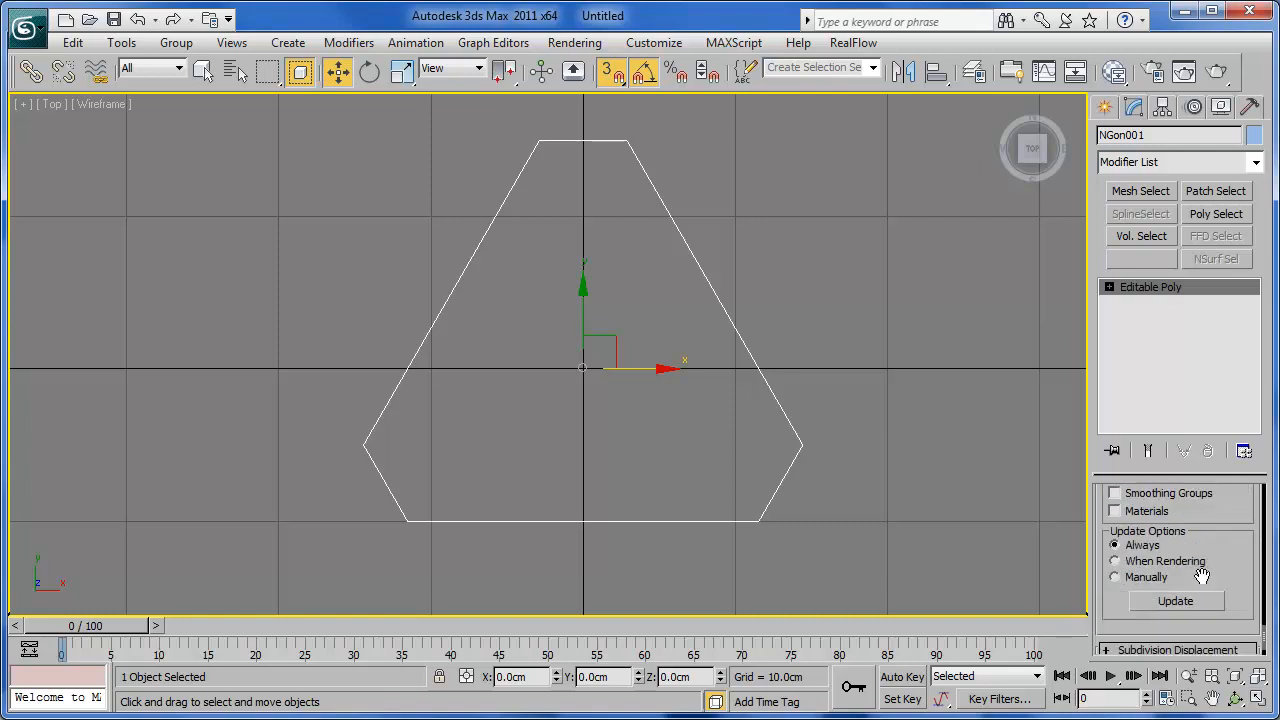
scroll(1202, 575, "down", 1)
scroll(1205, 570, "up", 8)
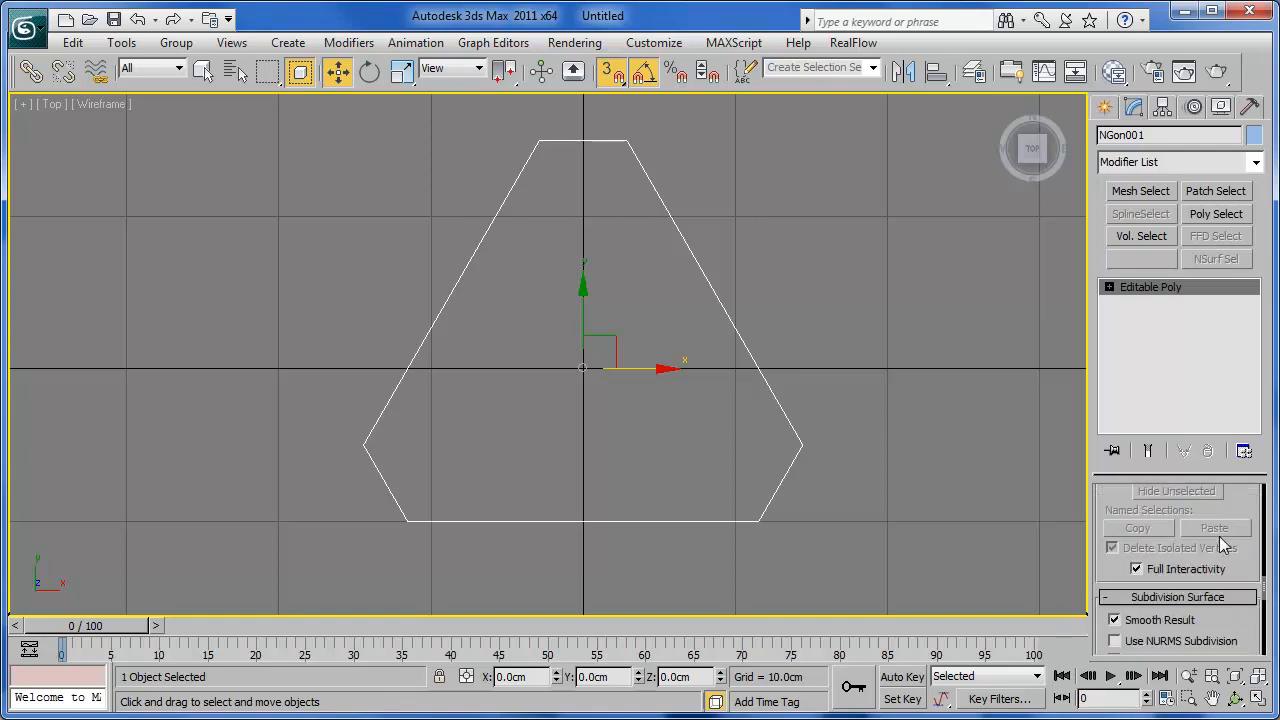
scroll(1221, 541, "up", 1)
left_click(1215, 530)
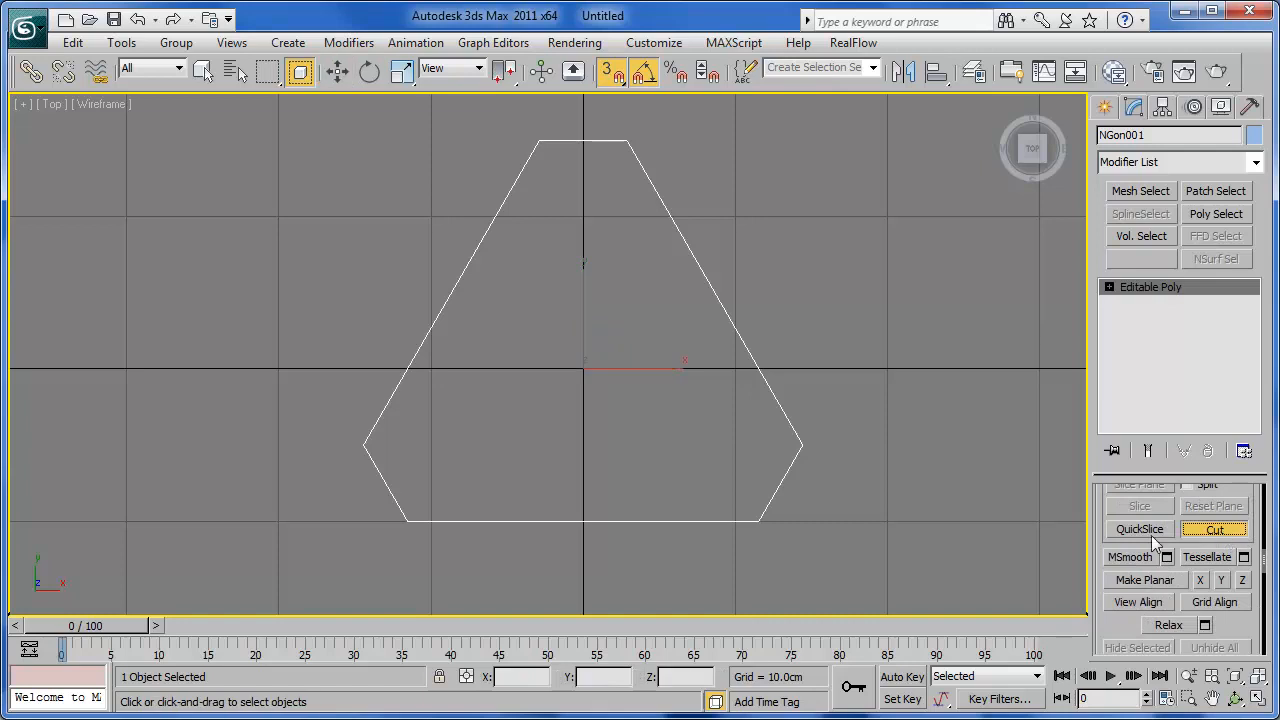
left_click(781, 482)
left_click(451, 290)
left_click(581, 140)
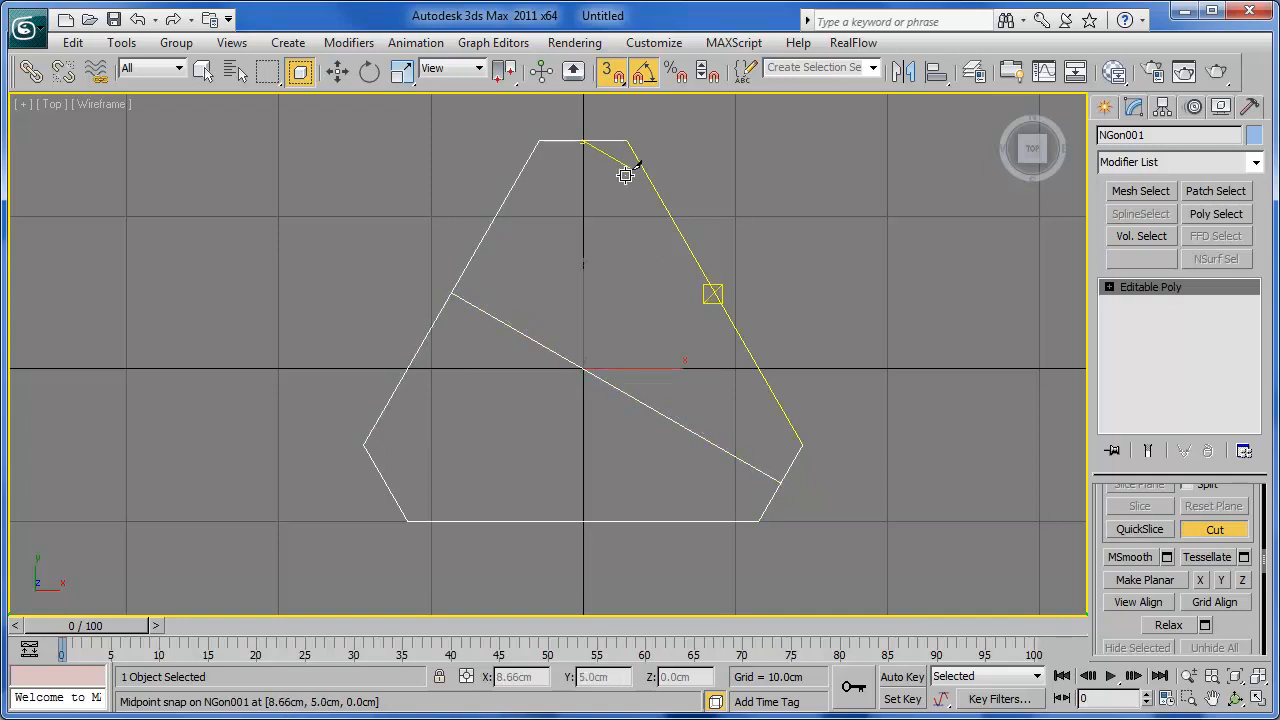
right_click(583, 520)
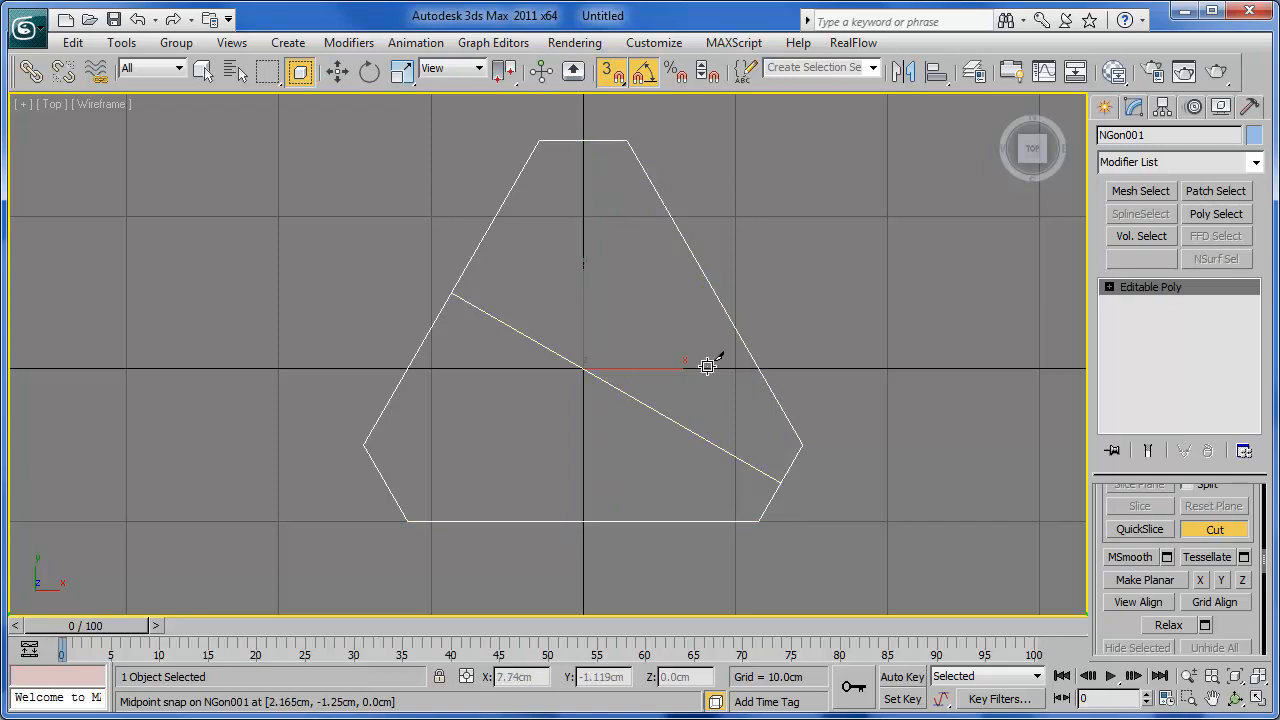
left_click(582, 141)
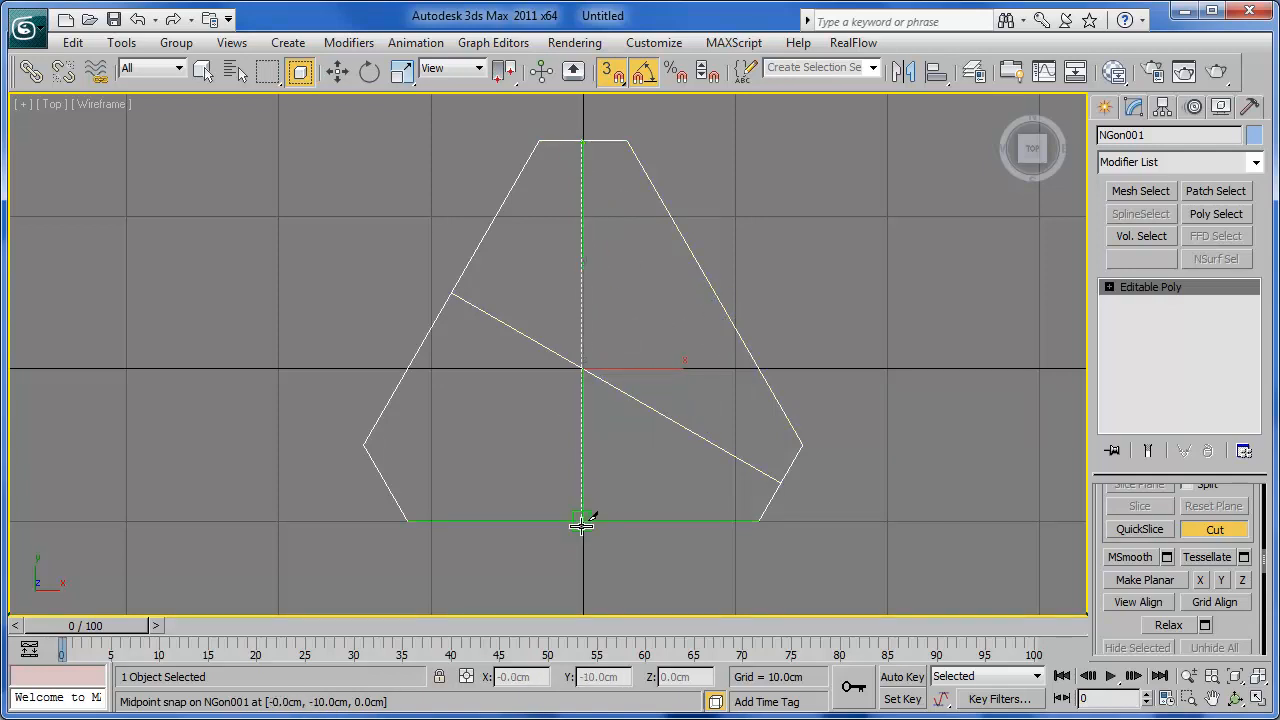
right_click(680, 438)
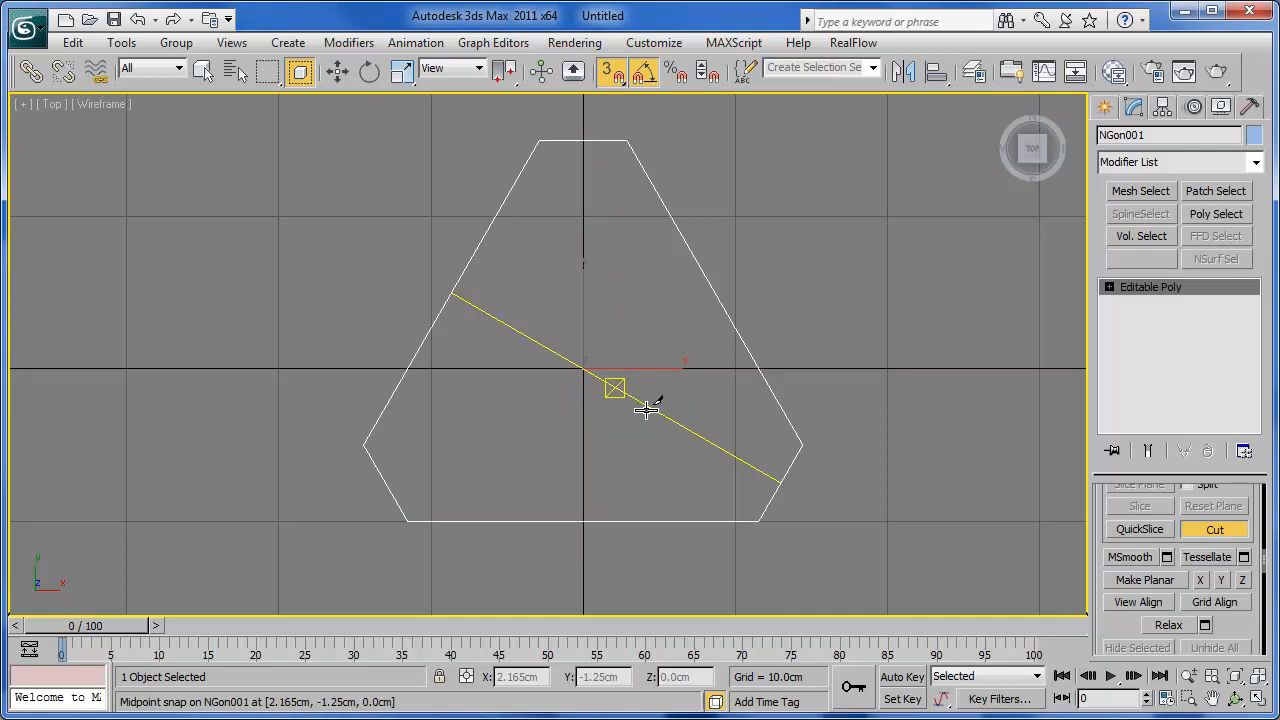
Cut the polygon from the midpoint of its long right edge to the midpoint of its short lower-left edge.
left_click(712, 291)
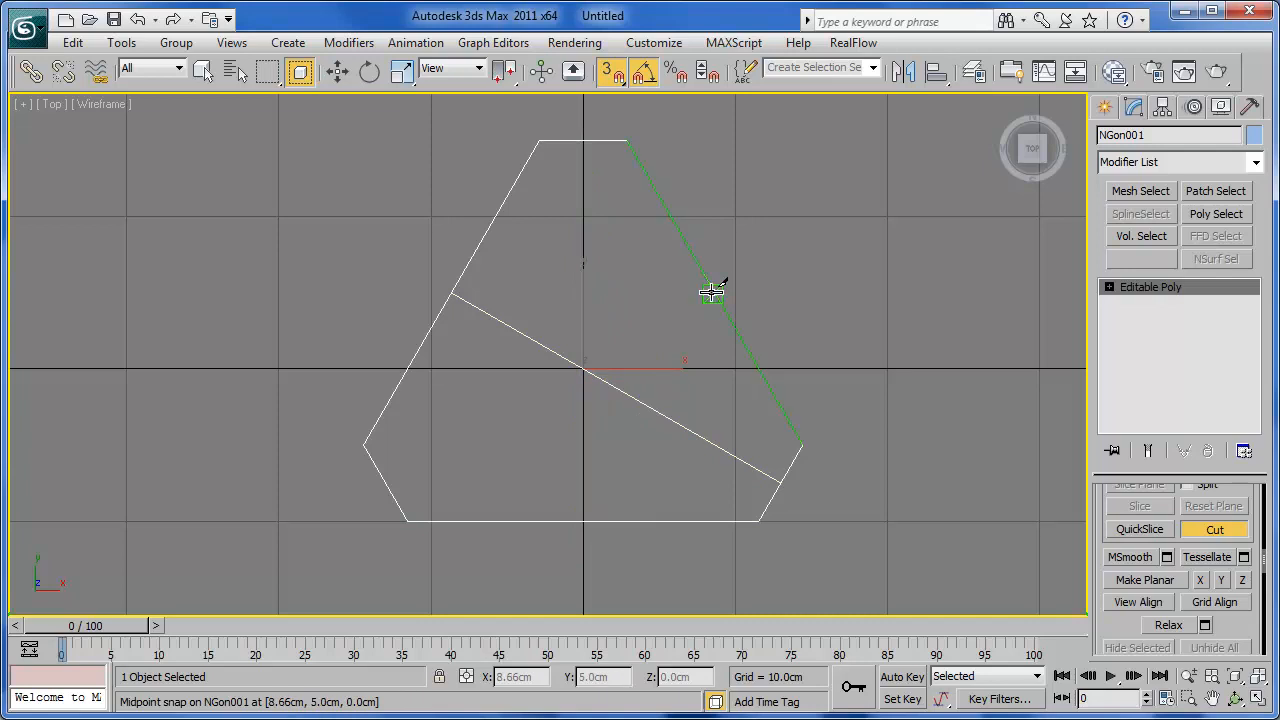
left_click(382, 477)
right_click(690, 553)
Cut the polygon vertically from the midpoint of its short top edge to the midpoint of its long bottom edge.
left_click(585, 140)
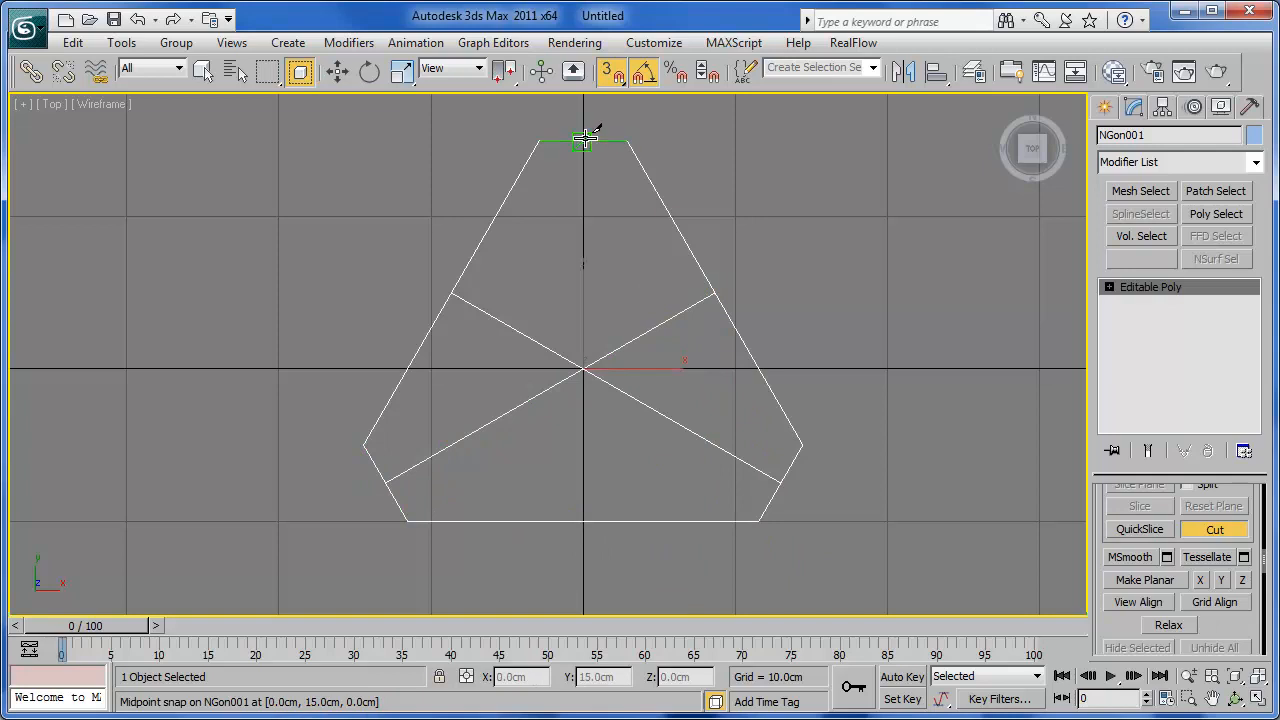
left_click(582, 520)
right_click(812, 441)
middle_click_drag(651, 390, 692, 369)
scroll(694, 369, "down", 2)
scroll(704, 365, "up", 2)
middle_click_drag(890, 379, 873, 372)
Enter the Edge sub-object level of the Editable Poly and turn off the Cut tool.
left_click(1109, 287)
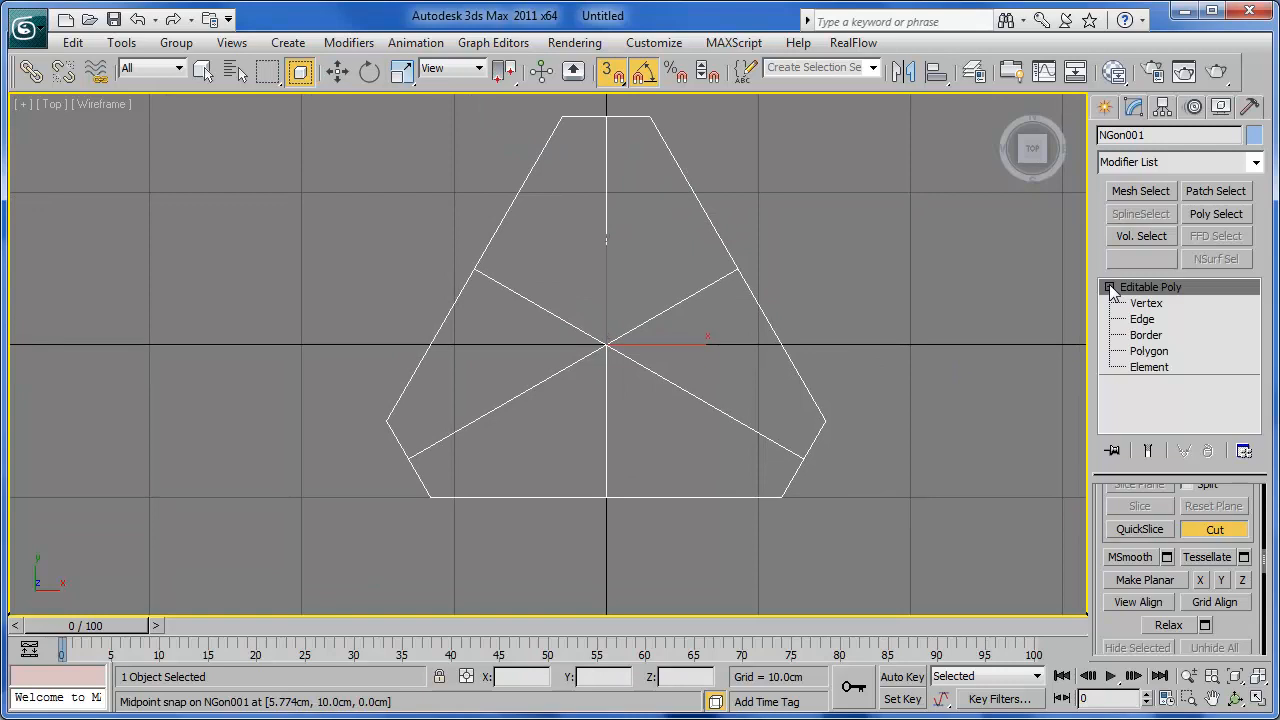
left_click(1143, 319)
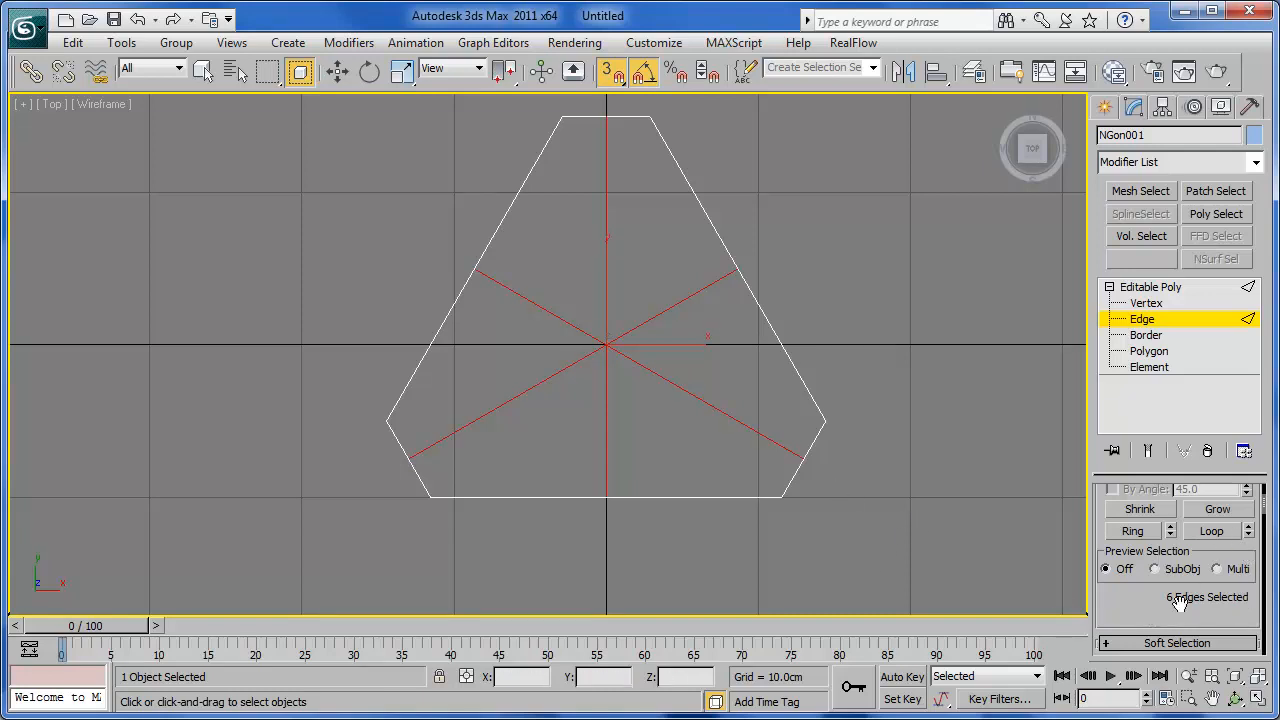
scroll(1200, 578, "down", 5)
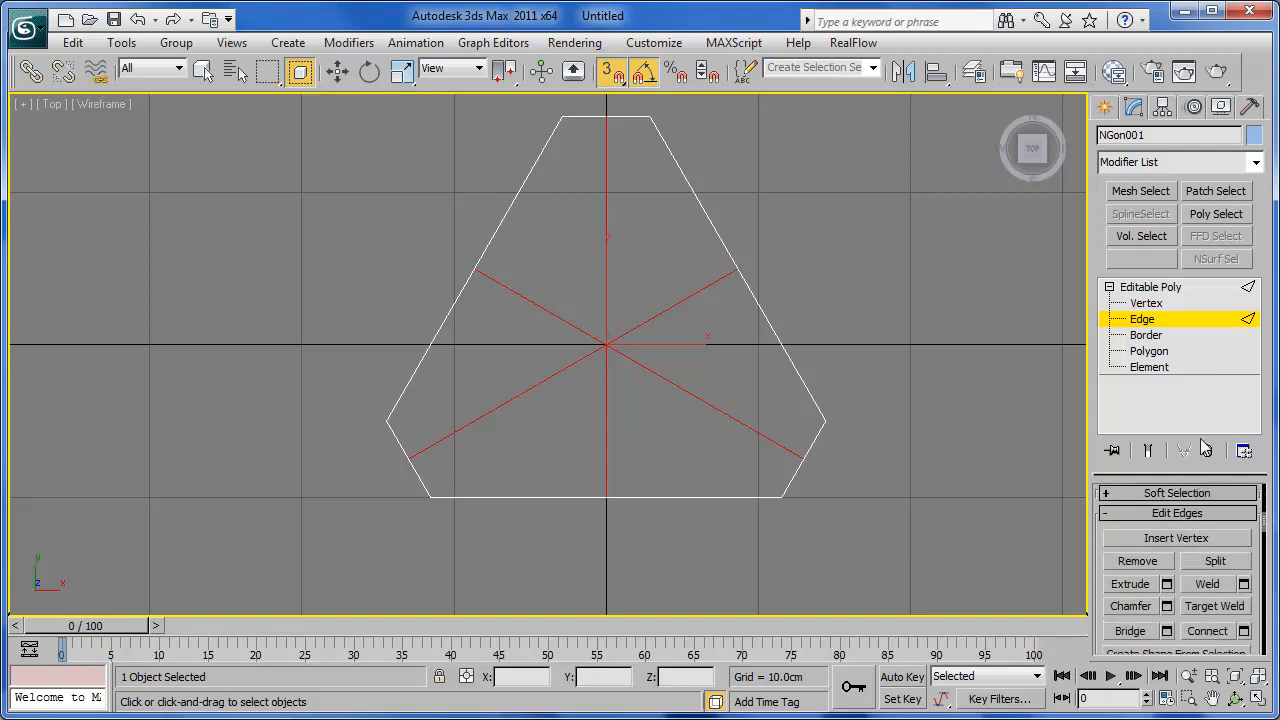
scroll(1216, 550, "down", 4)
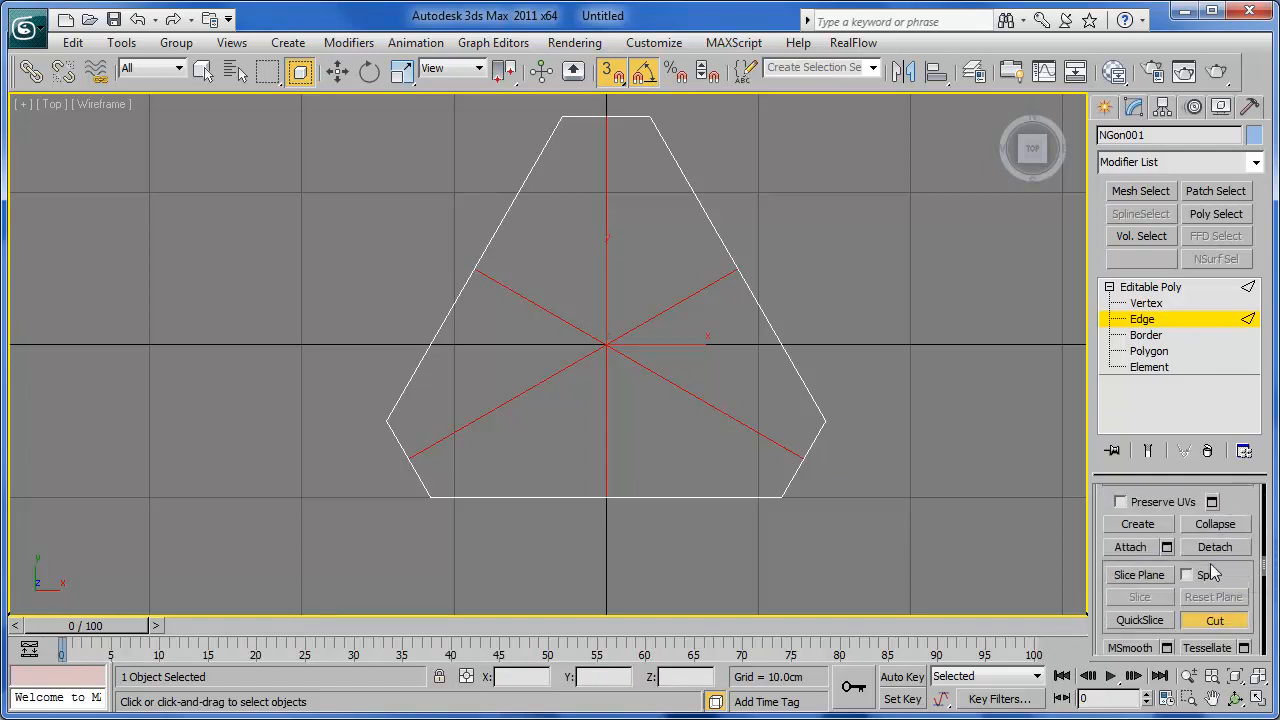
left_click(1208, 621)
middle_click_drag(759, 404, 764, 418)
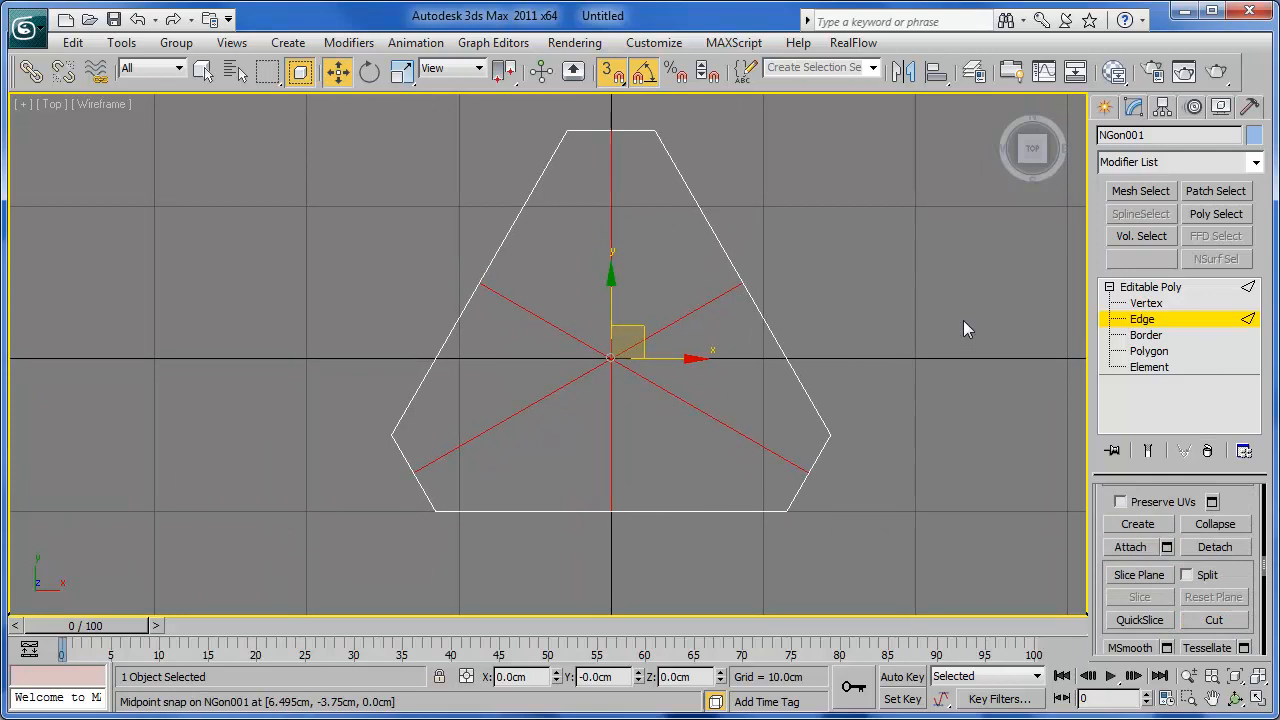
Turn off 3D snapping while staying at the Edge sub-object level.
key("2")
left_click(843, 353)
middle_click_drag(785, 336, 781, 337)
left_click(768, 339)
key("2")
left_click(610, 70)
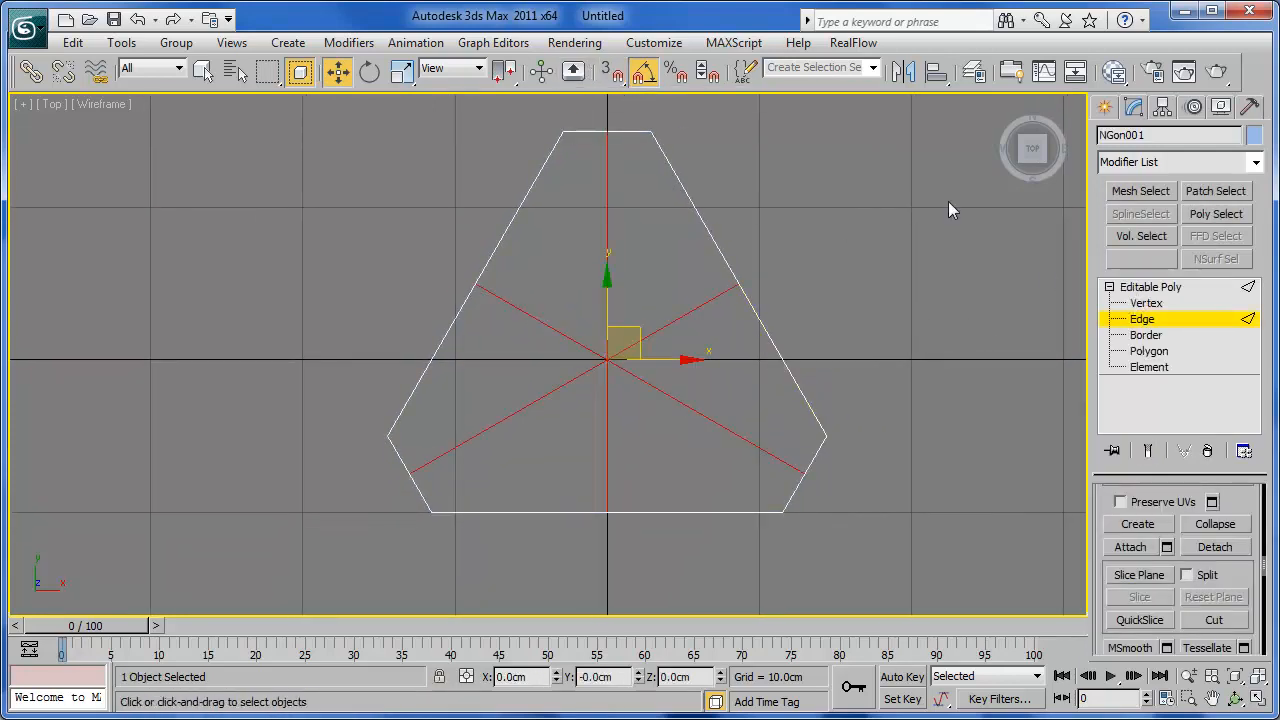
Select the three inner edges running from the center to the short outer edges and remove them.
left_click(680, 452)
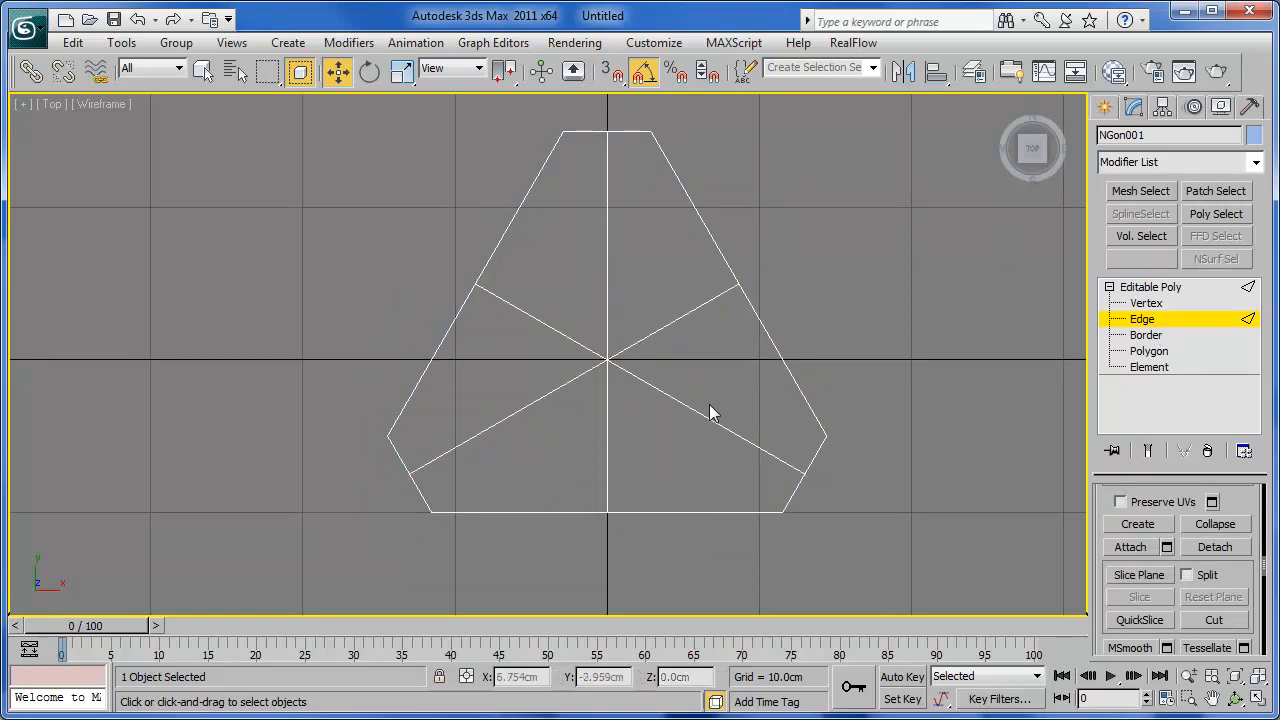
left_click(680, 405)
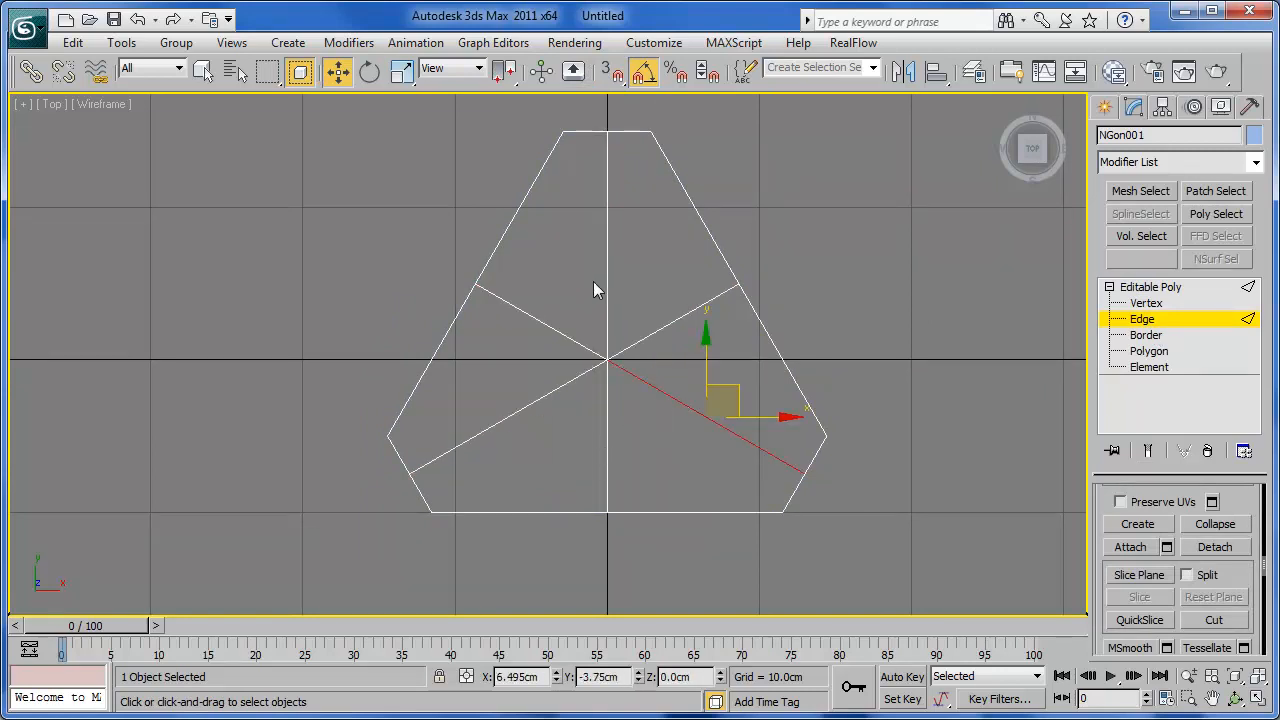
left_click(604, 275, "ctrl")
left_click(520, 408, "ctrl")
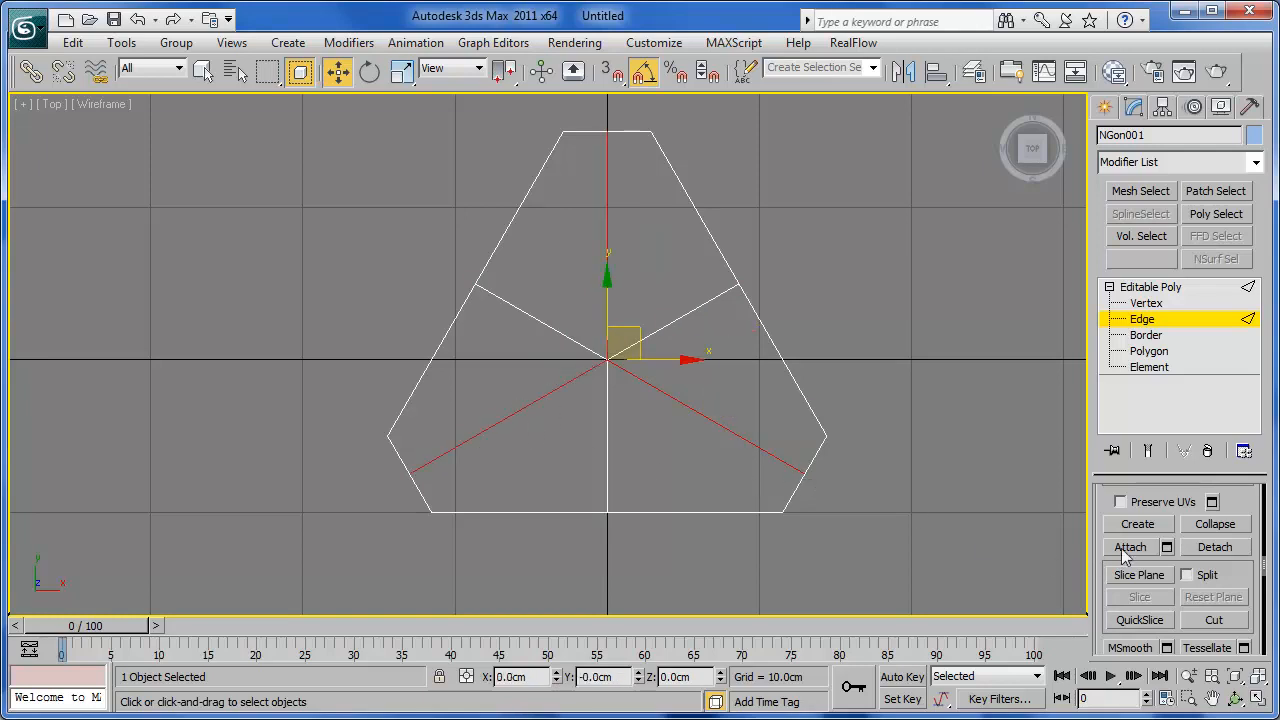
scroll(1238, 580, "up", 10)
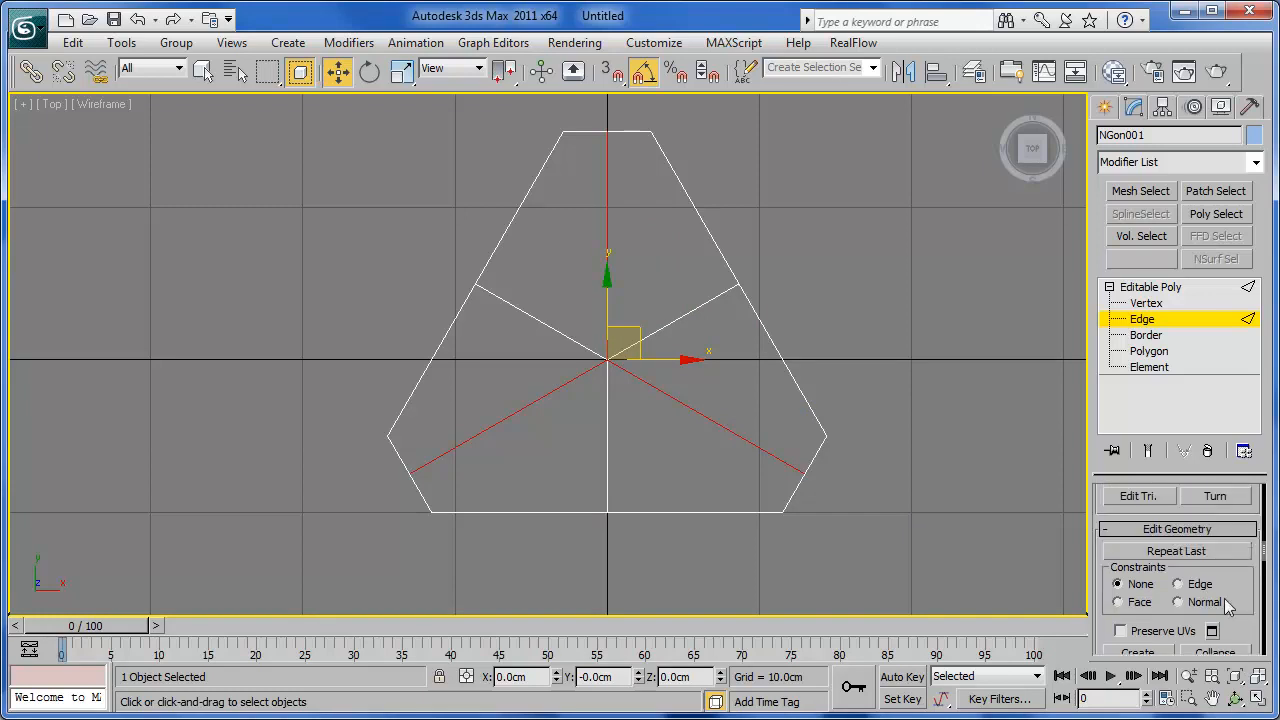
left_click(1137, 600)
middle_click_drag(713, 396, 668, 410)
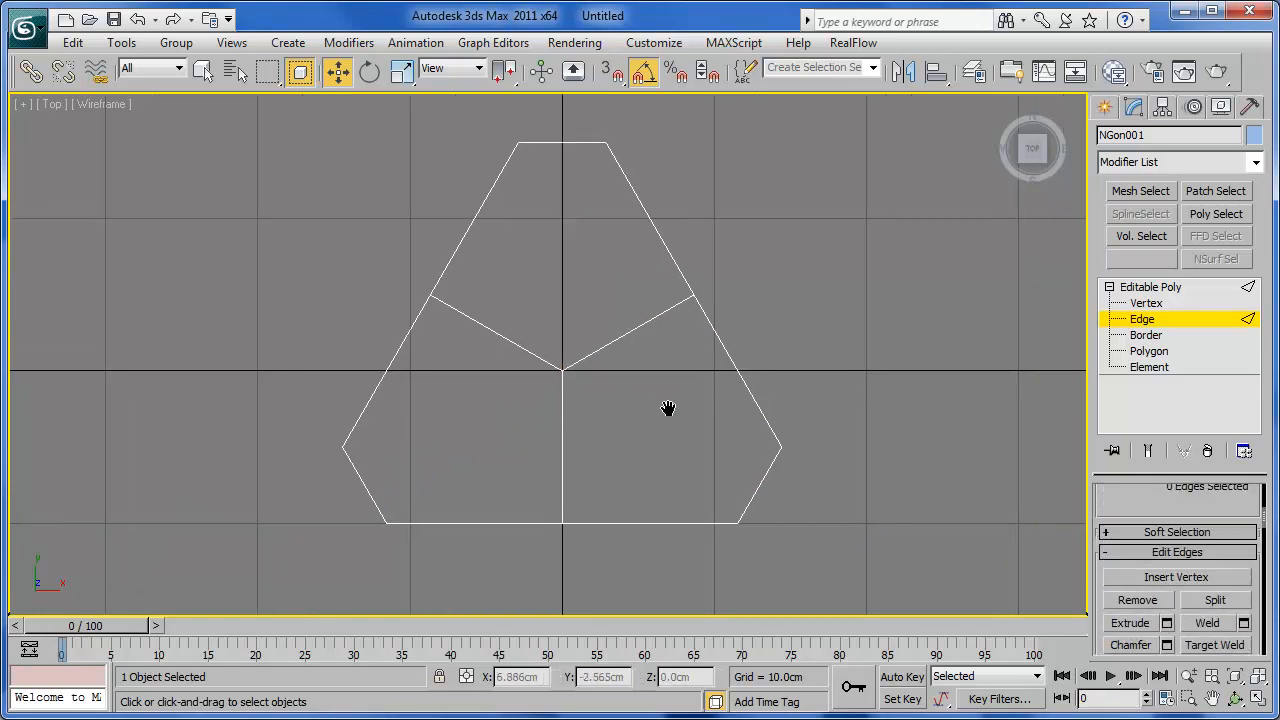
Remove the three leftover vertices at the midpoints of the short outer edges and leave the Vertex sub-object level.
left_click(1143, 304)
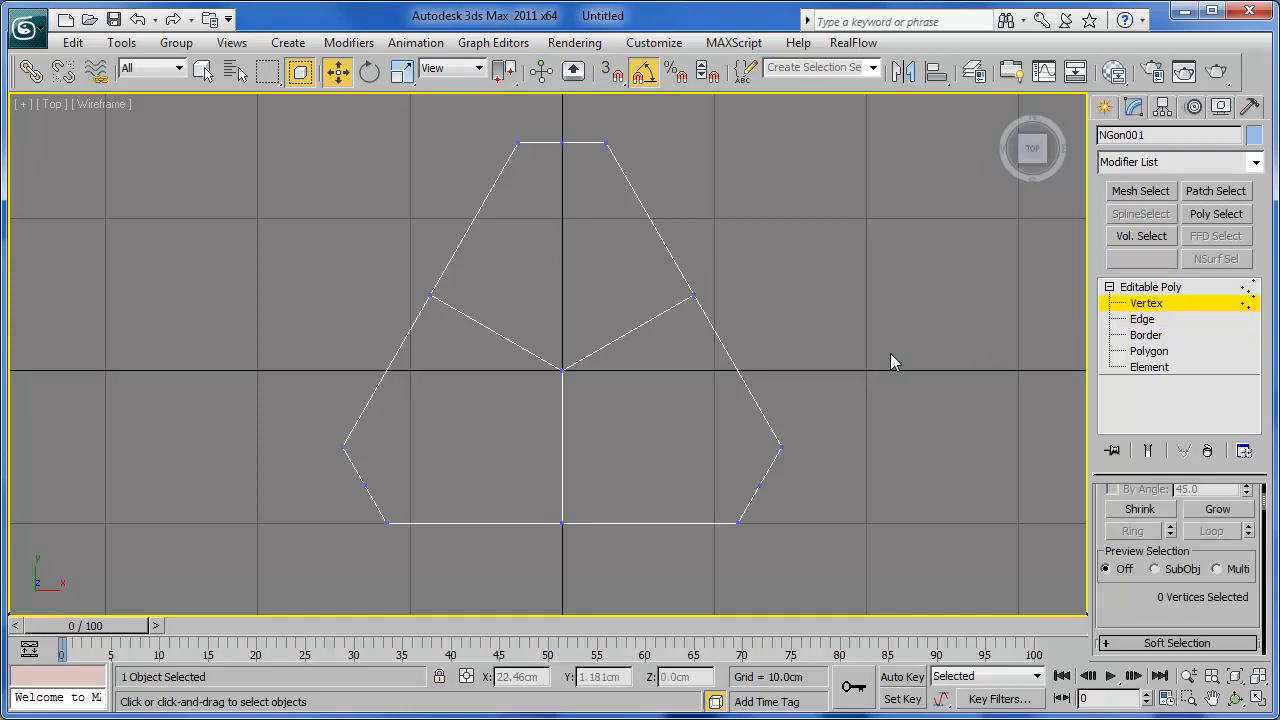
middle_click_drag(874, 371, 879, 369)
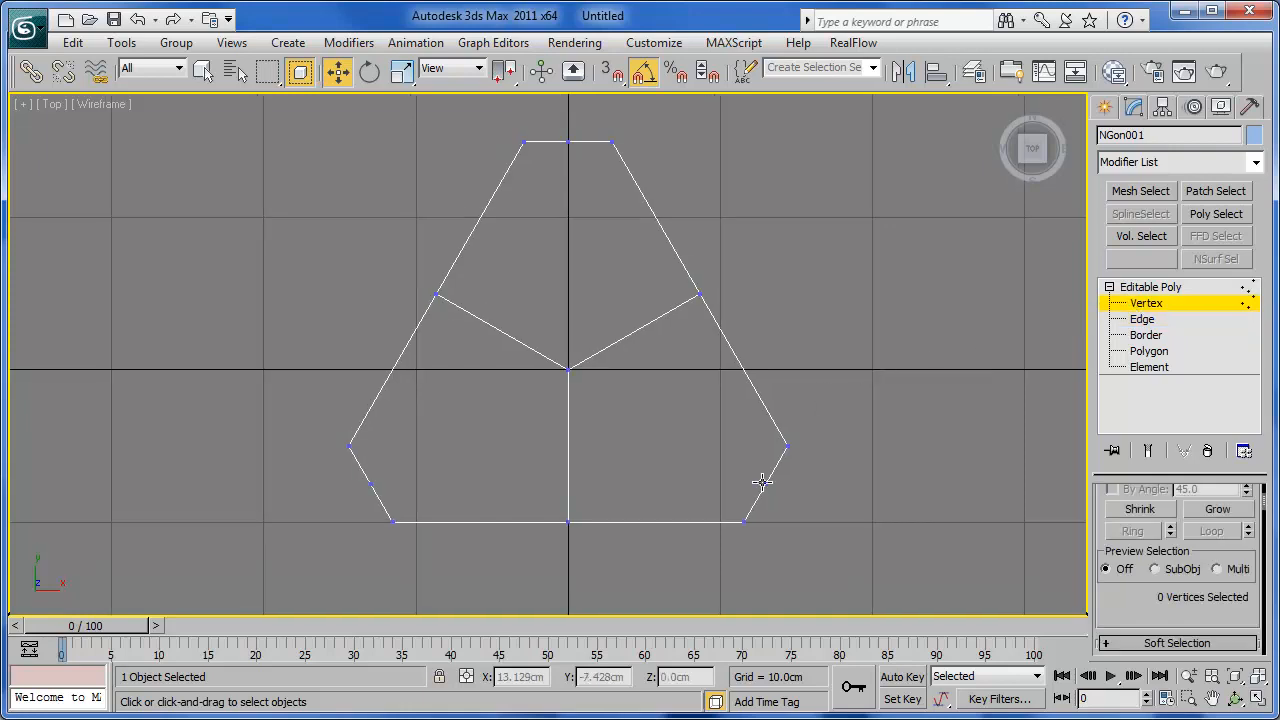
left_click(568, 141)
left_click(763, 486, "ctrl")
left_click(370, 484, "ctrl")
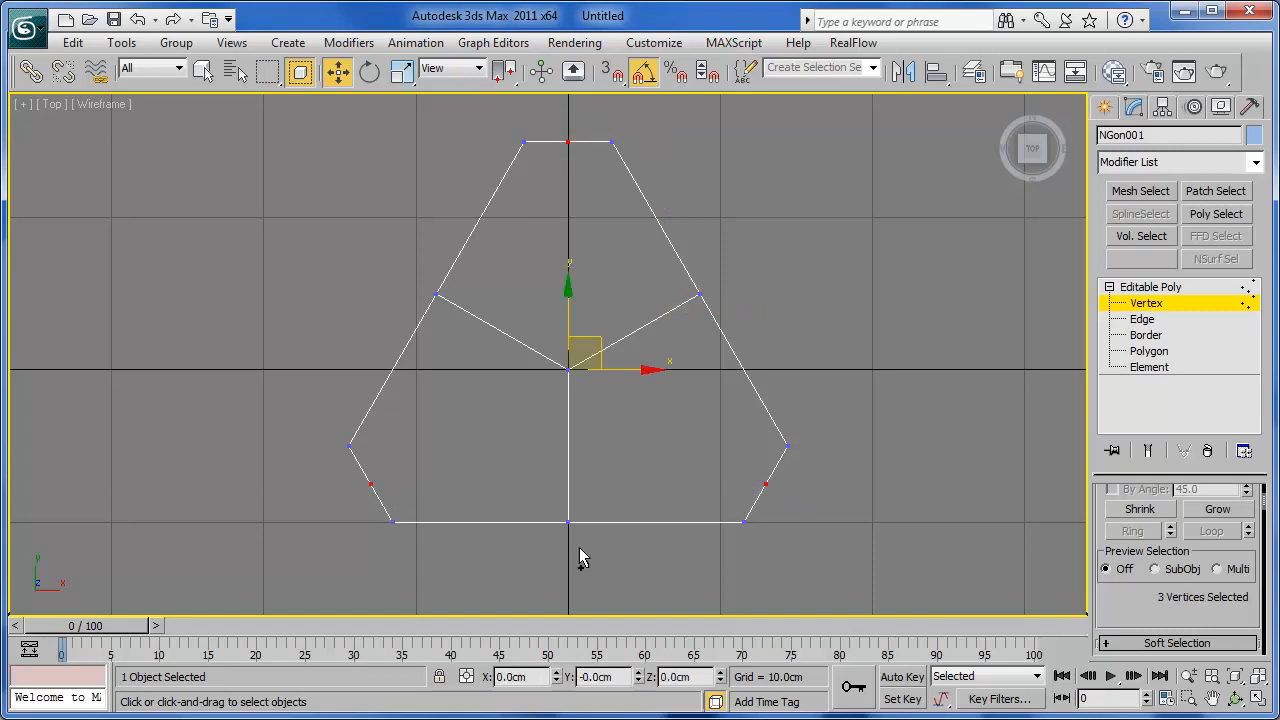
scroll(1141, 608, "down", 3)
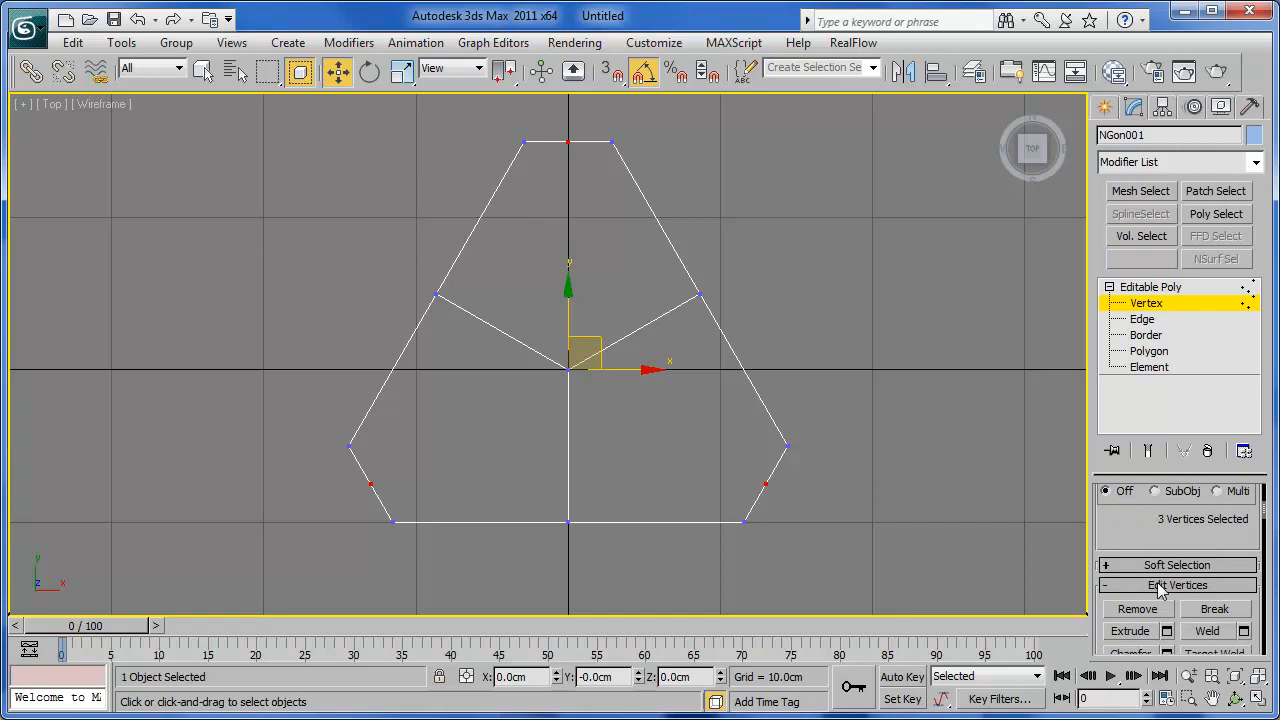
left_click(1137, 610)
middle_click_drag(772, 390, 831, 434)
left_click(1151, 302)
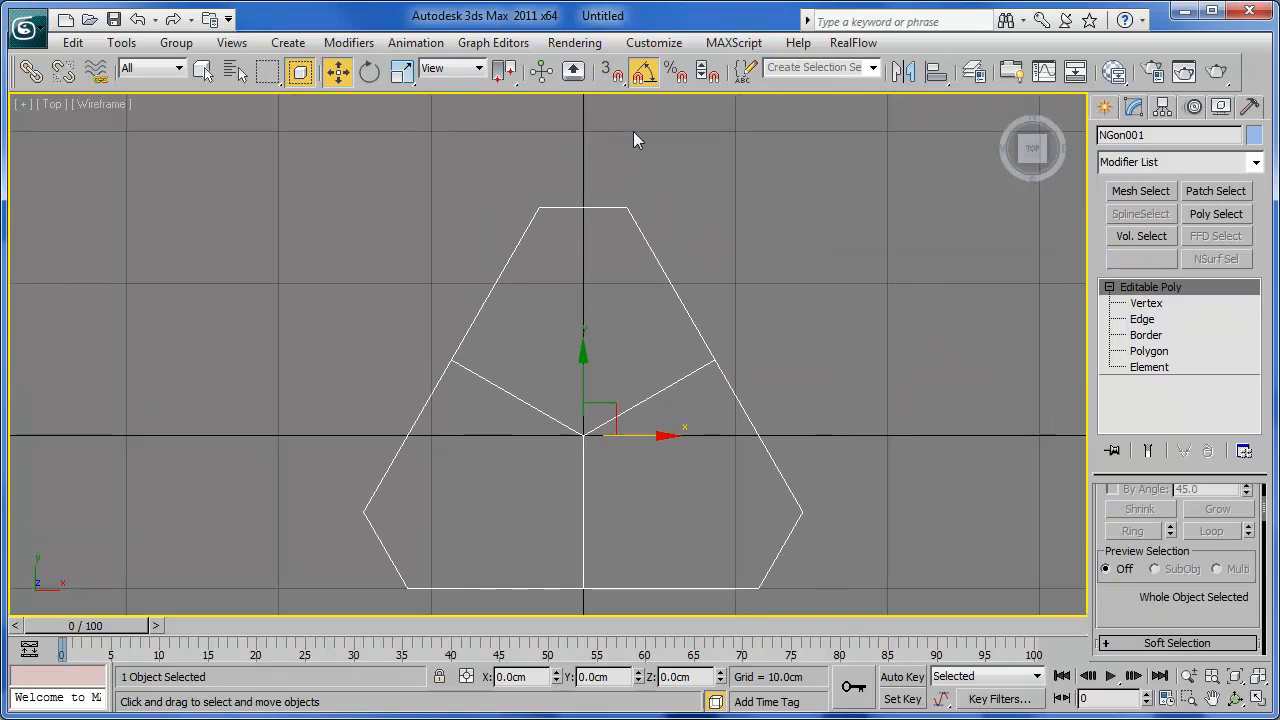
Turn 3D snapping back on and check the active snap types in the Grid and Snap Settings.
left_click(612, 72)
right_click(612, 72)
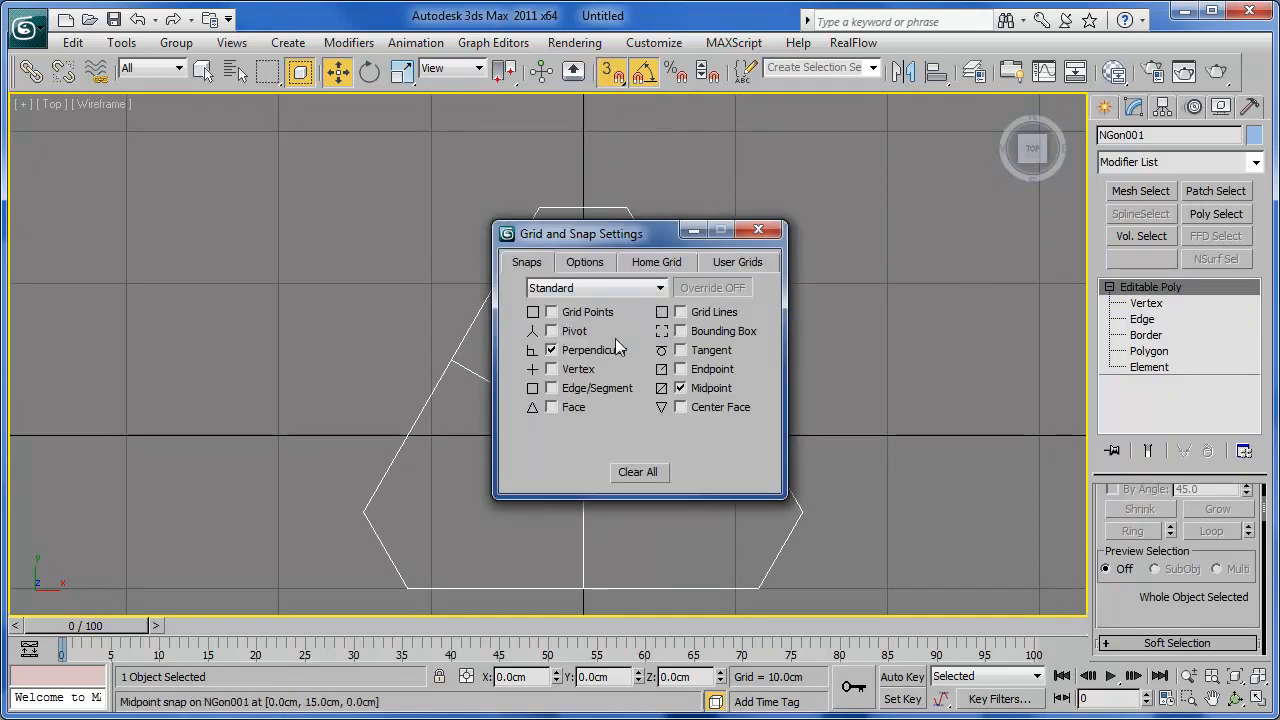
left_click(758, 230)
With Affect Pivot Only active, rotate the polygon's pivot so its axes line up with the world X and Y axes.
left_click(1162, 107)
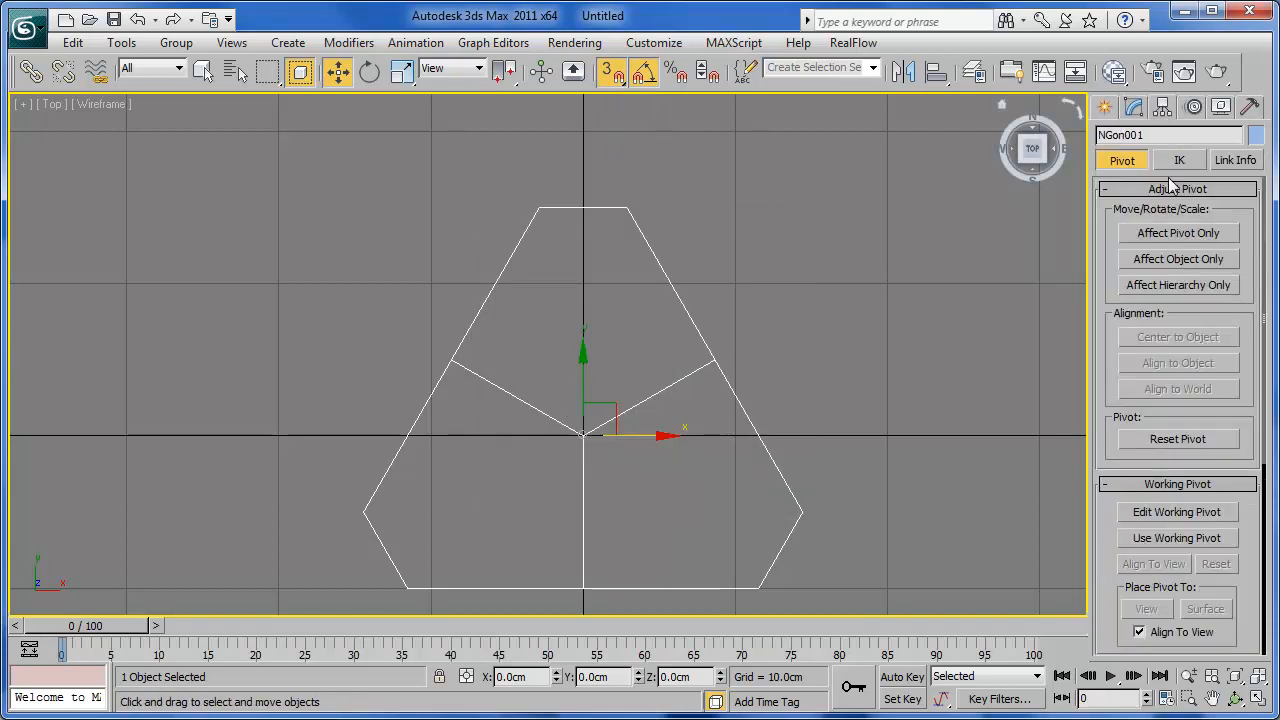
left_click(1167, 237)
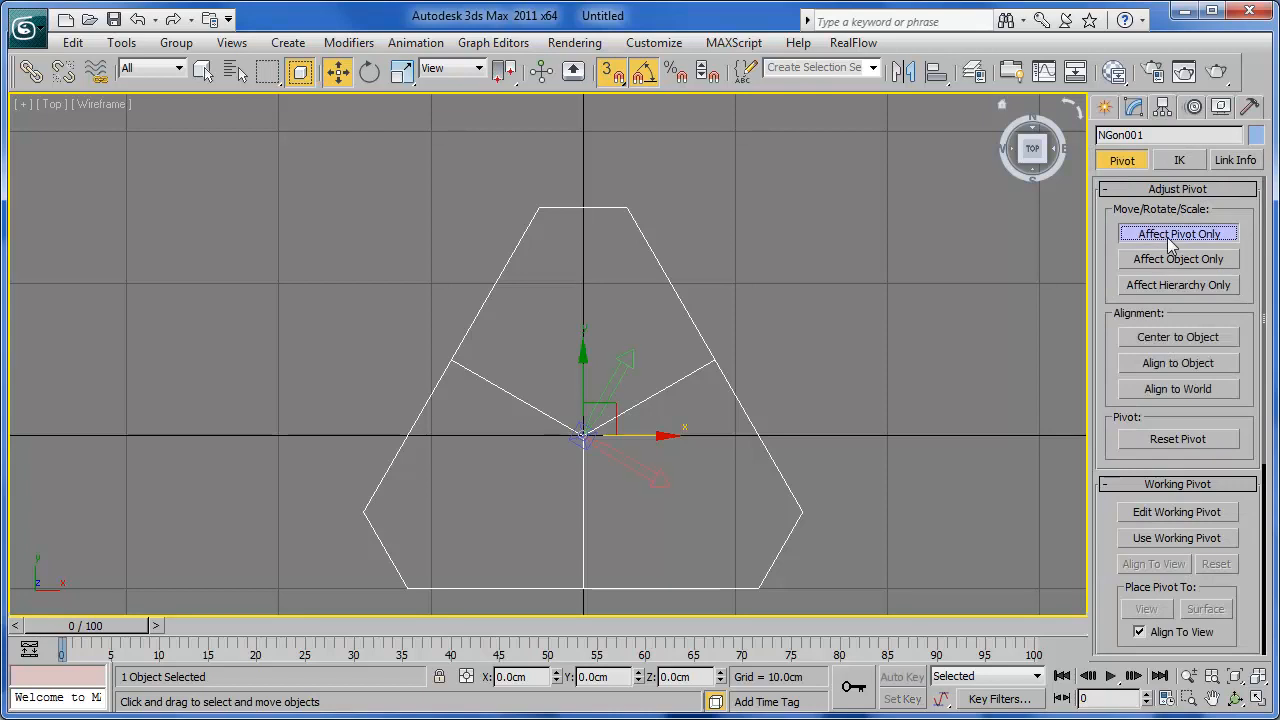
left_click(369, 71)
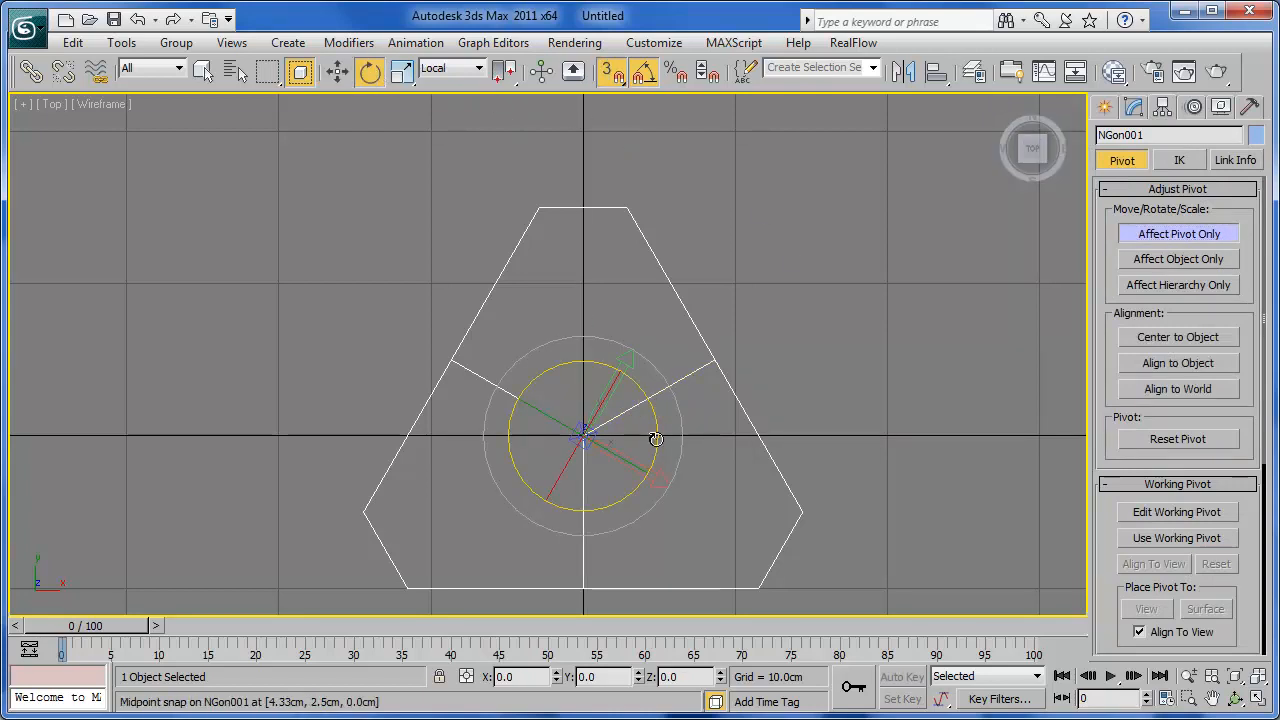
left_click_drag(656, 438, 651, 409)
Snap the pivot to the midpoint of the polygon's short top edge and turn off Affect Pivot Only.
left_click(337, 71)
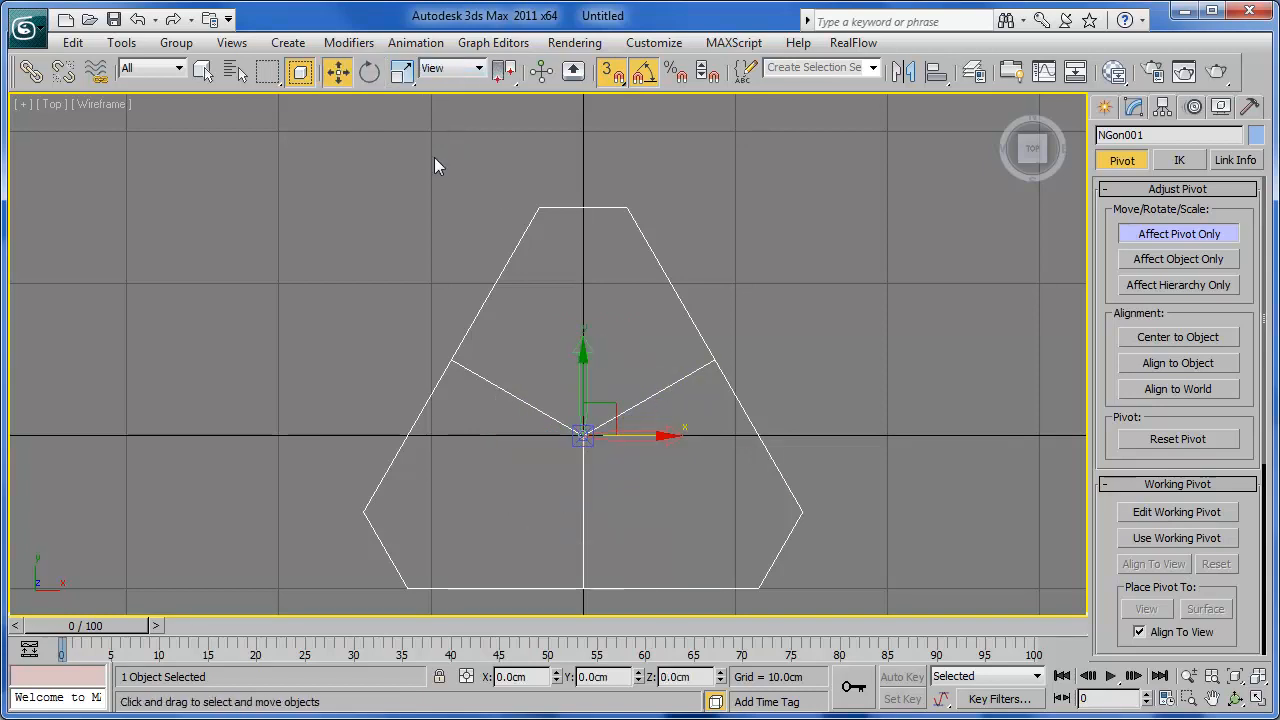
left_click_drag(585, 437, 583, 208)
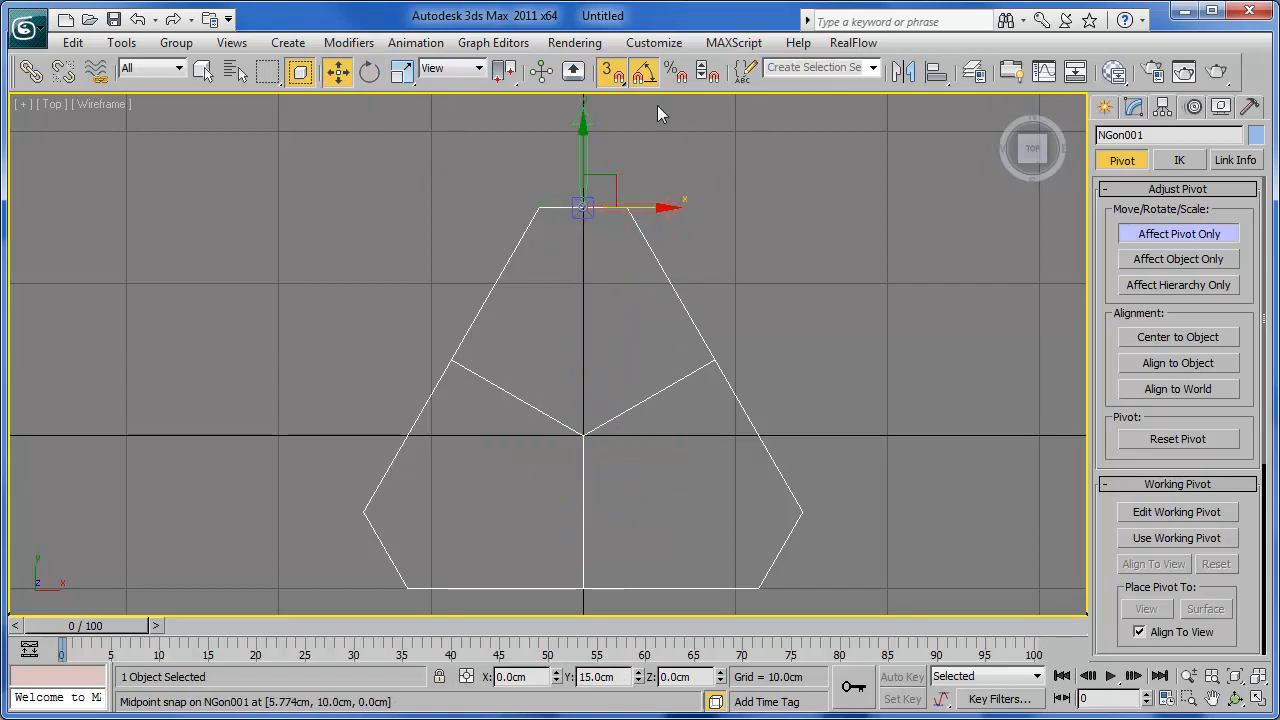
left_click(1178, 233)
Mirror the polygon about the Y axis as a copy with a 0.0 cm offset.
middle_click_drag(808, 390, 849, 412)
scroll(849, 346, "down", 6)
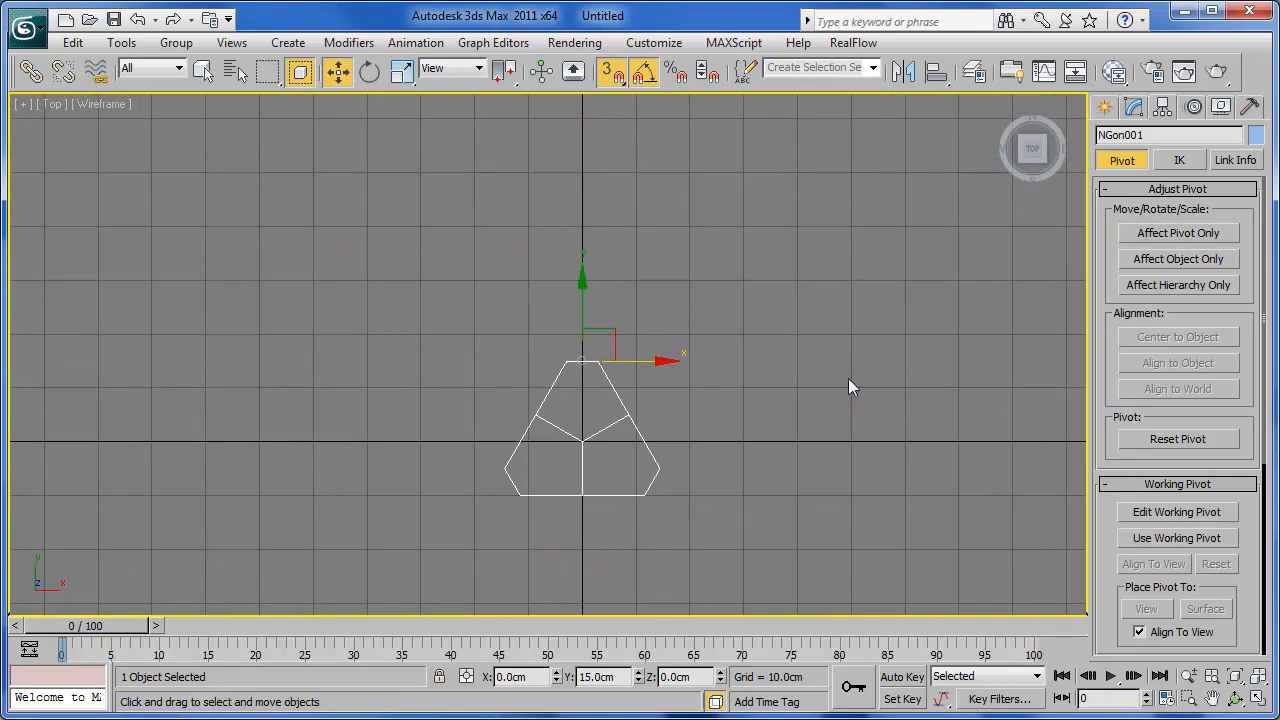
left_click(900, 76)
left_click_drag(636, 195, 387, 163)
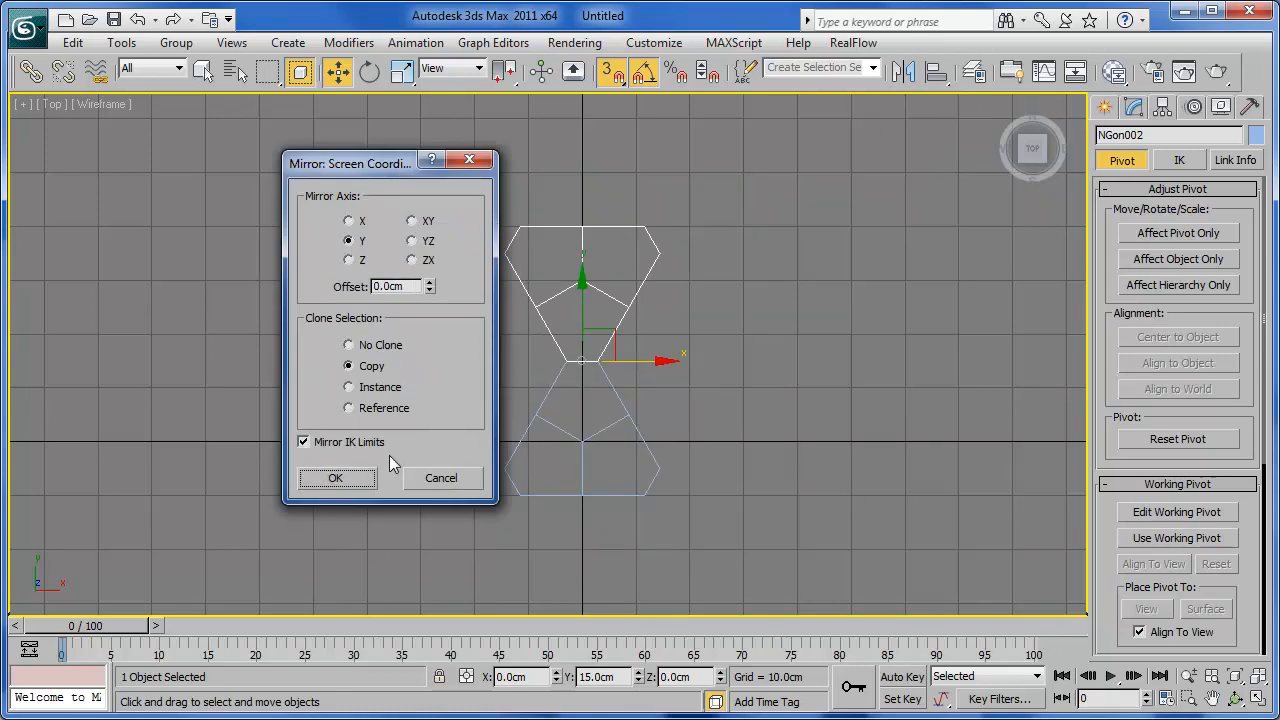
left_click(338, 474)
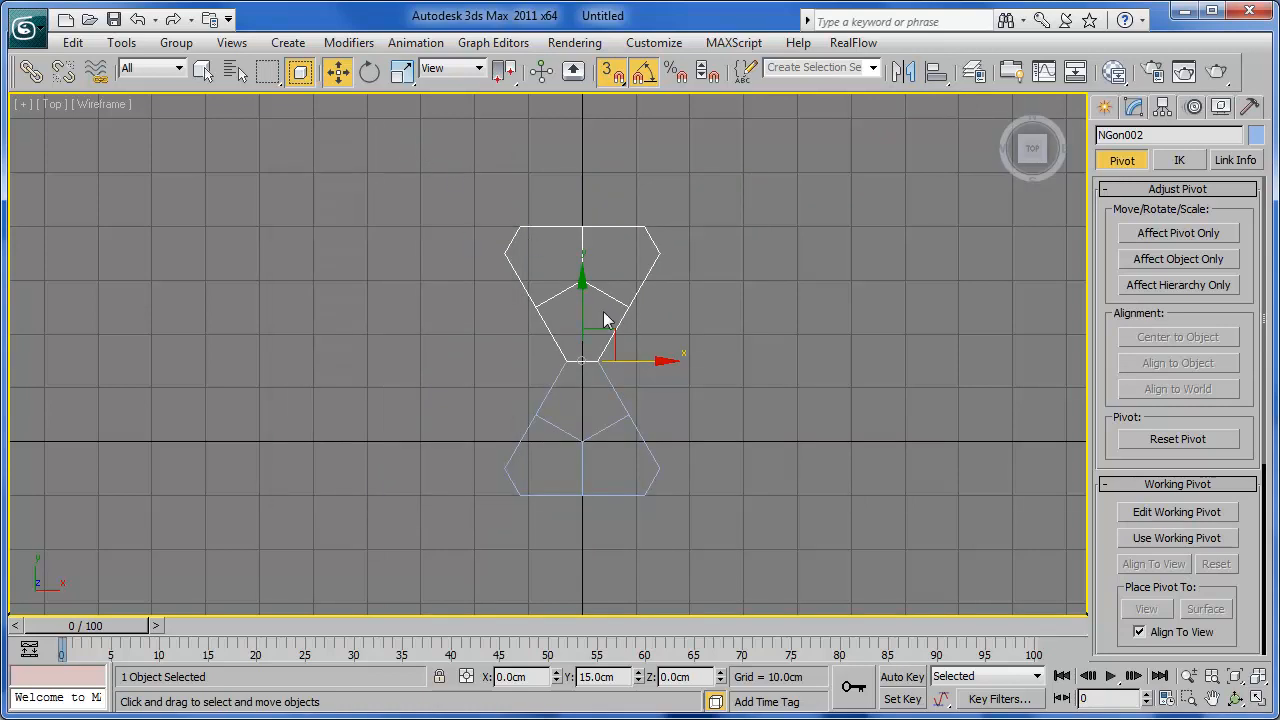
Clone the mirrored polygon as one independent copy placed to the lower left of the original pair.
left_click_drag(612, 336, 402, 489, "shift")
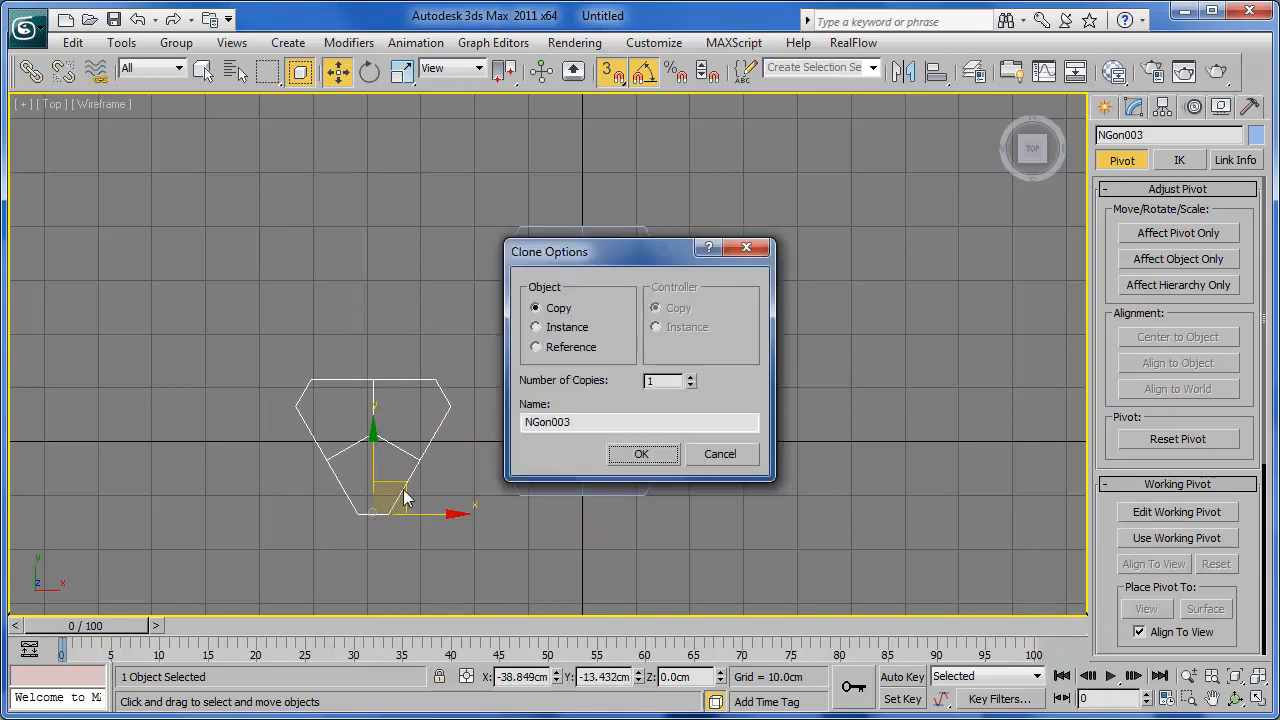
left_click(577, 329)
left_click(560, 309)
left_click(641, 455)
Rotate the lower-left polygon copy about its local Z axis so its pivot edge faces the central polygon's lower-left short edge.
mouse_move(767, 360)
middle_mouse_down()
mouse_move(794, 366)
mouse_move(757, 346)
middle_mouse_up()
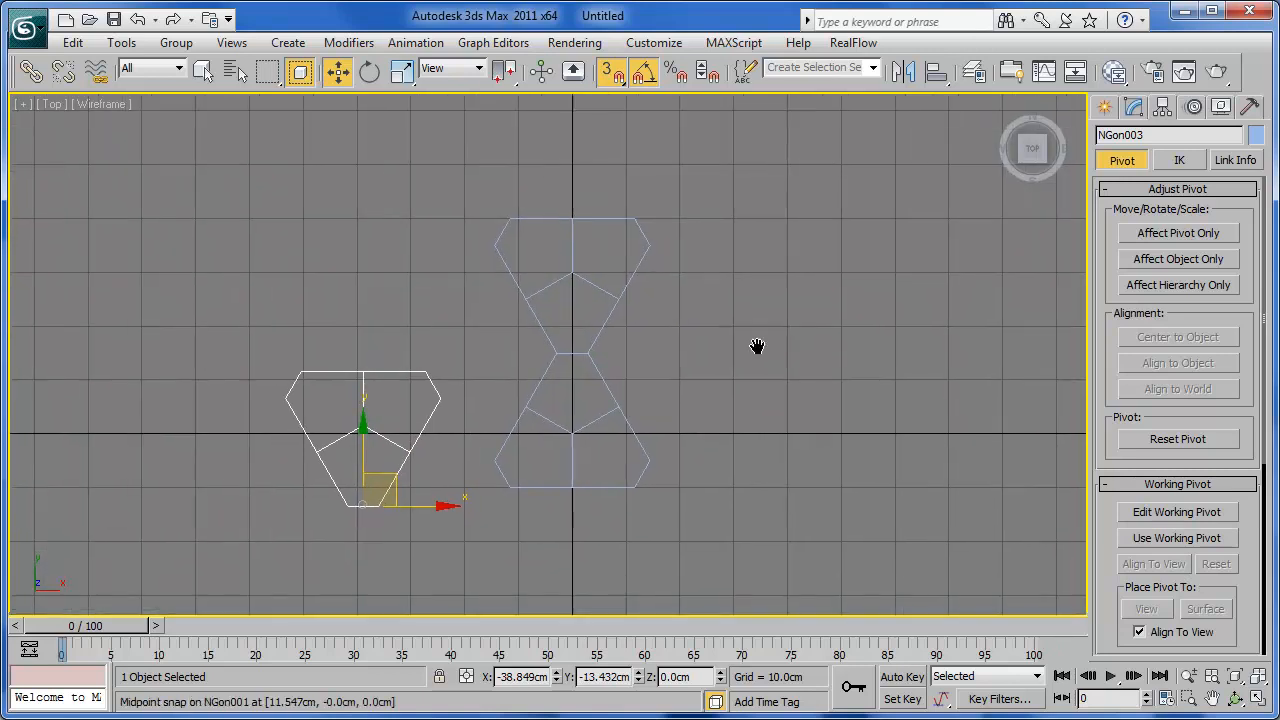
left_click(1134, 107)
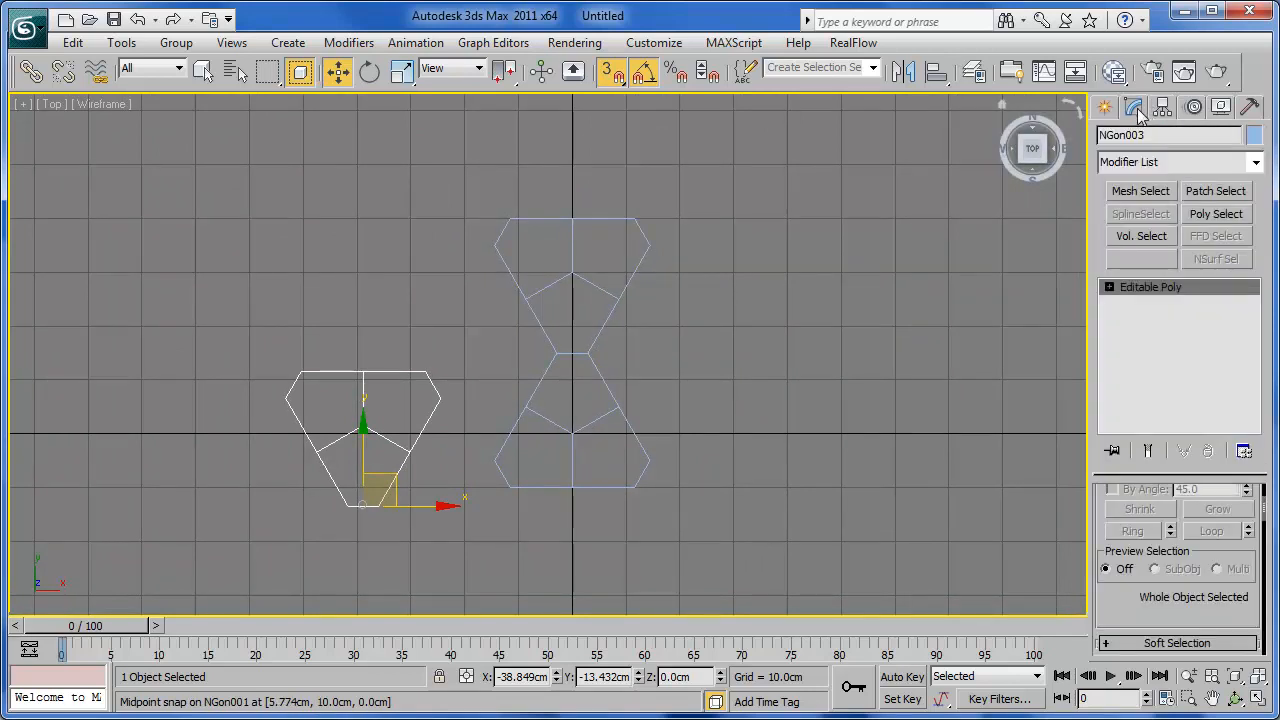
left_click(625, 286)
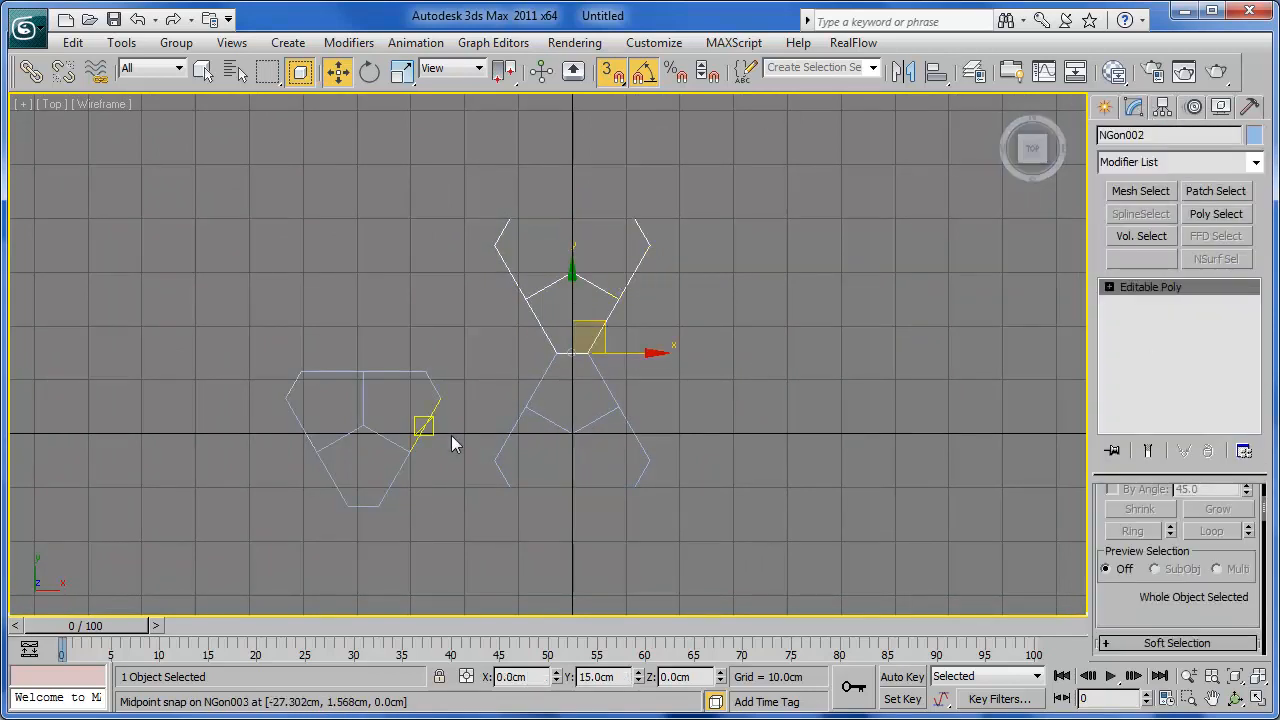
left_click(425, 428)
middle_click_drag(425, 428, 509, 383)
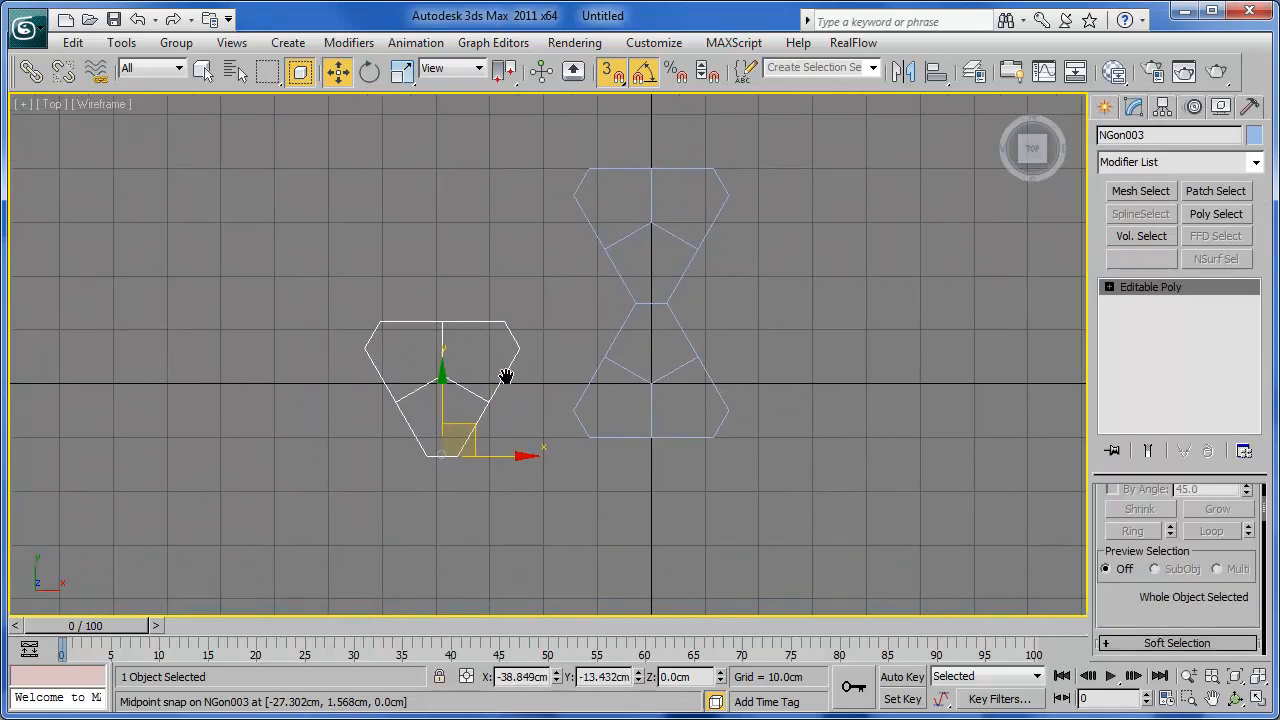
left_click(369, 71)
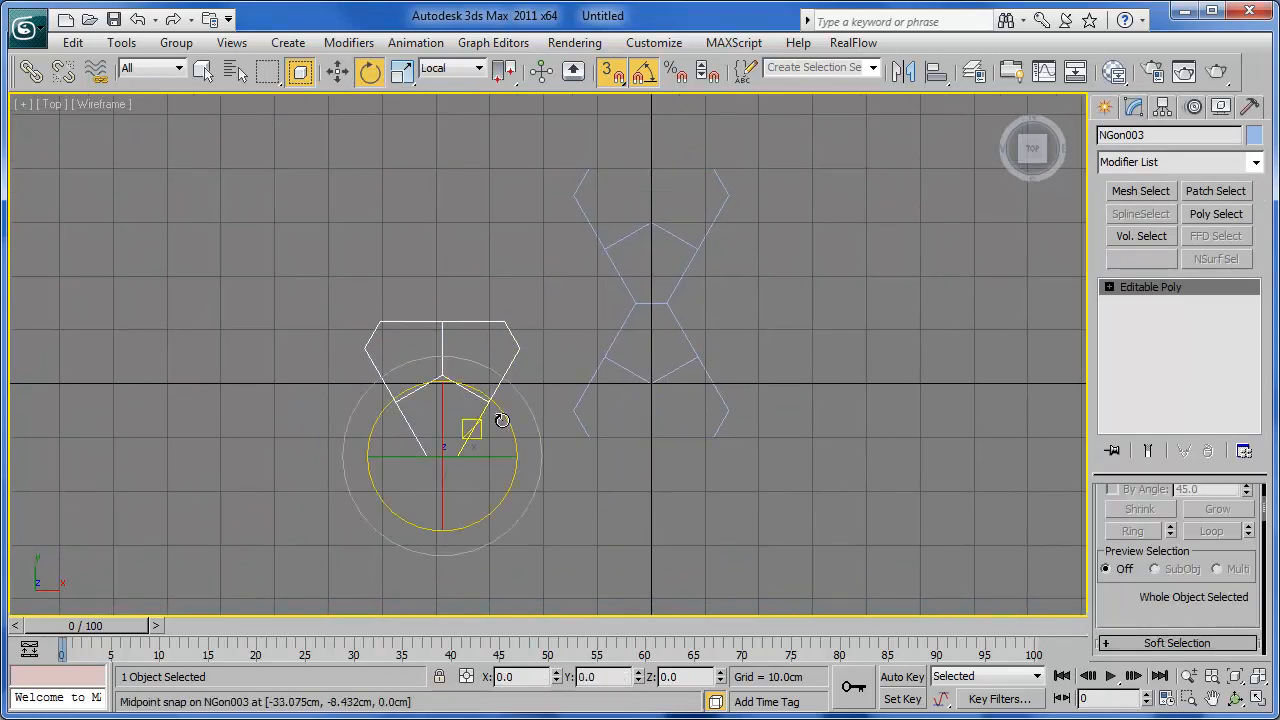
left_click_drag(508, 423, 351, 374)
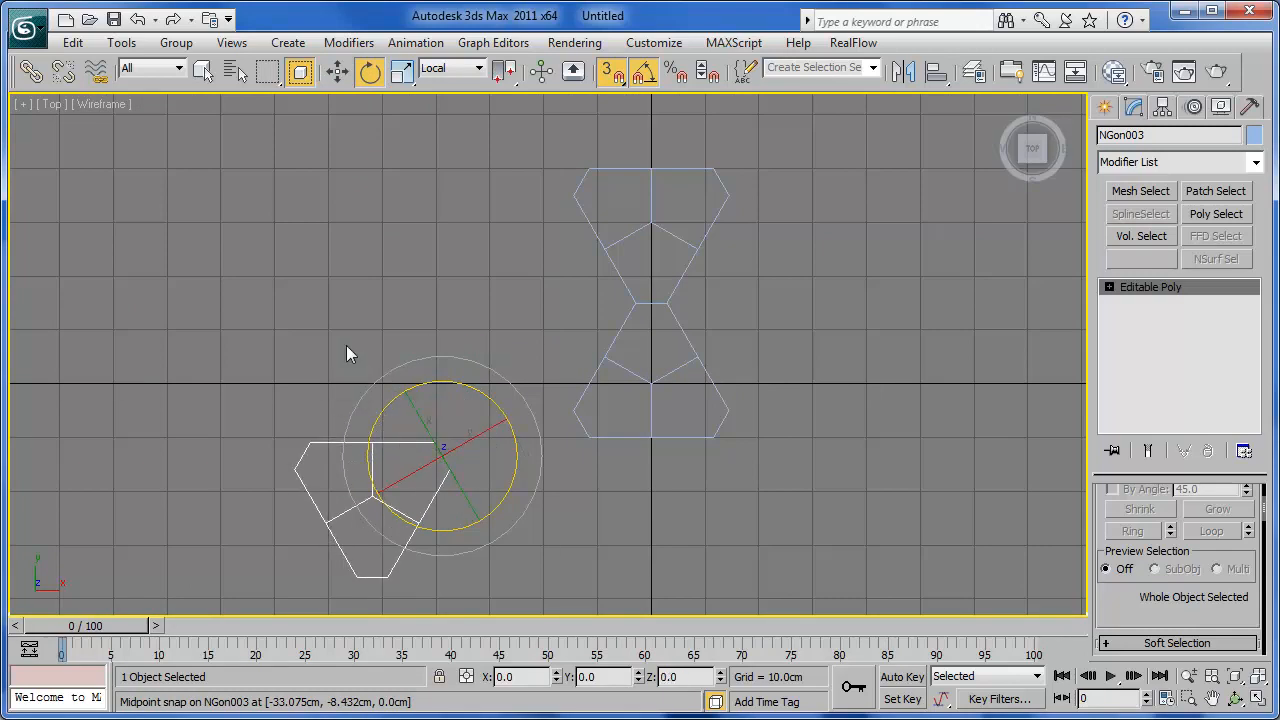
Snap the rotated polygon to the central polygon's lower-left short edge, then clone it as one independent copy placed to the right.
left_click(337, 71)
mouse_move(433, 441)
left_mouse_down()
mouse_move(580, 428)
mouse_move(577, 470)
mouse_move(610, 433)
mouse_move(913, 433)
left_mouse_up()
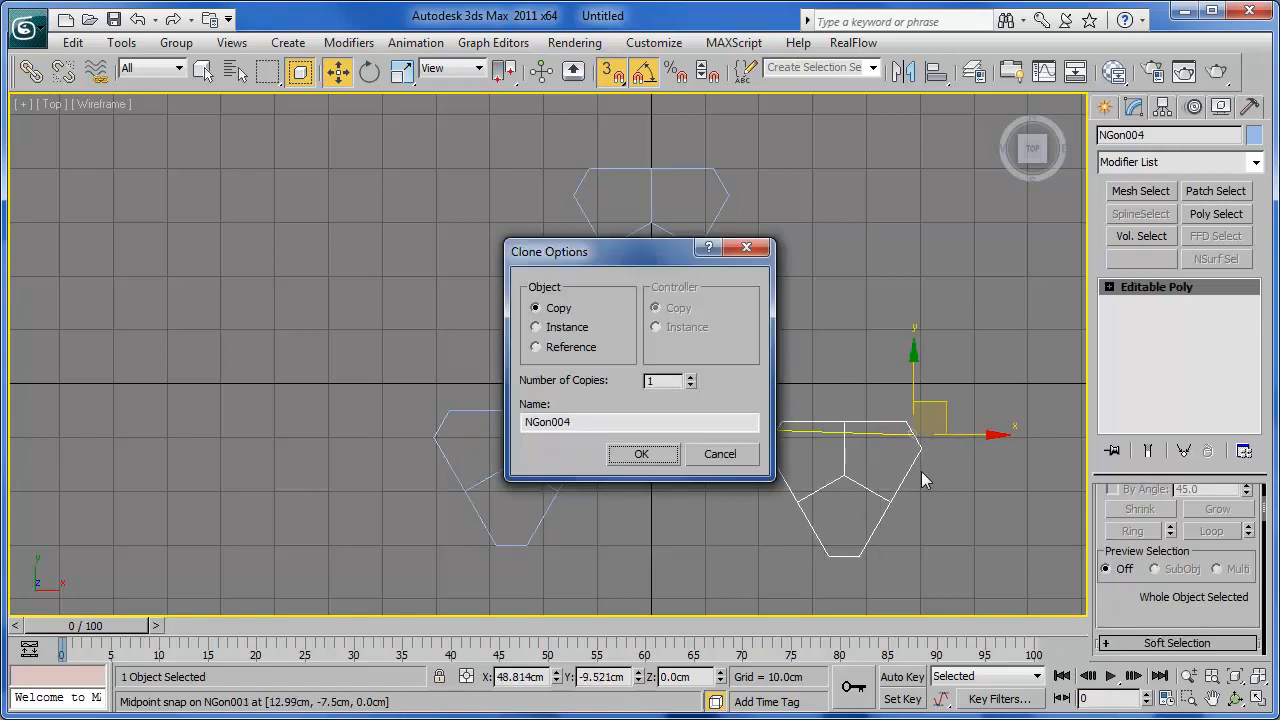
left_click(639, 454)
Rotate the new right-hand copy about its local Z axis and snap its pivot to the midpoint of the central polygon's lower-right short edge.
left_click(369, 71)
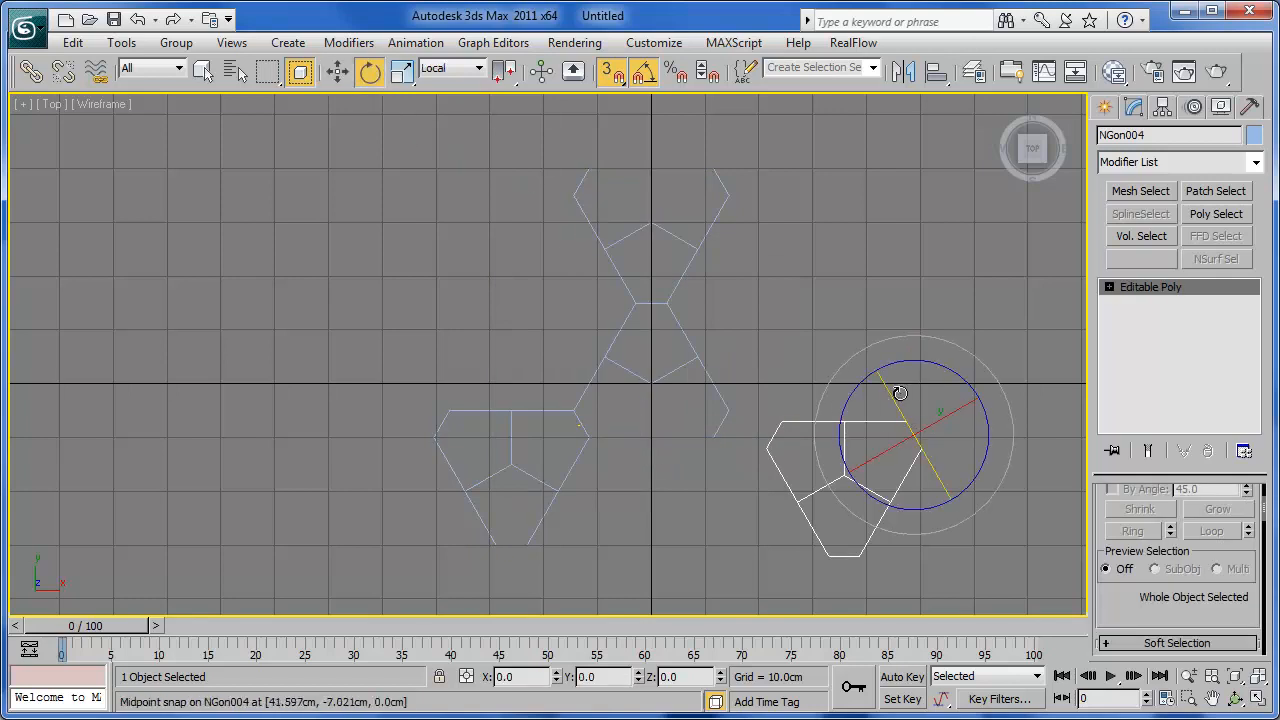
left_click_drag(905, 362, 793, 413)
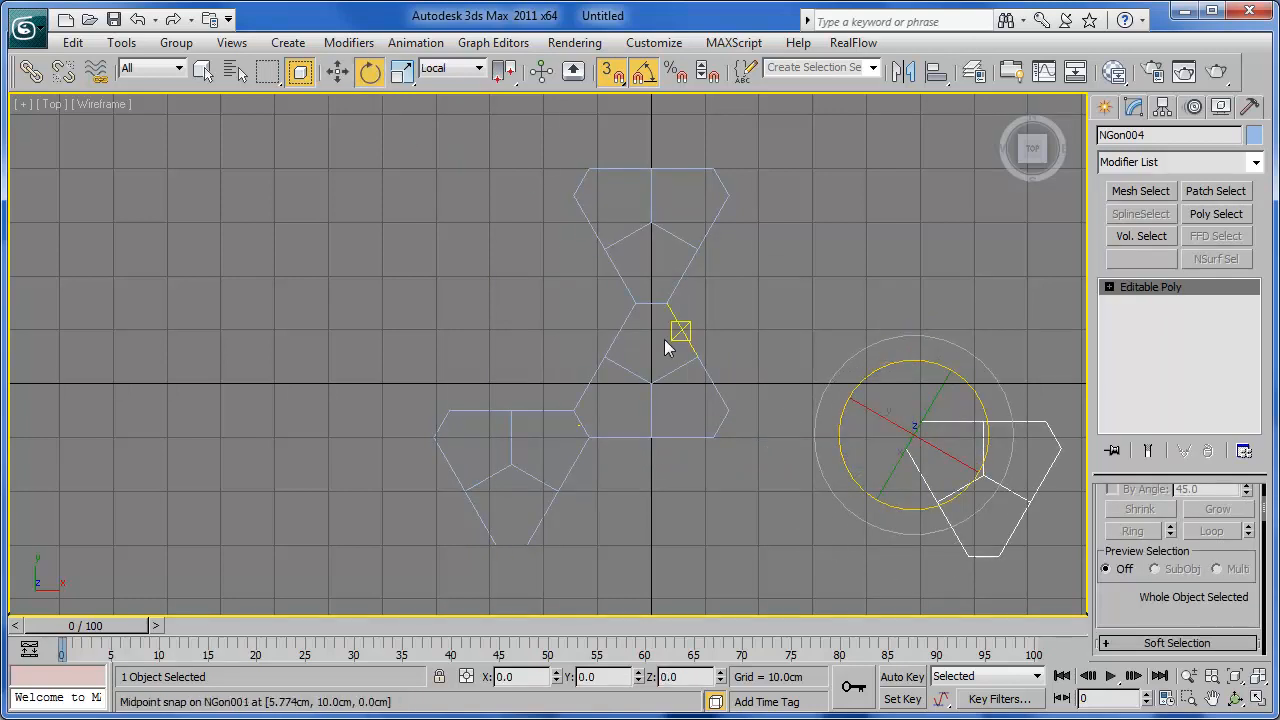
left_click(337, 71)
left_click_drag(912, 437, 722, 437)
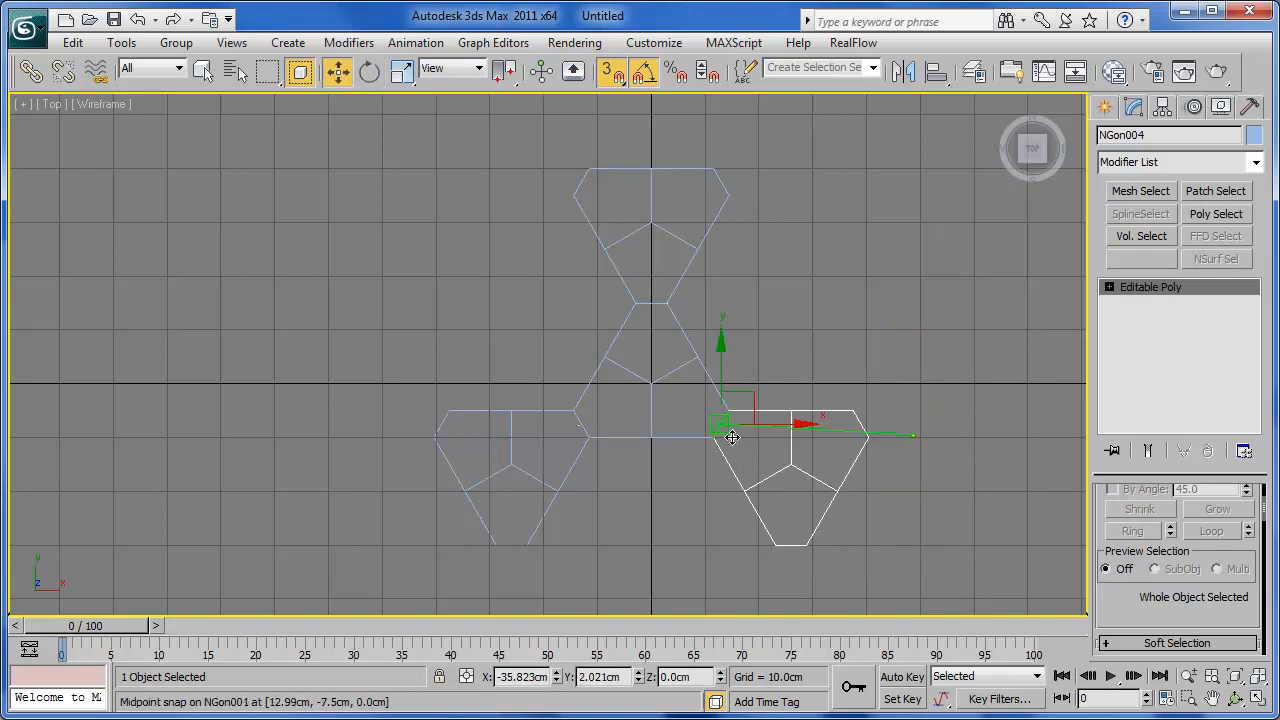
left_click(829, 318)
middle_click_drag(829, 317, 722, 309)
In the maximized Perspective view, rotate the right-hand polygon by -109.5 degrees about its local X axis.
left_click(1256, 703)
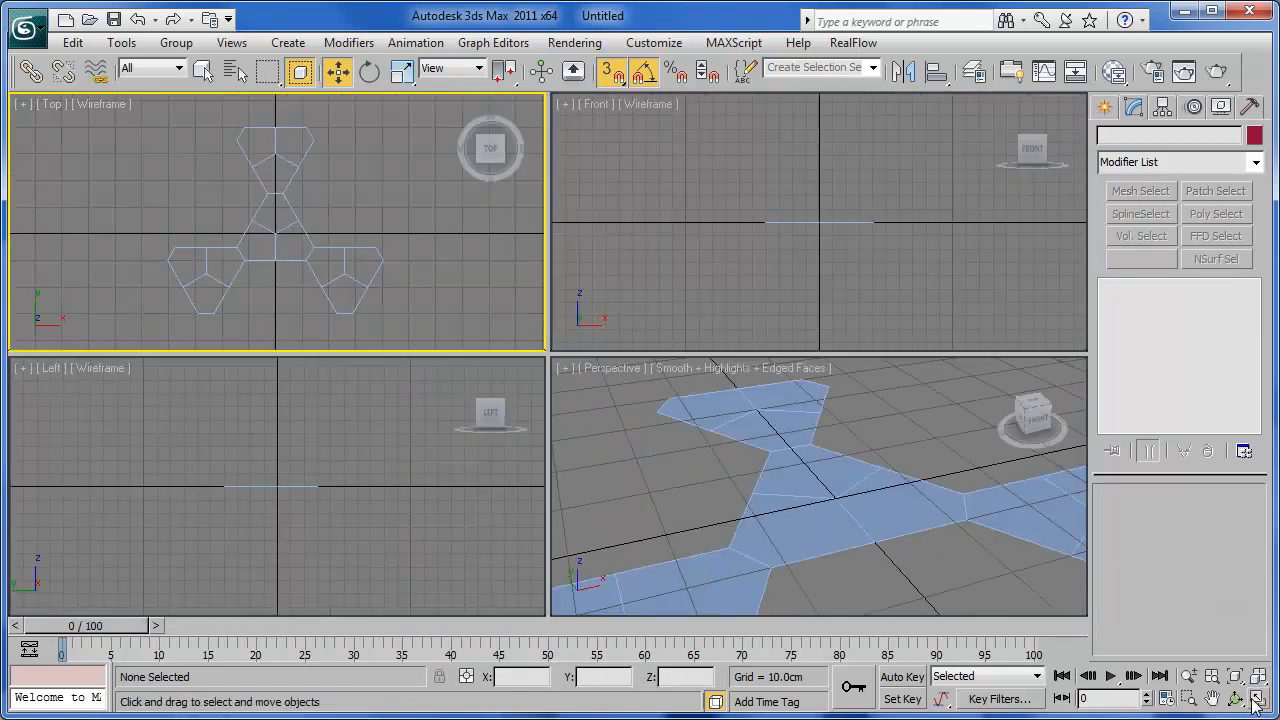
left_click(979, 540)
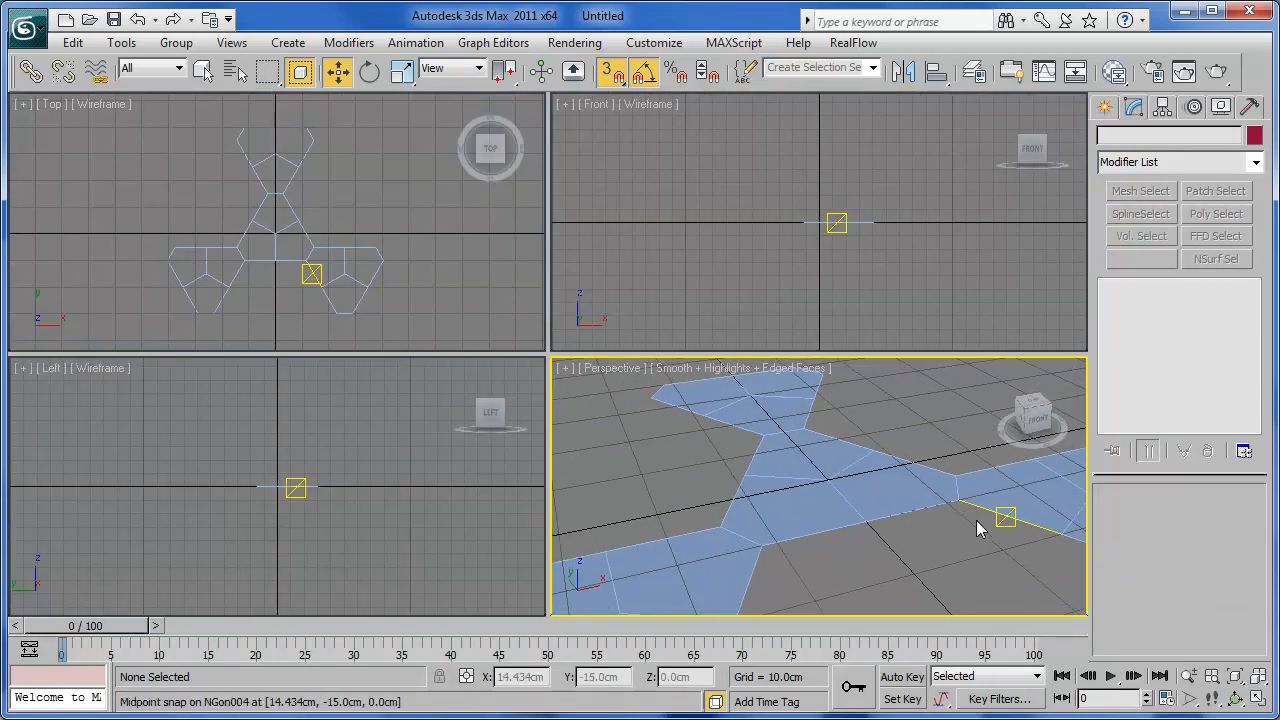
key("alt+w")
middle_click_drag(980, 529, 795, 387)
scroll(750, 396, "down", 3)
scroll(795, 387, "down", 3)
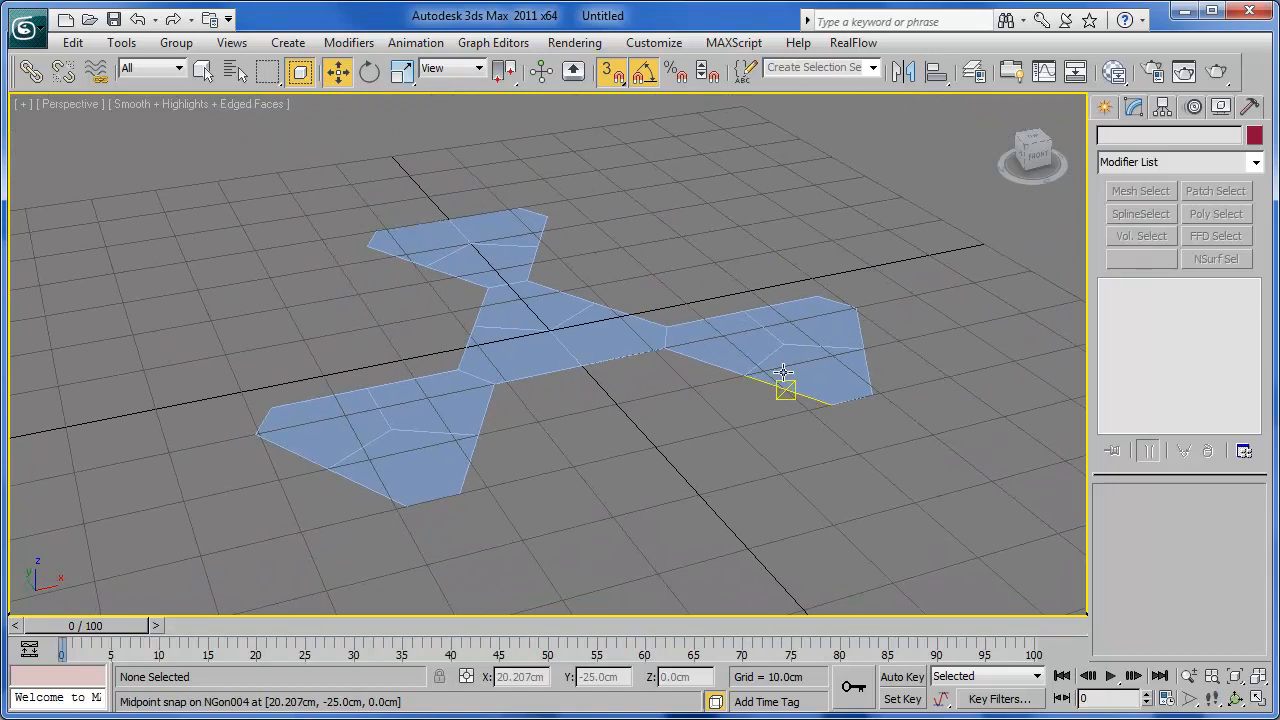
left_click(775, 366)
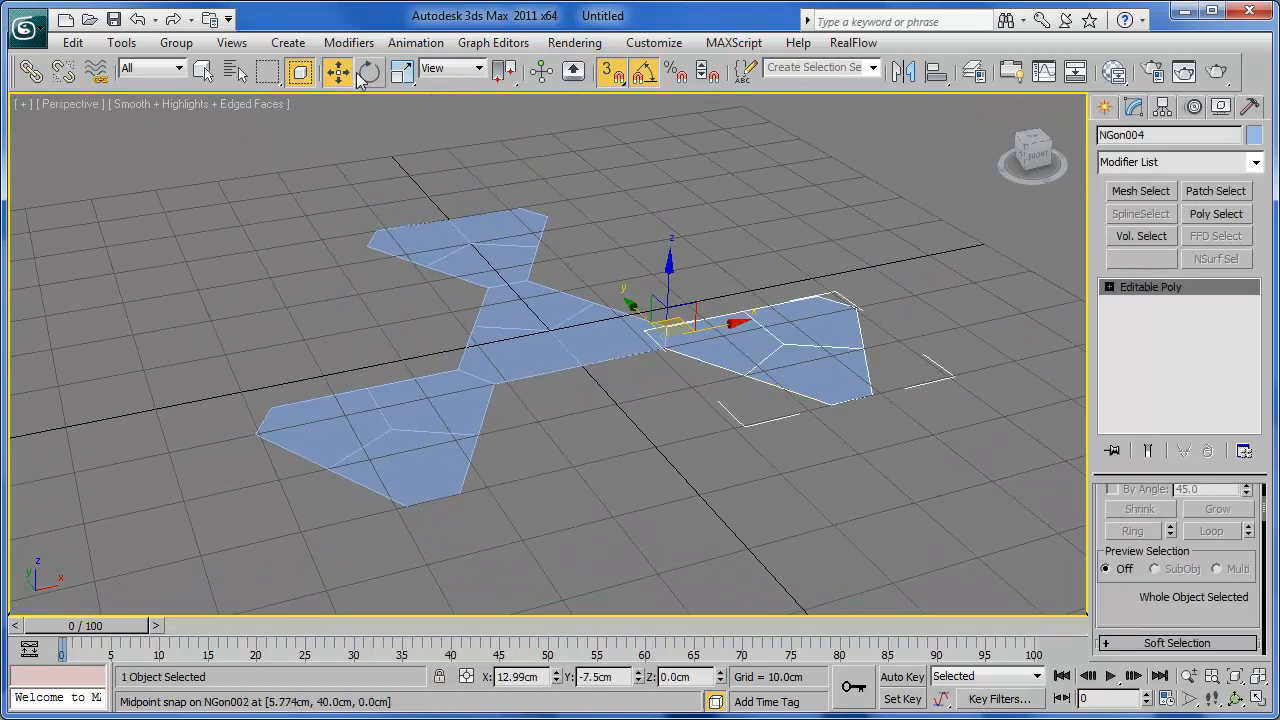
left_click(368, 74)
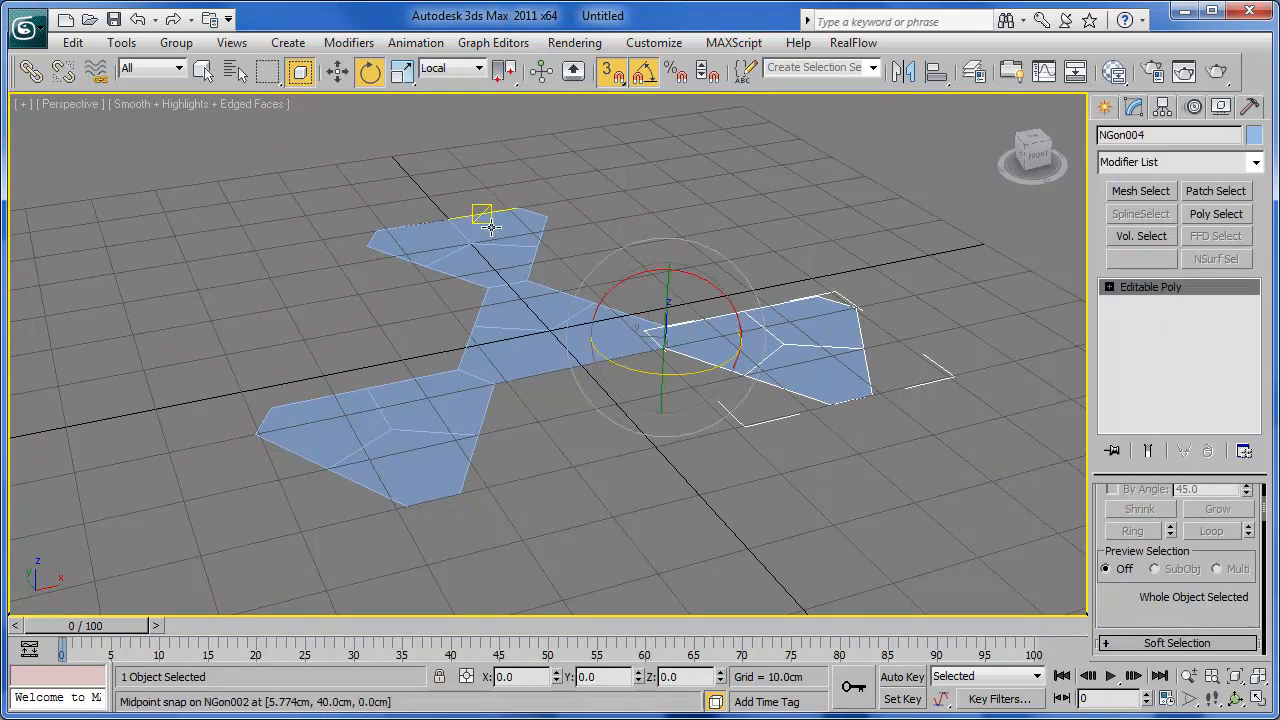
left_click(445, 70)
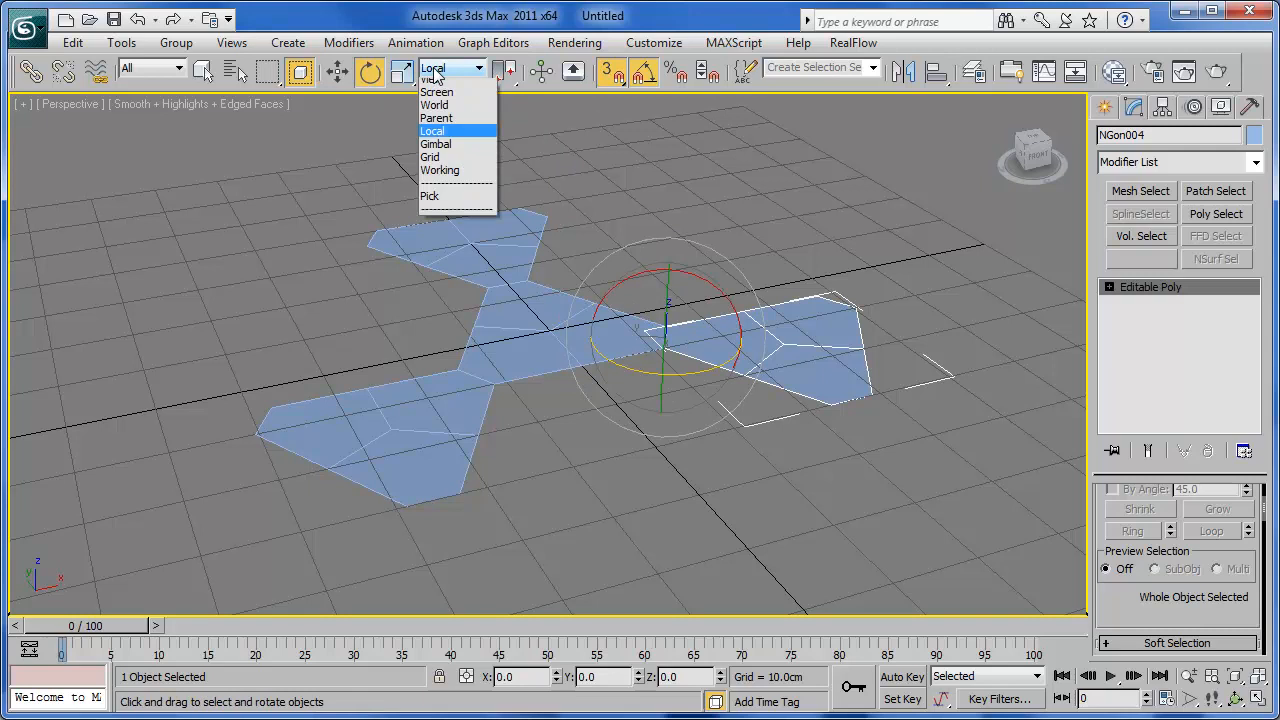
left_click(449, 138)
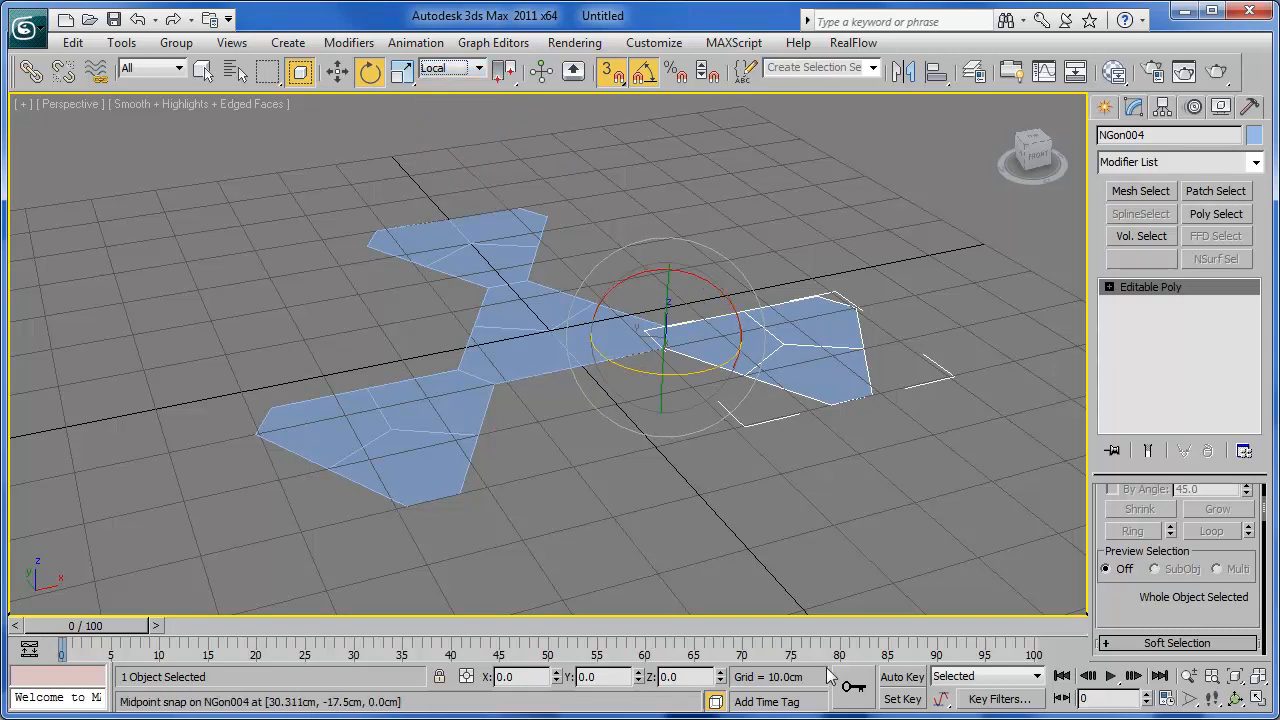
left_click(529, 677)
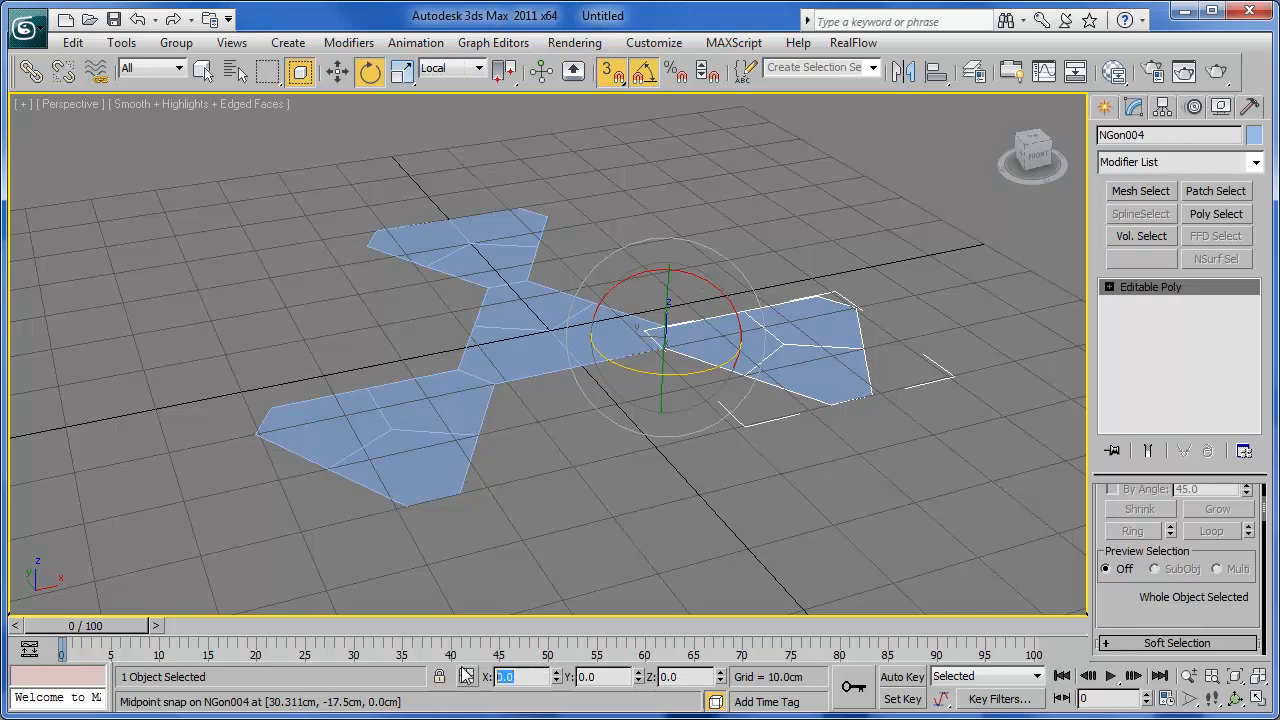
type("-109")
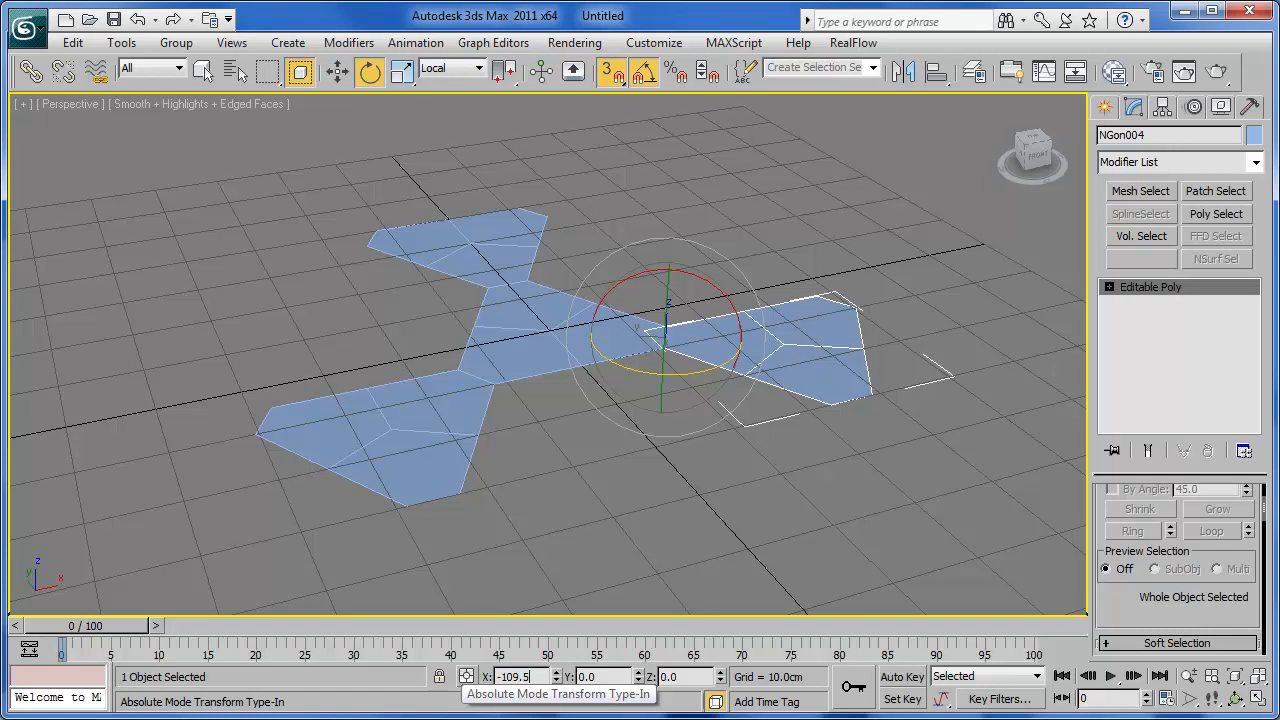
type(".5")
key("Return")
Try to rotate the rear polygon by 109.5 degrees about its local X axis and undo that rotation.
left_click(415, 240)
double_click(529, 676)
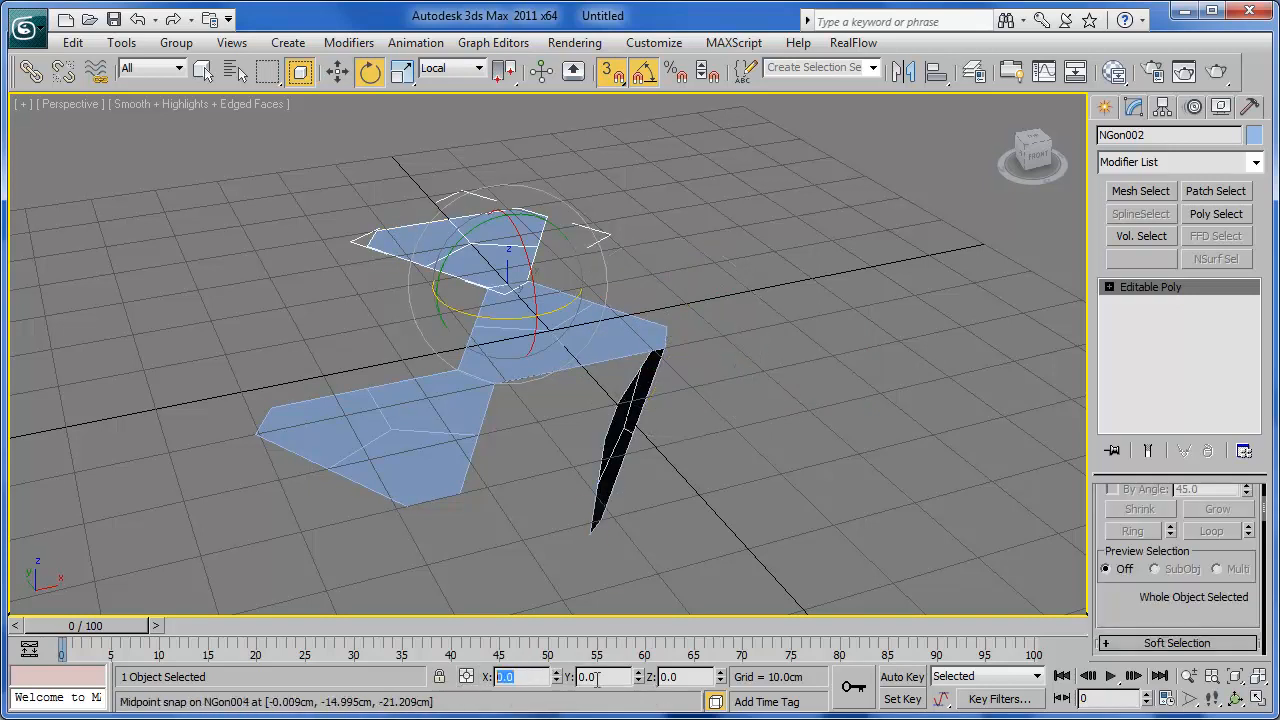
type("109")
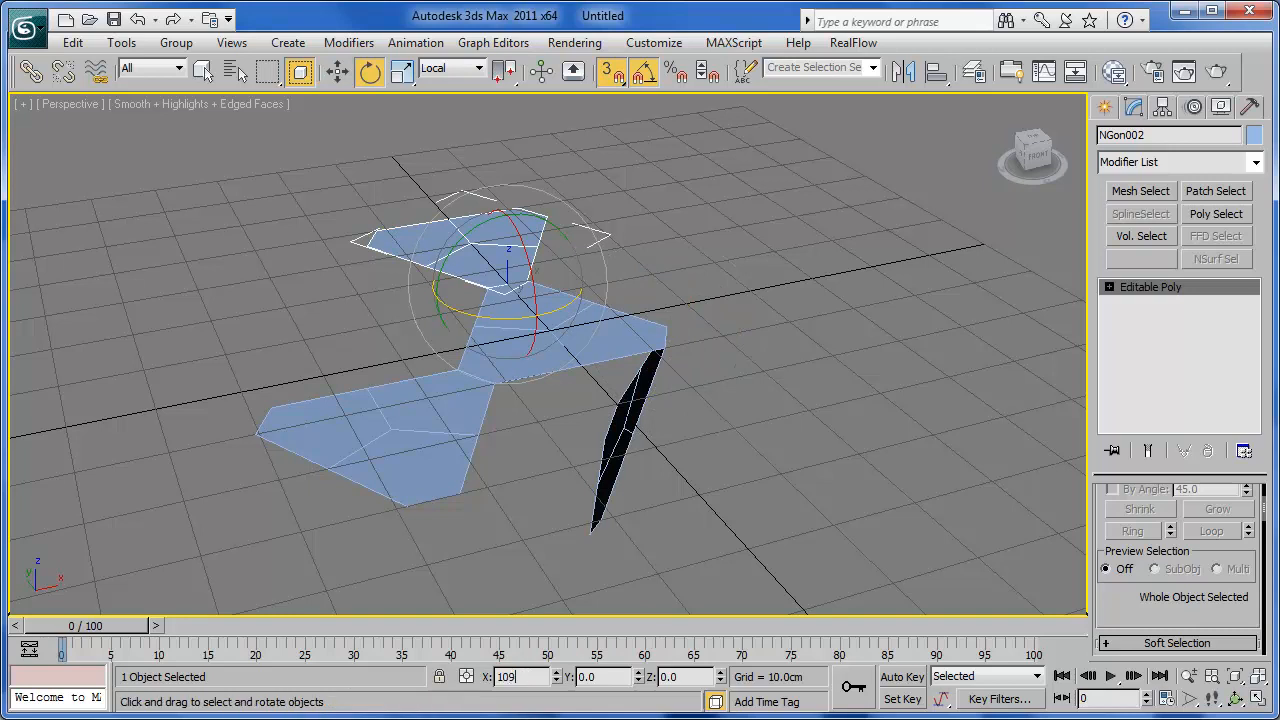
type(".5")
key("Return")
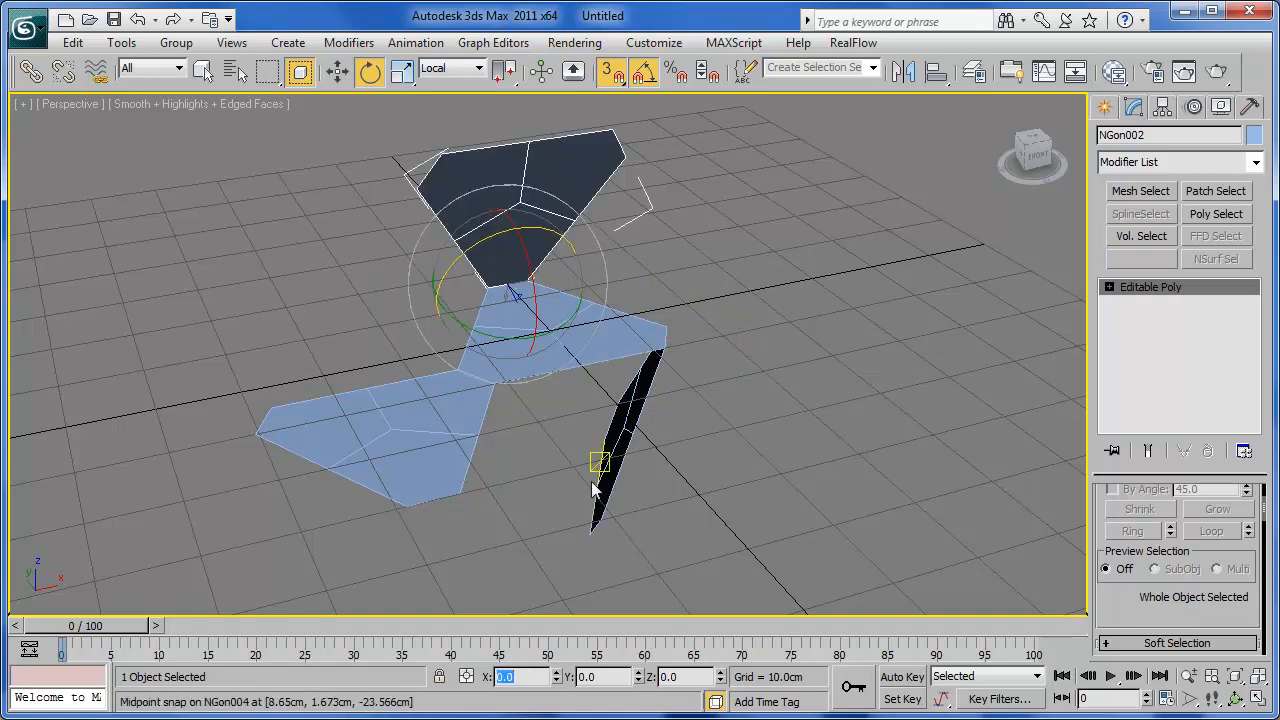
left_click(137, 19)
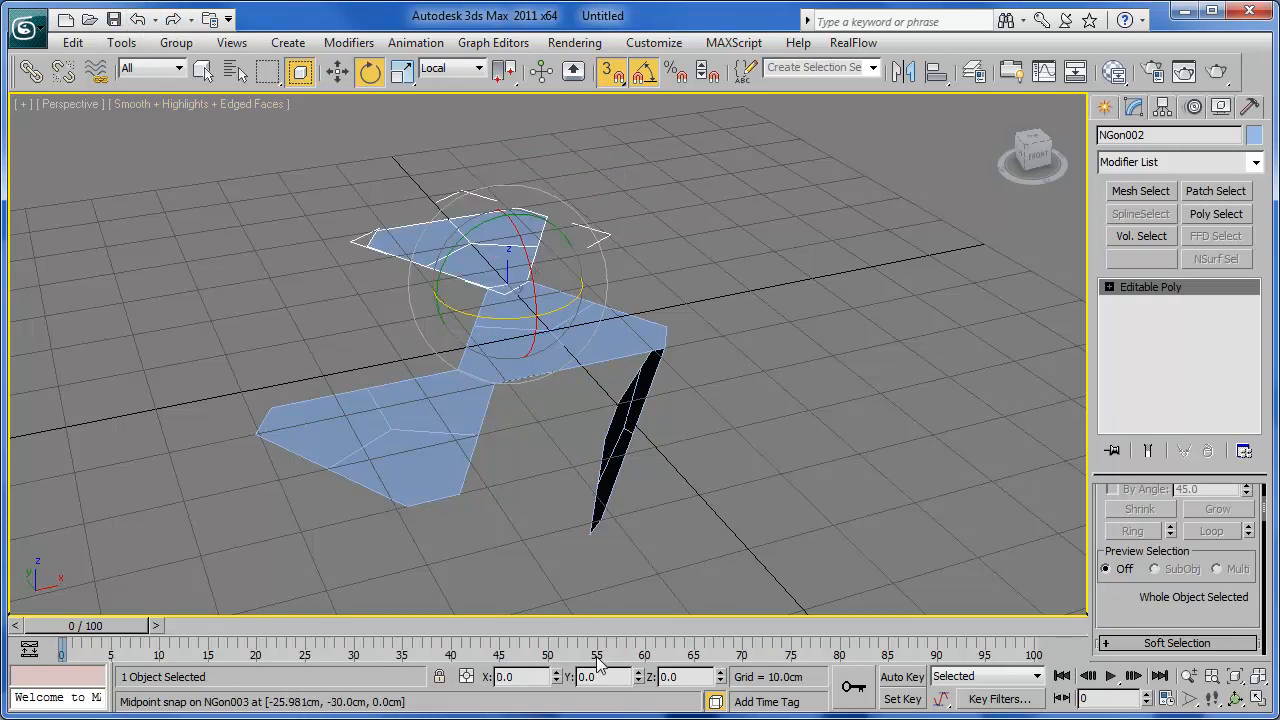
Rotate the rear polygon and the left-hand polygon each by -109.5 degrees about their local X axes.
type("-109")
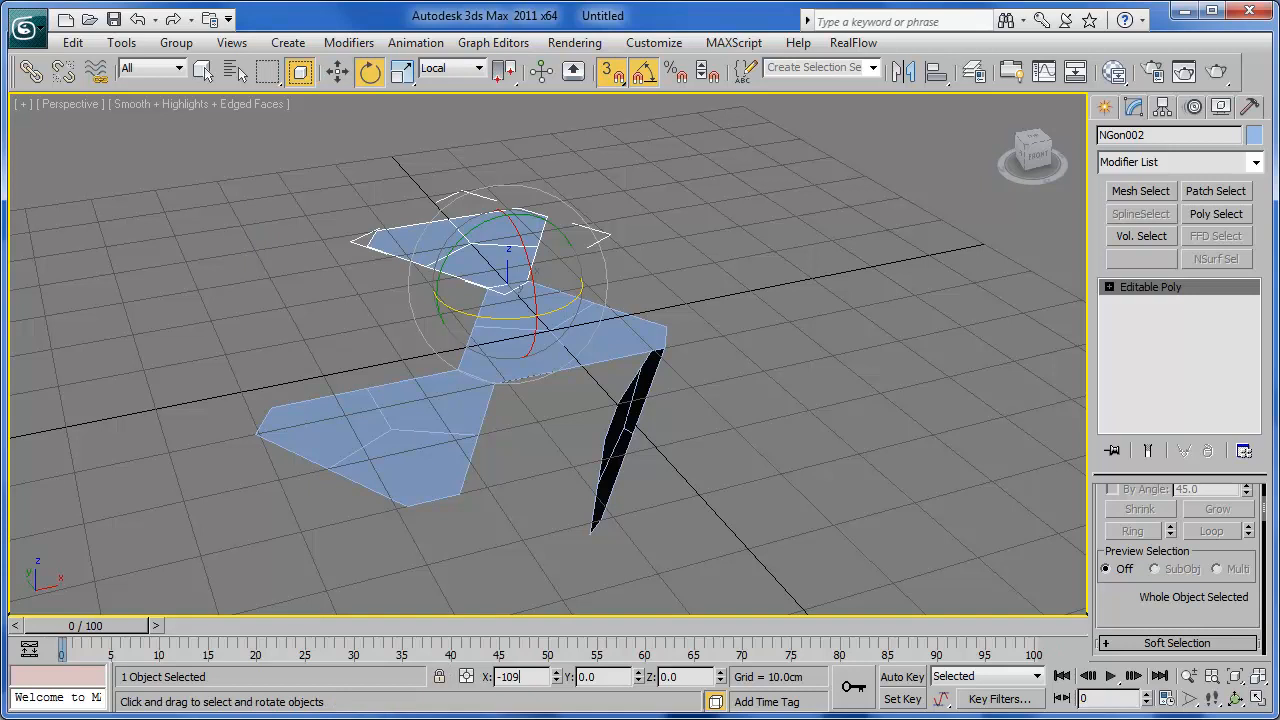
key("Return")
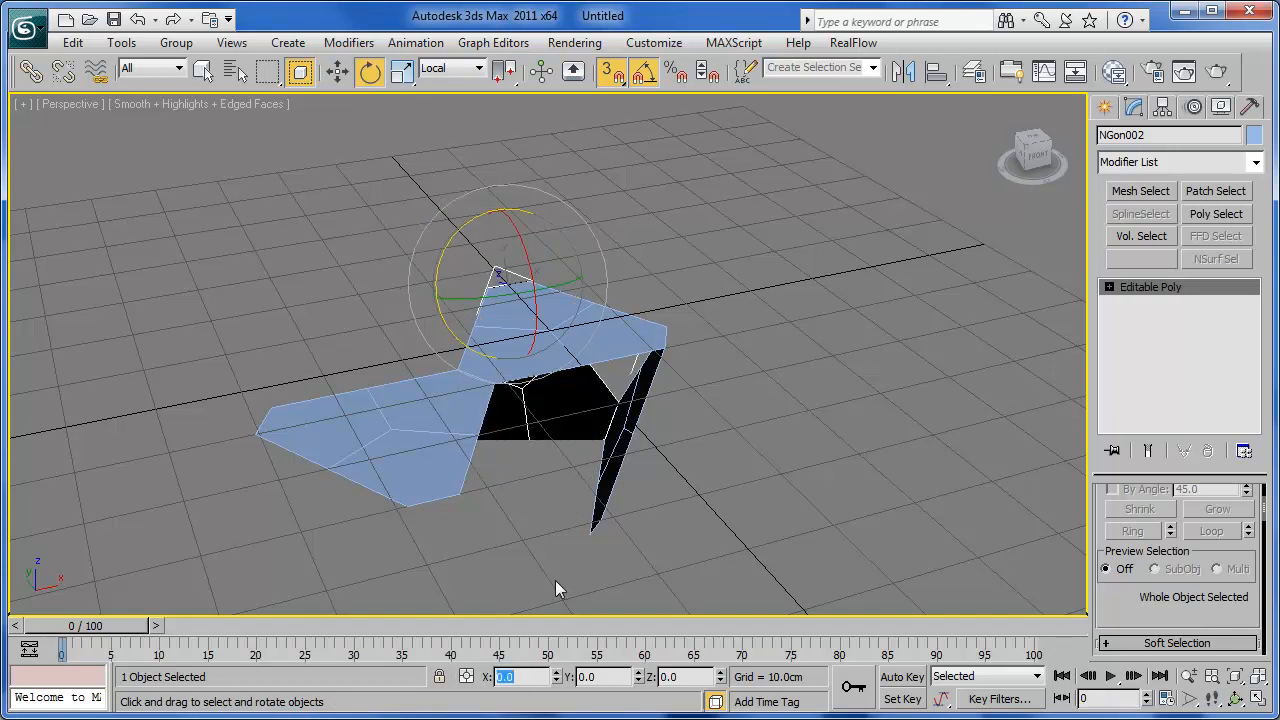
left_click(350, 413)
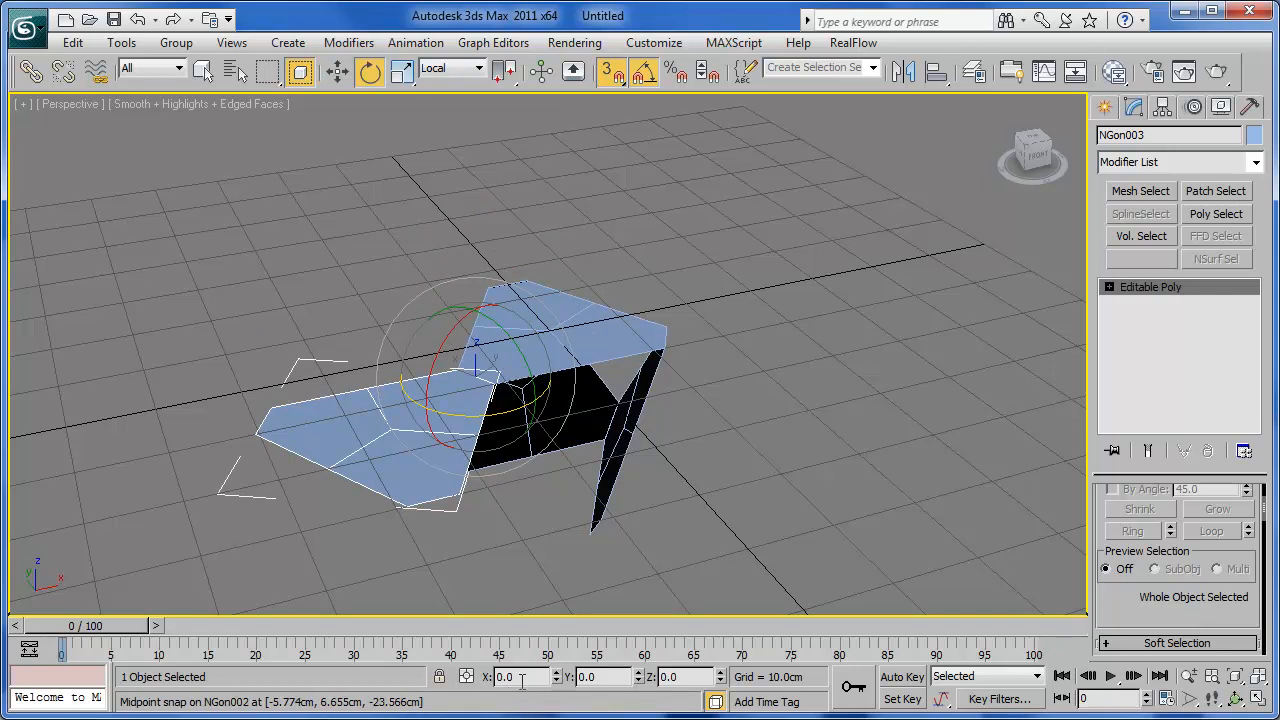
type("-109")
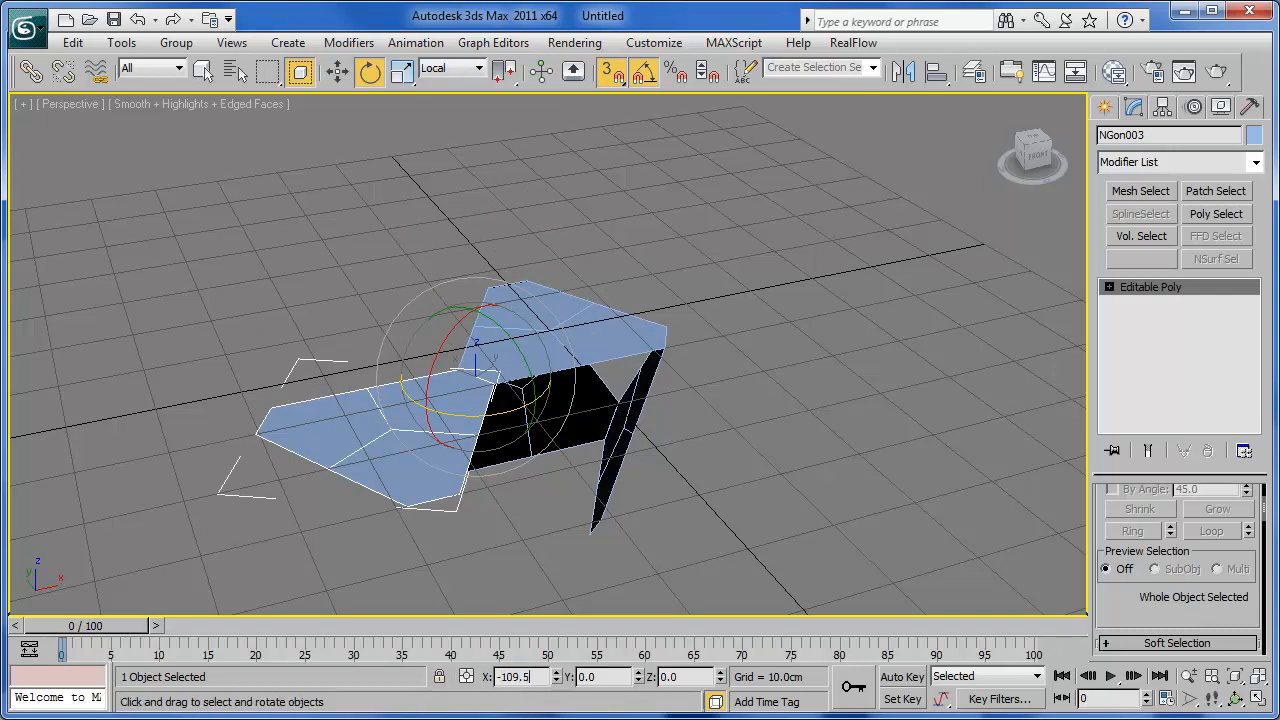
key("Return")
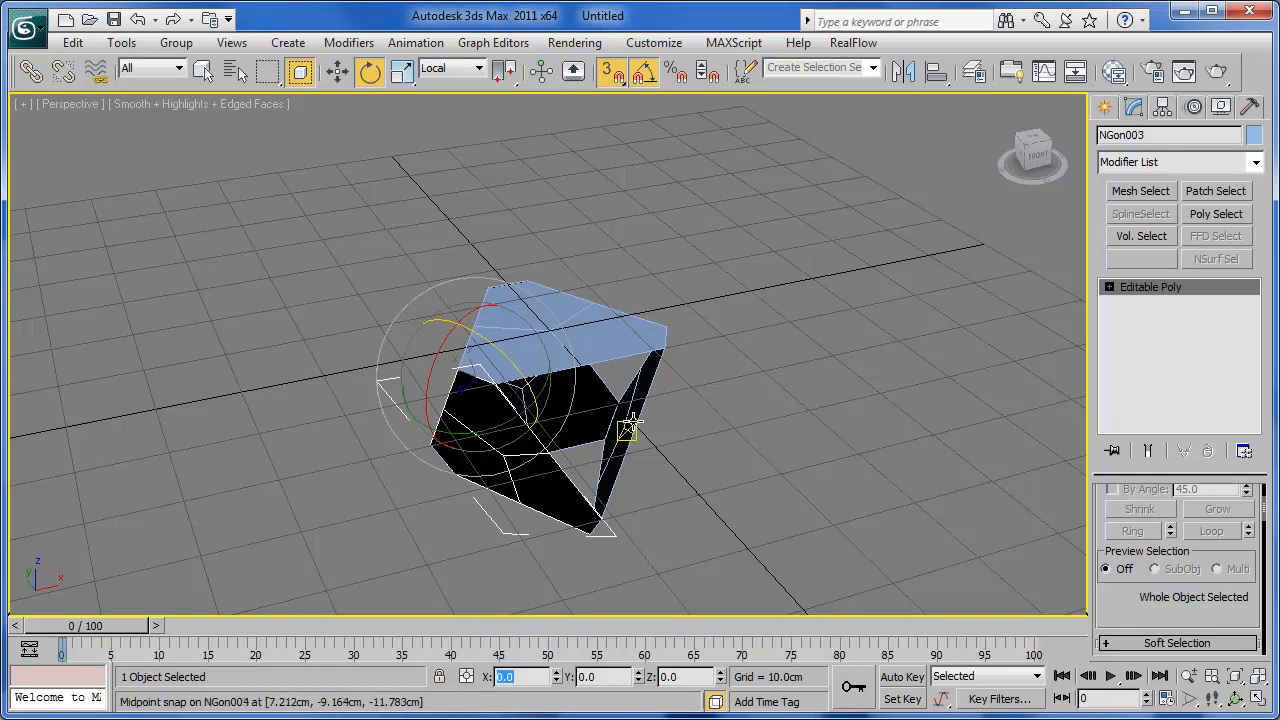
Examine up close the short edges where the folded left and right polygons meet at the bottom of the solid.
mouse_move(627, 429)
middle_mouse_down("alt")
mouse_move(650, 392)
mouse_move(638, 388)
mouse_move(691, 366)
mouse_move(580, 297)
middle_mouse_up("alt")
scroll(632, 383, "up", 5)
middle_click_drag(771, 391, 791, 283, "alt")
scroll(695, 441, "up", 4)
middle_click_drag(737, 437, 683, 397, "alt")
scroll(683, 397, "up", 2)
middle_click_drag(804, 424, 687, 437)
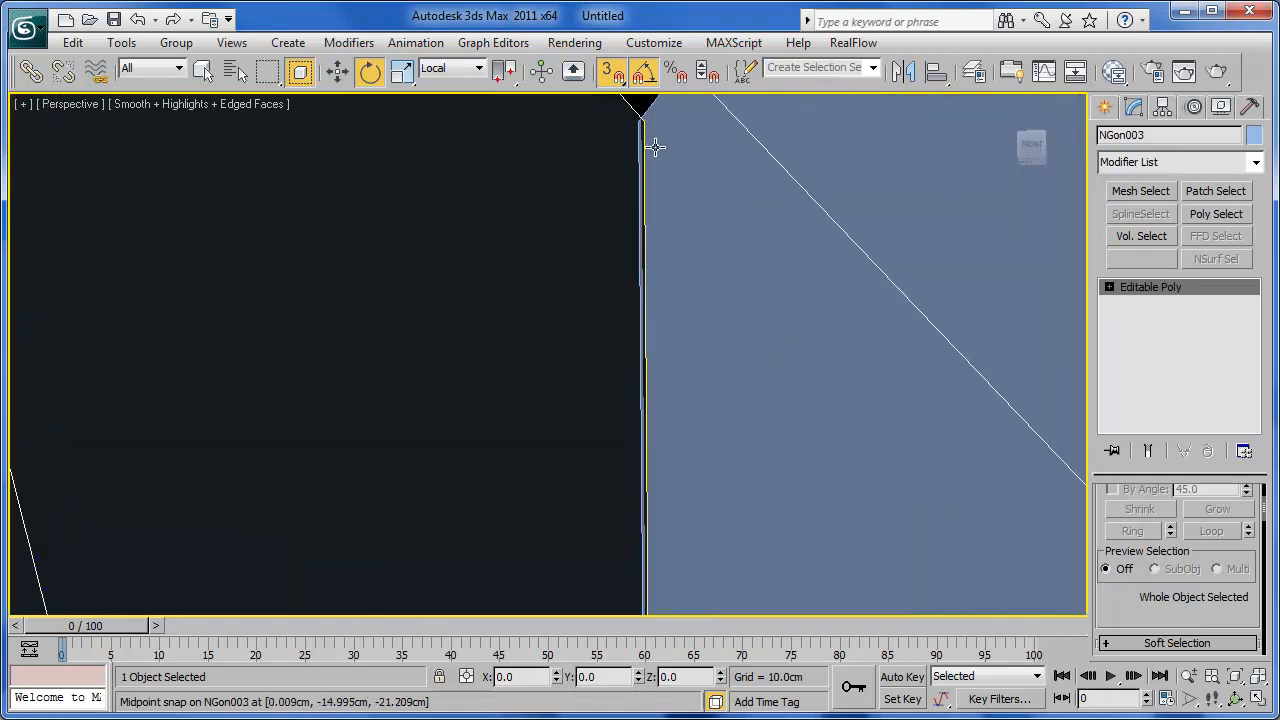
middle_click_drag(695, 174, 672, 246, "alt")
middle_click_drag(617, 487, 689, 431, "alt")
Turn off object snapping and attach the three folded polygons to the top polygon as one editable poly.
left_click(612, 72)
scroll(671, 234, "down", 8)
middle_click_drag(676, 233, 689, 386, "alt")
left_click(872, 403)
left_click(576, 204)
left_click_drag(1207, 596, 1200, 369)
left_click(1150, 576)
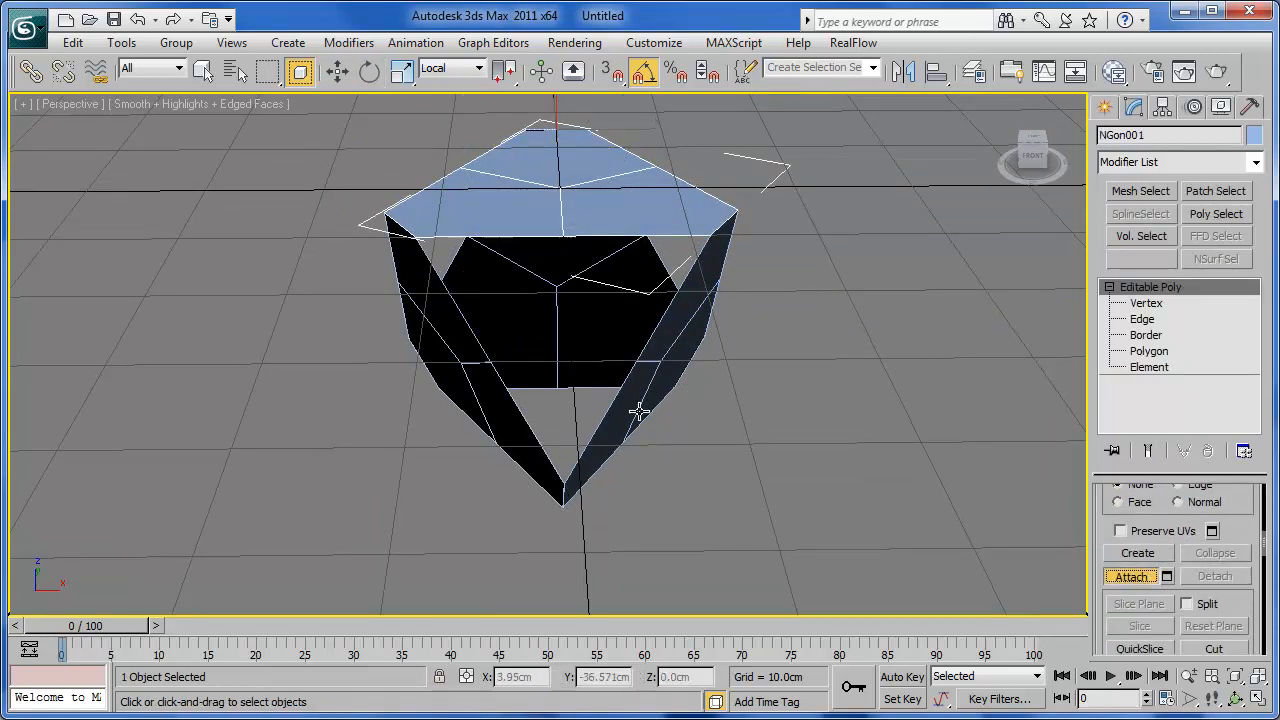
left_click(545, 328)
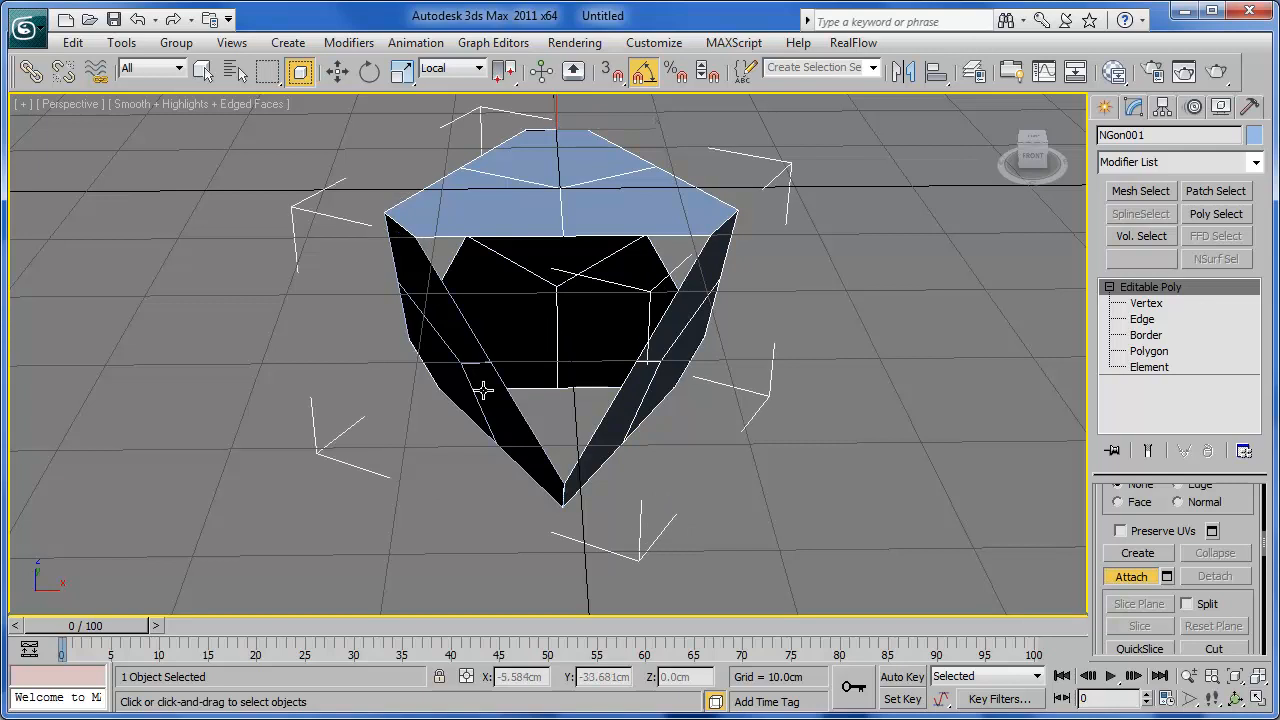
middle_click_drag(641, 441, 642, 425, "alt")
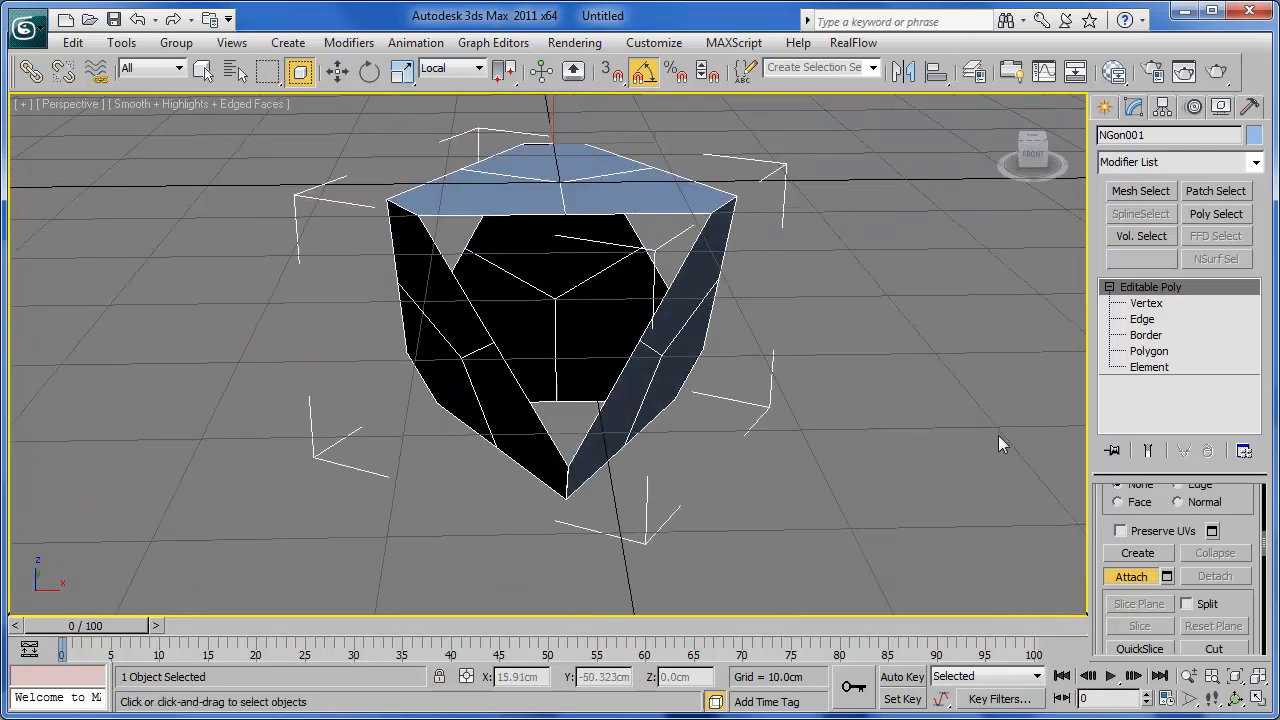
left_click(1143, 573)
left_click(1148, 578)
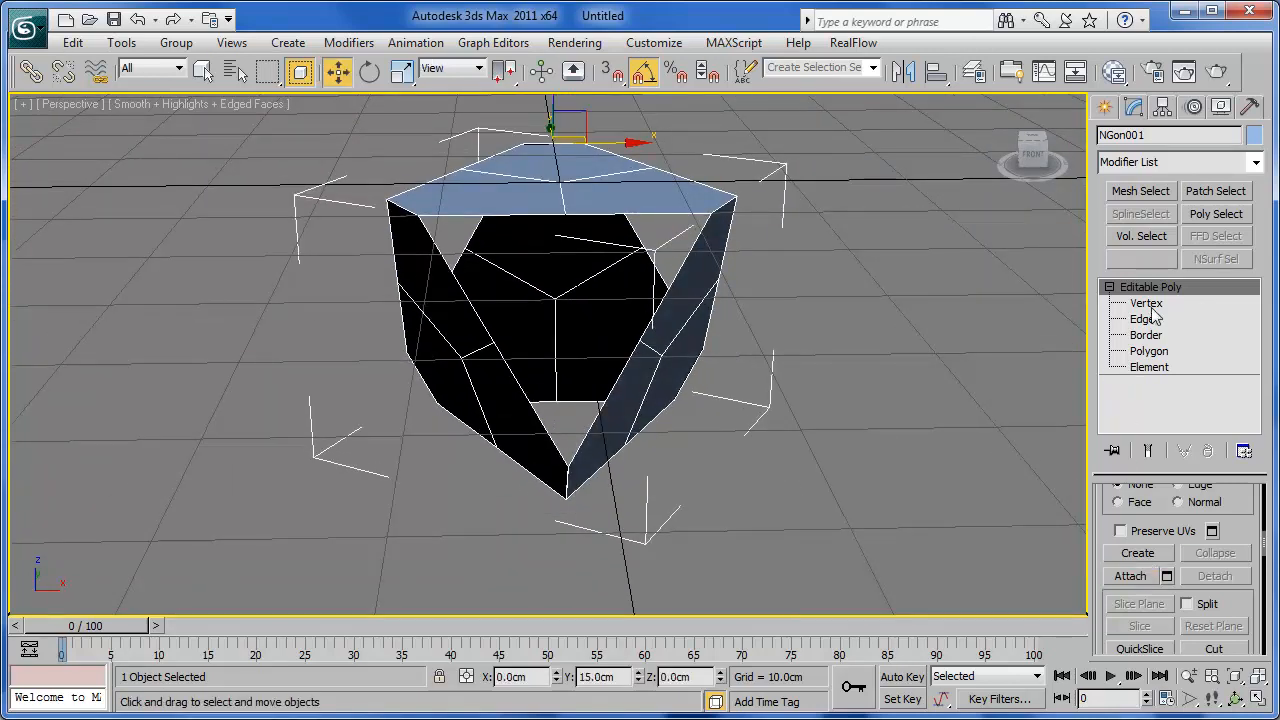
Check the coincident vertices at an upper corner, and weld all vertices of the attached editable poly.
left_click(1147, 303)
middle_click_drag(759, 460, 731, 471, "alt")
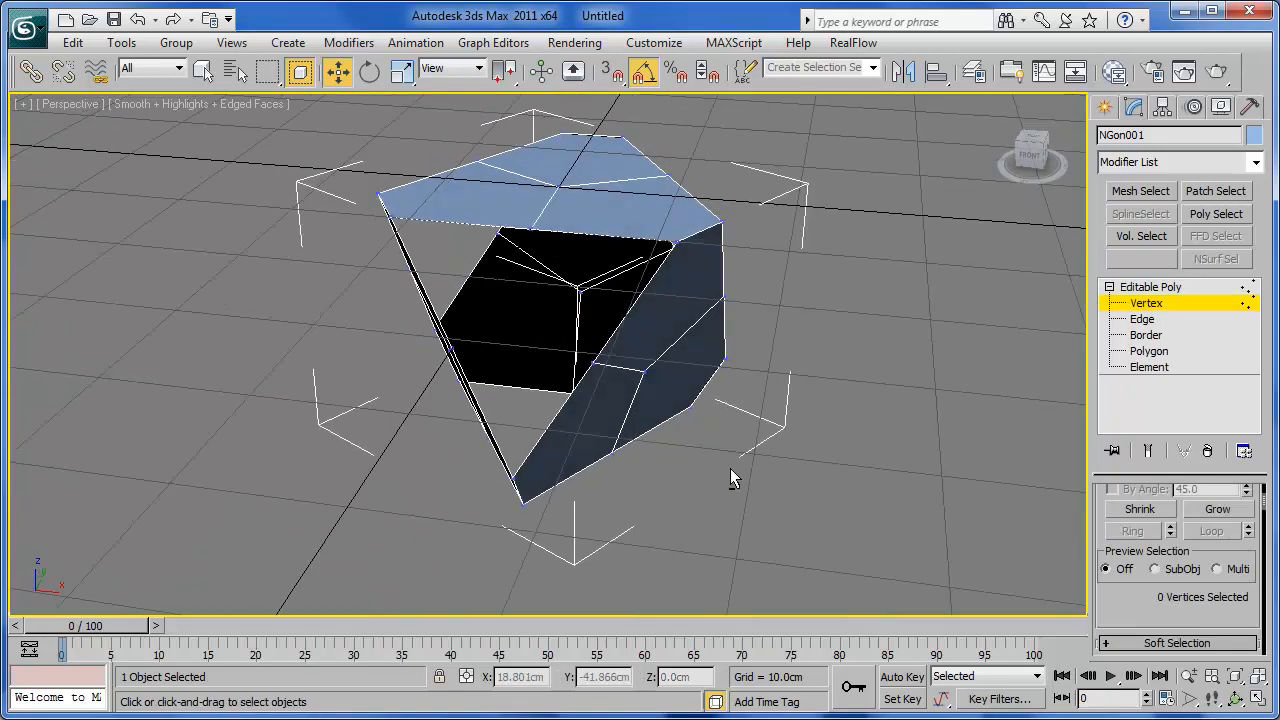
left_click_drag(734, 212, 706, 250)
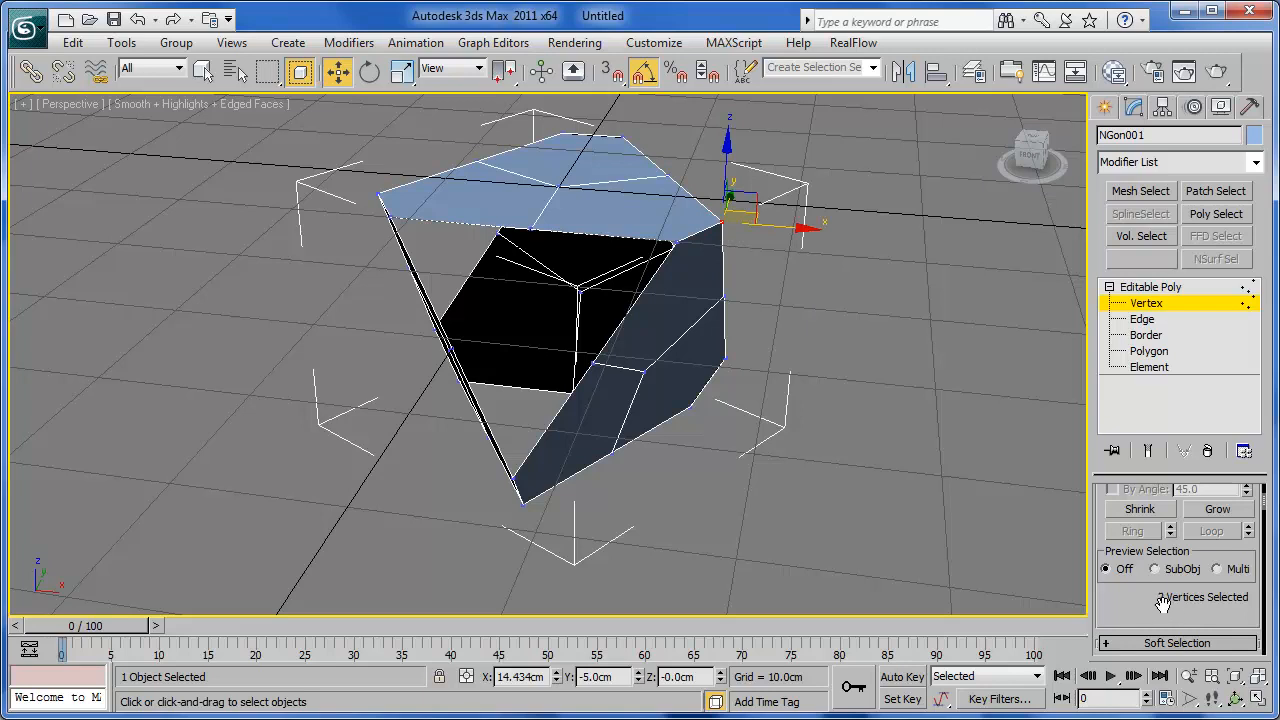
middle_click_drag(901, 488, 863, 473, "alt")
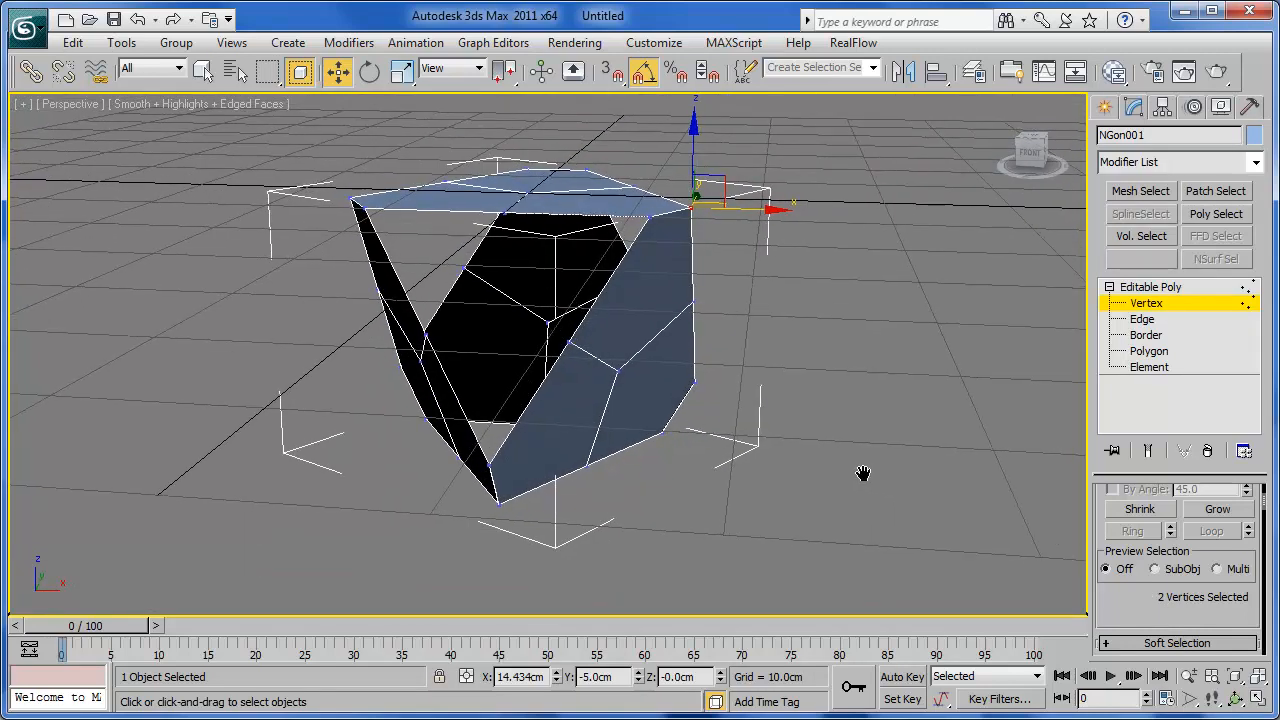
scroll(865, 476, "down", 2)
key("ctrl+a")
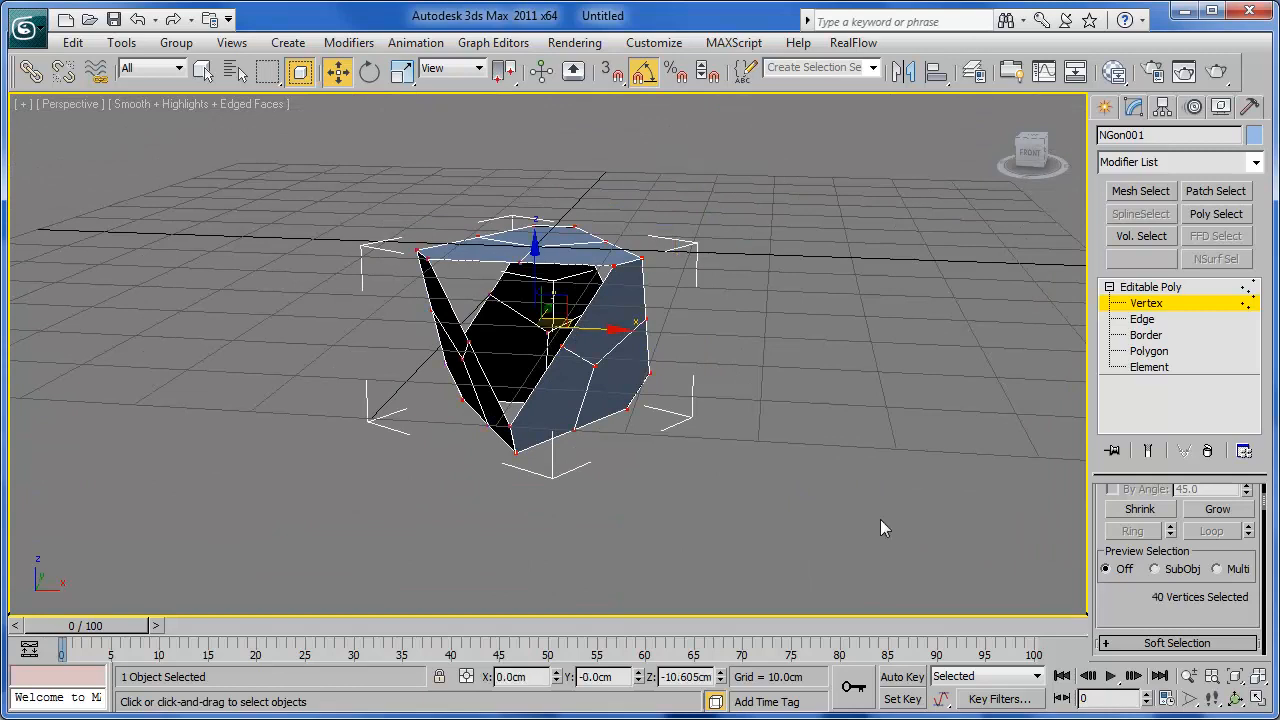
left_click_drag(1214, 612, 1121, 506)
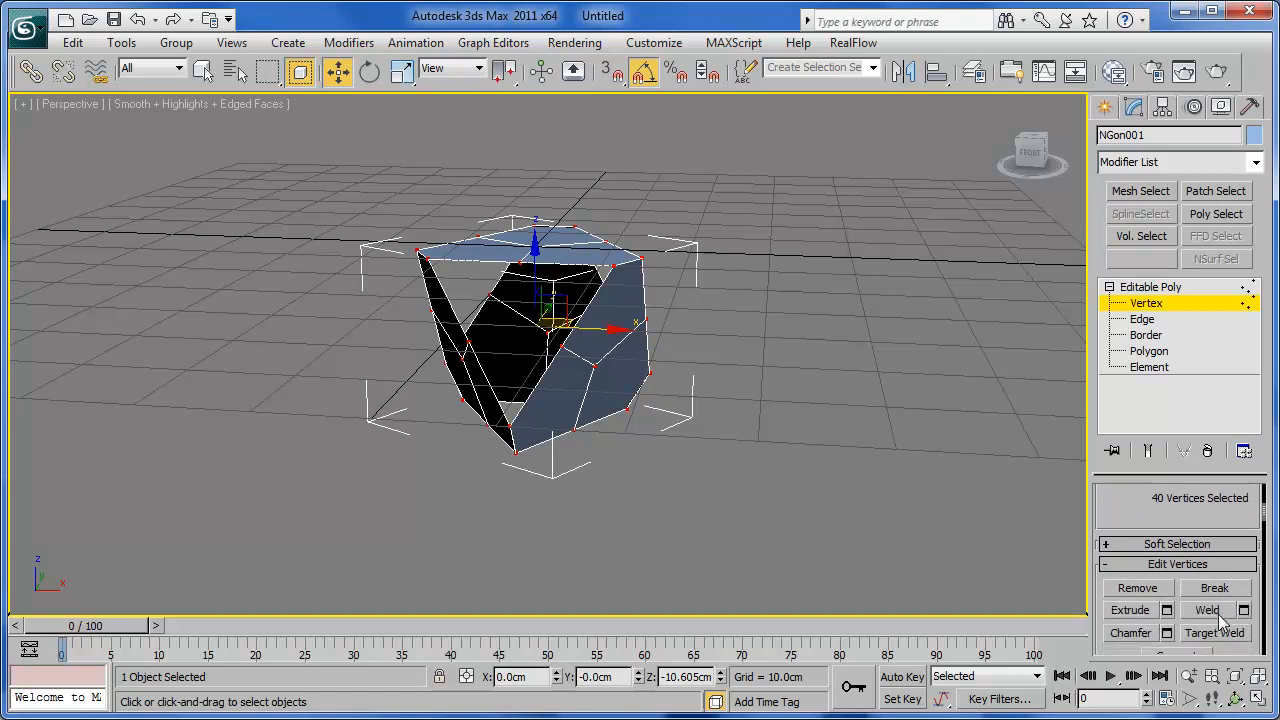
left_click(1208, 610)
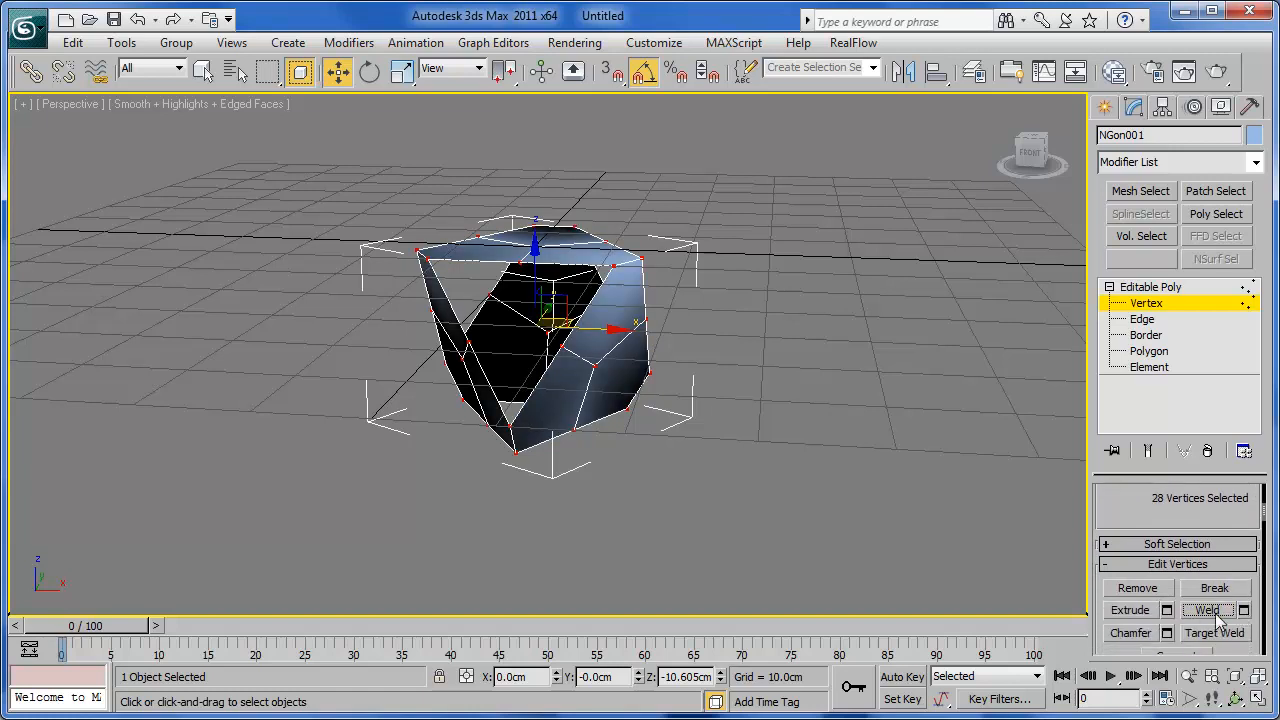
left_click(718, 508)
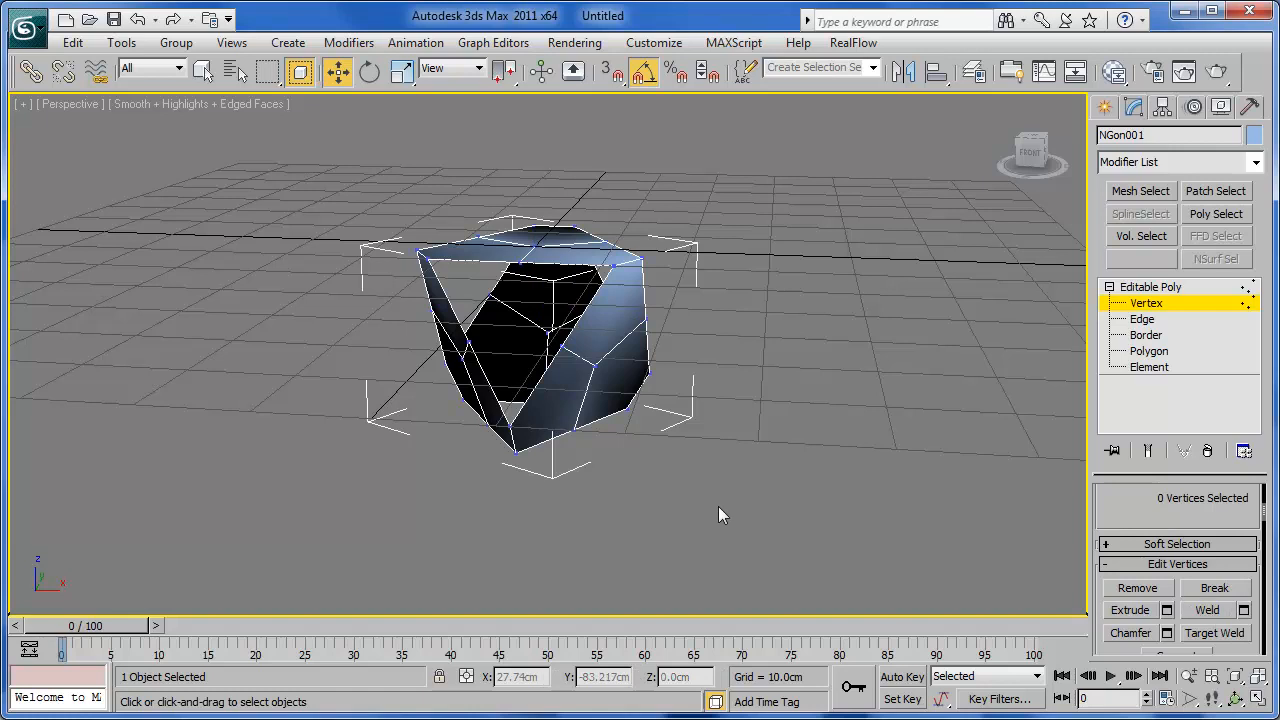
key("ctrl+a")
left_click(721, 514)
Clear the smoothing groups from all polygons of the mesh.
left_click(1146, 352)
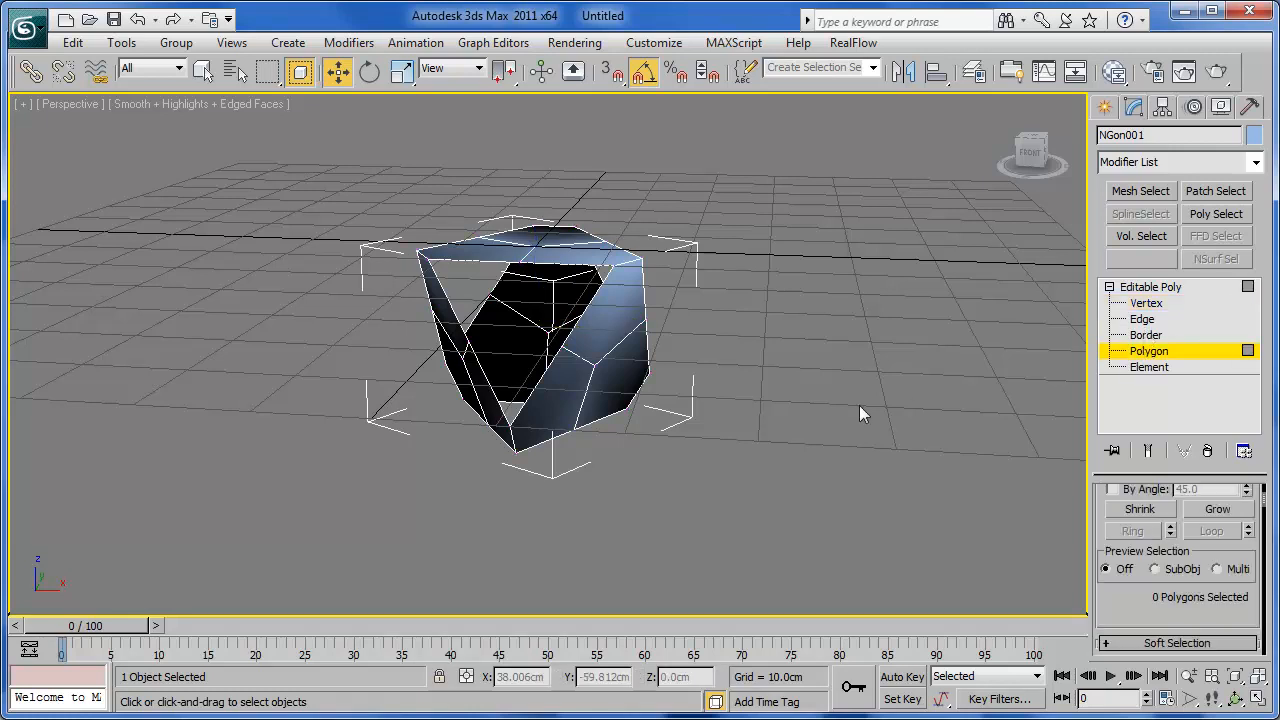
key("ctrl+a")
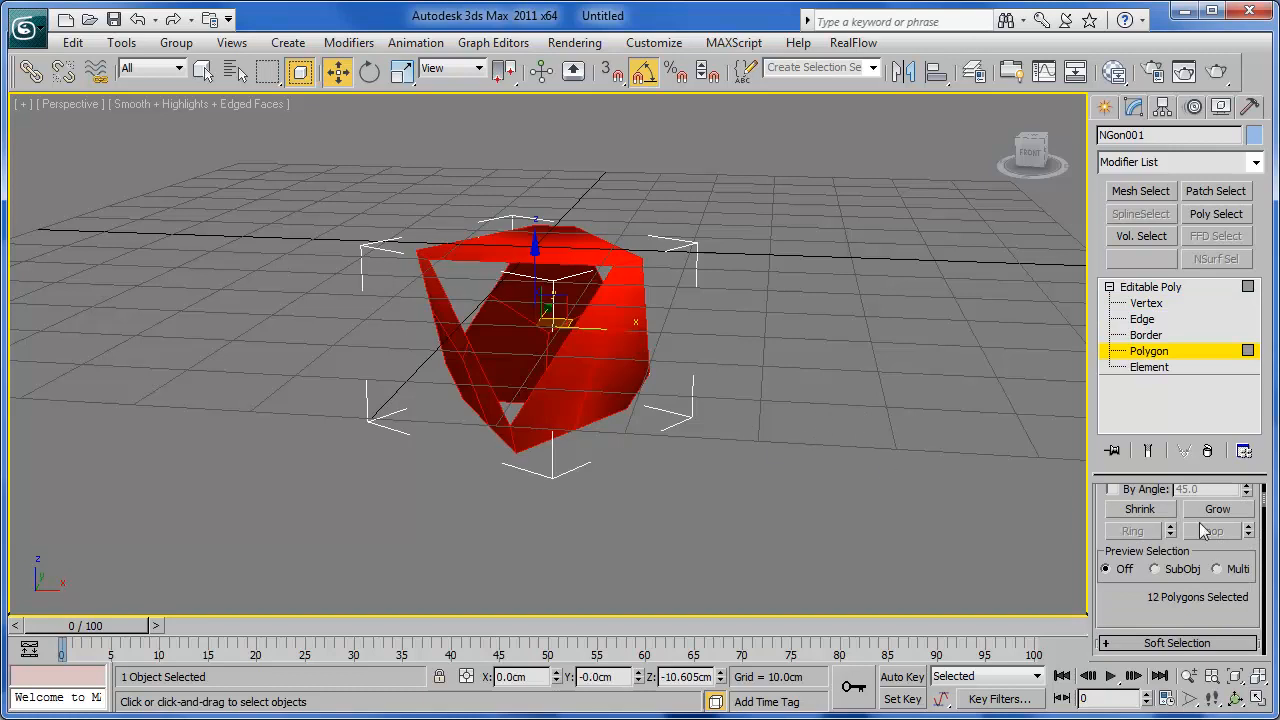
scroll(1195, 605, "down", 10)
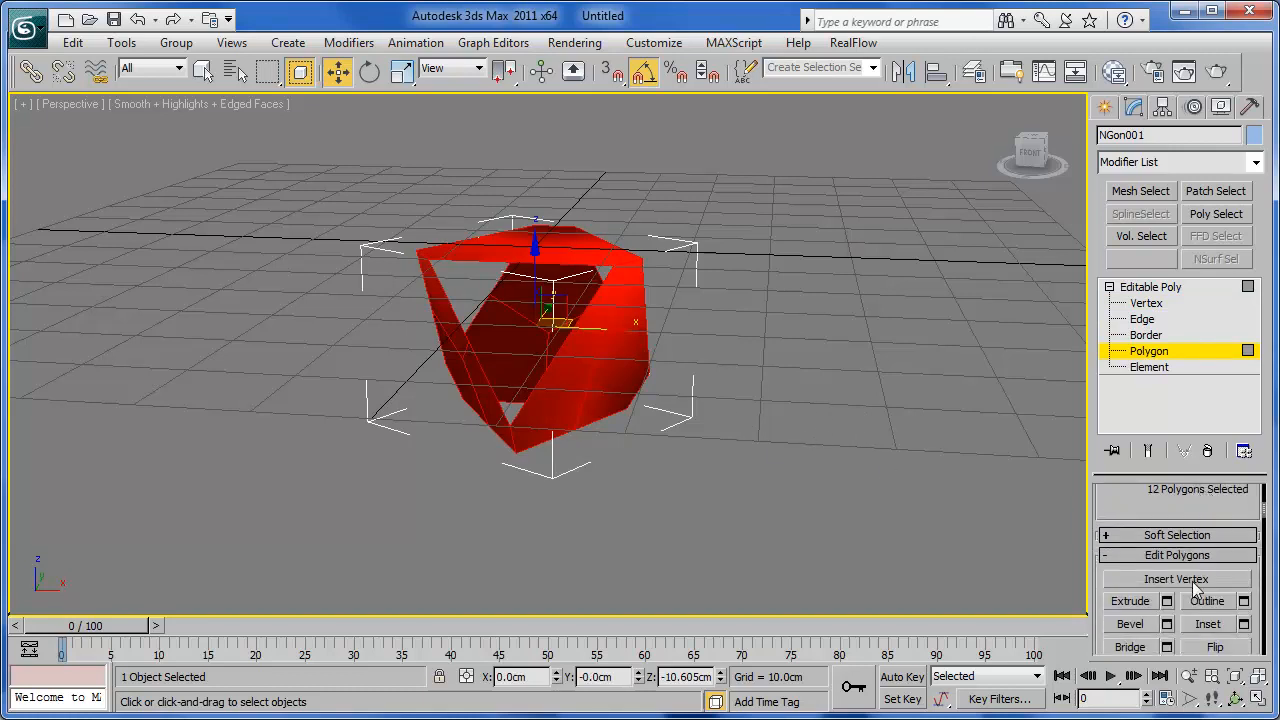
scroll(1187, 590, "down", 5)
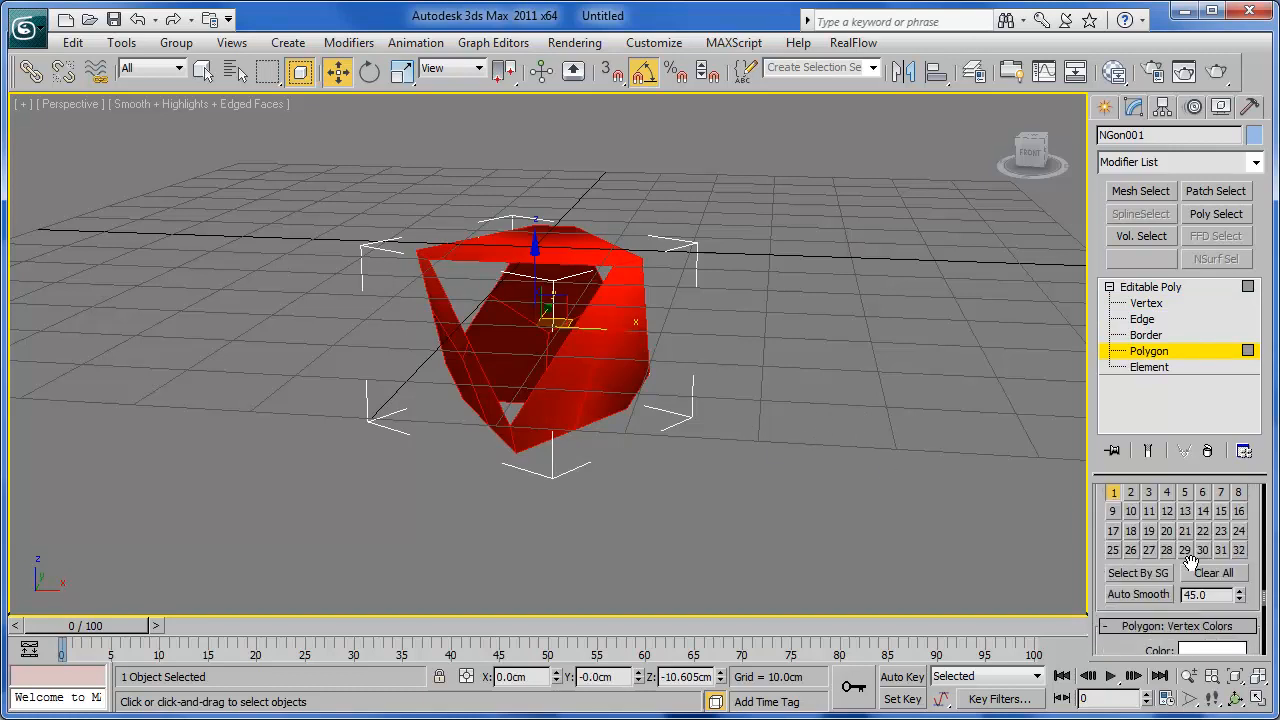
left_click(803, 518)
Chamfer the four open triangular borders of the solid by about 0.384 cm with one segment.
mouse_move(649, 429)
middle_mouse_down("alt")
mouse_move(681, 420)
mouse_move(672, 428)
mouse_move(655, 410)
middle_mouse_up("alt")
scroll(655, 410, "up", 3)
middle_click_drag(661, 440, 664, 428, "alt")
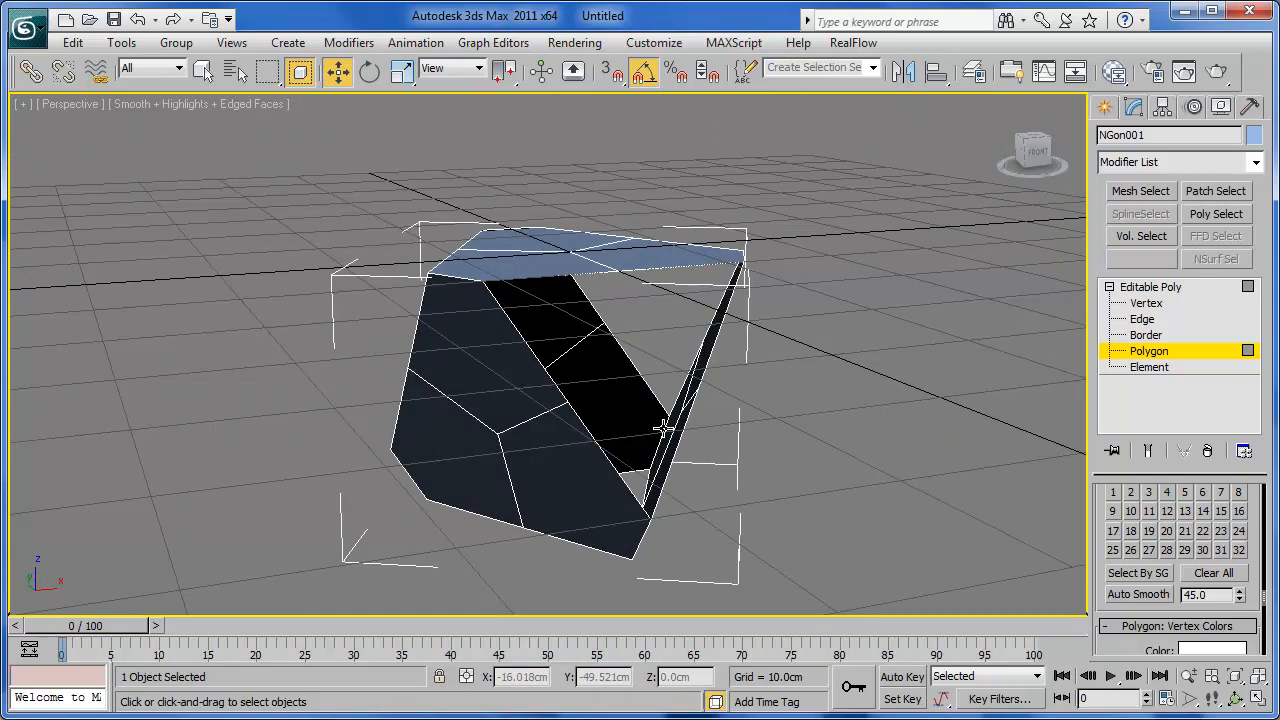
mouse_move(668, 428)
middle_mouse_down("alt")
mouse_move(630, 440)
mouse_move(656, 446)
middle_mouse_up("alt")
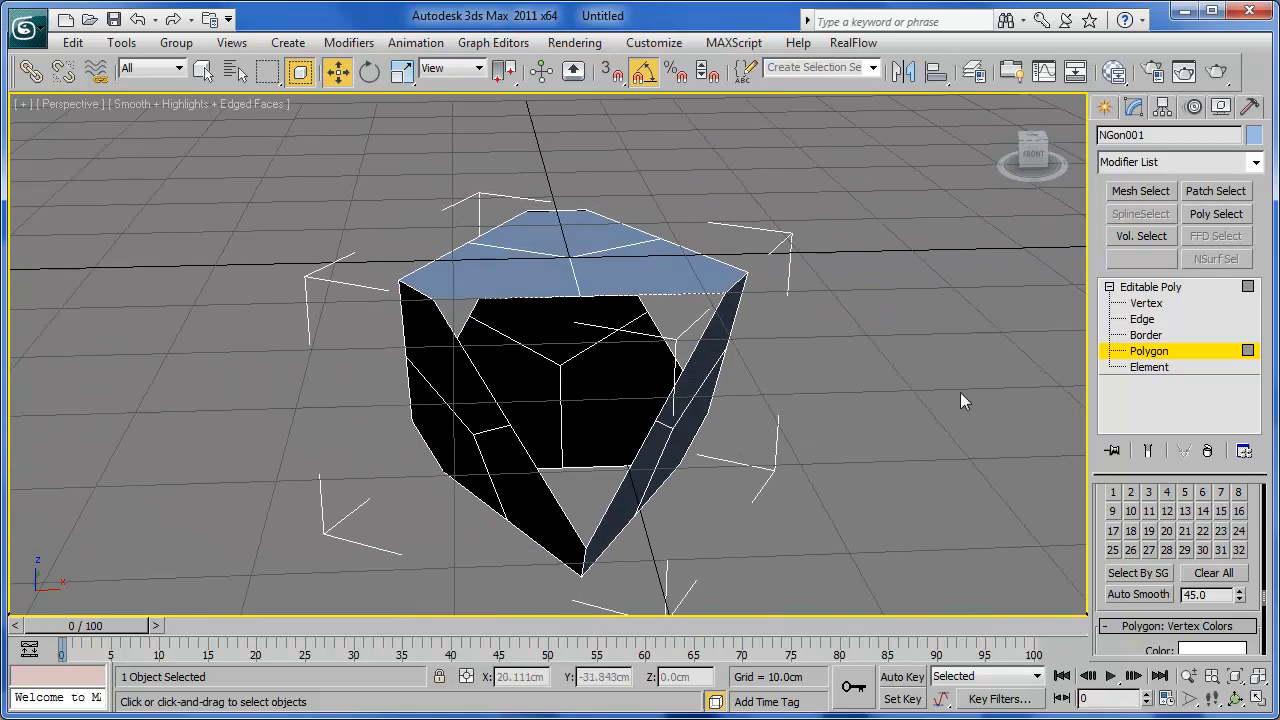
left_click(1145, 334)
middle_click_drag(663, 449, 680, 282, "alt")
left_click(680, 281)
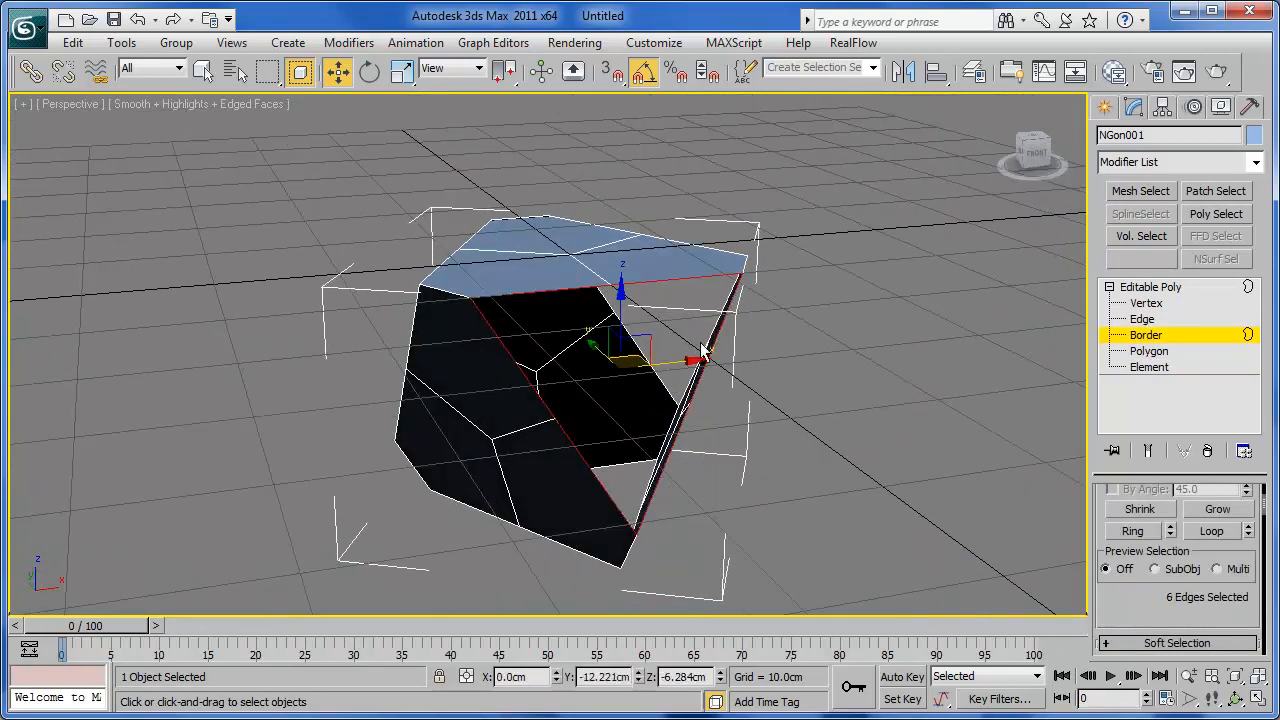
middle_click_drag(612, 475, 533, 469, "alt")
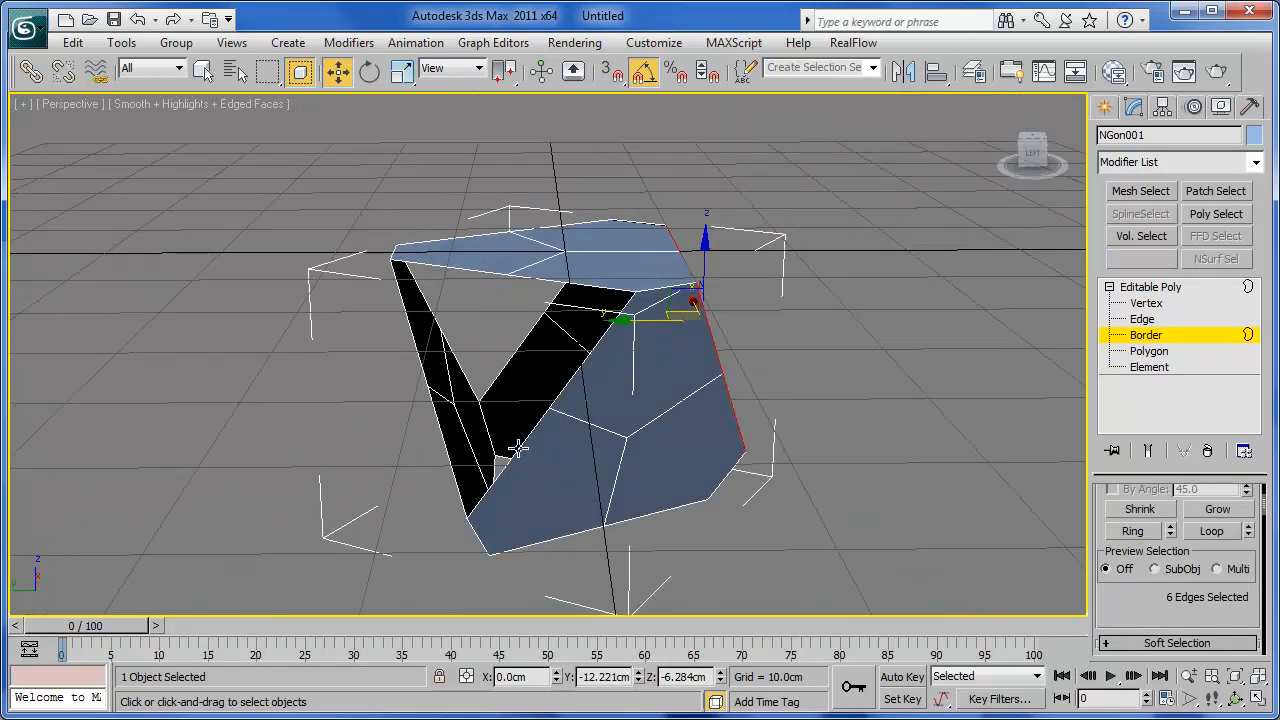
left_click(519, 449, "ctrl")
left_click(495, 379, "ctrl")
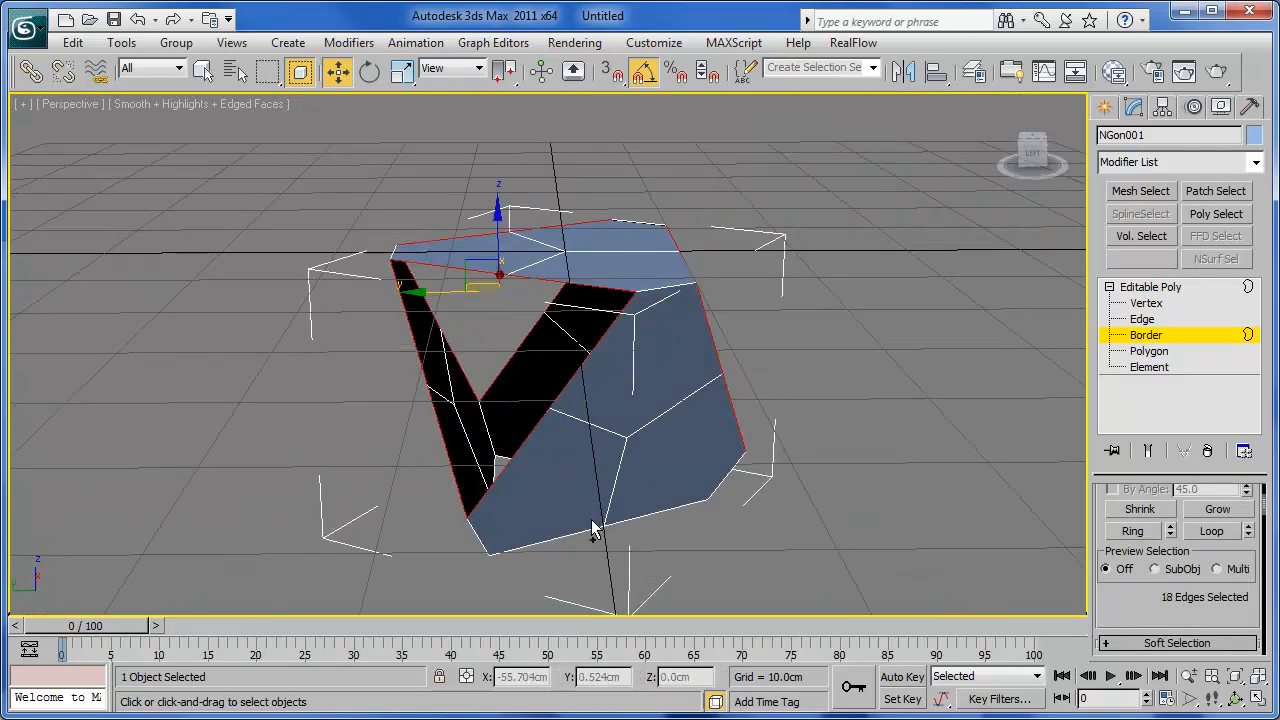
left_click(580, 533, "ctrl")
mouse_move(646, 545)
middle_mouse_down("alt")
mouse_move(623, 408)
mouse_move(654, 532)
mouse_move(624, 543)
middle_mouse_up("alt")
middle_click_drag(634, 450, 646, 417, "alt")
scroll(648, 415, "up", 4)
middle_click_drag(671, 492, 607, 447, "alt")
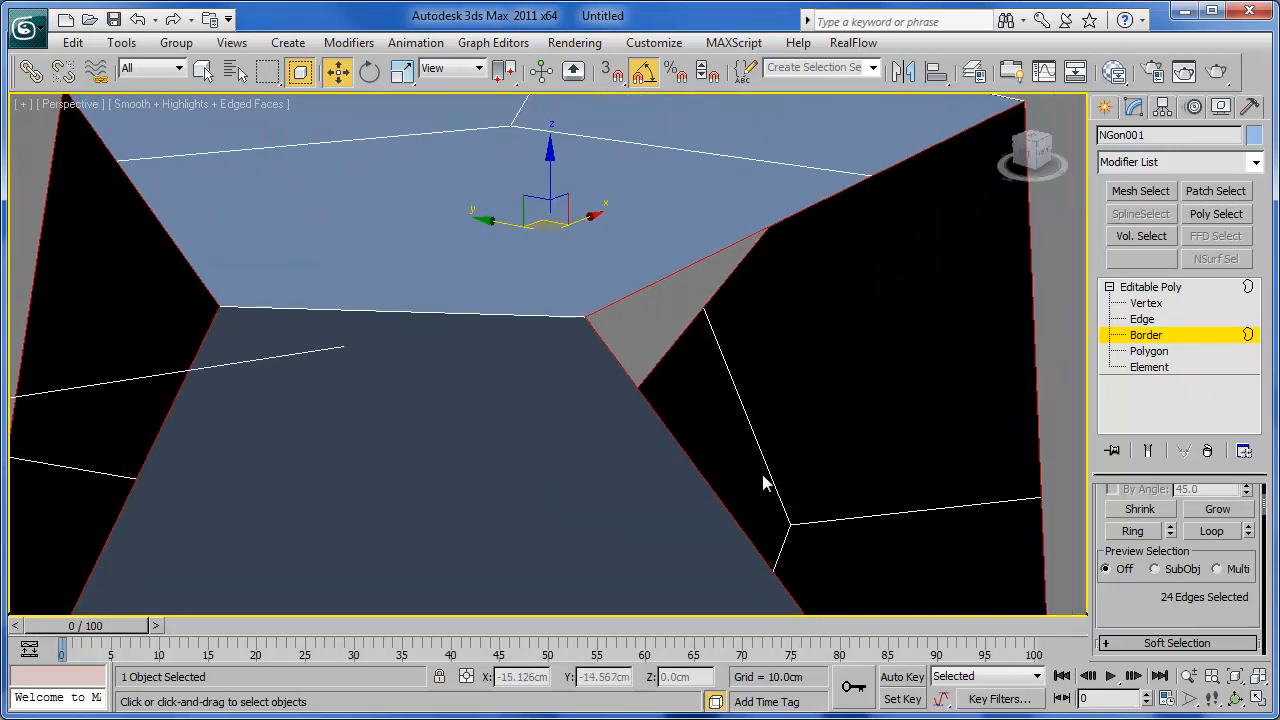
left_click_drag(1207, 603, 1218, 497)
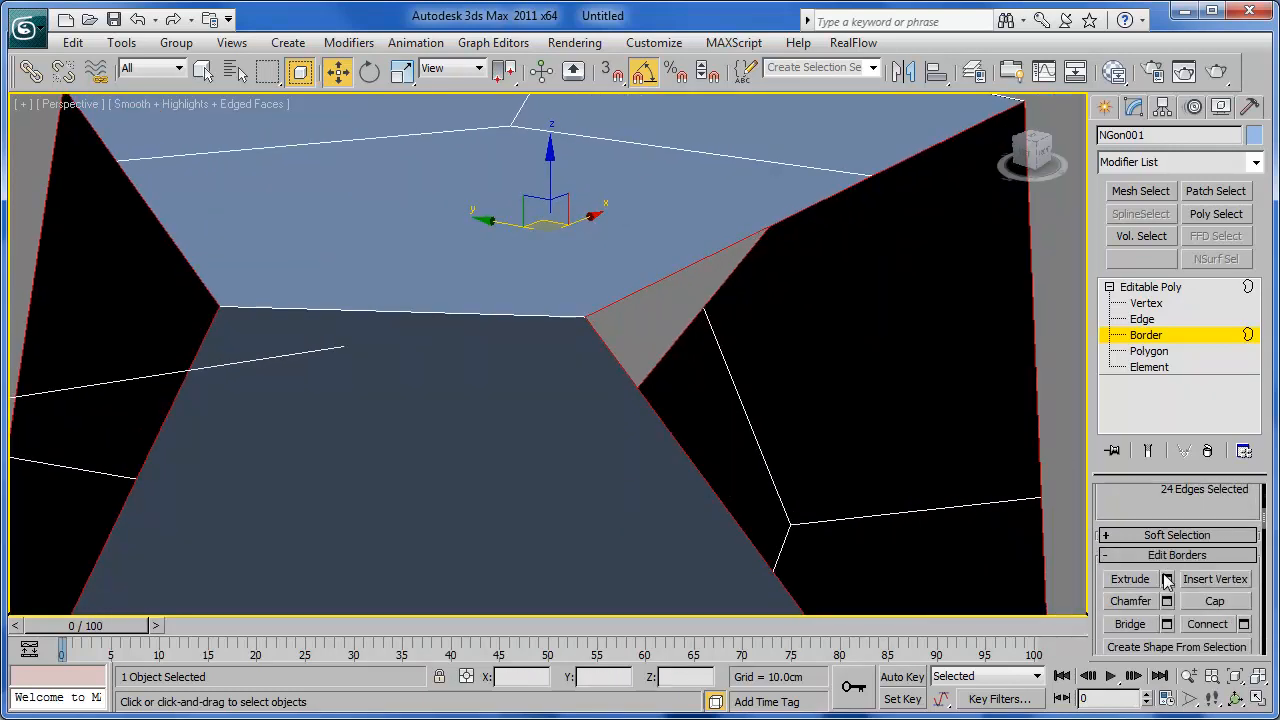
left_click(1166, 601)
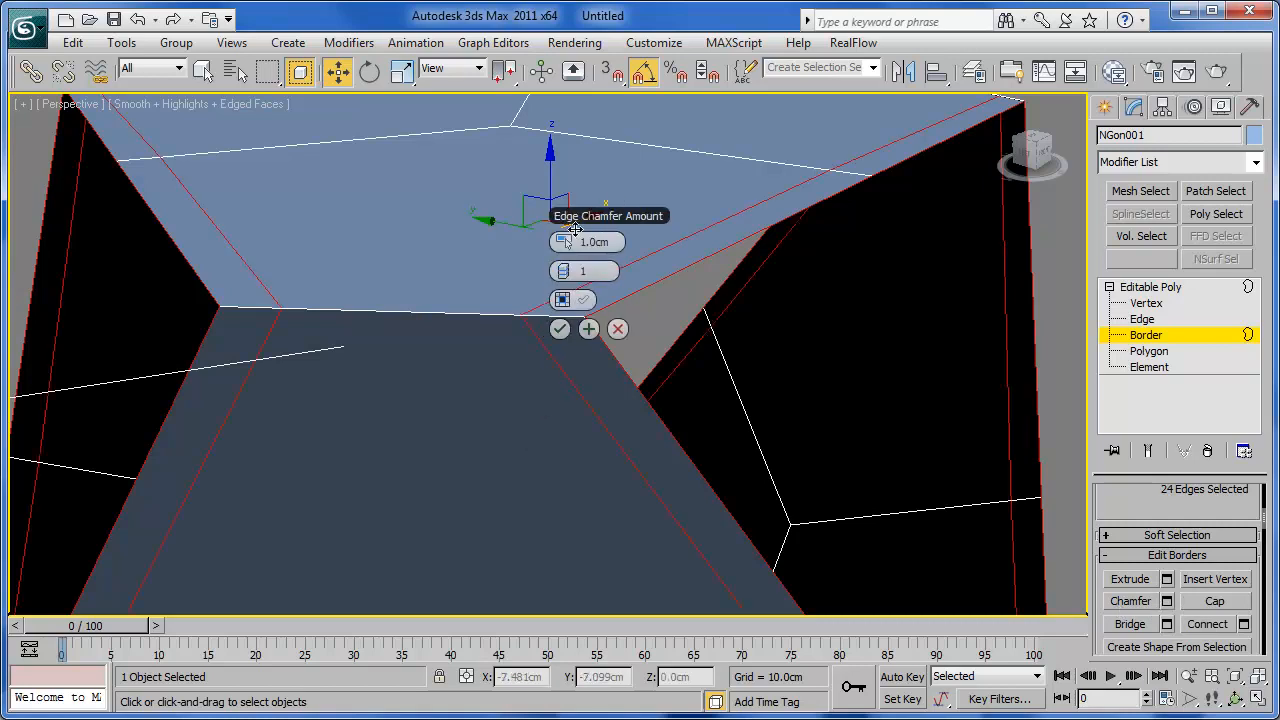
left_click_drag(572, 216, 358, 257)
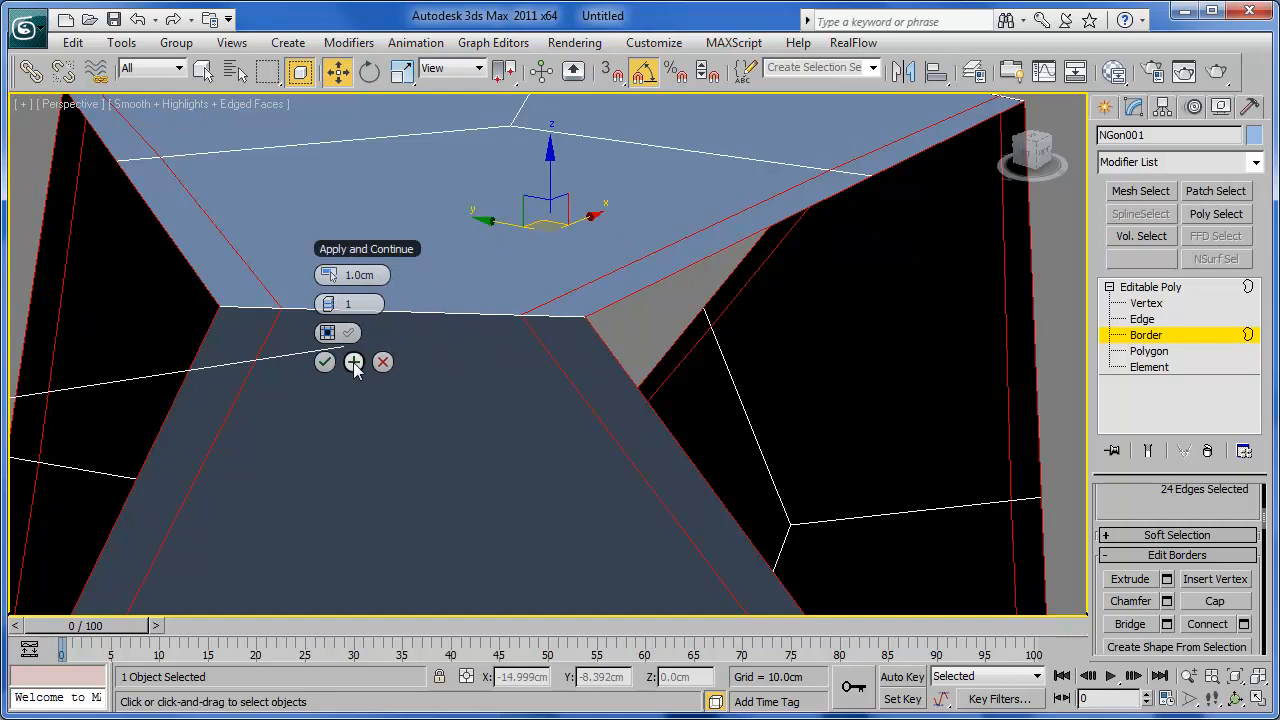
left_click_drag(339, 277, 334, 278)
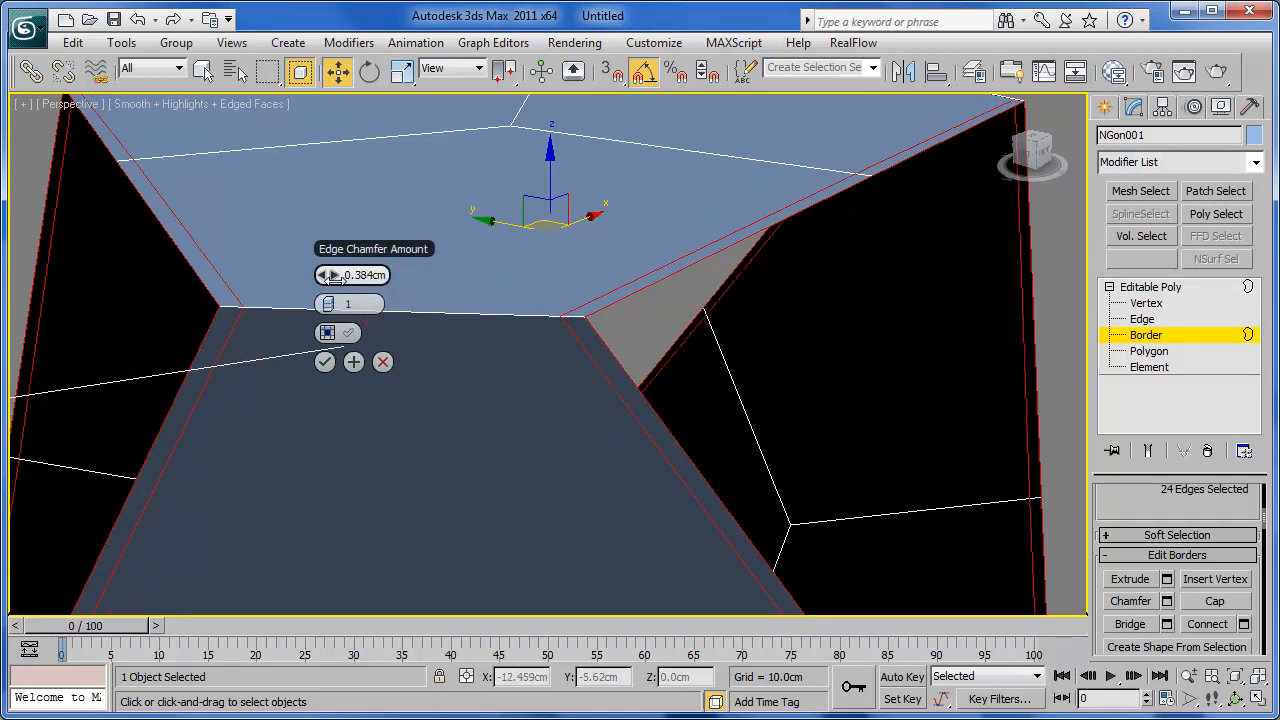
left_click(325, 362)
left_click(478, 425)
Cap the four open triangular borders of the chamfered mesh.
scroll(500, 425, "down", 8)
middle_click_drag(516, 419, 491, 423, "alt")
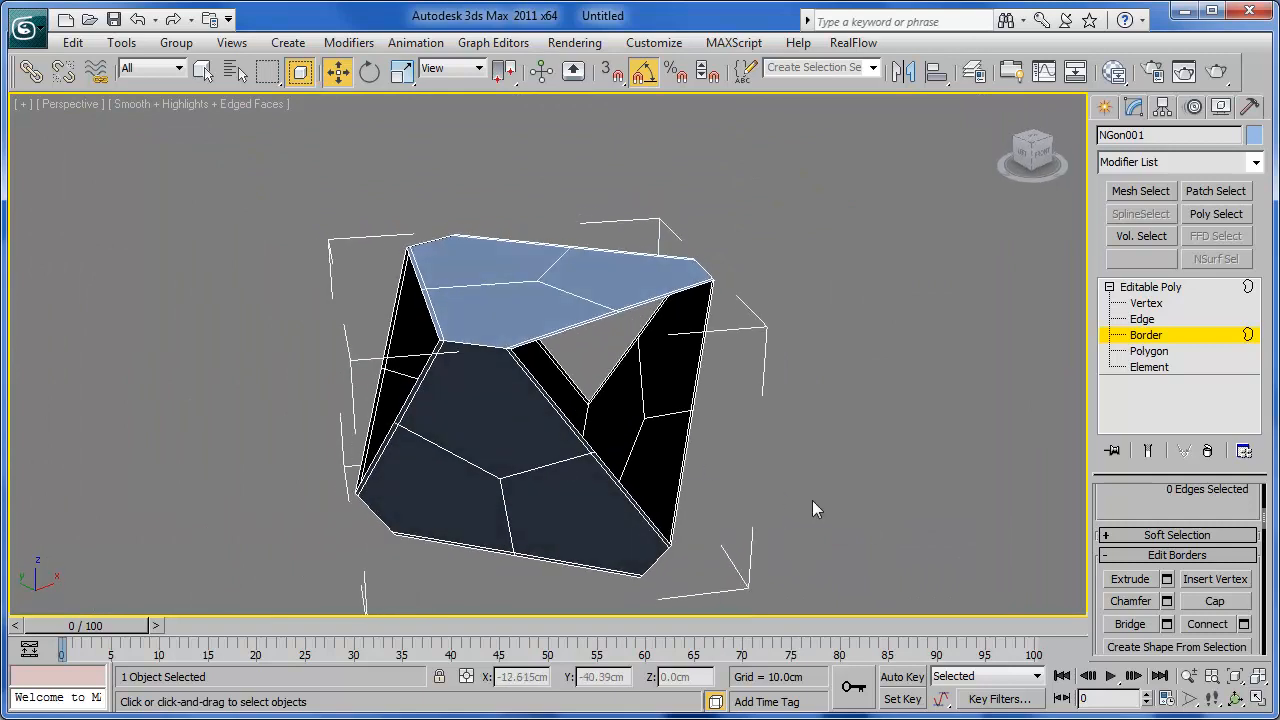
left_click(590, 455)
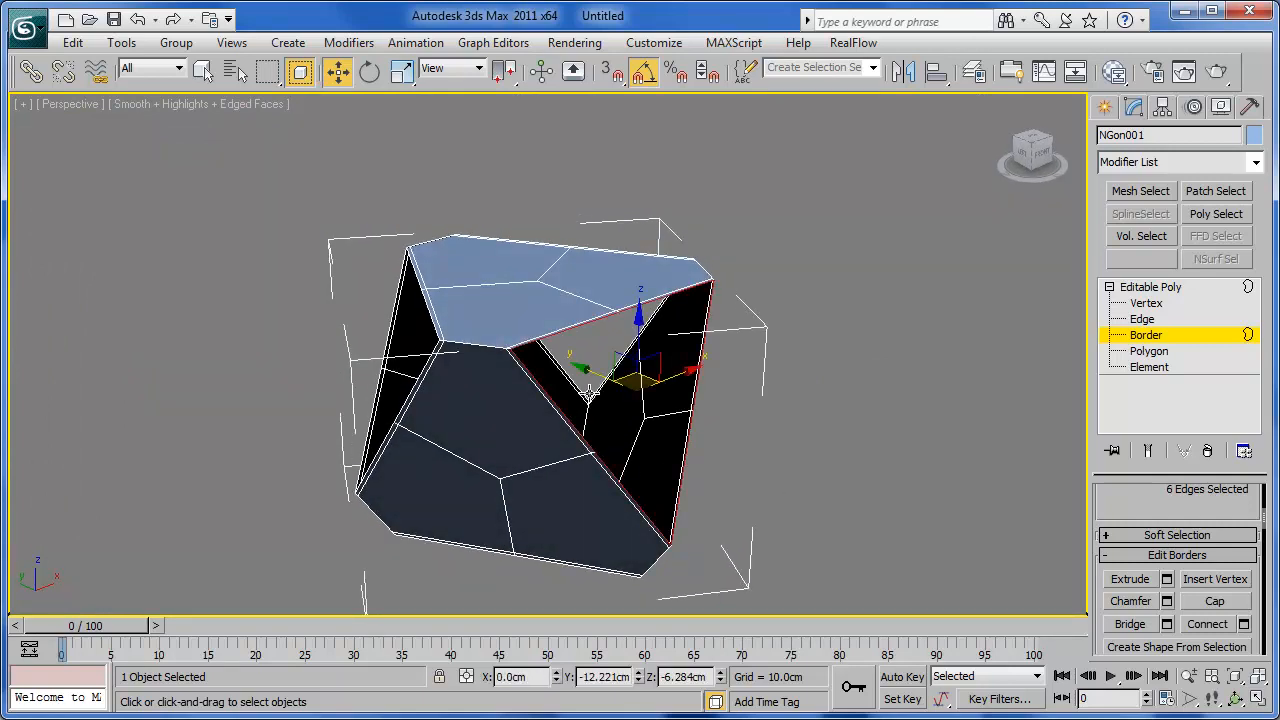
left_click(590, 395, "ctrl")
left_click(397, 413, "ctrl")
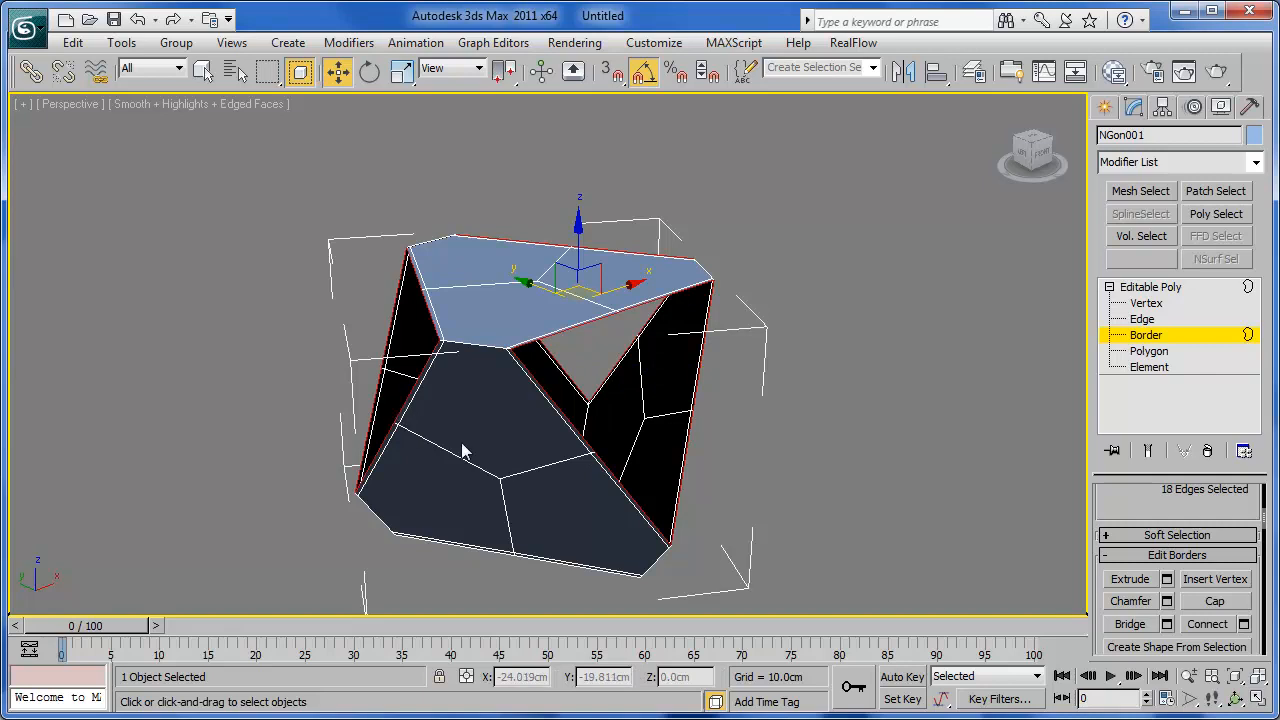
middle_click_drag(493, 477, 493, 405, "alt")
left_click(536, 532, "ctrl")
middle_click_drag(554, 465, 560, 430, "alt")
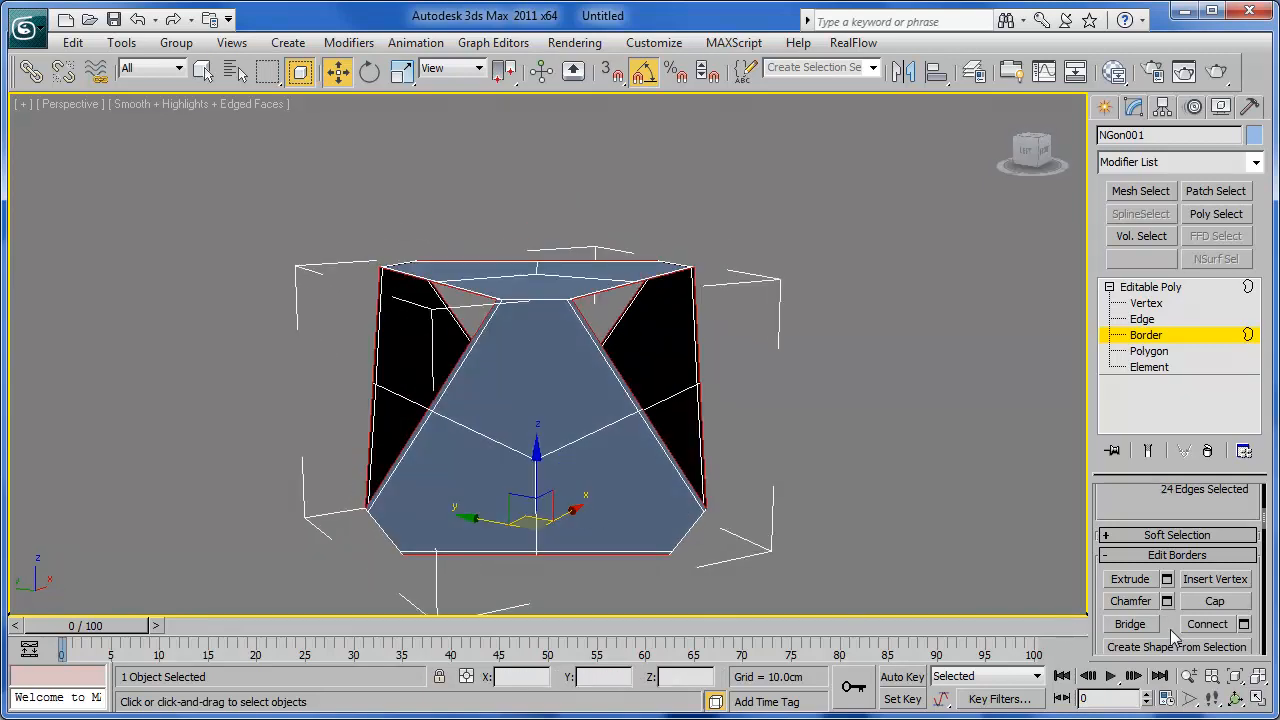
left_click(1240, 604)
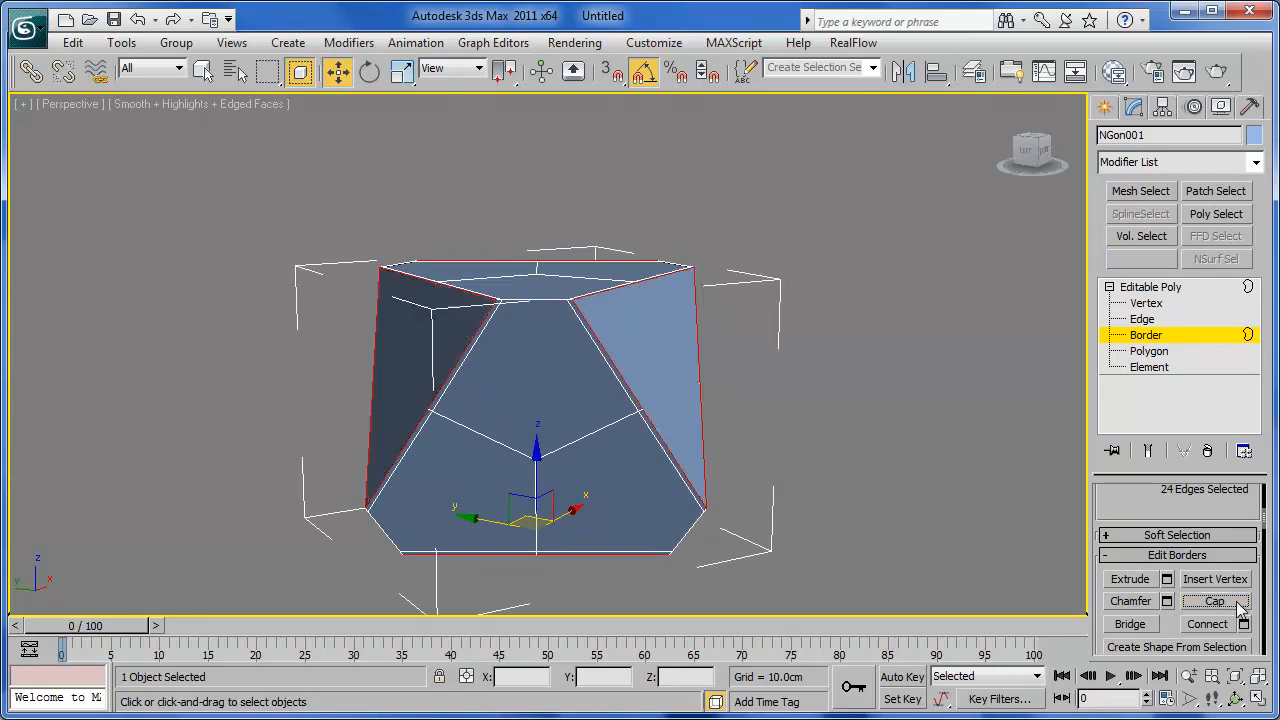
left_click(921, 518)
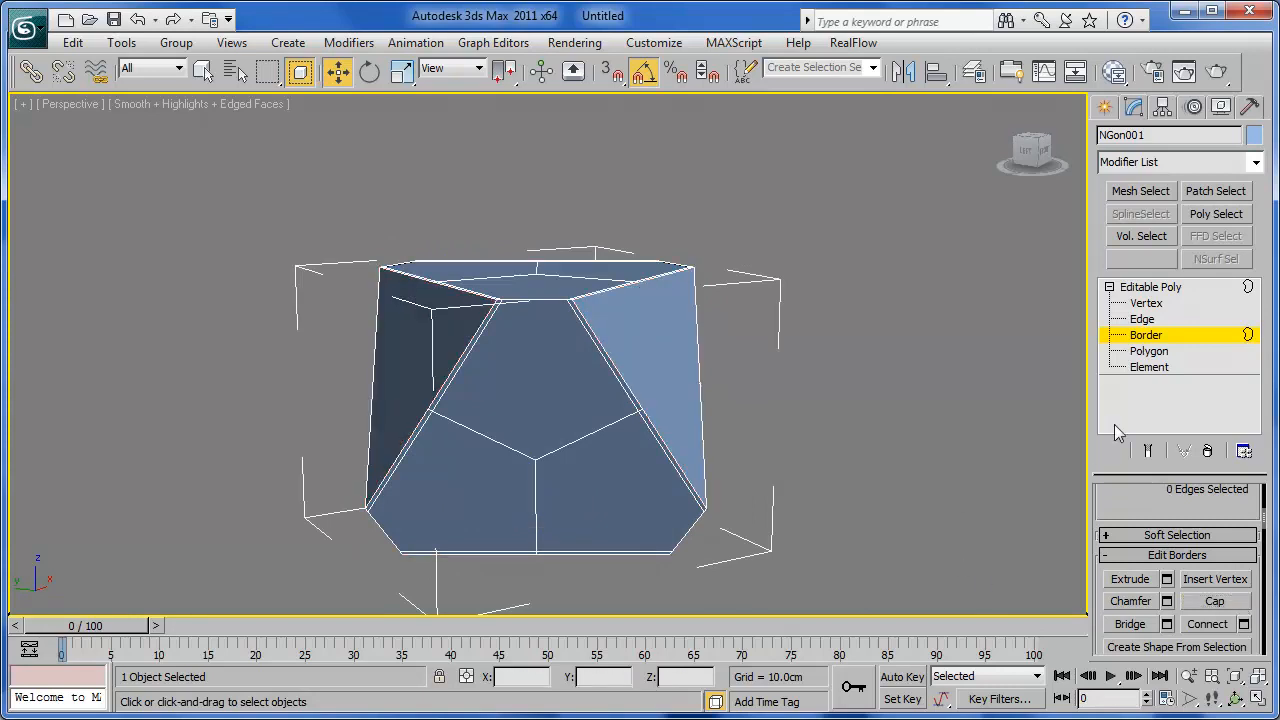
Inset the four triangular cap polygons to small triangles at their centres.
left_click(1150, 351)
left_click(680, 350)
left_click(387, 364, "ctrl")
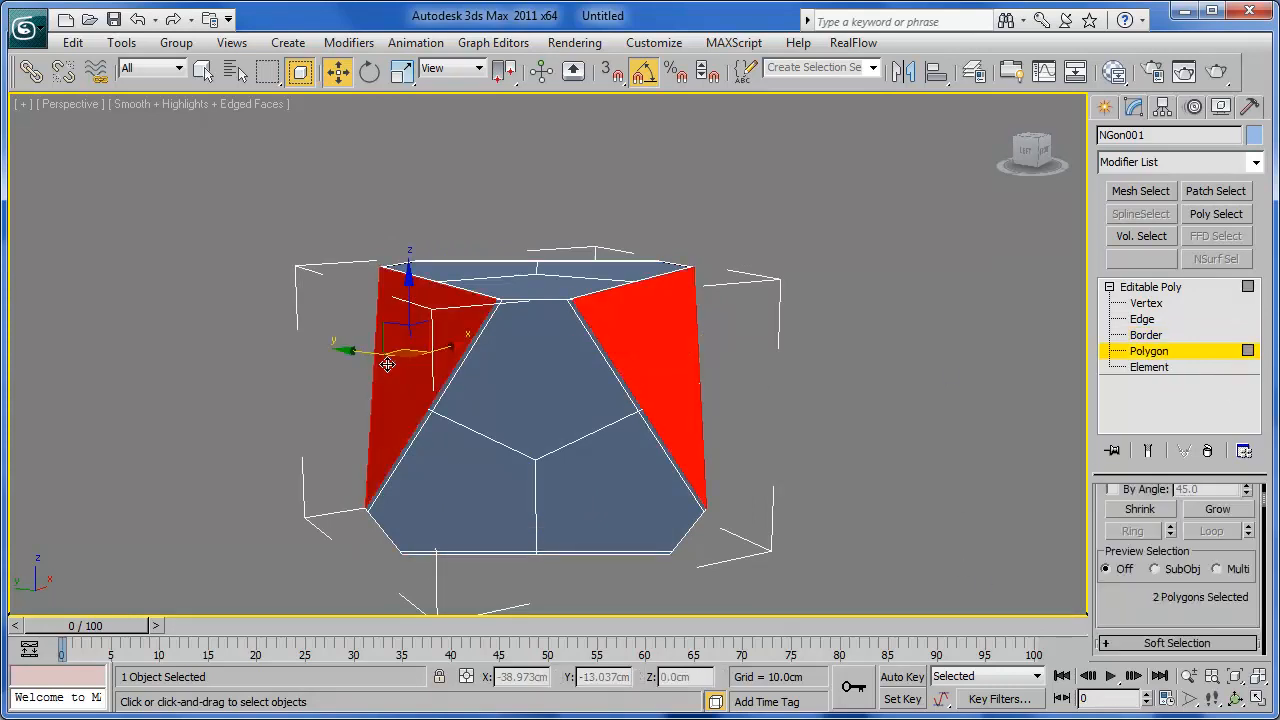
middle_click_drag(661, 437, 492, 382, "alt")
left_click(579, 417, "ctrl")
middle_click_drag(545, 453, 559, 417, "alt")
left_click(543, 494, "ctrl")
middle_click_drag(573, 364, 543, 500, "alt")
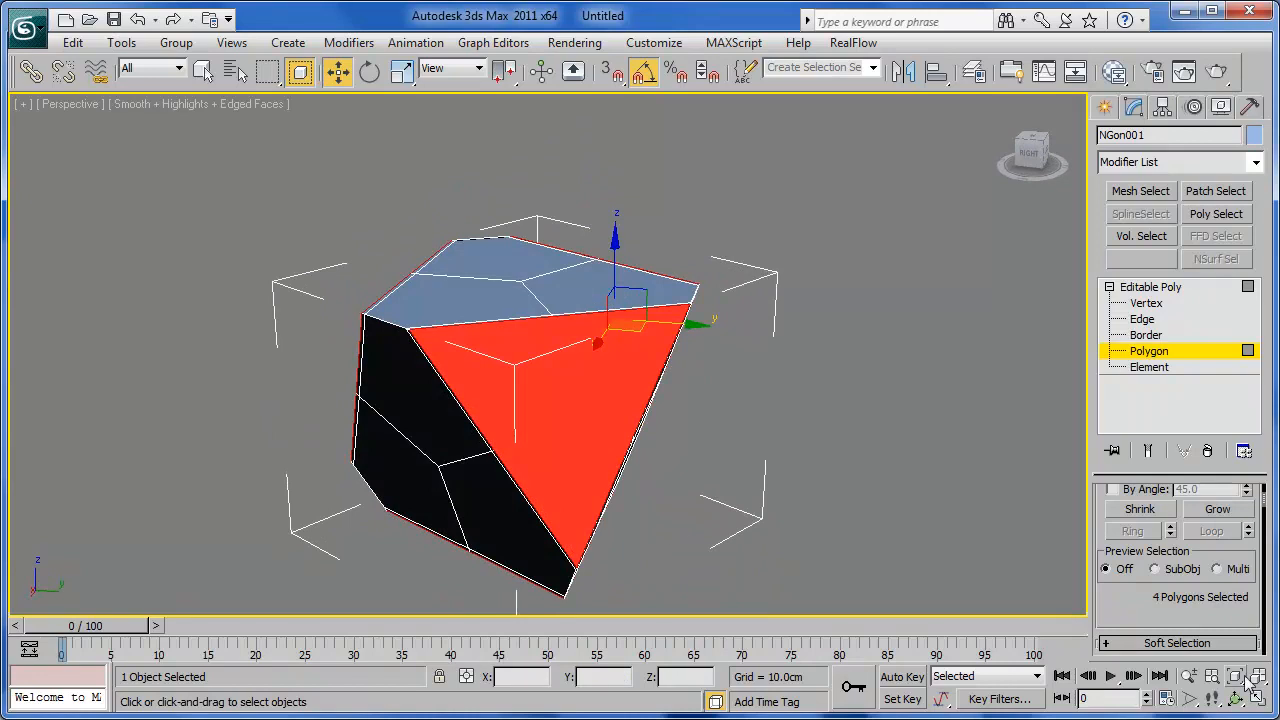
left_click_drag(1127, 610, 1180, 490)
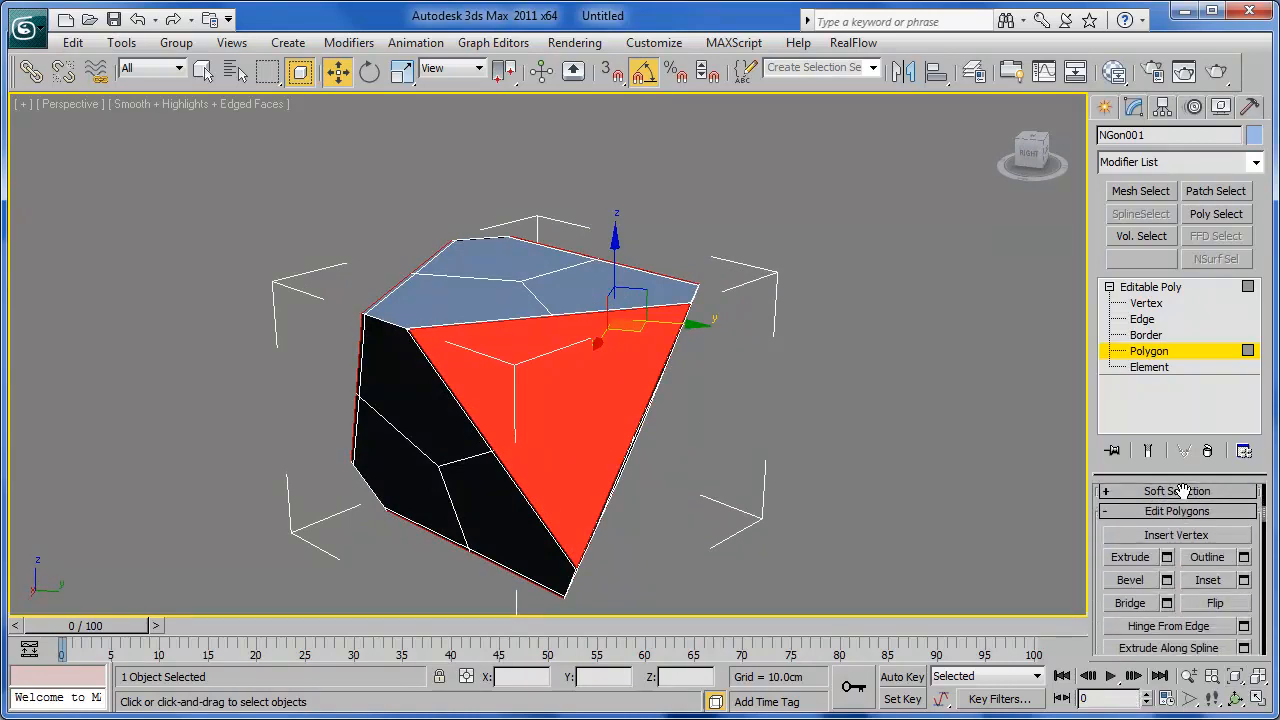
left_click(1208, 580)
left_click_drag(578, 406, 570, 429)
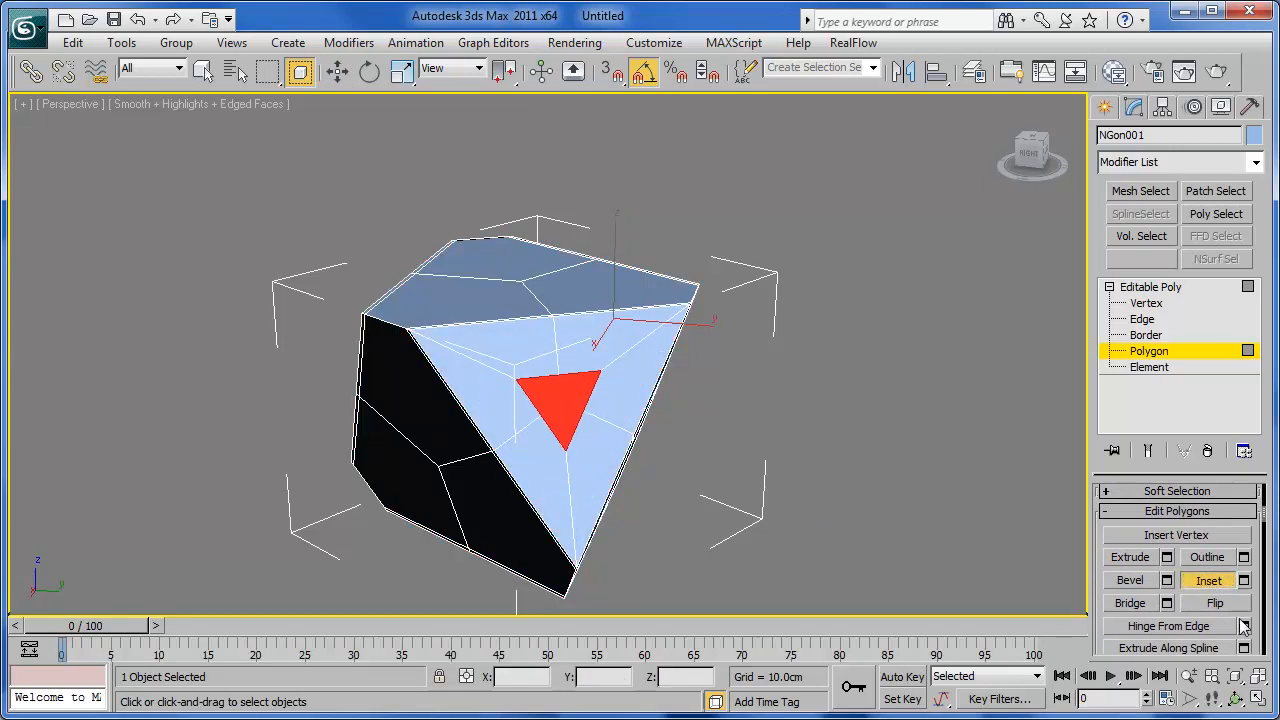
Collapse the four inset triangles into single centre vertices.
scroll(1208, 560, "down", 5)
scroll(1208, 546, "down", 3)
left_click(1214, 582)
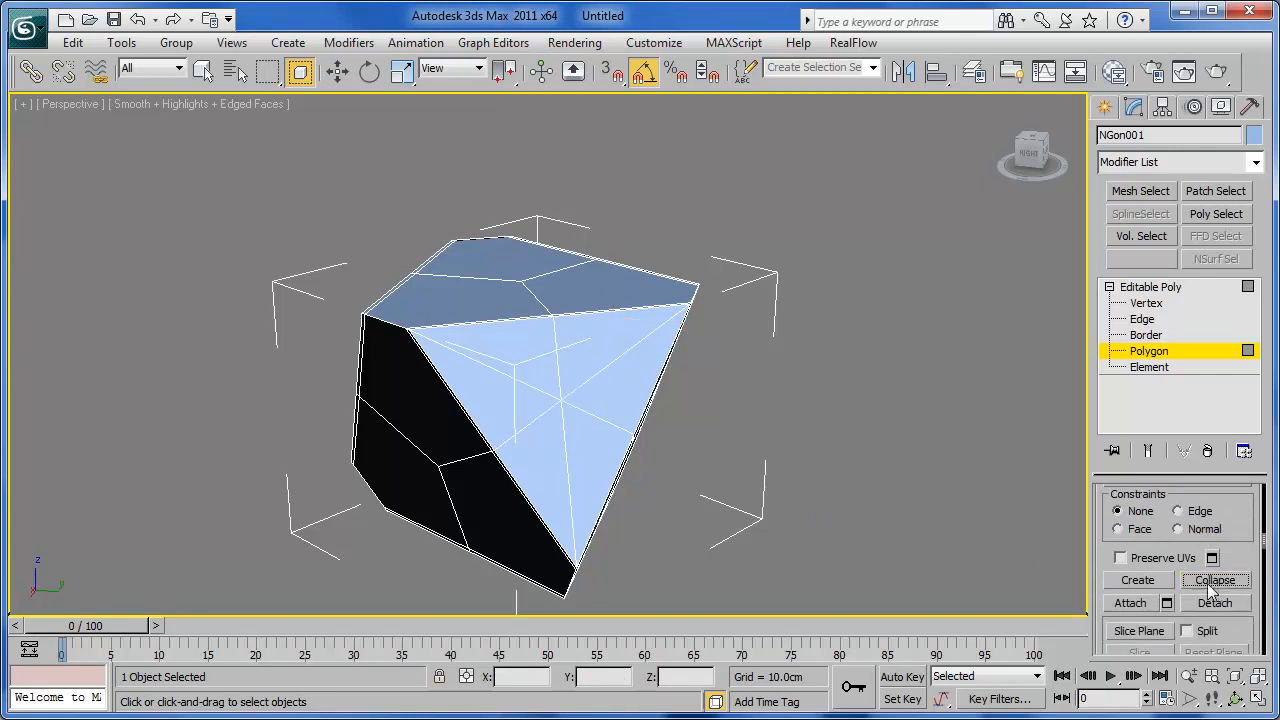
Apply a MeshSmooth modifier to the whole tetrahedral solid and set its iterations to 2.
middle_click_drag(697, 442, 656, 385)
left_click(1182, 289)
key("e")
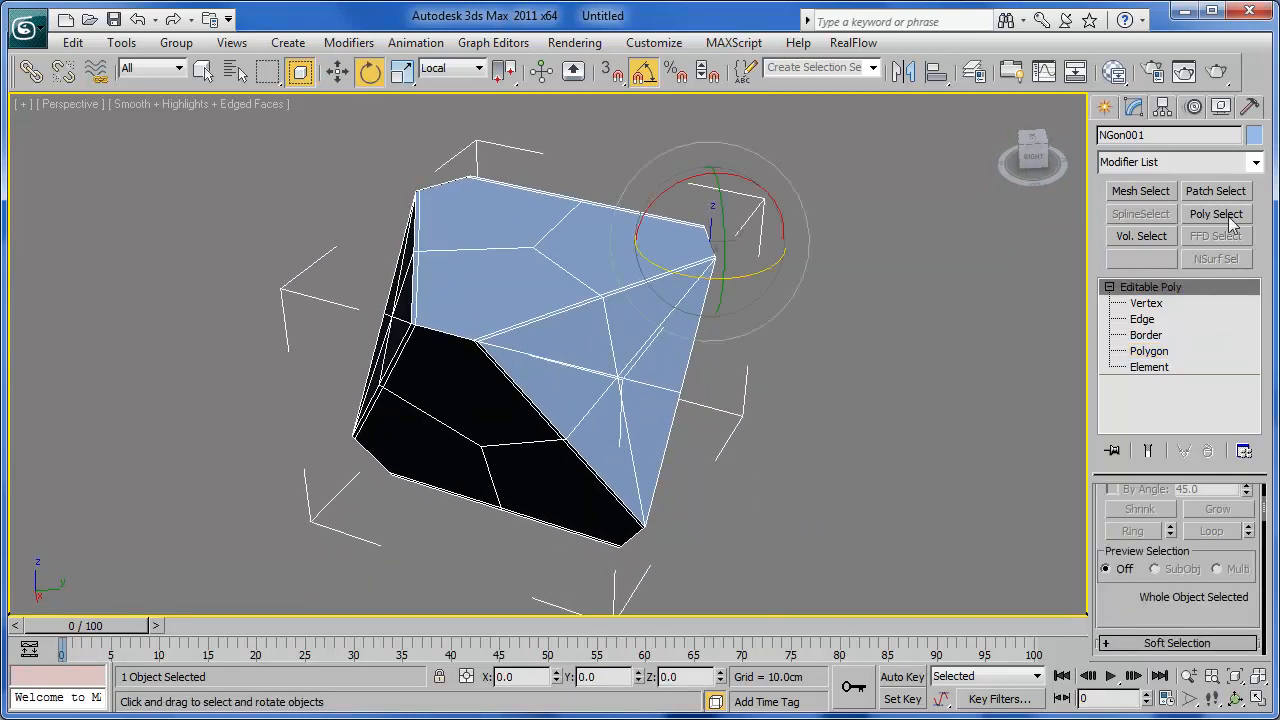
left_click(1256, 162)
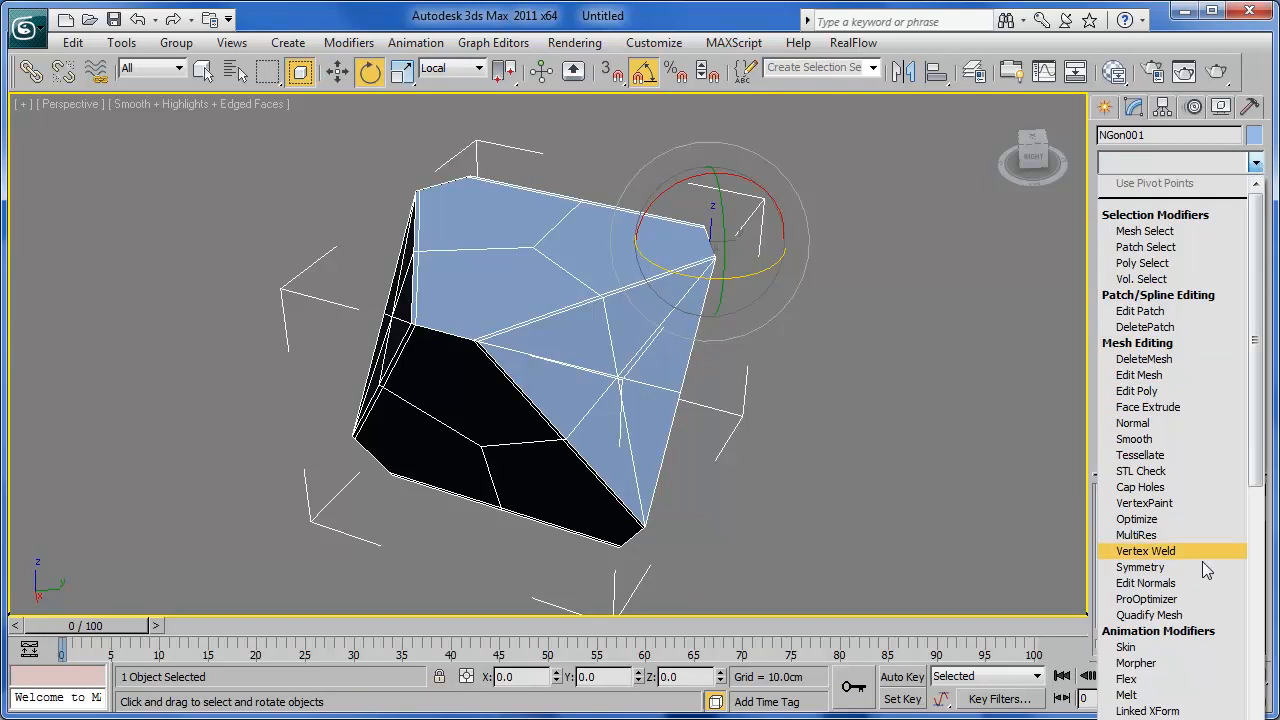
scroll(1216, 485, "down", 6)
scroll(1176, 460, "down", 6)
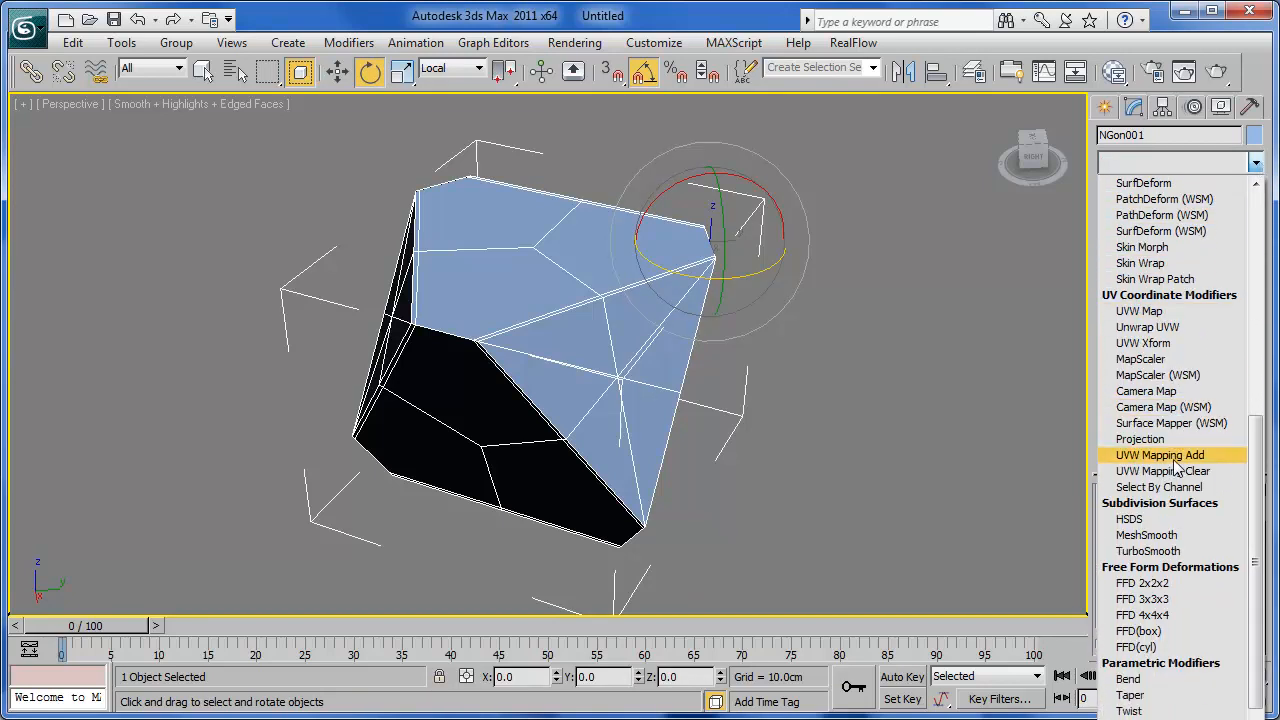
left_click(1150, 535)
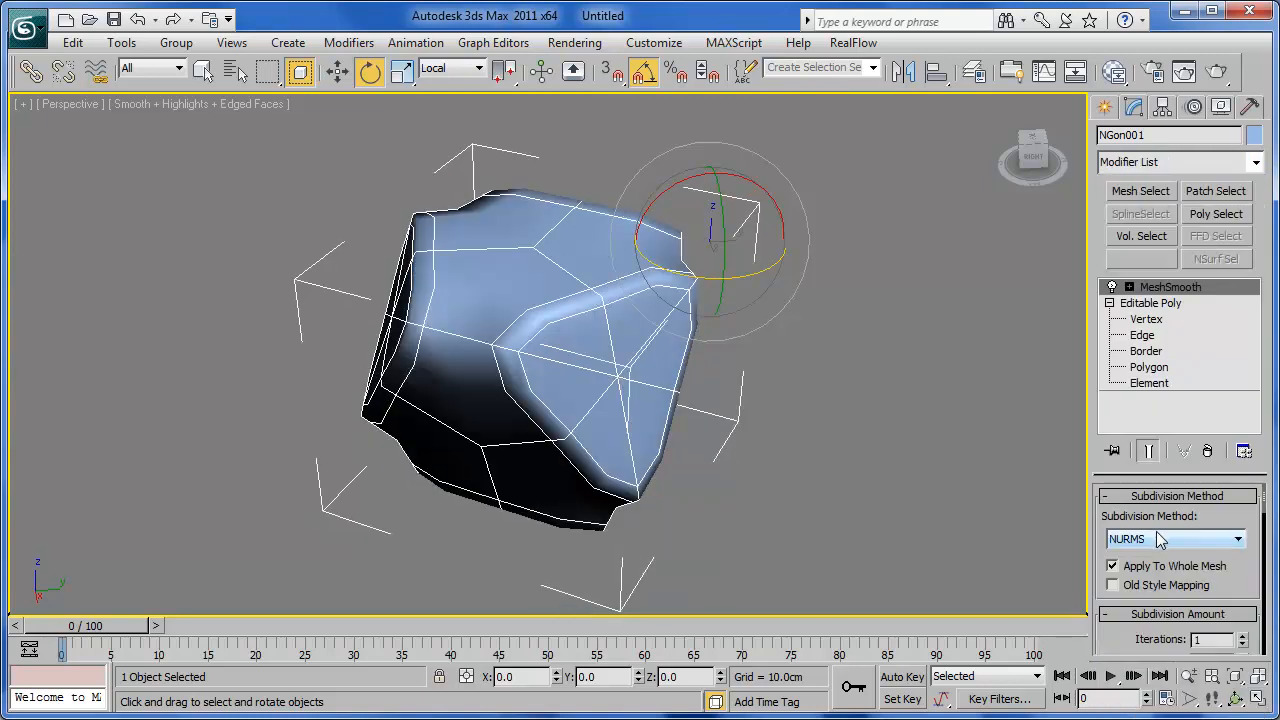
left_click(1243, 634)
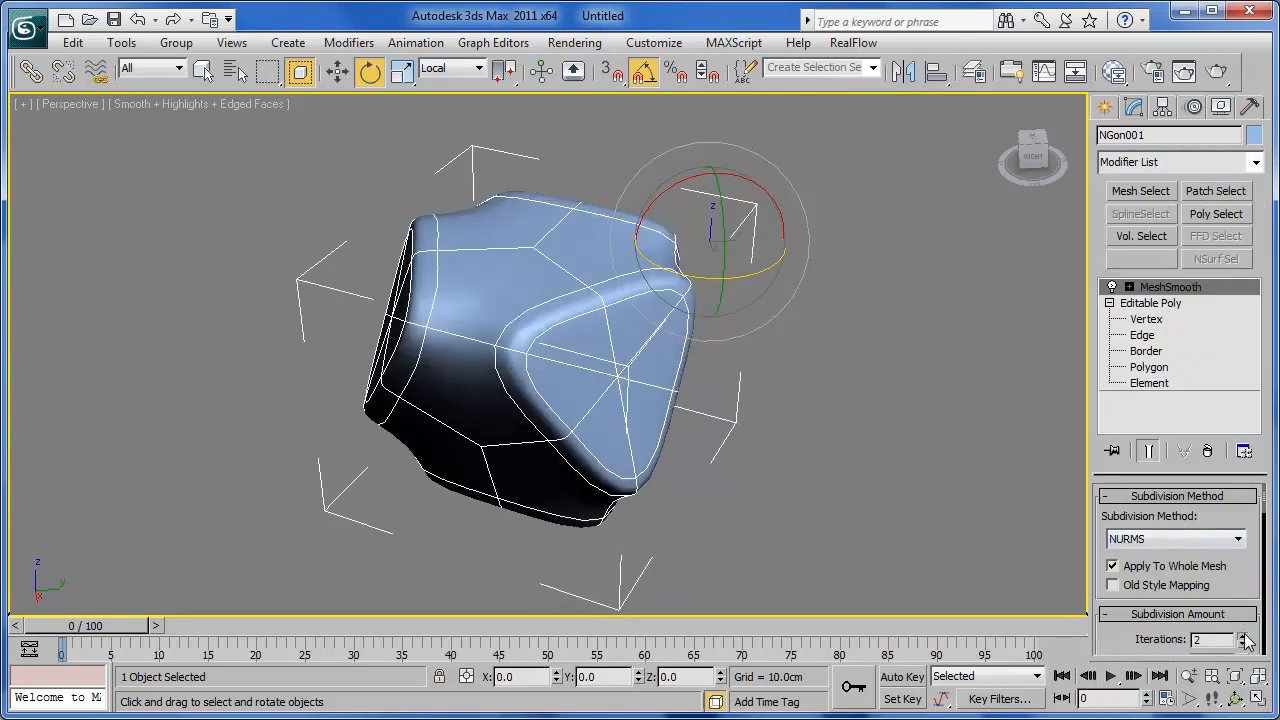
middle_click_drag(842, 414, 814, 422, "alt")
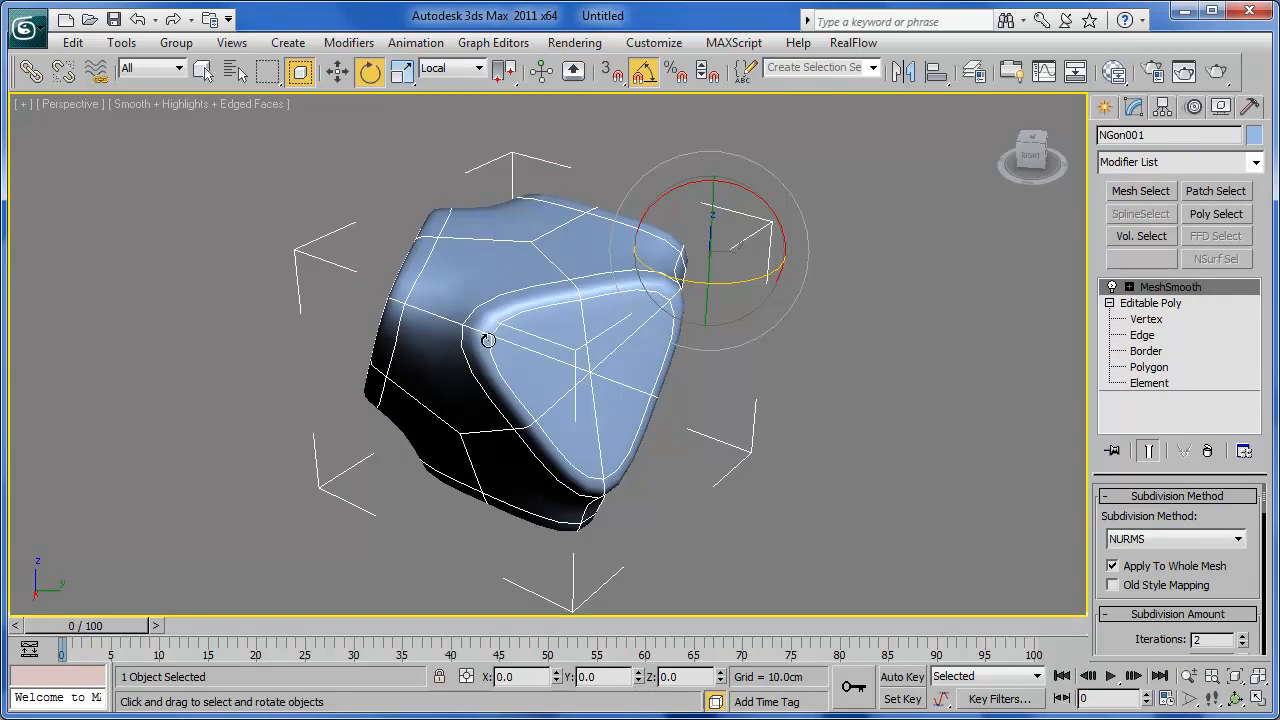
middle_click_drag(708, 404, 698, 408, "alt")
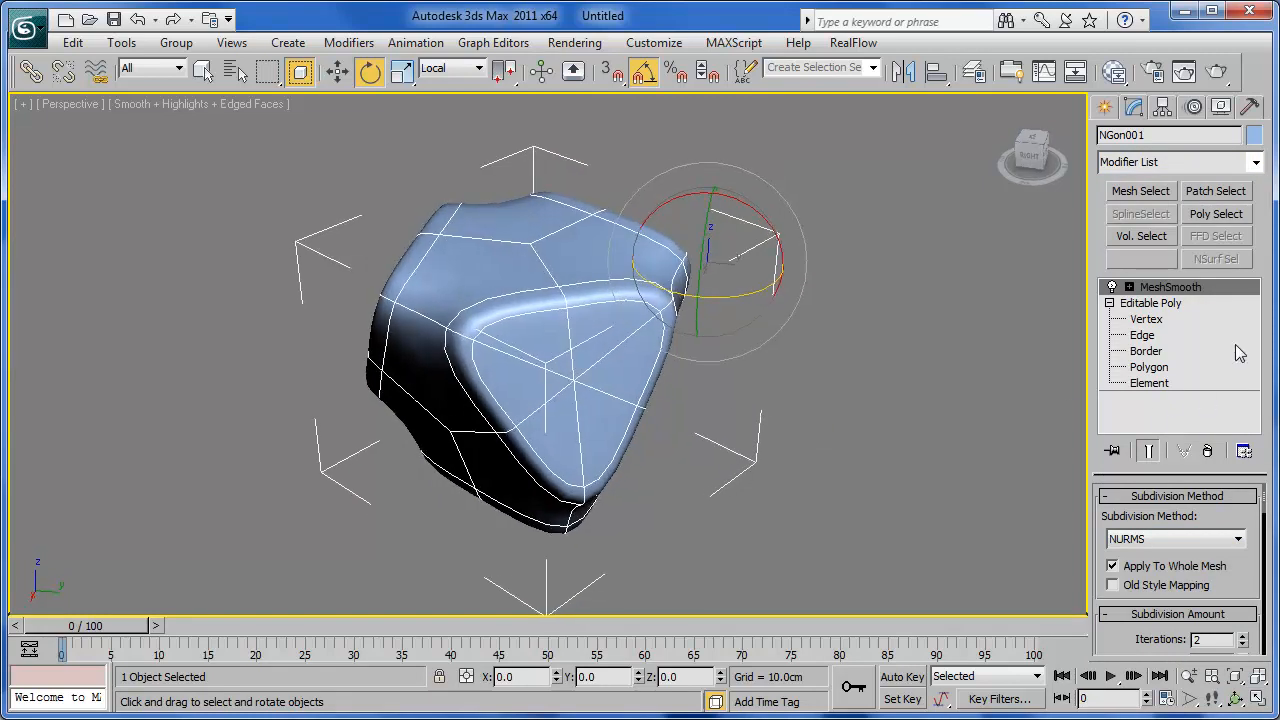
Add a Spherify modifier above MeshSmooth to round the smoothed solid into a sphere.
left_click(1253, 163)
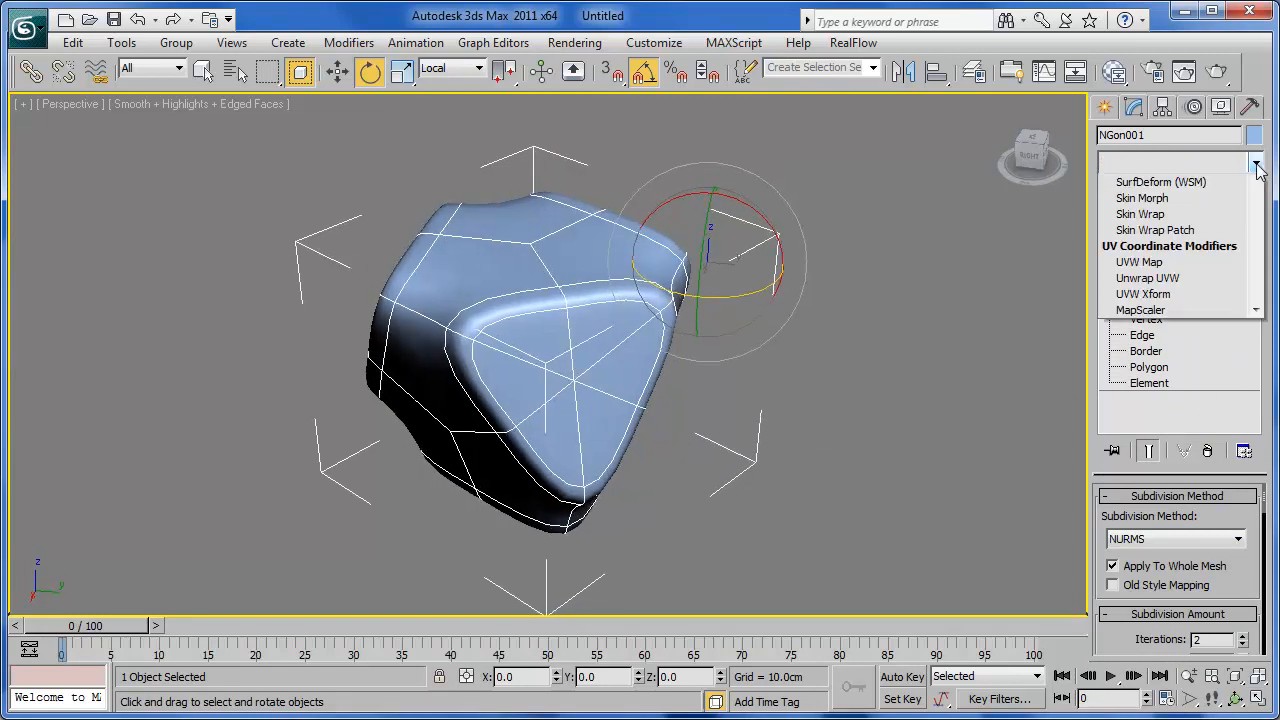
scroll(1194, 482, "down", 8)
scroll(1194, 482, "down", 16)
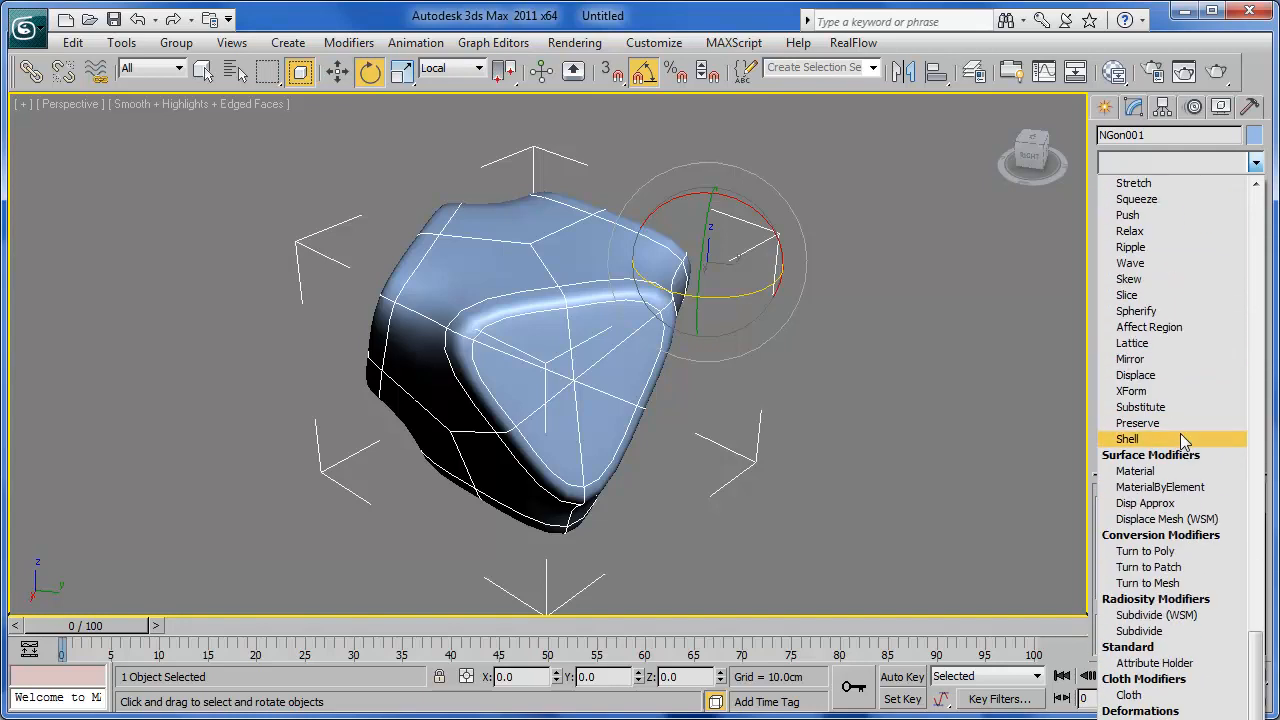
scroll(1178, 336, "up", 4)
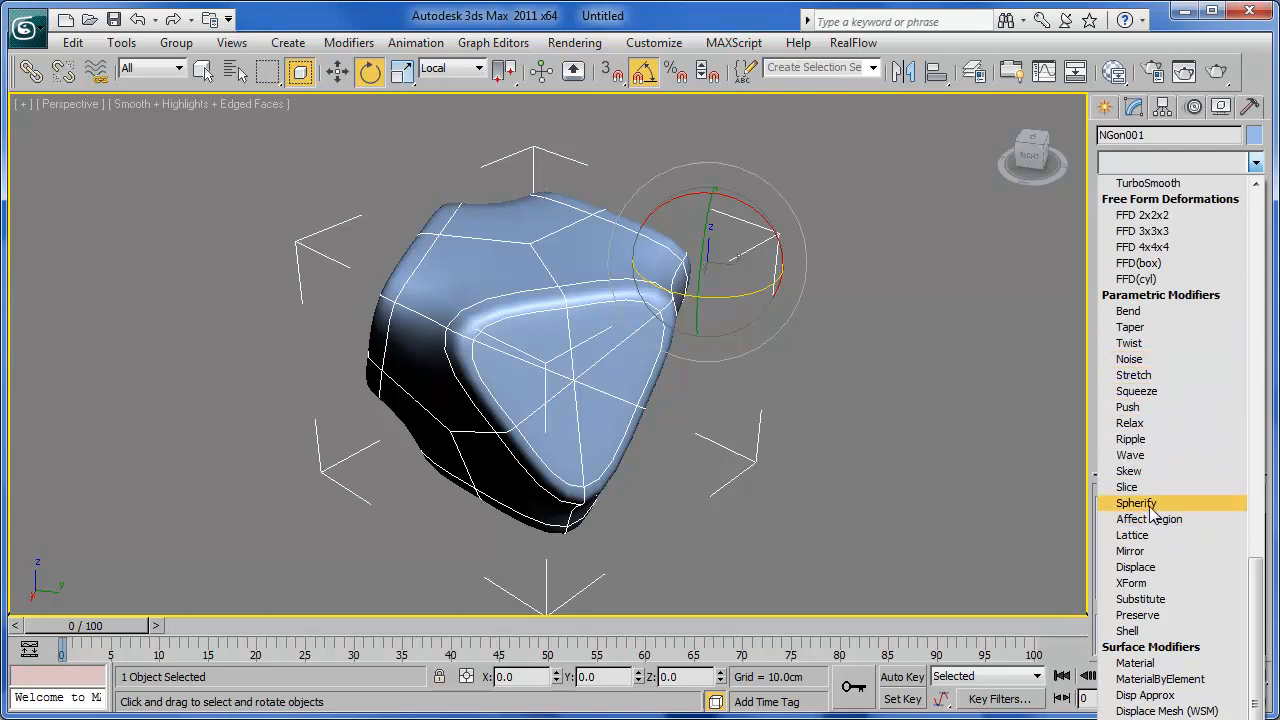
left_click(1148, 507)
middle_click_drag(664, 389, 697, 386, "alt")
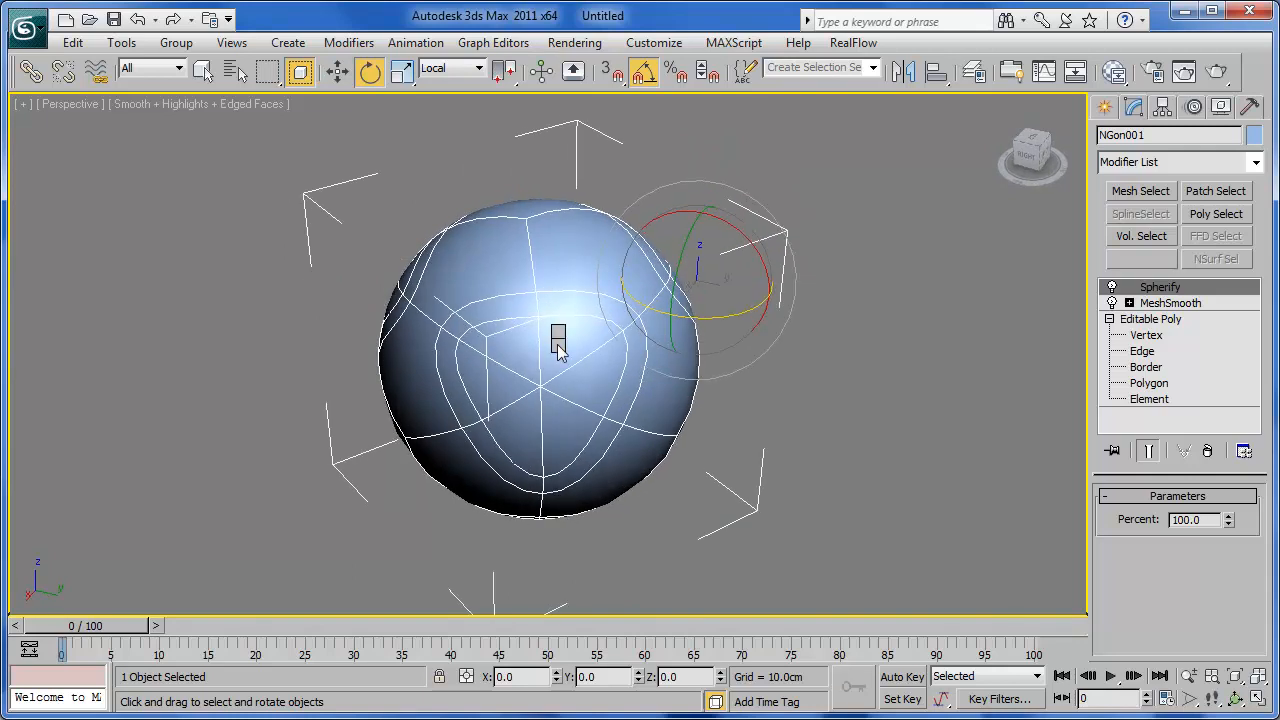
Convert the spherified object to an Editable Poly, collapsing its modifier stack.
right_click(557, 344)
mouse_move(750, 526)
left_click(797, 541)
middle_click_drag(751, 500, 734, 429, "alt")
middle_click_drag(682, 394, 697, 366)
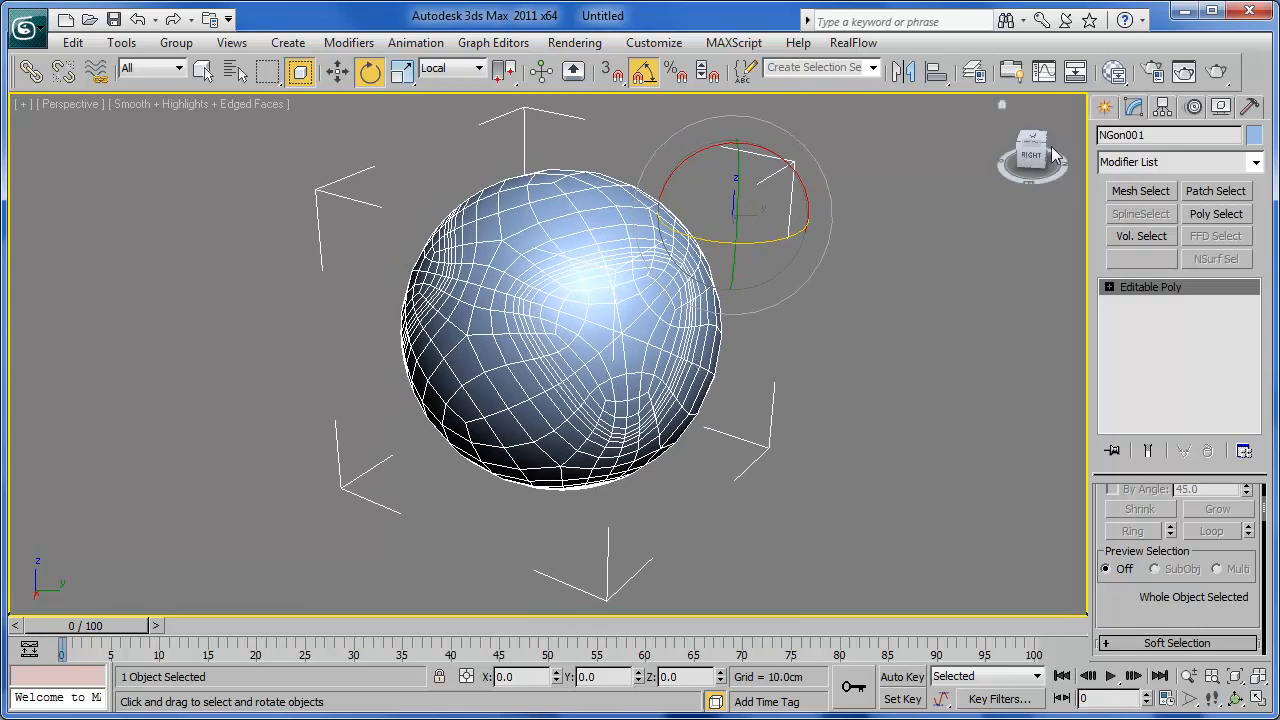
Center the sphere's pivot to the object and leave pivot-only editing.
left_click(1164, 107)
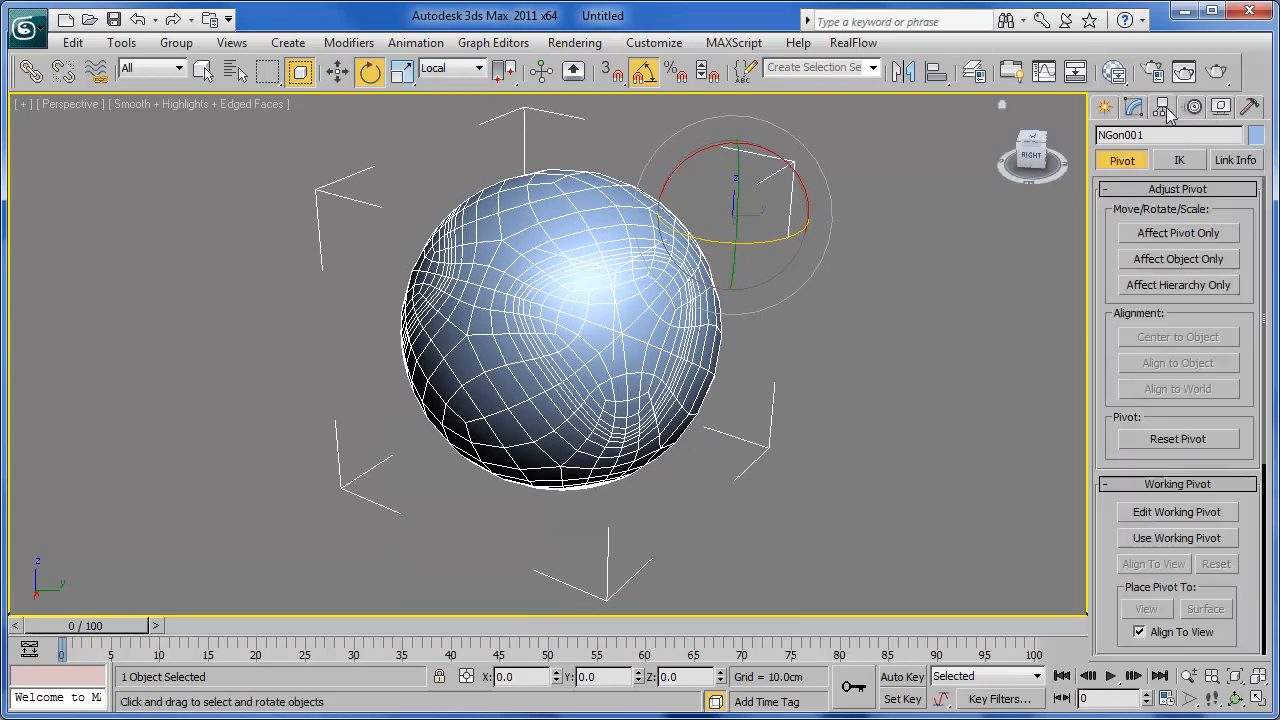
left_click(1177, 240)
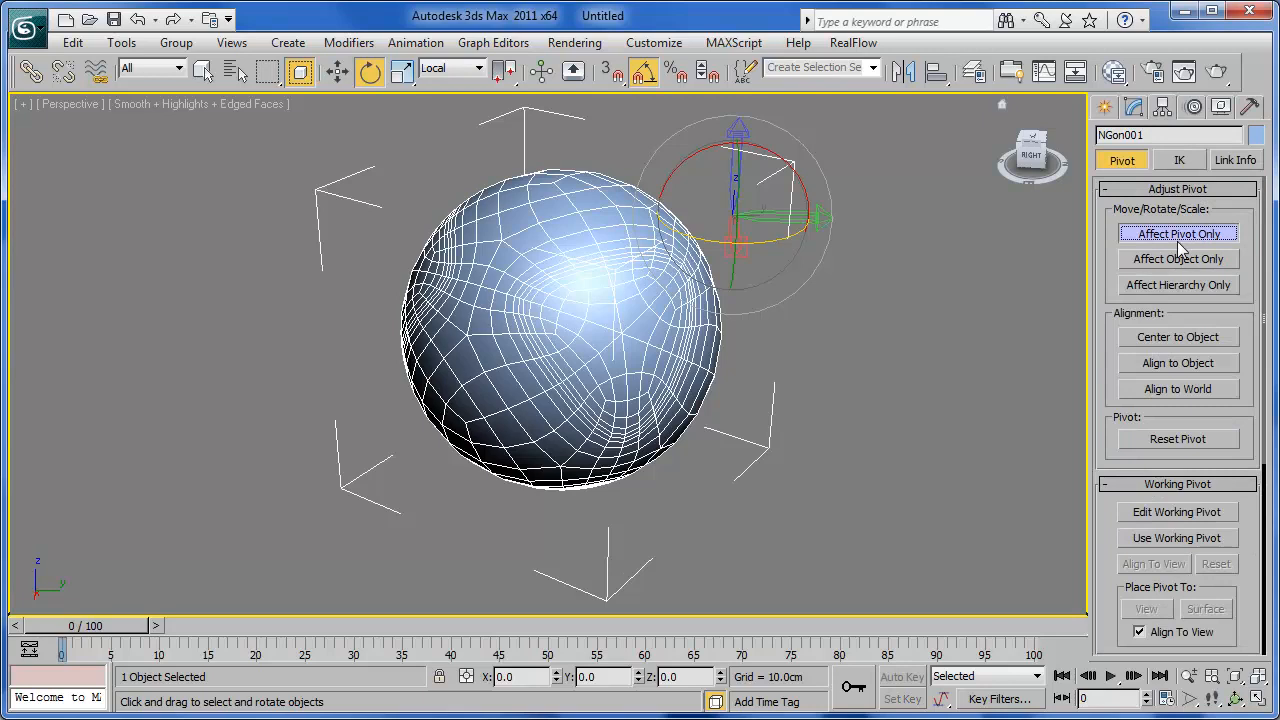
left_click(1205, 340)
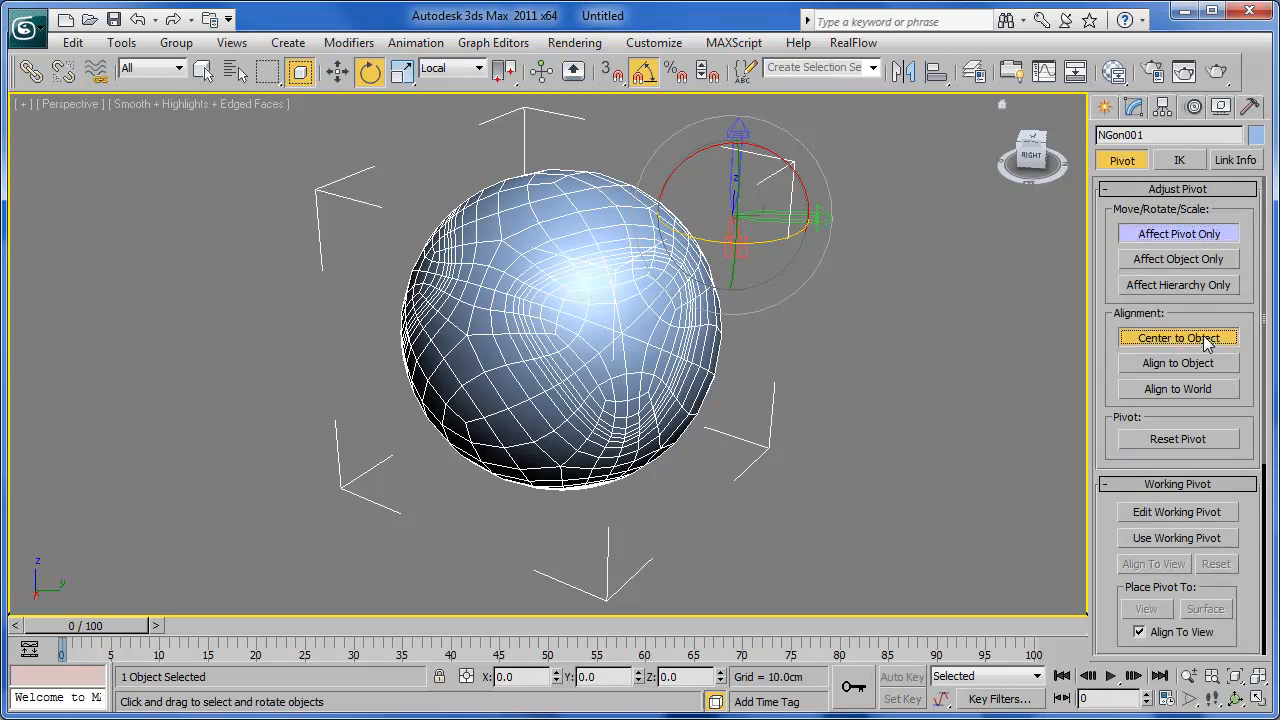
left_click(1180, 233)
middle_click_drag(835, 360, 800, 386)
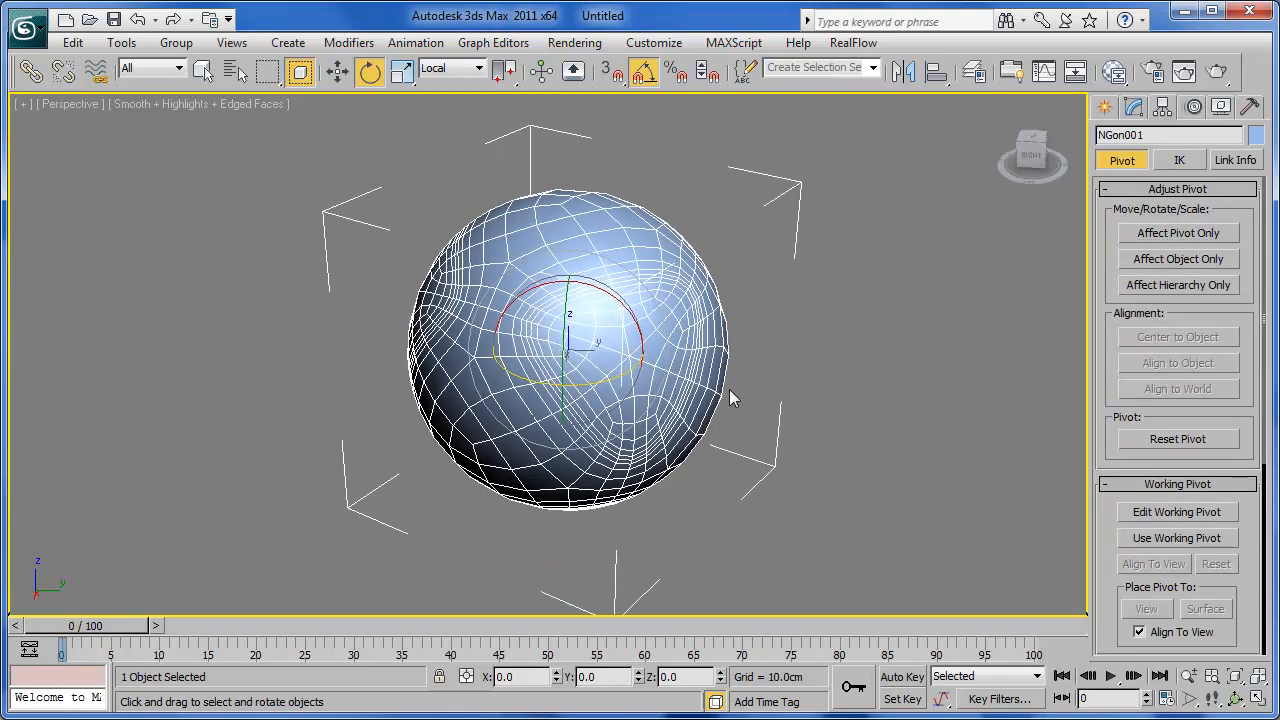
scroll(731, 394, "up", 2)
mouse_move(709, 405)
middle_mouse_down()
mouse_move(720, 371)
mouse_move(694, 391)
middle_mouse_up()
Go to the sphere's Edge level and select one edge on the outline of a rounded triangular patch.
left_click(1124, 112)
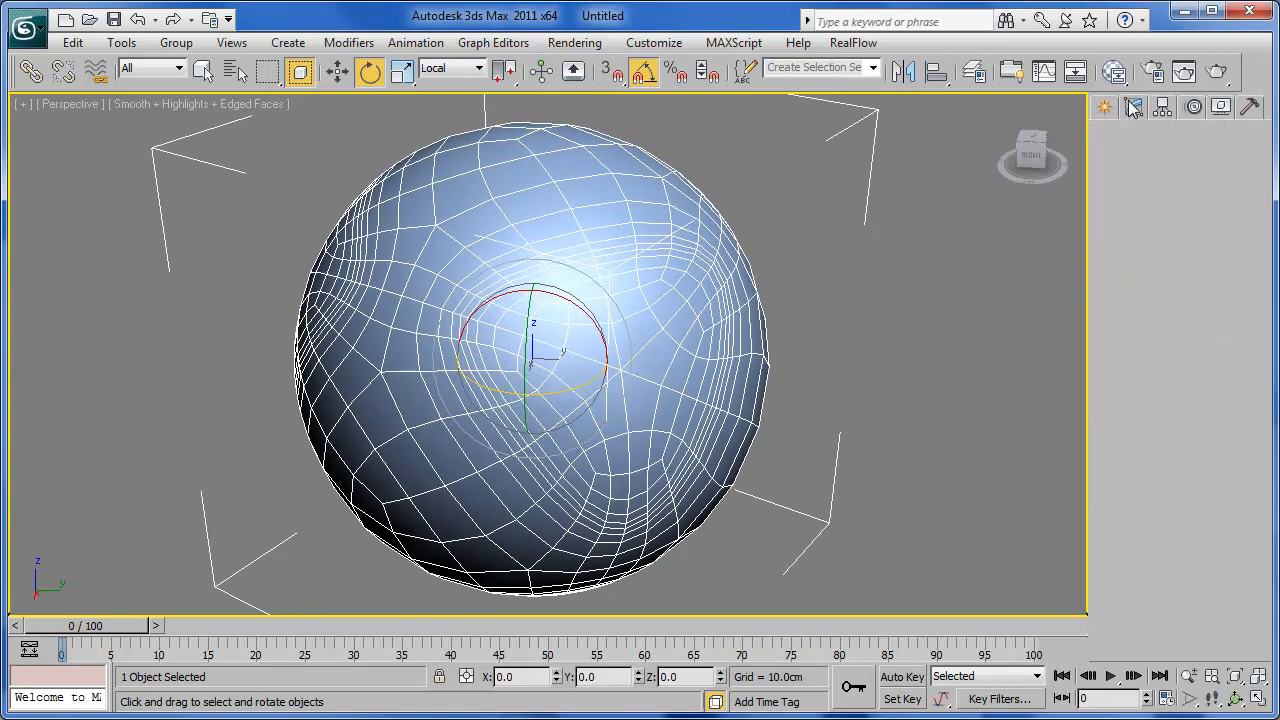
middle_click_drag(632, 310, 657, 349)
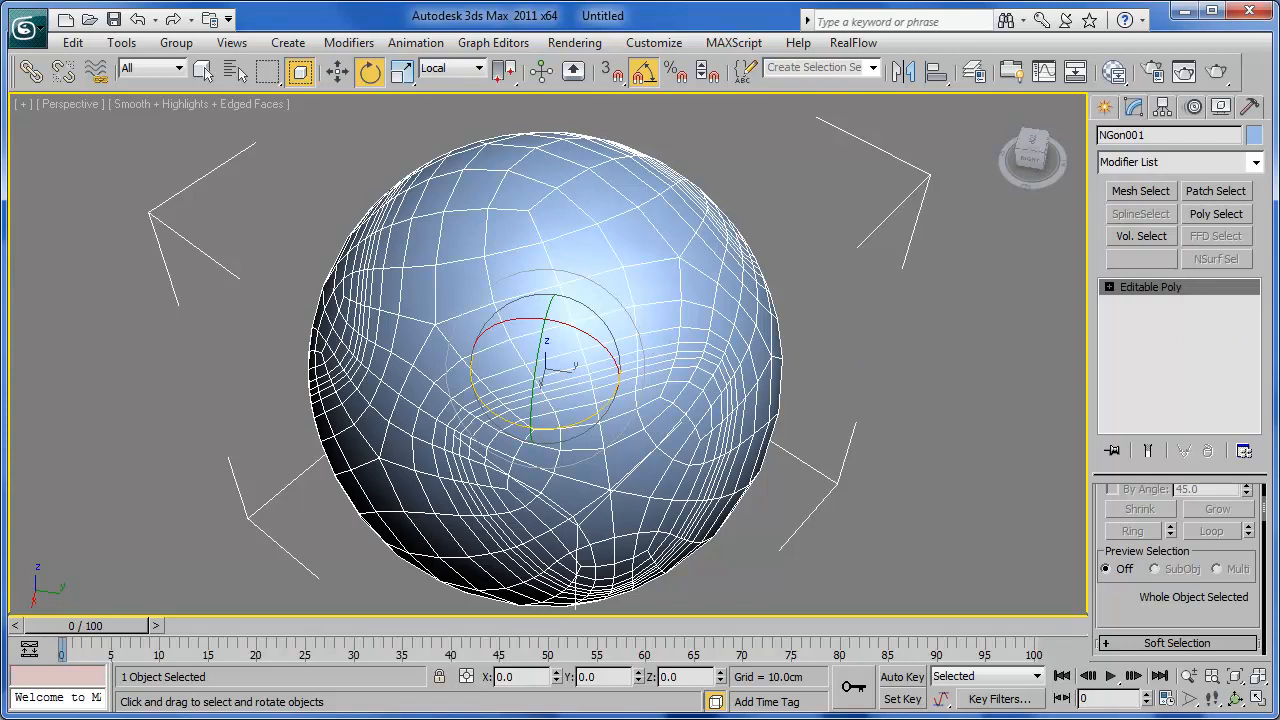
middle_click_drag(721, 476, 732, 471)
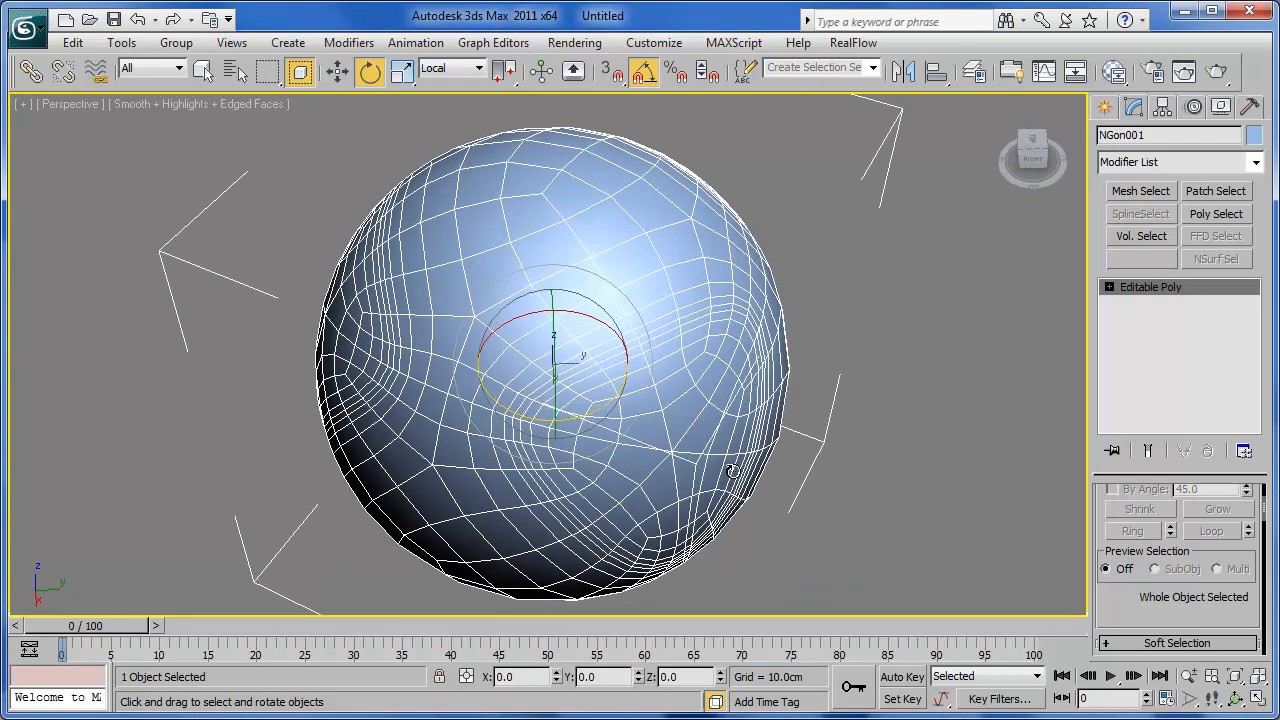
left_click(1109, 287)
left_click(1143, 319)
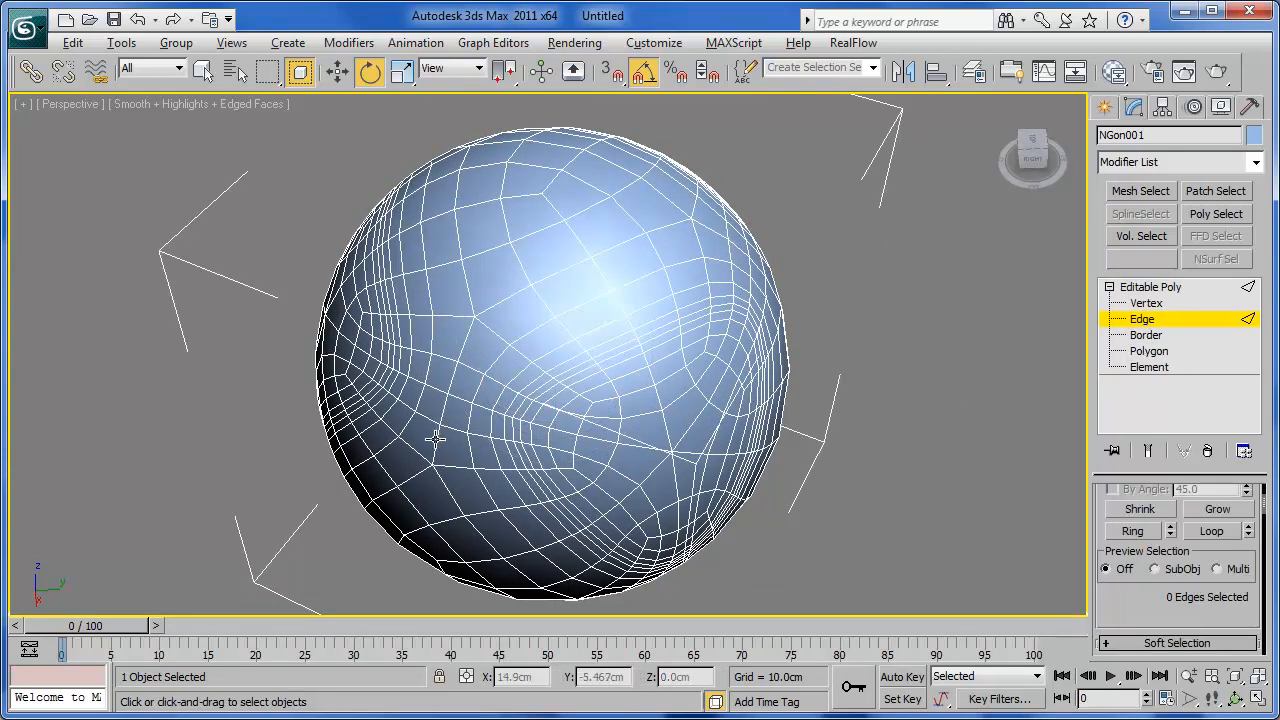
key("alt")
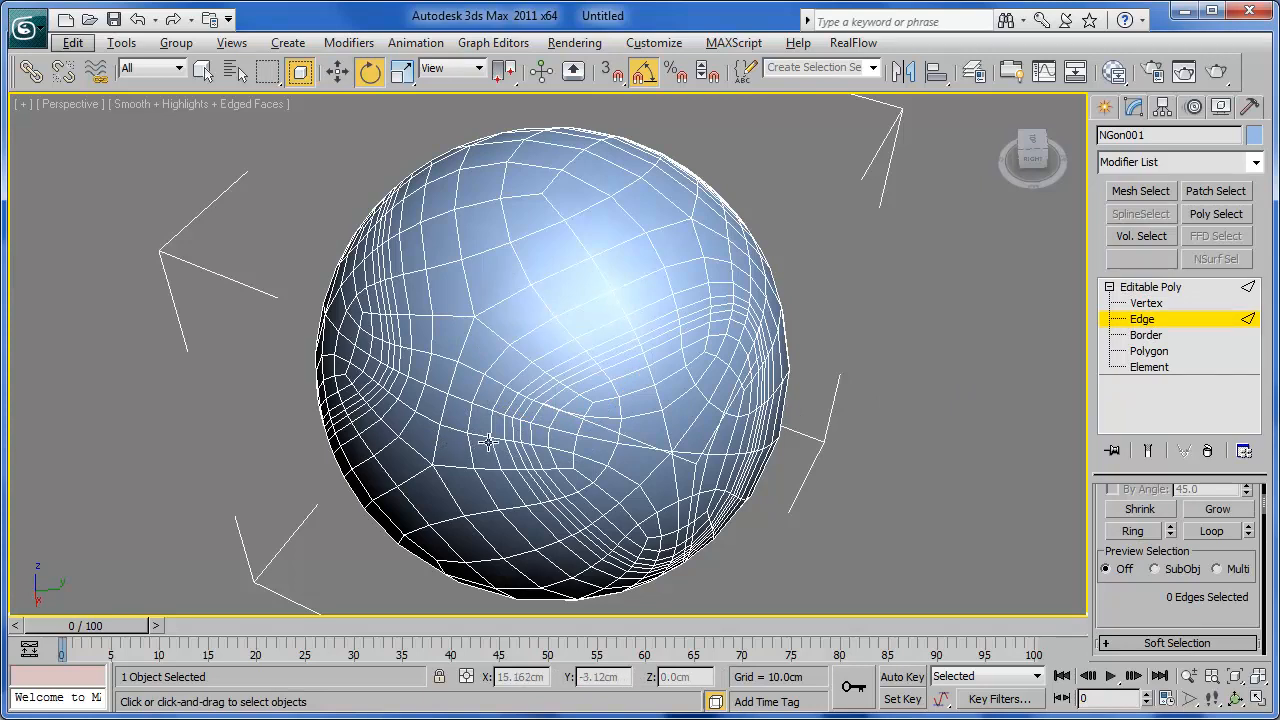
left_click(546, 458)
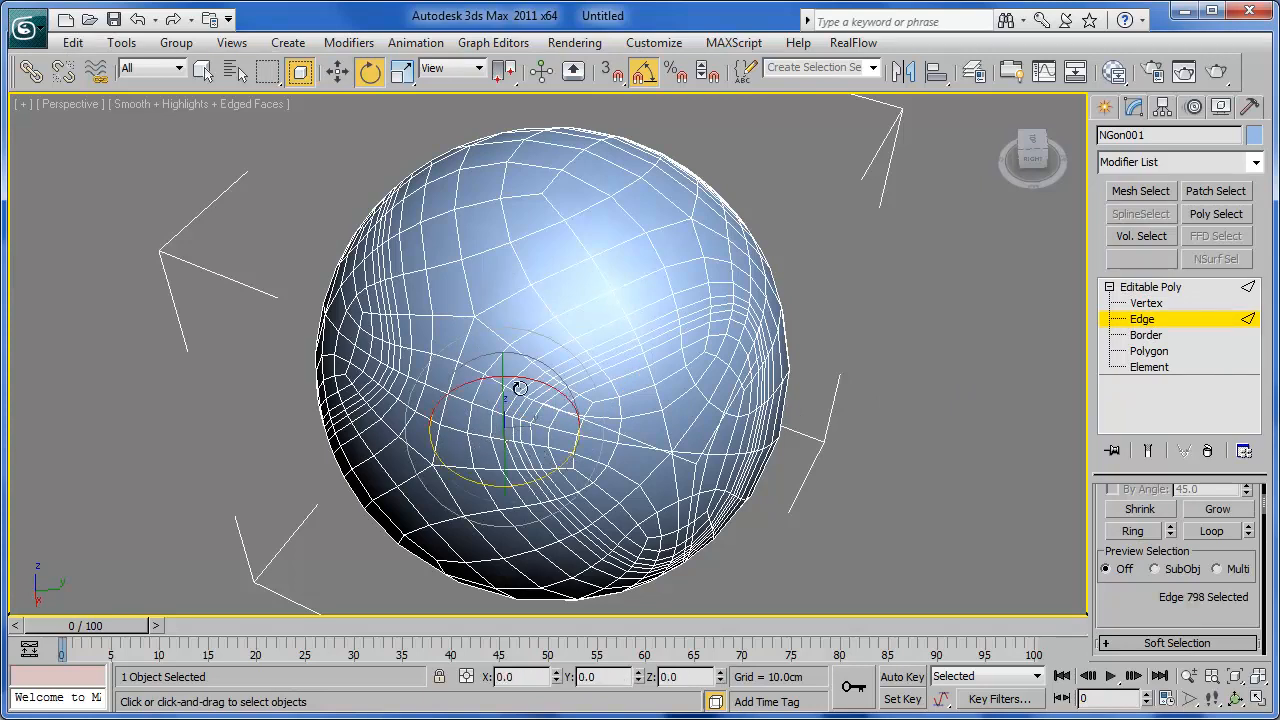
Add three outline edges around the sphere to the selection and expand all selected edges into full loops.
left_click(208, 78)
middle_click_drag(532, 359, 612, 367, "alt")
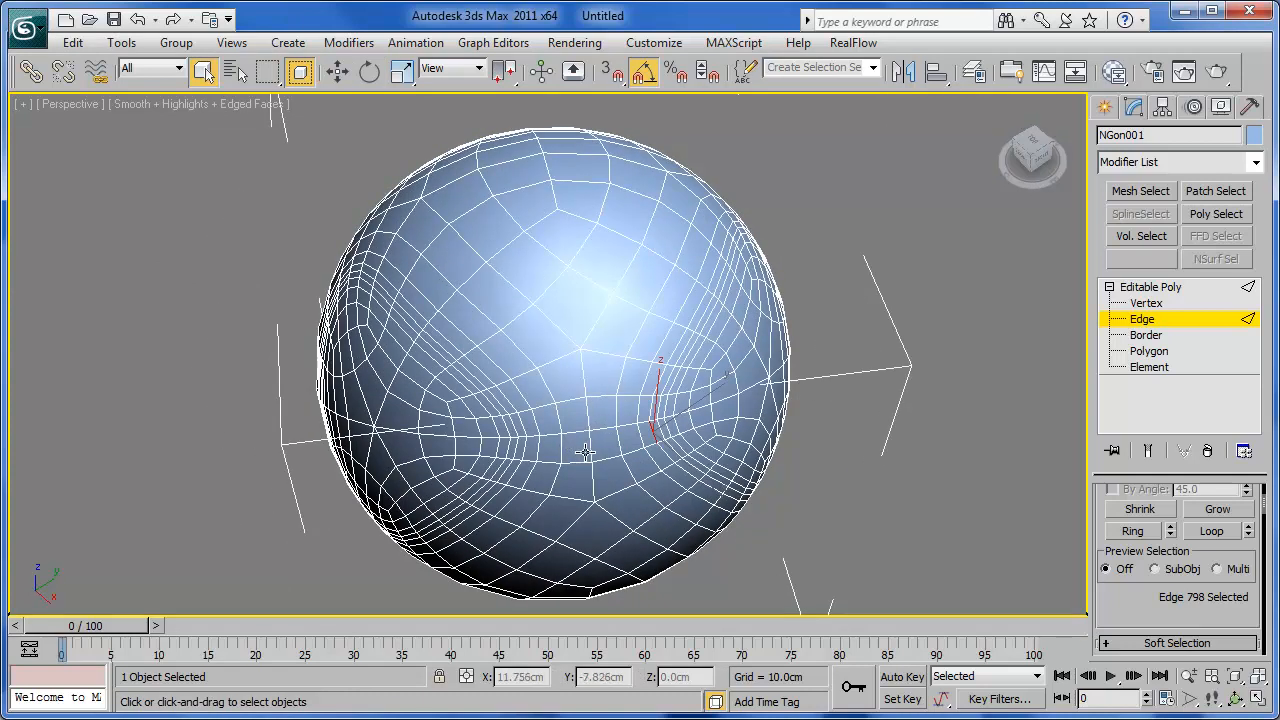
middle_click_drag(638, 462, 643, 472, "alt")
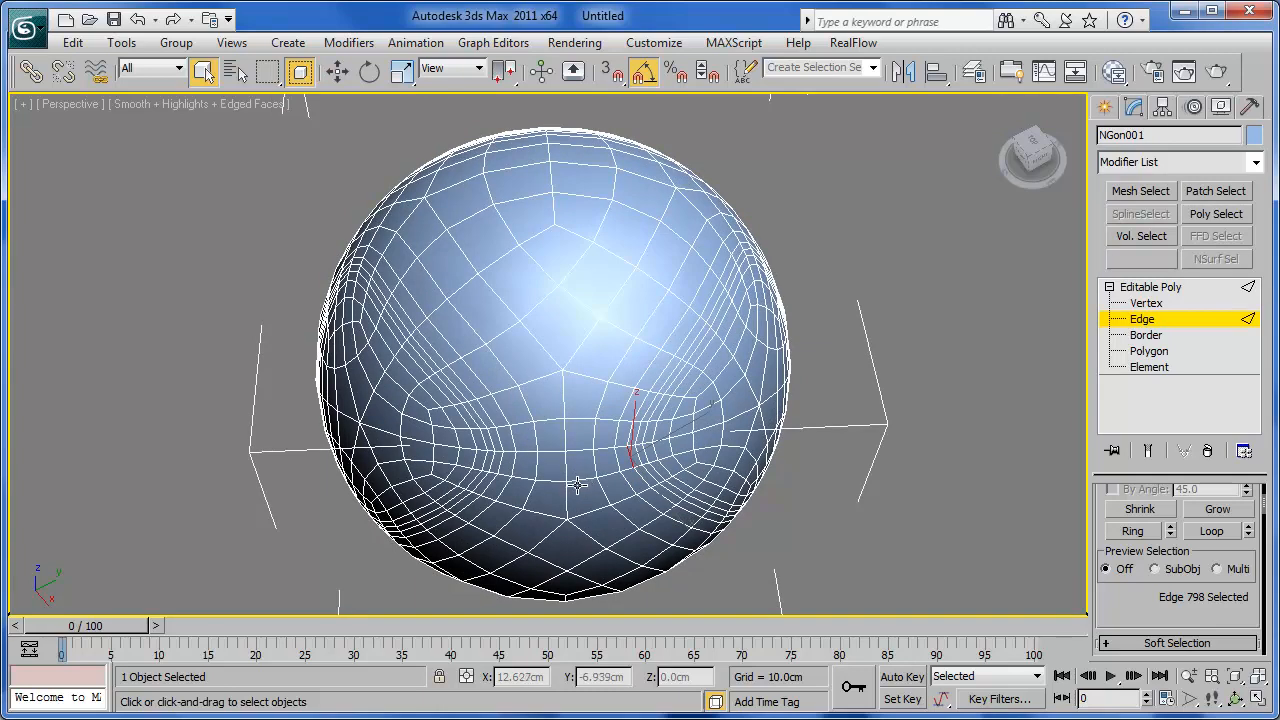
left_click(501, 463, "ctrl")
middle_click_drag(594, 487, 760, 450, "alt")
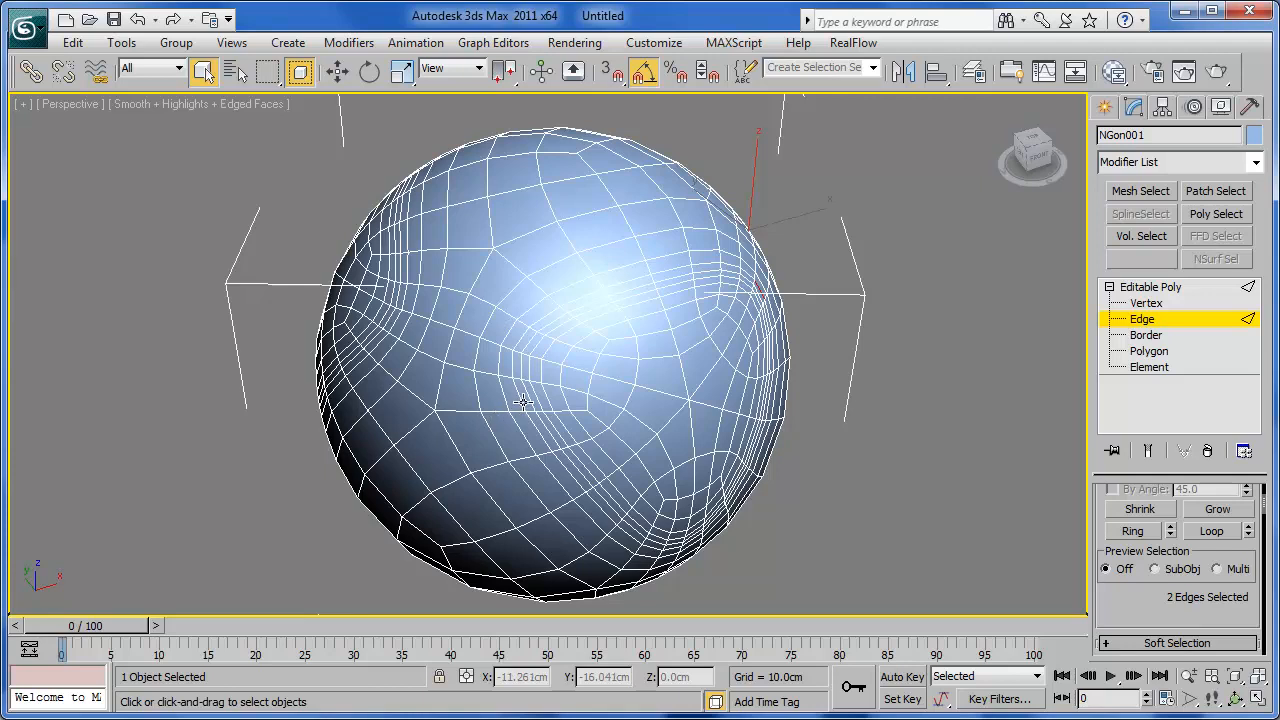
left_click(522, 401, "ctrl")
middle_click_drag(597, 438, 683, 446, "alt")
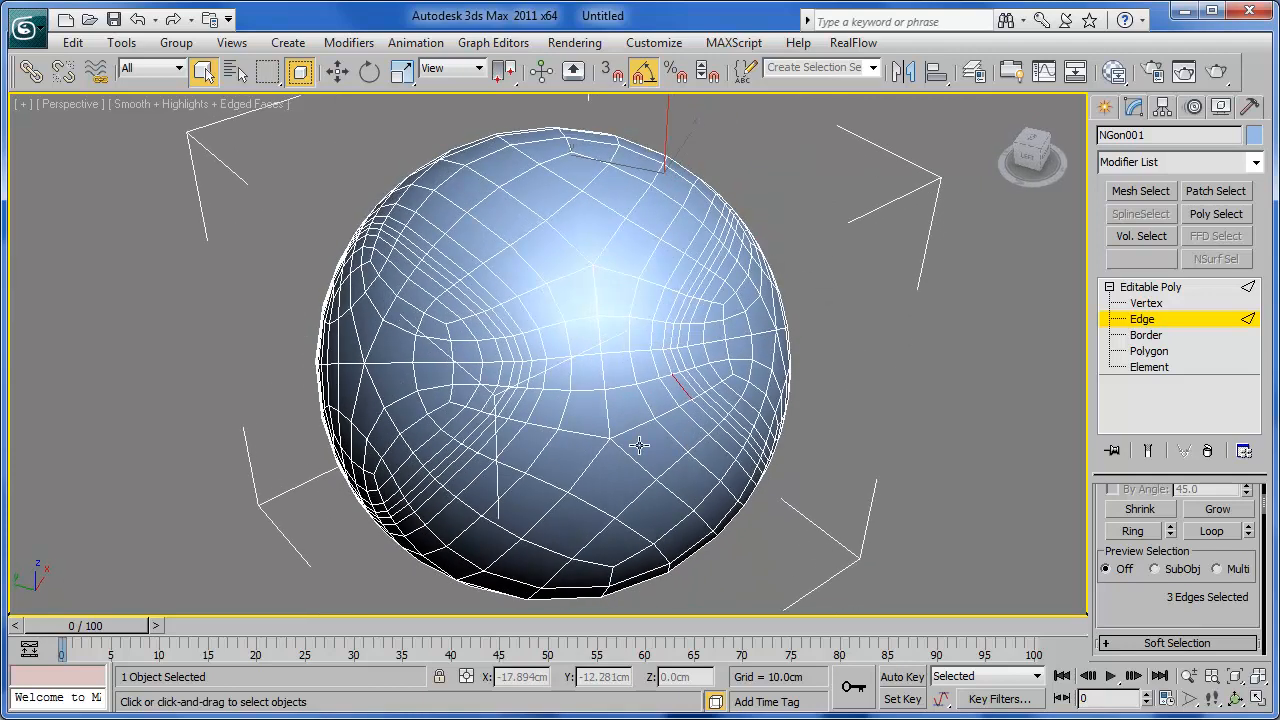
left_click(519, 400, "ctrl")
middle_click_drag(596, 426, 925, 410, "alt")
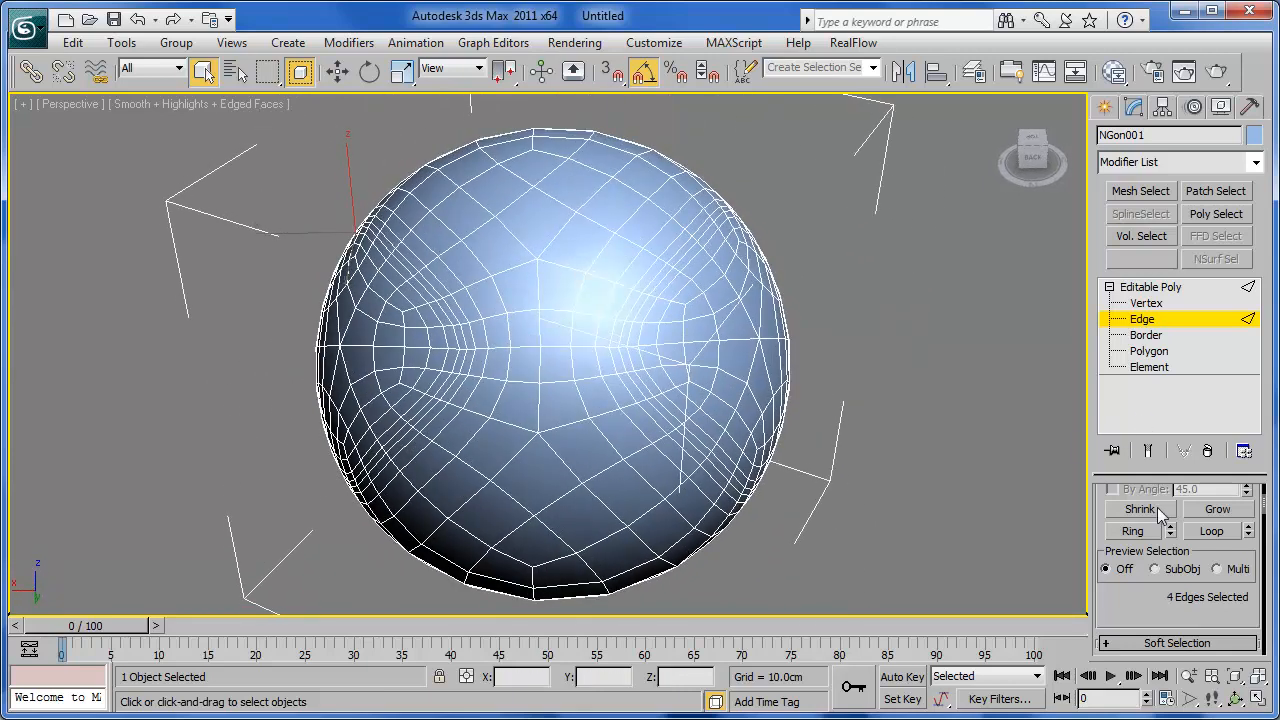
left_click(1211, 531)
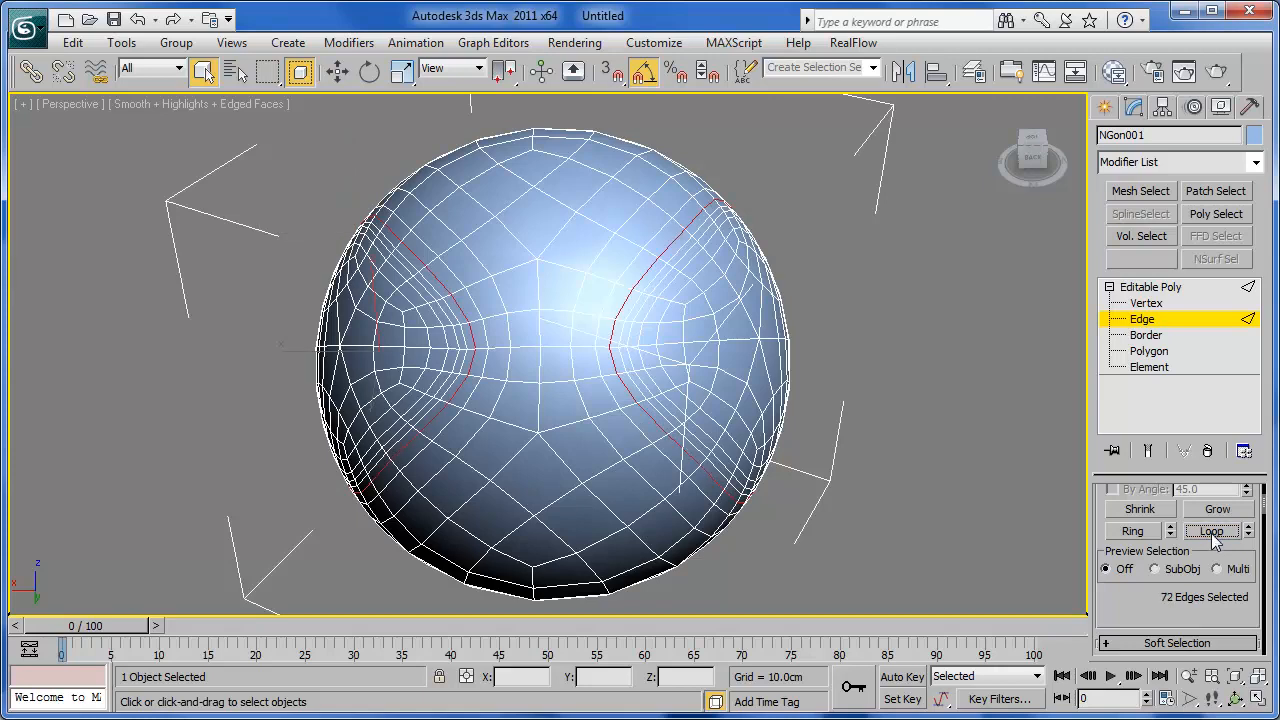
Add the remaining triangular patch's outline loop to the selection and split the mesh along all four loops.
middle_click_drag(790, 541, 426, 372, "alt")
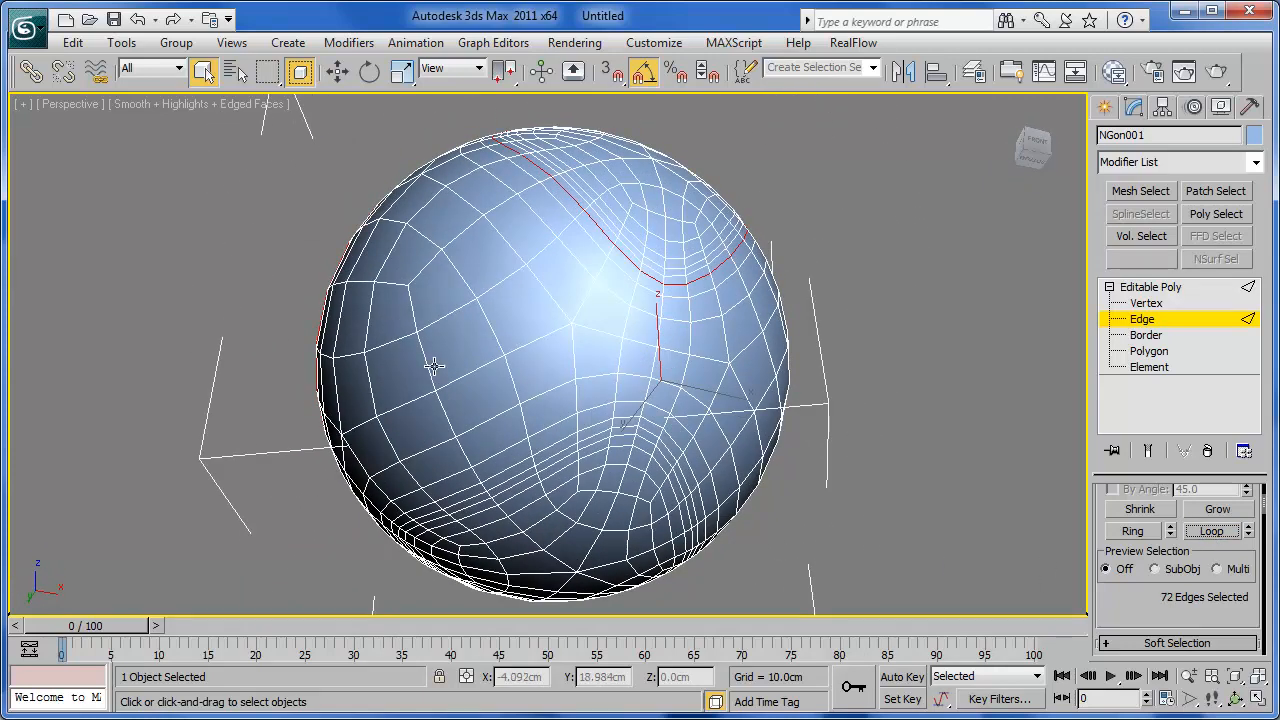
left_click(652, 422, "ctrl")
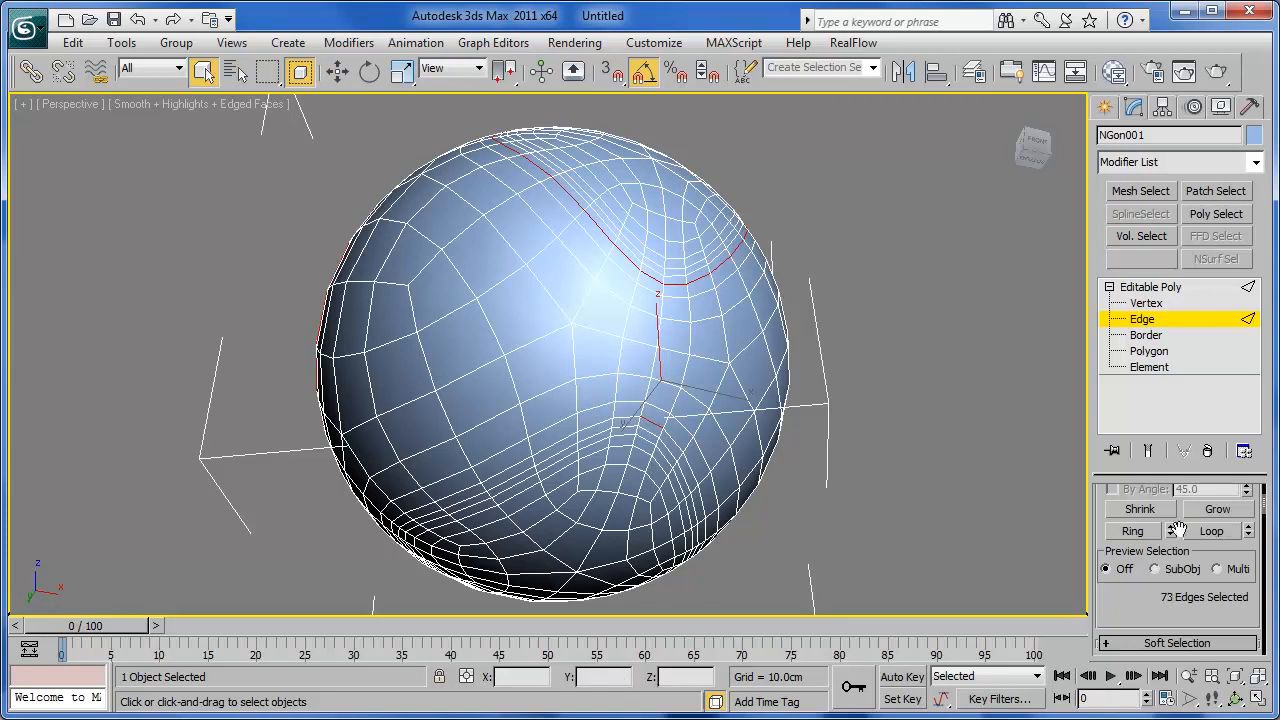
middle_click_drag(712, 425, 697, 457, "alt")
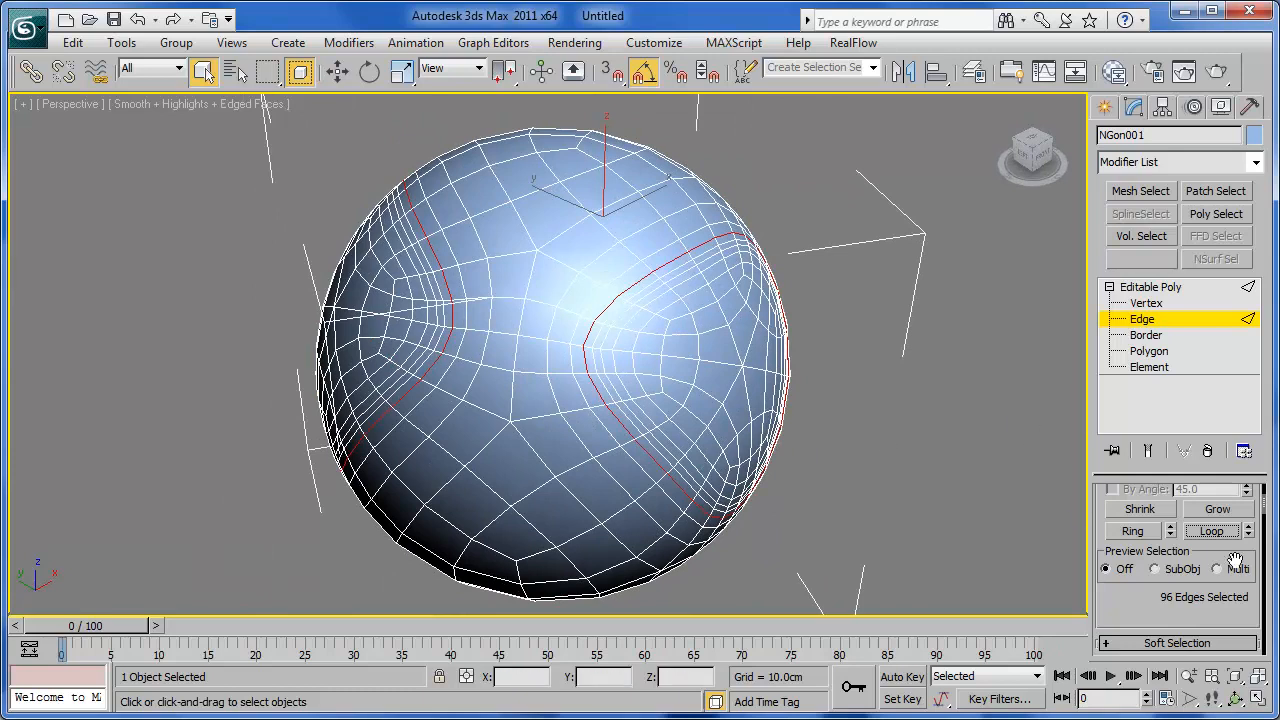
left_click_drag(1236, 560, 1228, 458)
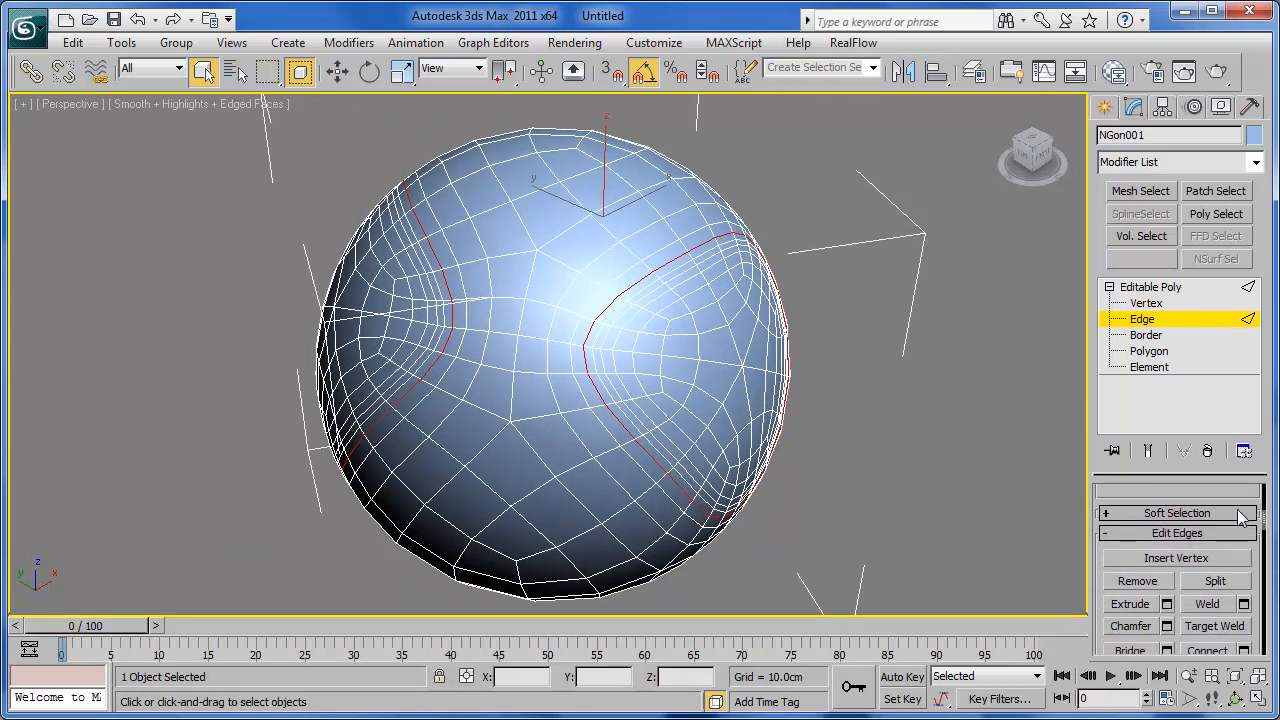
left_click(1233, 585)
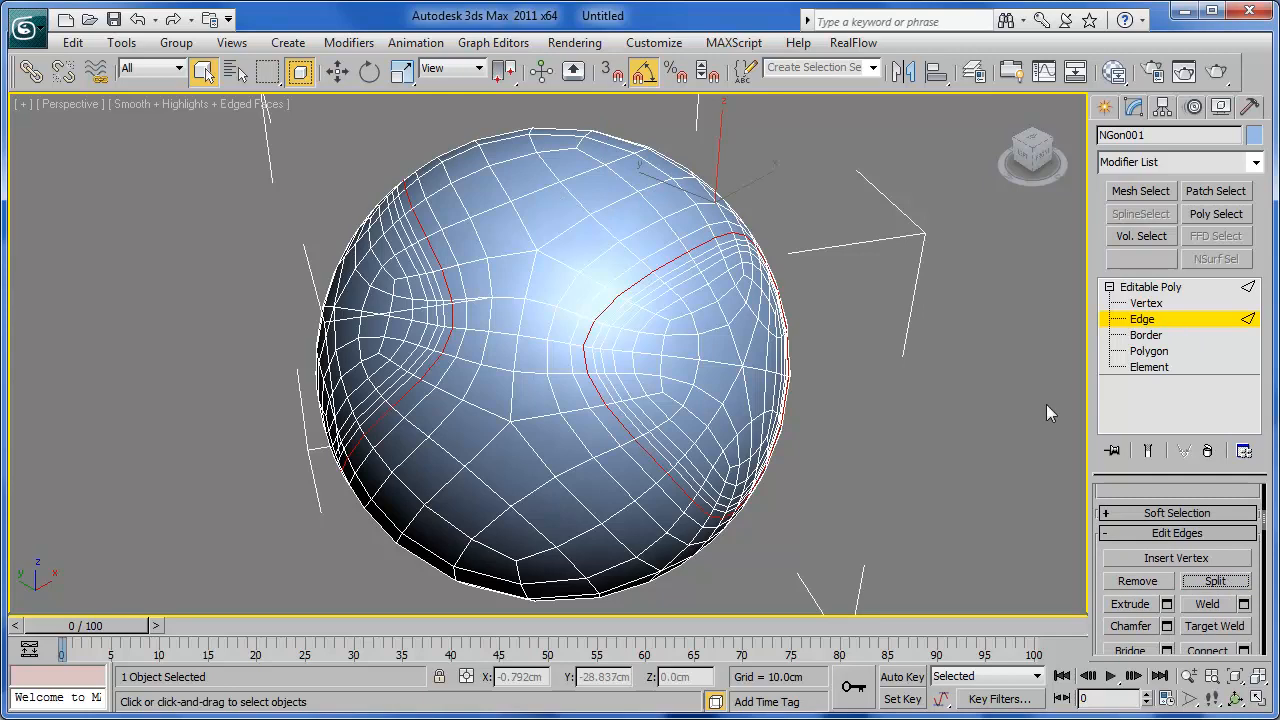
Select the four separated rounded triangular patches of the sphere at Element level.
left_click(1149, 367)
left_click(712, 392)
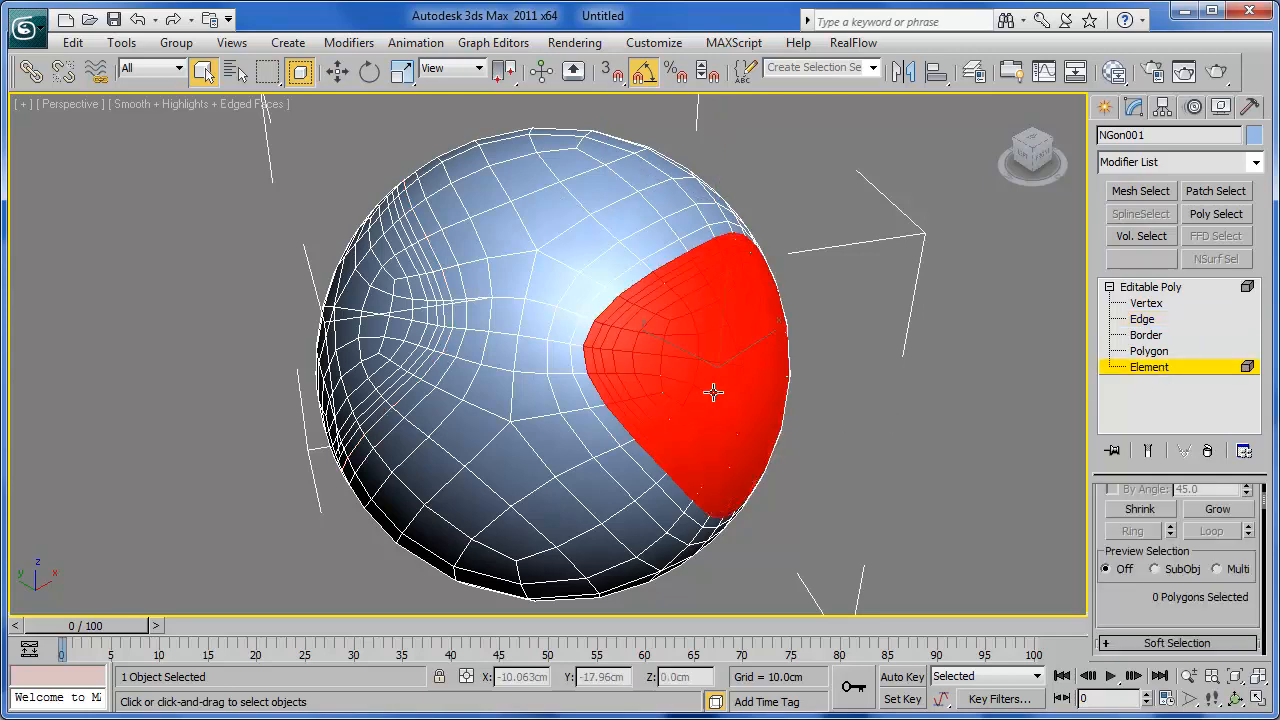
middle_click_drag(705, 433, 826, 440, "alt")
left_click(557, 418, "ctrl")
middle_click_drag(646, 429, 853, 408, "alt")
left_click(418, 378, "ctrl")
middle_click_drag(699, 421, 687, 345, "alt")
left_click(557, 548, "ctrl")
middle_click_drag(673, 410, 829, 503, "alt")
middle_click_drag(781, 424, 789, 450, "alt")
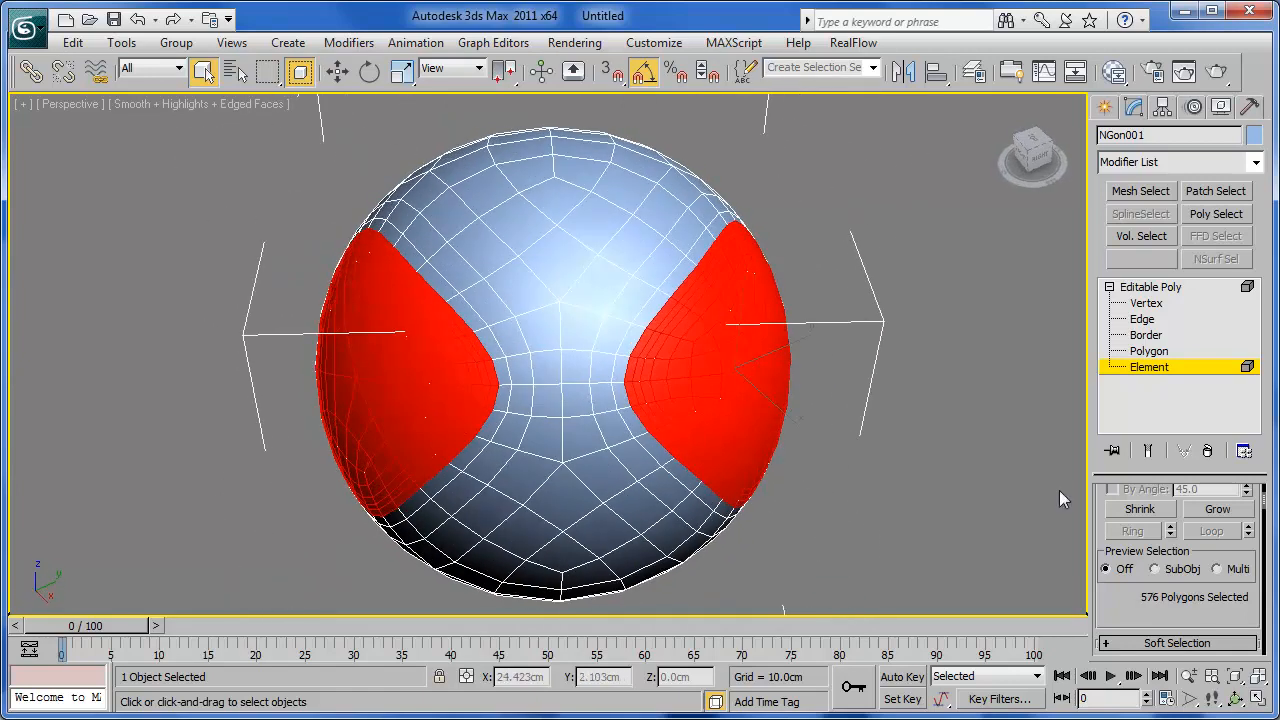
Detach the four selected rounded triangular patches as a separate object and leave the sphere's Element level.
scroll(1197, 556, "down", 5)
scroll(1197, 556, "down", 3)
left_click(1213, 552)
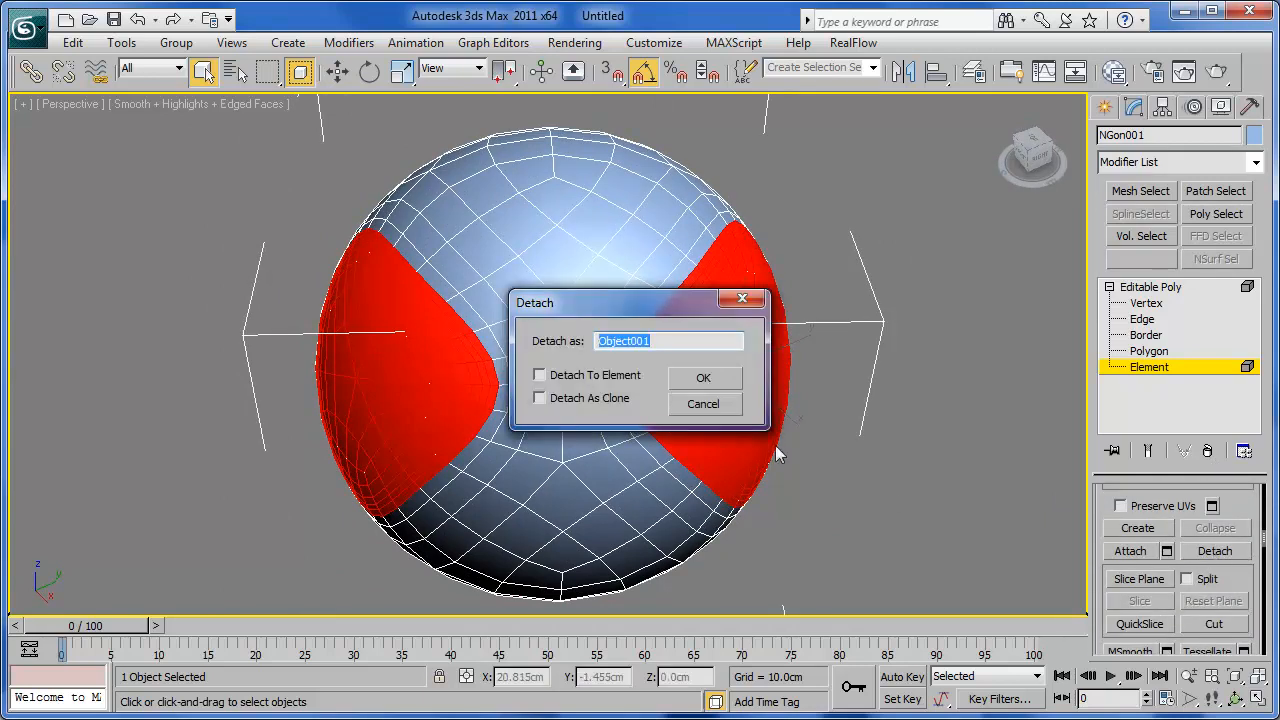
left_click(712, 383)
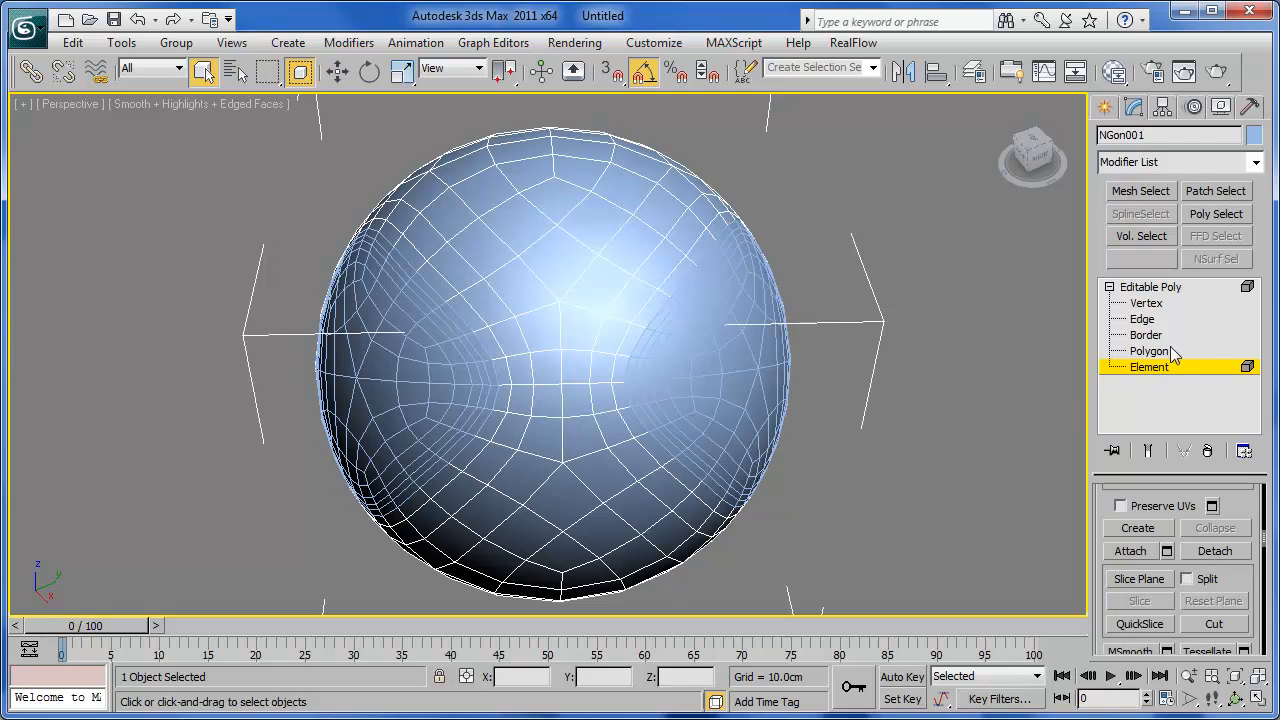
left_click(1166, 288)
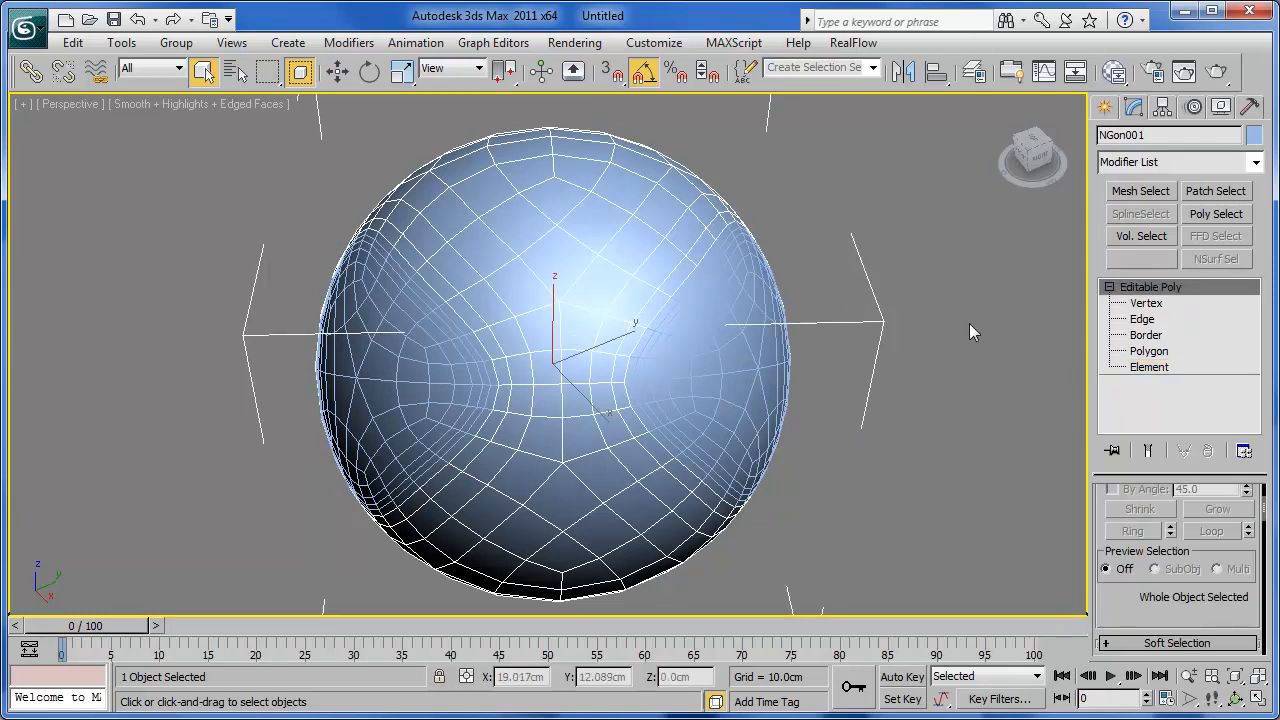
Change the object color of the remaining sphere frame to dark blue.
middle_click_drag(550, 342, 587, 388, "alt")
key("alt")
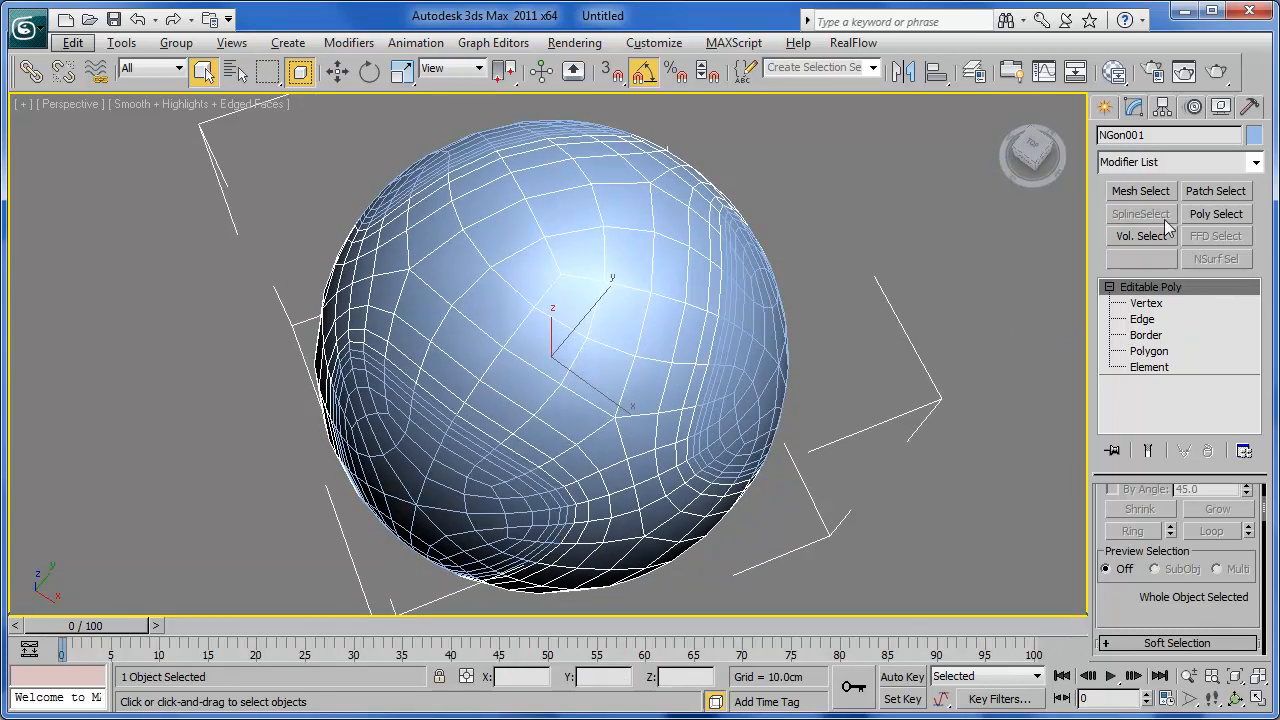
left_click(1254, 136)
left_click(720, 360)
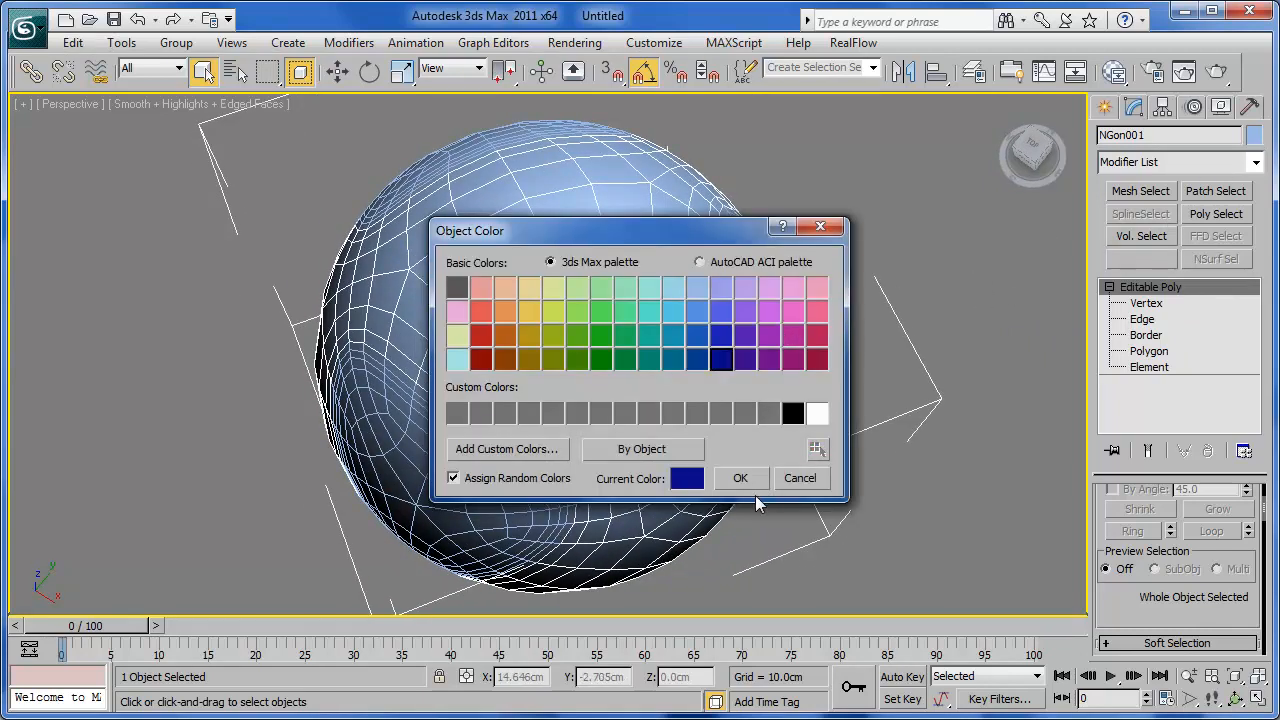
left_click(740, 479)
left_click(838, 451)
left_click(598, 330)
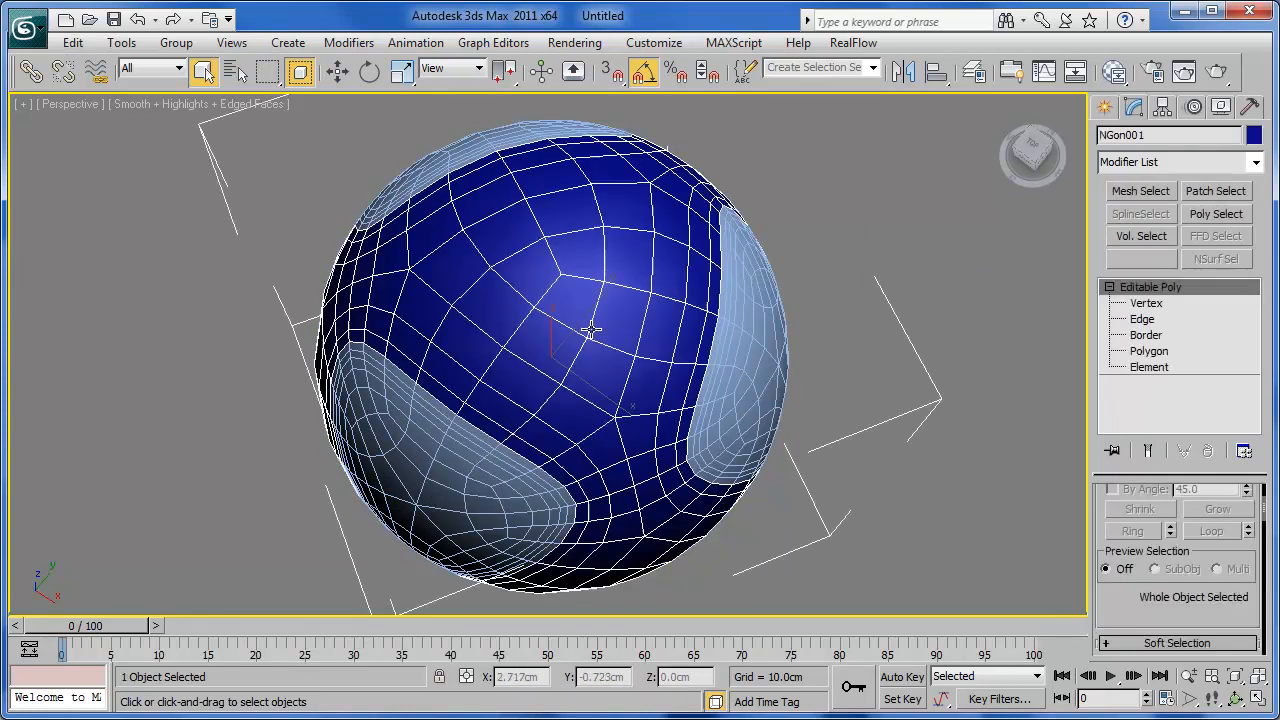
Isolate the dark blue frame from the detached patches.
key("alt+q")
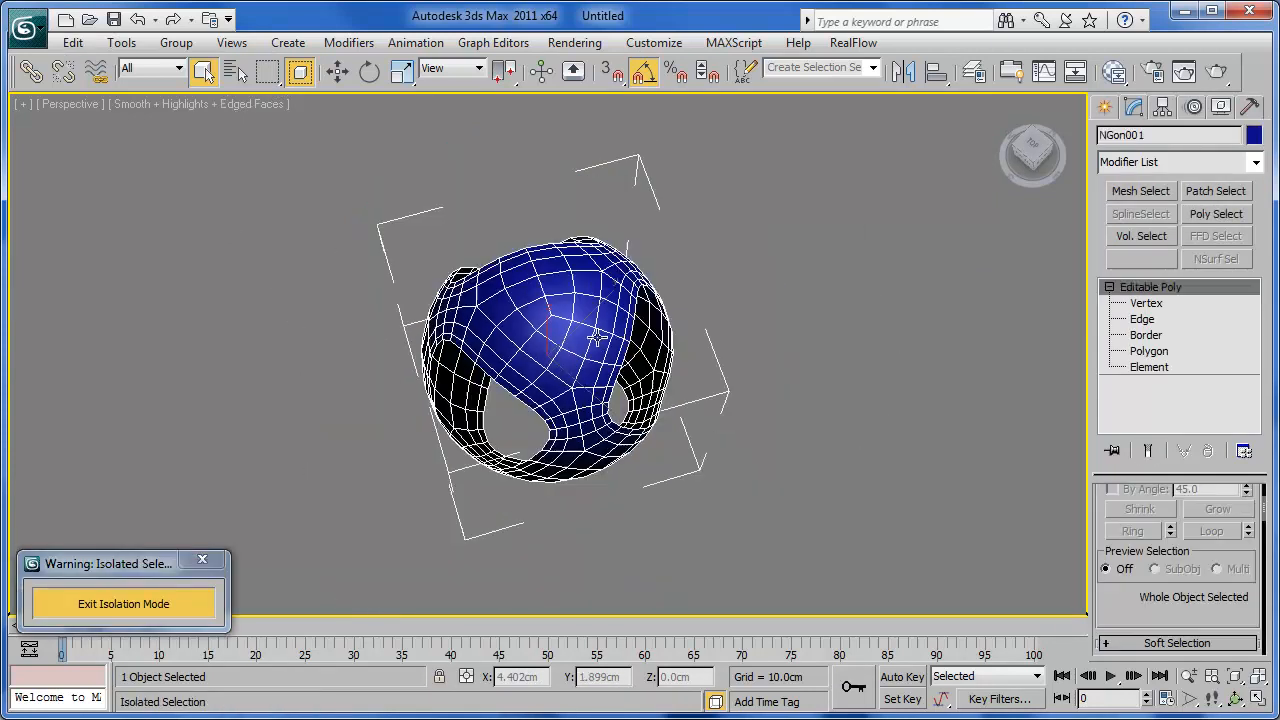
middle_click_drag(600, 337, 621, 369, "alt")
scroll(611, 304, "up", 3)
scroll(610, 304, "up", 3)
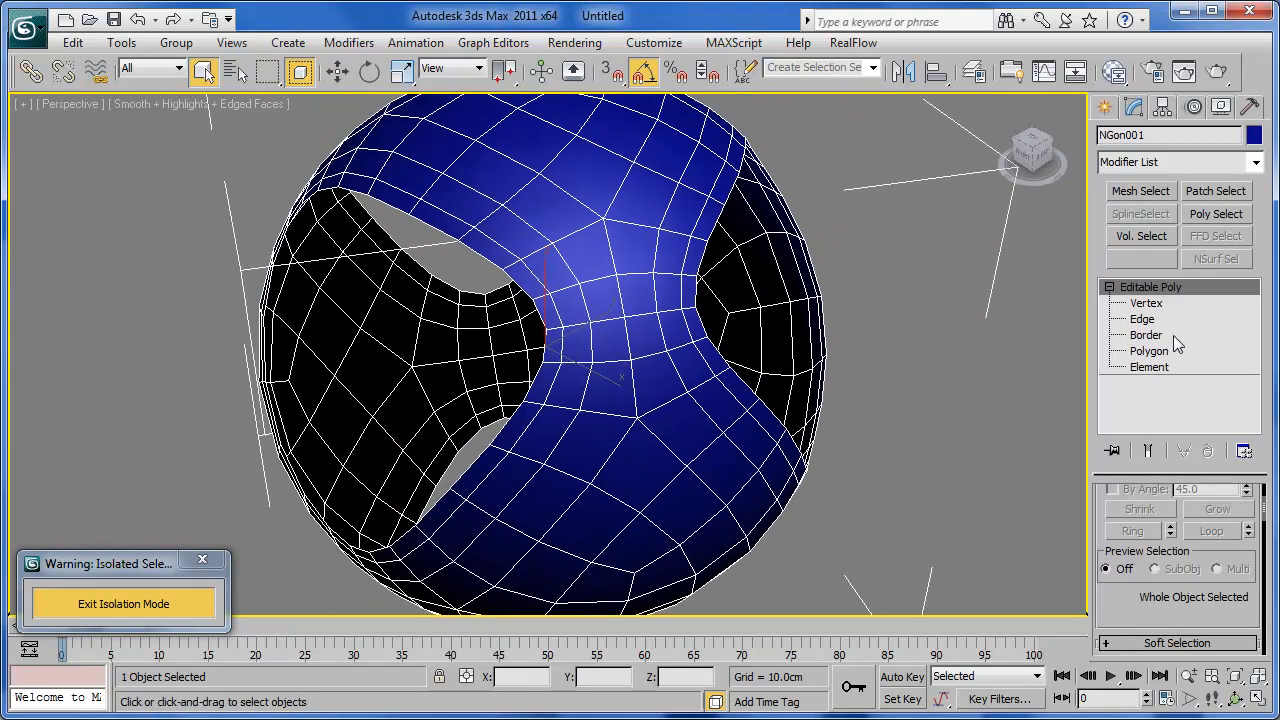
At Edge level, select two edges across a narrow bridge between the frame's openings and expand them into a loop.
left_click(1142, 320)
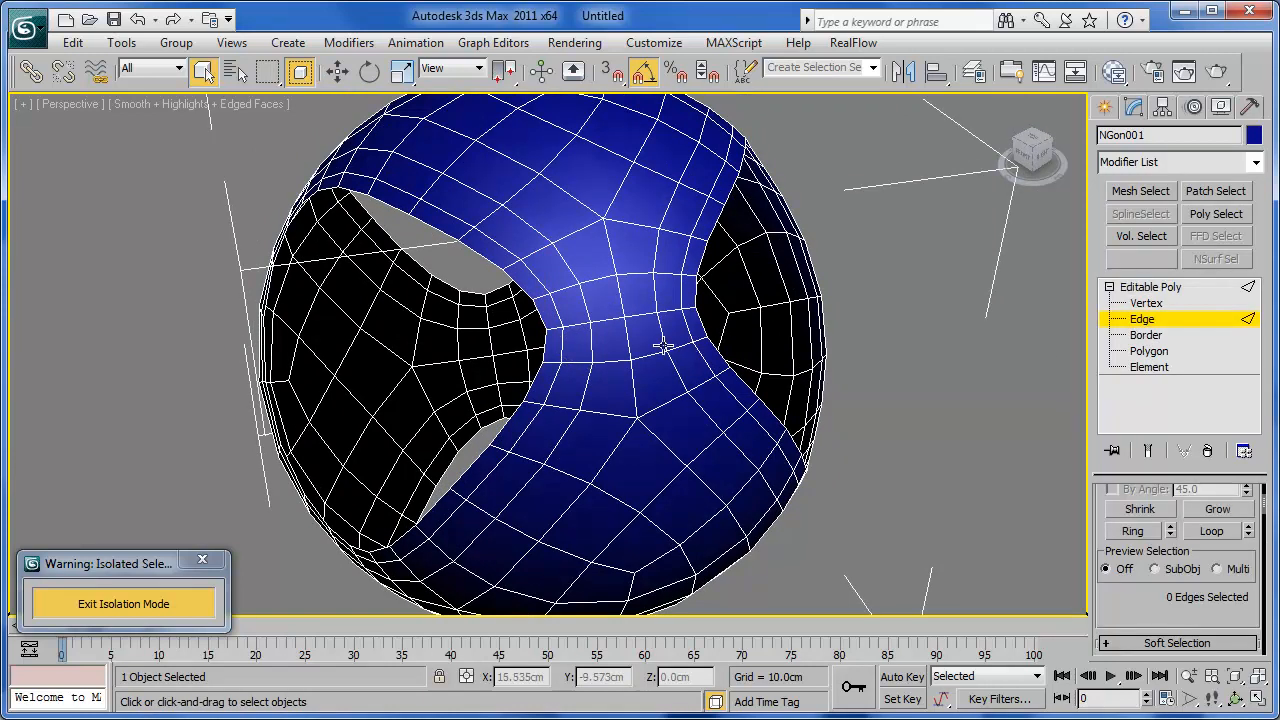
left_click(613, 320)
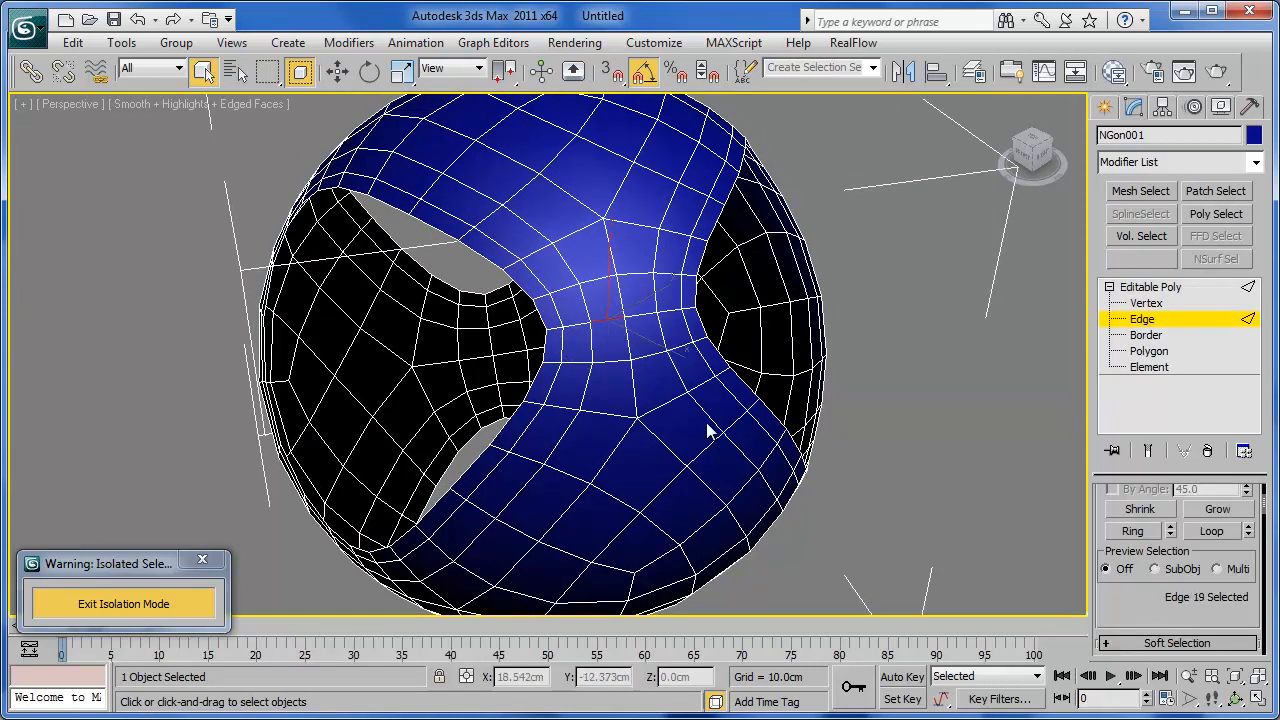
scroll(686, 420, "down", 5)
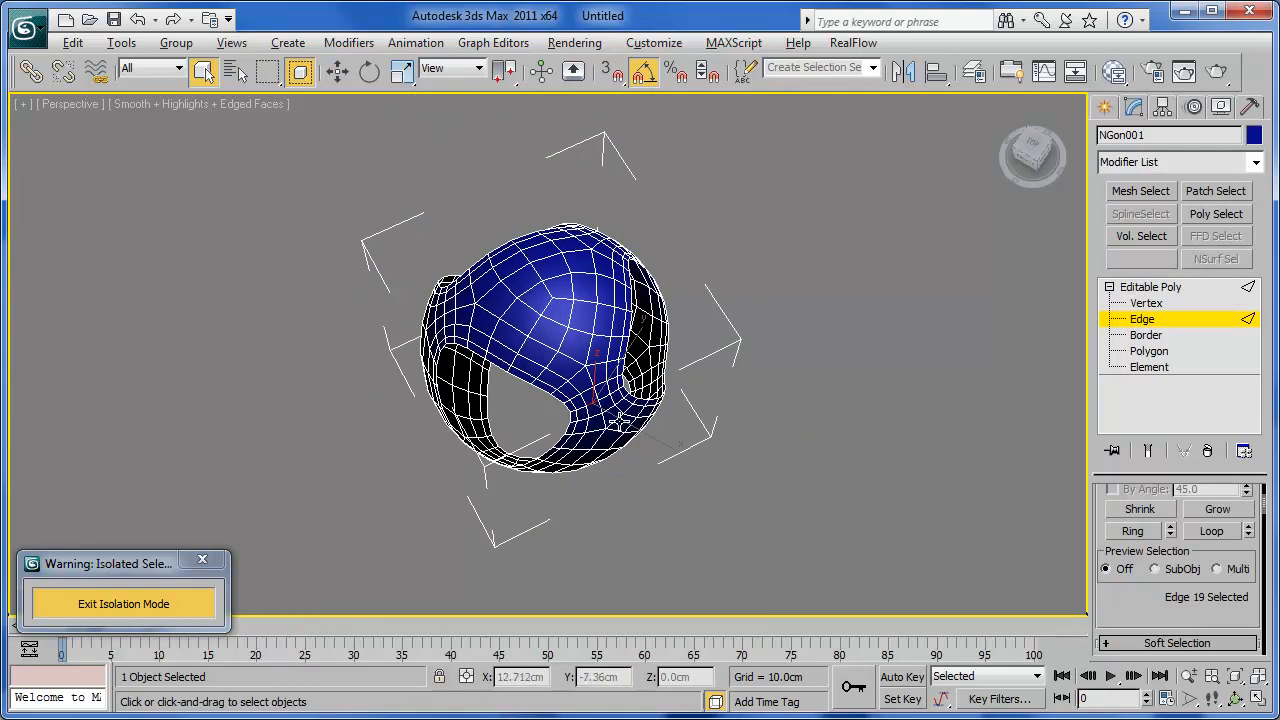
middle_click_drag(620, 425, 598, 287, "alt")
middle_click_drag(578, 350, 622, 343, "alt")
scroll(622, 343, "up", 3)
scroll(622, 343, "up", 3)
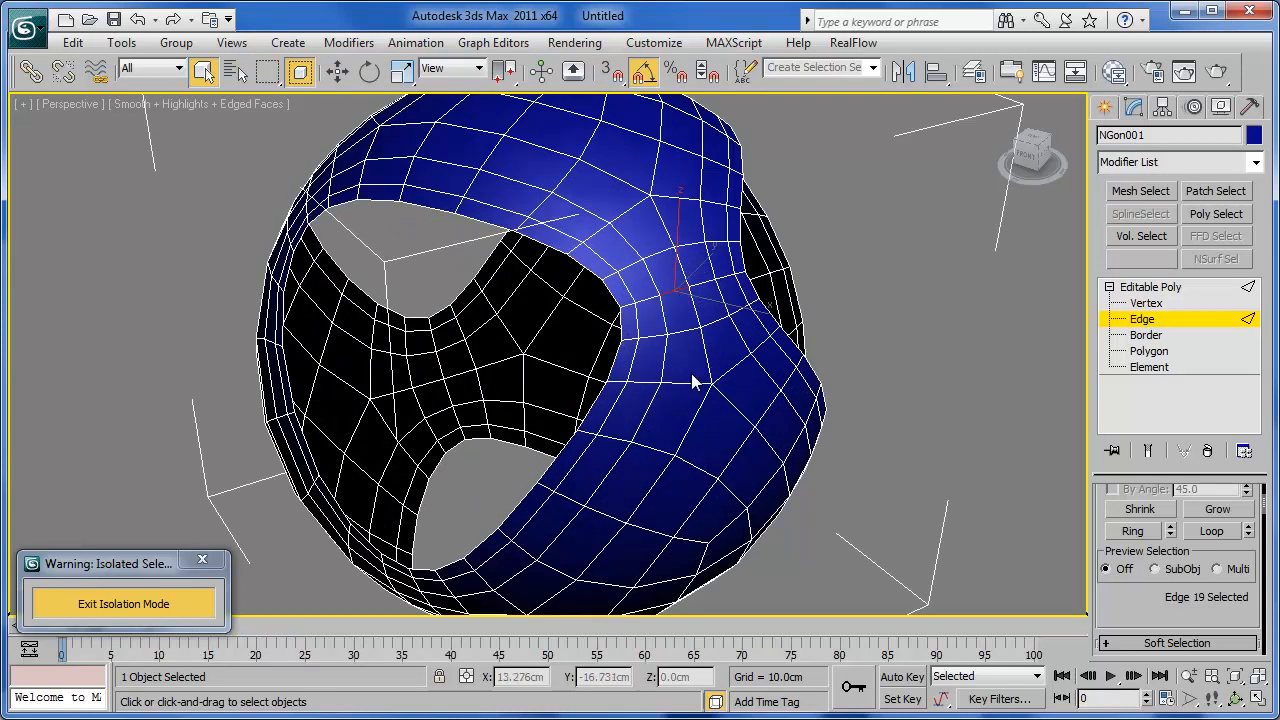
left_click(646, 290, "ctrl")
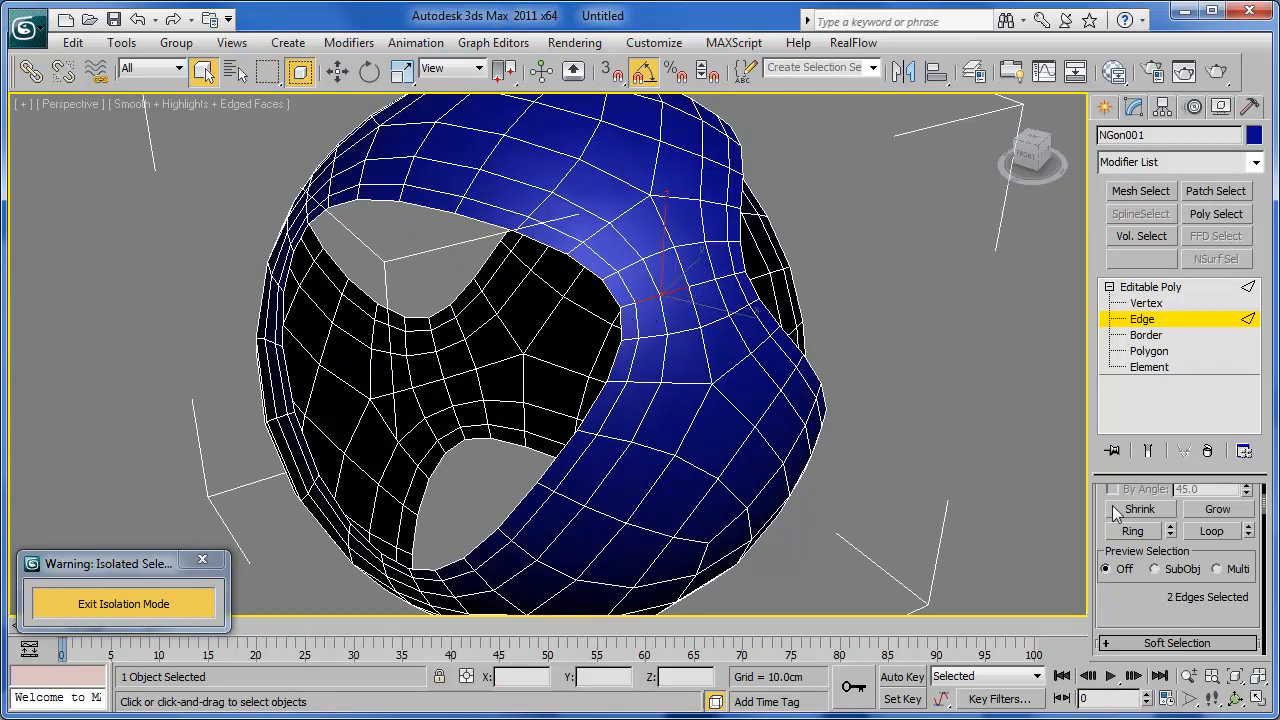
left_click(1218, 535)
Add an edge across another bridge of the frame to the selection and expand it into a loop.
middle_click_drag(900, 445, 660, 370, "alt")
middle_click_drag(907, 418, 729, 306, "alt")
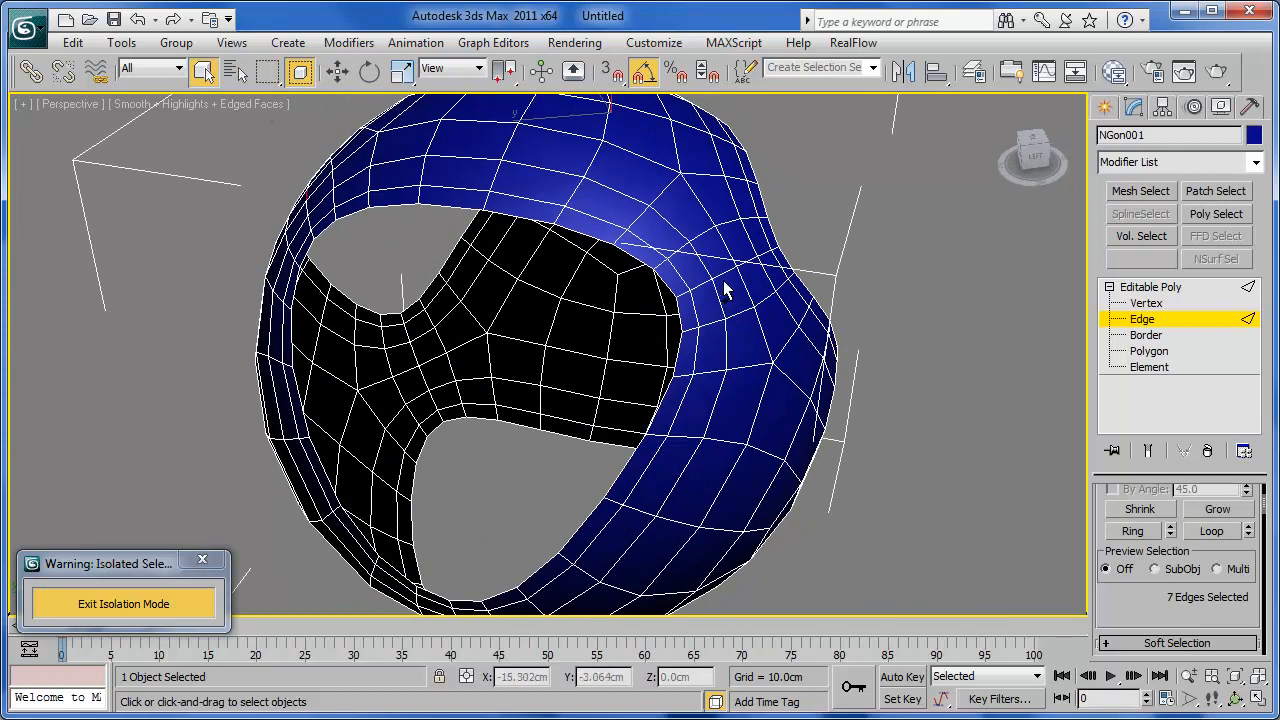
left_click(1212, 531)
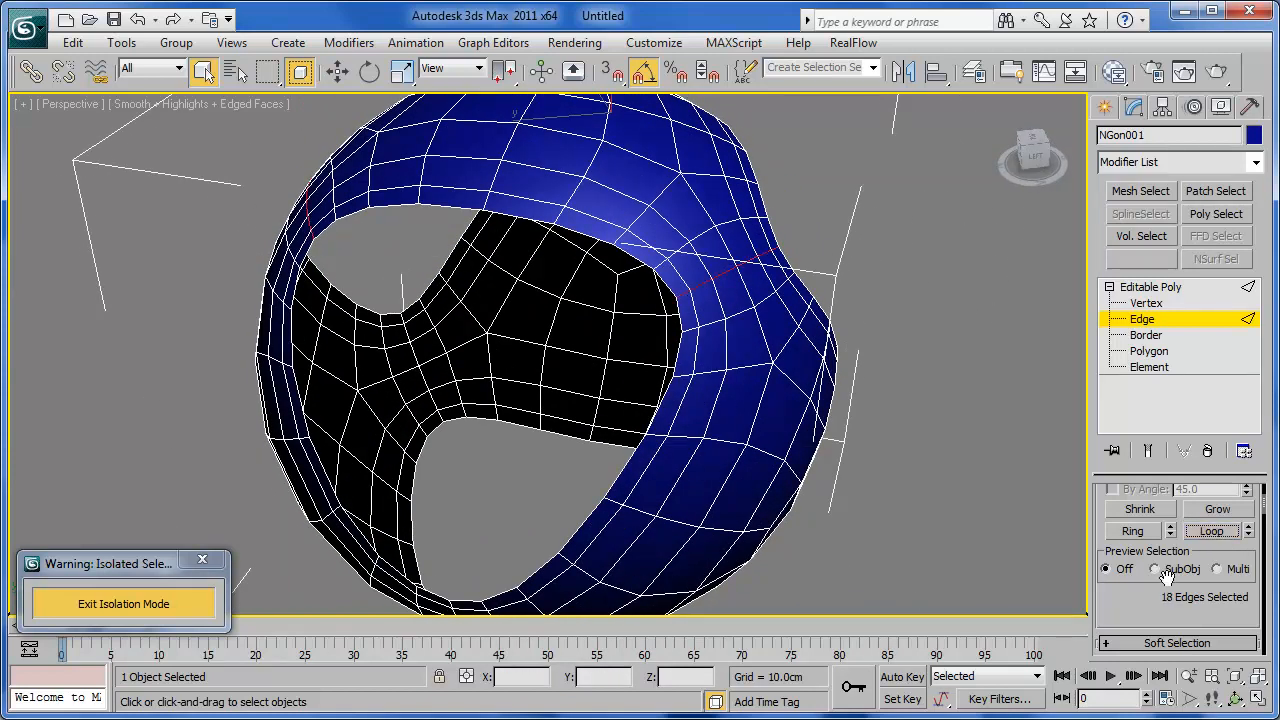
Add the edge loops across the remaining bridges to the selection and split the frame along all selected edges.
middle_click_drag(907, 538, 889, 457, "alt")
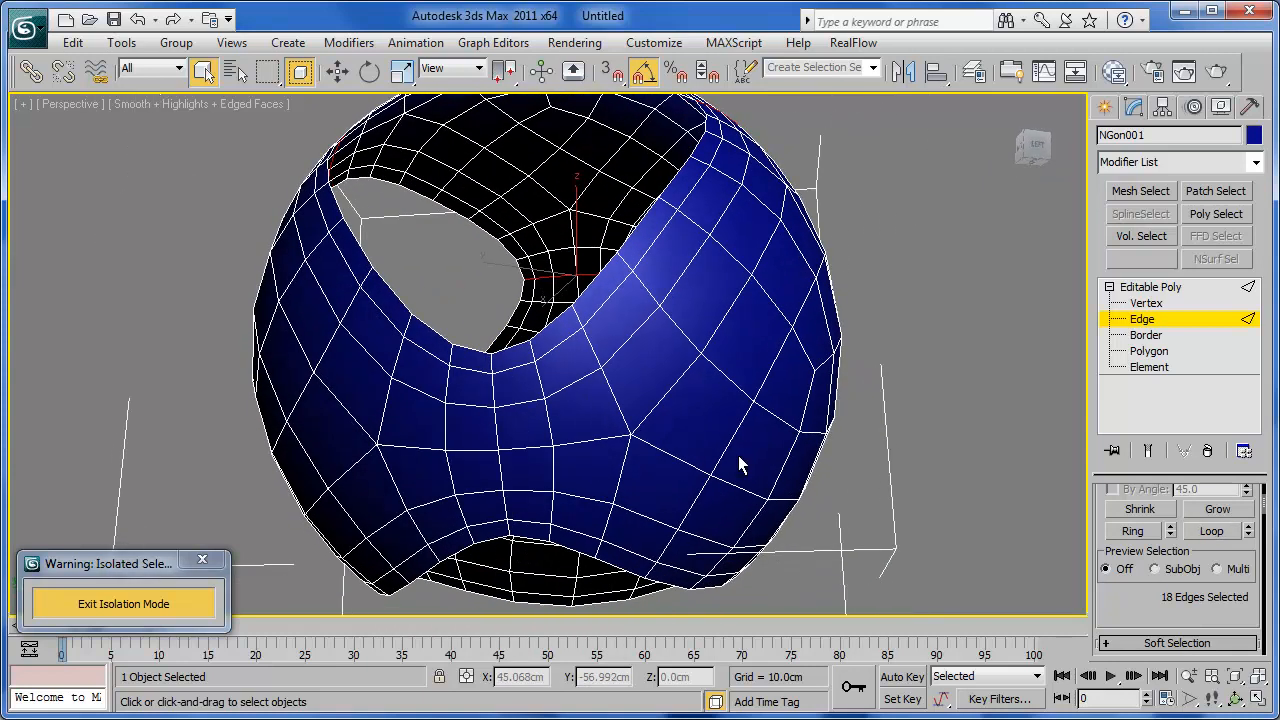
left_click(498, 432, "ctrl")
middle_click_drag(951, 502, 695, 453, "alt")
middle_click_drag(1009, 489, 781, 468, "alt")
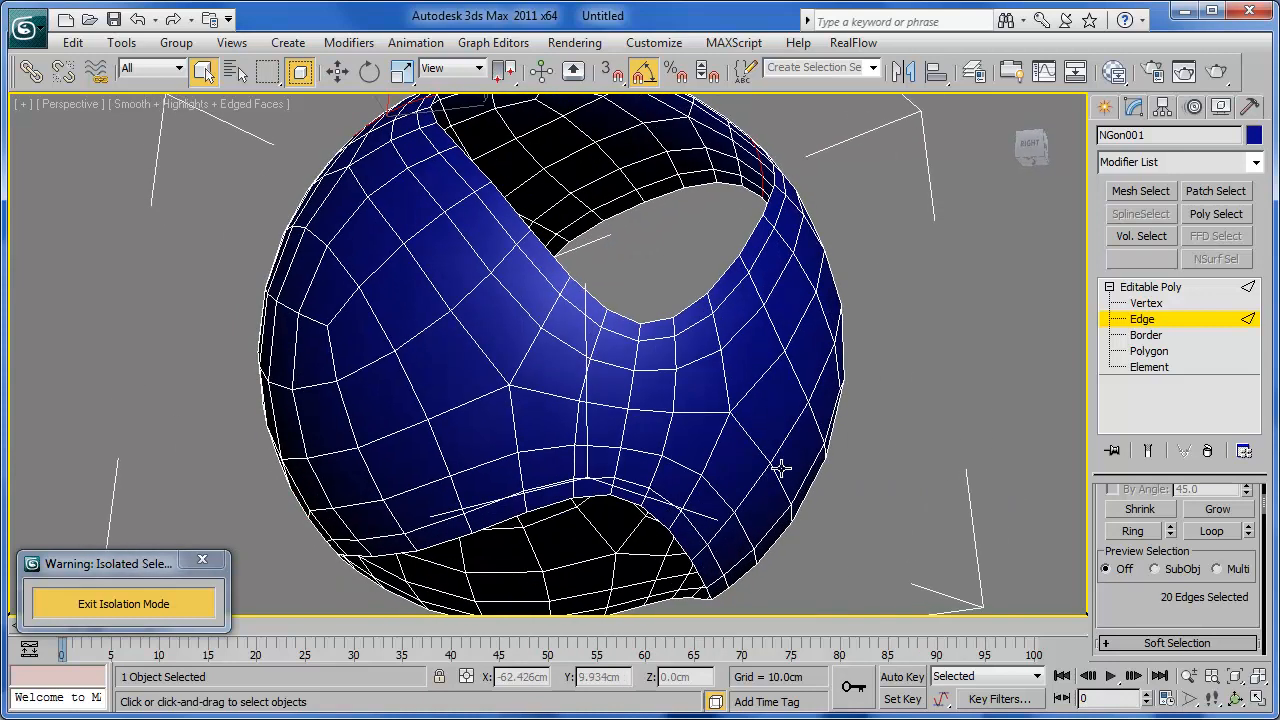
left_click(630, 390, "ctrl")
left_click(1210, 533)
middle_click_drag(757, 368, 751, 486, "alt")
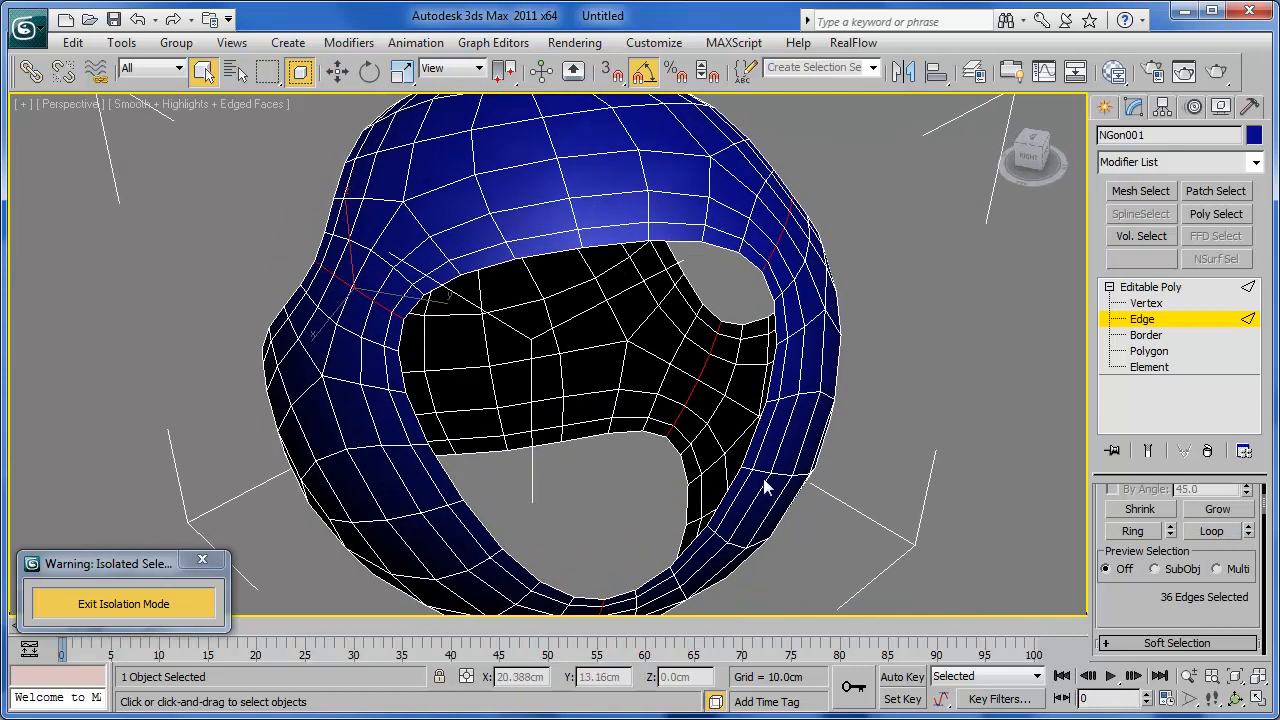
scroll(1230, 585, "down", 3)
left_click(1212, 600)
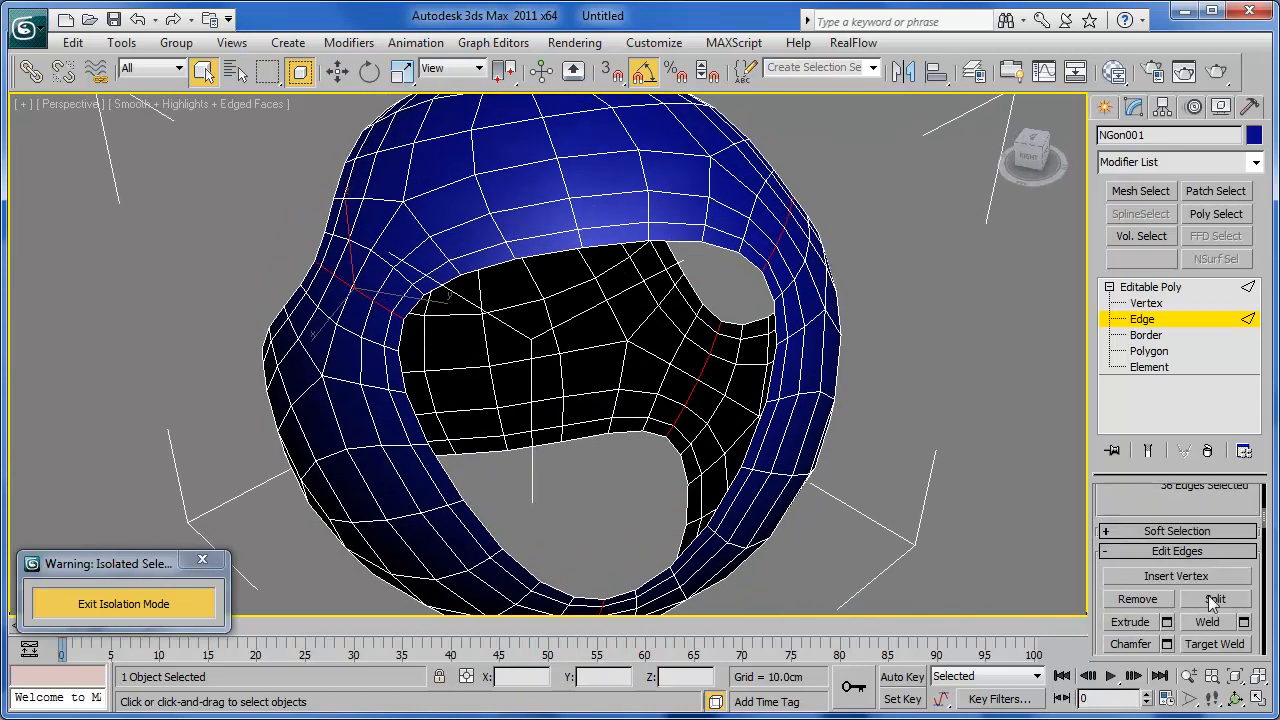
Check at Element level that the frame's pieces are separated by selecting them, clear the selection and return to object level.
left_click(1148, 367)
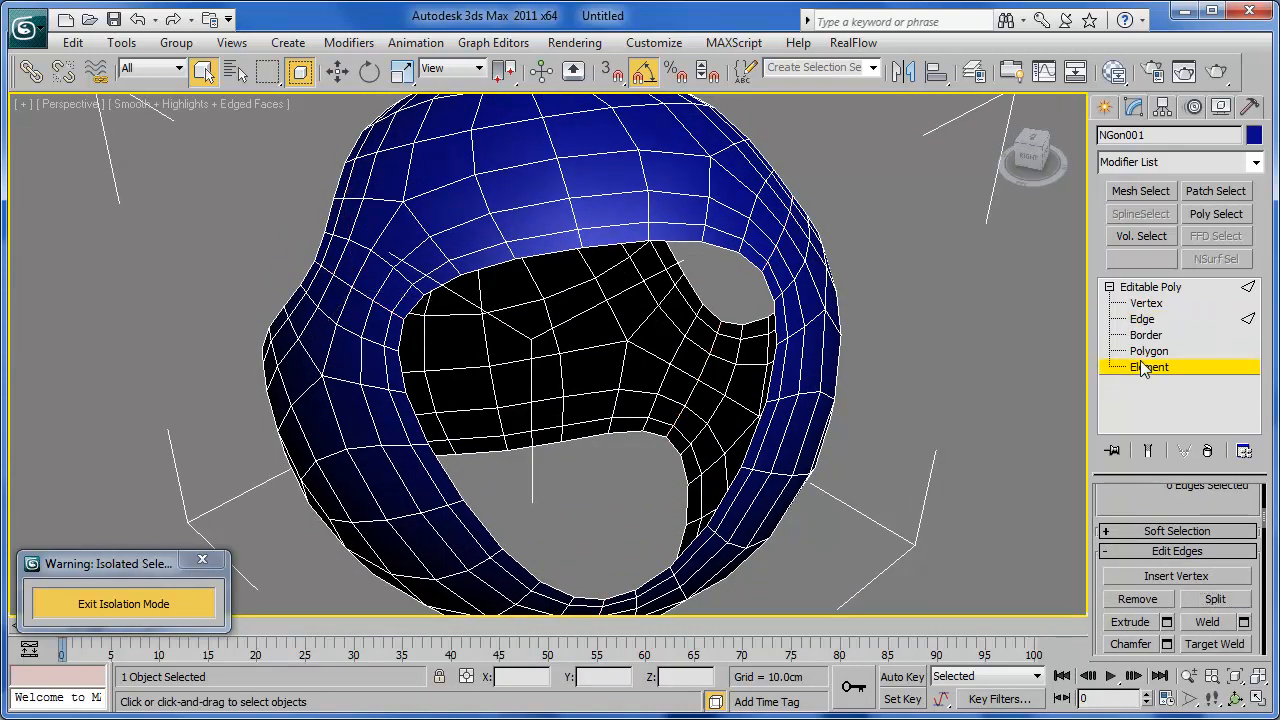
left_click(547, 194)
middle_click_drag(547, 194, 724, 292, "alt")
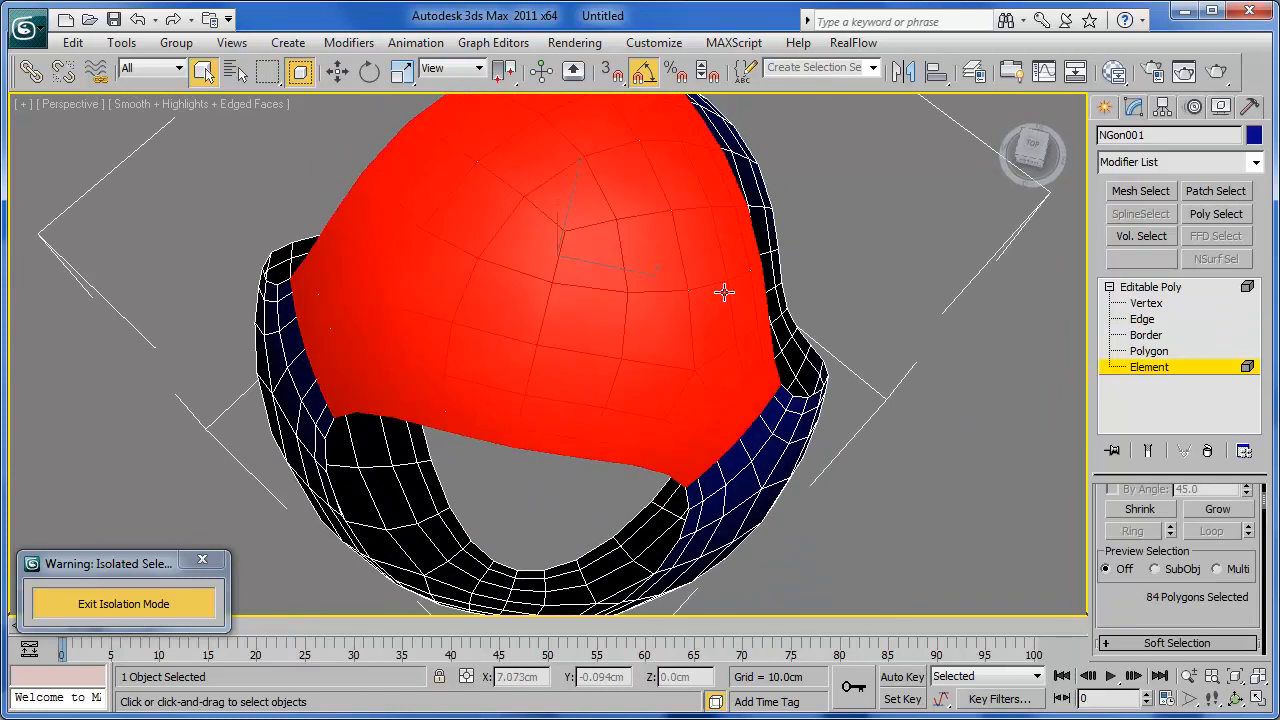
middle_click_drag(650, 348, 603, 264, "alt")
left_click(634, 421, "ctrl")
middle_click_drag(629, 414, 777, 380, "alt")
left_click(493, 411, "ctrl")
left_click(841, 444)
left_click(565, 439)
middle_click_drag(569, 440, 646, 416, "alt")
left_click(646, 416)
left_click(874, 396)
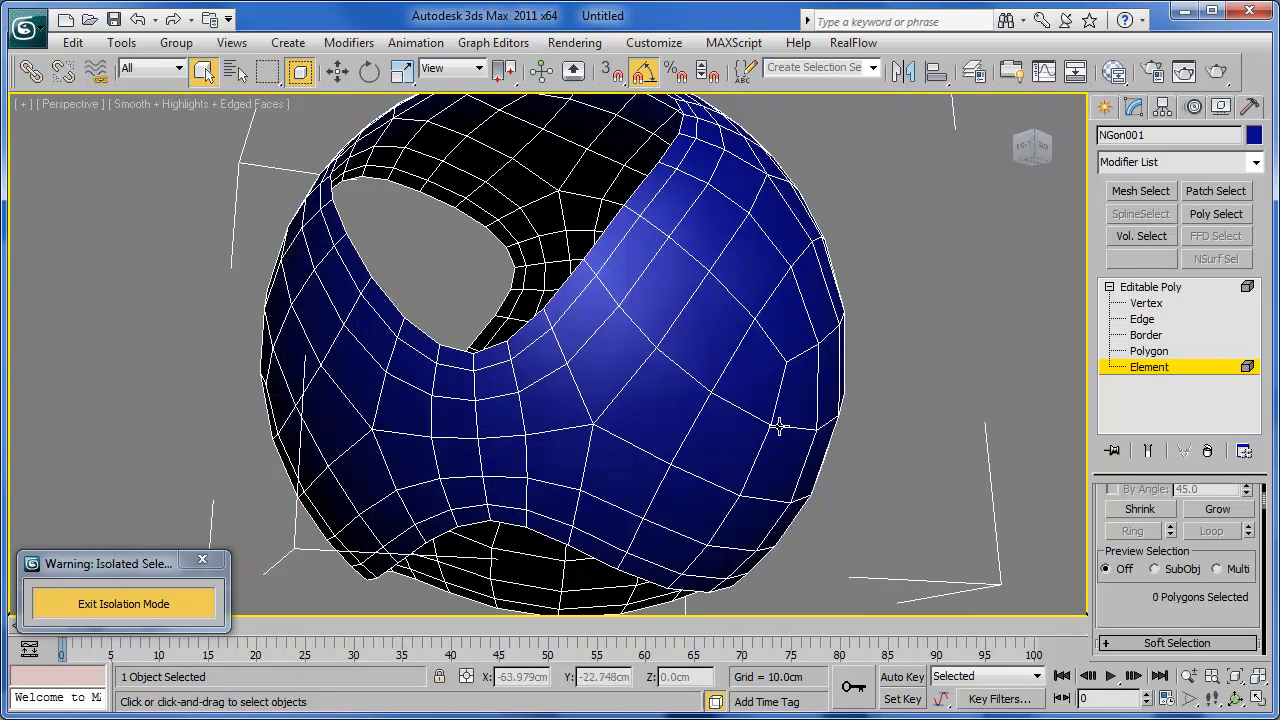
left_click(1149, 290)
Apply a Shell modifier to the split sphere frame.
middle_click_drag(760, 360, 778, 433, "alt")
middle_click_drag(660, 374, 728, 371)
scroll(707, 394, "down", 3)
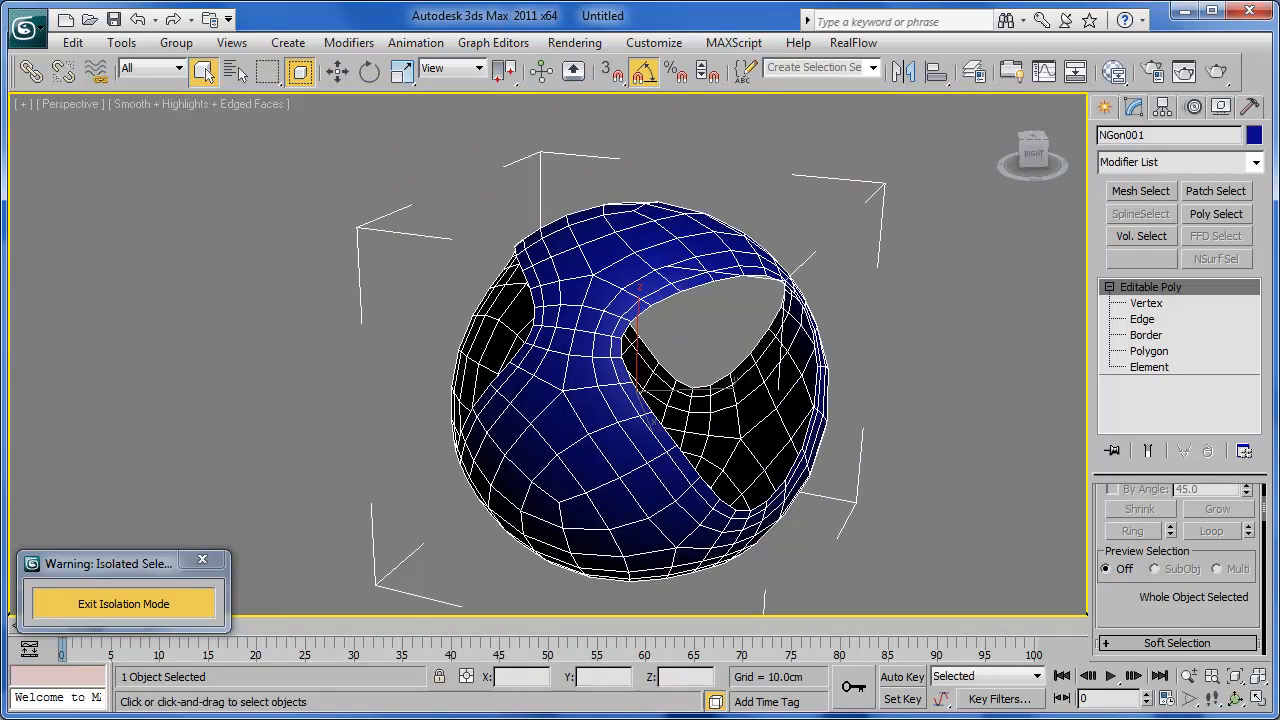
left_click(1257, 163)
scroll(1168, 400, "down", 15)
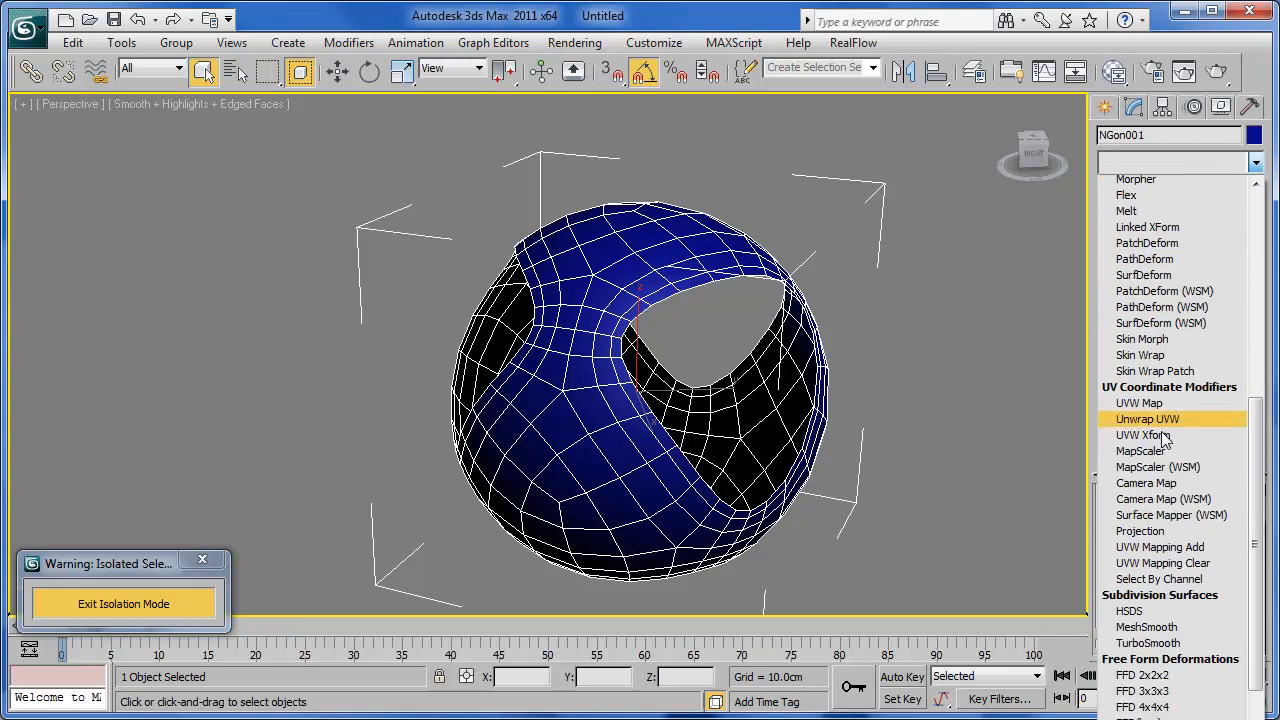
scroll(1168, 400, "down", 8)
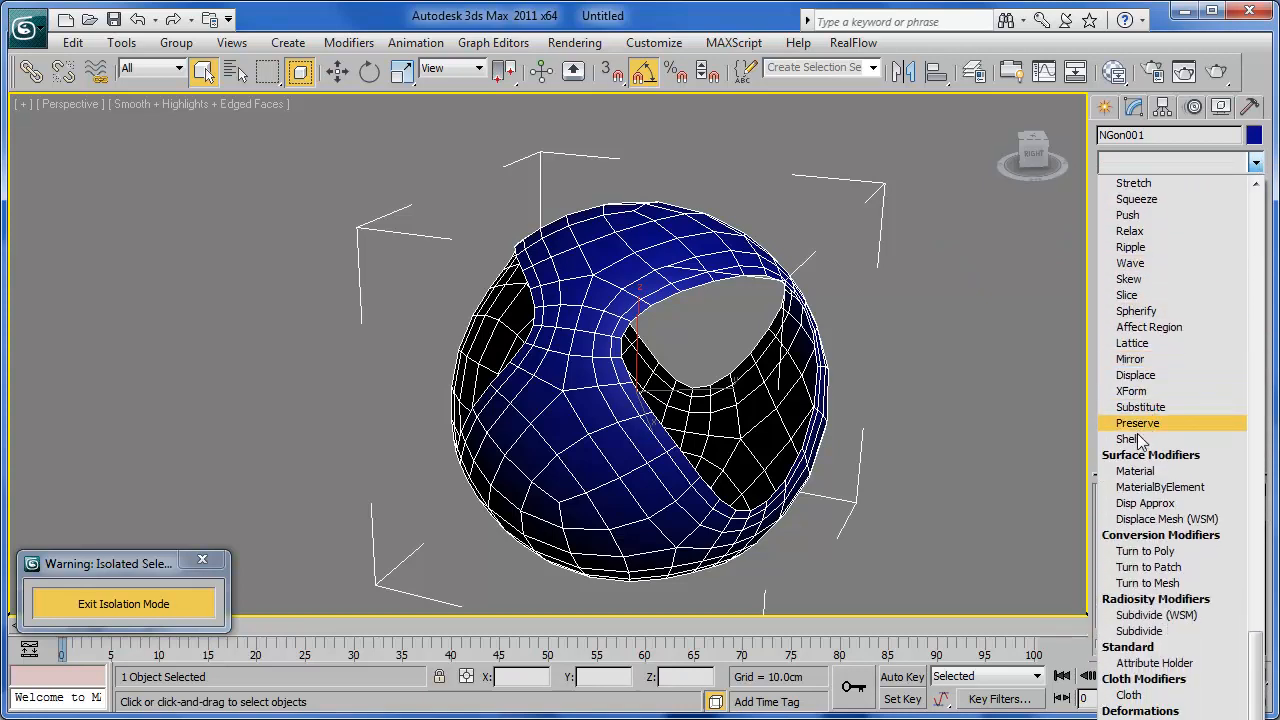
left_click(1130, 439)
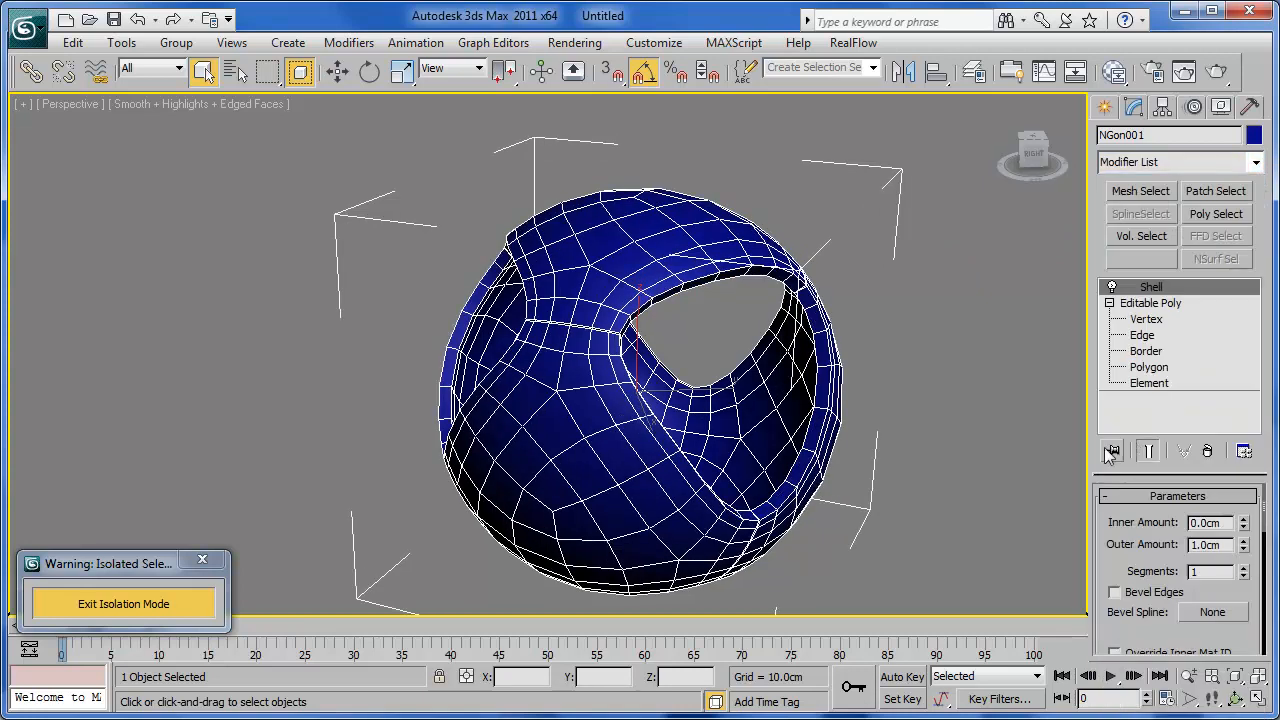
Set the Shell's Inner Amount to 0.8 cm and its Outer Amount to 0 cm.
double_click(1229, 527)
type(".8")
key("Return")
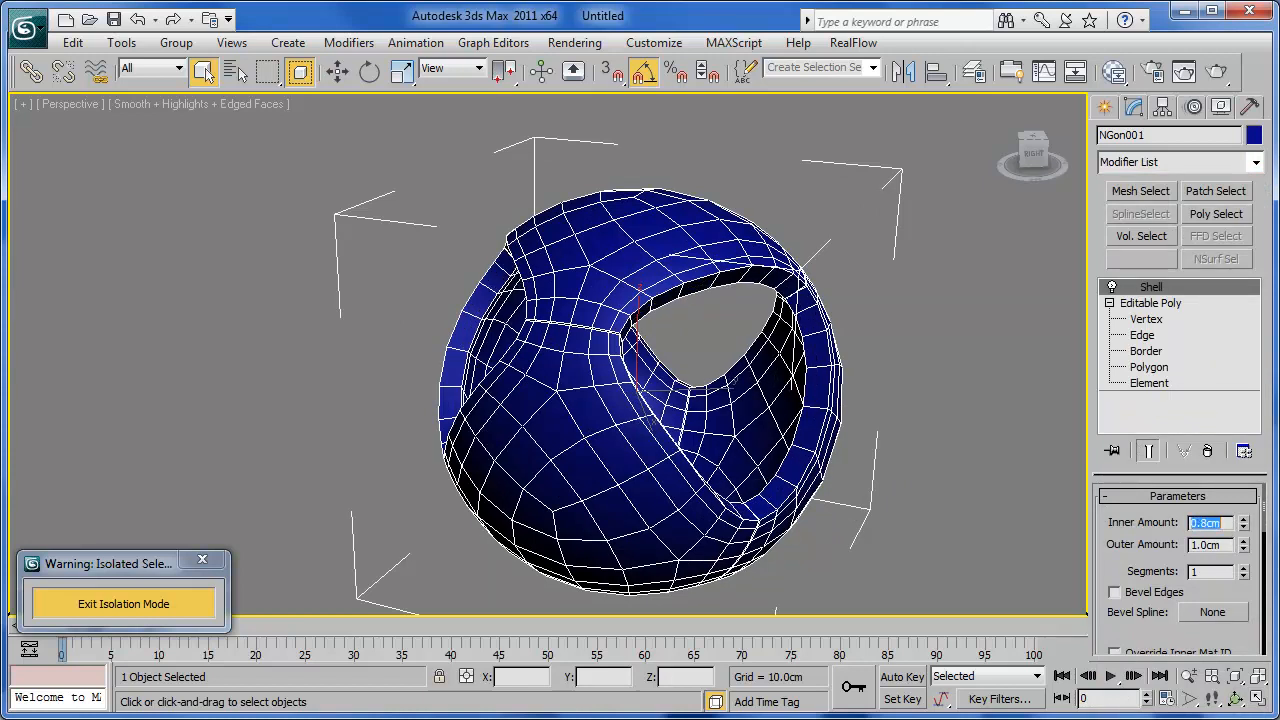
double_click(1197, 545)
type("0")
key("Return")
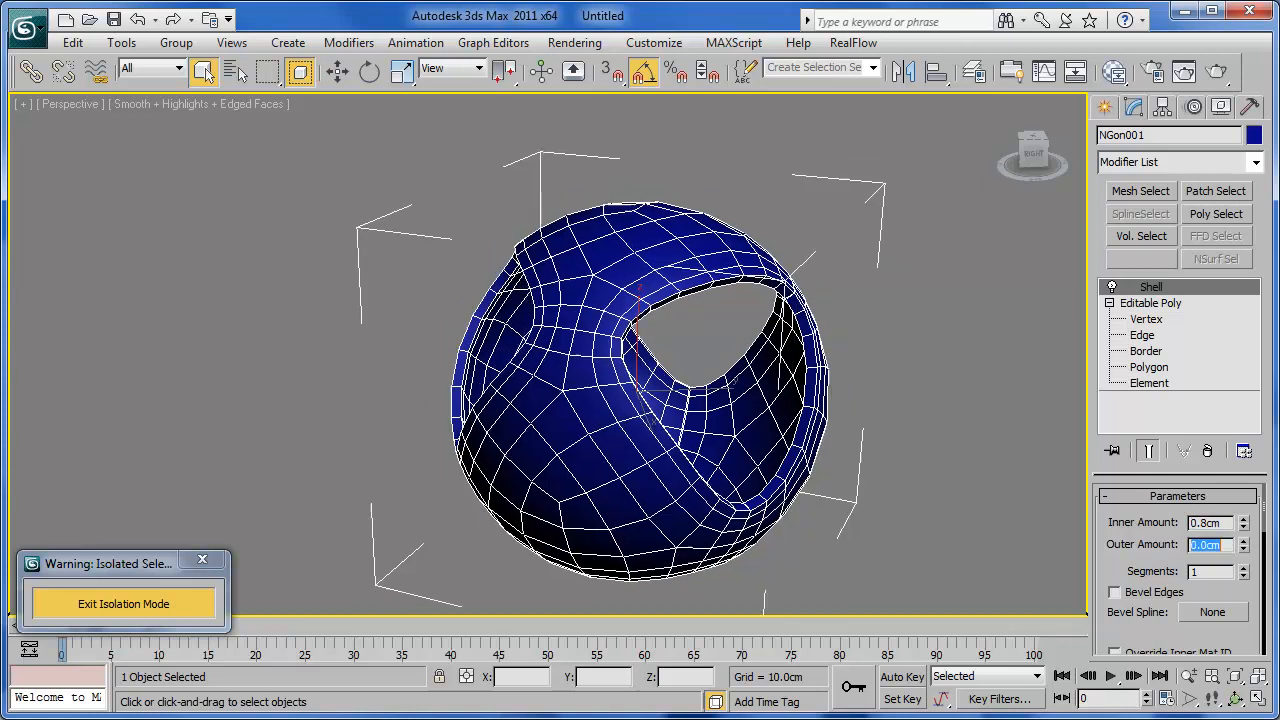
Collapse the frame's entire modifier stack, including the Shell, and accept the warning.
middle_click_drag(600, 300, 650, 257, "alt")
scroll(603, 283, "up", 3)
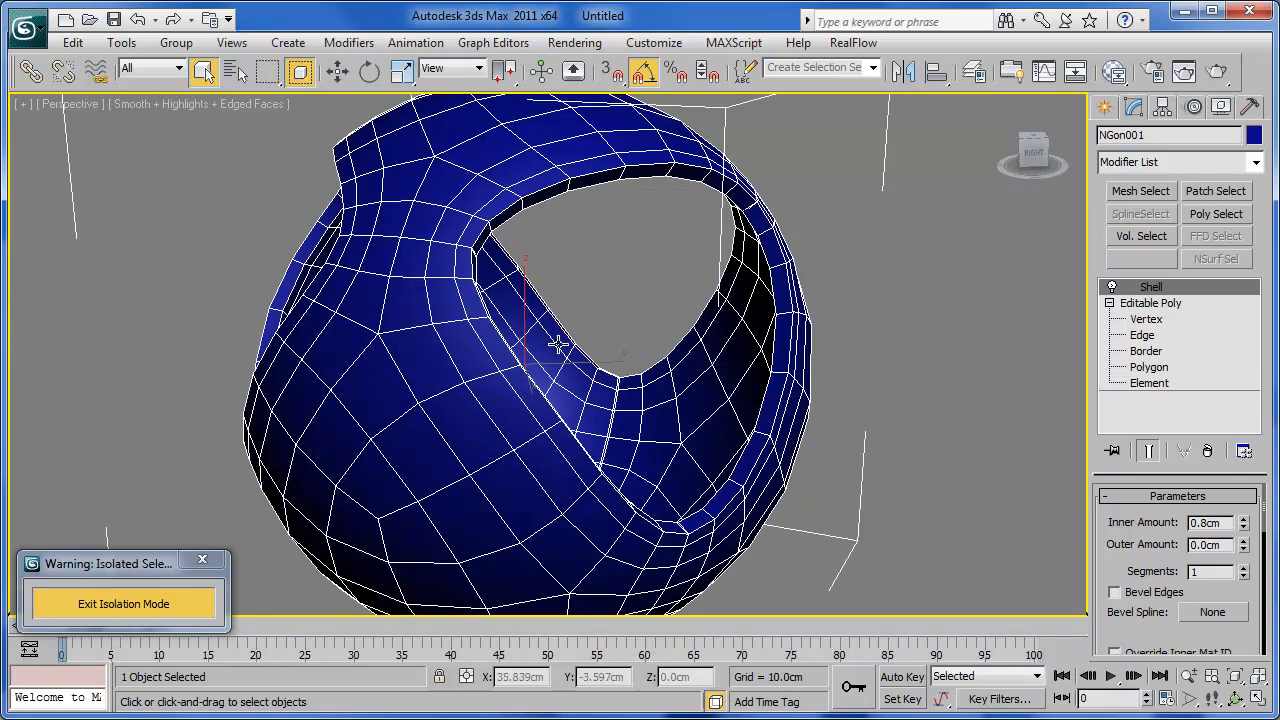
right_click(1176, 290)
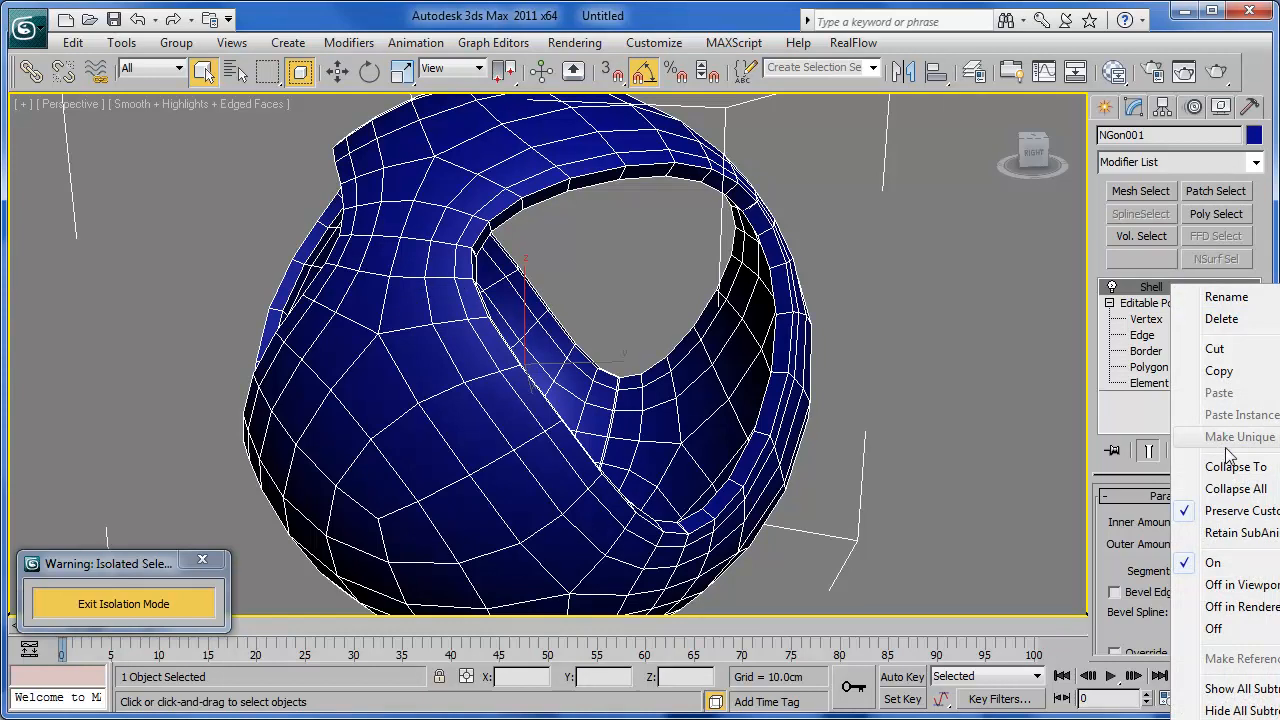
left_click(1236, 489)
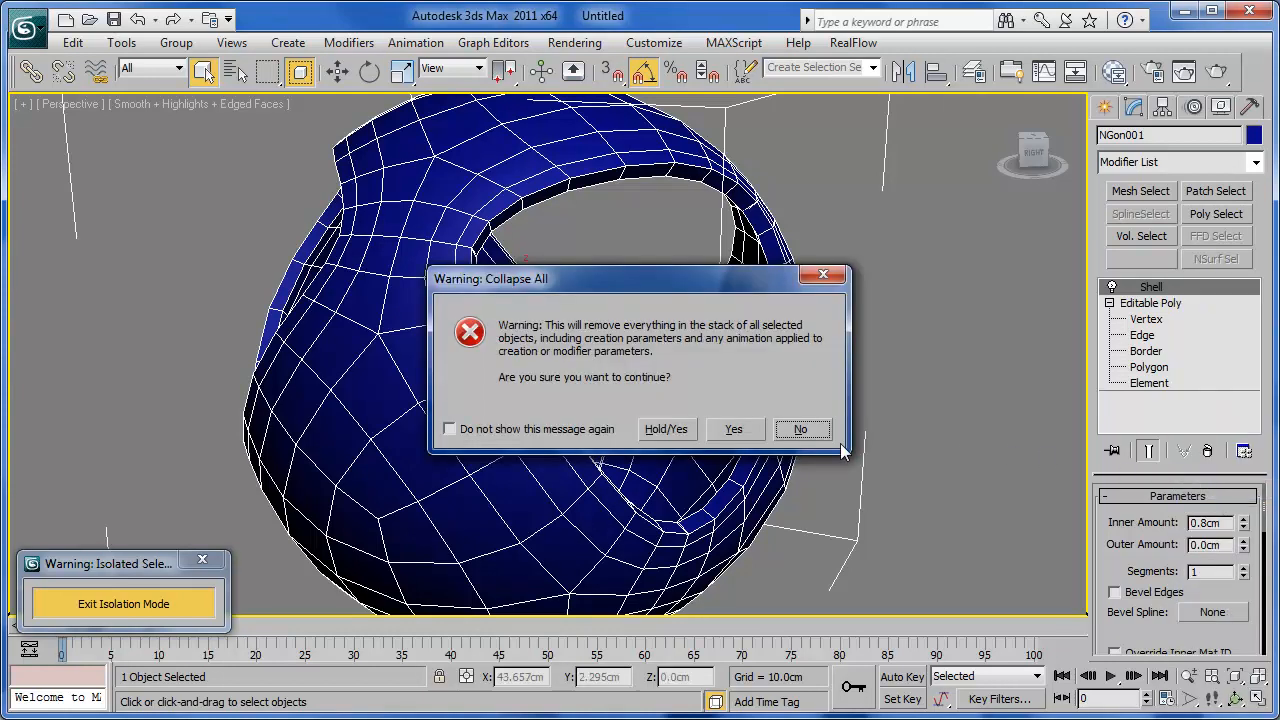
left_click(737, 430)
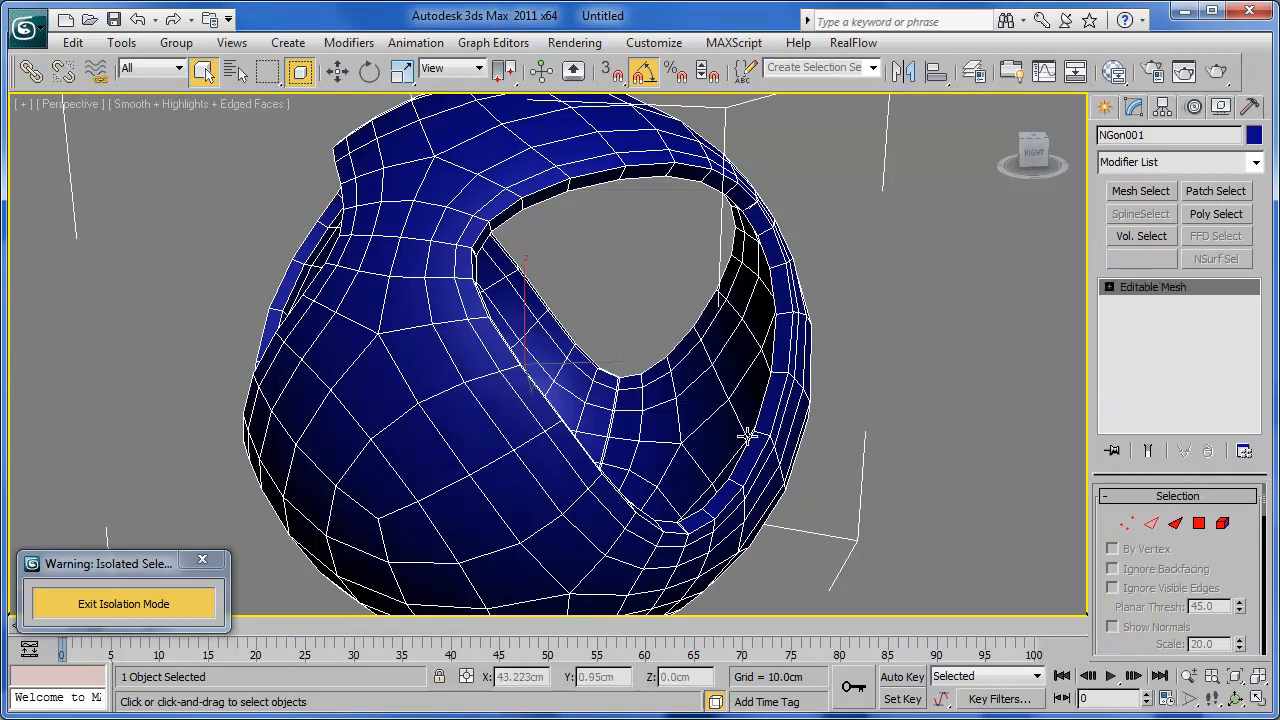
Convert the collapsed mesh to an Editable Poly and expand its list of sub-object levels.
right_click(1168, 286)
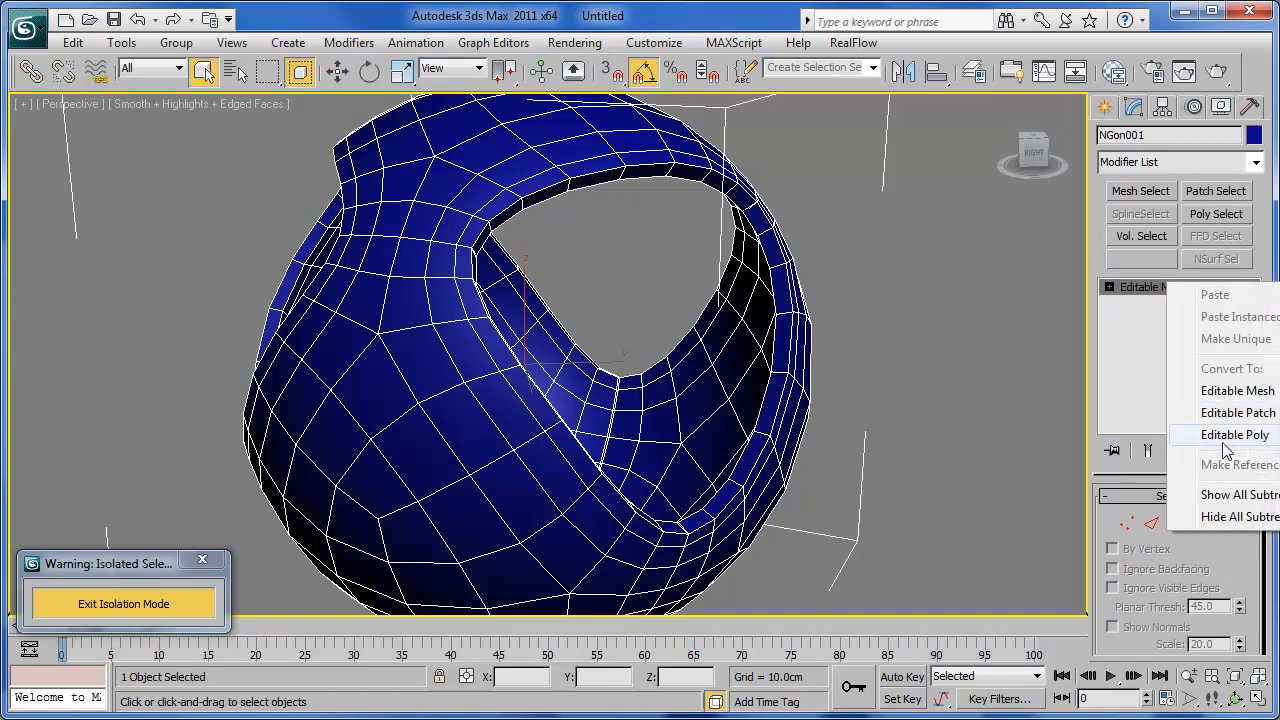
left_click(1234, 434)
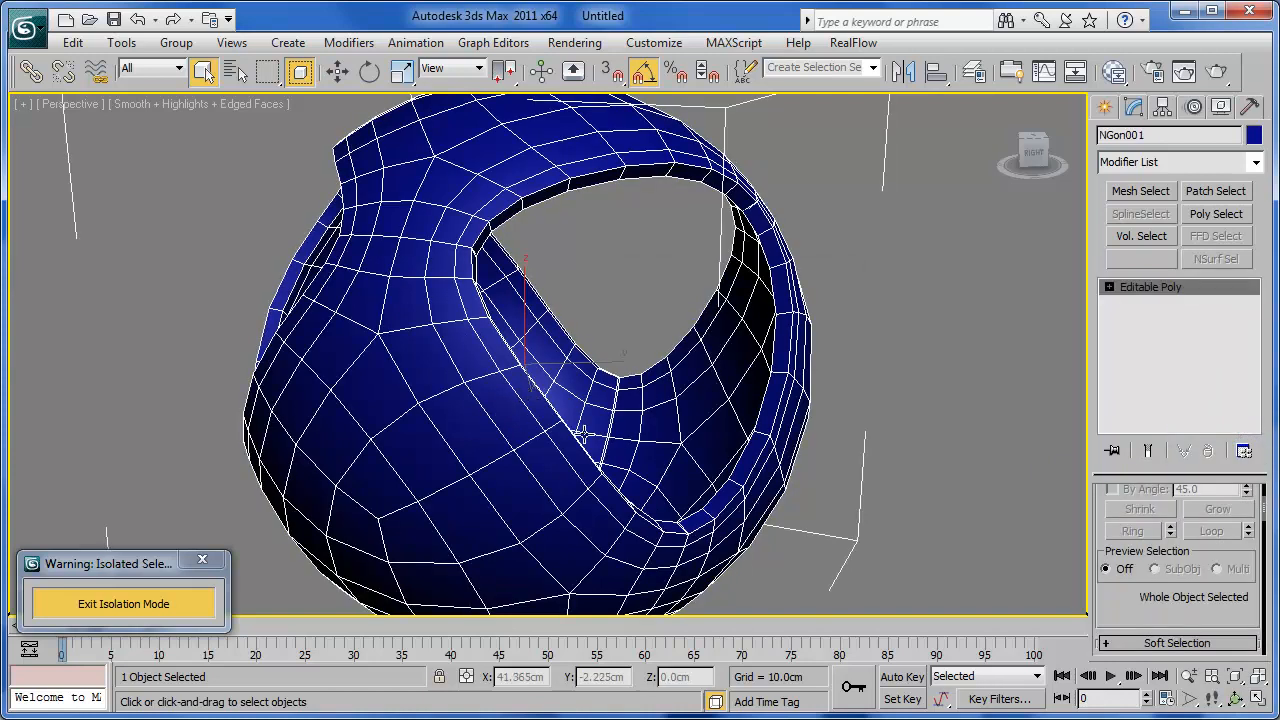
left_click(1109, 287)
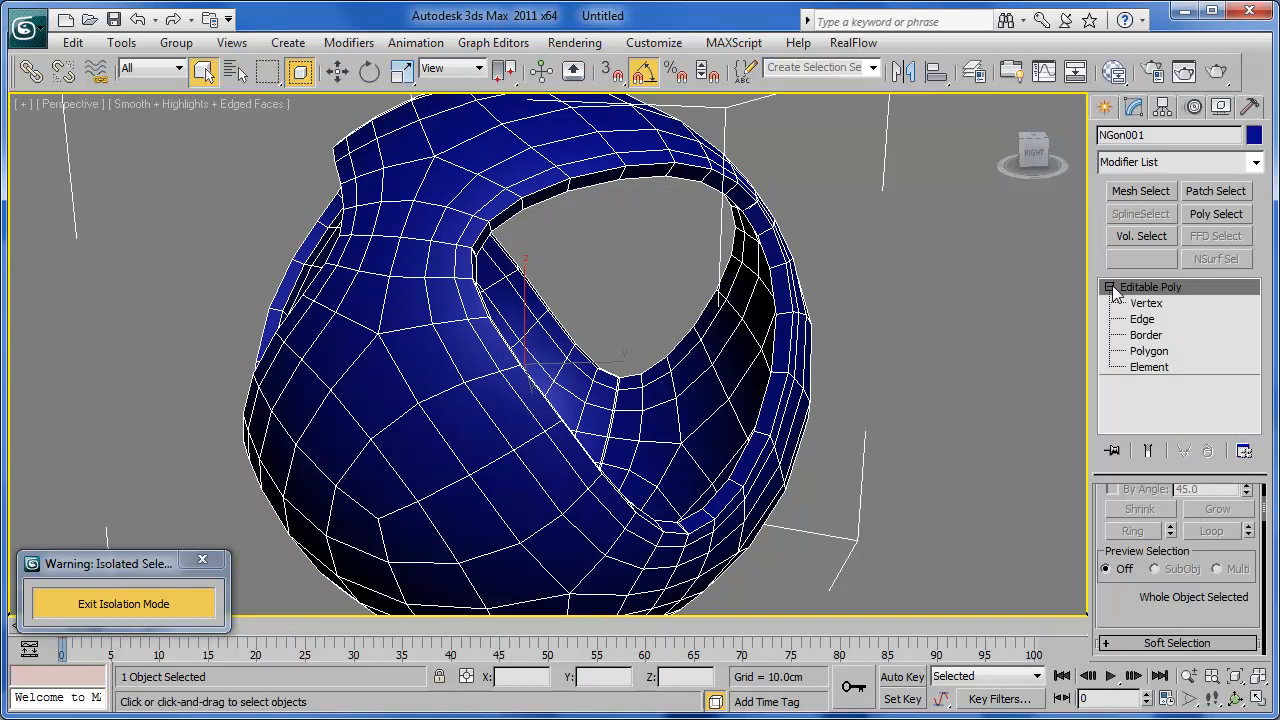
Select the inner surface polygons of all four frame pieces with By Angle set to 45, and delete them.
left_click(1149, 351)
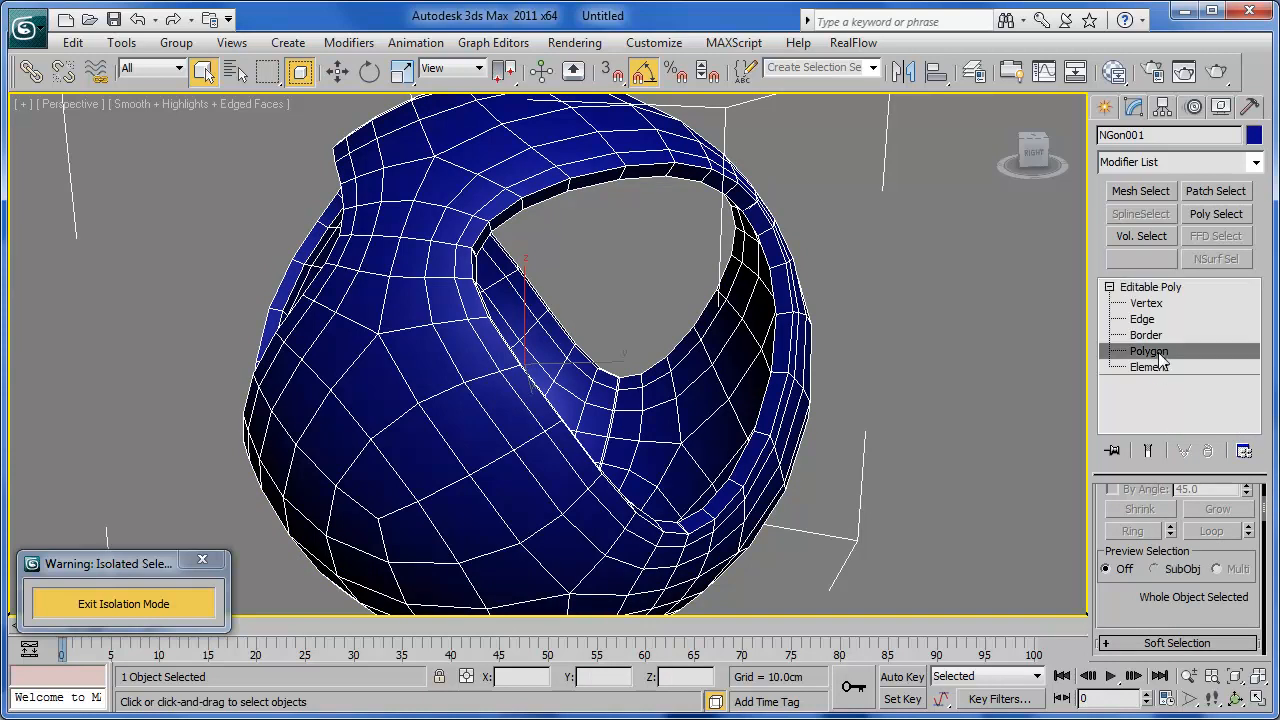
left_click(708, 411)
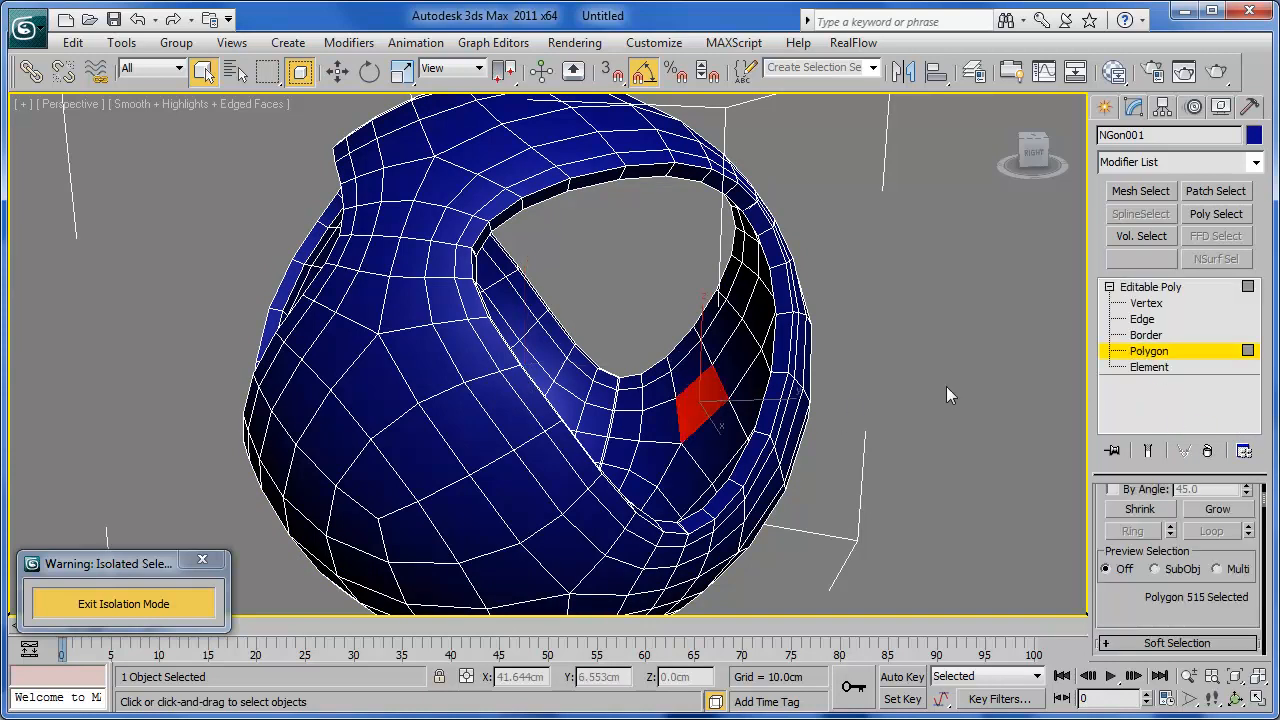
left_click(846, 397)
left_click_drag(1138, 574, 1132, 620)
left_click(740, 382)
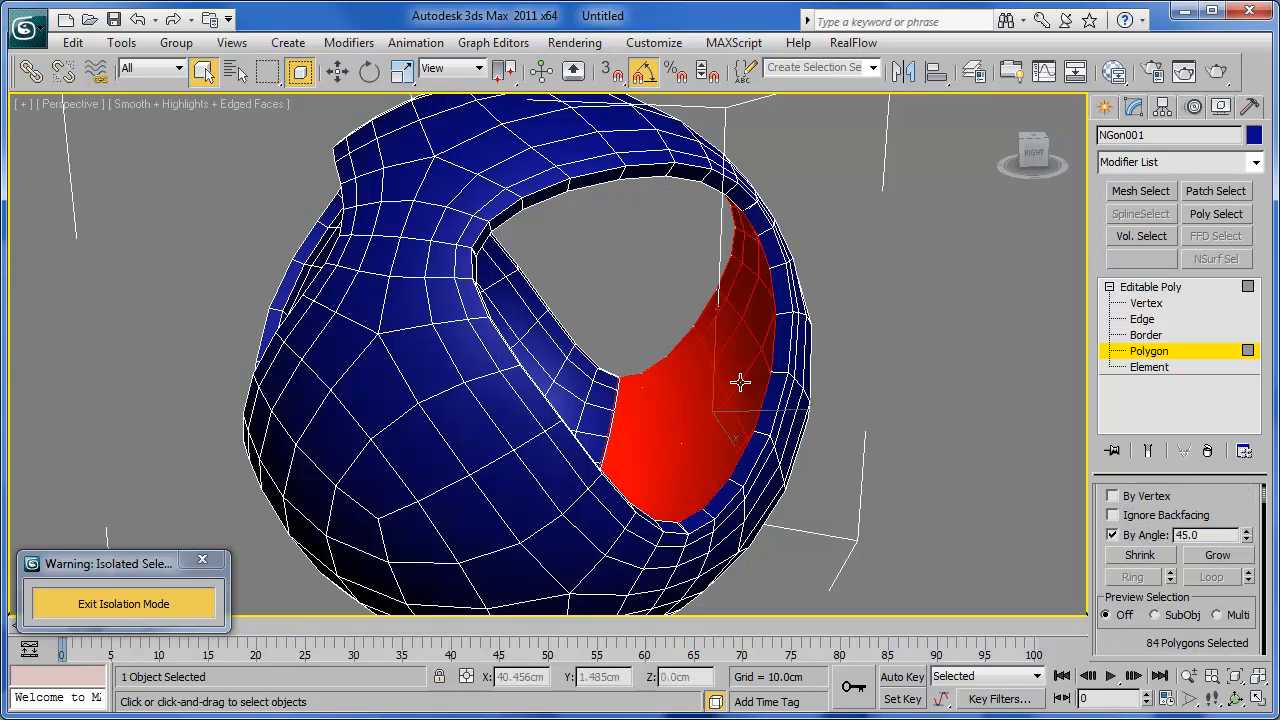
middle_click_drag(736, 389, 666, 409, "alt")
left_click(587, 375, "ctrl")
middle_click_drag(806, 386, 583, 386, "alt")
left_click(570, 366, "ctrl")
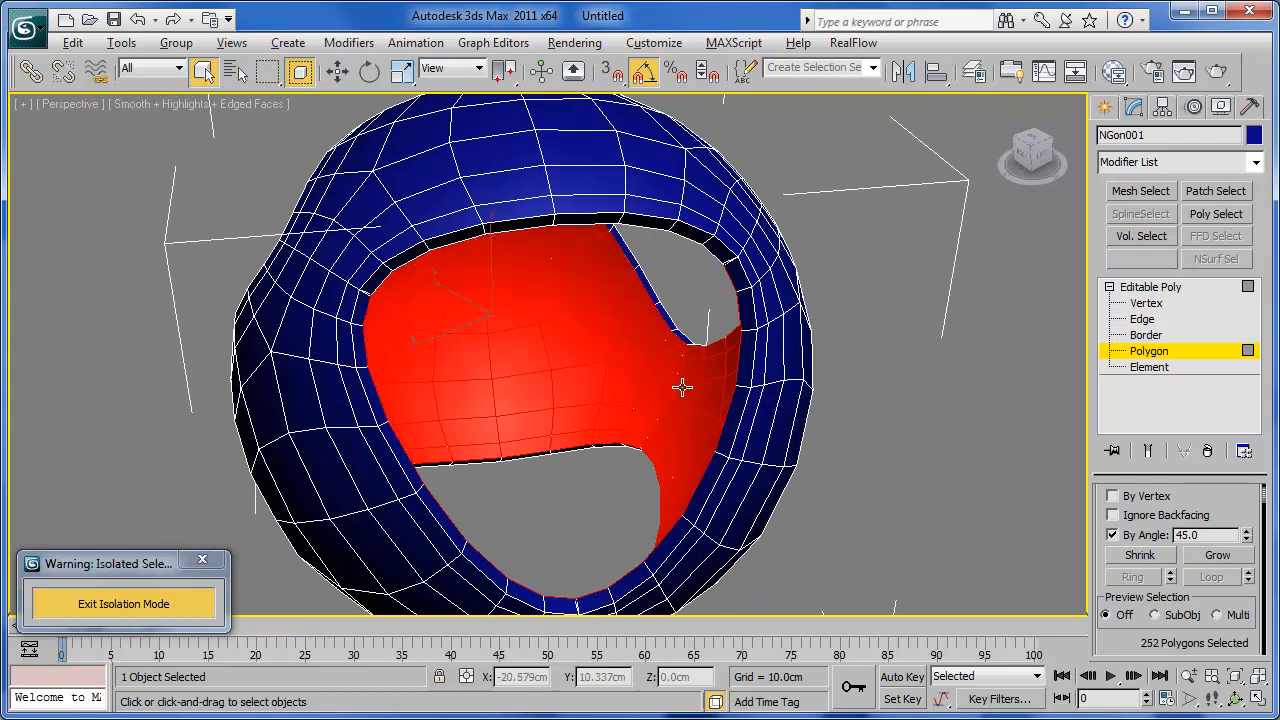
middle_click_drag(683, 383, 697, 291, "alt")
left_click(585, 185, "ctrl")
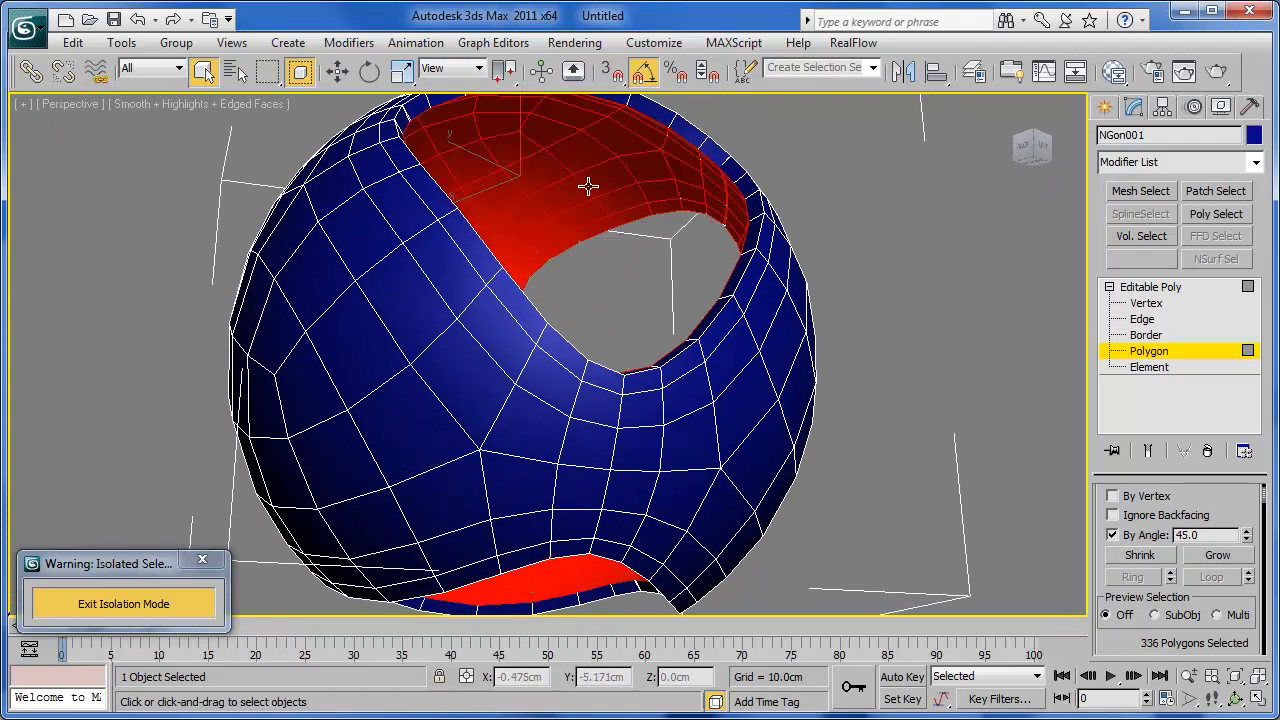
key("ctrl+d")
Check at Element level that the frame pieces are separate along the seam, and leave the sub-object mode.
middle_click_drag(588, 188, 669, 291, "alt")
scroll(782, 344, "up", 4)
middle_click_drag(758, 335, 700, 264, "alt")
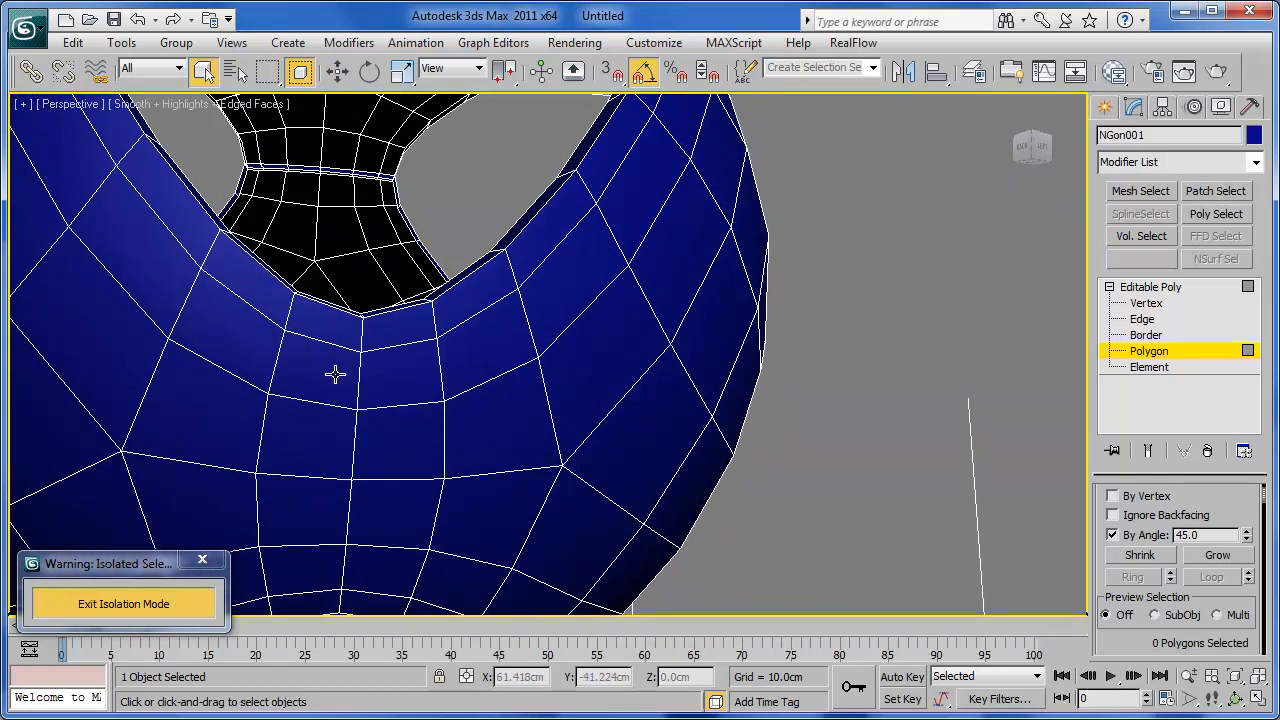
left_click(1148, 367)
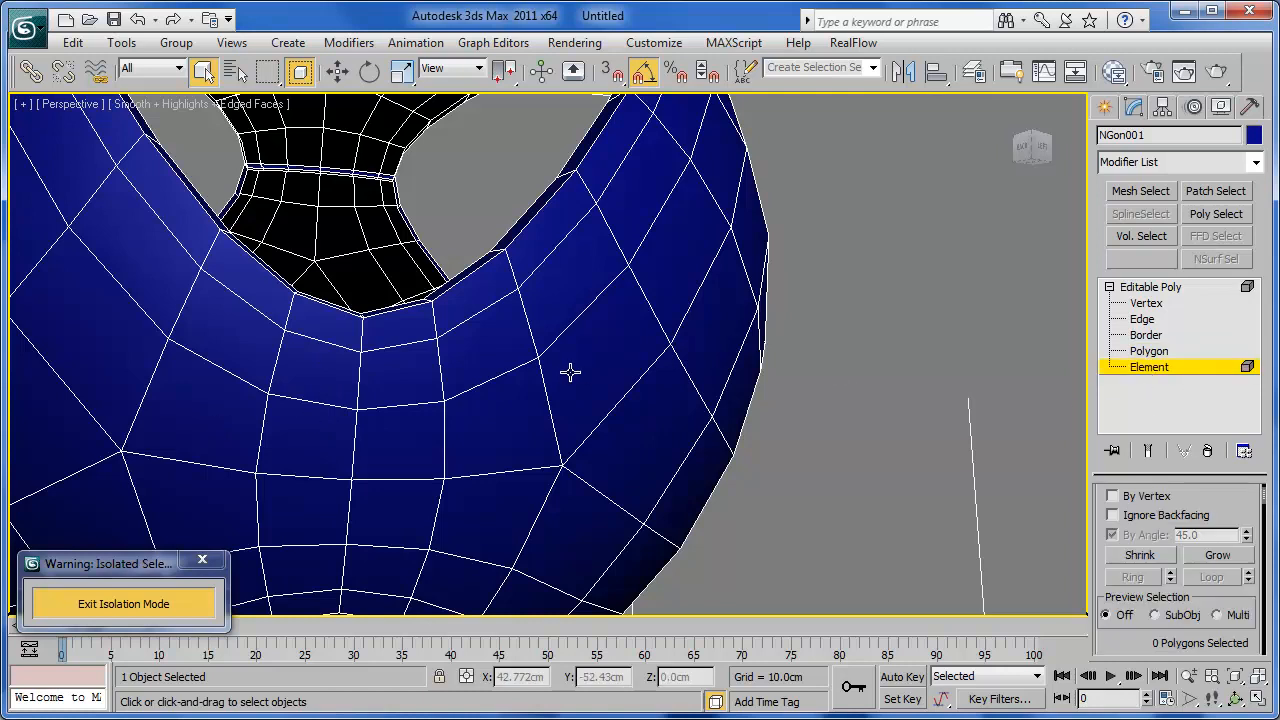
left_click(507, 374)
left_click(255, 383)
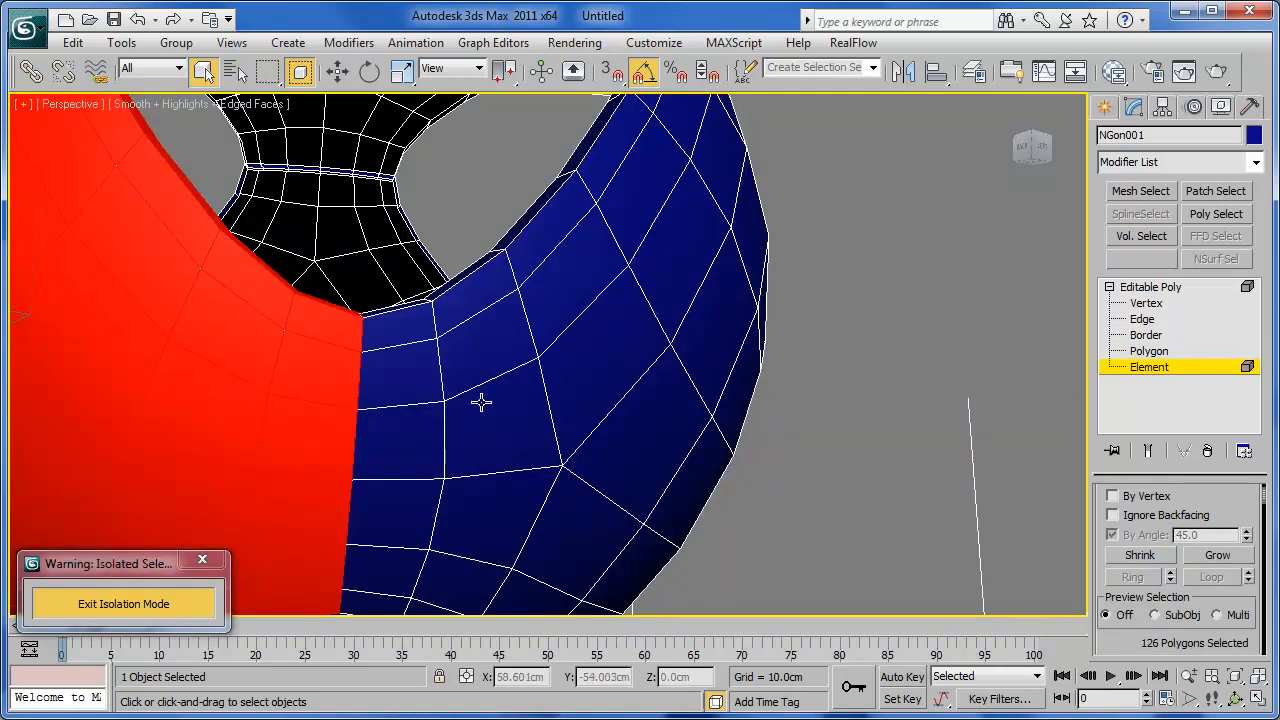
left_click(1181, 290)
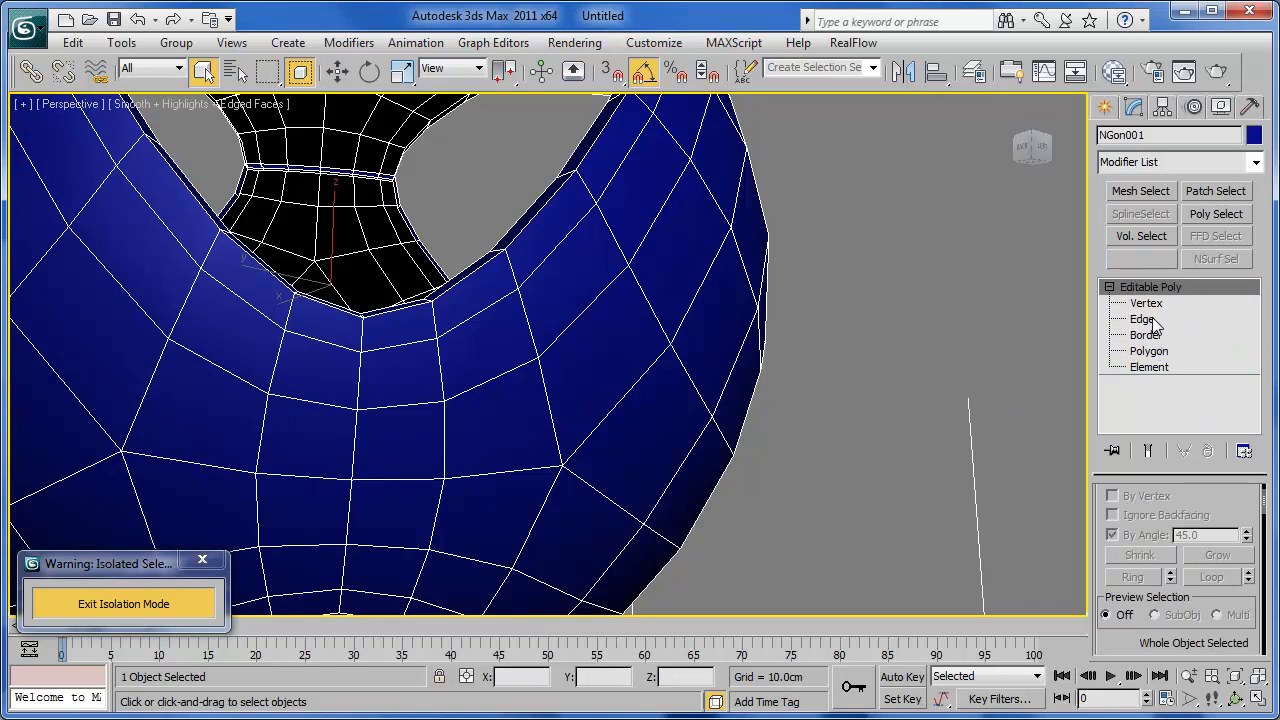
Select the two edge rings running along both sides of one seam between neighbouring frame pieces.
left_click(1145, 320)
left_click(411, 344)
left_click(307, 400, "ctrl")
left_click(1133, 578)
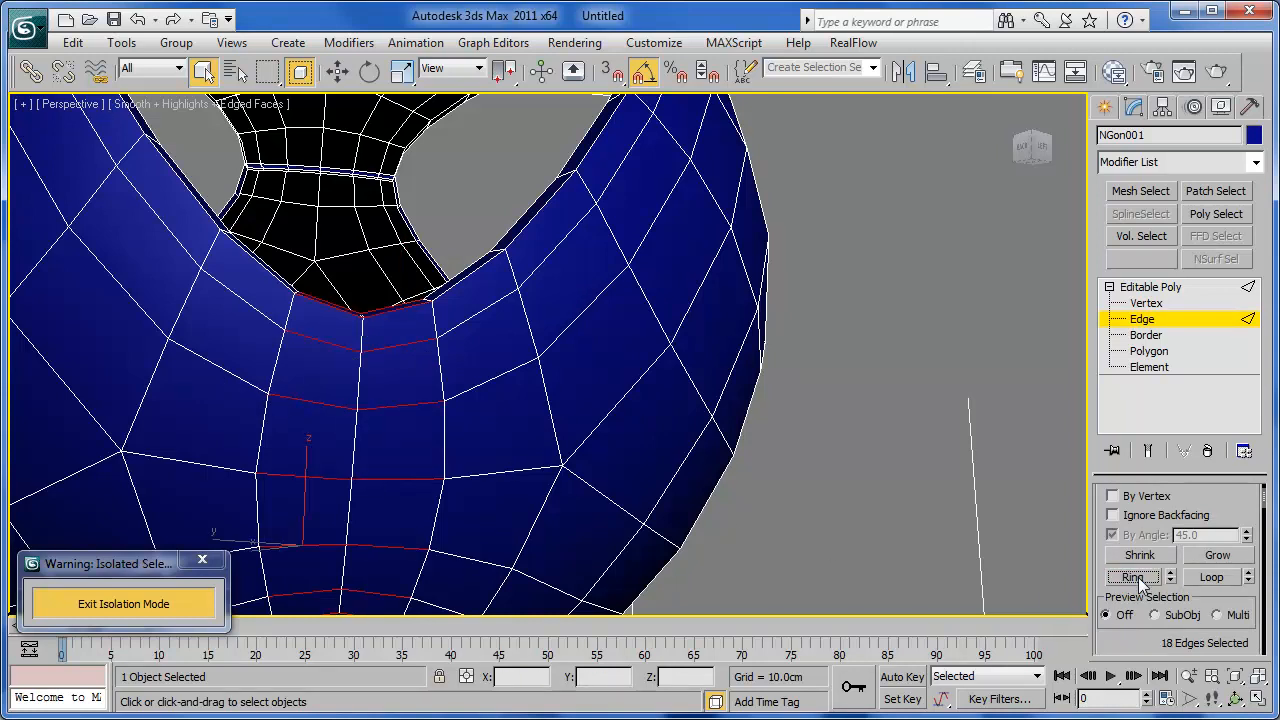
middle_click_drag(714, 457, 486, 466, "alt")
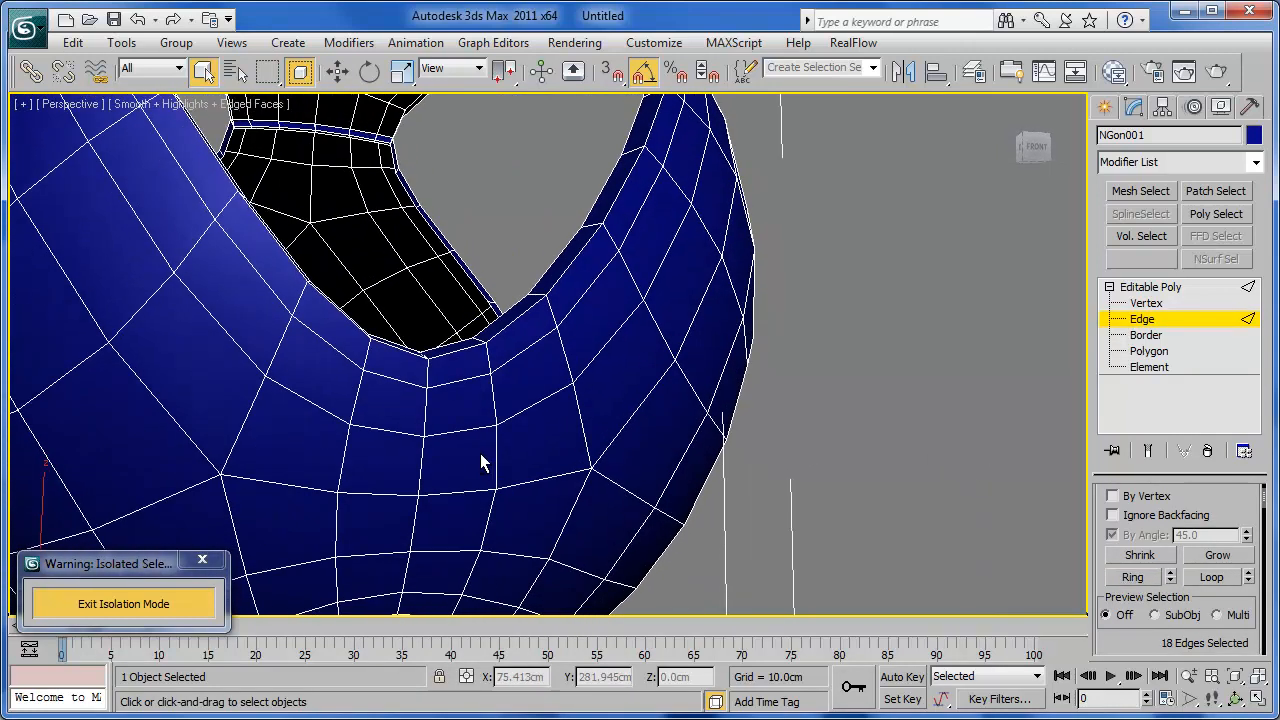
left_click(383, 440, "ctrl")
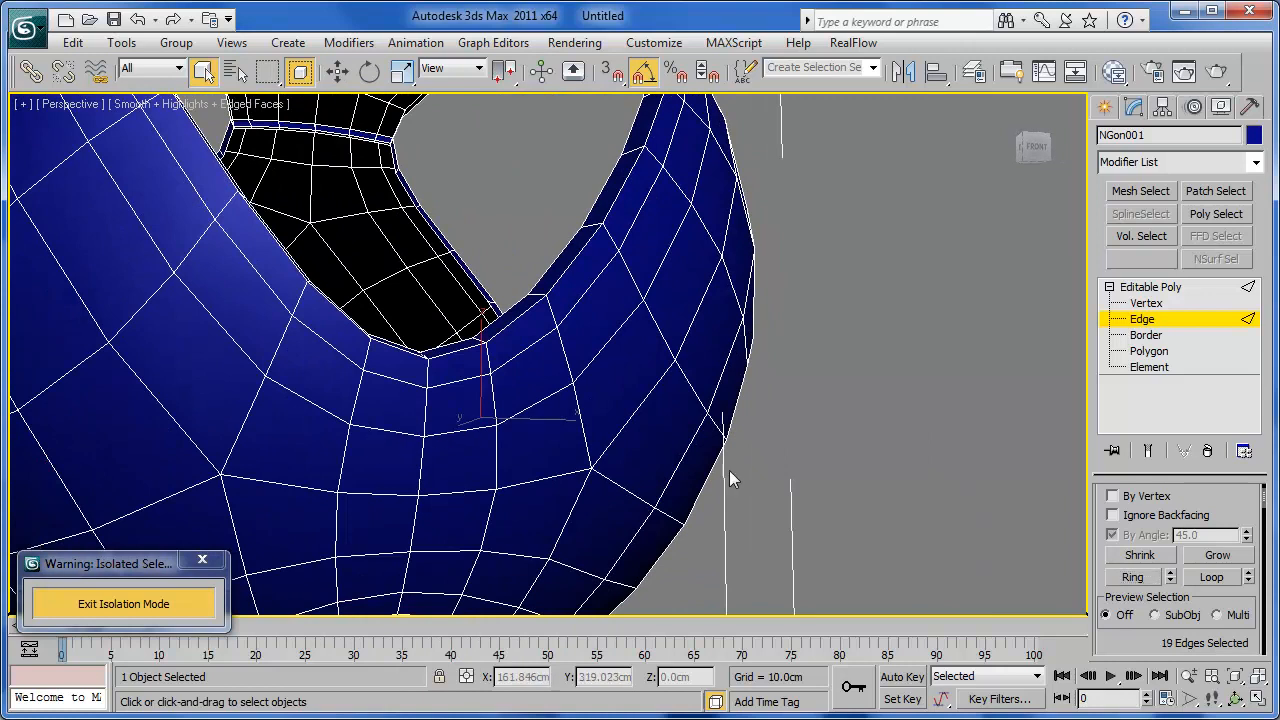
key("ctrl+z")
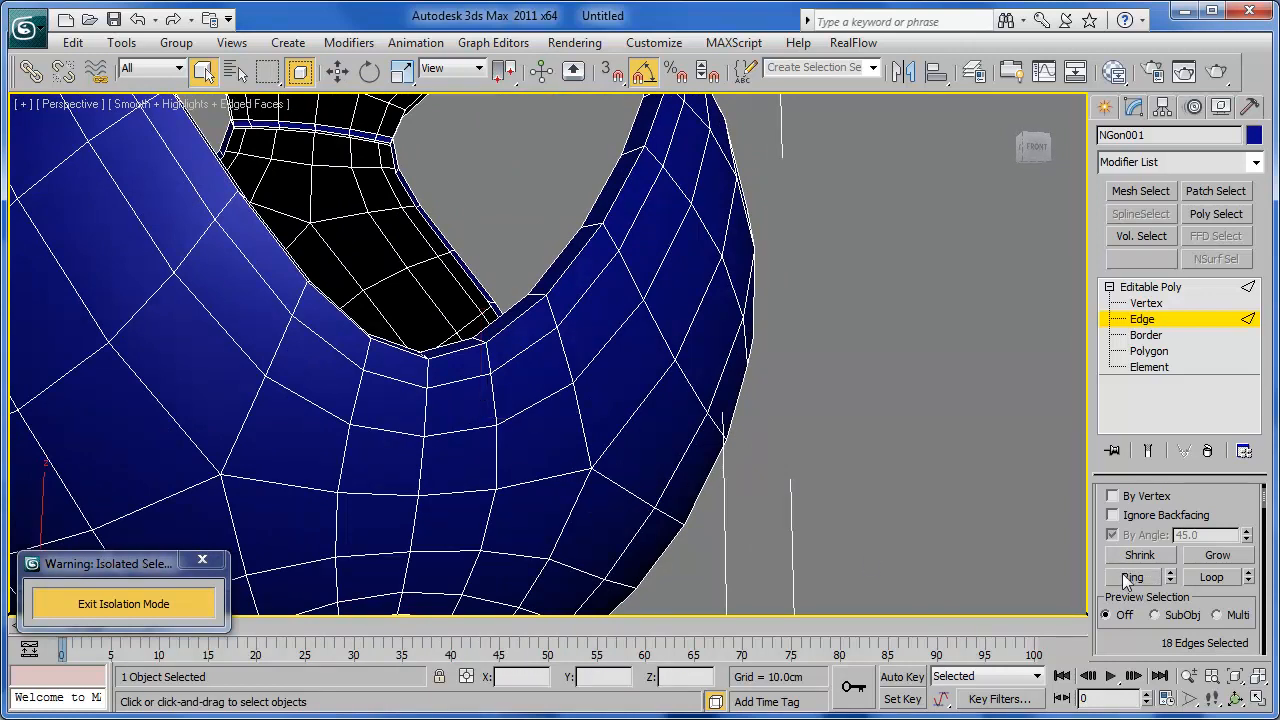
Turn on Ignore Backfacing and add the edge rings on both sides of two more seams to the selection.
left_click(1117, 516)
left_click(476, 430, "ctrl")
middle_click_drag(736, 478, 514, 463, "alt")
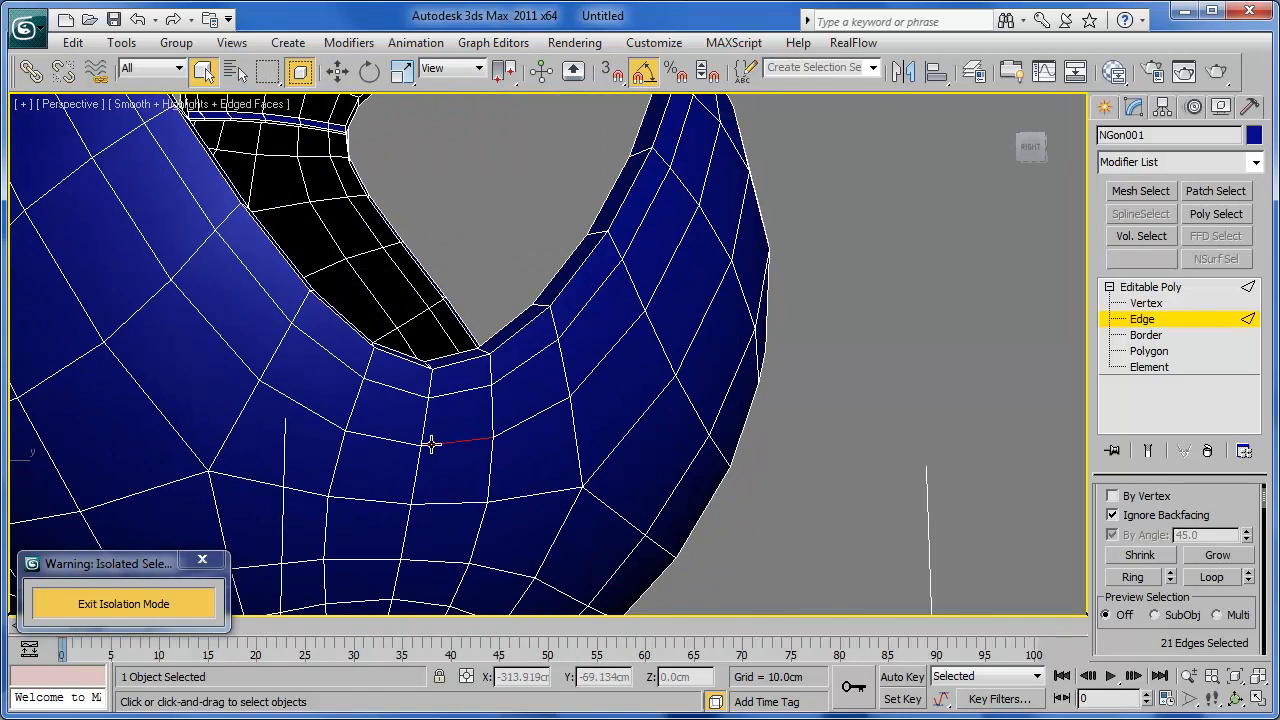
middle_click_drag(487, 458, 305, 457, "alt")
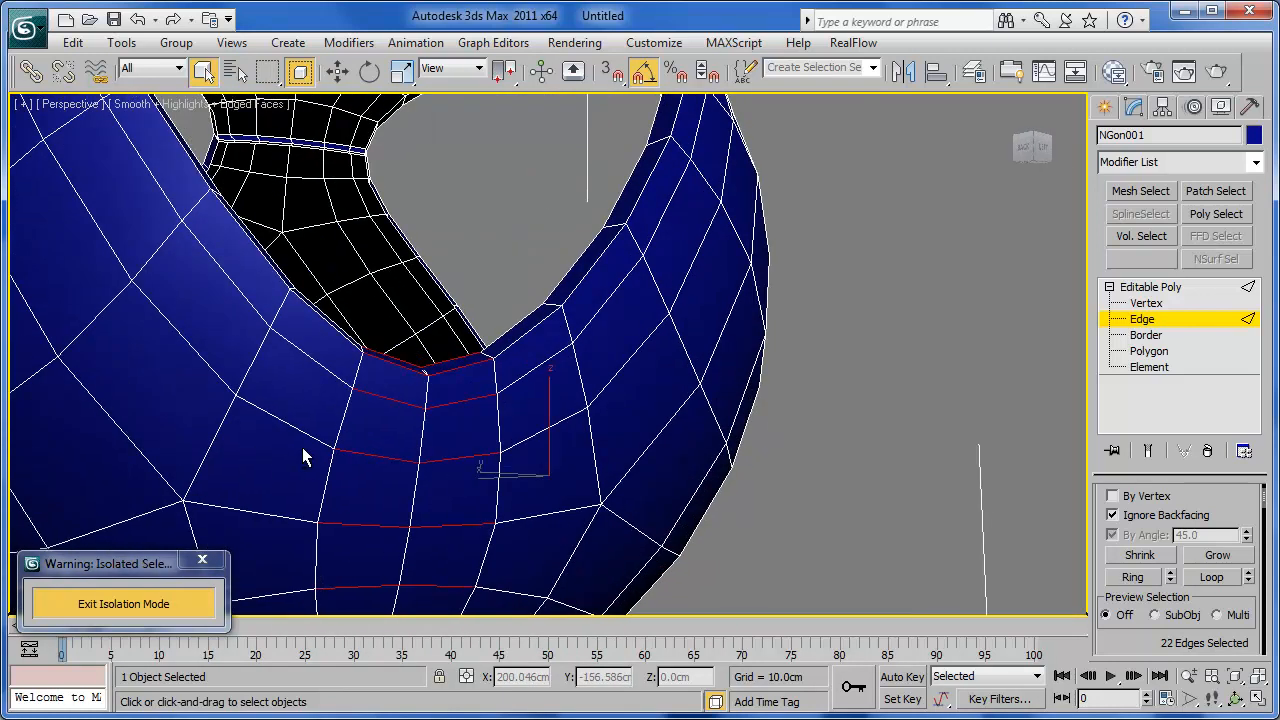
left_click(1138, 584)
Add the edge rings on both sides of the remaining three seams to the edge selection.
middle_click_drag(670, 466, 609, 503, "alt")
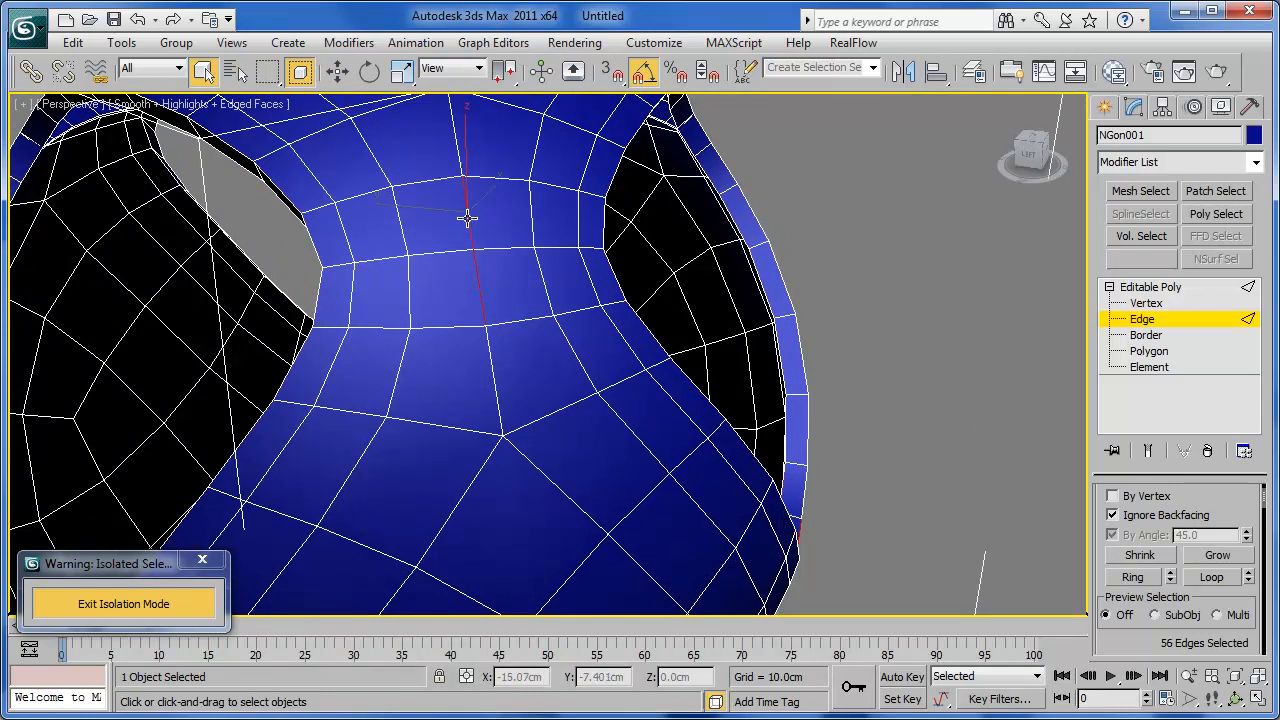
left_click(1132, 577)
middle_click_drag(760, 480, 517, 470, "alt")
left_click(437, 340, "ctrl")
left_click(429, 266, "ctrl")
middle_click_drag(700, 431, 611, 337, "alt")
left_click(575, 258, "ctrl")
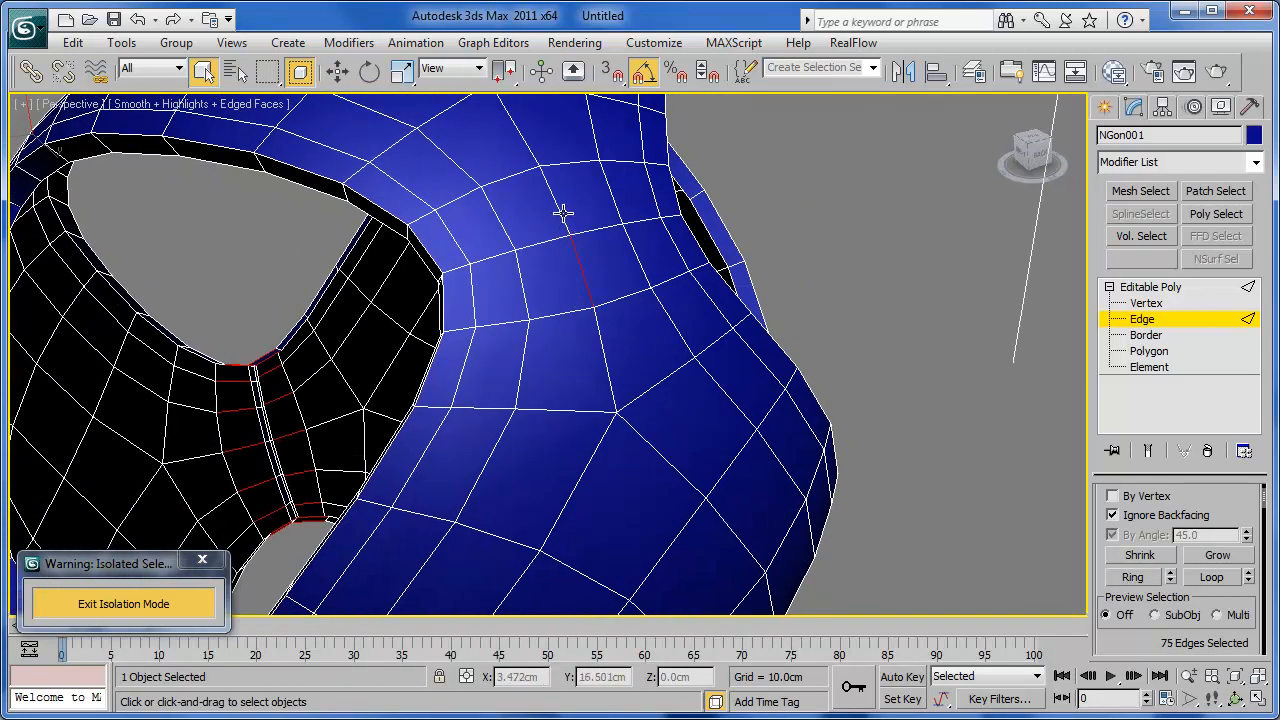
left_click(1140, 579)
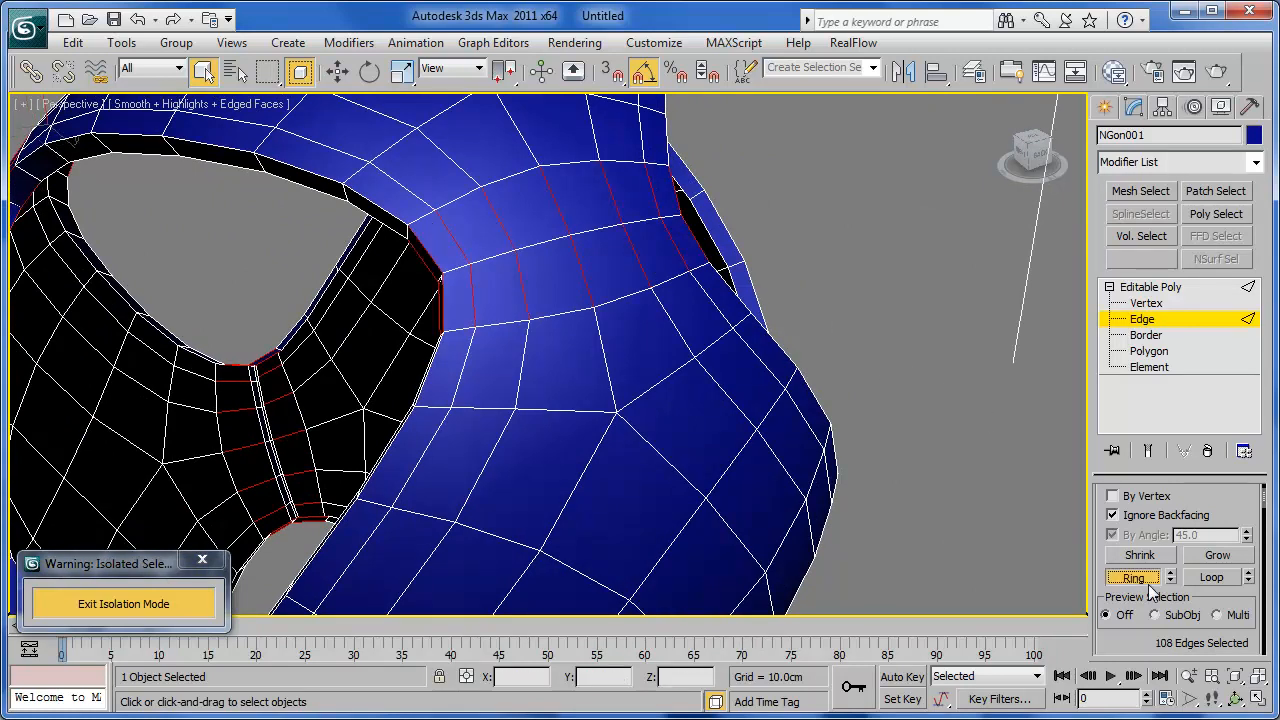
Connect the selected edge rings with 1 segment, Pinch 0 and Slide -69, placing support loops close to the seams.
middle_click_drag(805, 480, 647, 353, "alt")
scroll(647, 353, "up", 10)
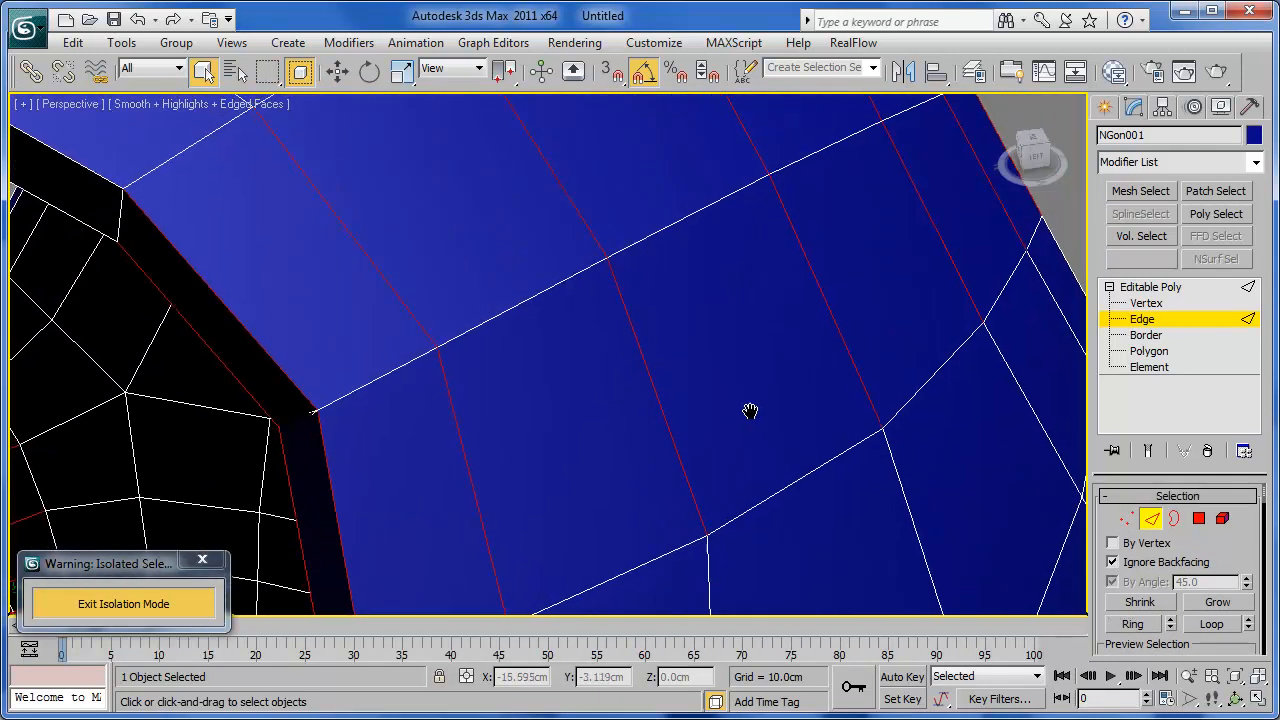
mouse_move(760, 404)
middle_mouse_down()
mouse_move(780, 360)
mouse_move(766, 380)
middle_mouse_up()
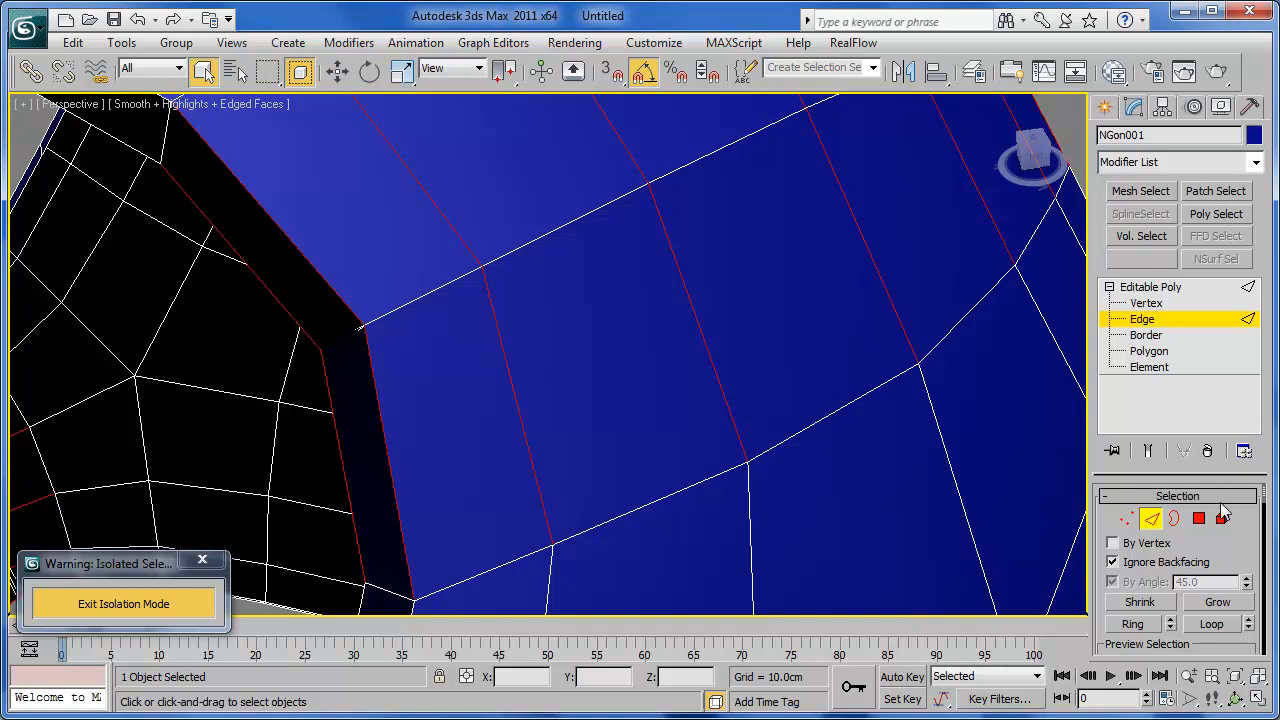
left_click_drag(1235, 538, 1258, 231)
left_click(1244, 568)
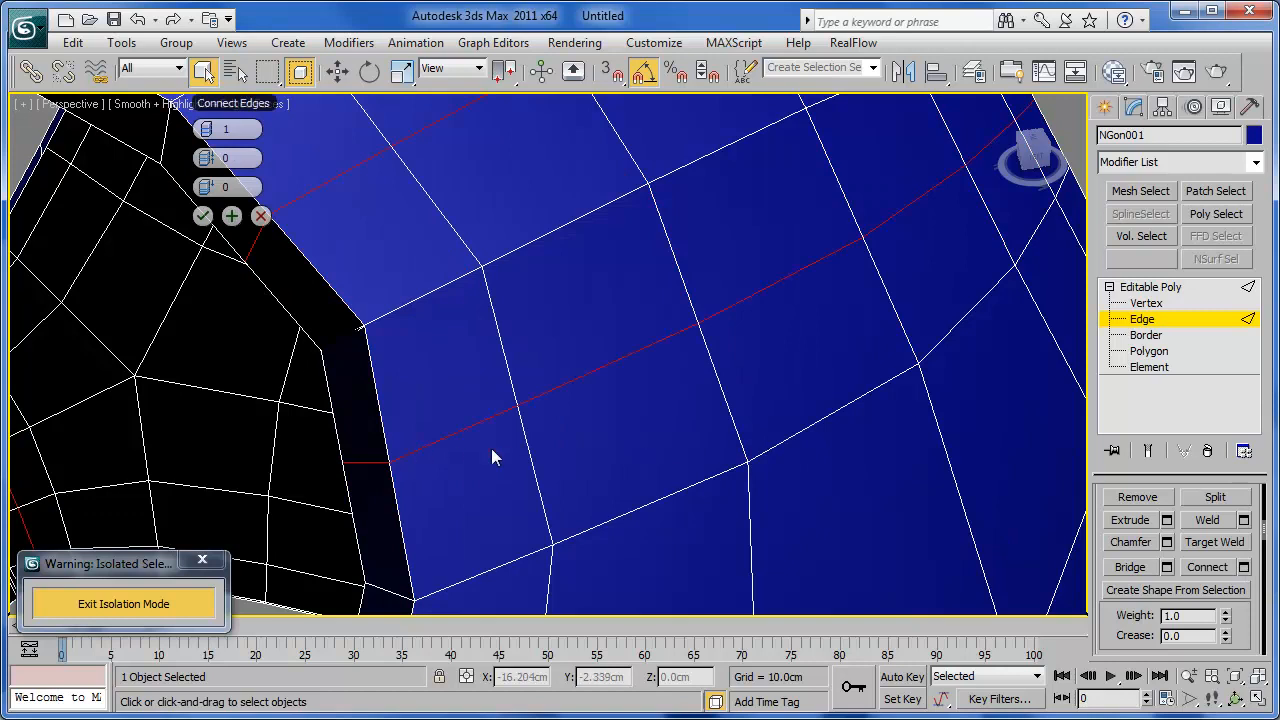
scroll(495, 455, "down", 5)
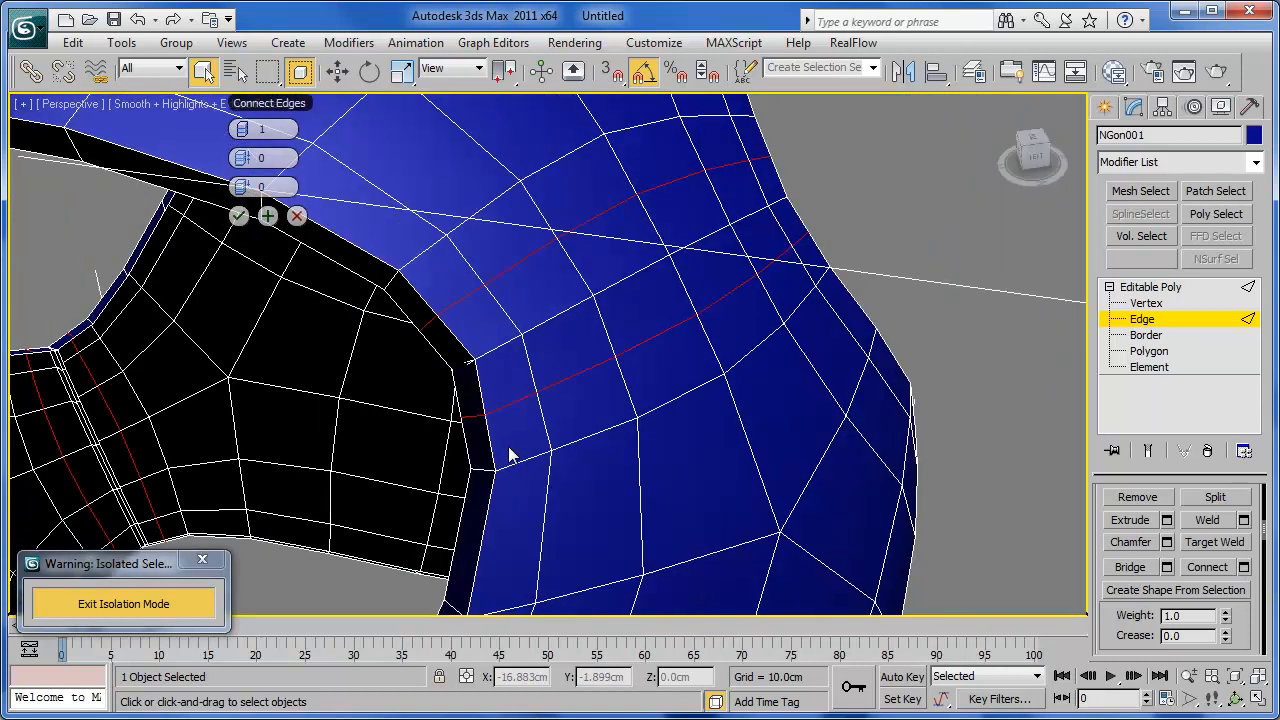
middle_click_drag(530, 445, 540, 398)
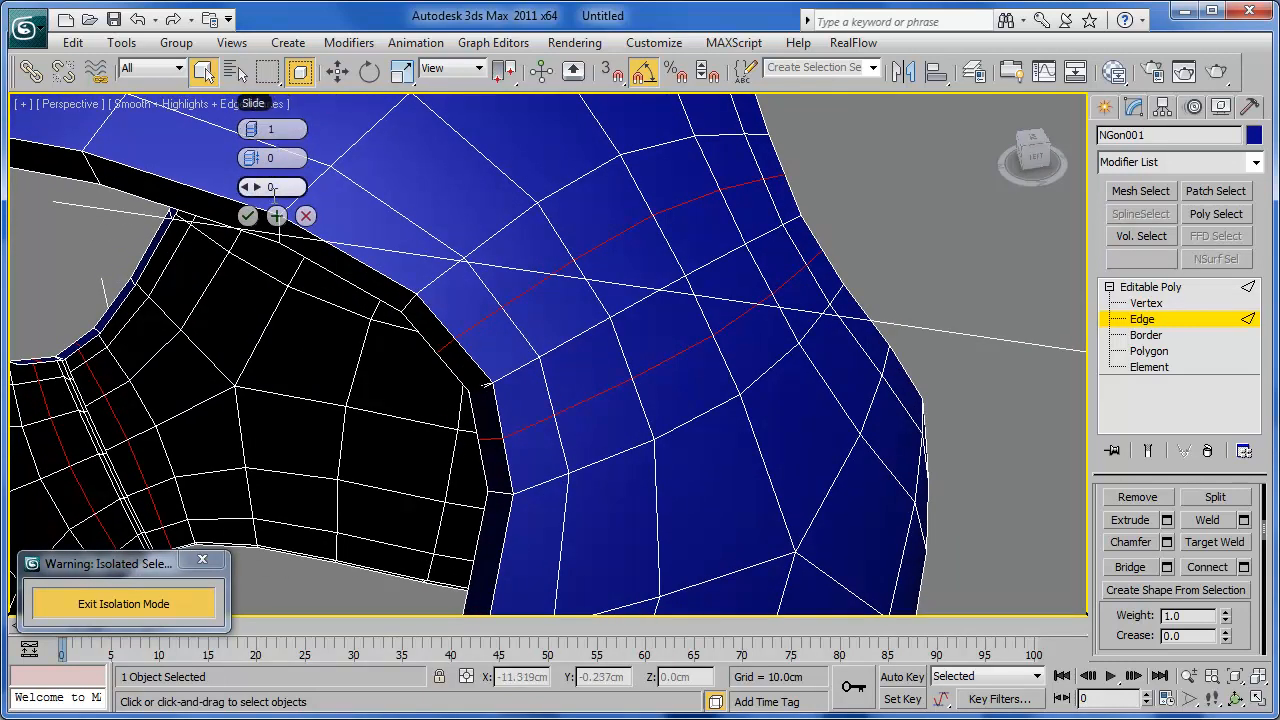
left_click_drag(268, 129, 229, 121)
left_click_drag(255, 194, 8, 198)
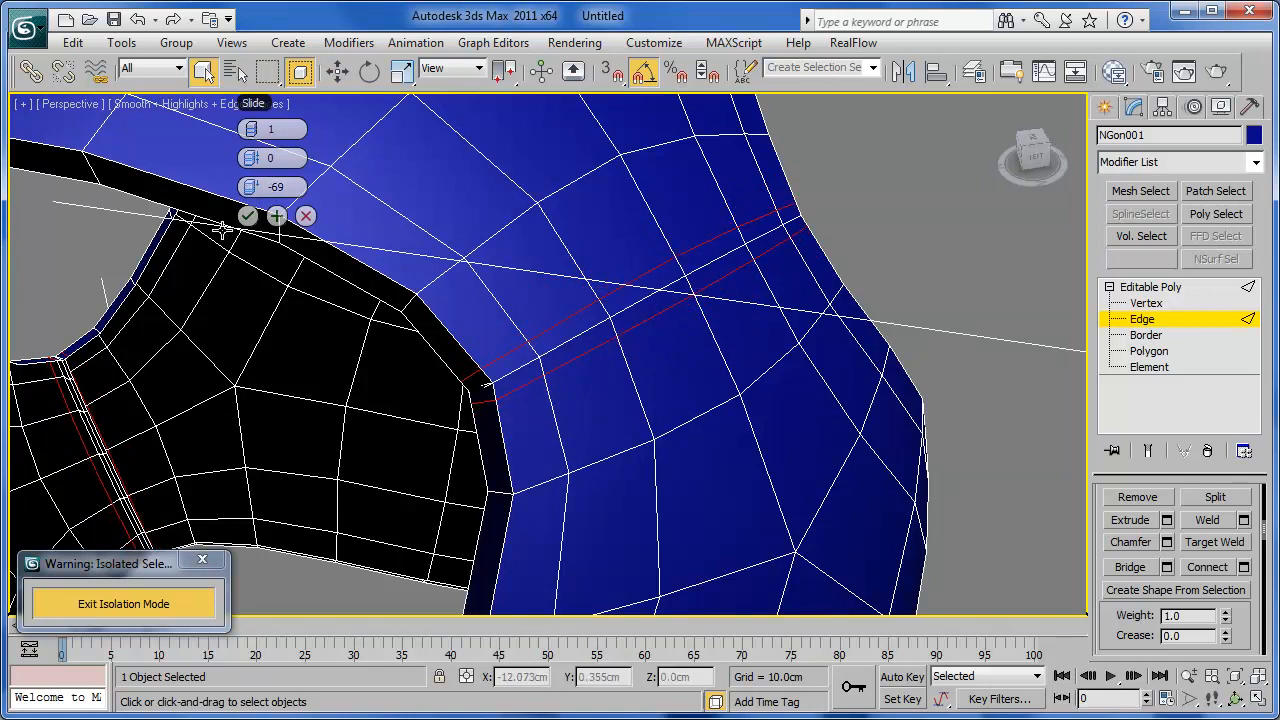
left_click(248, 217)
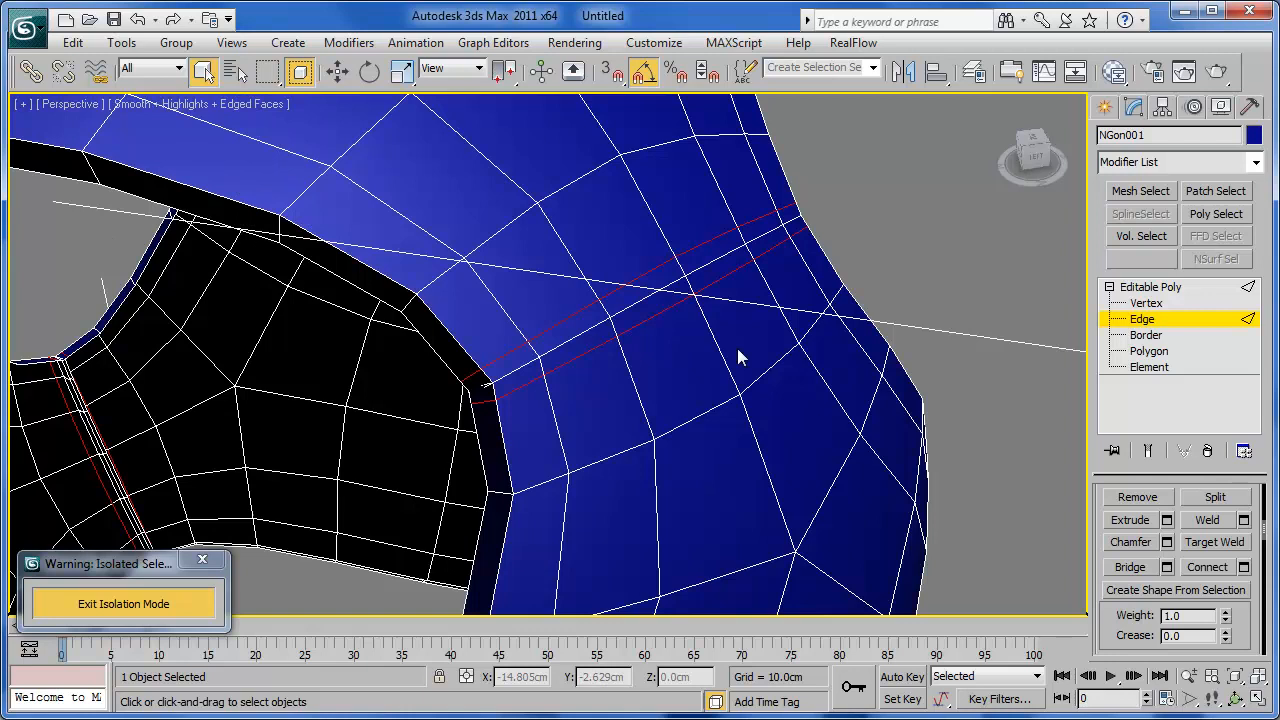
Clear the edge selection and select short outer-surface edges that meet the rims of the openings near the seam.
left_click(950, 270)
middle_click_drag(736, 392, 723, 393, "alt")
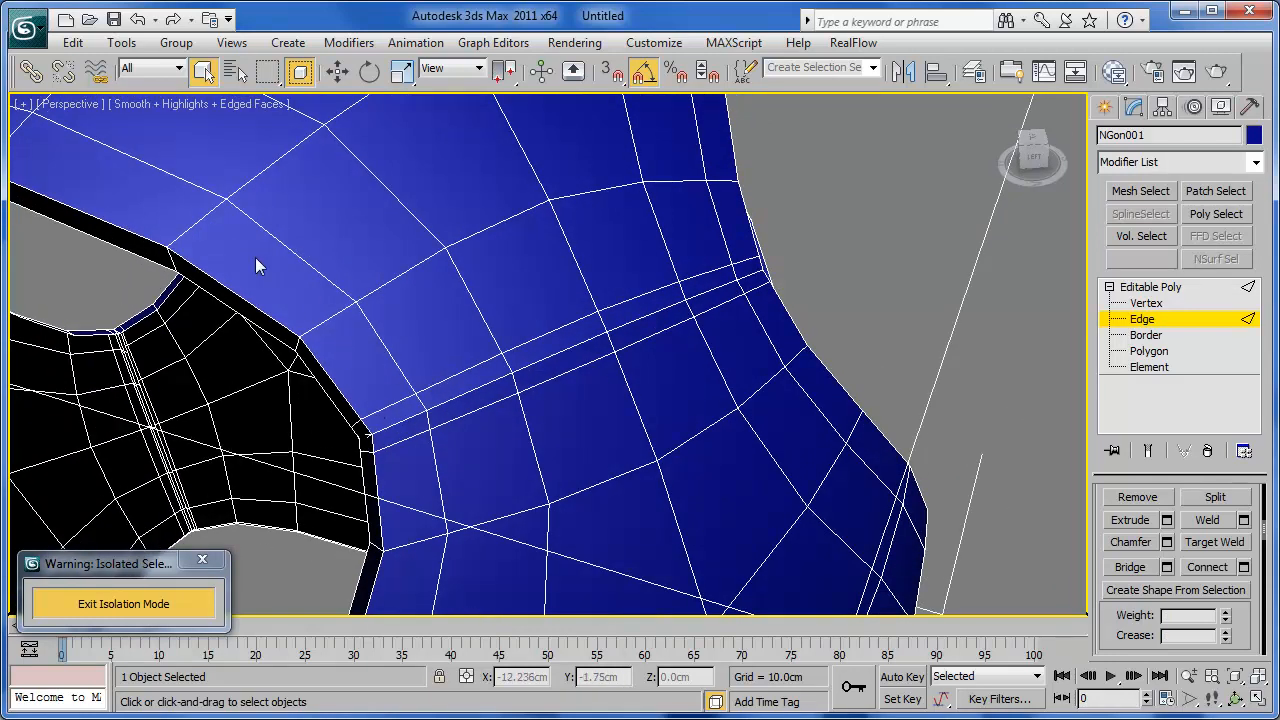
left_click(328, 321)
left_click(729, 177)
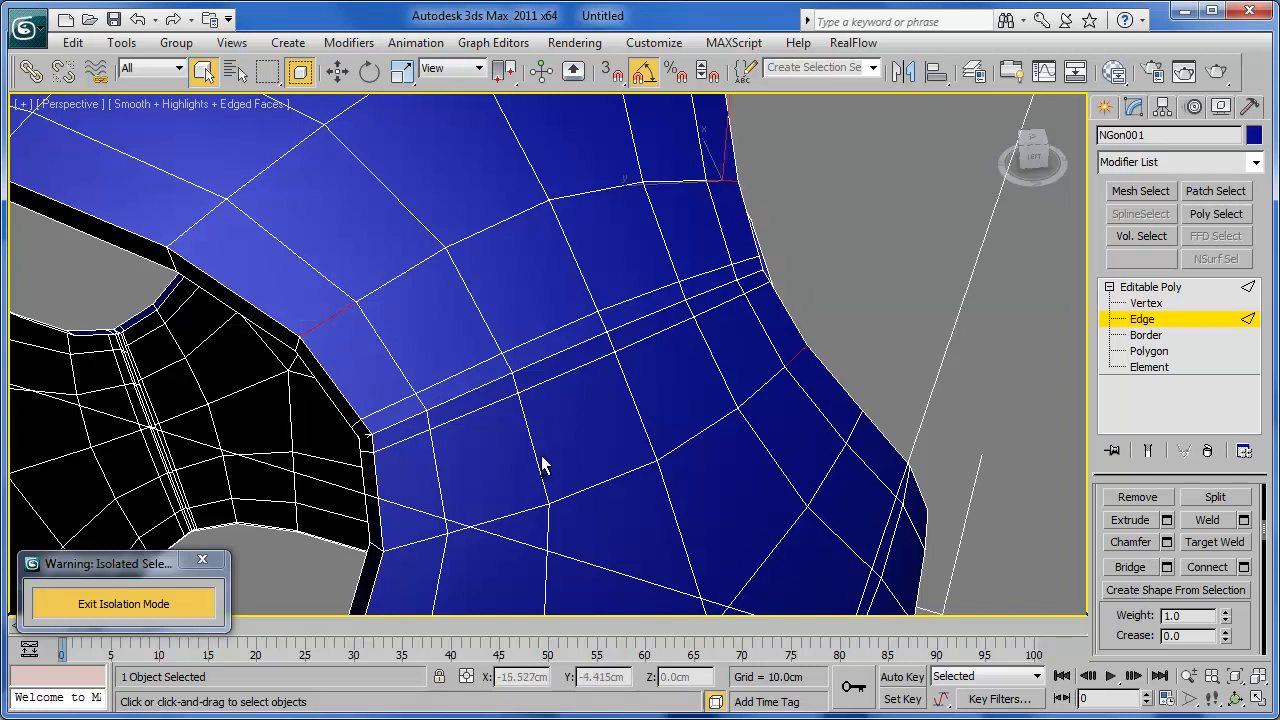
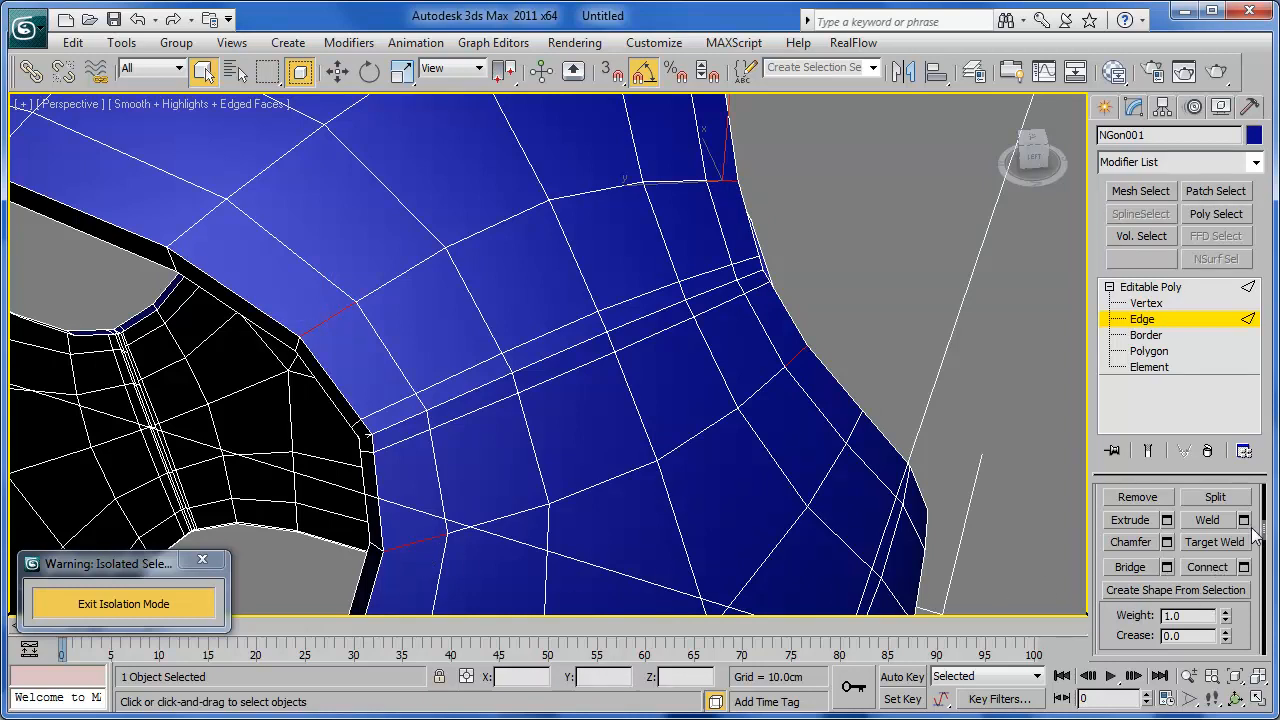
Expand the selected border edges into full edge rings around the sphere's openings, adding an outer border edge beside each further opening.
scroll(1250, 515, "up", 5)
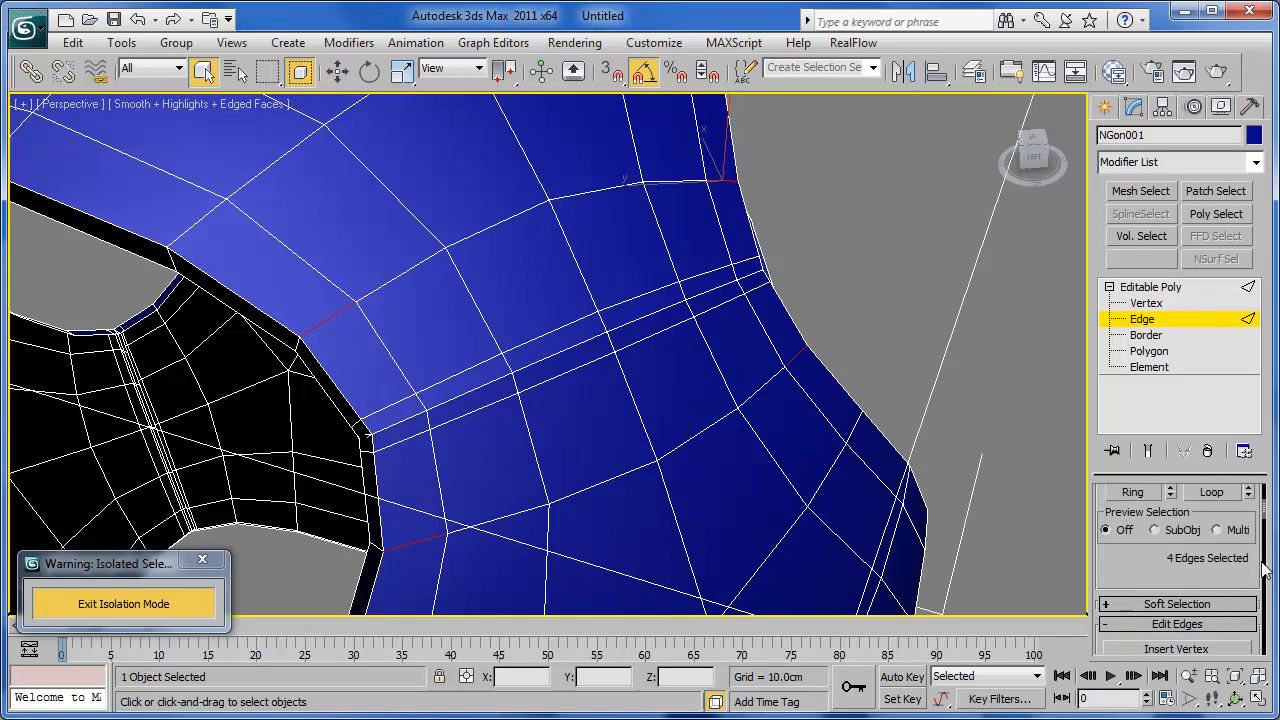
left_click(1132, 521)
middle_click_drag(645, 434, 475, 507)
scroll(661, 430, "down", 5)
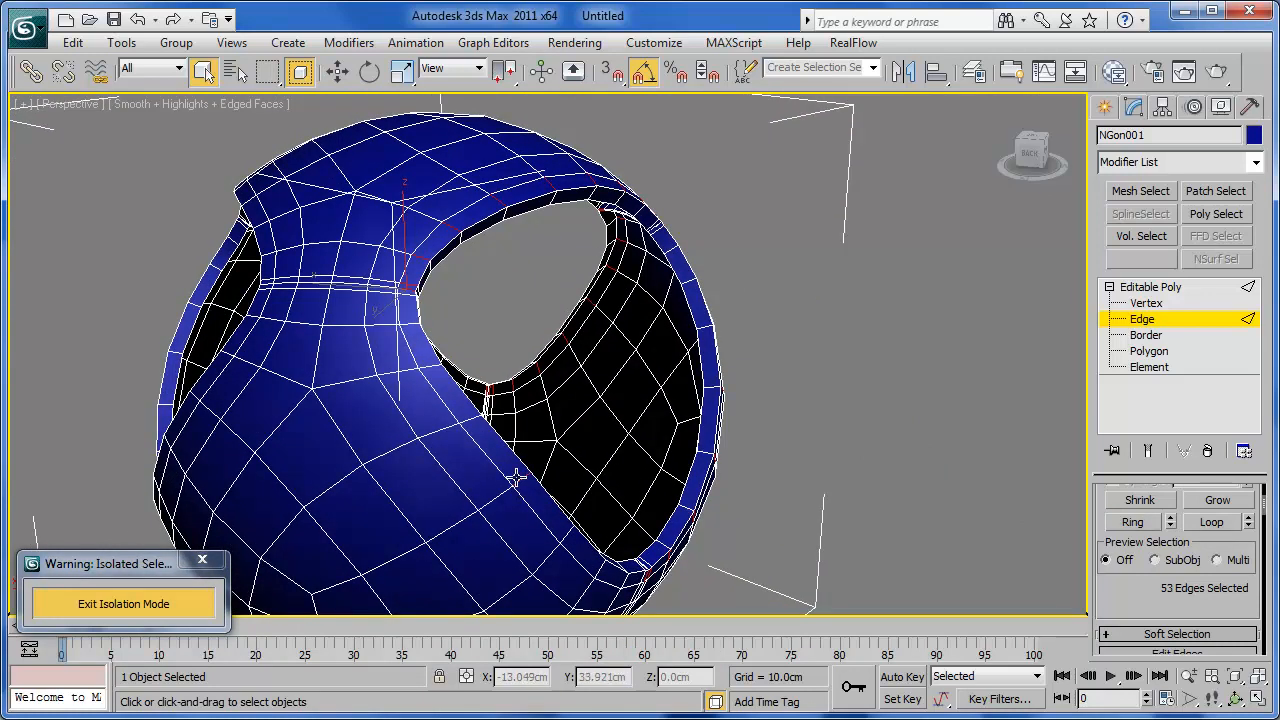
left_click(196, 398, "ctrl")
scroll(1155, 632, "up", 3)
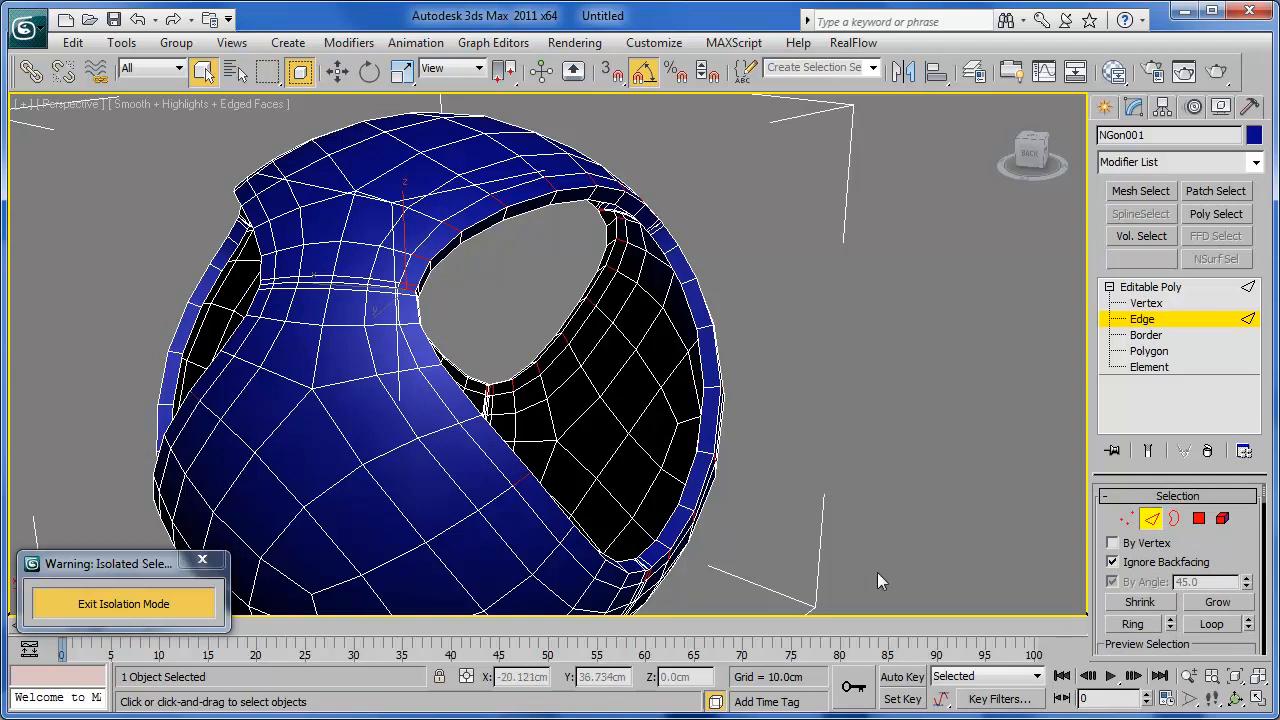
middle_click_drag(711, 531, 336, 507, "alt")
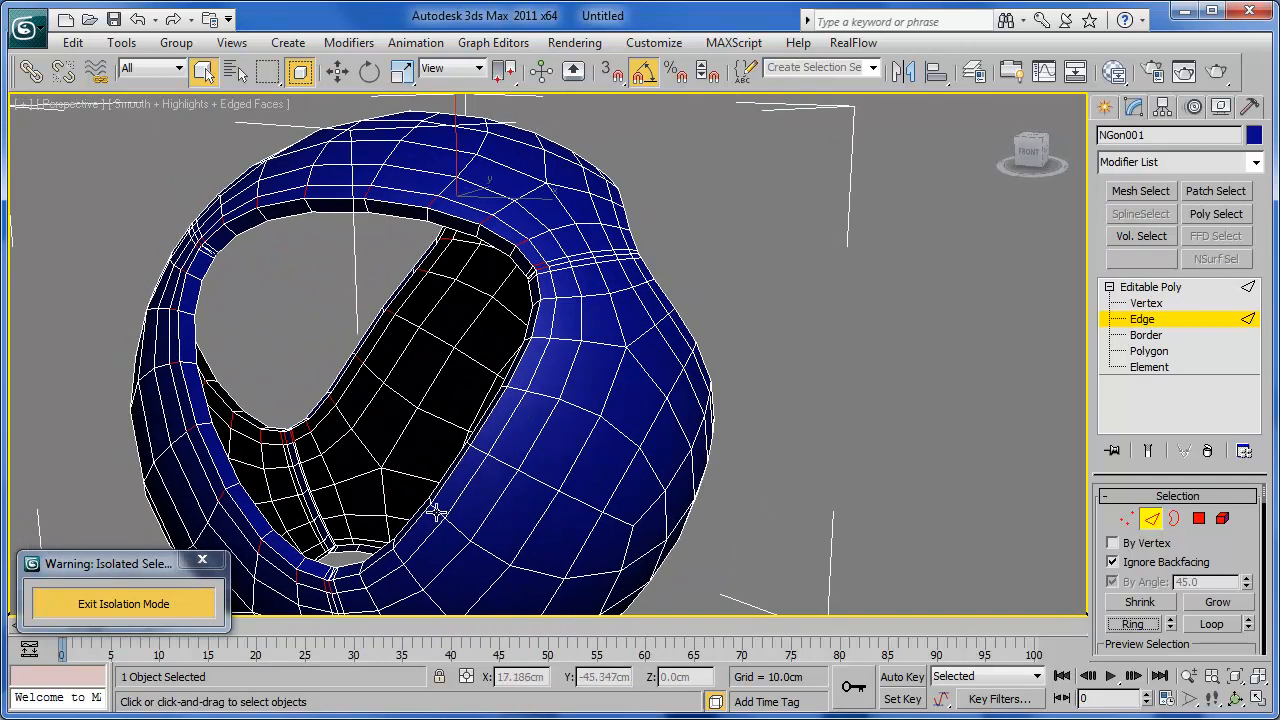
middle_click_drag(613, 502, 509, 506, "alt")
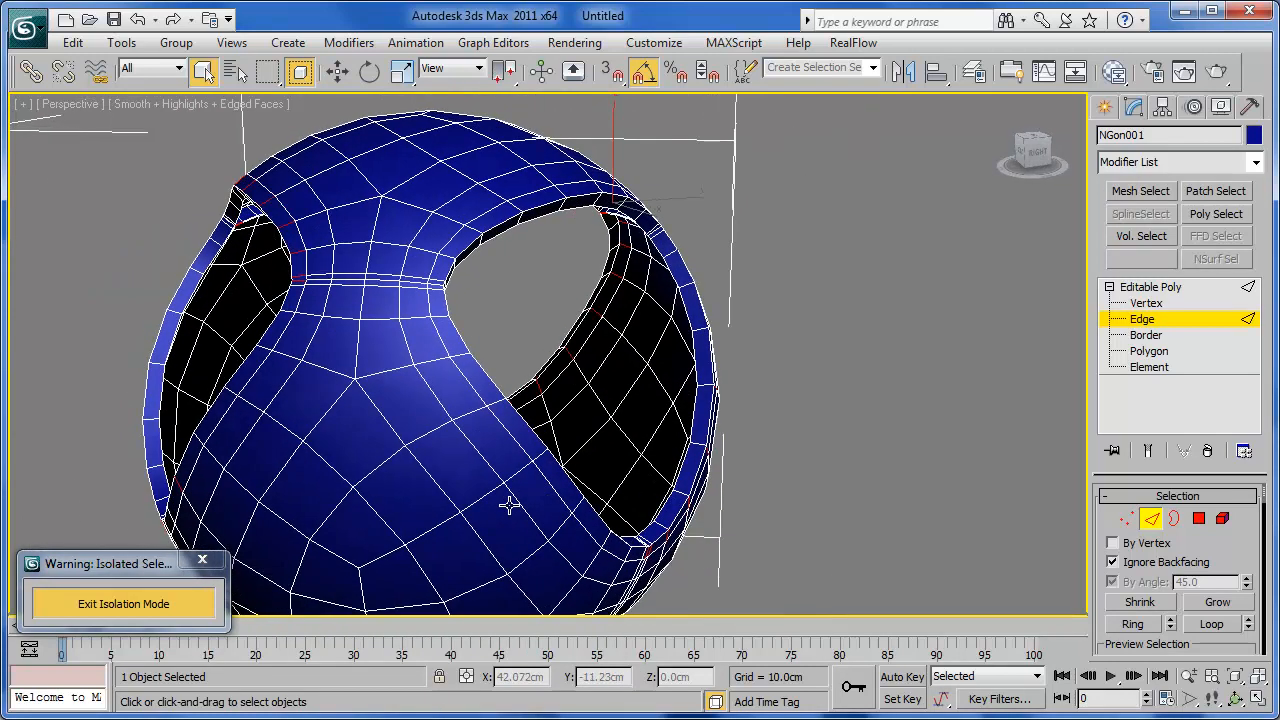
middle_click_drag(625, 527, 505, 503, "alt")
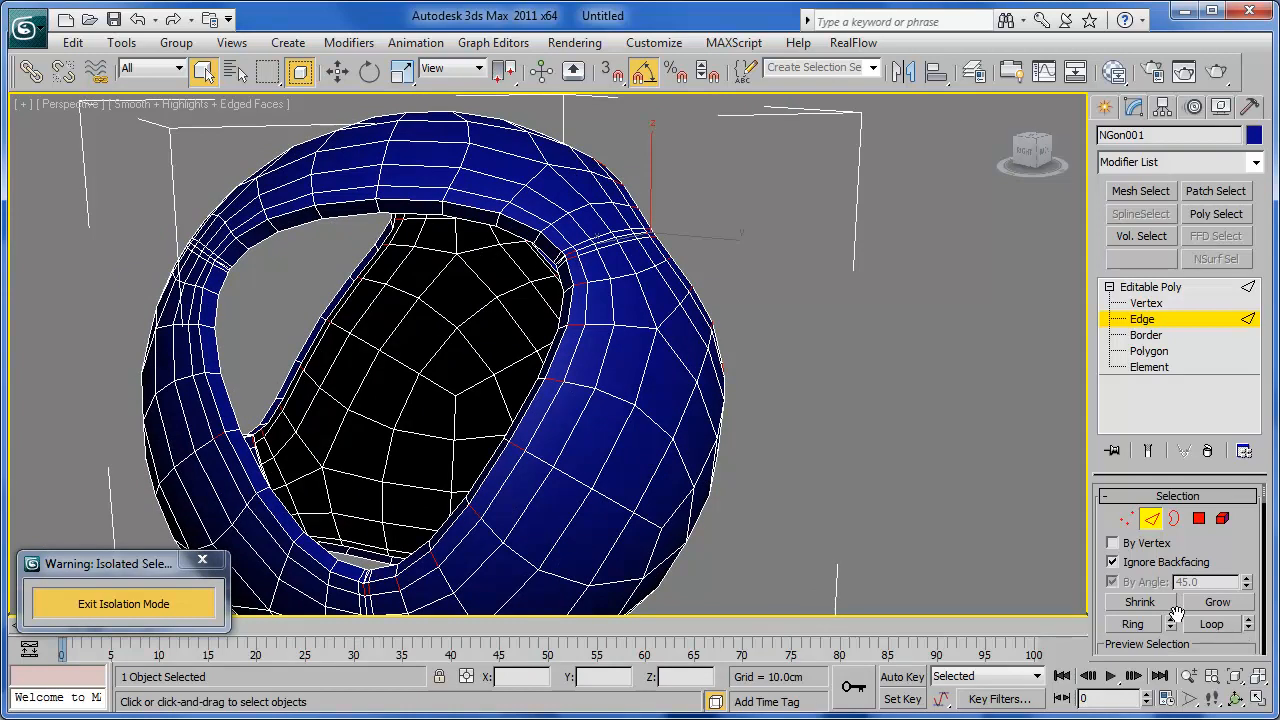
left_click(1133, 623)
Add the outer border edge rings of the remaining openings to the selection, including the underside.
middle_click_drag(735, 509, 703, 341, "alt")
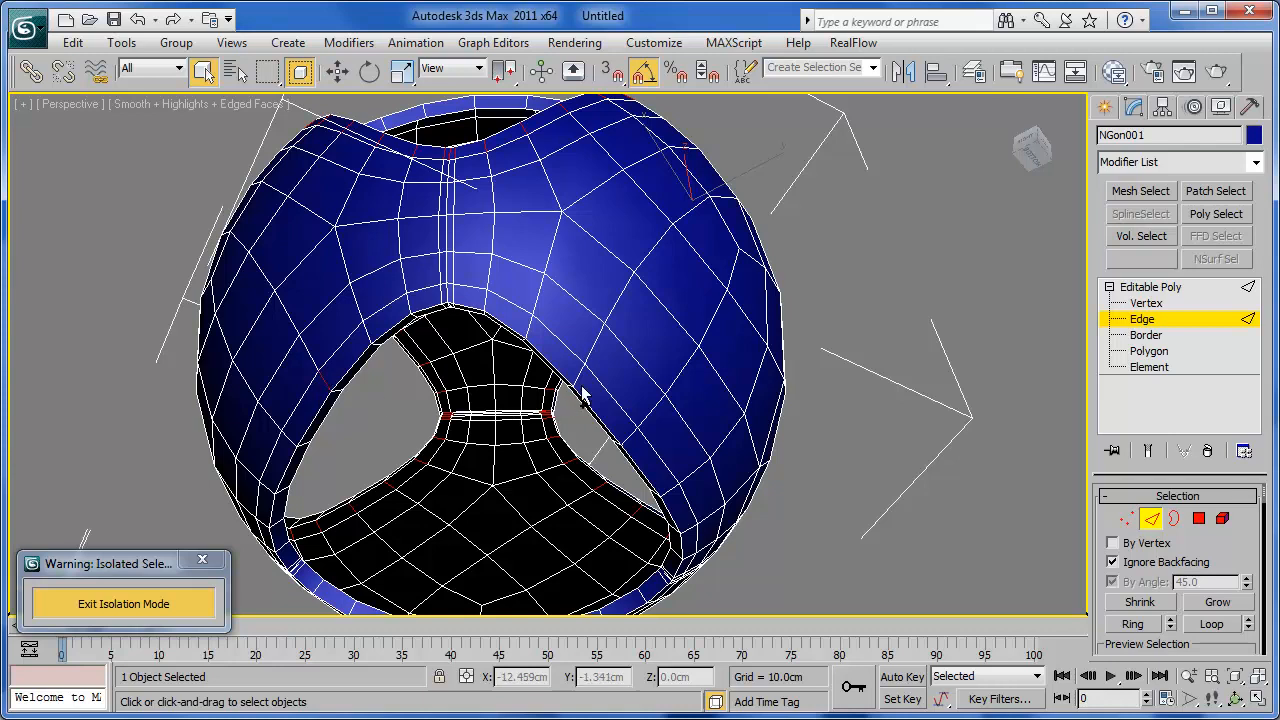
middle_click_drag(745, 514, 818, 376, "alt")
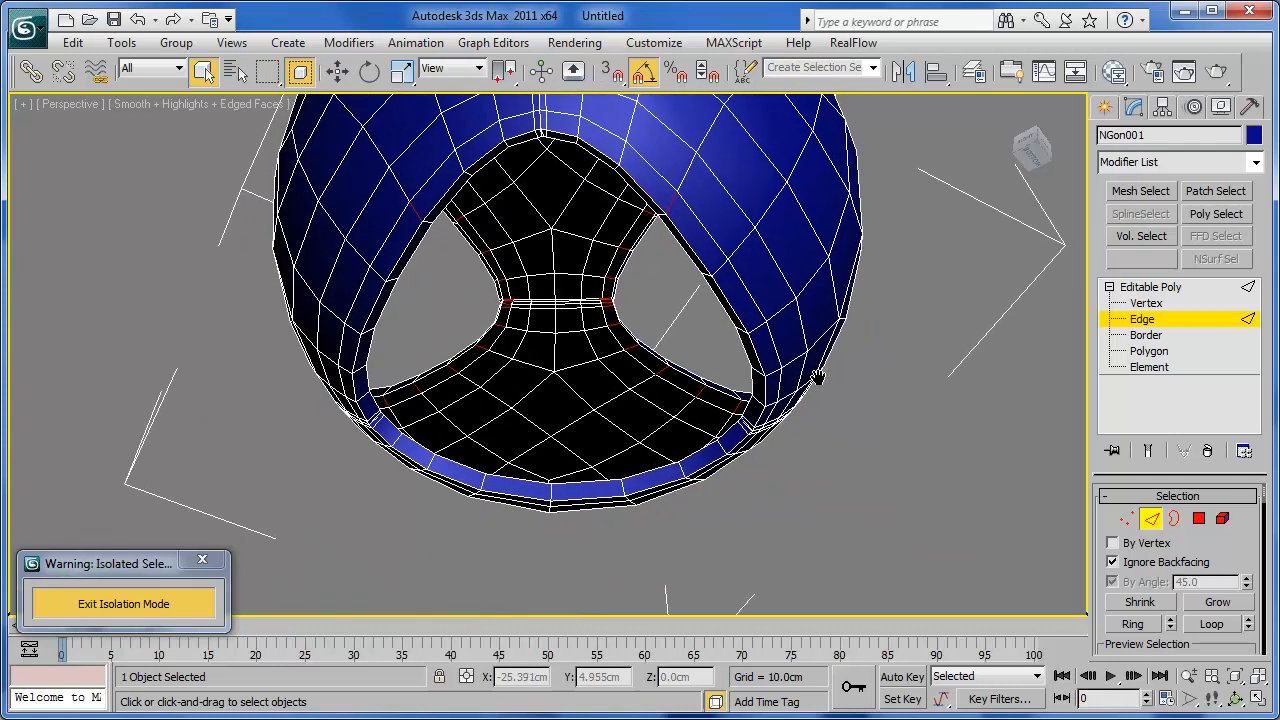
middle_click_drag(735, 437, 753, 388, "alt")
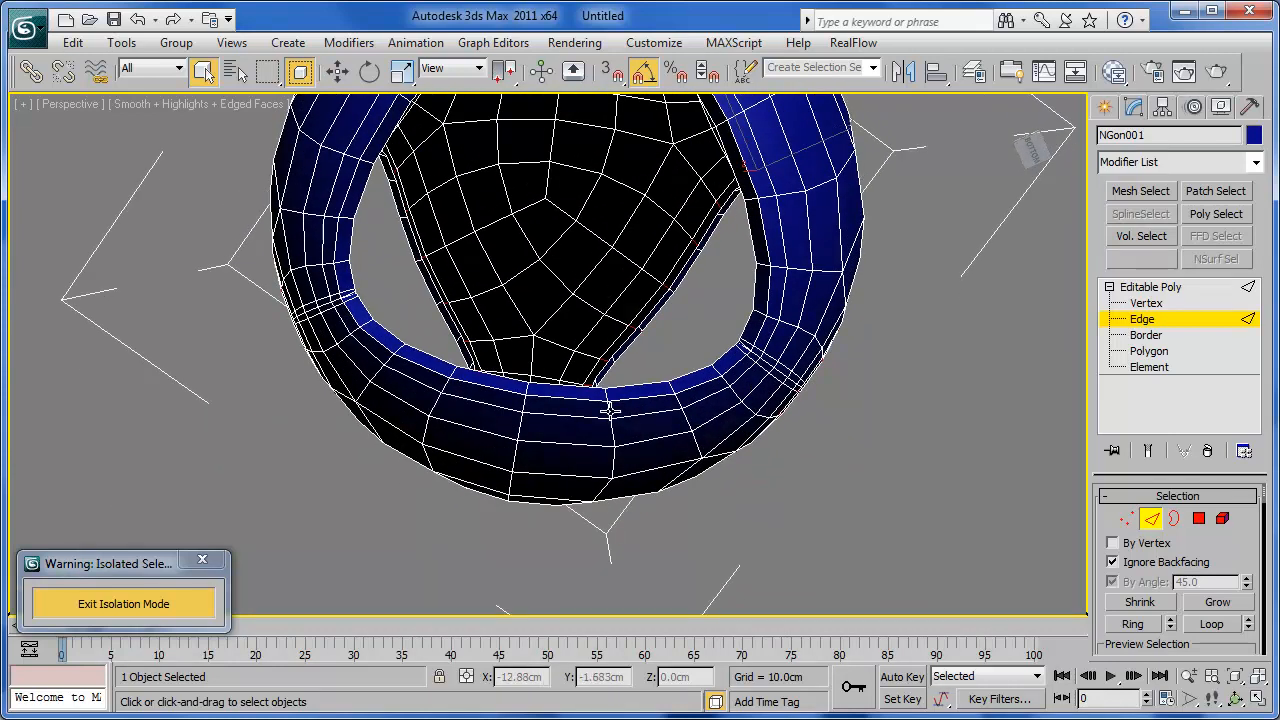
left_click(1148, 624)
middle_click_drag(926, 520, 986, 390, "alt")
middle_click_drag(863, 343, 672, 340, "alt")
scroll(672, 340, "up", 8)
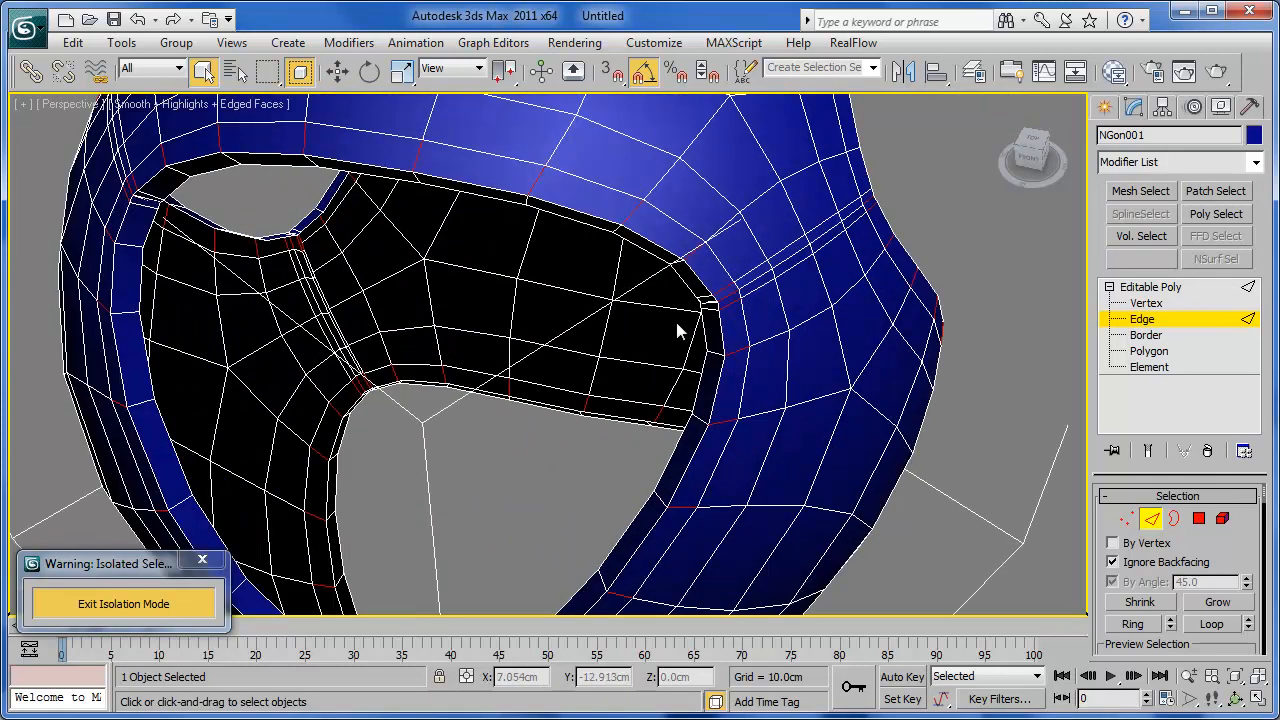
middle_click_drag(787, 362, 735, 373, "alt")
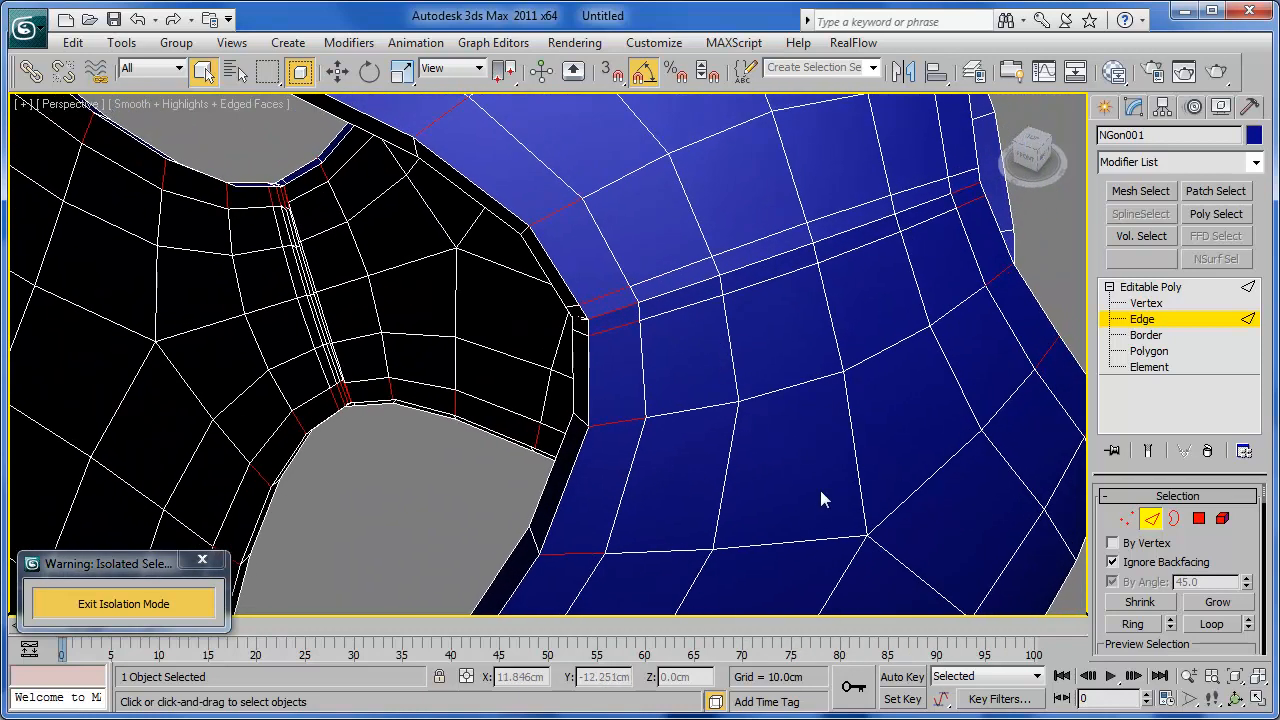
left_click(1133, 625)
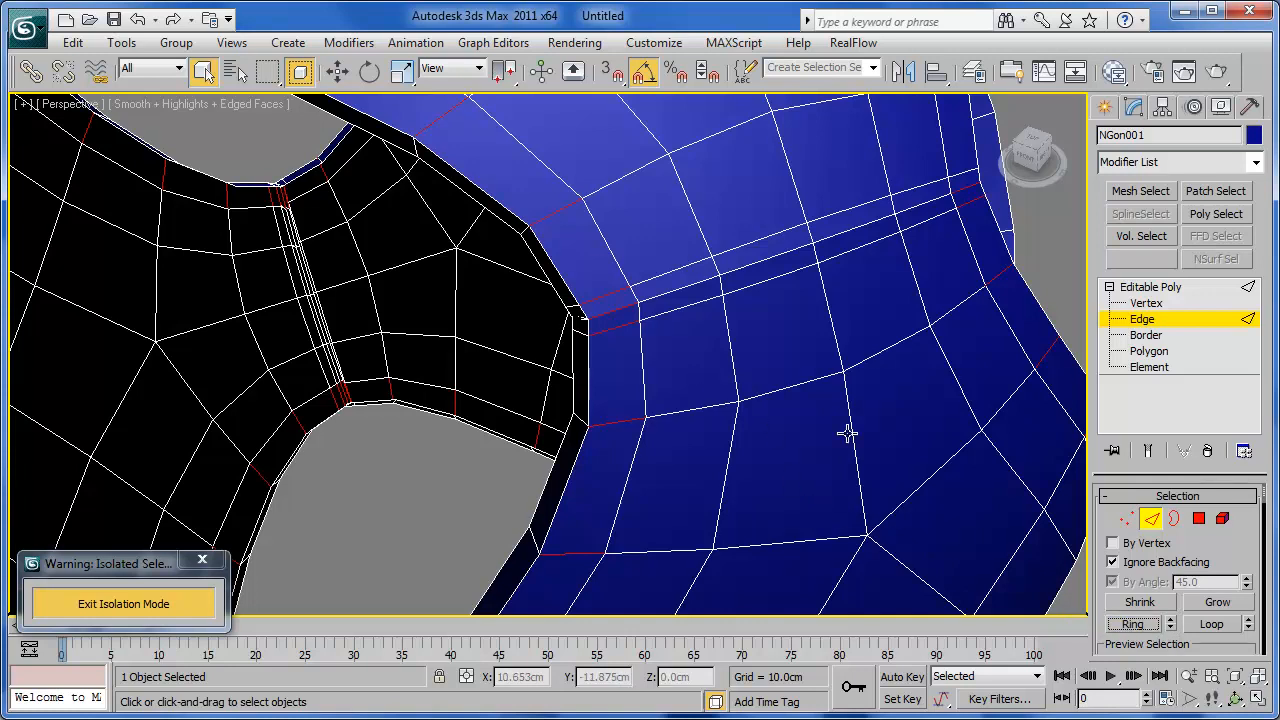
Connect the selected border edges with 1 segment, pinch 0 and slide 42.
scroll(1240, 636, "down", 4)
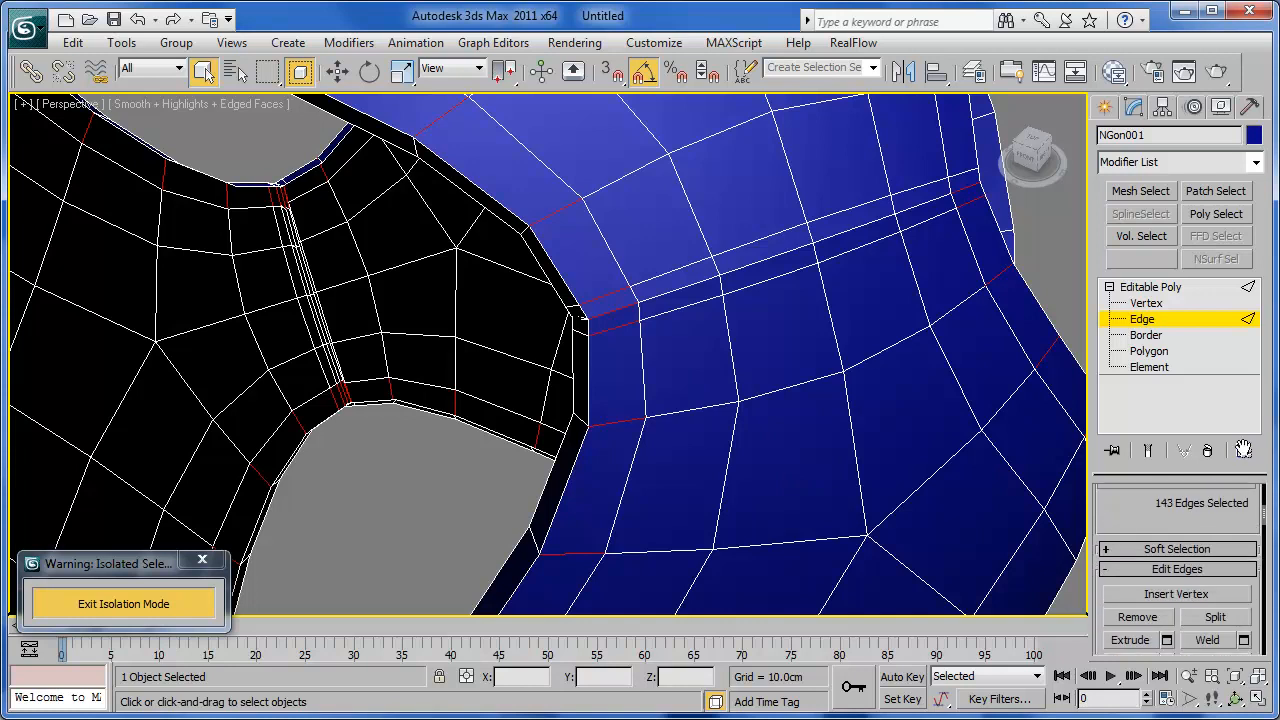
scroll(1240, 600, "down", 2)
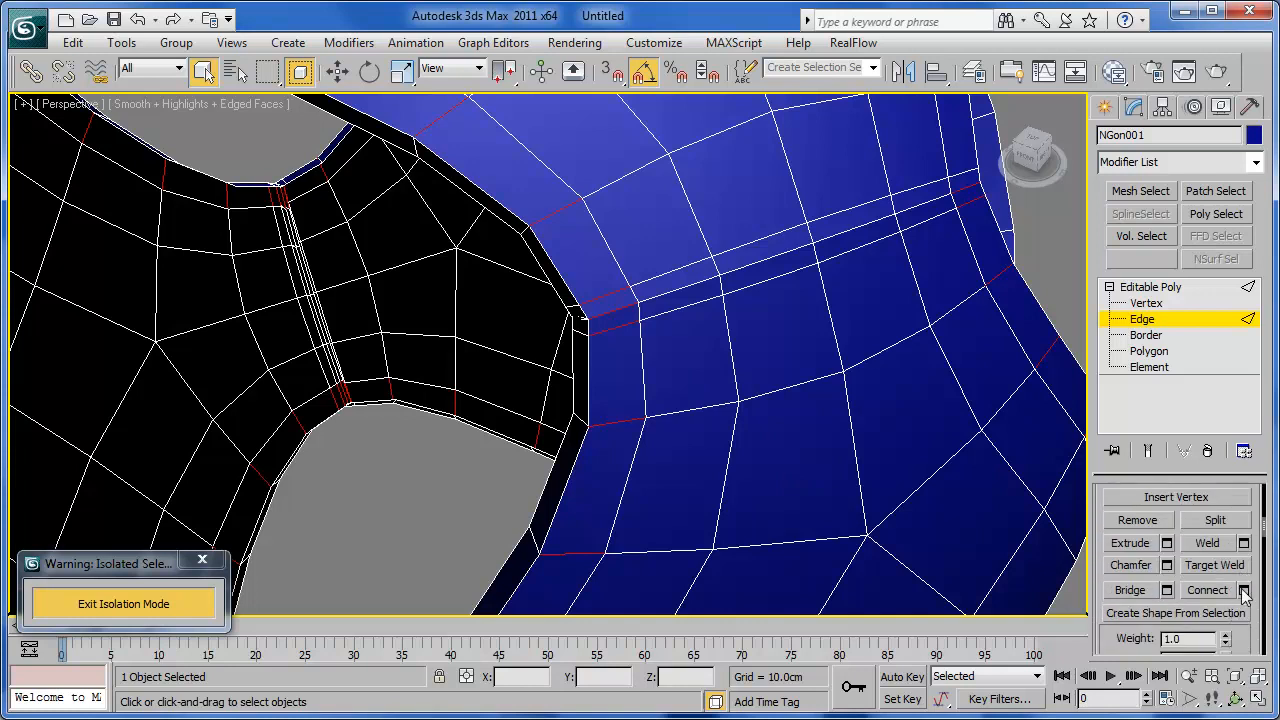
left_click(1243, 590)
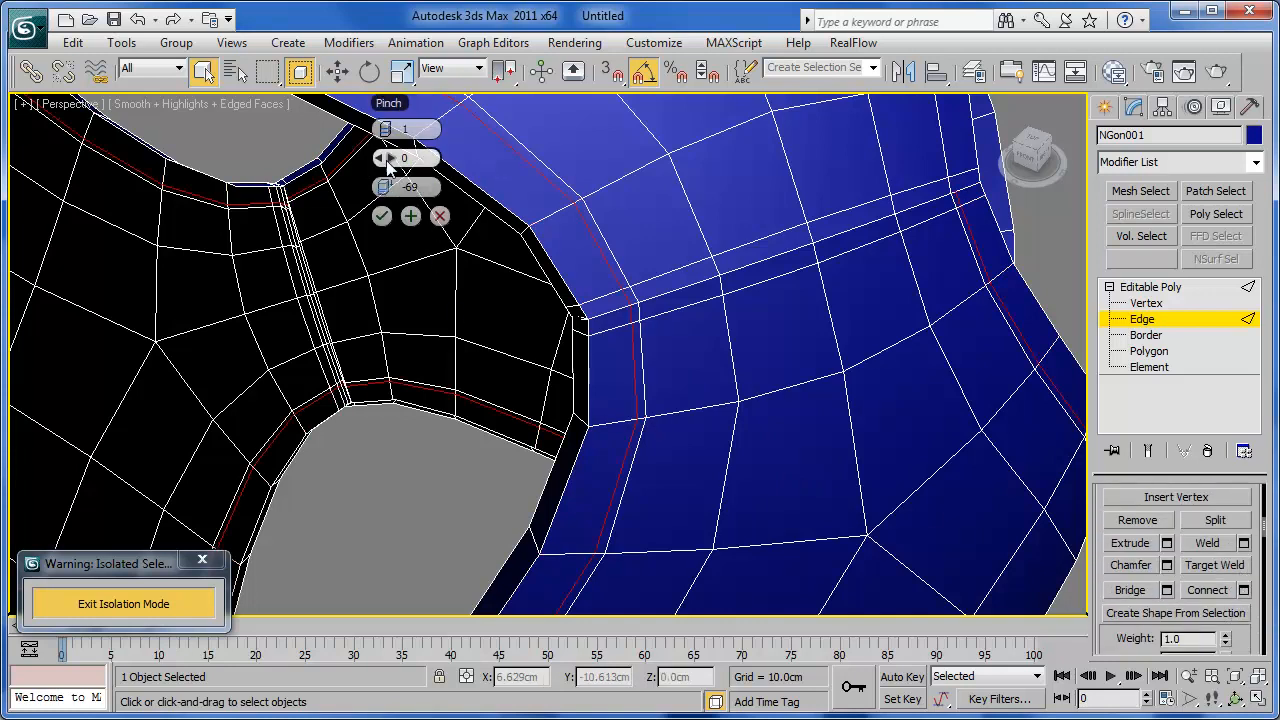
left_click_drag(380, 193, 826, 267)
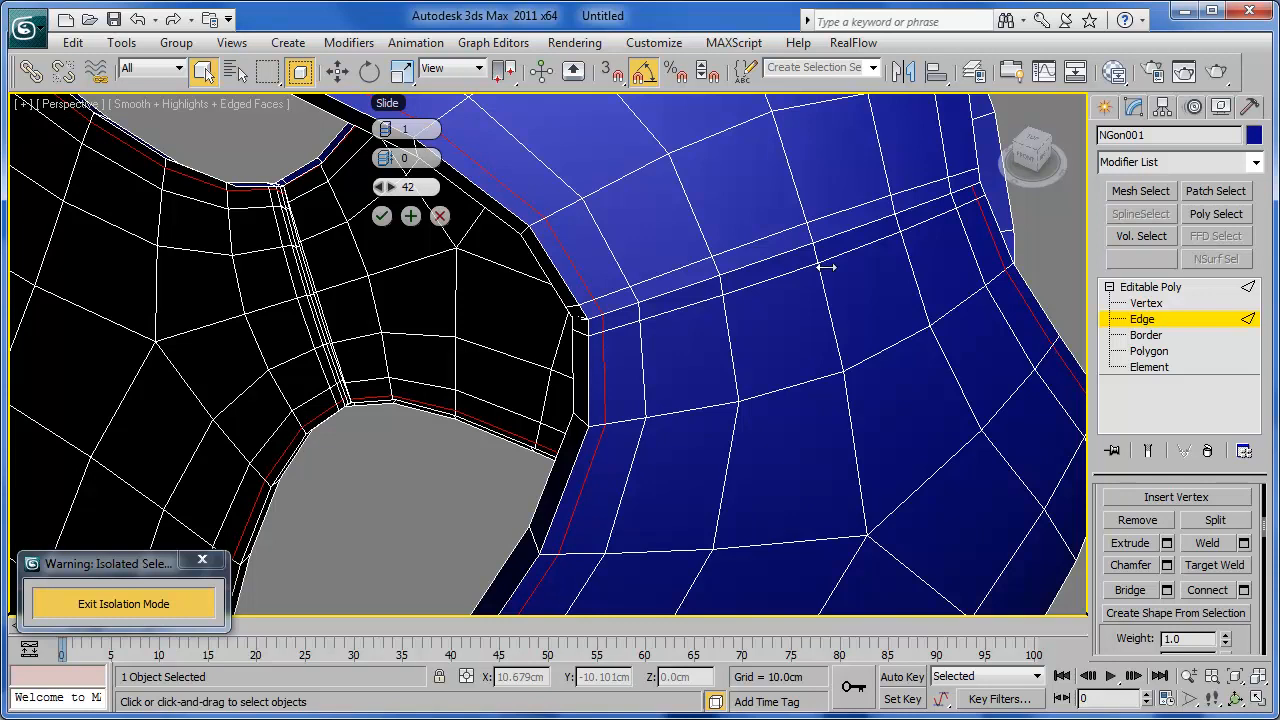
left_click(381, 216)
Select one edge across the inner thickness of each of two openings and expand them into full rings.
middle_click_drag(733, 402, 639, 399, "alt")
left_click(549, 356)
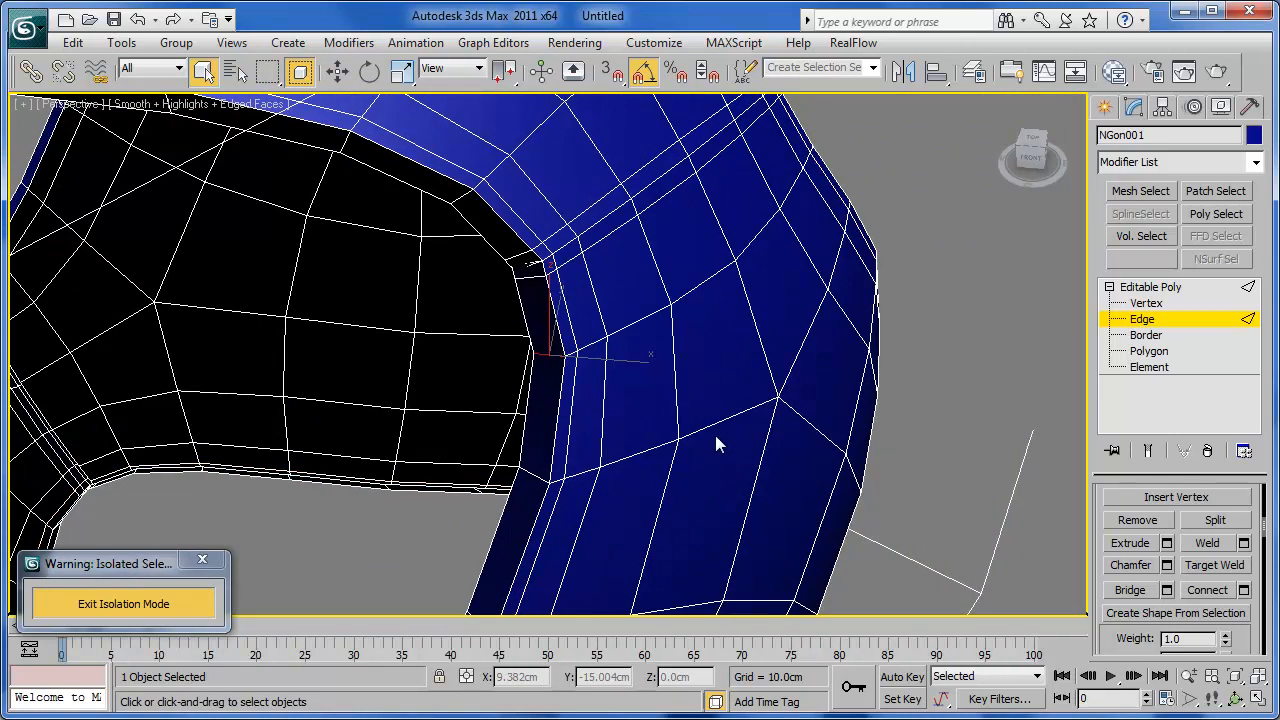
left_click(458, 199)
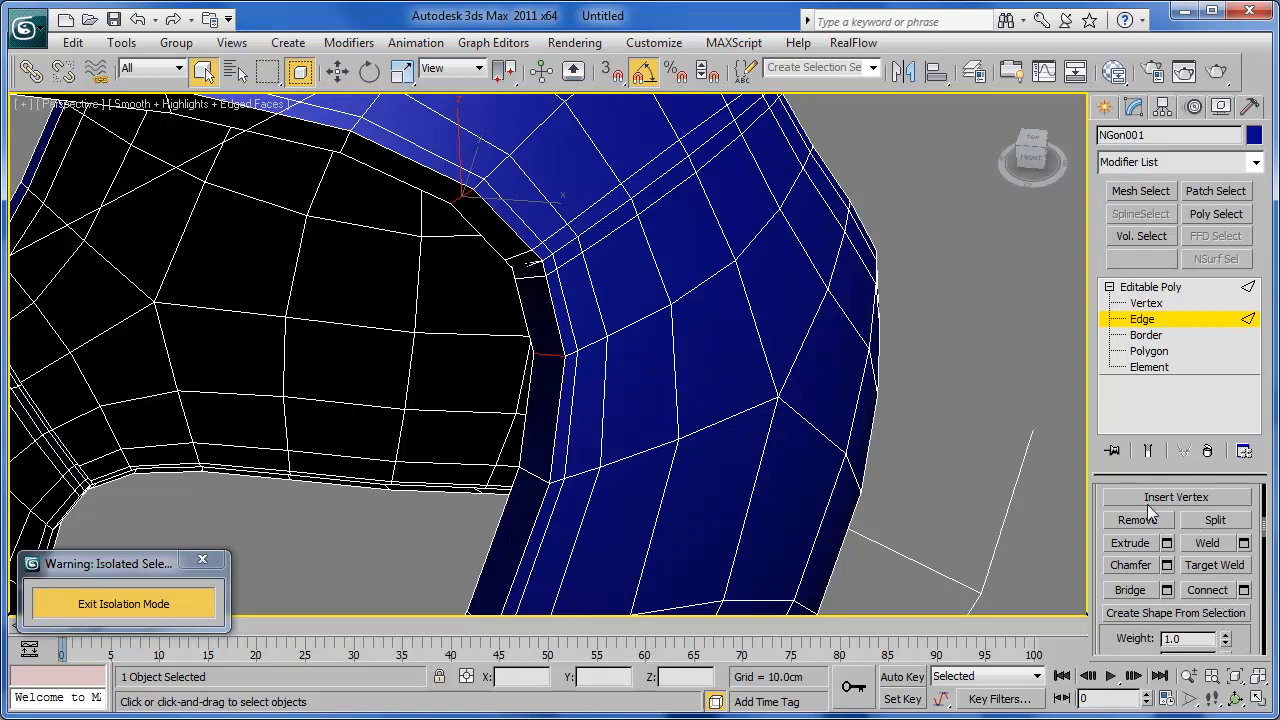
scroll(1098, 500, "up", 5)
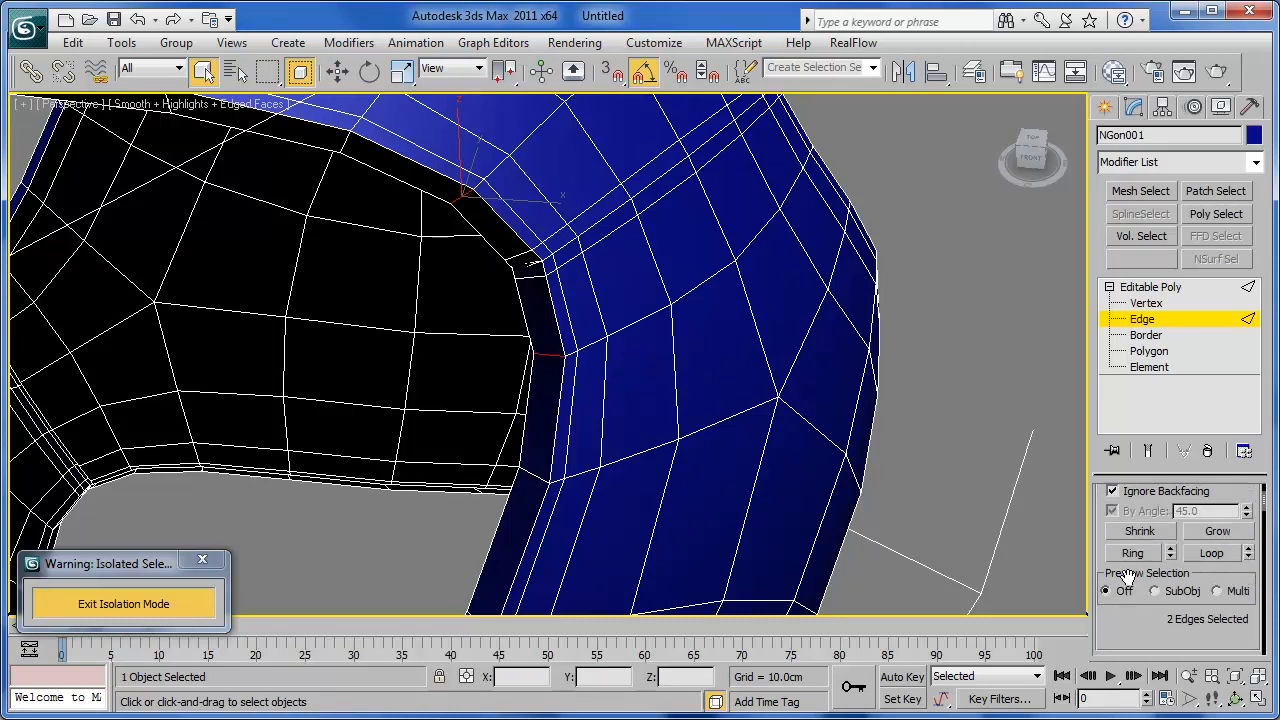
left_click(1132, 583)
Add the inner thickness edge rings of the remaining openings to the selection.
middle_click_drag(800, 473, 861, 436, "alt")
scroll(861, 436, "down", 2)
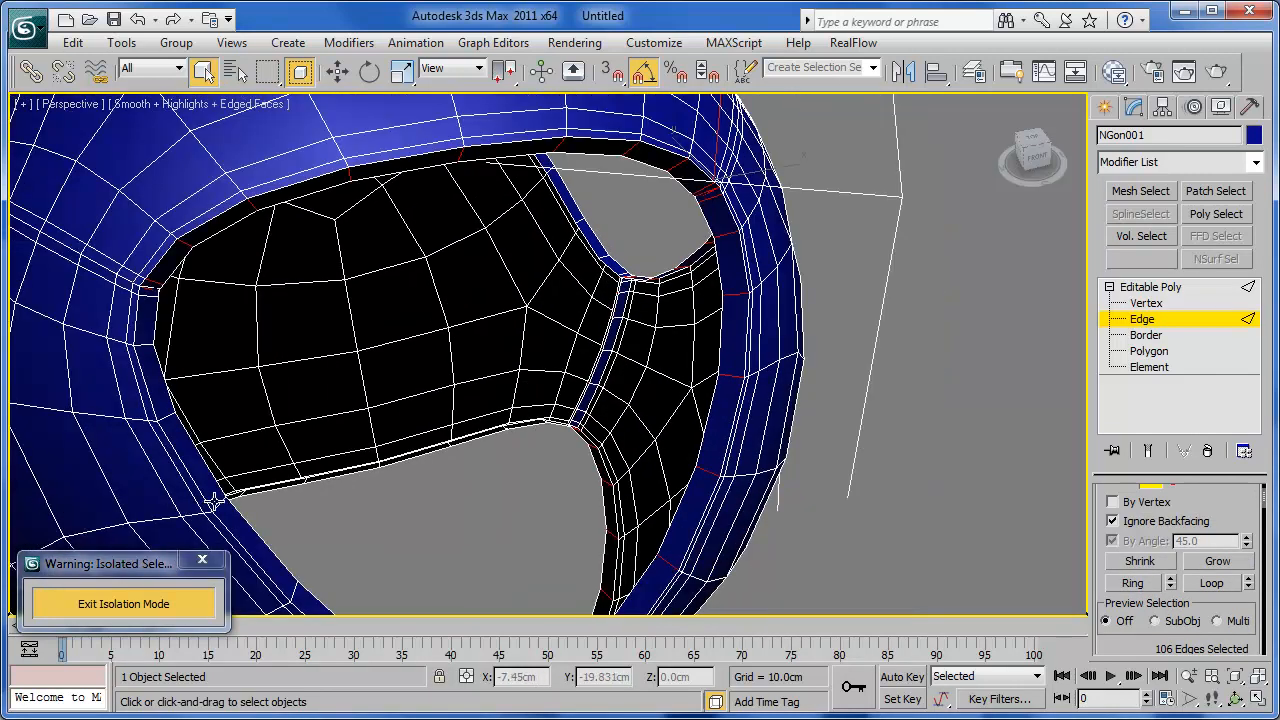
left_click(1132, 583)
middle_click_drag(839, 566, 580, 500, "alt")
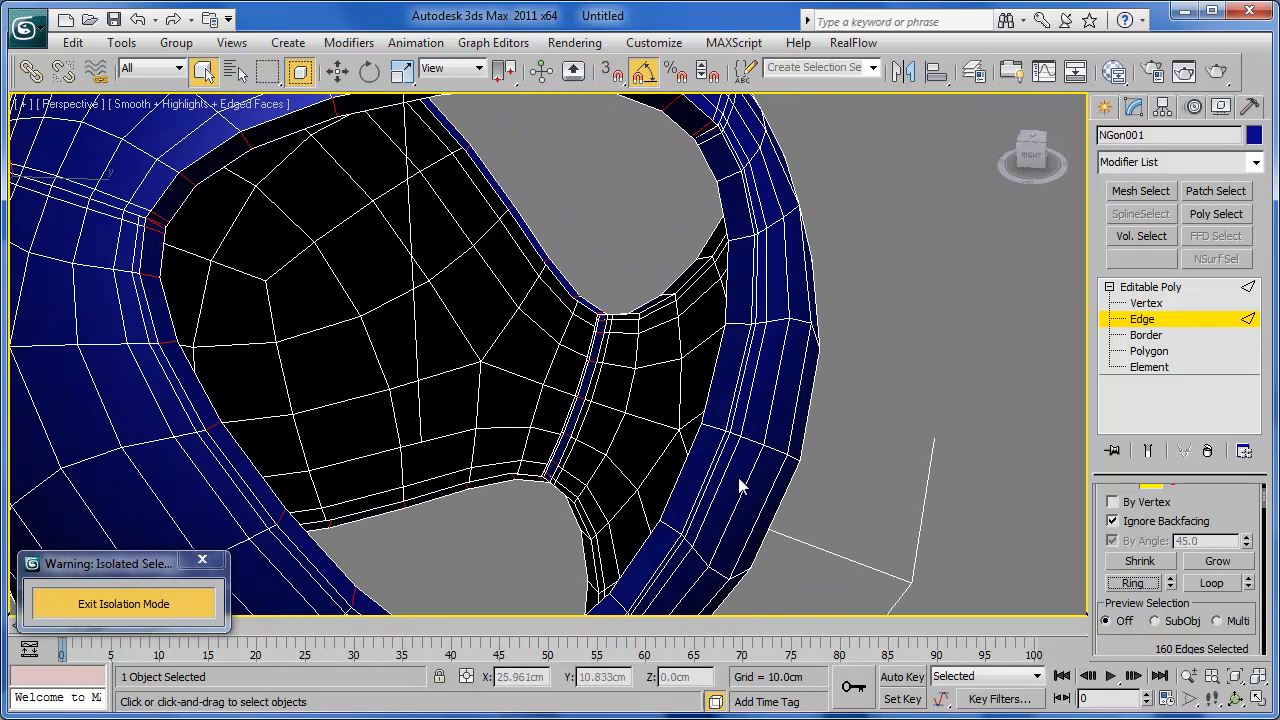
left_click(710, 428, "ctrl")
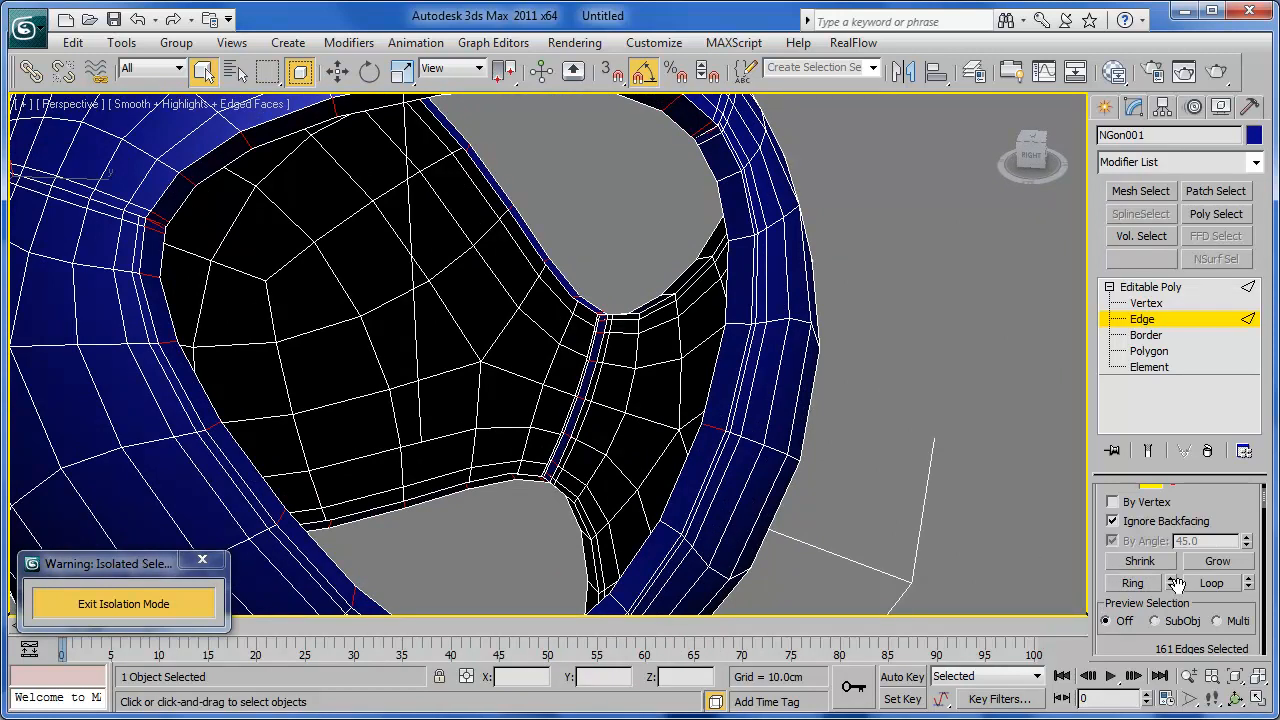
left_click(1140, 584)
Connect the thickness edges of all openings with 1 segment, pinch 0 and slide -53.
middle_click_drag(909, 483, 672, 330, "alt")
scroll(672, 330, "up", 5)
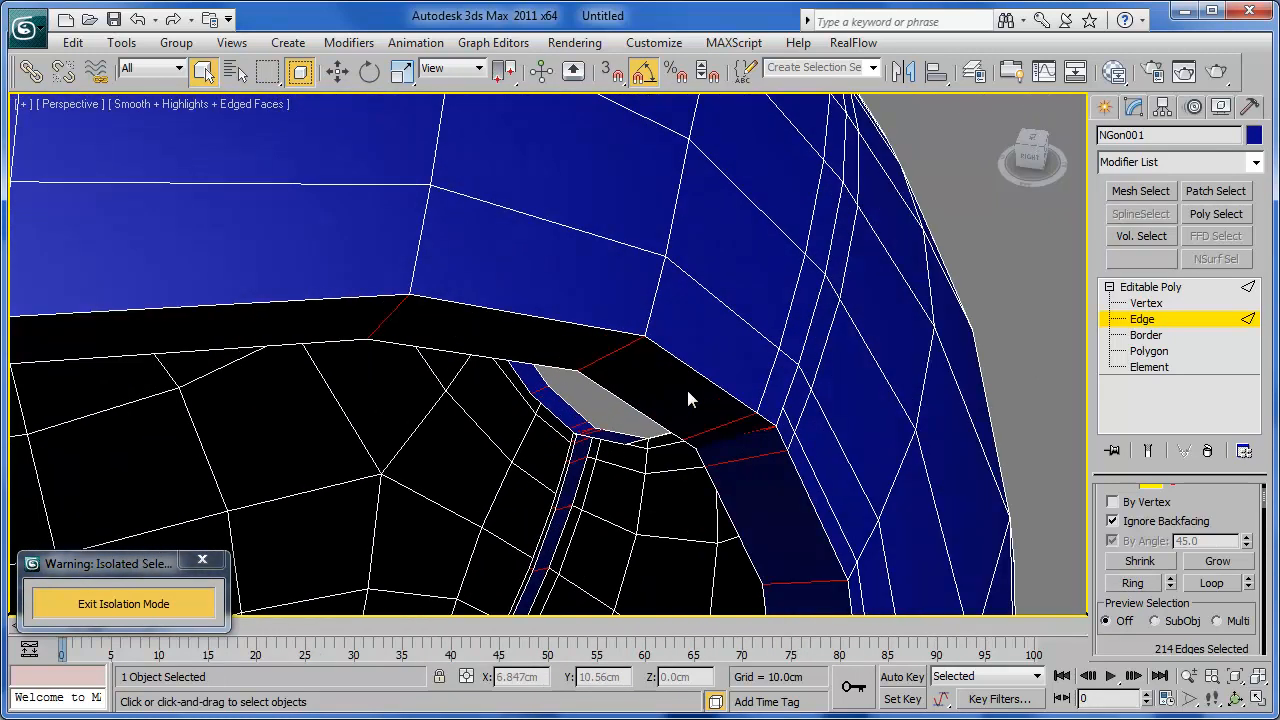
middle_click_drag(740, 392, 749, 486, "alt")
scroll(1248, 610, "down", 4)
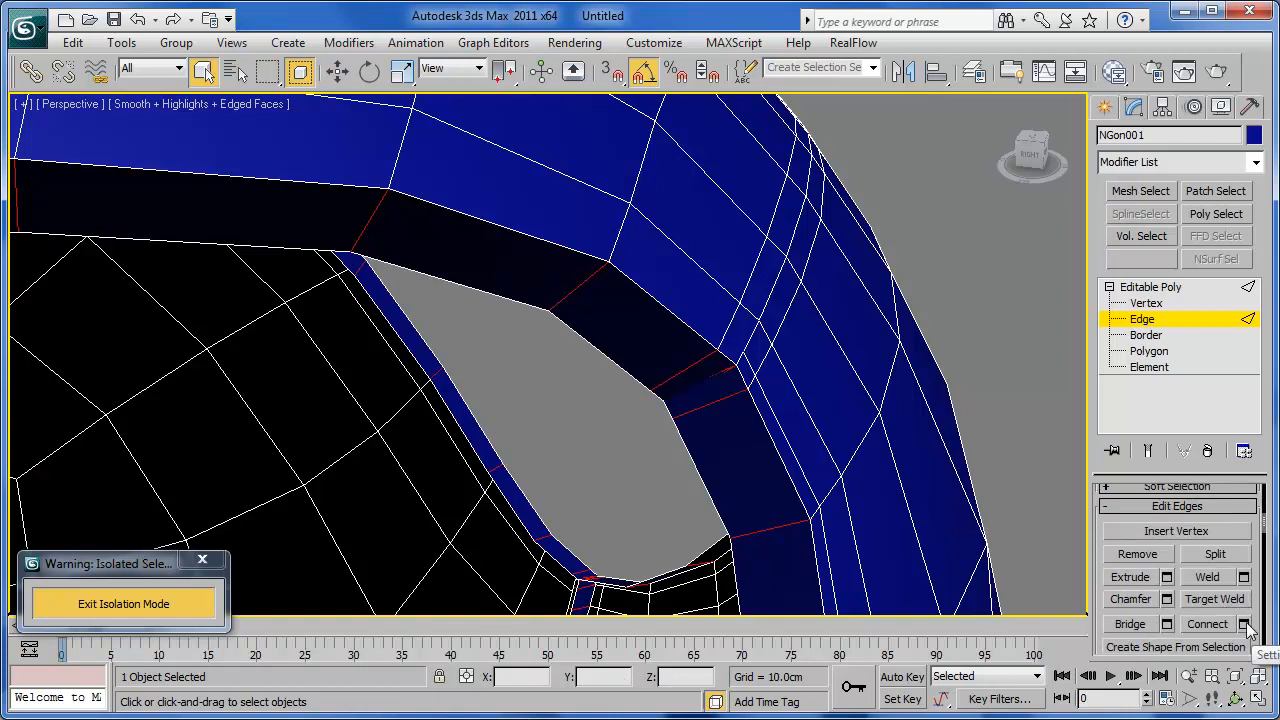
left_click(1244, 624)
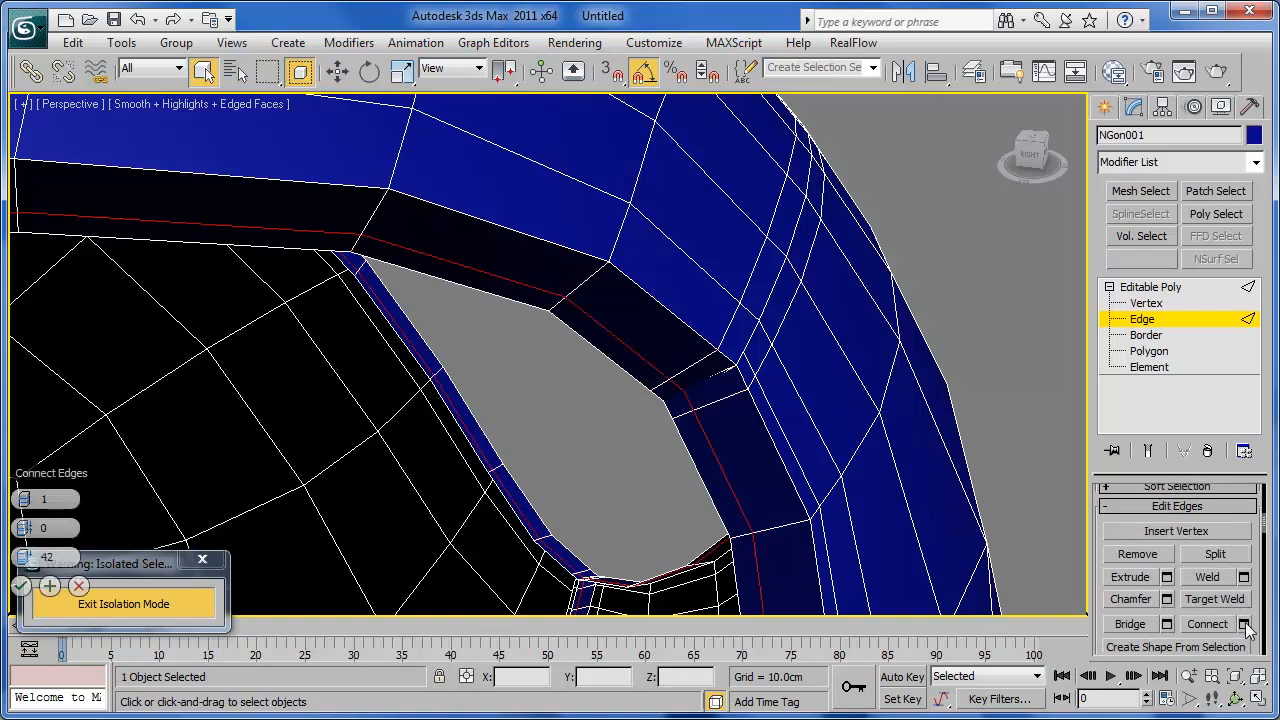
left_click_drag(33, 563, 33, 608)
left_click(20, 557)
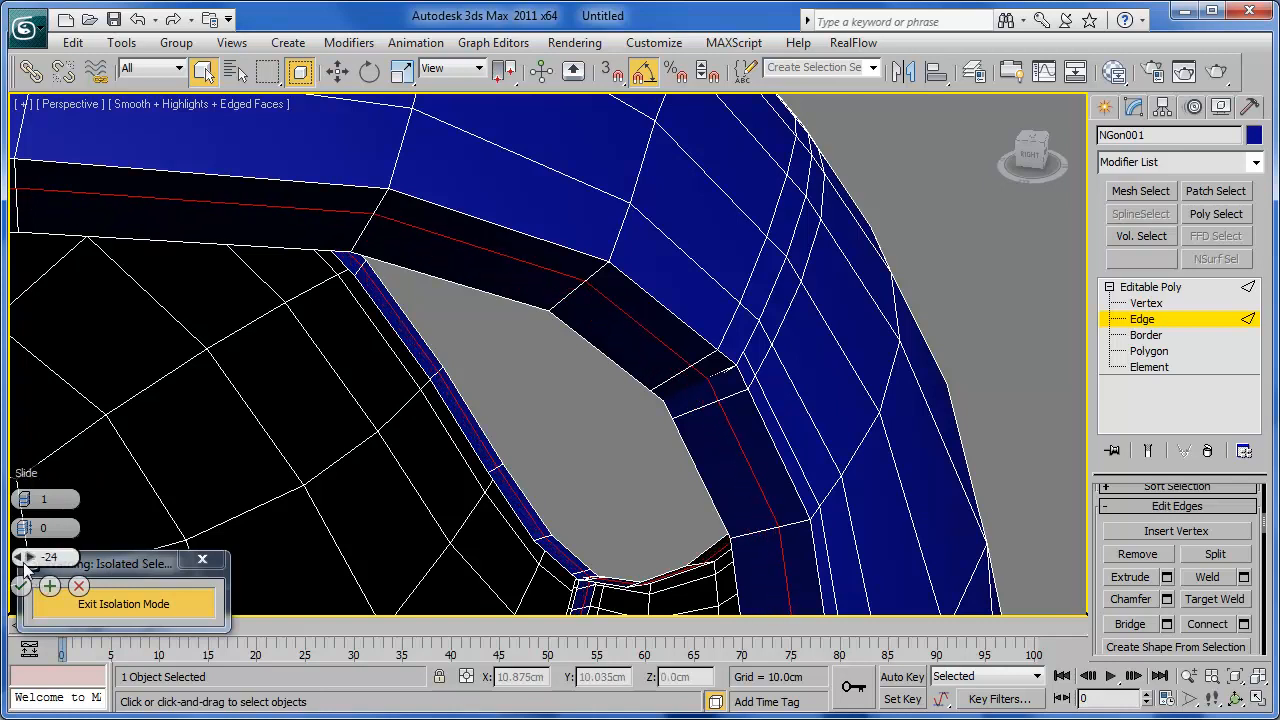
left_click_drag(20, 557, 20, 580)
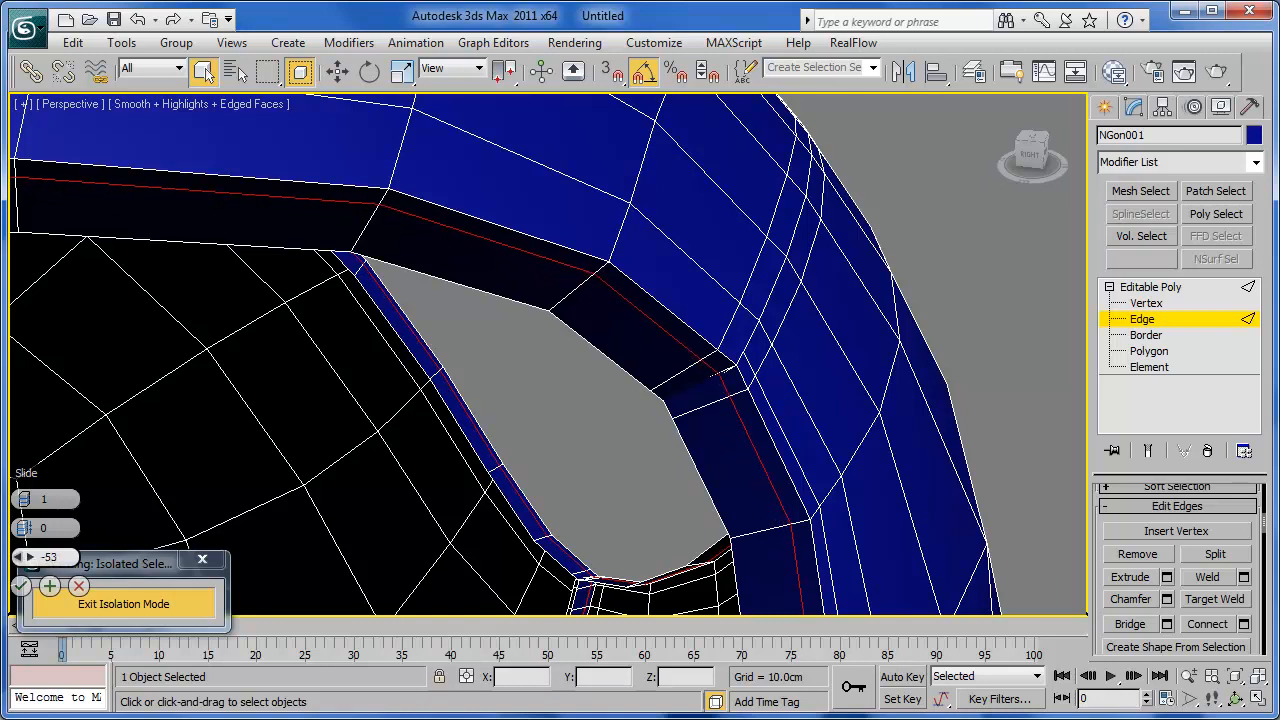
middle_click_drag(776, 543, 800, 530, "alt")
left_click(20, 363)
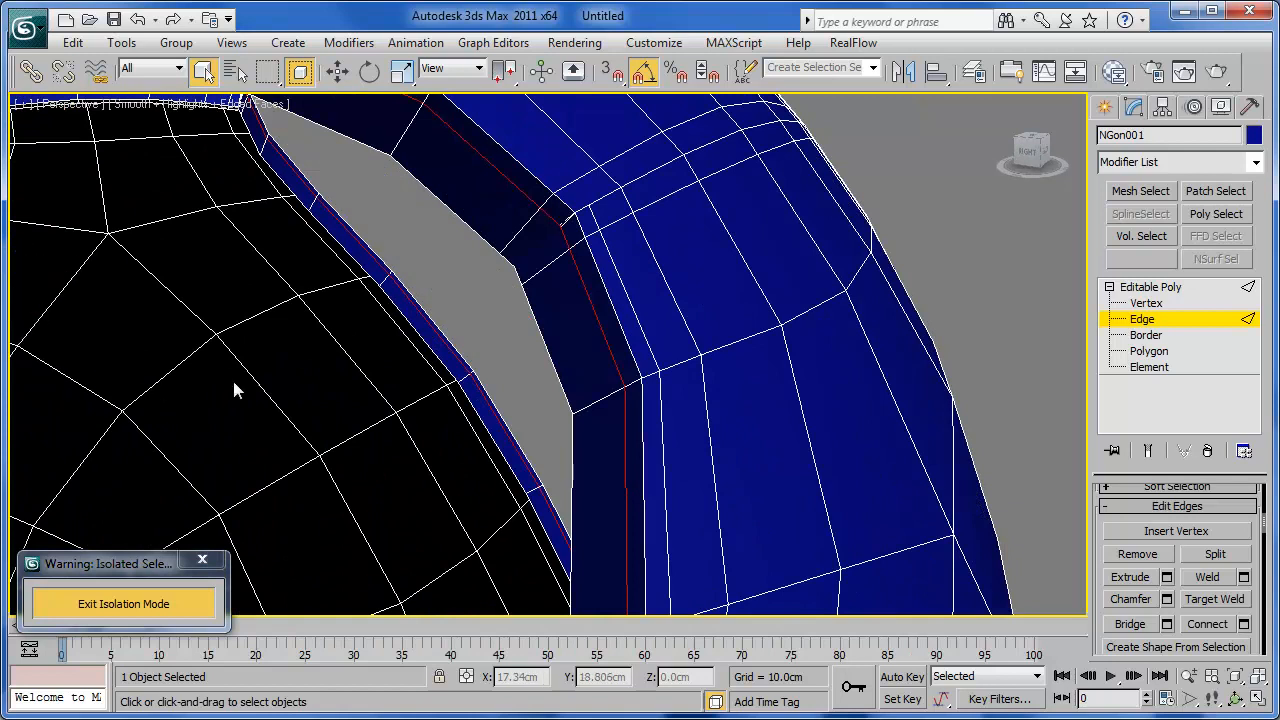
Clear the edge selection and examine the new support loops around the openings from several sides.
left_click(536, 404)
scroll(638, 425, "down", 3)
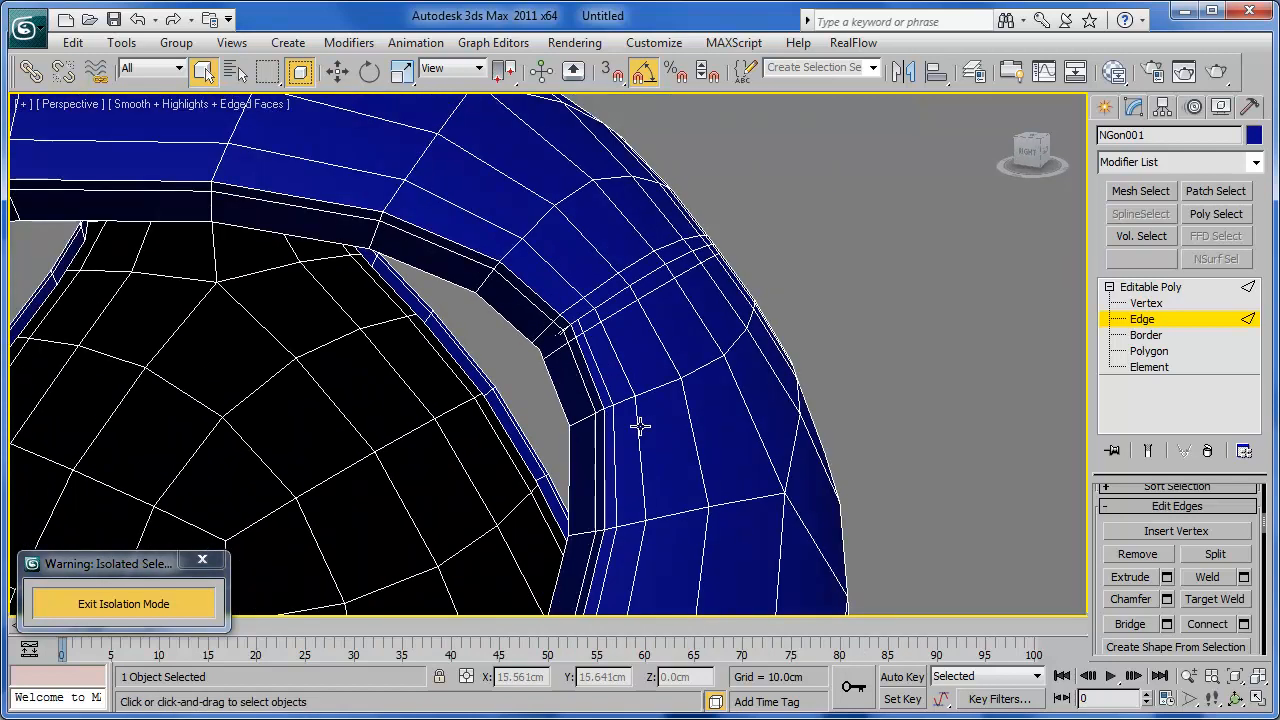
scroll(603, 429, "up", 3)
scroll(674, 343, "down", 2)
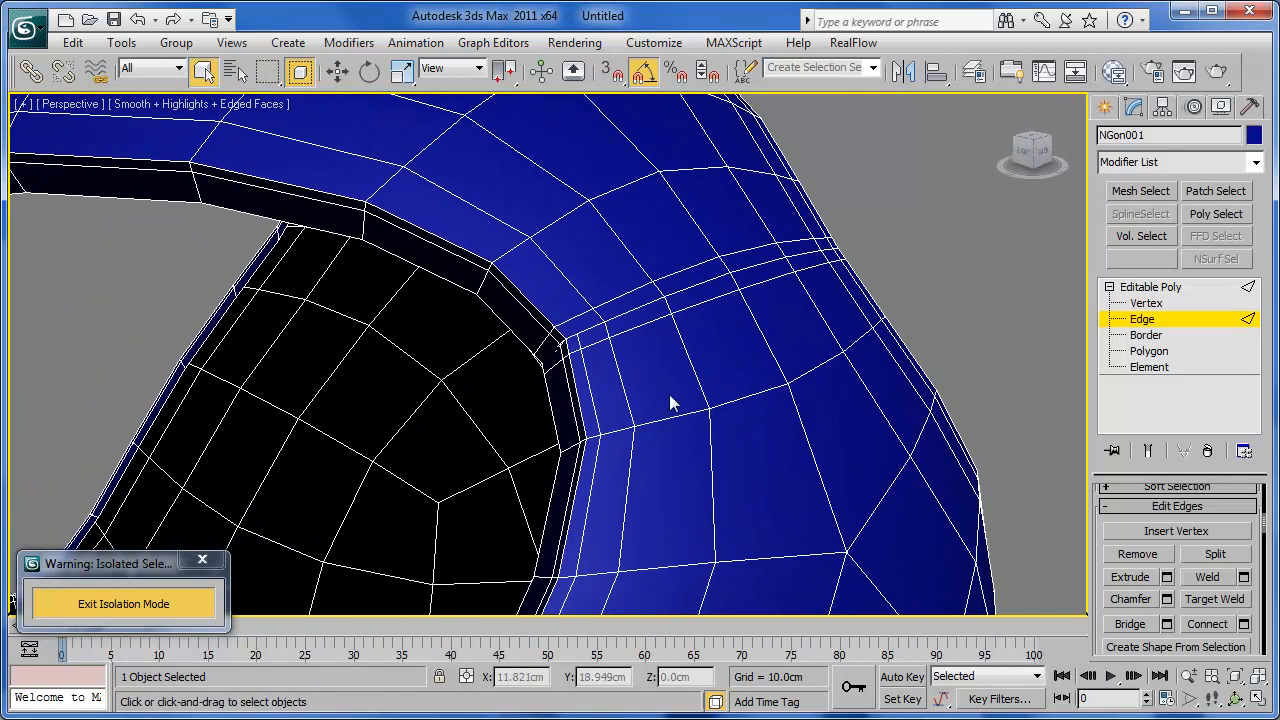
scroll(657, 406, "up", 2)
middle_click_drag(637, 397, 686, 398)
scroll(686, 398, "down", 3)
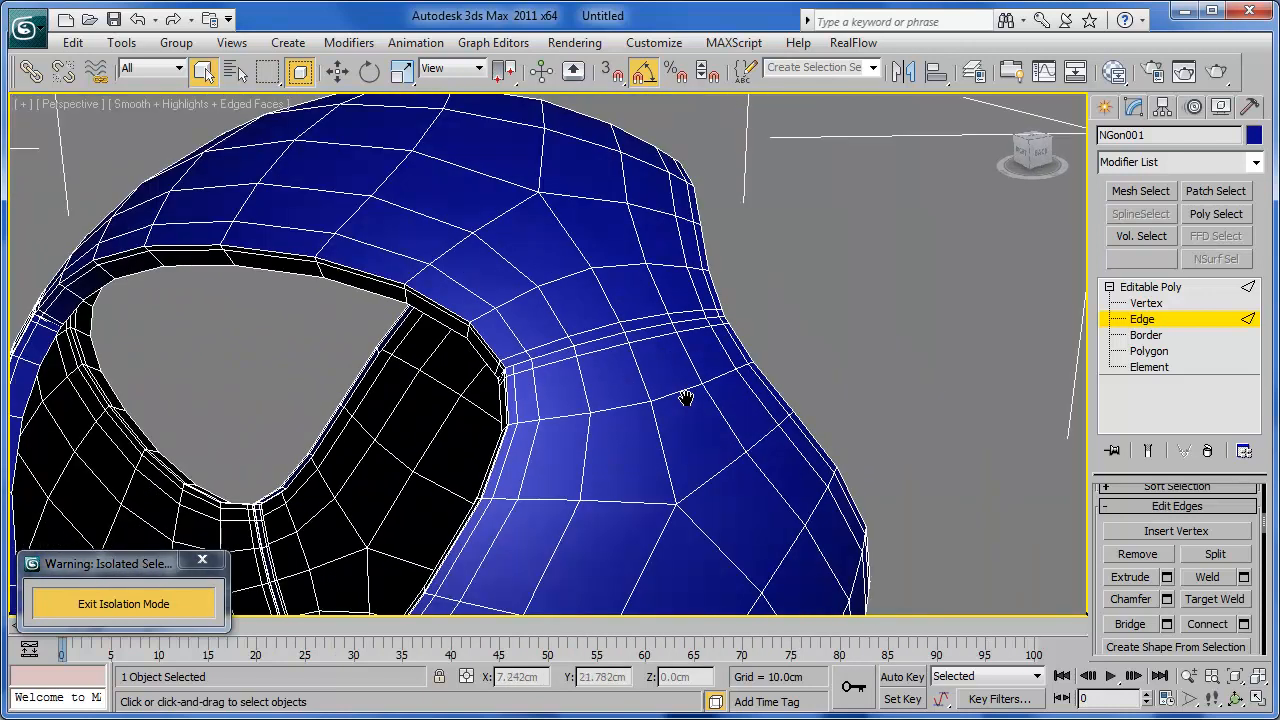
middle_click_drag(580, 417, 677, 398, "alt")
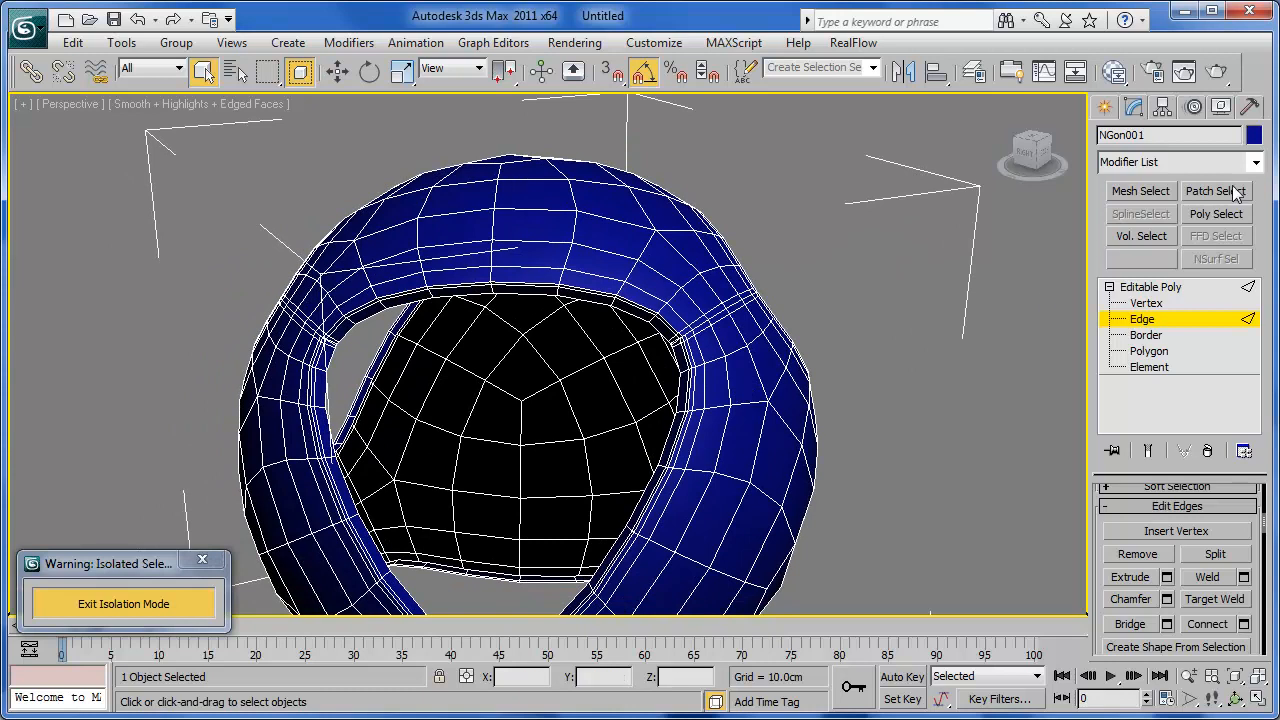
Apply a MeshSmooth modifier to the blue shell, hide the edge display and inspect the smoothed strip between two openings.
left_click(1255, 162)
scroll(1190, 352, "down", 11)
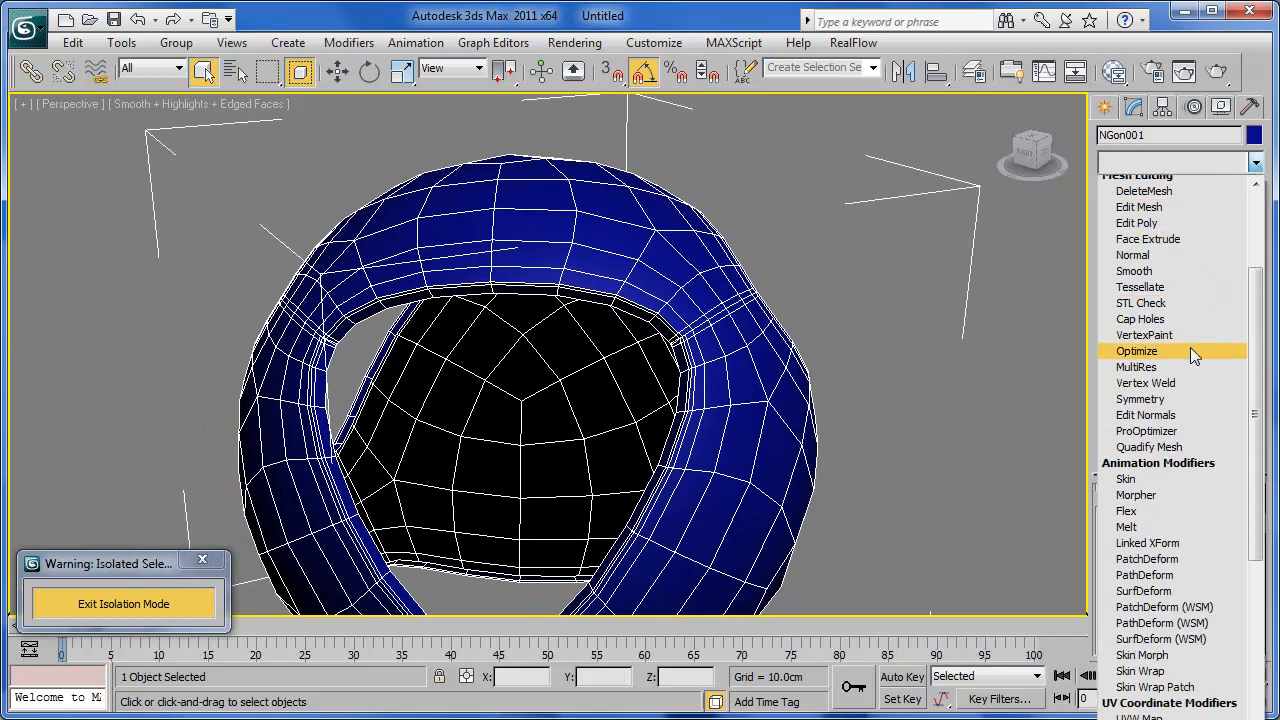
scroll(1178, 364, "down", 5)
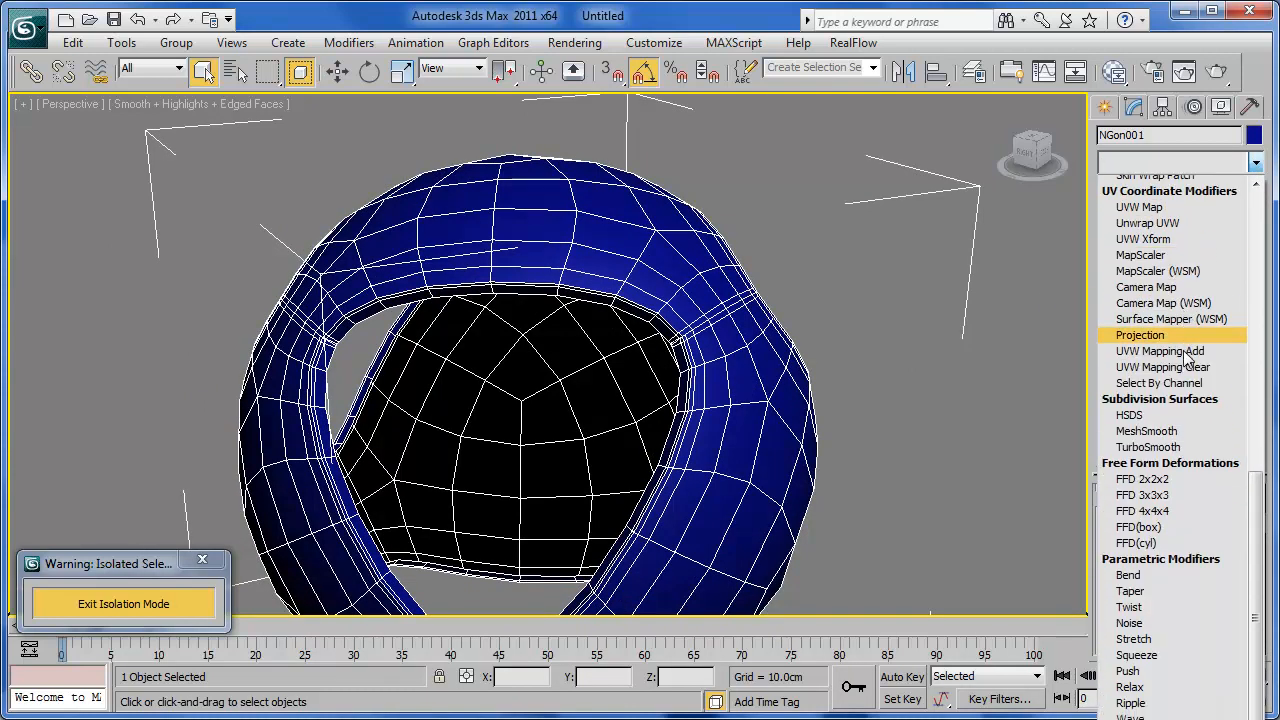
left_click(1174, 354)
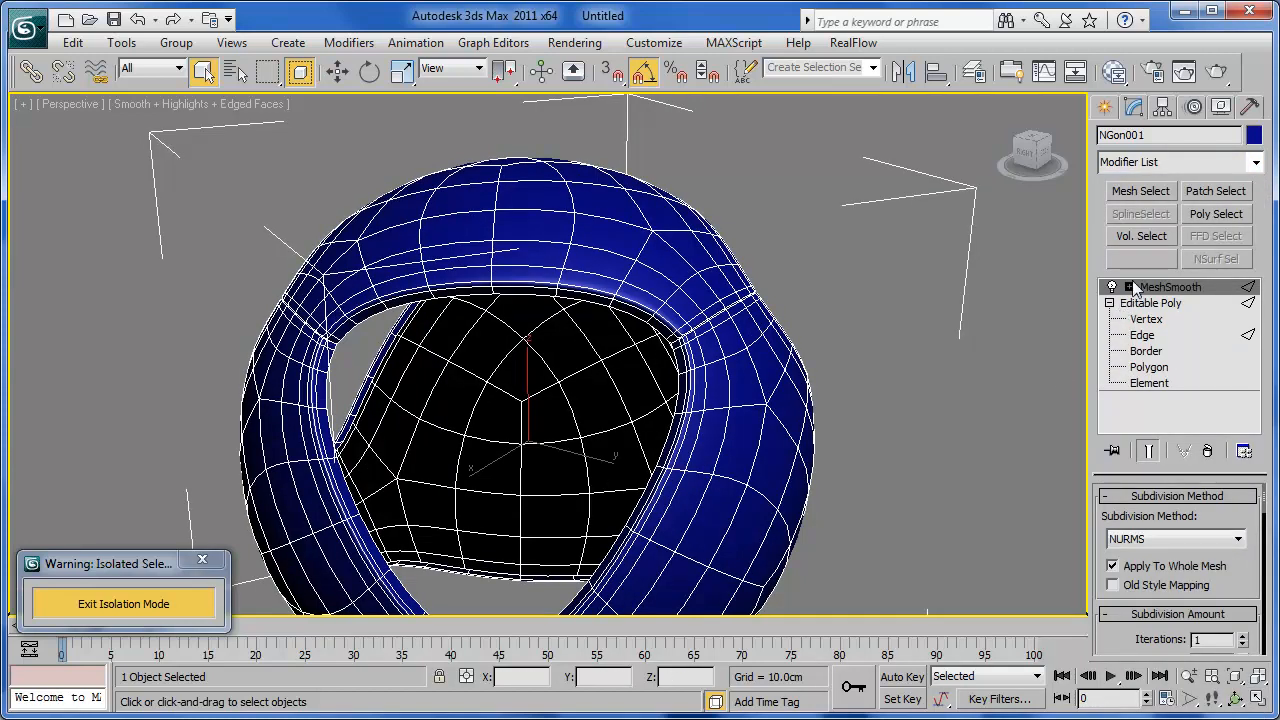
key("F4")
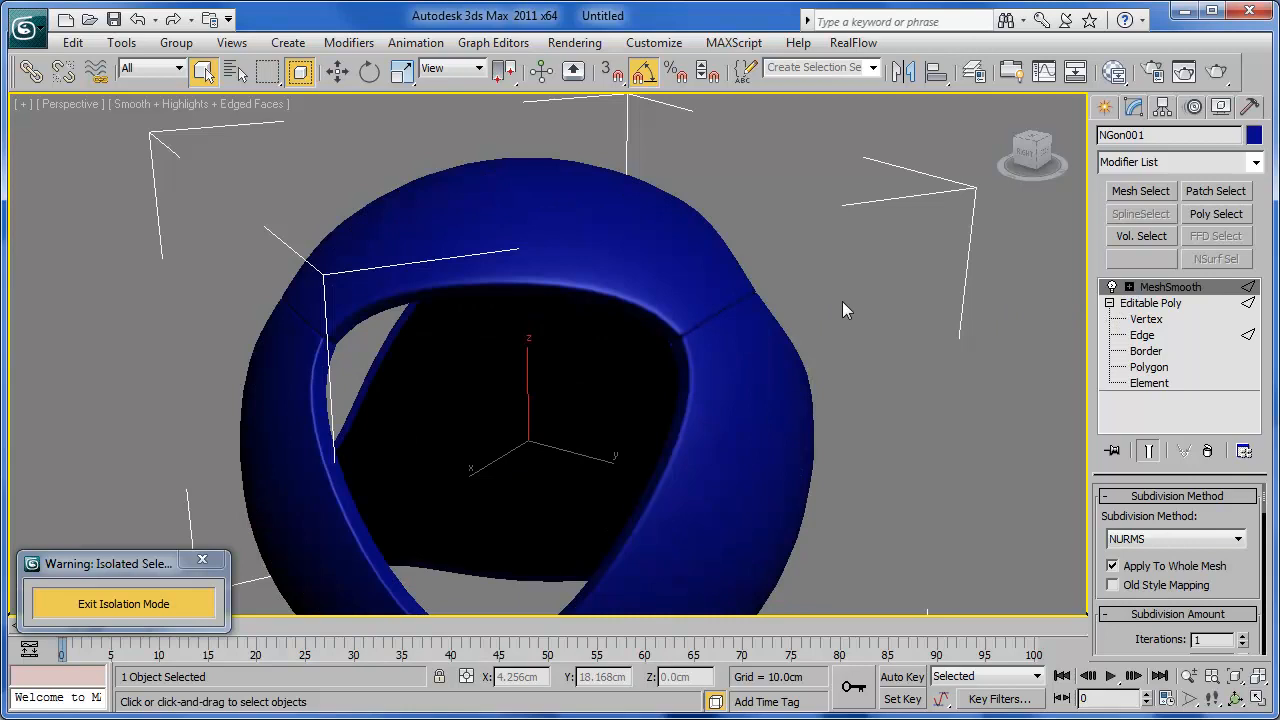
middle_click_drag(825, 410, 611, 371, "alt")
scroll(624, 352, "up", 10)
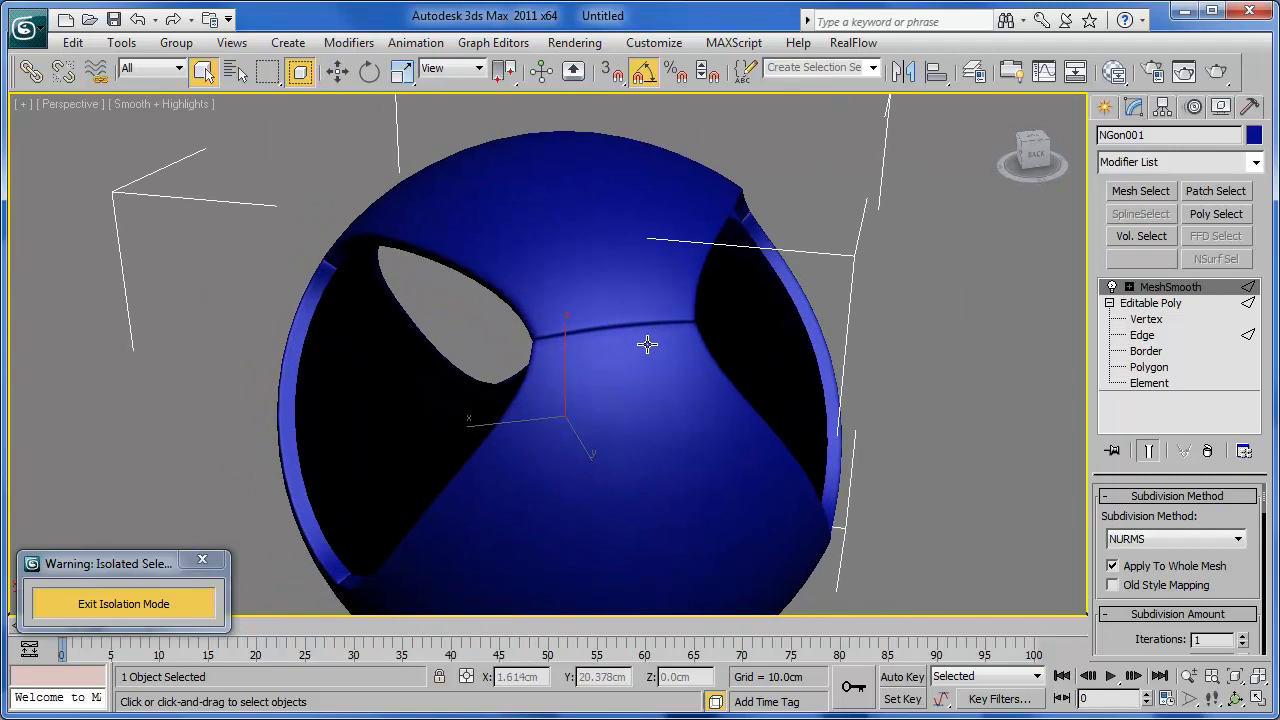
middle_click_drag(683, 346, 653, 350, "alt")
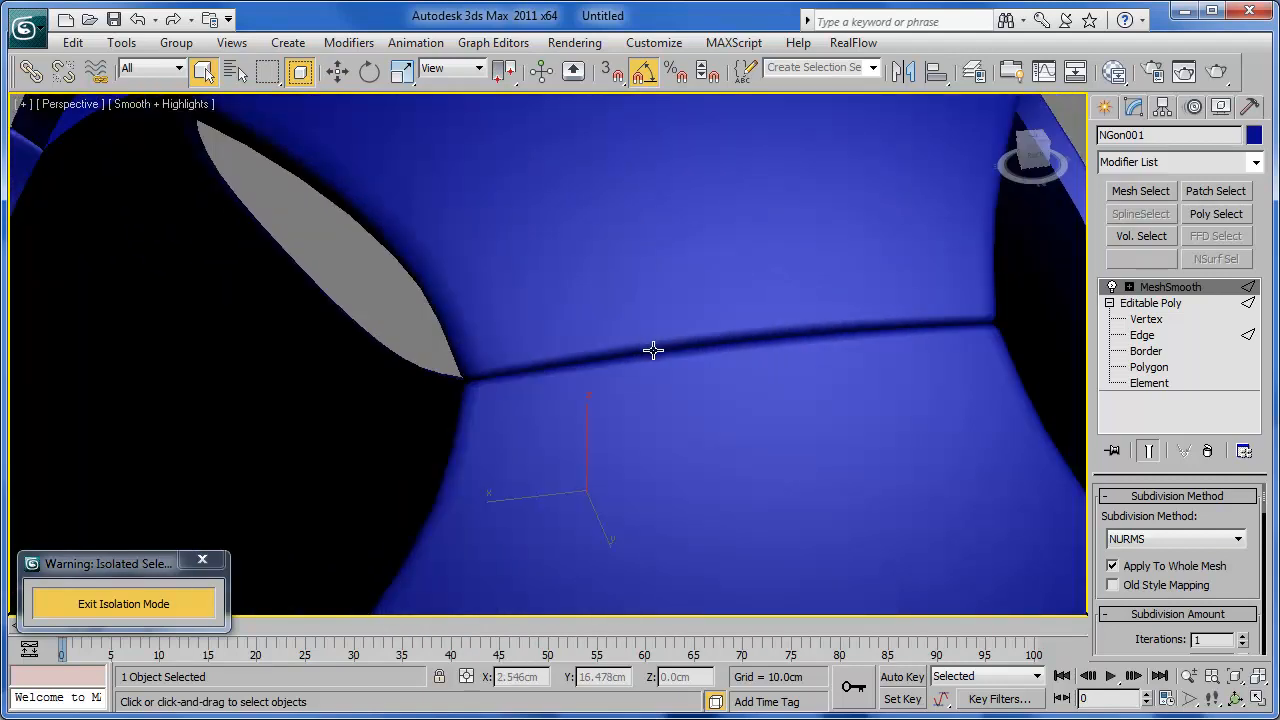
Exit isolation, show the mesh edges again and isolate the light blue panel object.
left_click(170, 608)
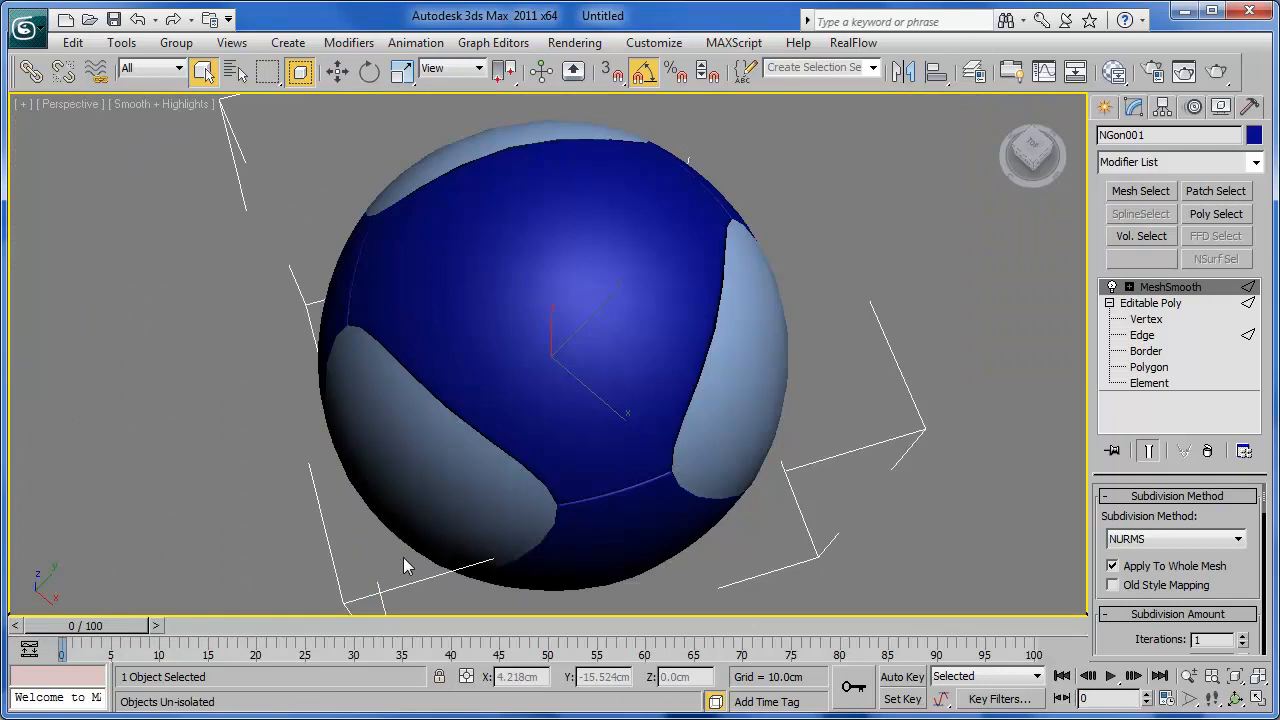
key("F4")
left_click(476, 475)
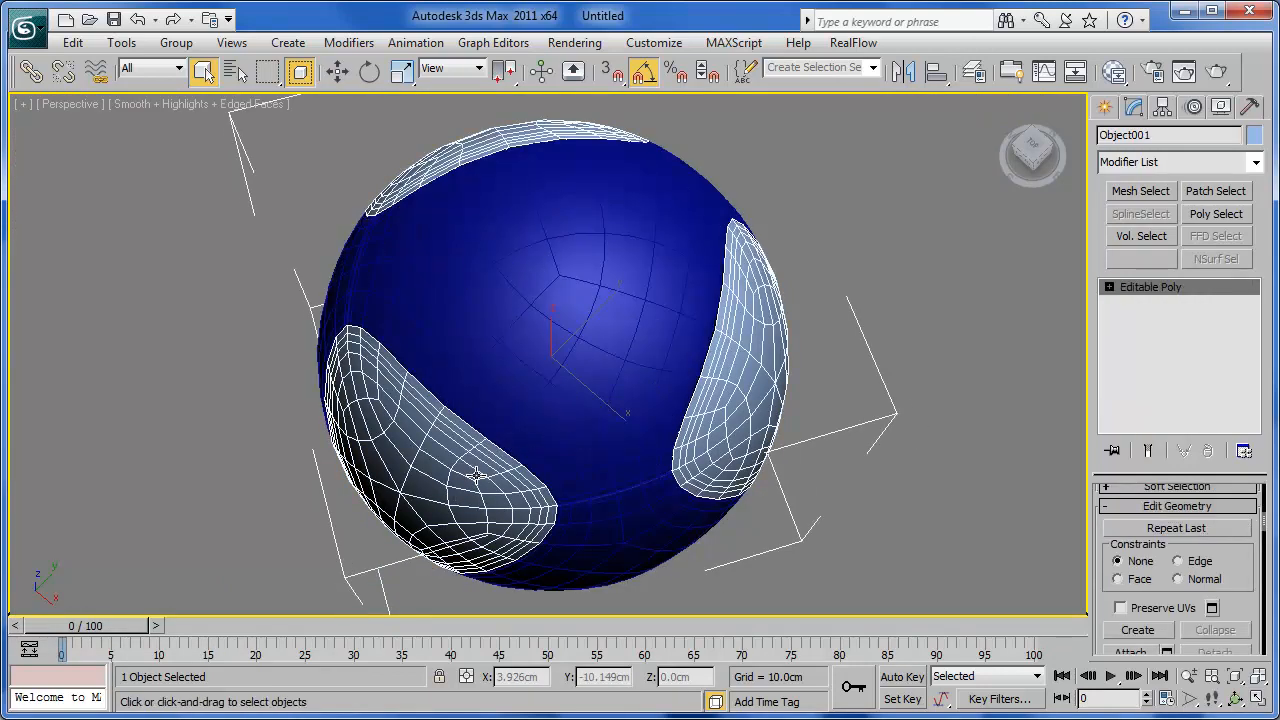
key("alt+q")
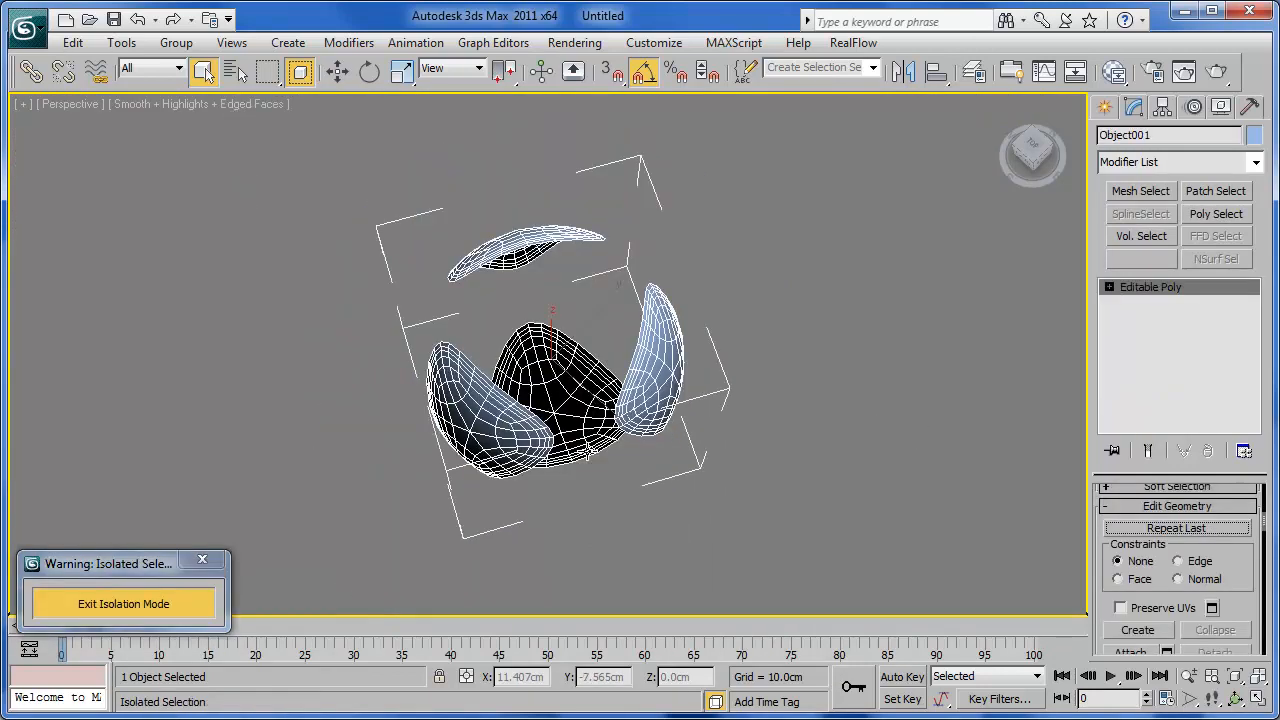
middle_click_drag(603, 487, 623, 380, "alt")
scroll(666, 366, "up", 6)
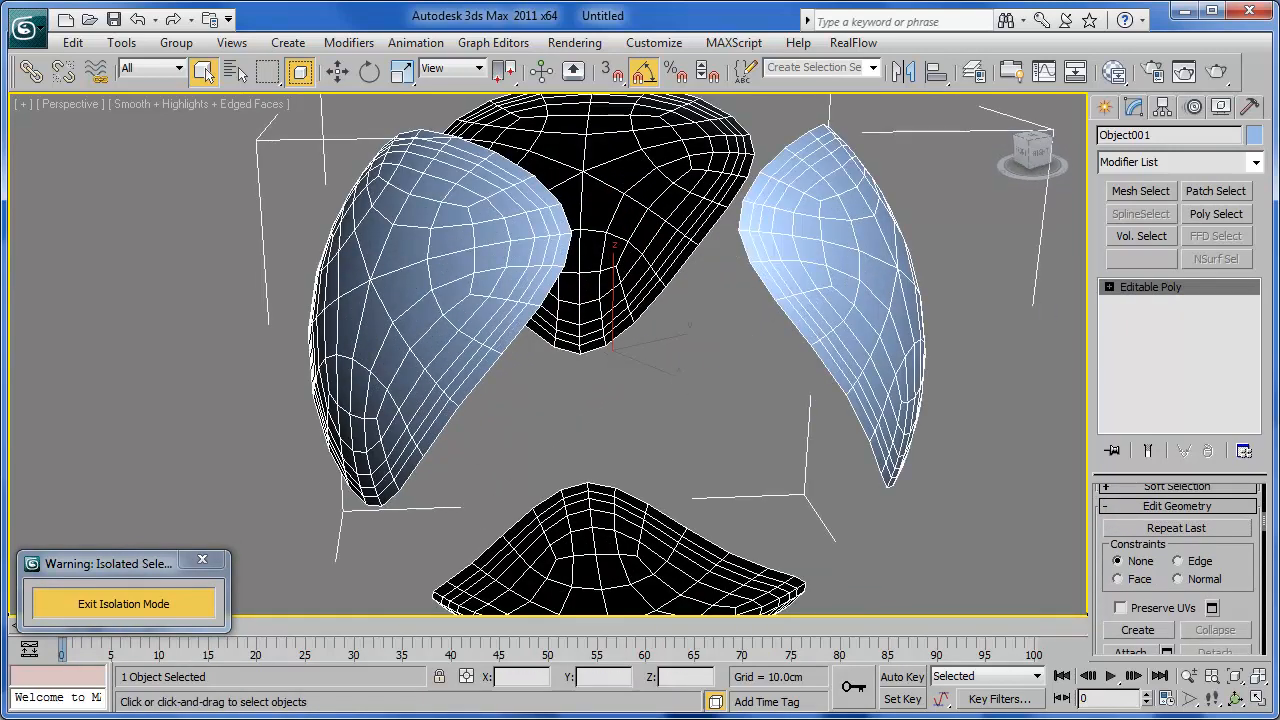
Thicken the light blue panels with a Shell modifier of 0.8 cm inner amount and convert them to Editable Poly.
left_click(1256, 162)
scroll(1204, 300, "down", 8)
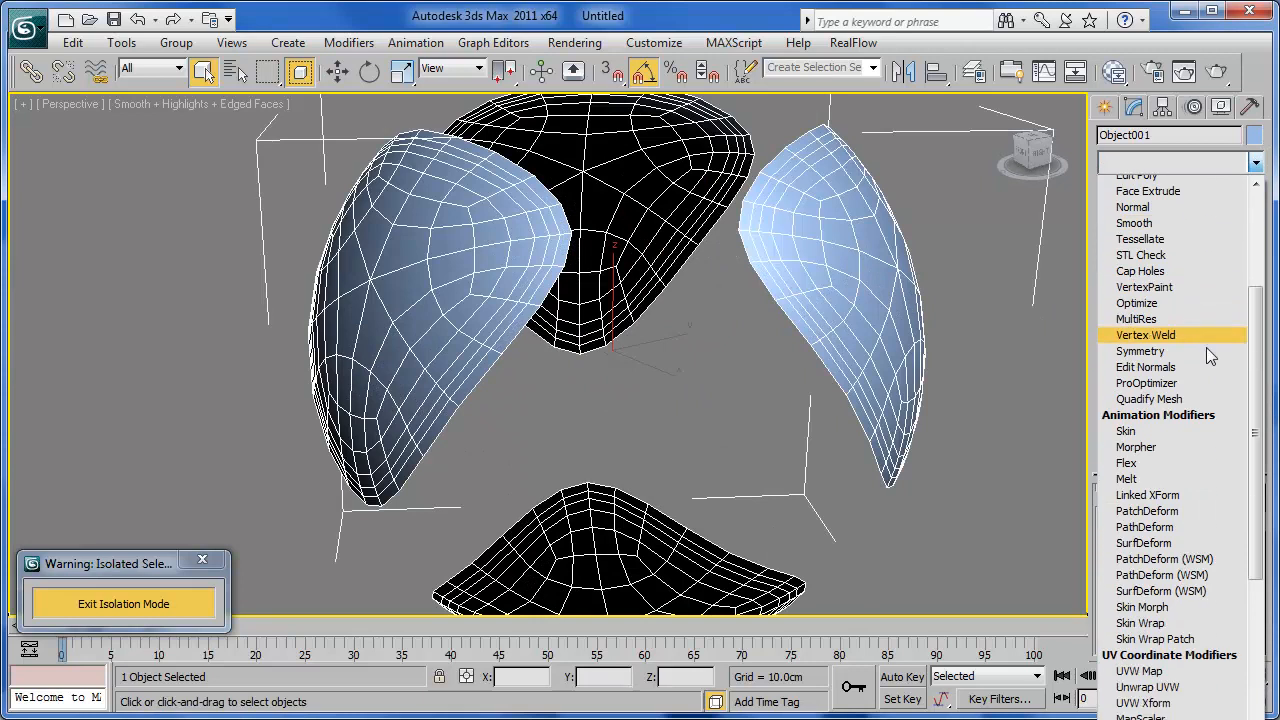
scroll(1205, 345, "down", 15)
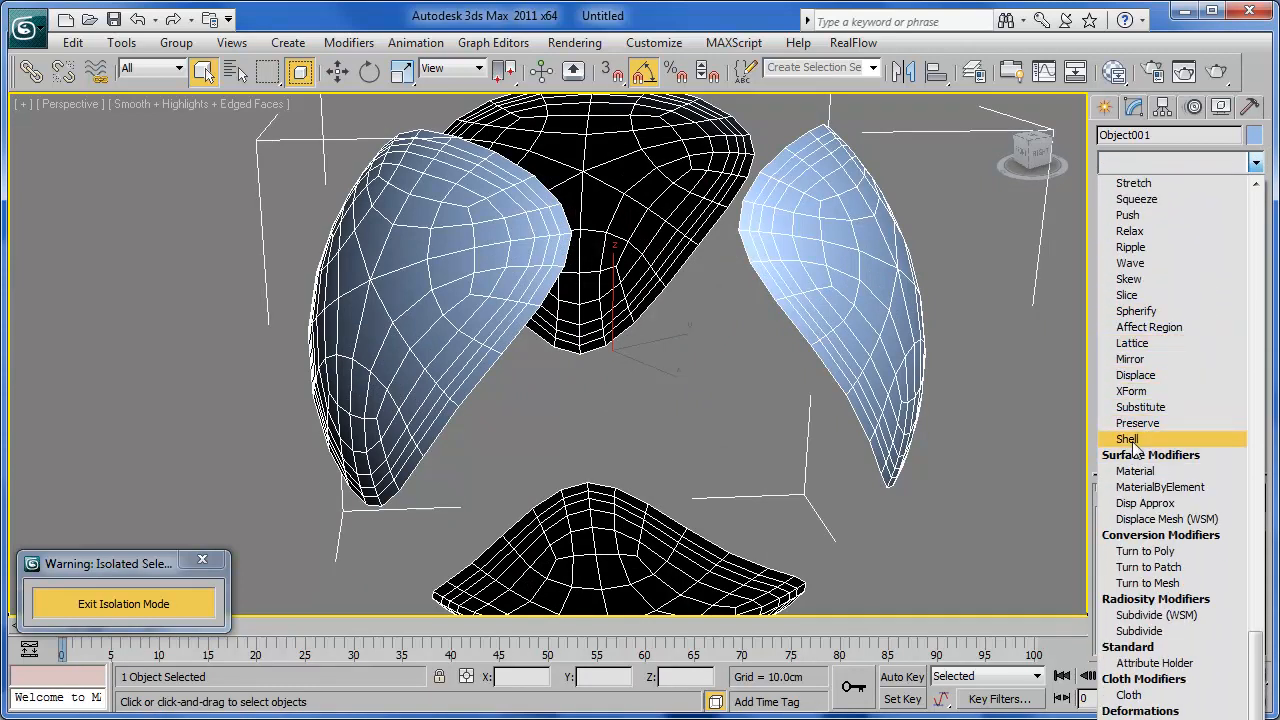
left_click(1128, 440)
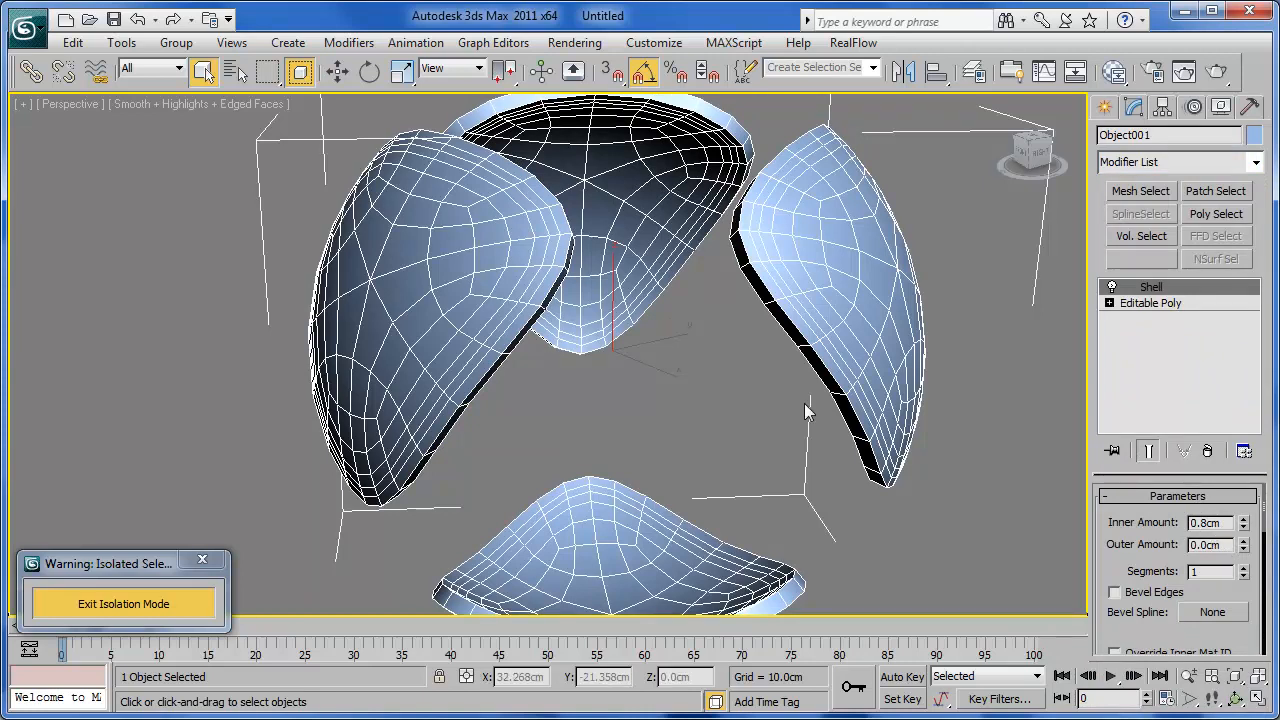
middle_click_drag(799, 390, 860, 379, "alt")
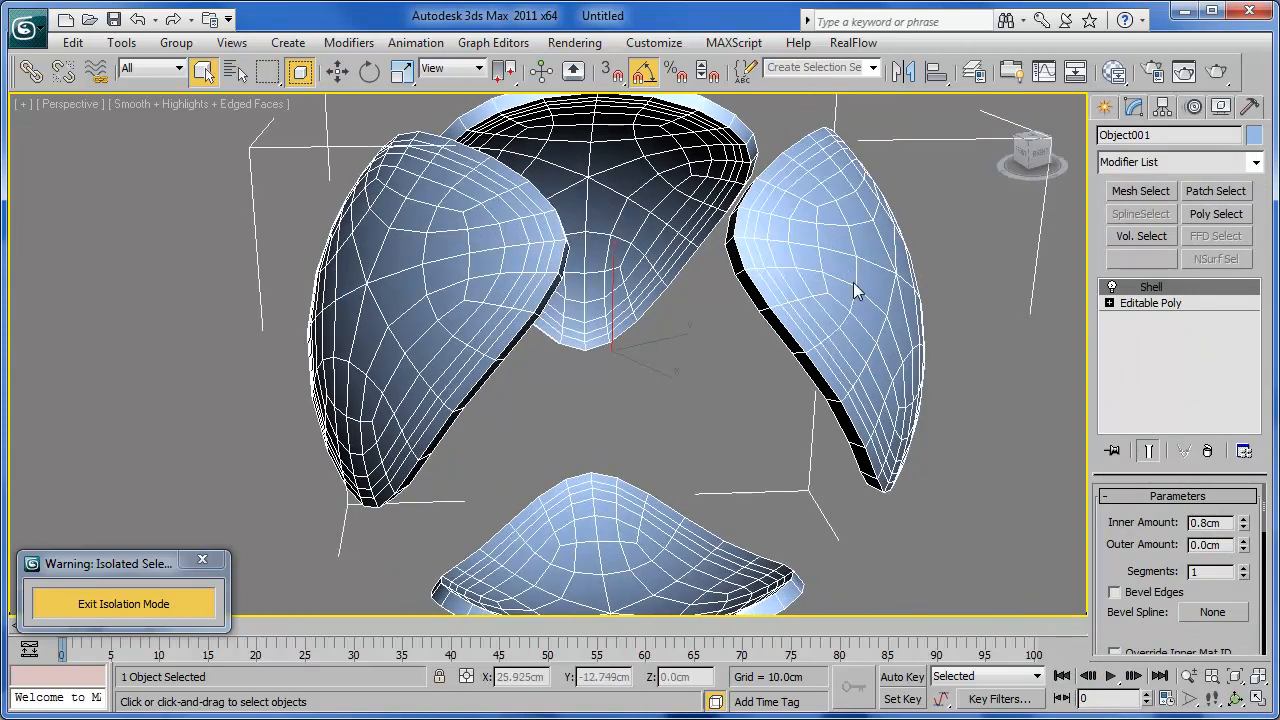
right_click(853, 282)
mouse_move(951, 463)
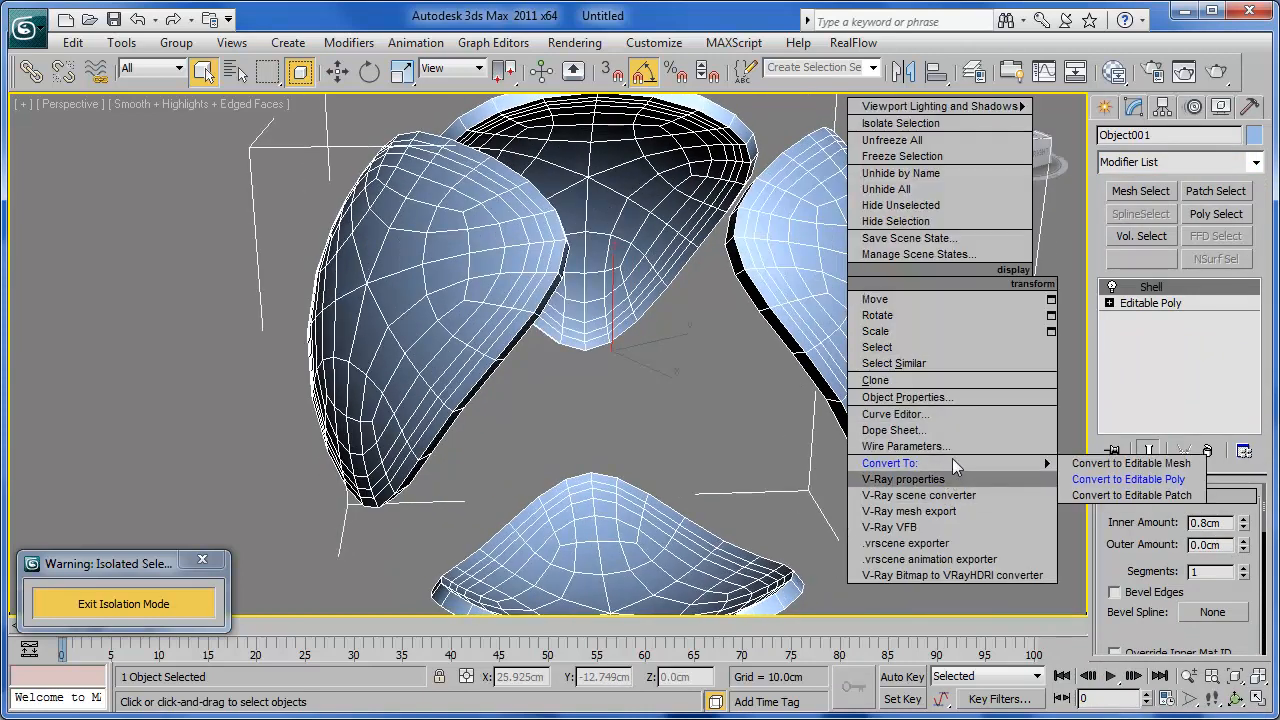
left_click(1080, 479)
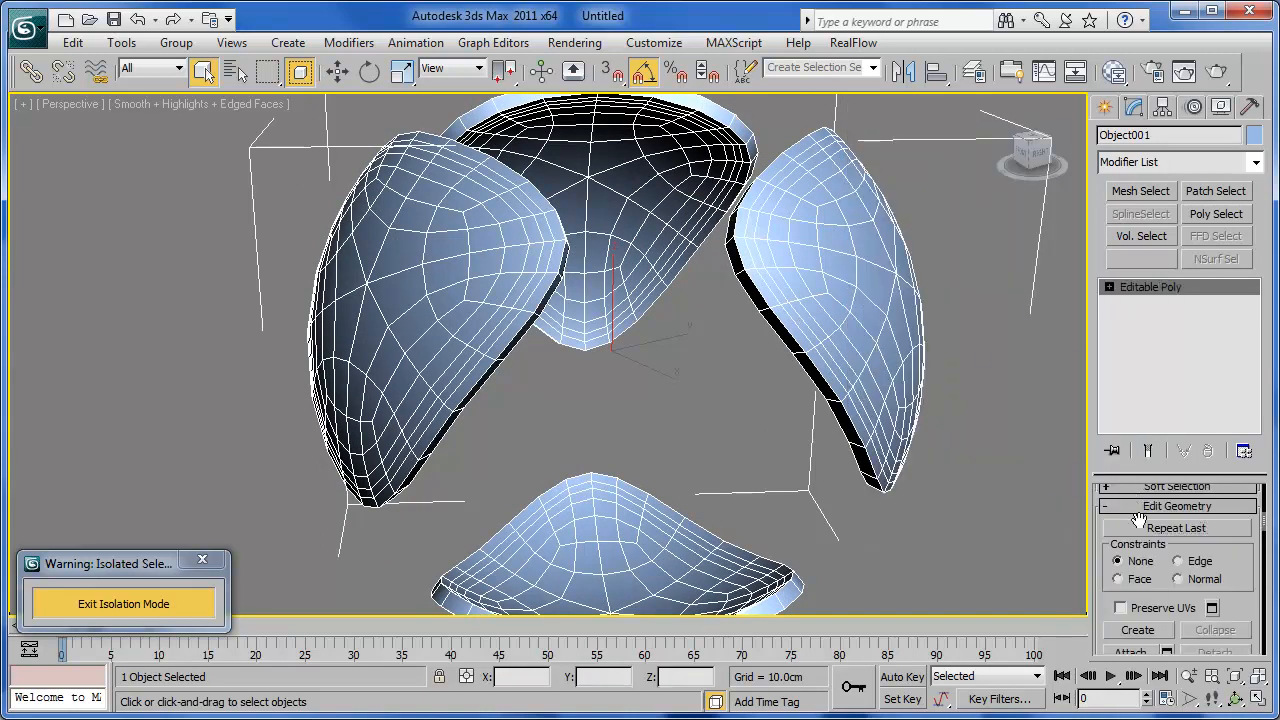
Select the inner surfaces of all four panels as polygons, using the 45-degree angle selection, and delete them.
left_click_drag(1095, 530, 1095, 568)
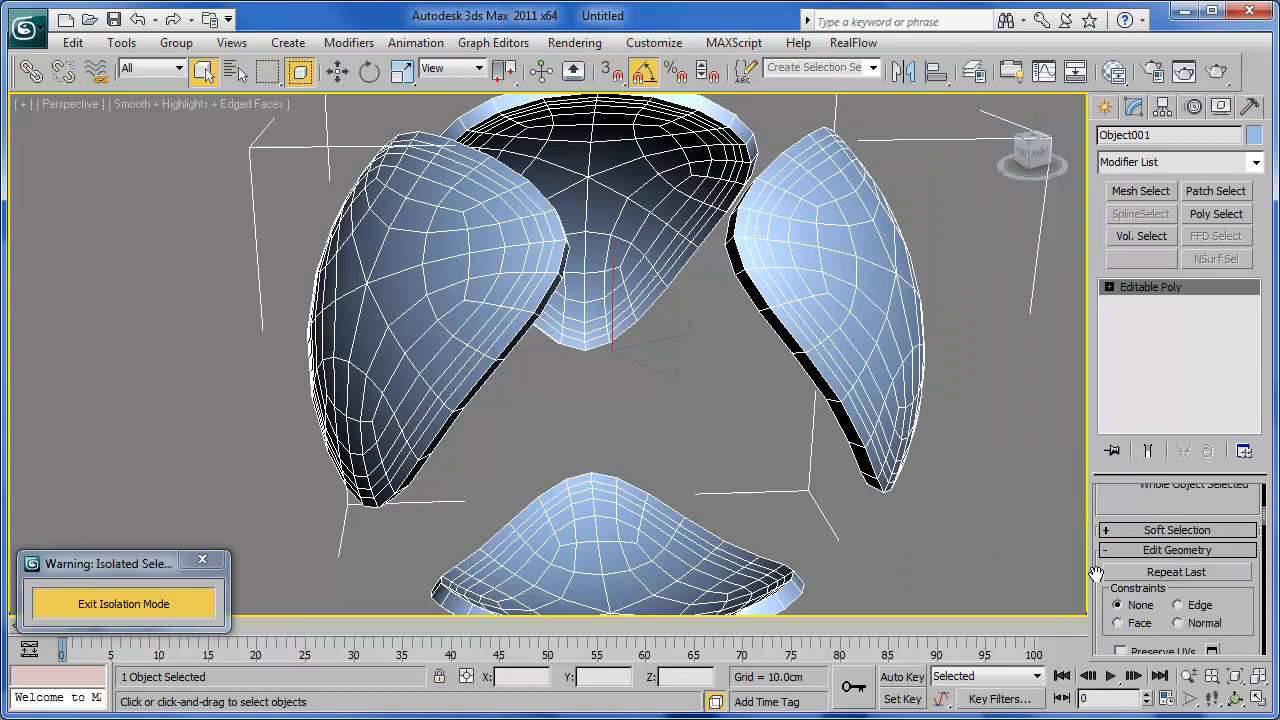
left_click(1109, 287)
left_click(1142, 352)
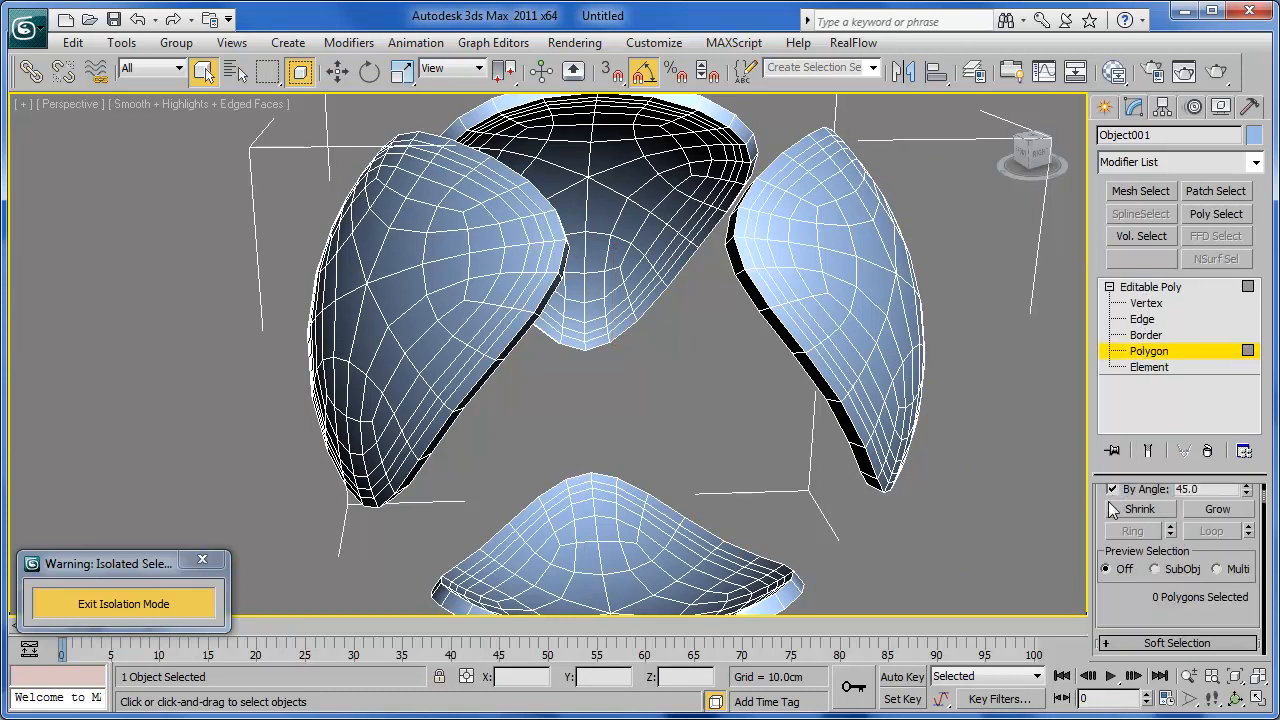
left_click_drag(1096, 507, 1096, 573)
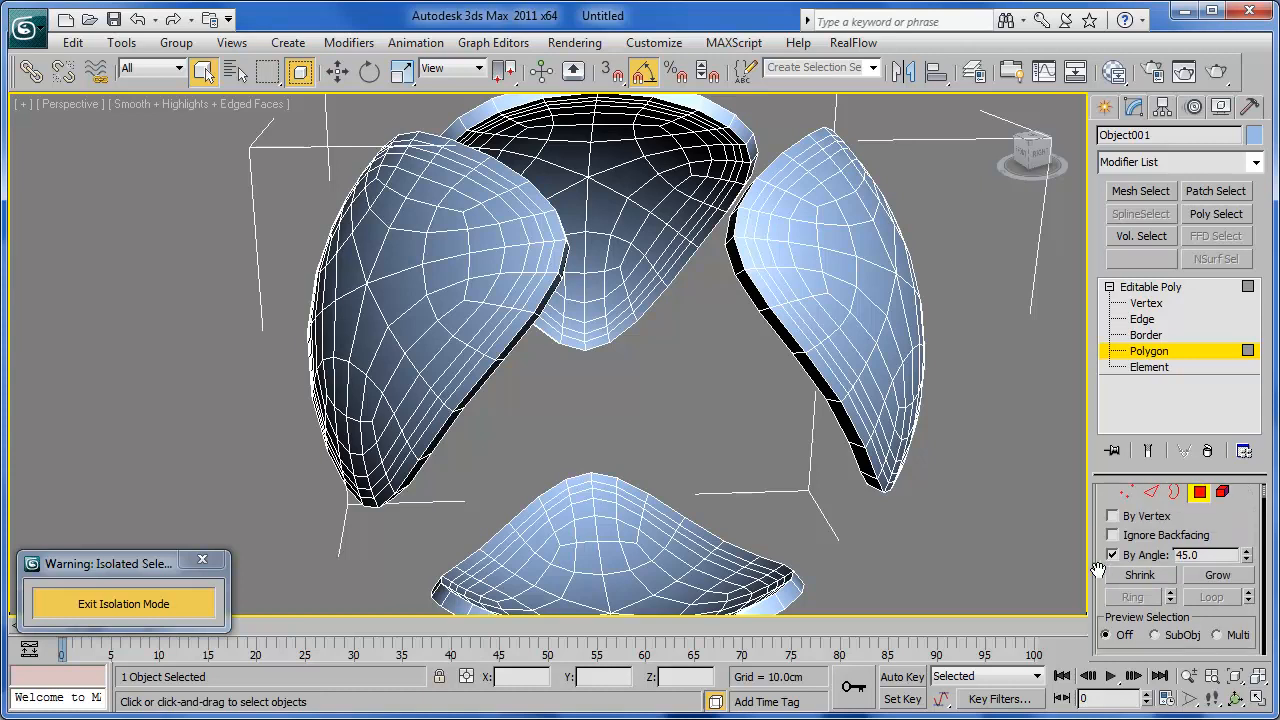
left_click(654, 336)
middle_click_drag(654, 336, 545, 444, "alt")
left_click(615, 606, "ctrl")
middle_click_drag(614, 571, 414, 429, "alt")
left_click(559, 346, "ctrl")
mouse_move(559, 346)
middle_mouse_down("alt")
mouse_move(559, 312)
mouse_move(541, 362)
middle_mouse_up("alt")
left_click(513, 394, "ctrl")
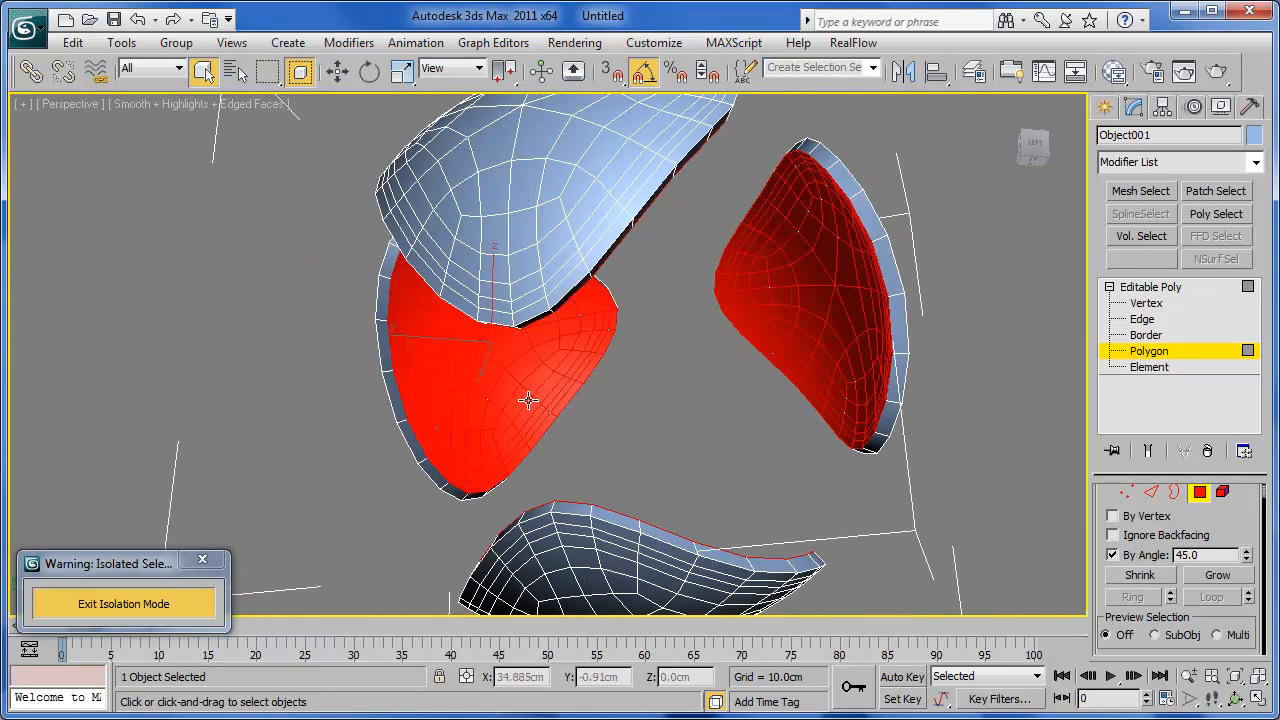
key("Delete")
middle_click_drag(734, 394, 763, 391, "alt")
middle_click_drag(727, 432, 737, 394, "alt")
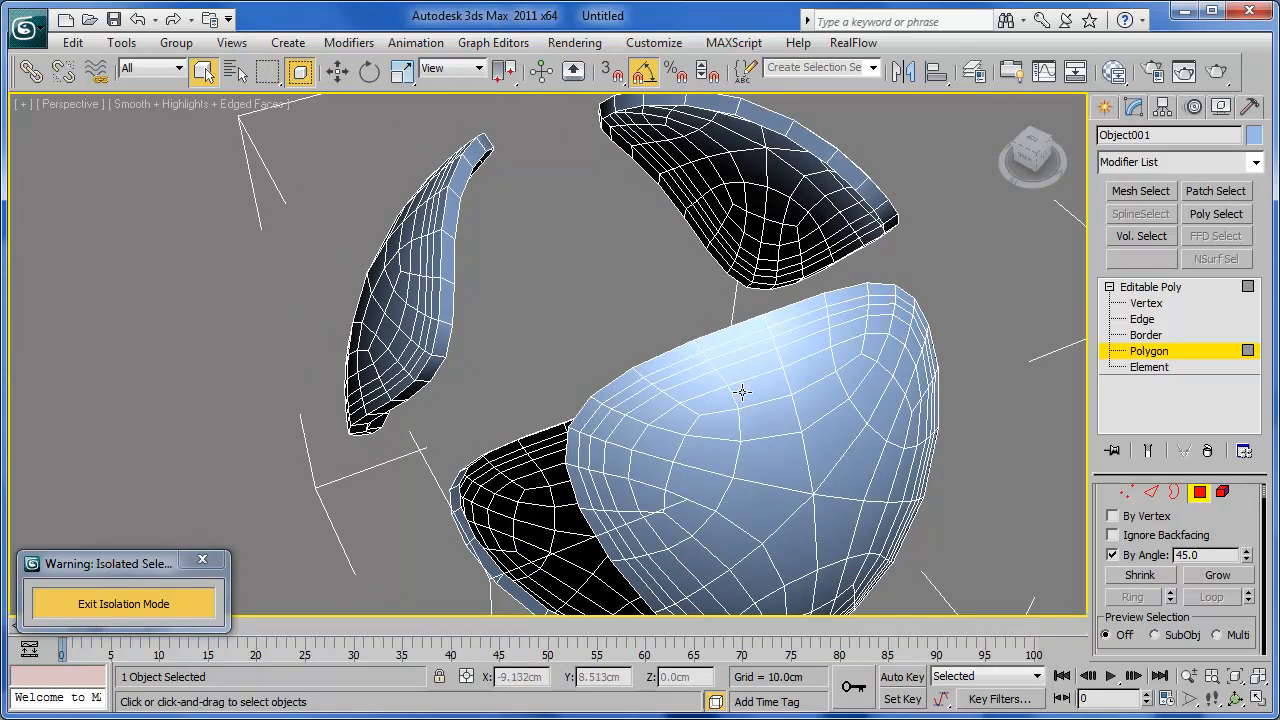
scroll(740, 390, "up", 4)
middle_click_drag(845, 420, 793, 436, "alt")
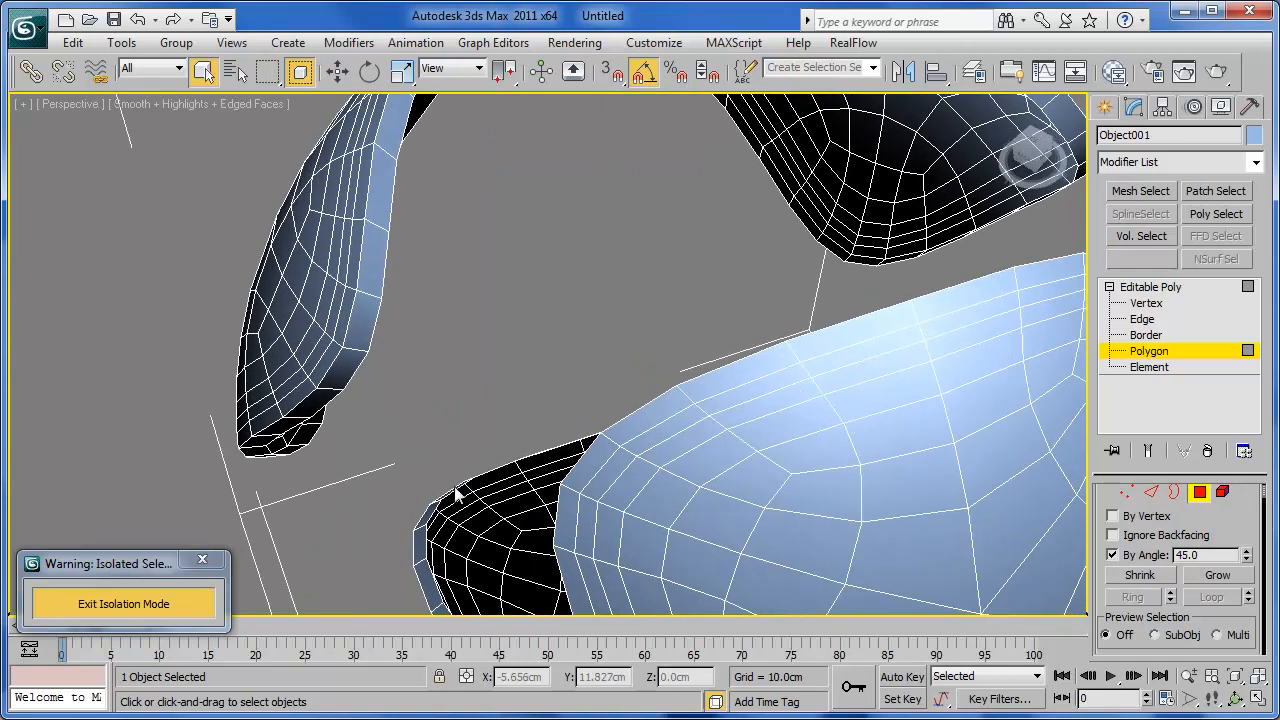
Exit isolation and polygon editing, select the blue shell and examine the joint between its opening and a light blue panel.
left_click(122, 604)
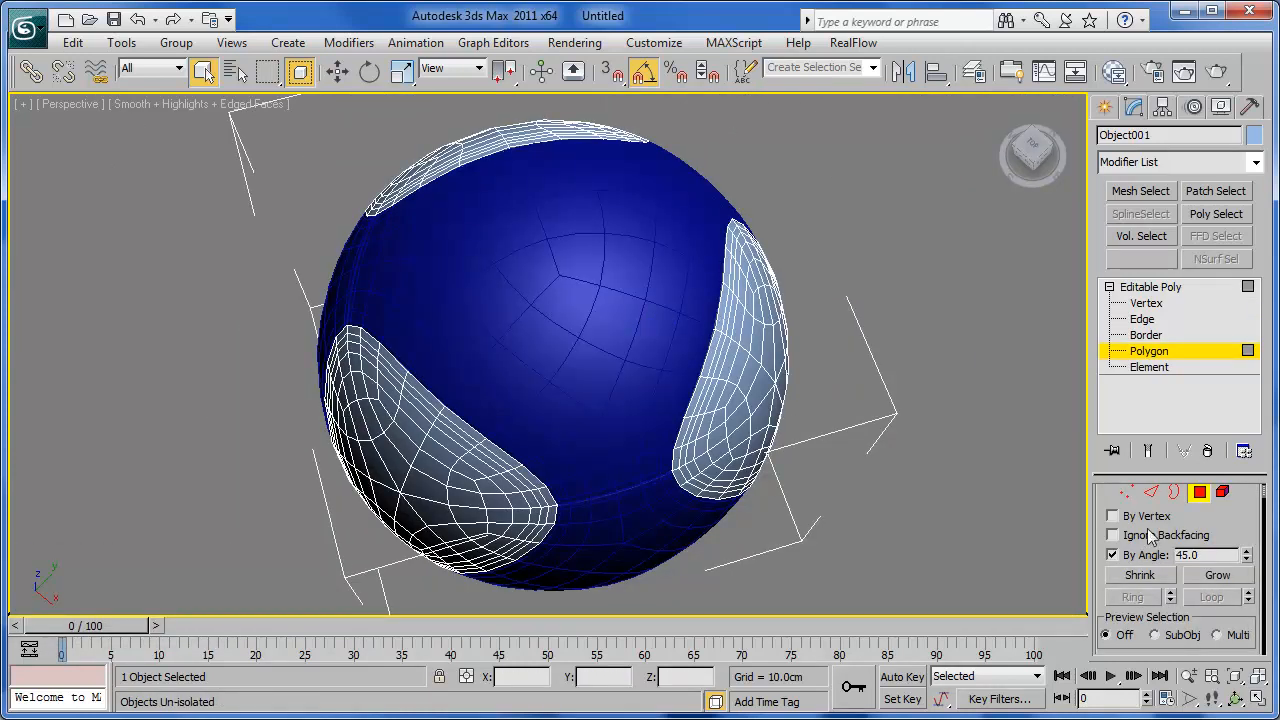
left_click(1199, 491)
left_click(645, 360)
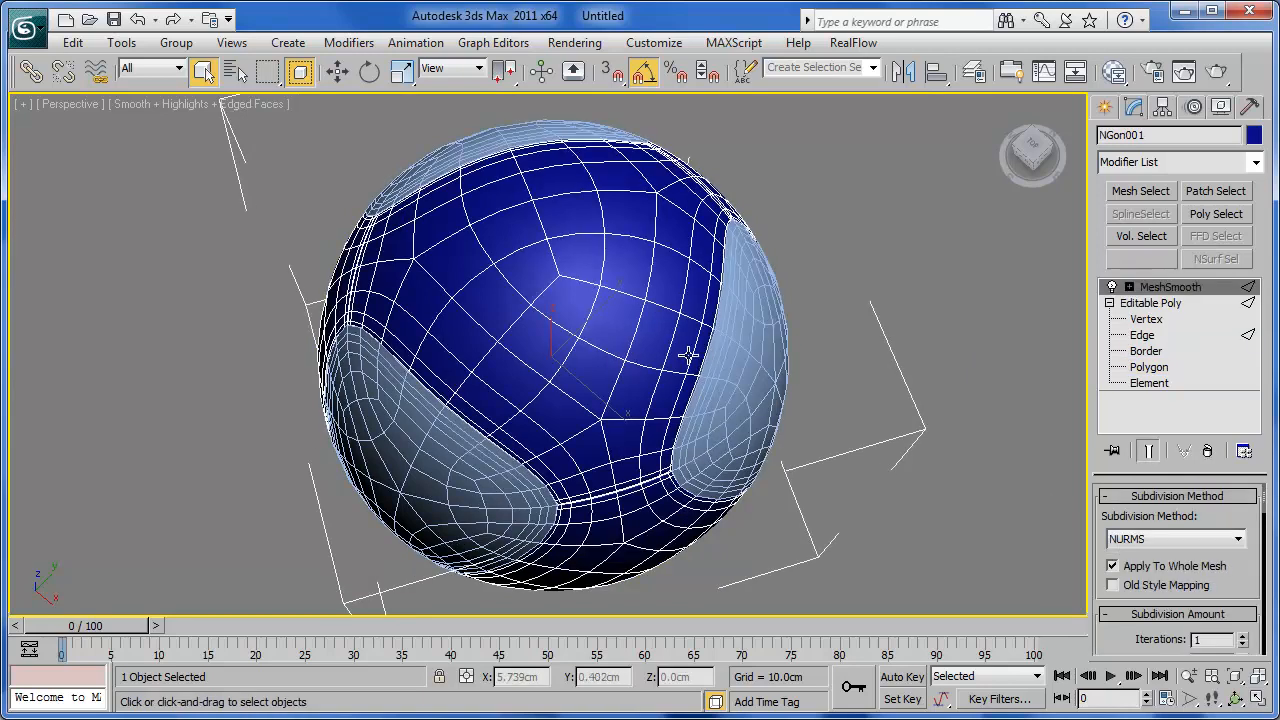
middle_click_drag(607, 242, 678, 242, "alt")
scroll(670, 248, "up", 1)
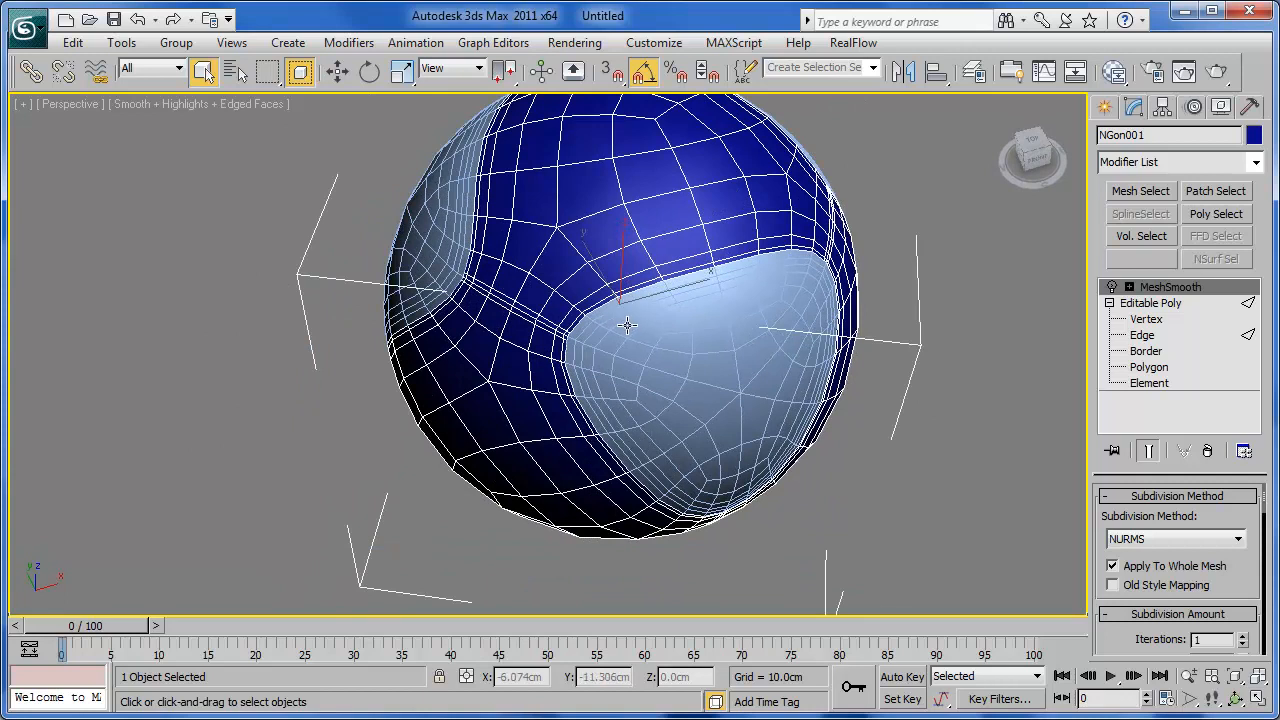
scroll(634, 323, "up", 5)
scroll(617, 348, "up", 2)
middle_click_drag(617, 349, 616, 304)
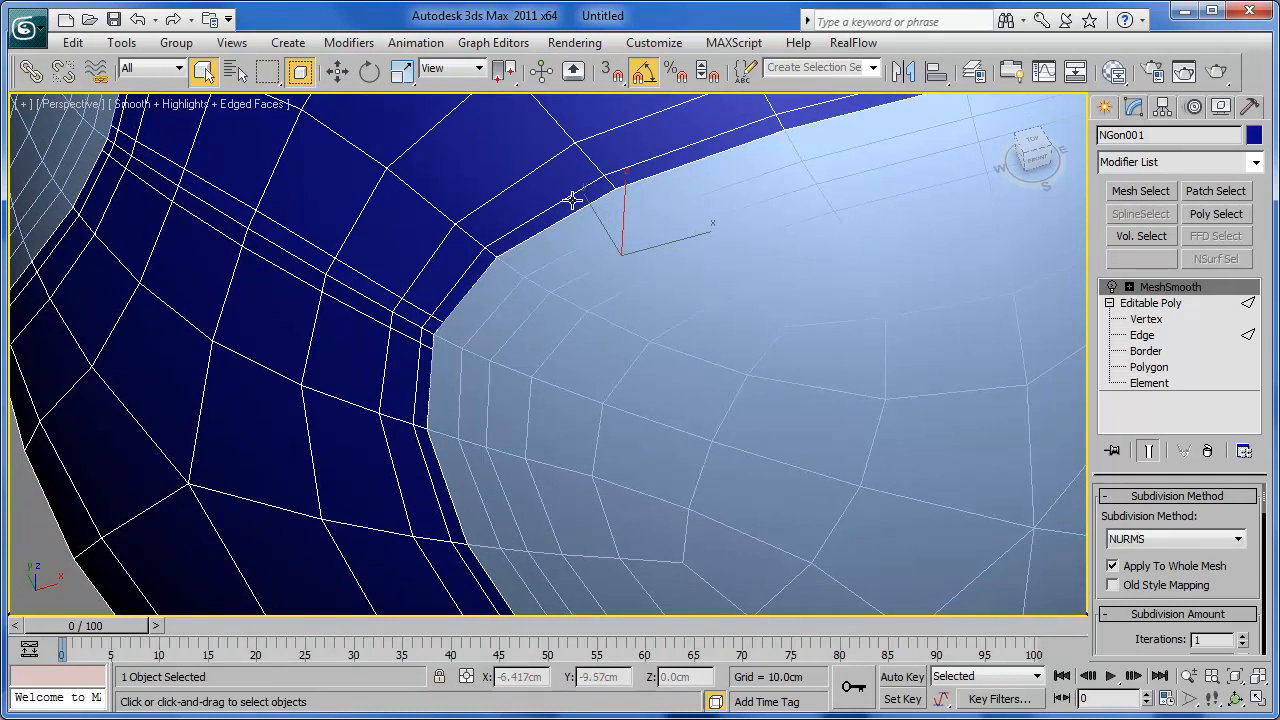
Select edges across the outermost face strip of the light blue panels and expand them into full rings.
left_click(531, 265)
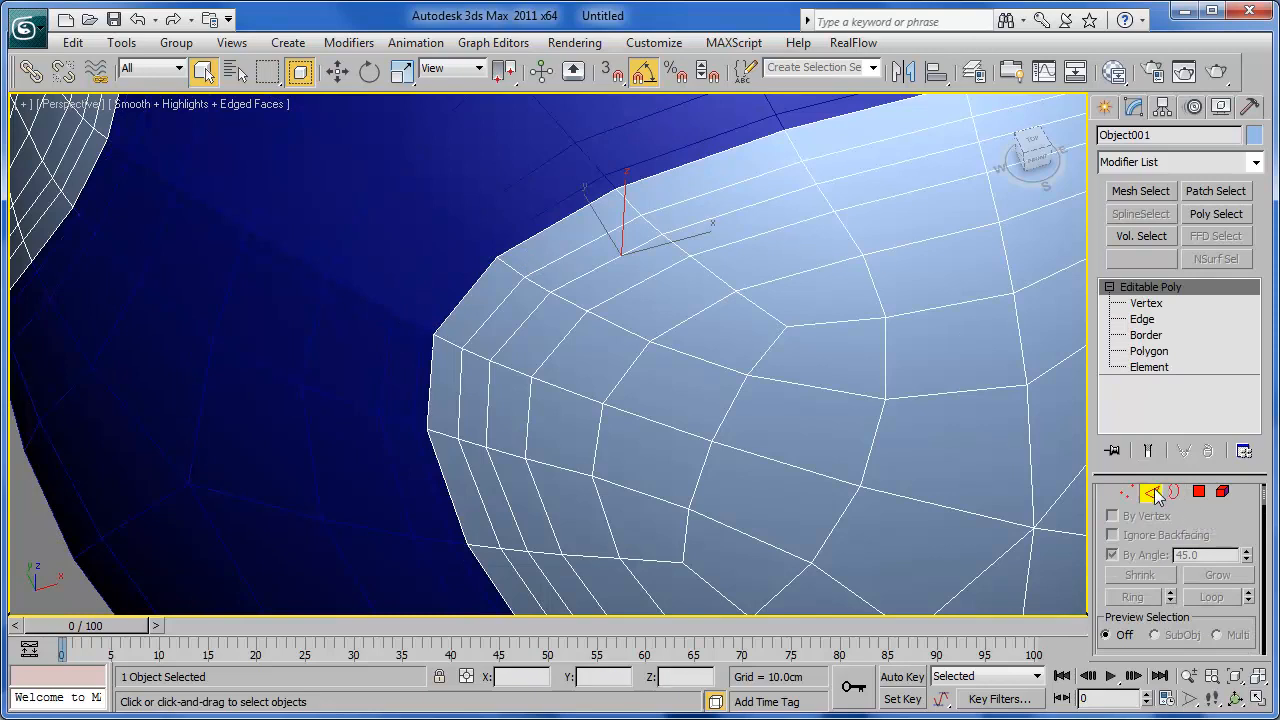
key("2")
left_click(512, 271)
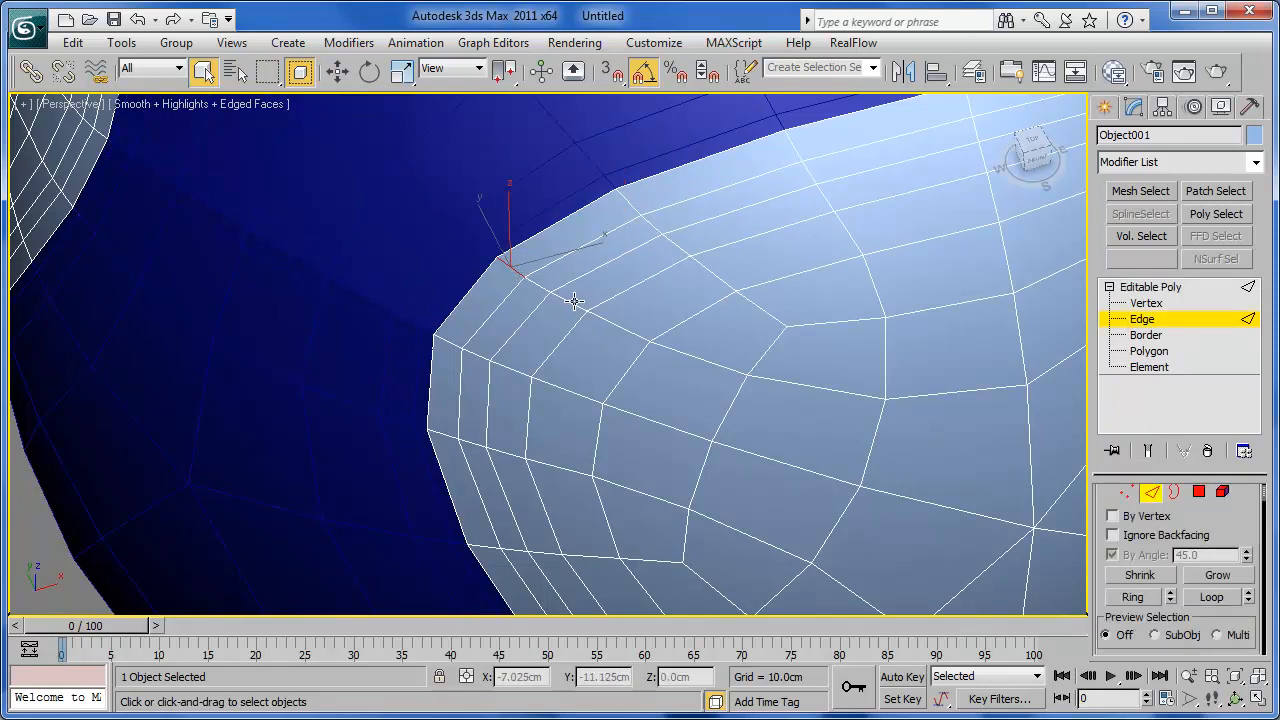
middle_click_drag(560, 366, 851, 340, "alt")
middle_click_drag(681, 436, 627, 359, "alt")
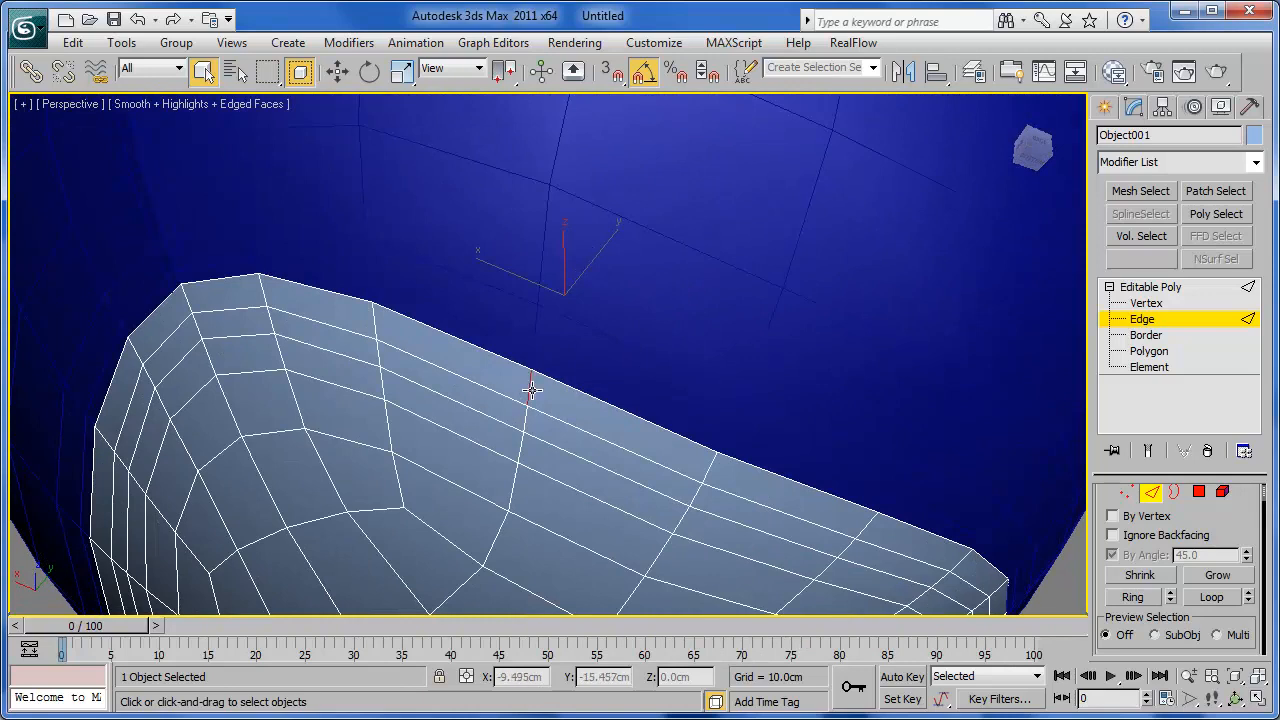
left_click(1133, 597)
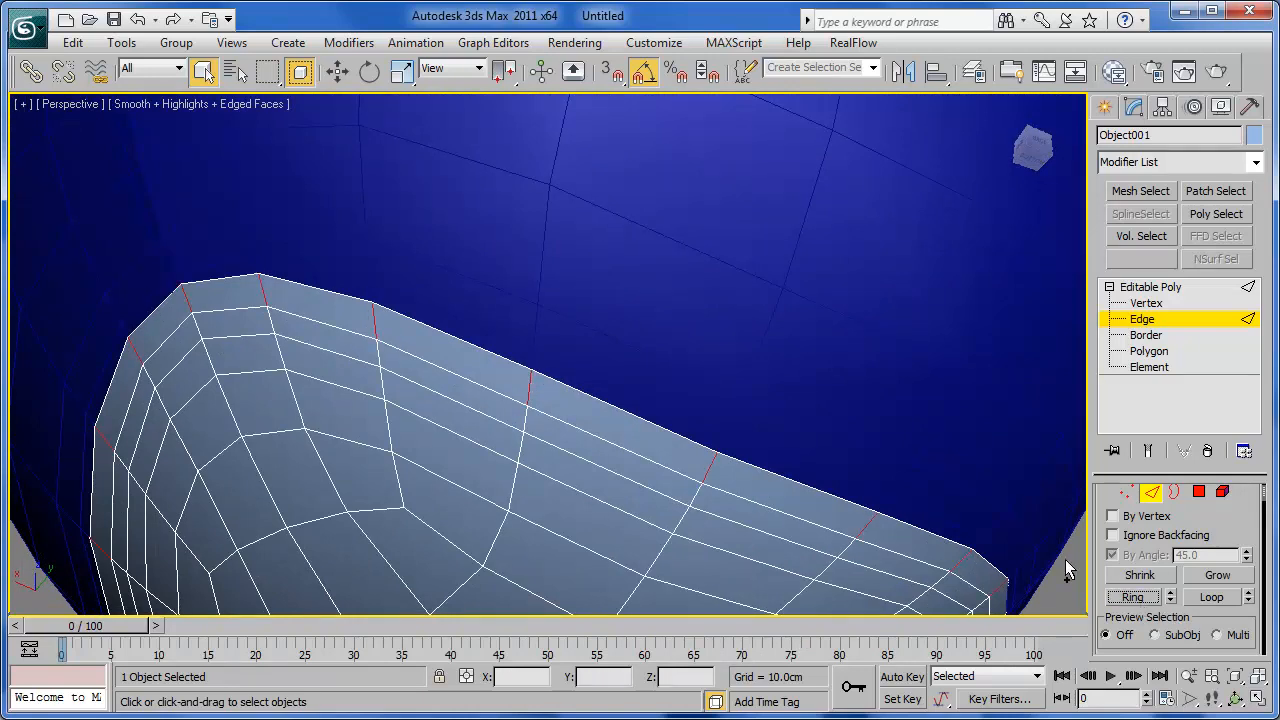
middle_click_drag(706, 218, 642, 362, "alt")
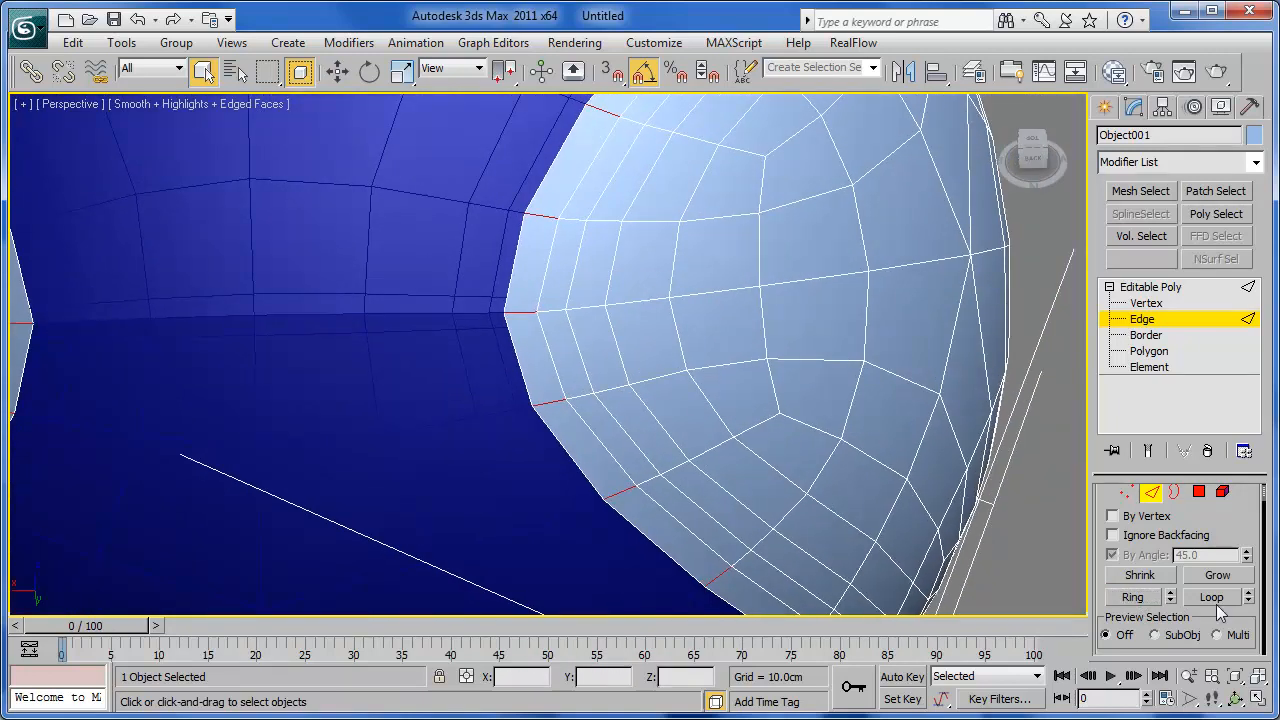
Connect the selected edge rings with 1 segment and slide the new loop closer to the panels' outer borders.
scroll(1236, 641, "down", 6)
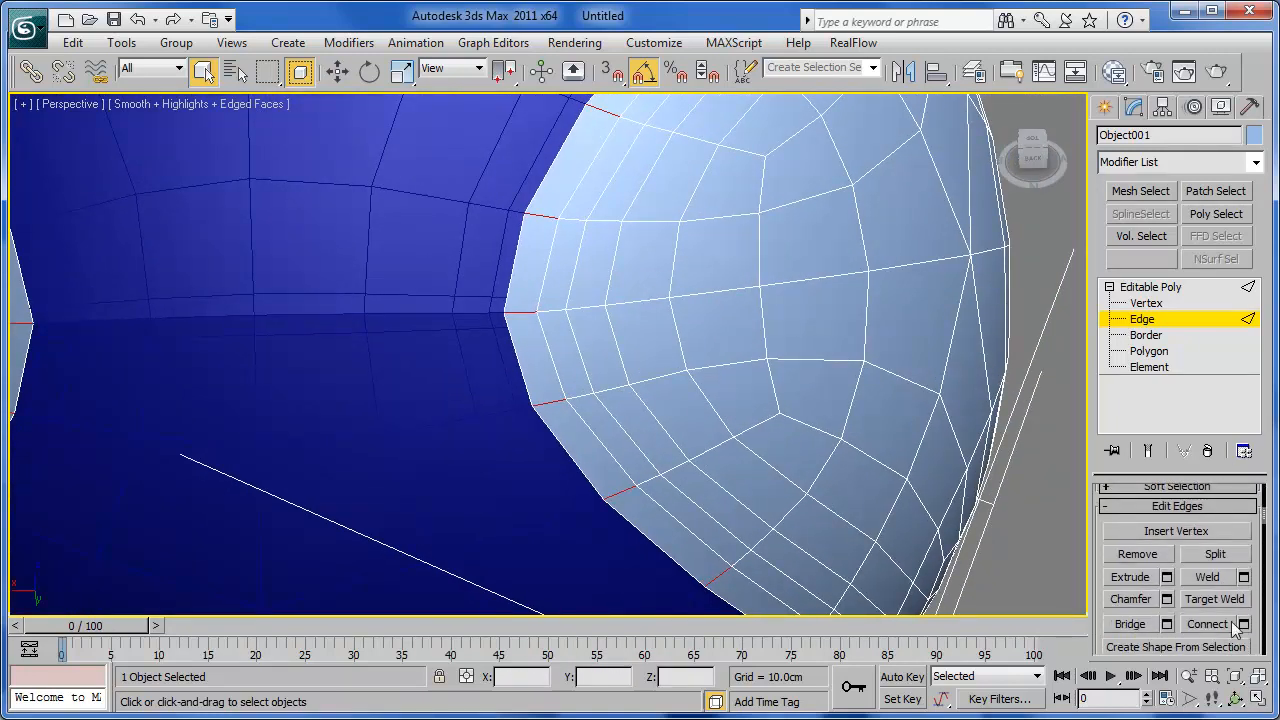
left_click(1244, 594)
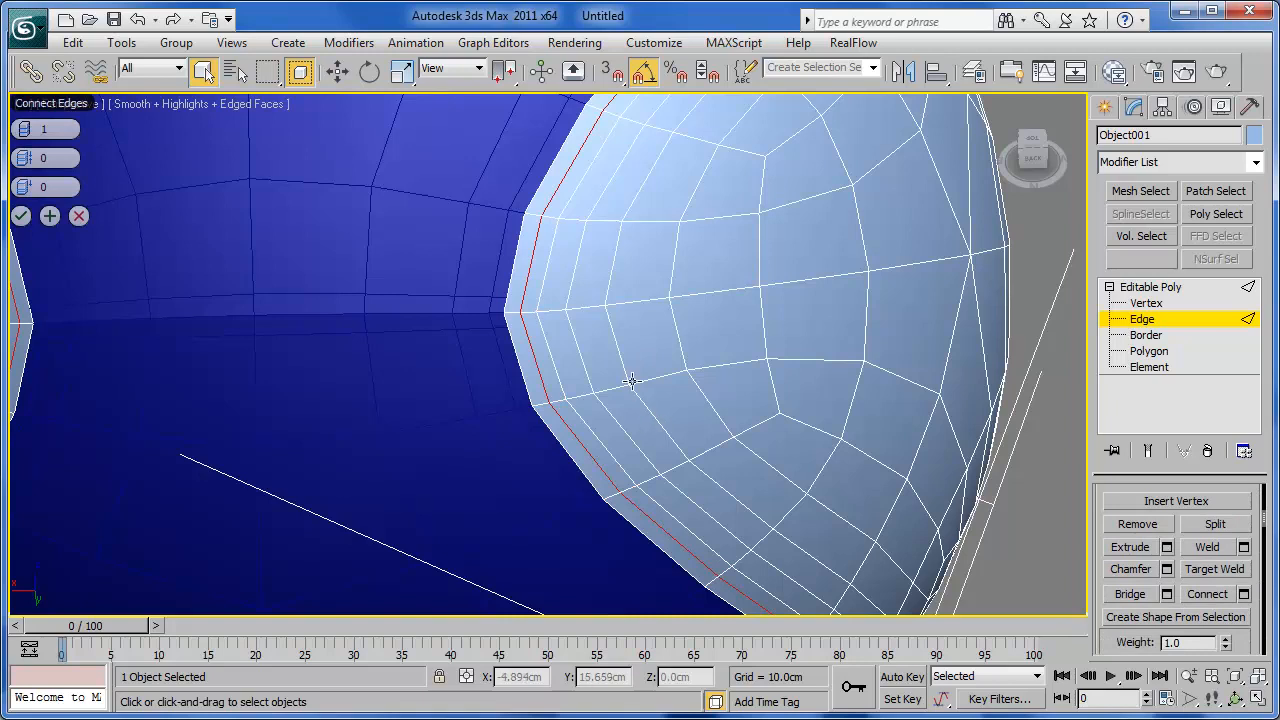
middle_click_drag(620, 372, 636, 384)
scroll(592, 317, "up", 1)
scroll(592, 317, "down", 1)
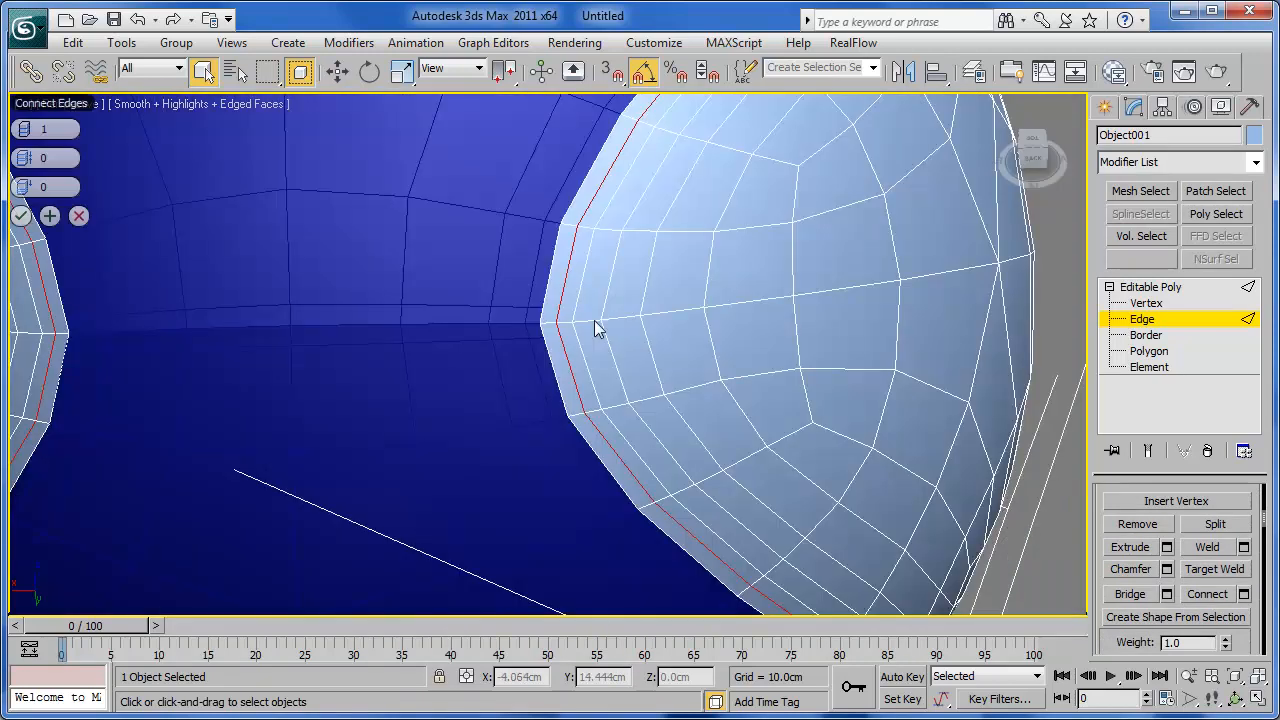
left_click(1188, 676)
left_click_drag(646, 406, 661, 399)
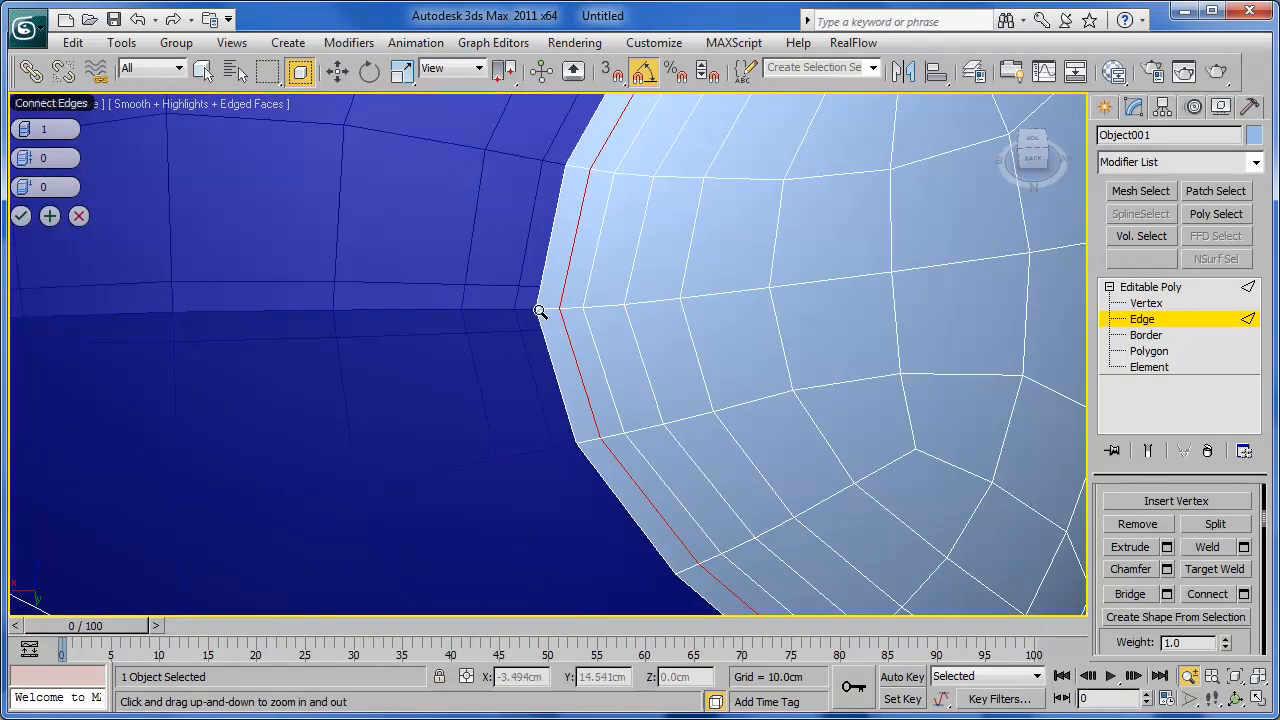
left_click(202, 70)
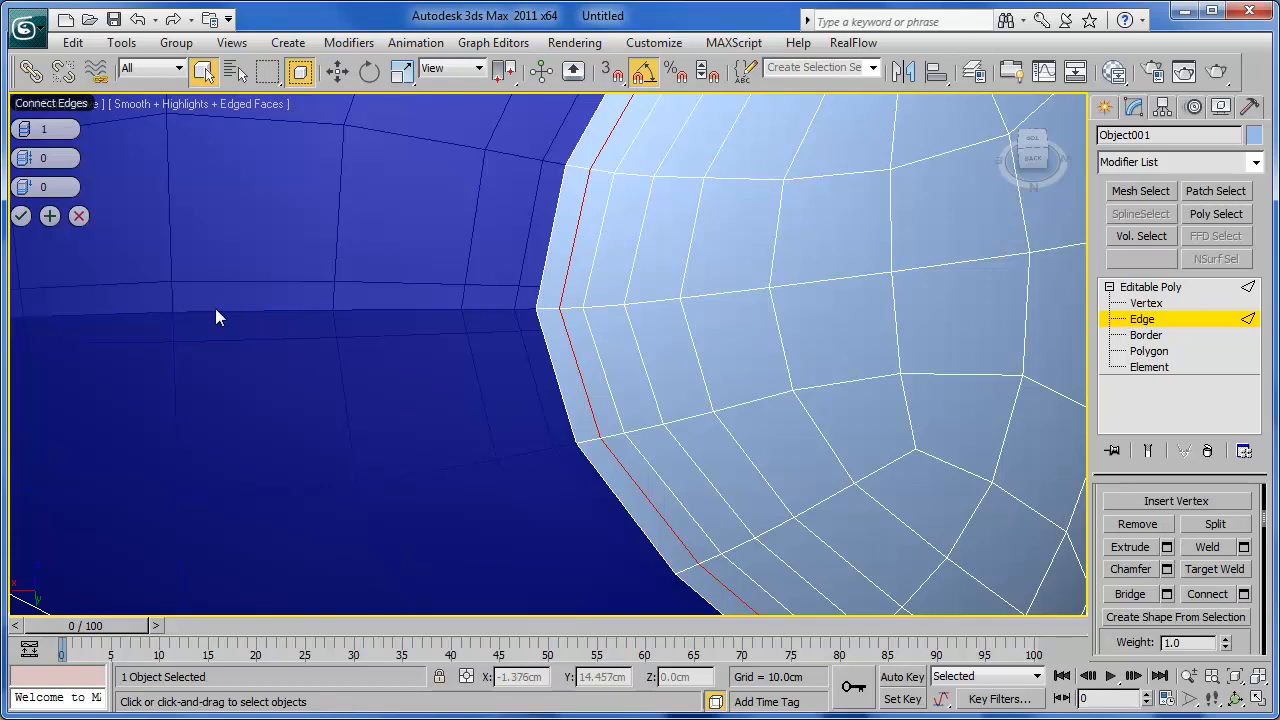
left_click_drag(35, 190, 120, 197)
left_click(21, 216)
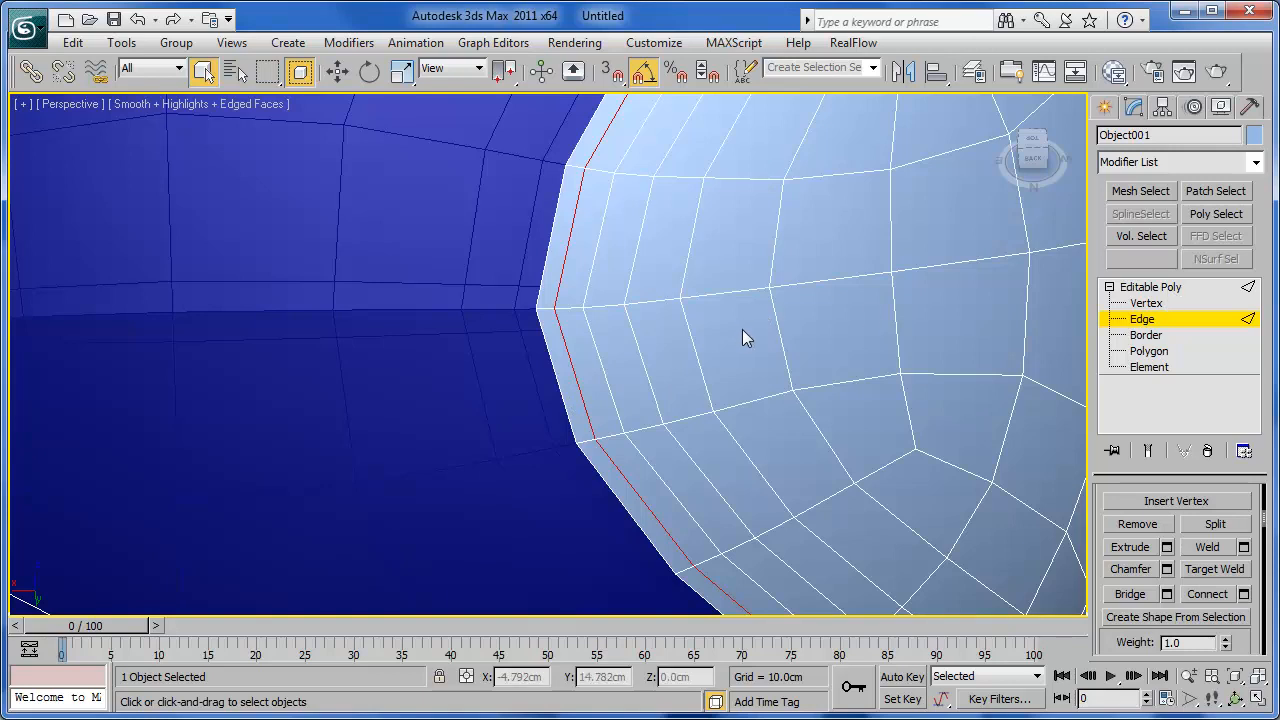
Isolate the light blue panels and clear the edge selection.
key("alt+q")
middle_click_drag(692, 369, 776, 371, "alt")
left_click(812, 394)
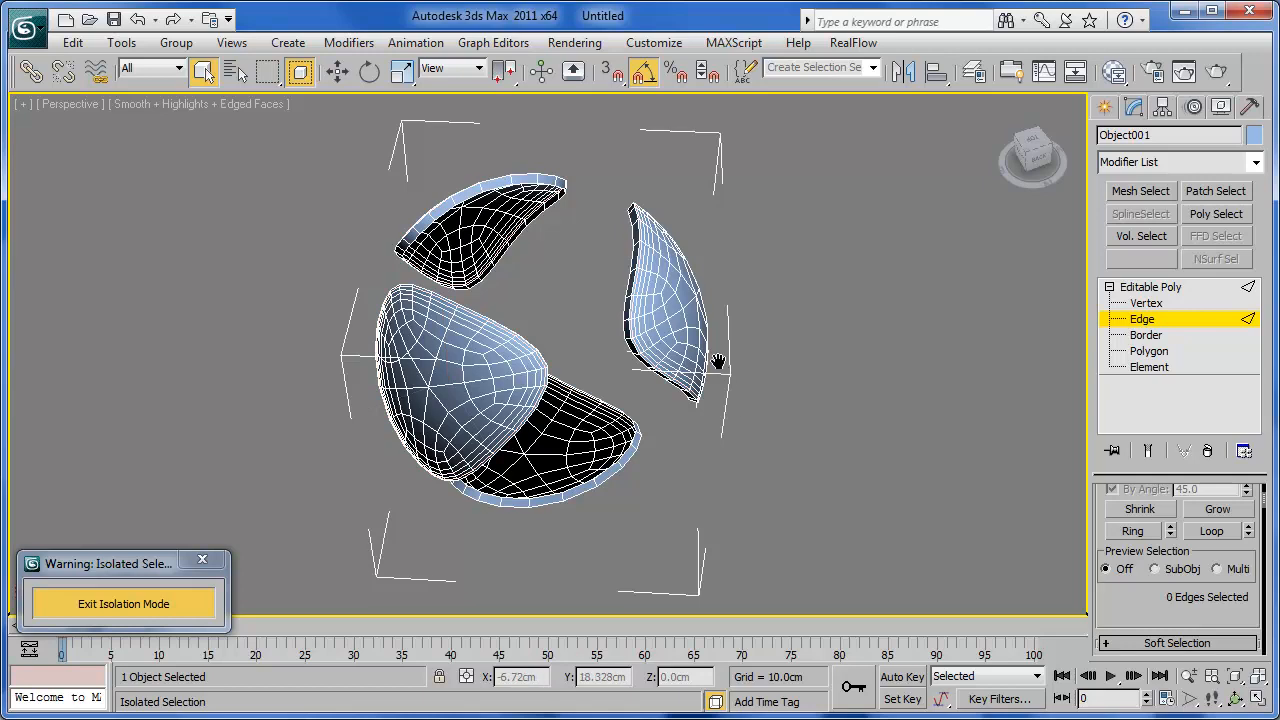
scroll(677, 345, "up", 3)
scroll(678, 340, "up", 2)
middle_click_drag(840, 314, 694, 341, "alt")
scroll(694, 341, "up", 2)
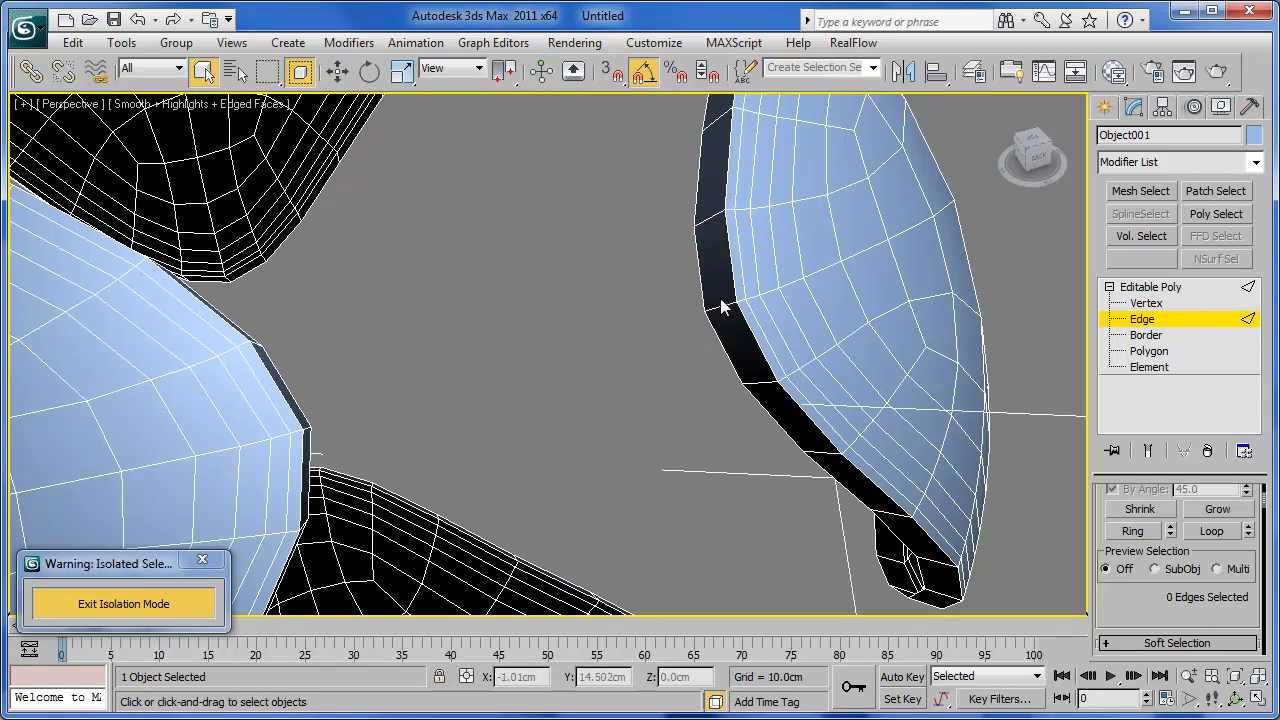
Select one edge across the side wall of each of the four panels and expand the selection into full rings.
left_click(716, 308)
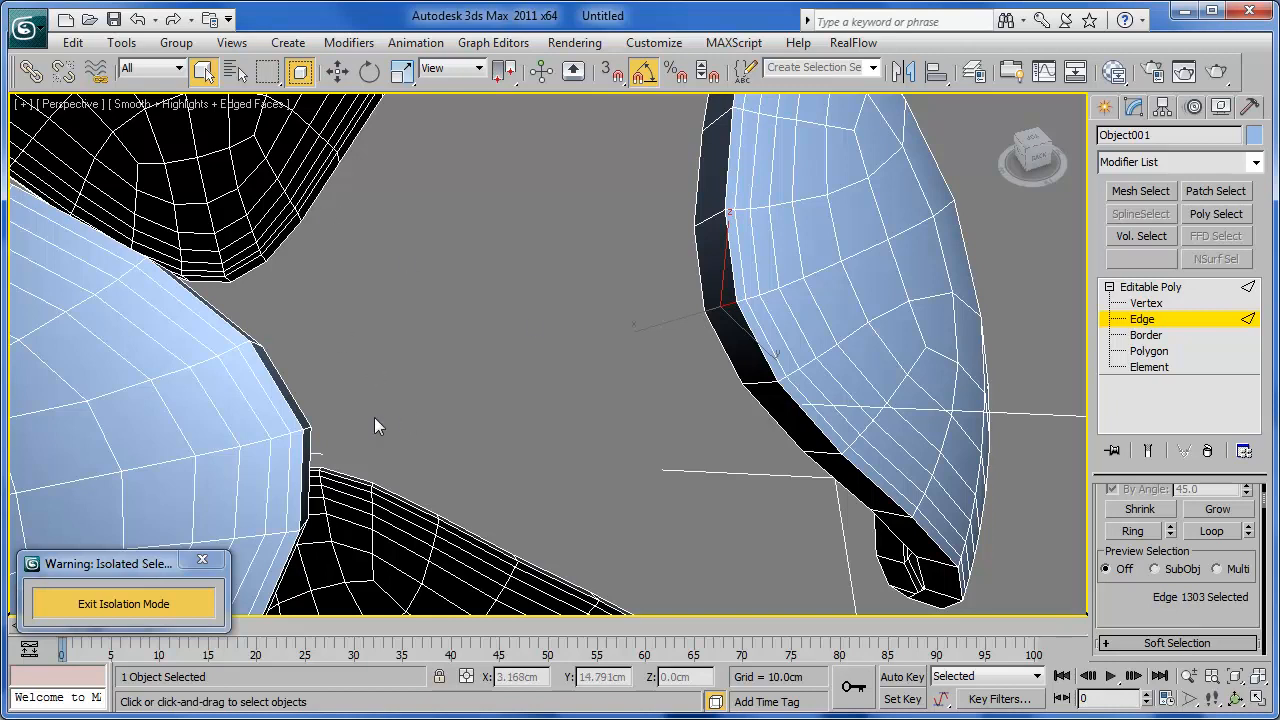
middle_click_drag(498, 421, 472, 425, "alt")
left_click(97, 362, "ctrl")
middle_click_drag(390, 395, 891, 322, "alt")
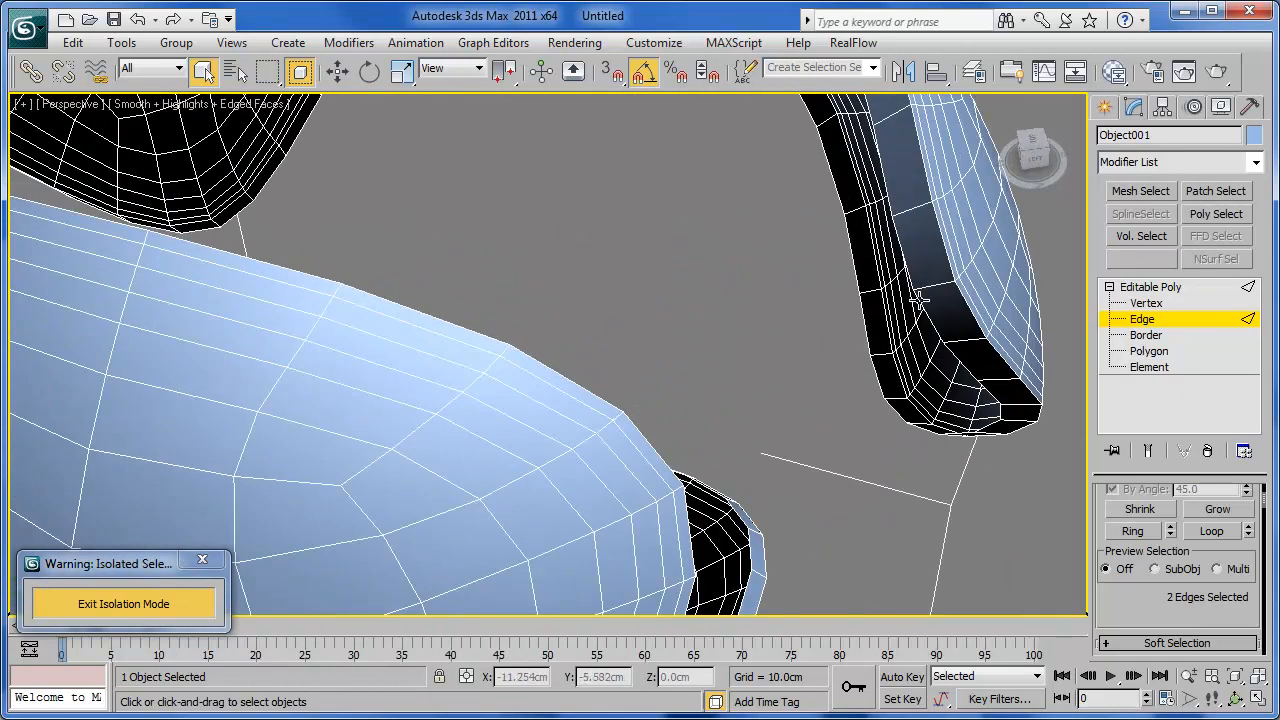
middle_click_drag(804, 404, 826, 430, "alt")
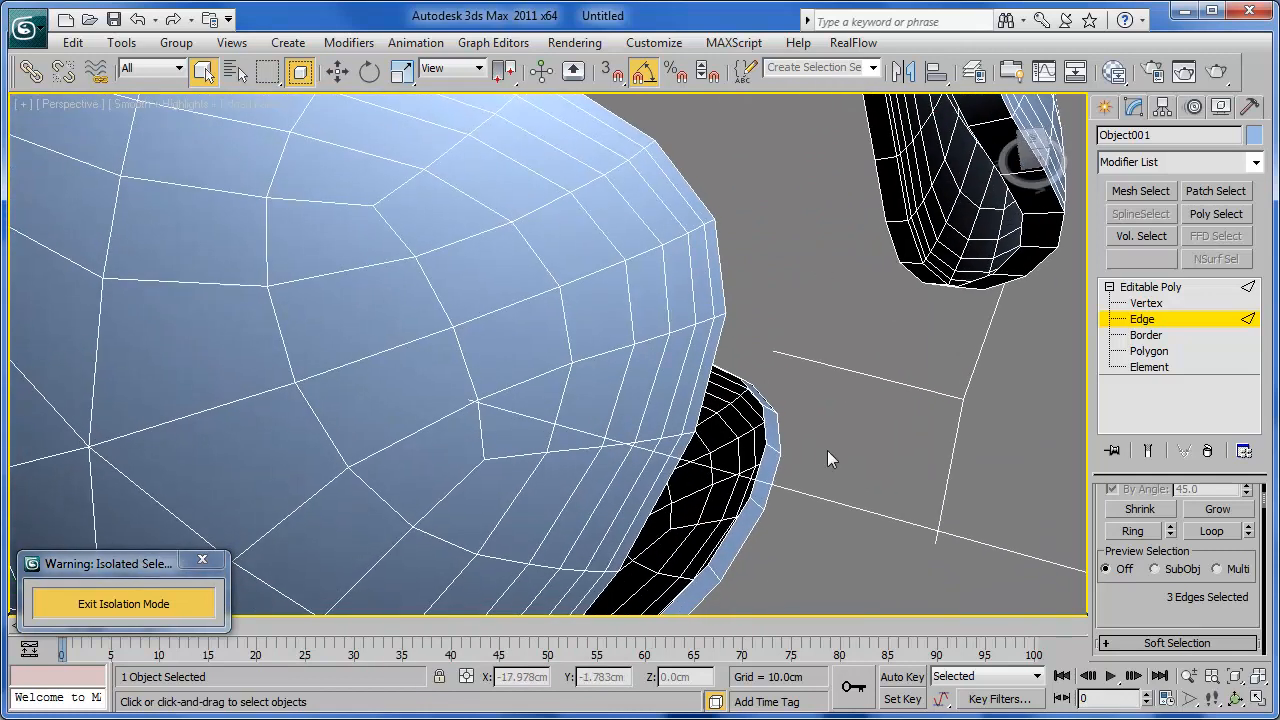
middle_click_drag(927, 248, 714, 362, "alt")
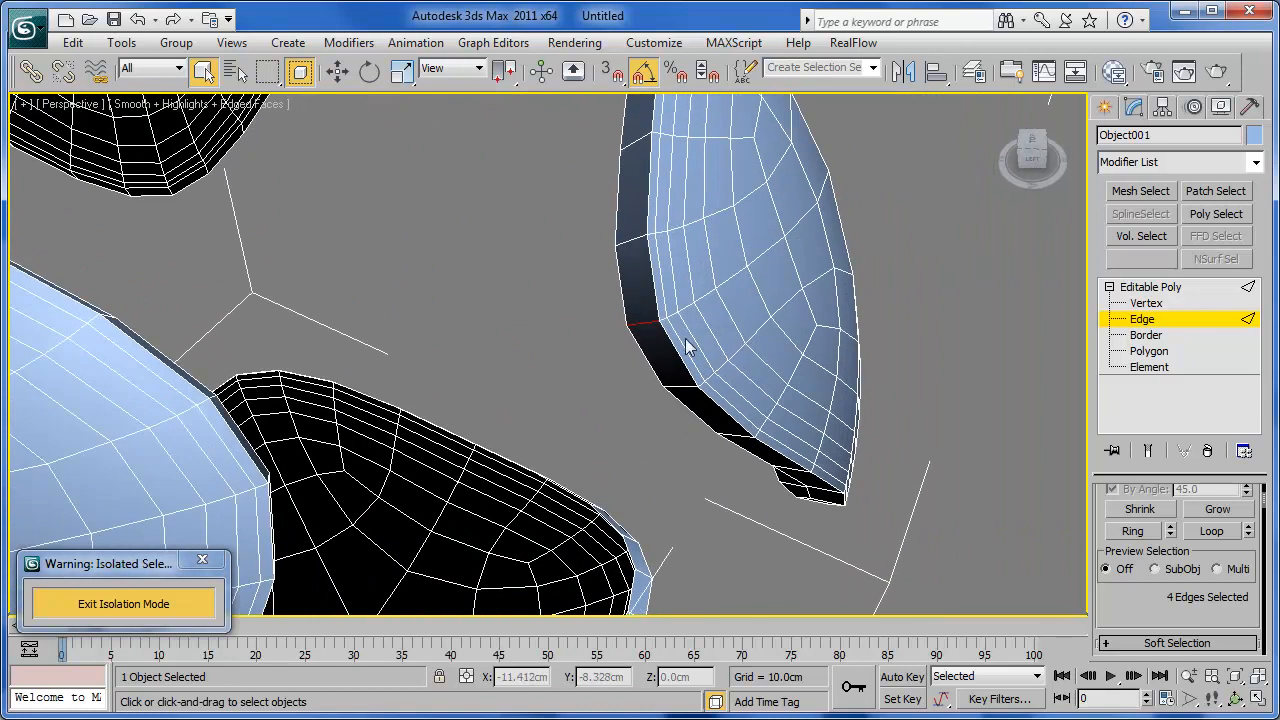
left_click(1148, 536)
Connect the side-wall rings with 1 segment and a slide of -46, placing the loop near the outer face.
middle_click_drag(792, 352, 541, 359, "alt")
scroll(655, 339, "up", 2)
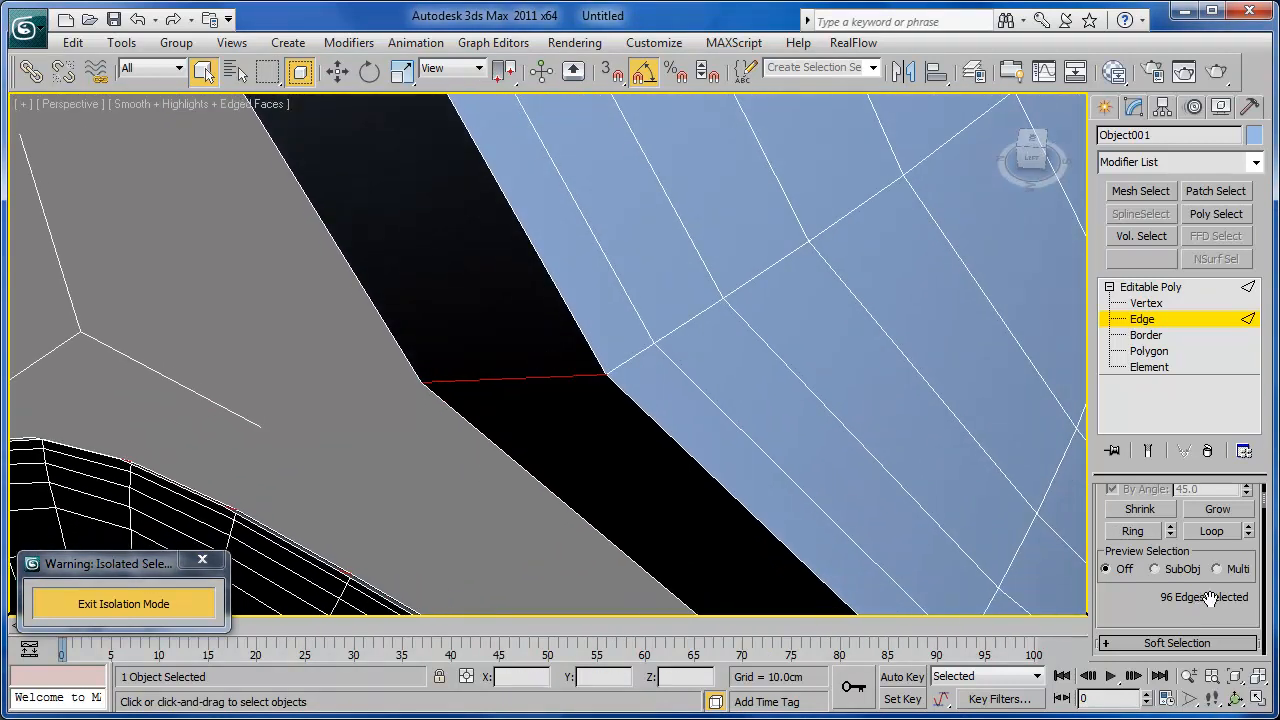
left_click_drag(1214, 604, 1226, 482)
left_click(1243, 628)
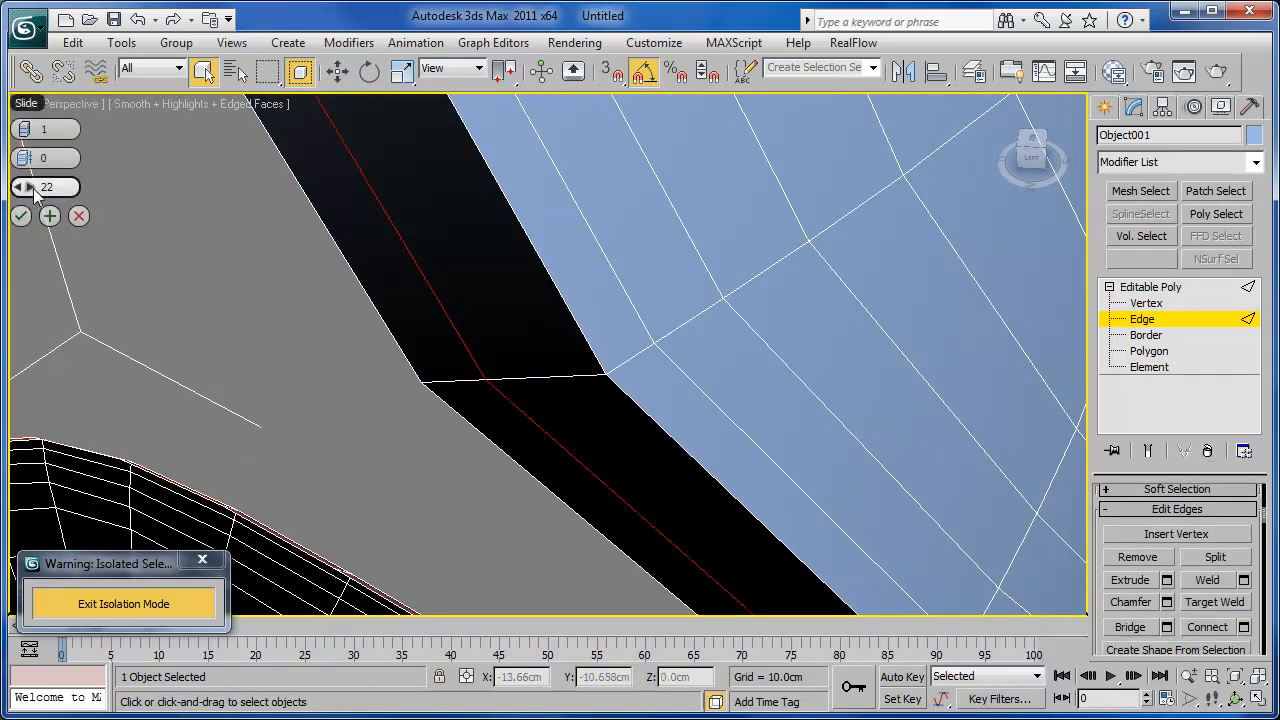
left_click_drag(22, 186, 22, 256)
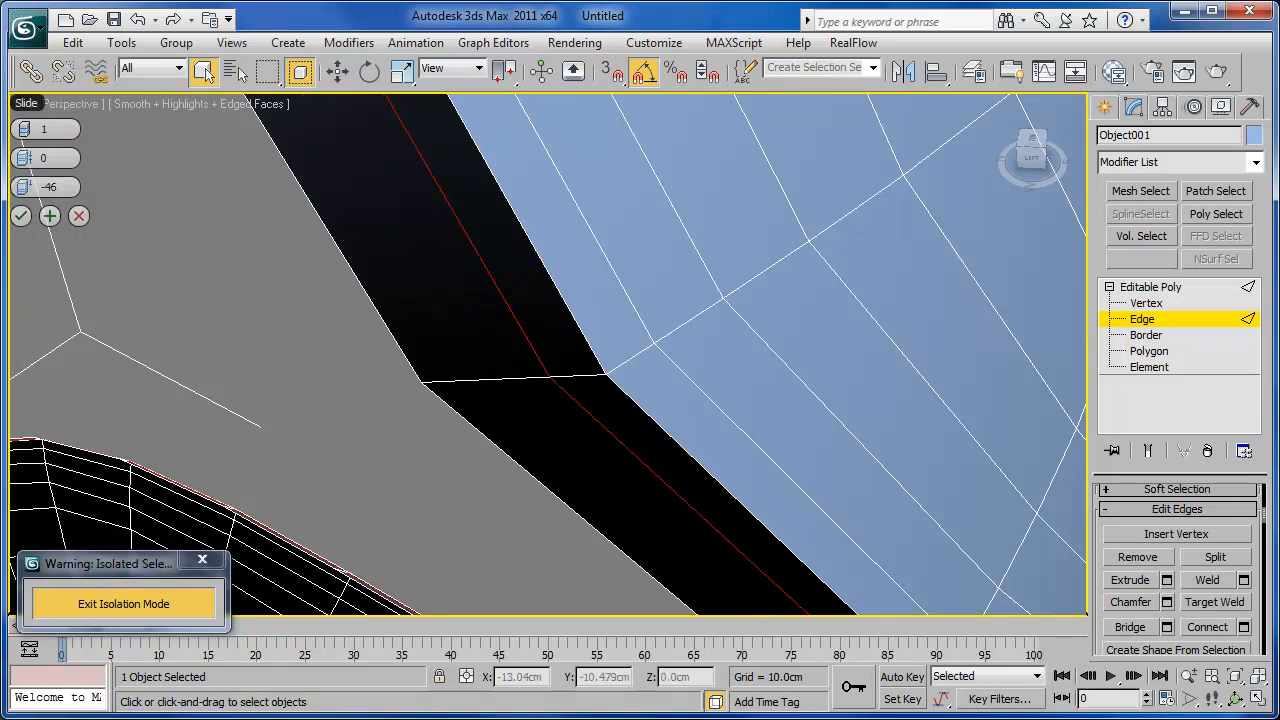
left_click(21, 216)
Leave edge editing and apply a MeshSmooth modifier with 2 iterations to the light blue panels.
middle_click_drag(827, 513, 706, 345, "alt")
scroll(762, 420, "down", 5)
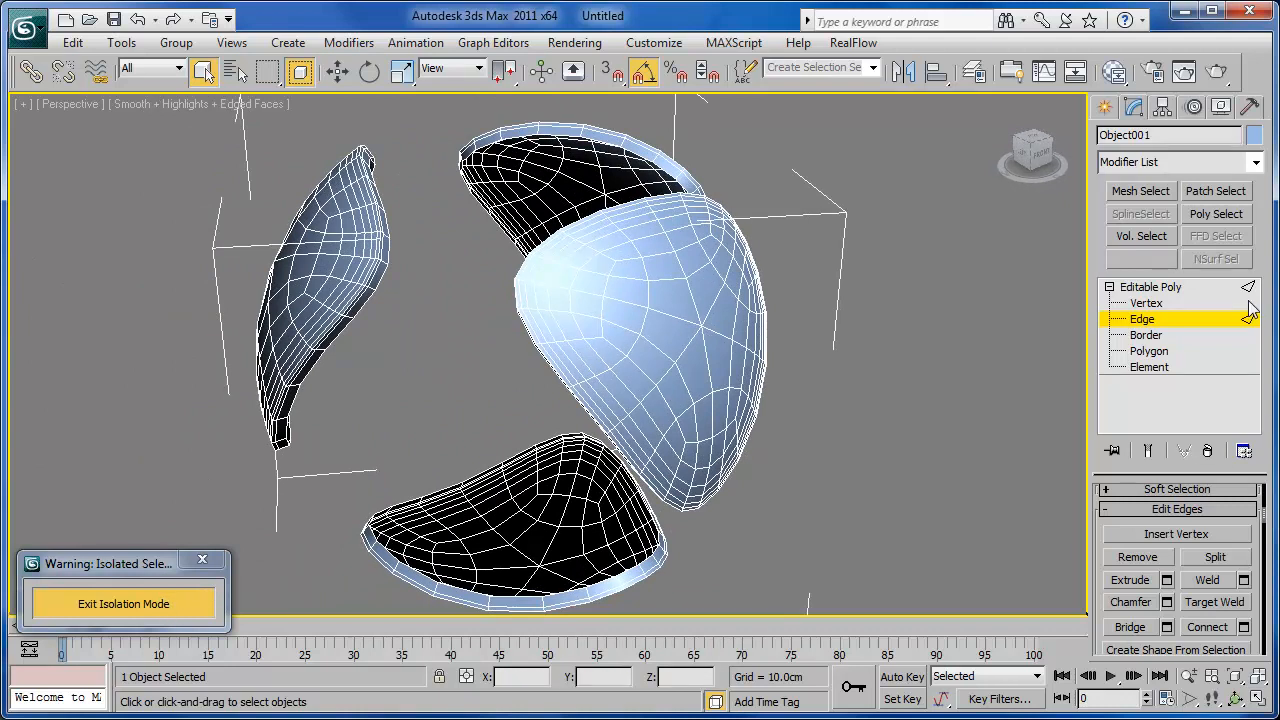
left_click(1160, 287)
left_click(1256, 162)
scroll(1195, 326, "down", 8)
scroll(1190, 328, "down", 3)
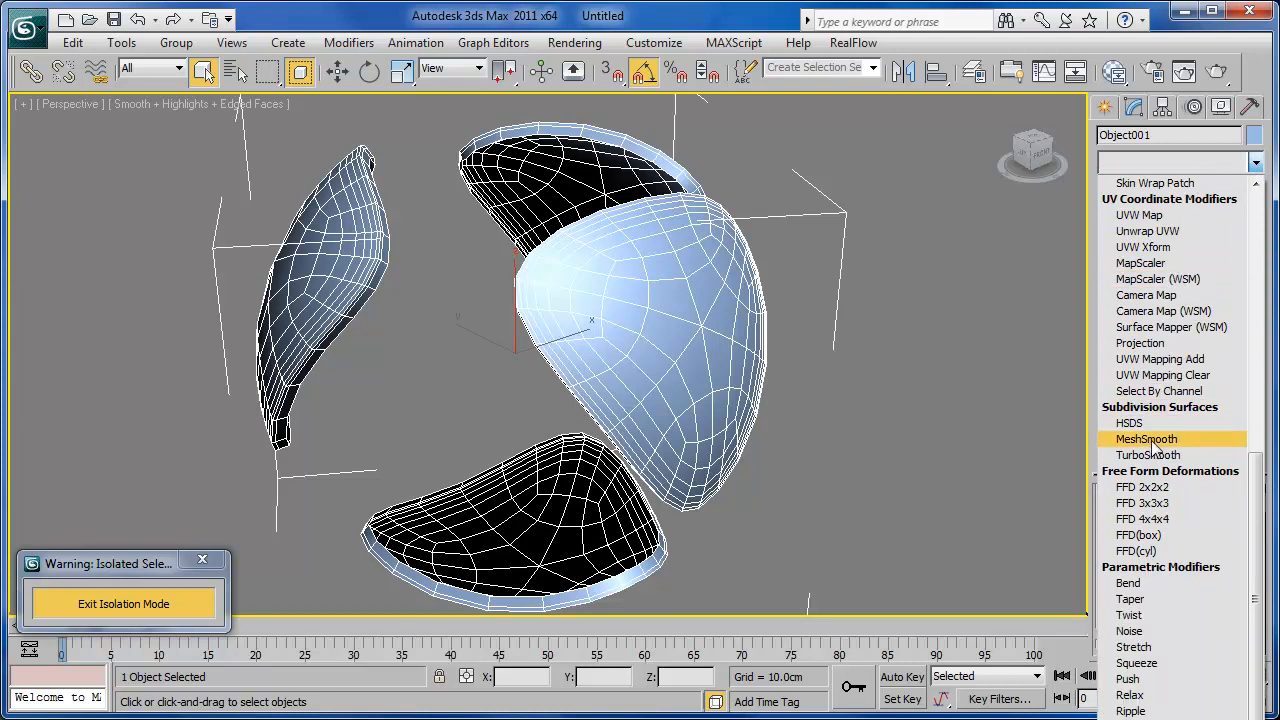
left_click(1146, 440)
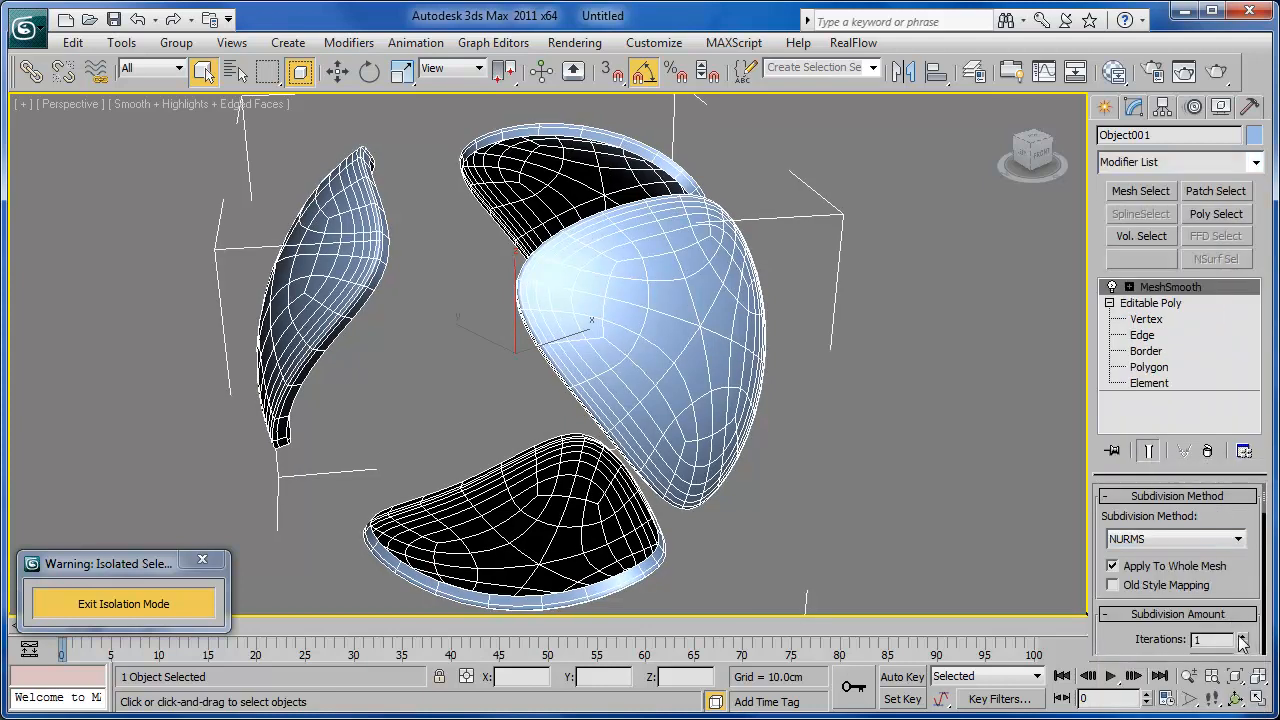
middle_click_drag(672, 400, 703, 346)
Exit isolation, select the blue shell, enable its MeshSmooth modifier and set it to 2 iterations.
left_click(148, 604)
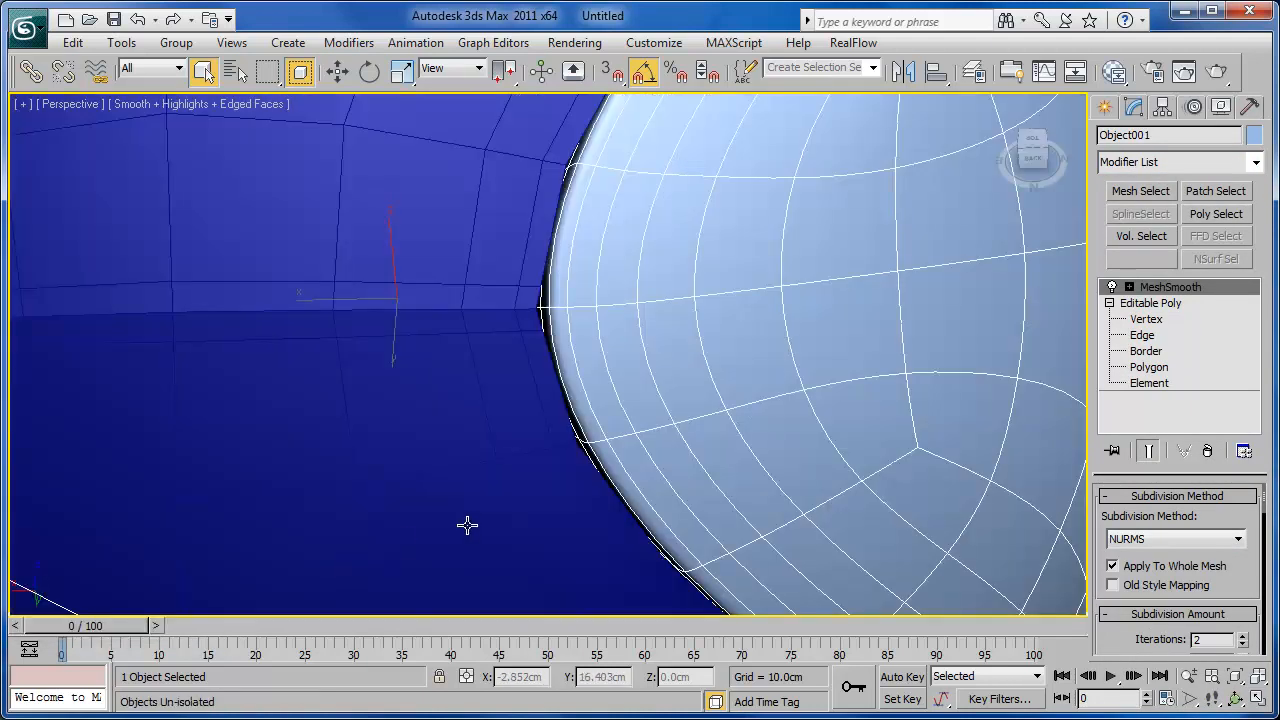
left_click(526, 394)
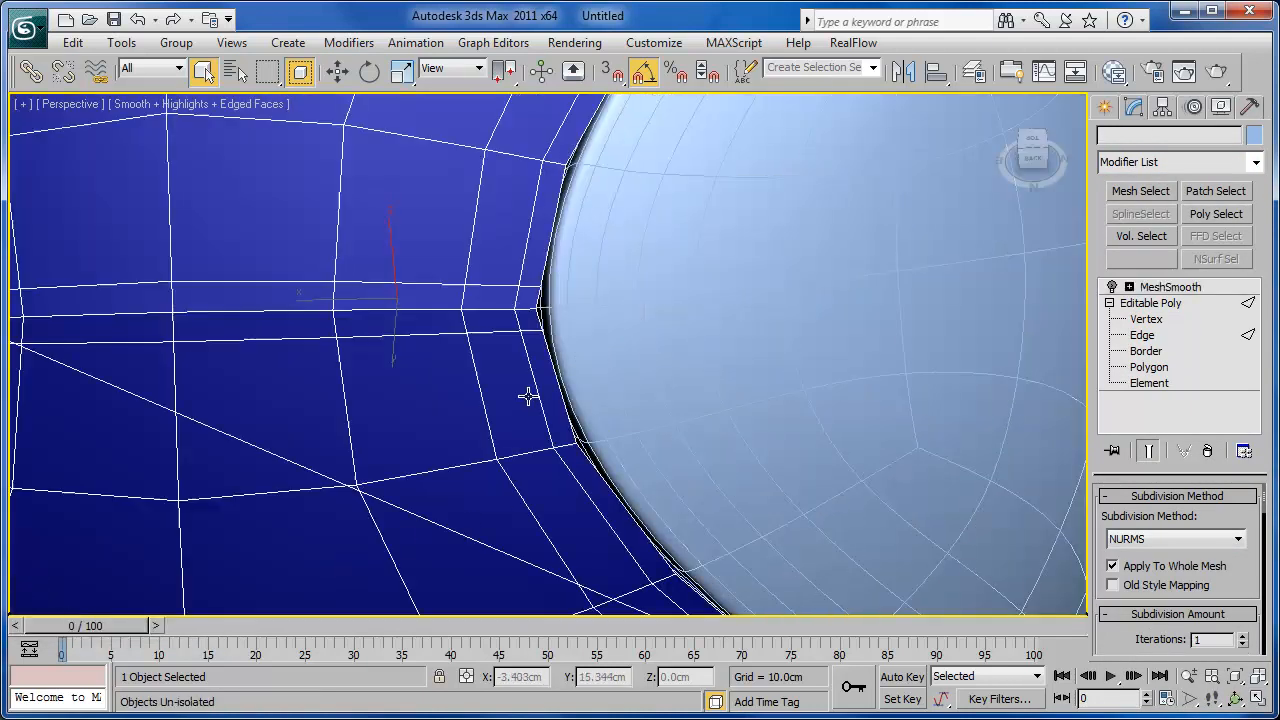
left_click(1112, 287)
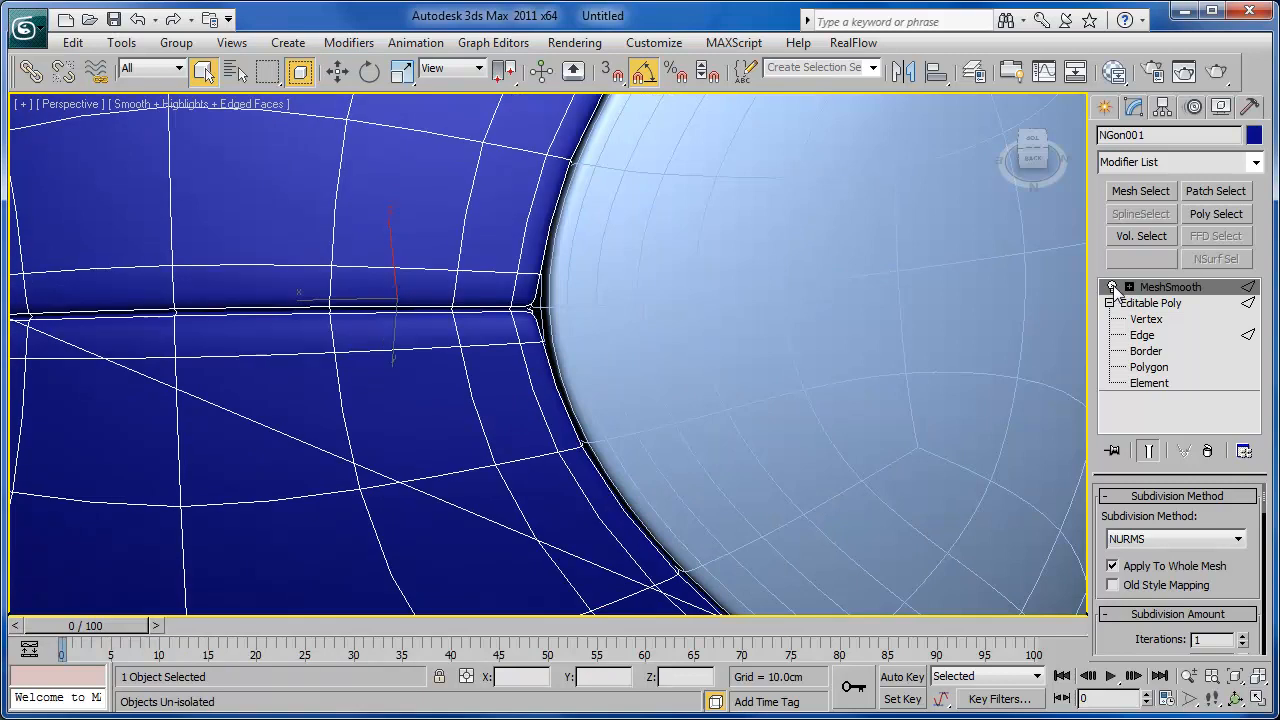
left_click(1244, 637)
Hide the edged faces and examine the smoothed seams between the blue shell and the light blue panels.
middle_click_drag(514, 429, 548, 434)
scroll(550, 428, "down", 10)
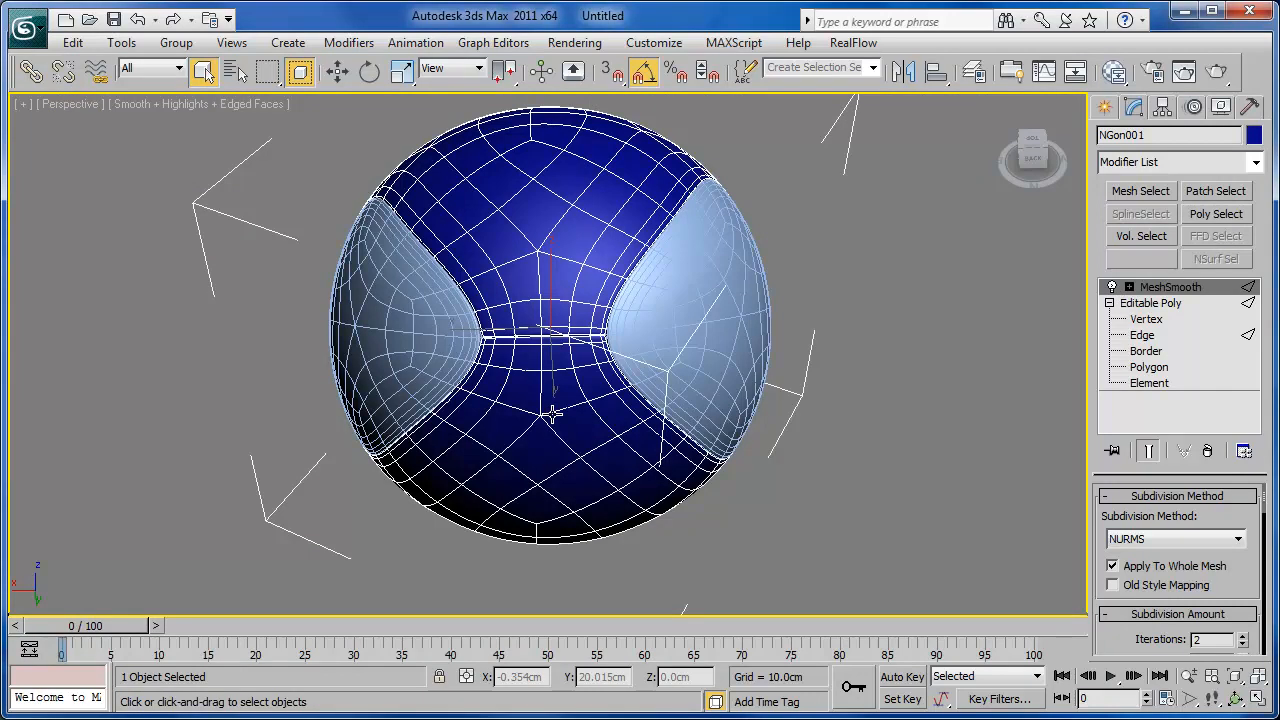
key("F4")
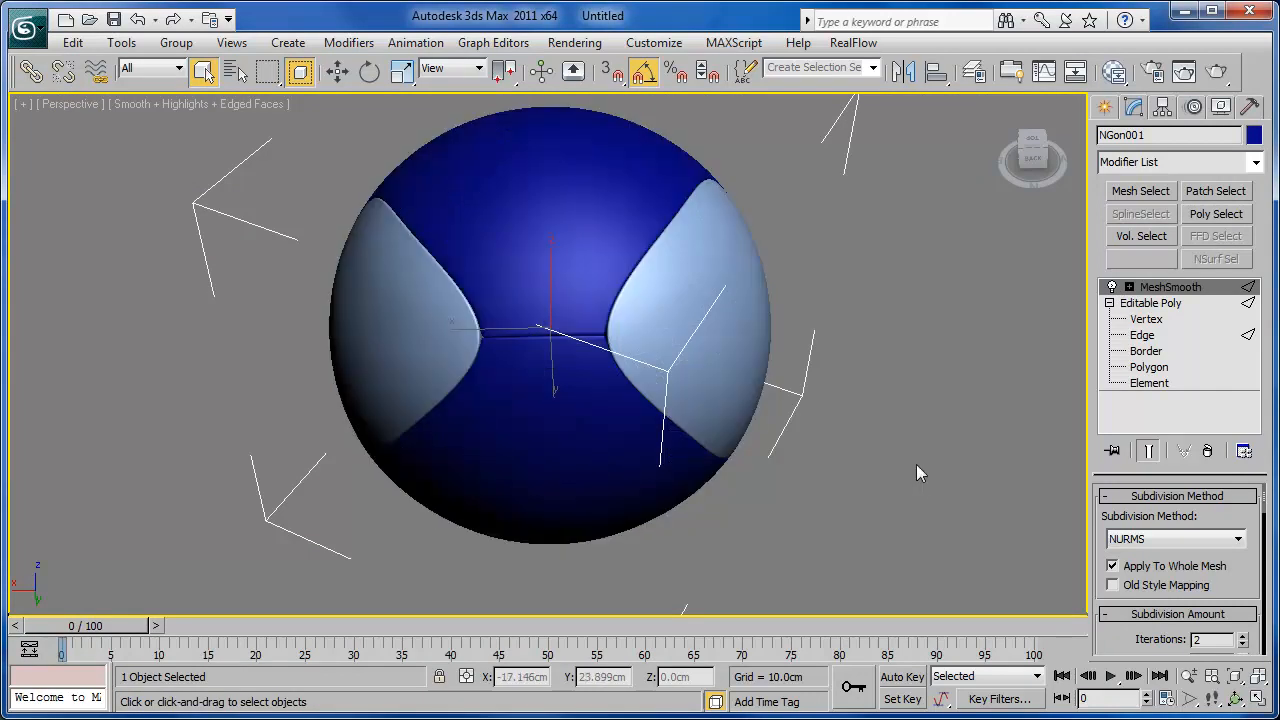
mouse_move(680, 441)
middle_mouse_down("alt")
mouse_move(608, 408)
mouse_move(678, 457)
mouse_move(677, 431)
mouse_move(600, 417)
mouse_move(611, 420)
middle_mouse_up("alt")
scroll(599, 405, "up", 5)
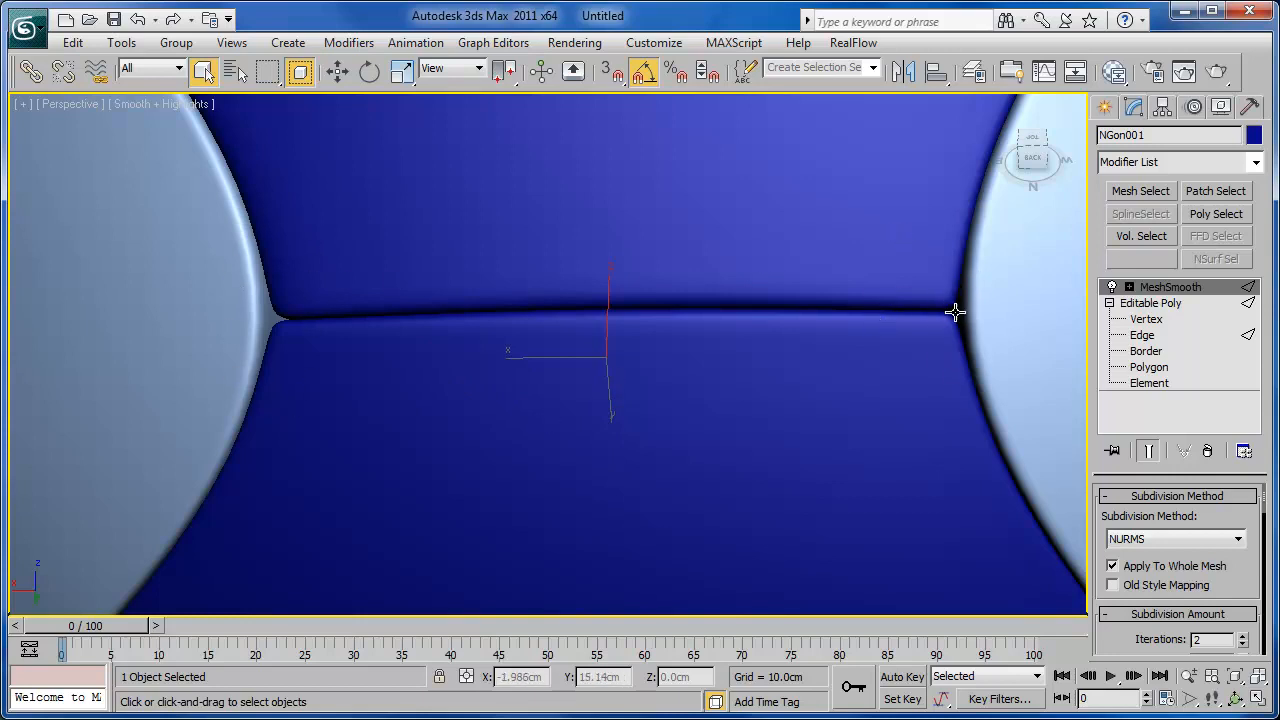
scroll(389, 270, "down", 8)
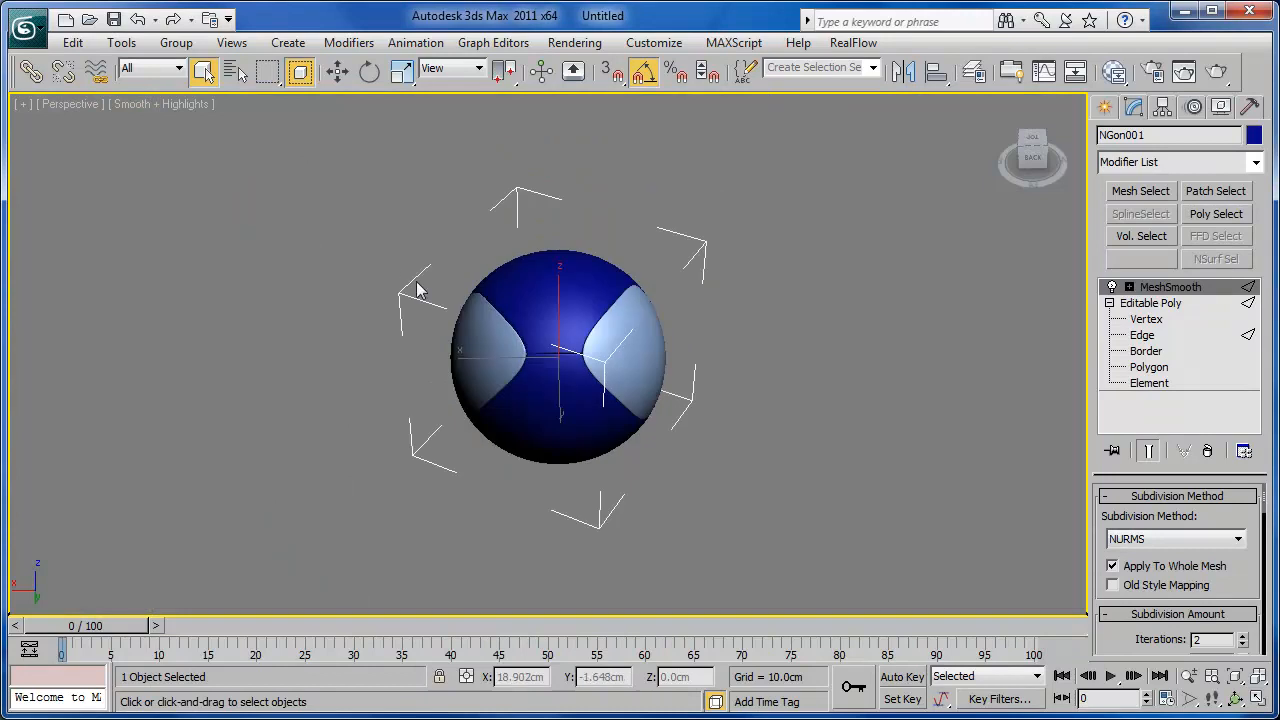
scroll(440, 282, "up", 2)
mouse_move(518, 314)
middle_mouse_down("alt")
mouse_move(594, 303)
mouse_move(478, 304)
mouse_move(536, 313)
middle_mouse_up("alt")
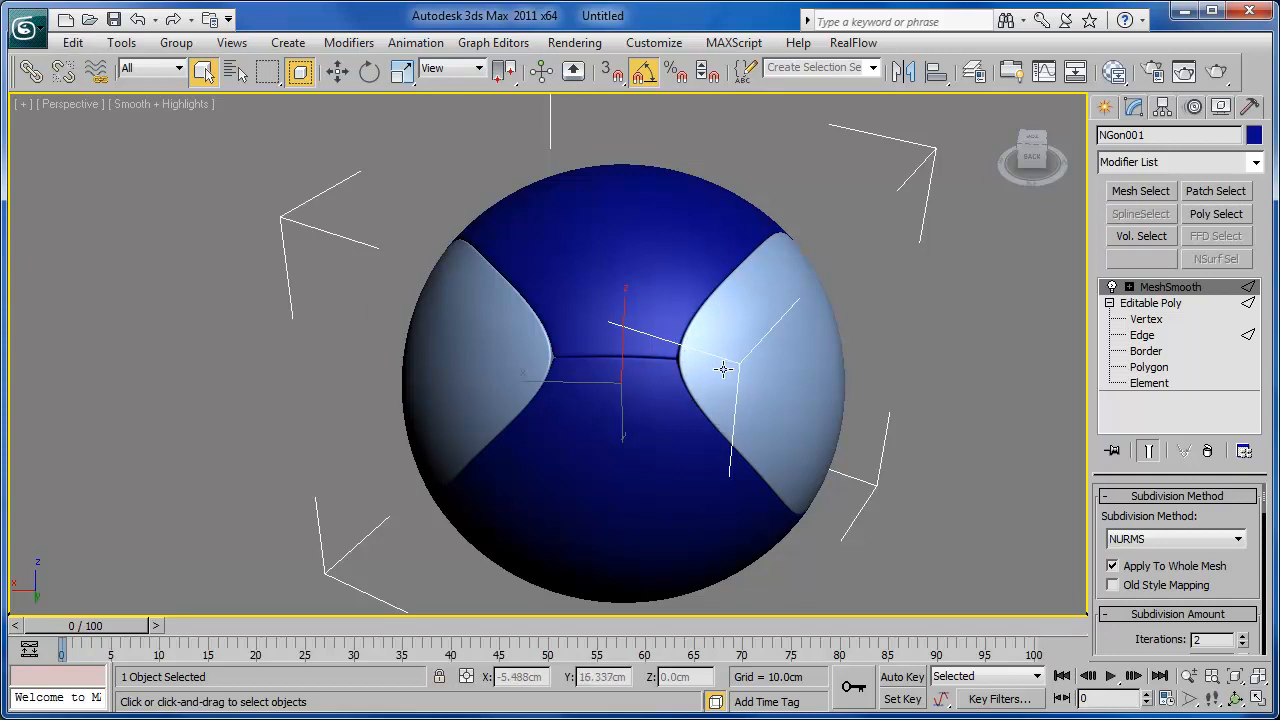
Isolate the light blue panels, disable their MeshSmooth modifier and return to edge editing in Editable Poly.
key("alt+q")
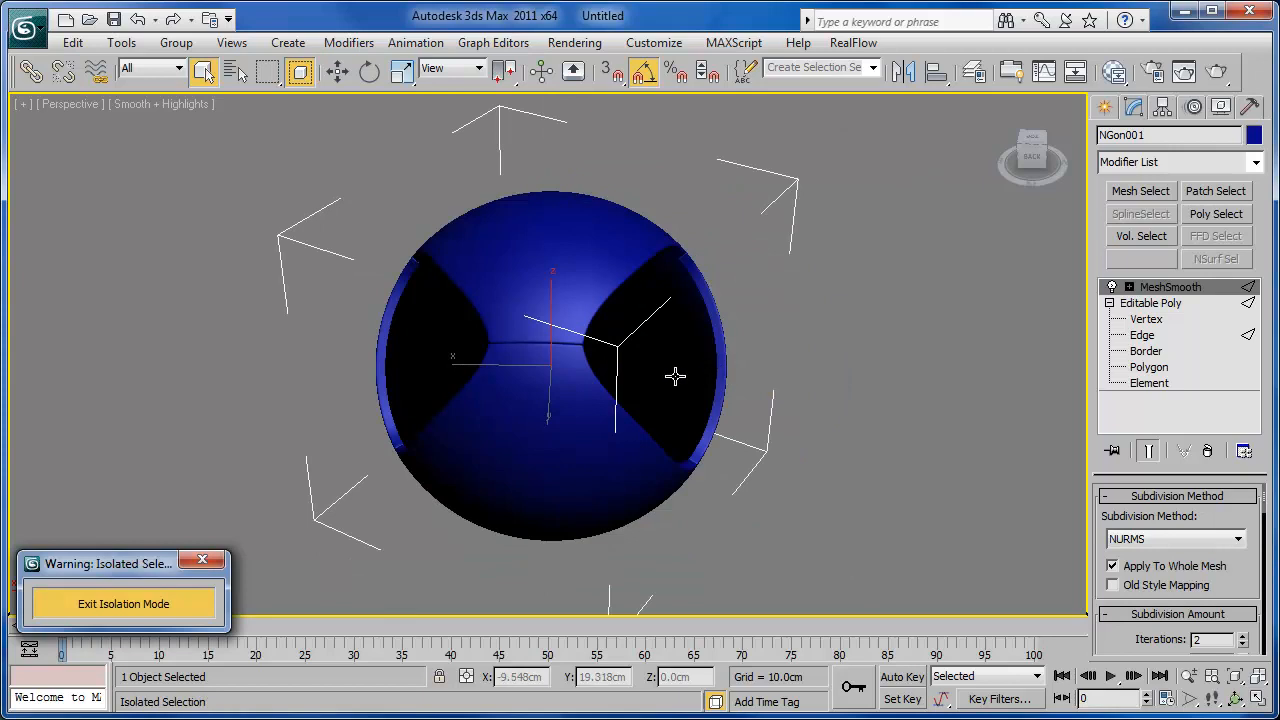
key("alt+q")
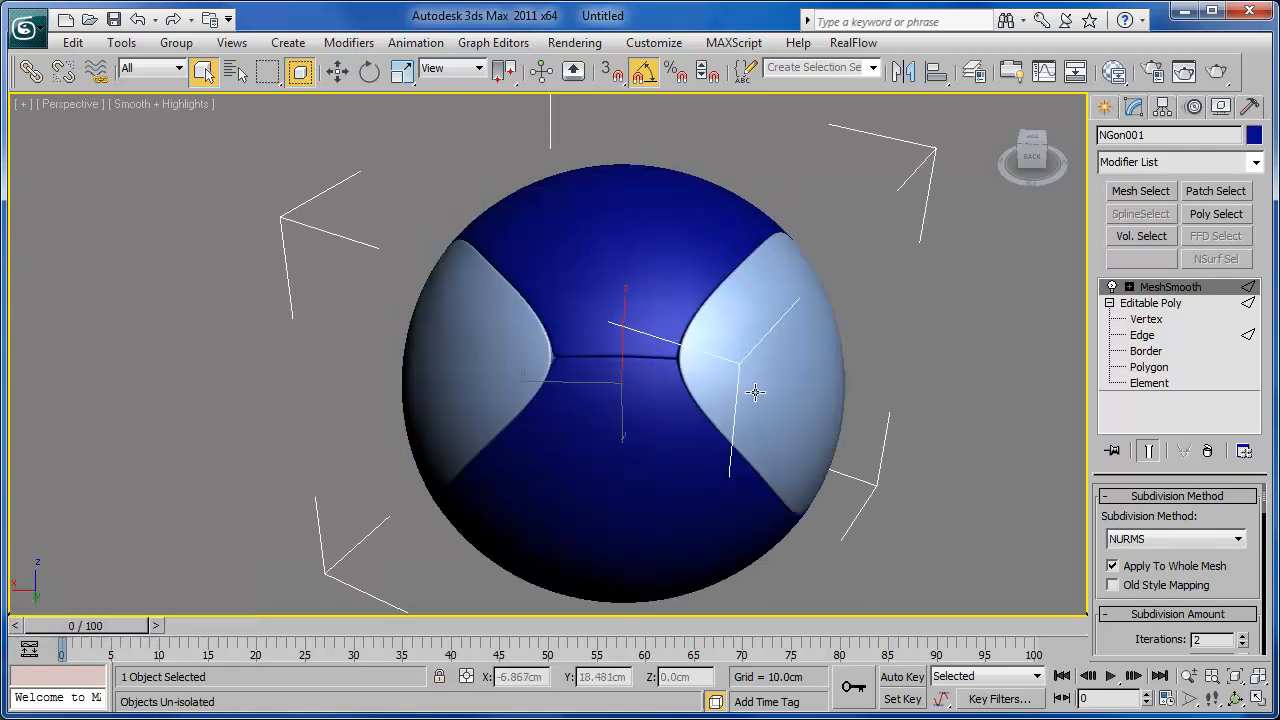
key("alt+q")
middle_click_drag(757, 400, 568, 372, "alt")
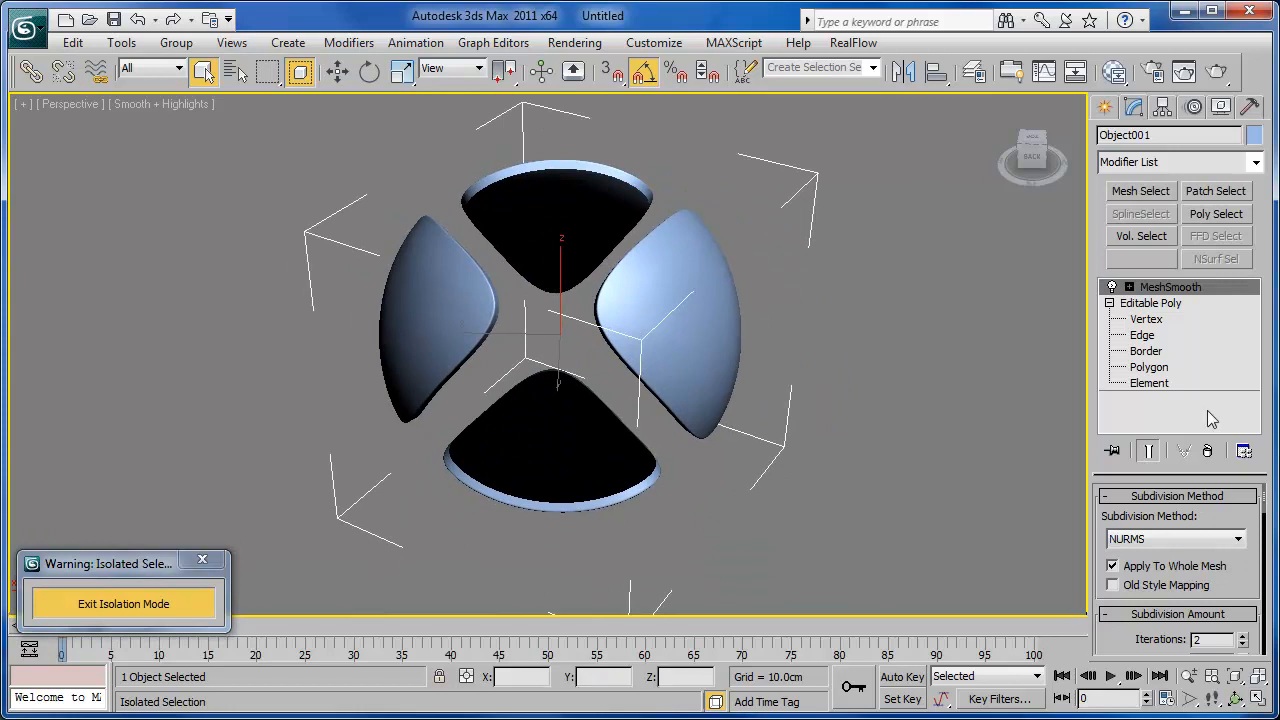
left_click(1112, 288)
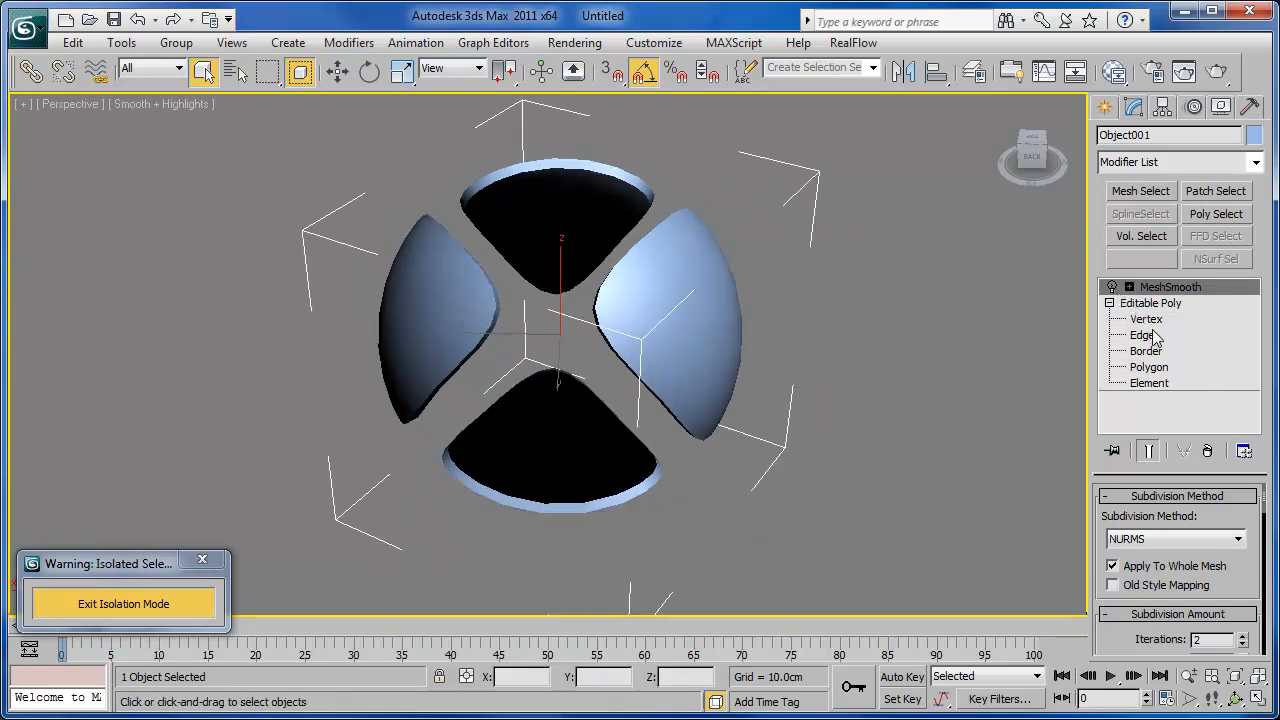
left_click(1158, 305)
left_click(1155, 337)
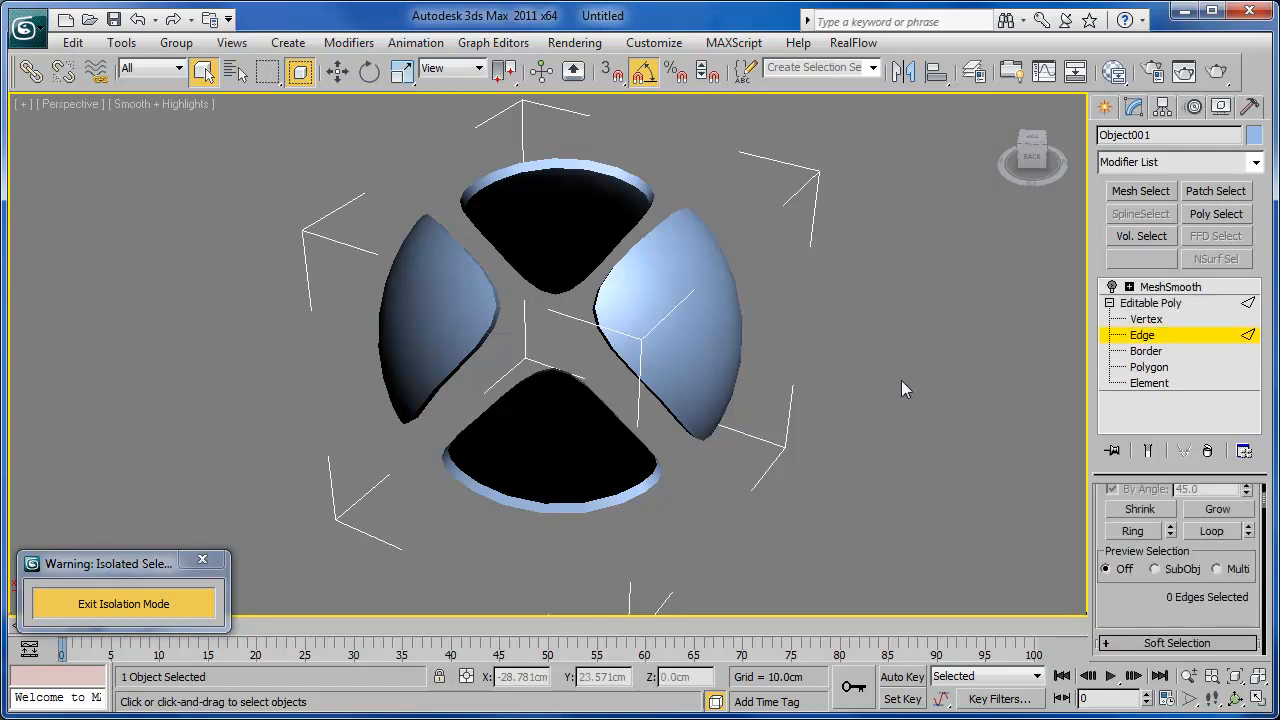
Show edged faces and select the short edges across the facing inner corners of the two side light blue panels.
middle_click_drag(646, 291, 651, 277)
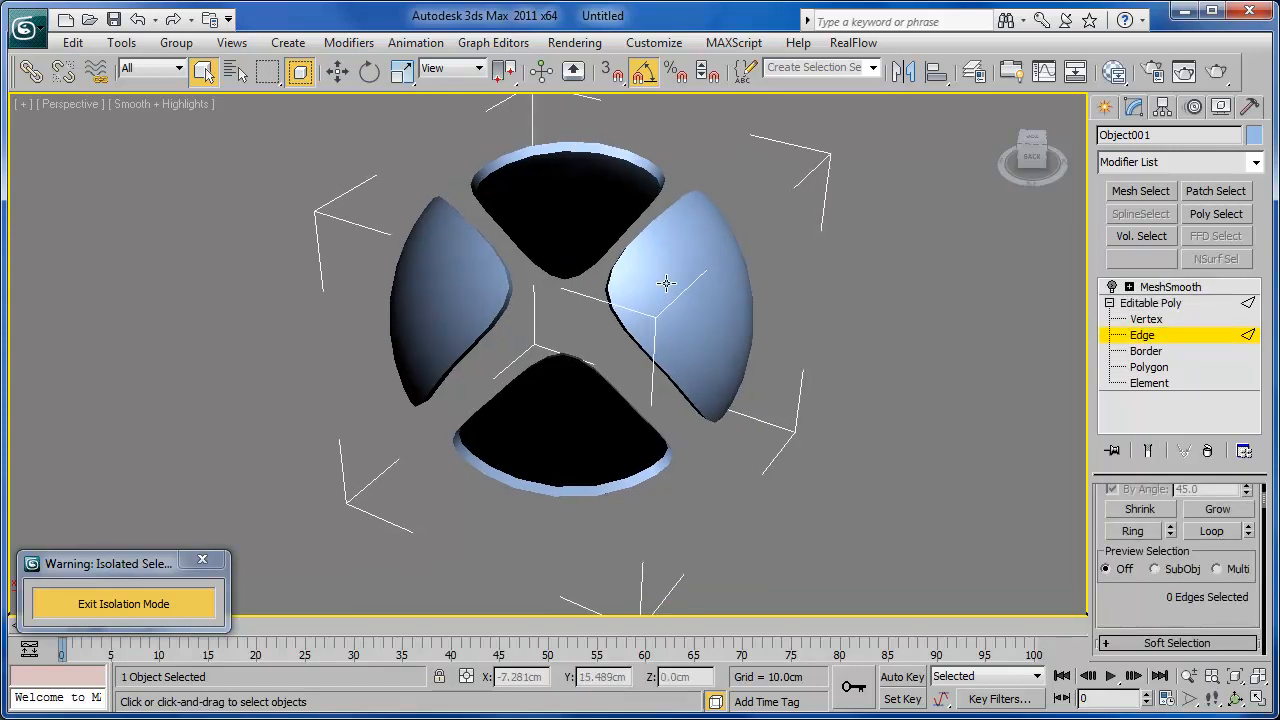
key("F4")
middle_click_drag(553, 182, 625, 265, "alt")
scroll(709, 323, "up", 4)
middle_click_drag(709, 323, 737, 320)
scroll(657, 317, "up", 2)
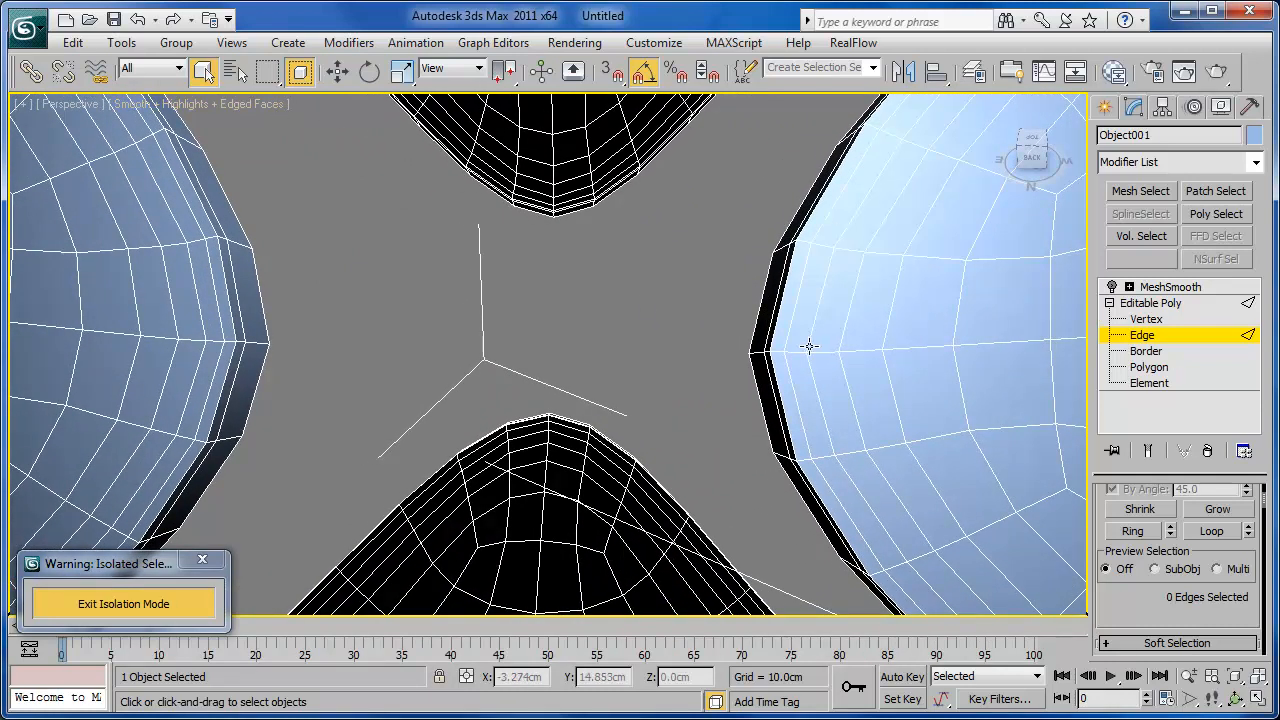
left_click_drag(721, 327, 795, 369)
left_click_drag(216, 370, 216, 370, "ctrl")
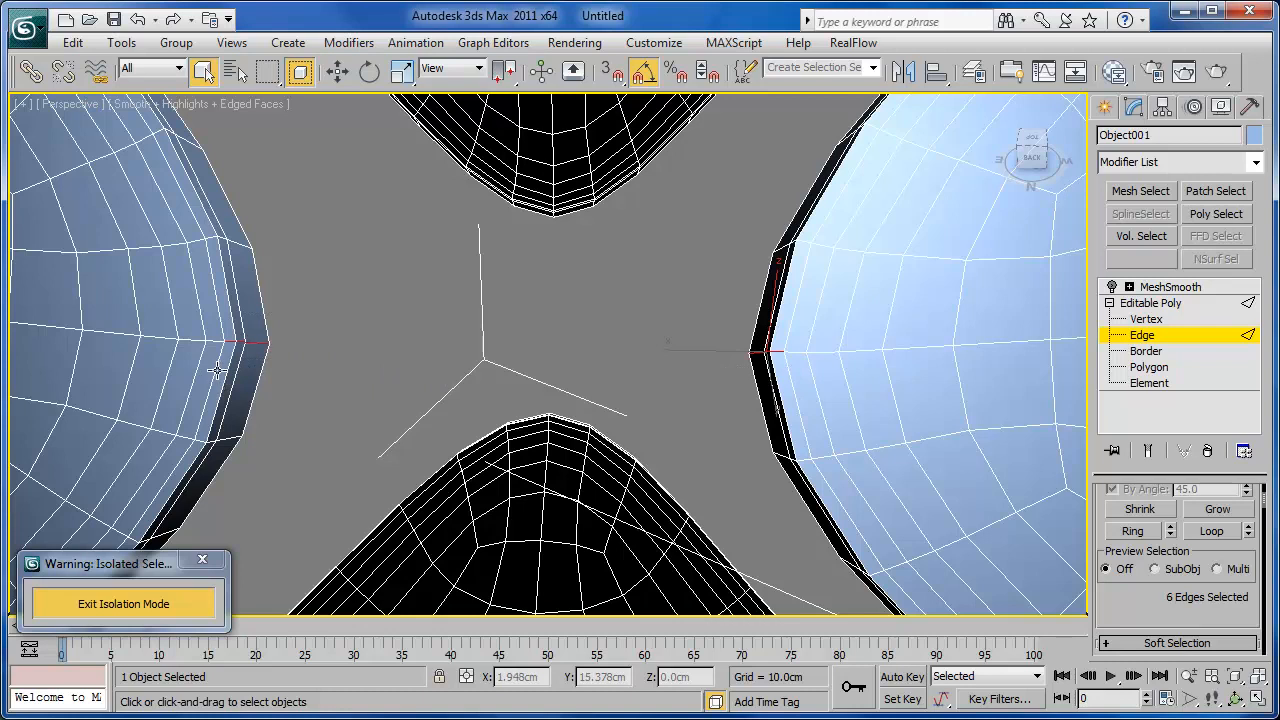
Try a 0.2 cm chamfer on the selected corner edges of the light blue panels.
left_click_drag(1226, 612, 1242, 458)
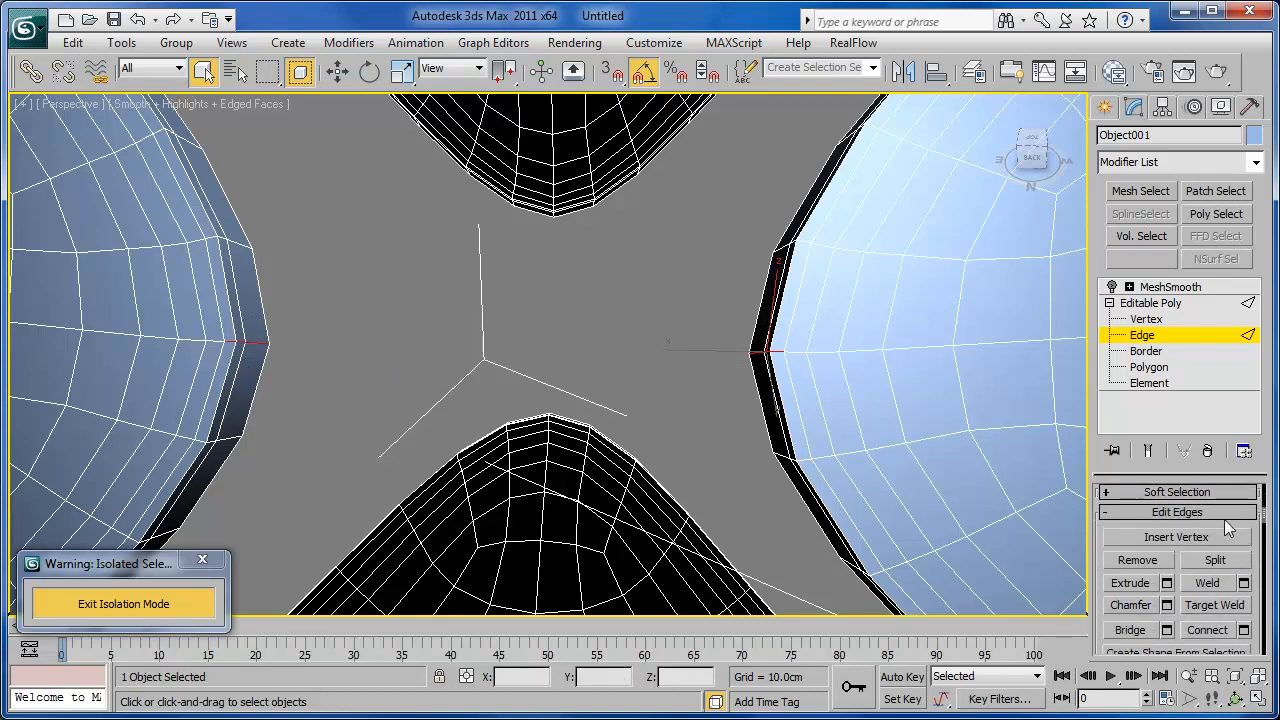
left_click(1166, 605)
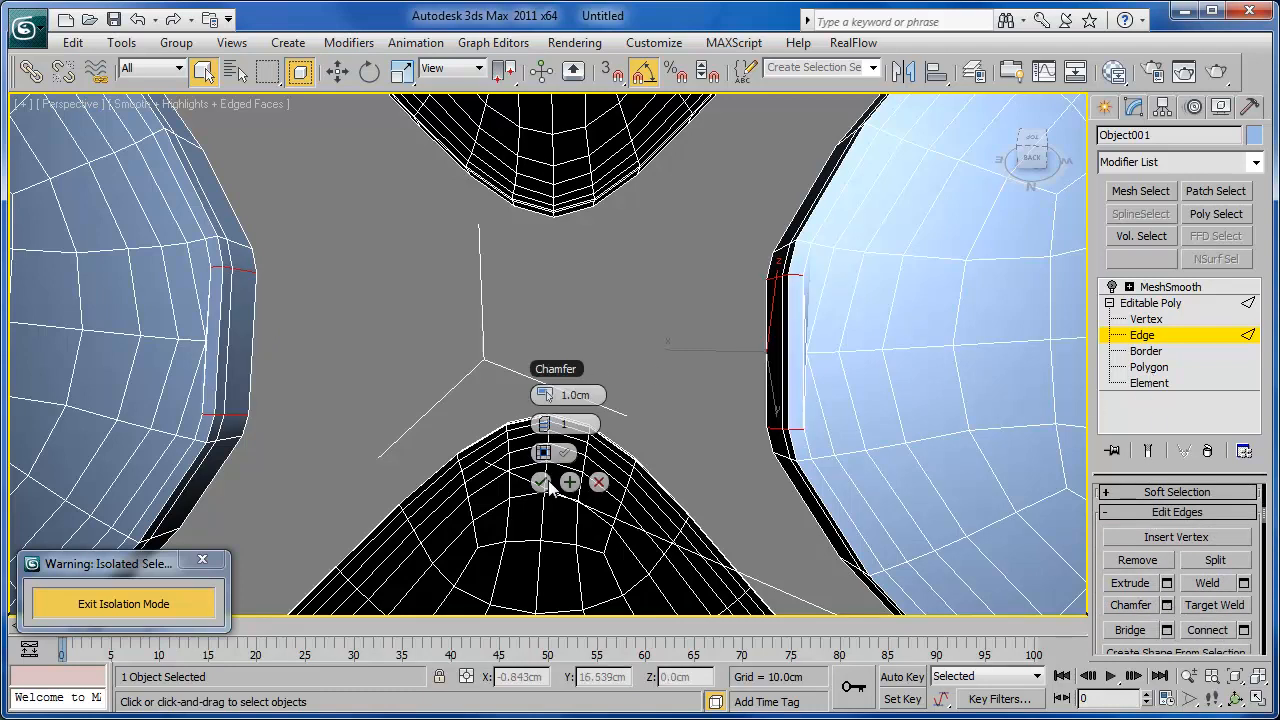
left_click_drag(541, 396, 537, 397)
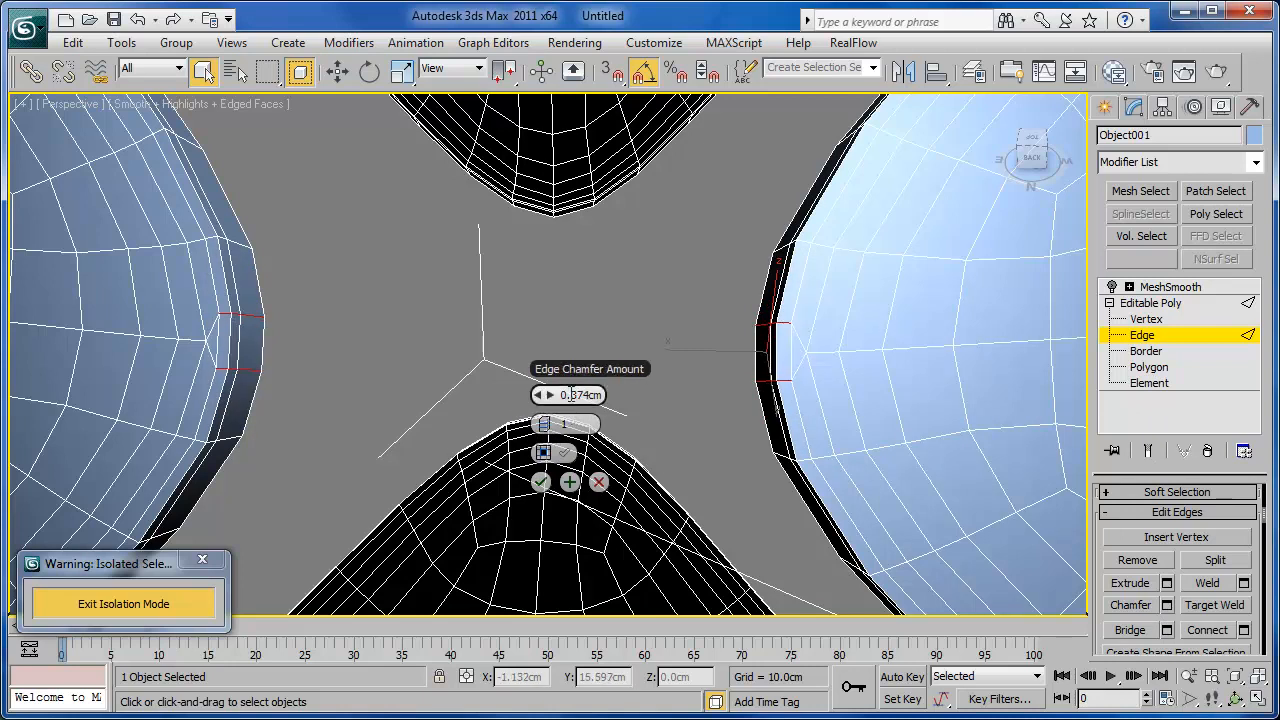
left_click(560, 395)
type(".2")
key("Return")
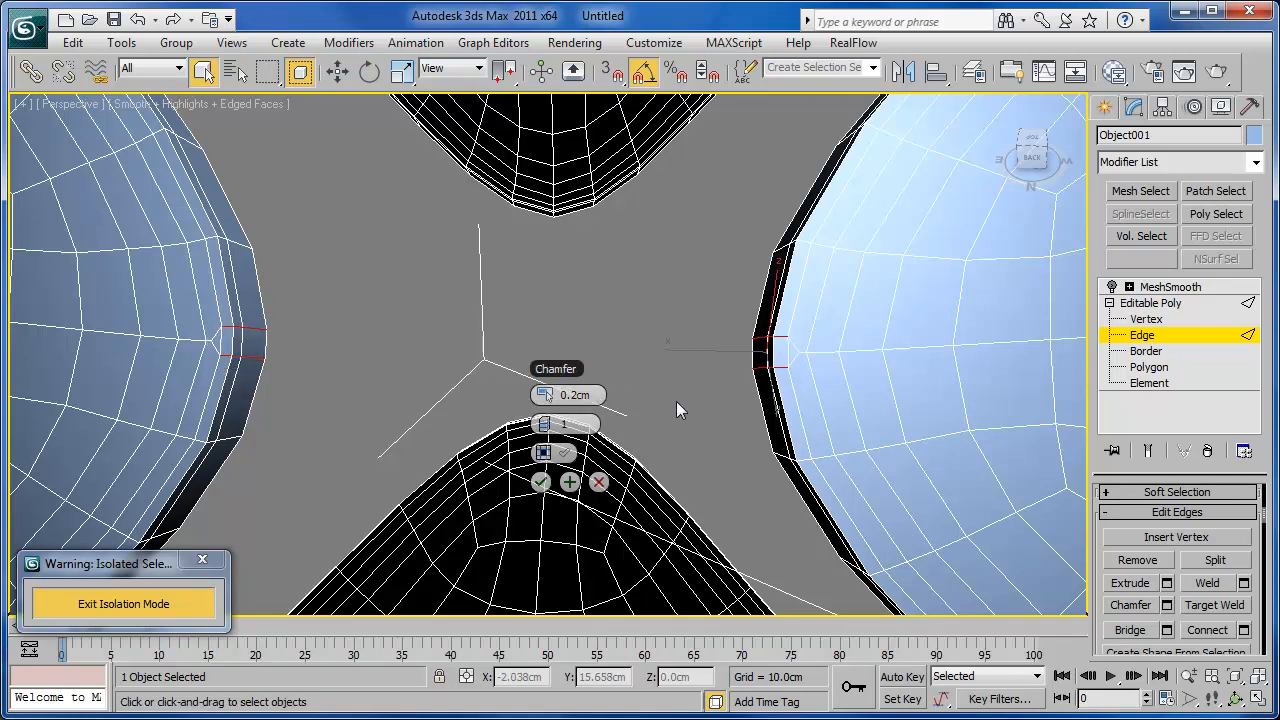
Exit isolation, leave edge editing and compare the panels' inner corners with the seam on the blue shell.
left_click(188, 602)
middle_click_drag(692, 466, 673, 476)
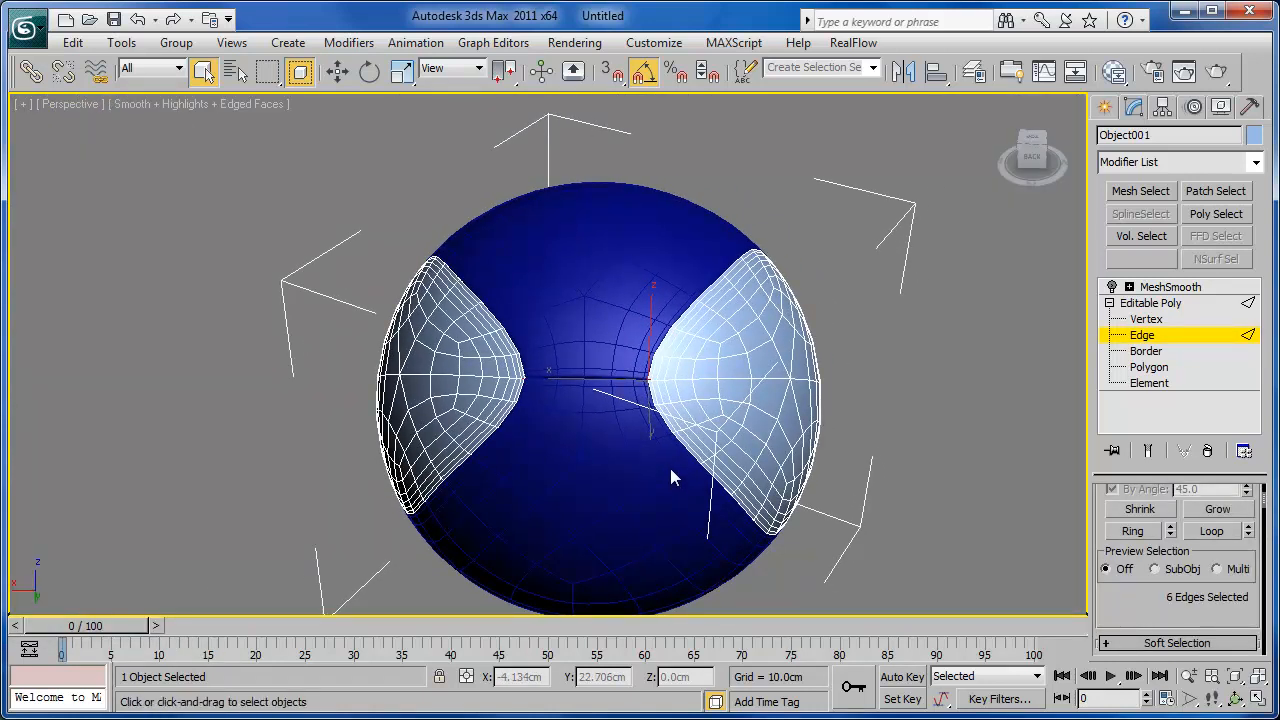
key("z")
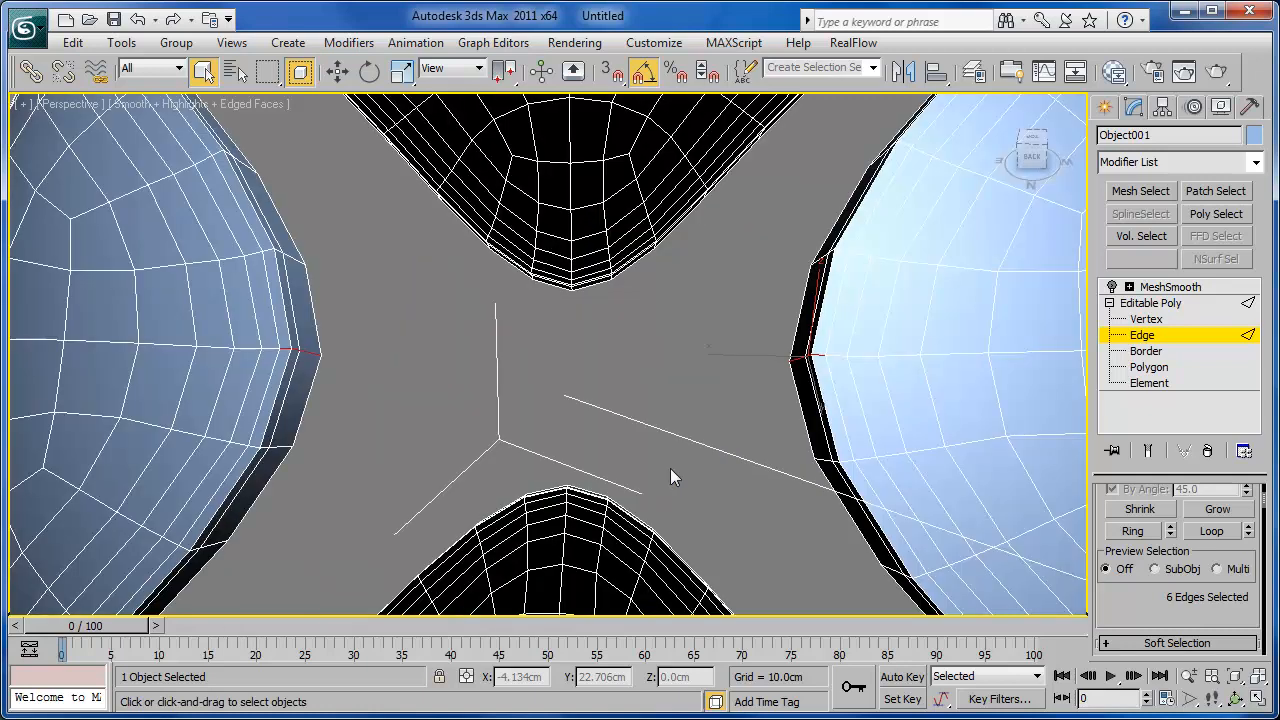
scroll(667, 468, "down", 5)
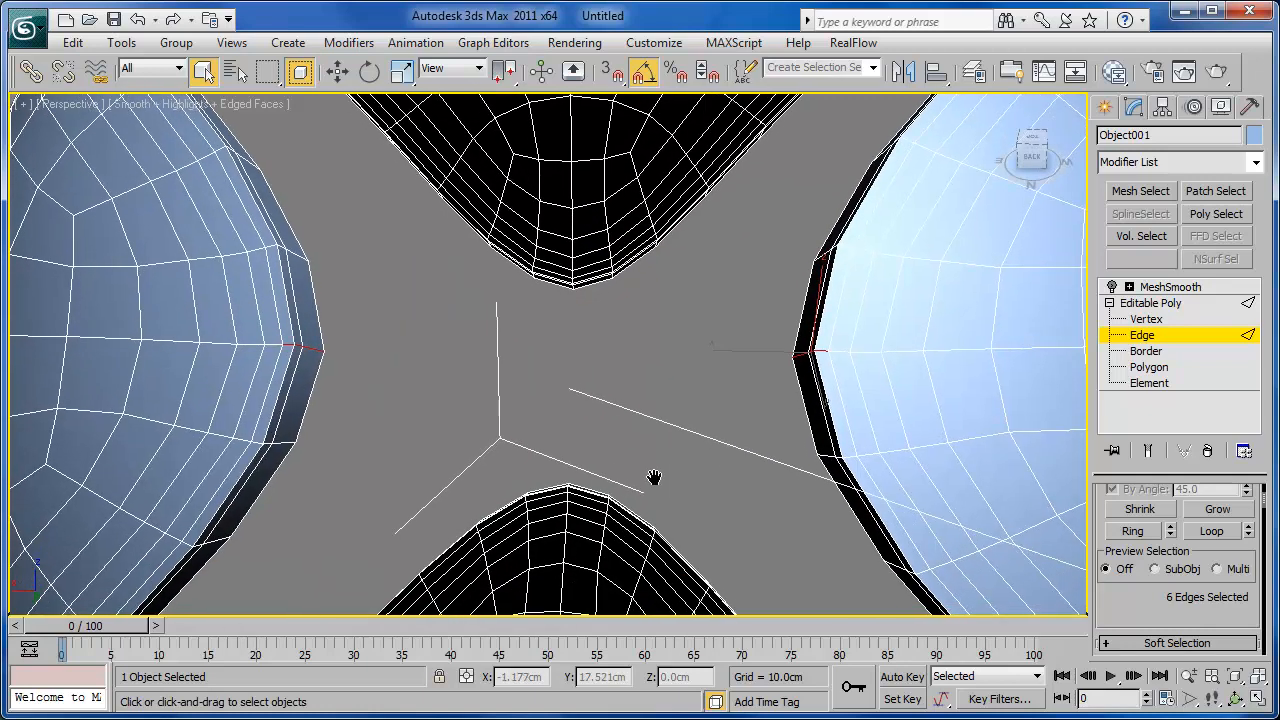
scroll(654, 476, "down", 3)
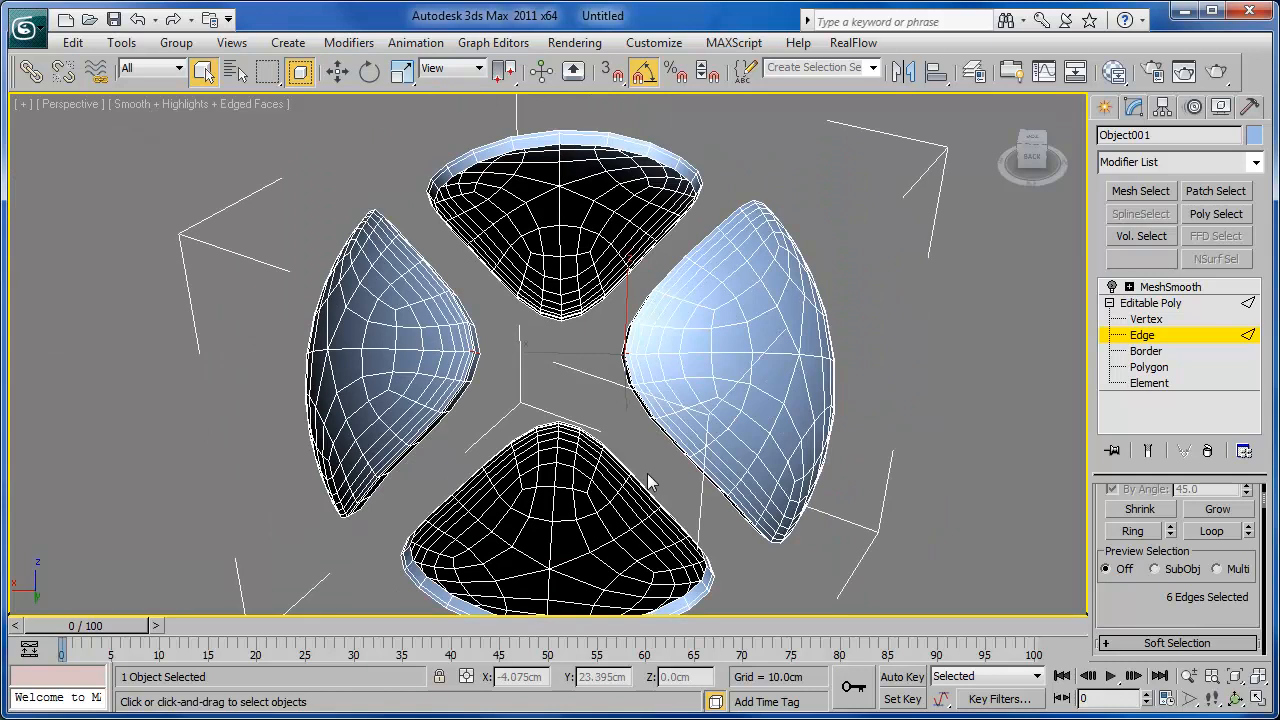
key("alt+q")
left_click(190, 598)
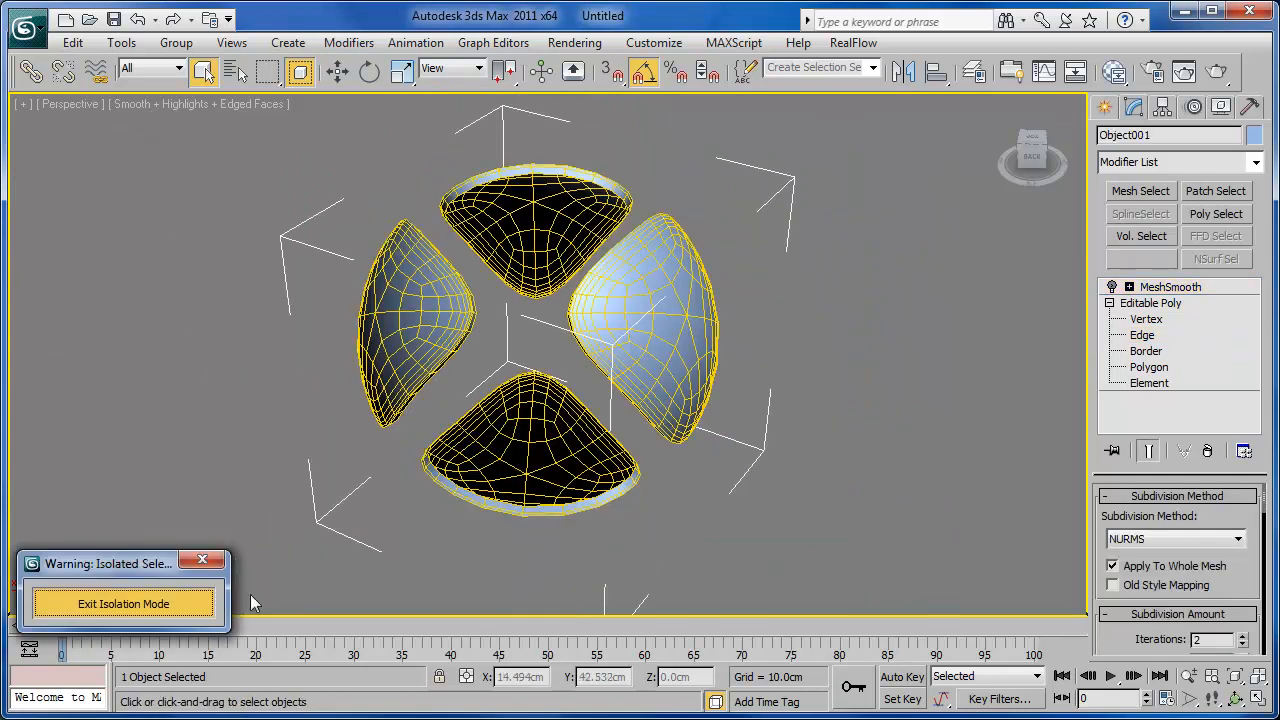
scroll(590, 437, "up", 5)
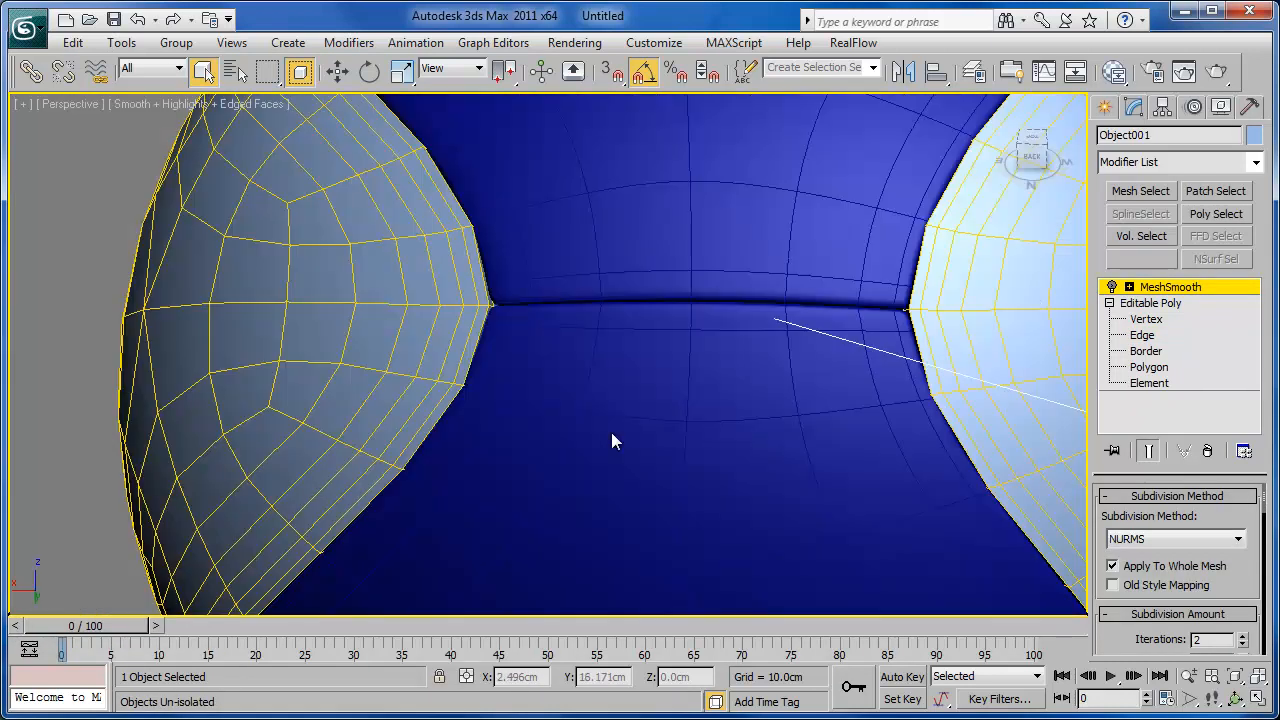
middle_click_drag(611, 432, 596, 439)
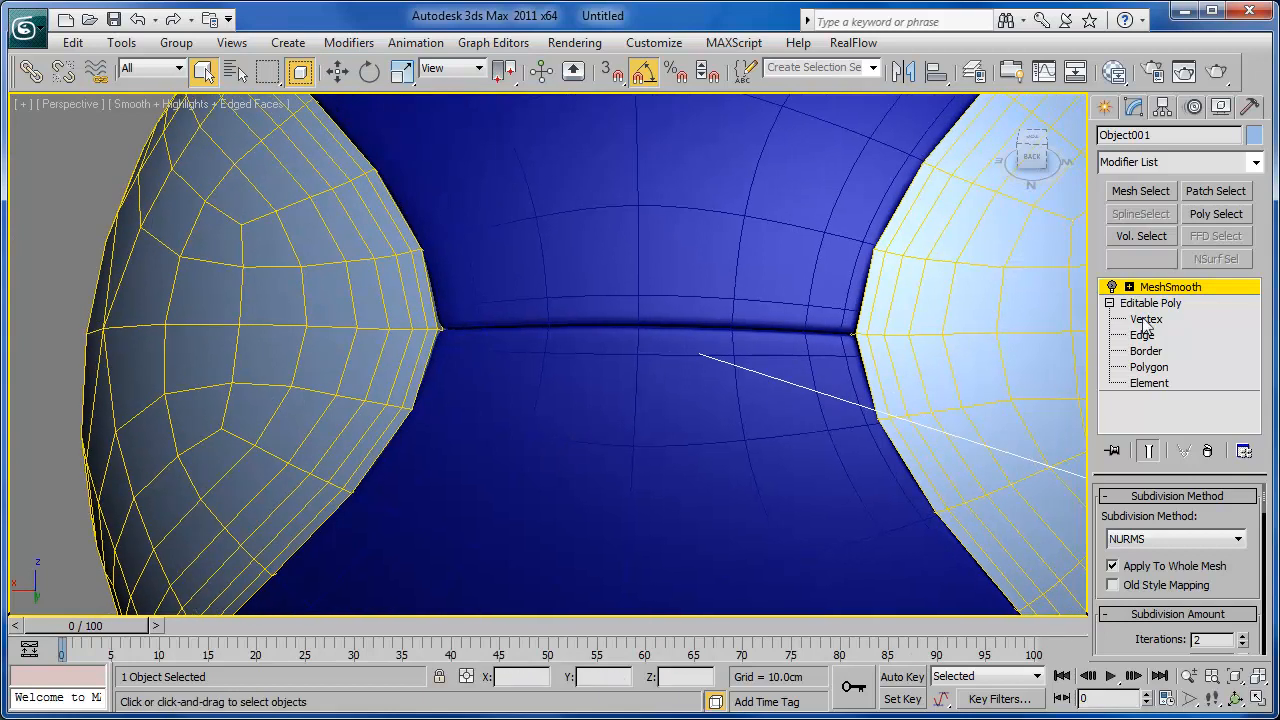
Compare the corner with the panels' MeshSmooth on and off, leaving MeshSmooth disabled on both the shell and the panels.
left_click(1129, 286)
left_click(1134, 289)
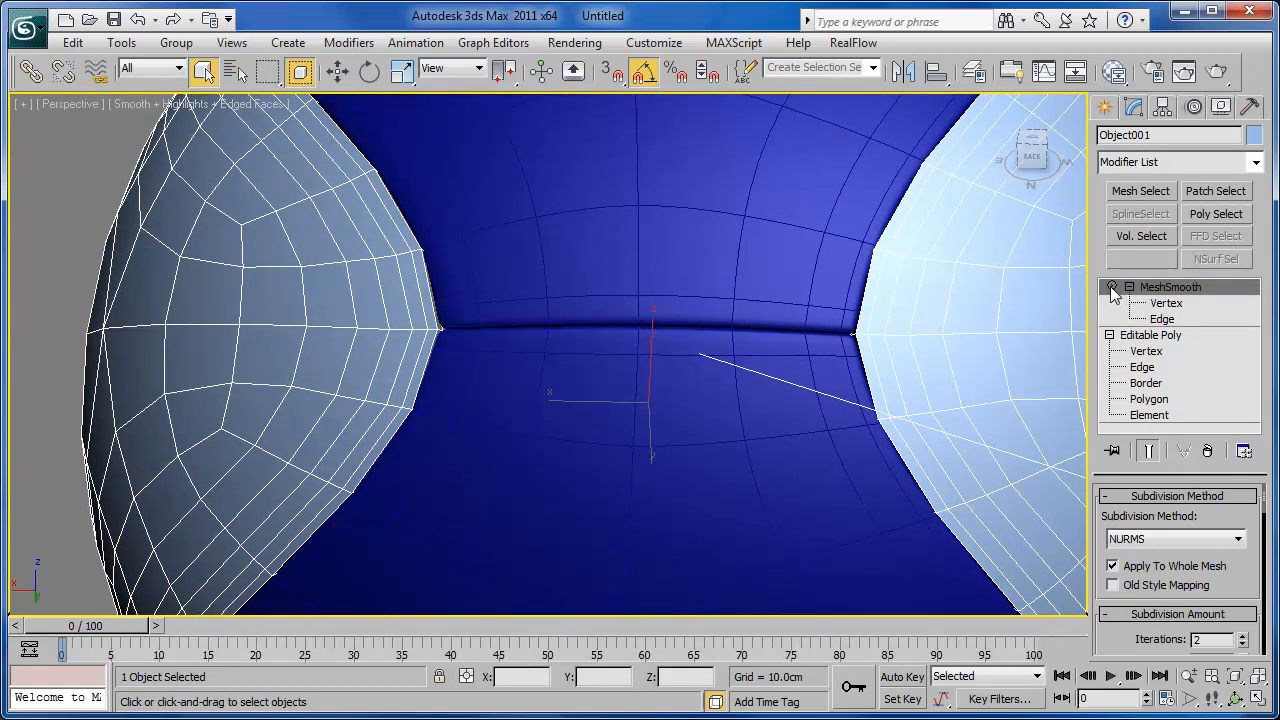
left_click(1112, 287)
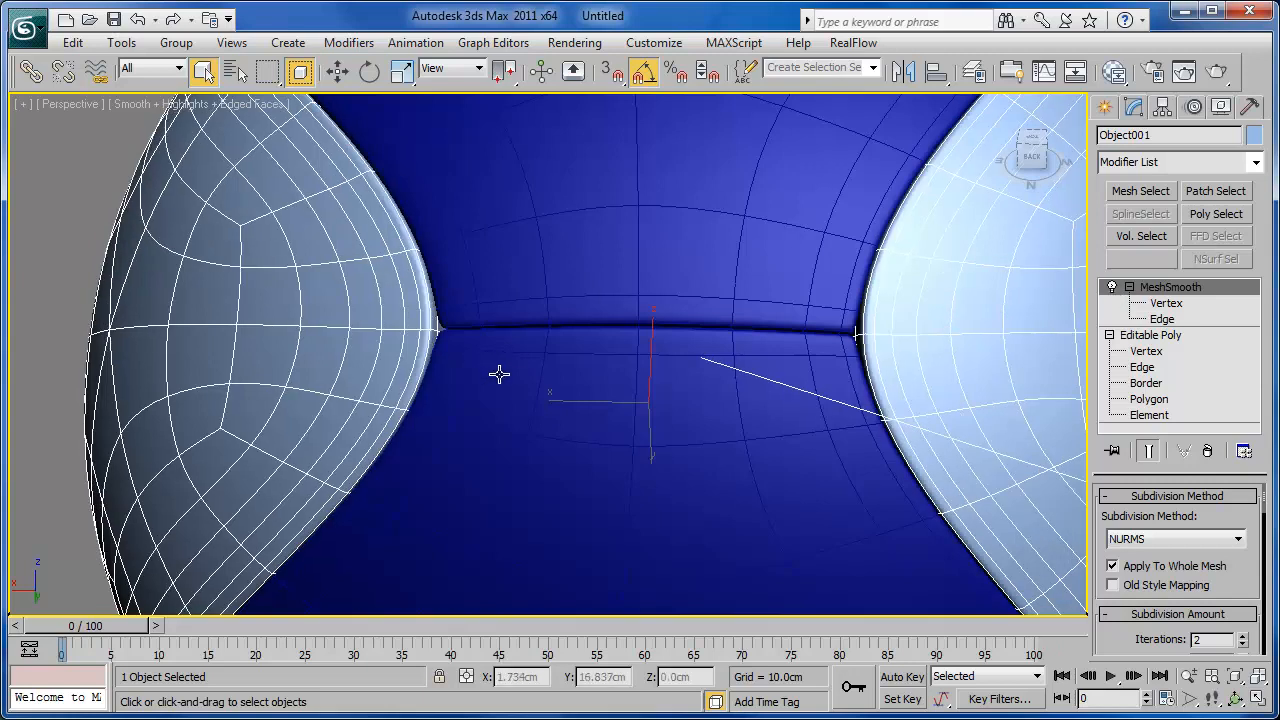
left_click(1112, 287)
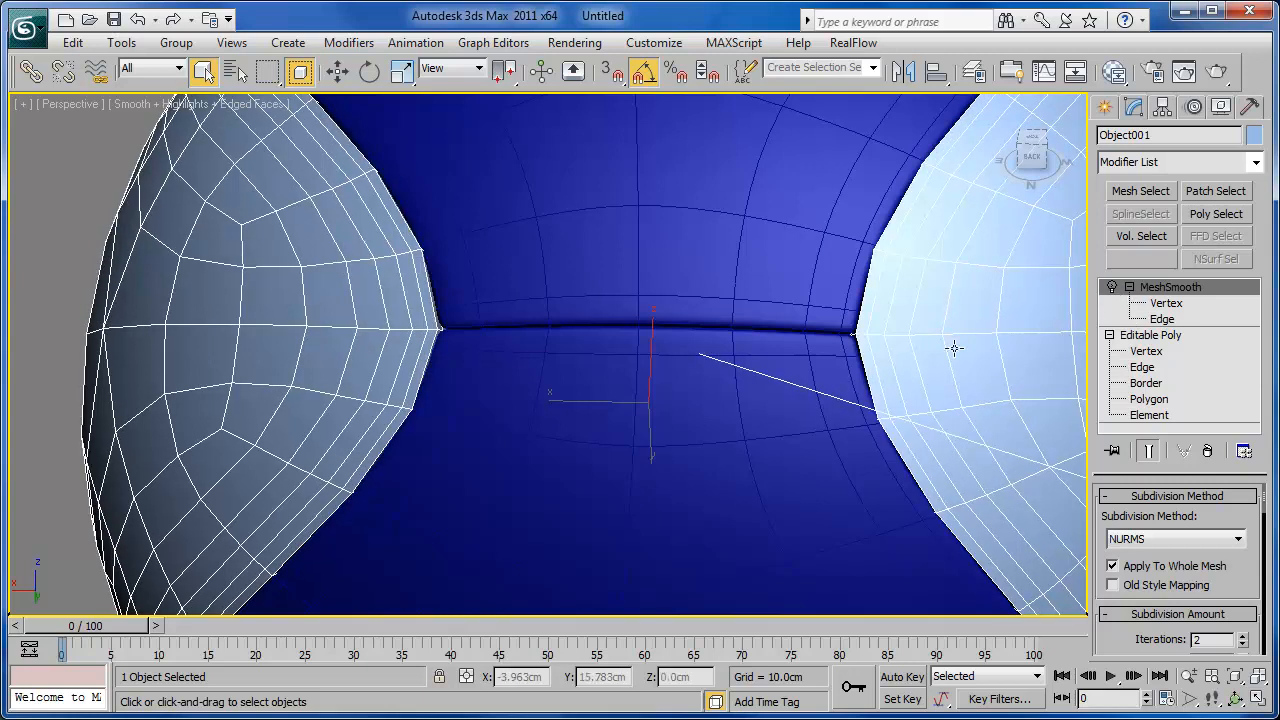
left_click(1112, 287)
middle_click_drag(771, 409, 826, 417, "alt")
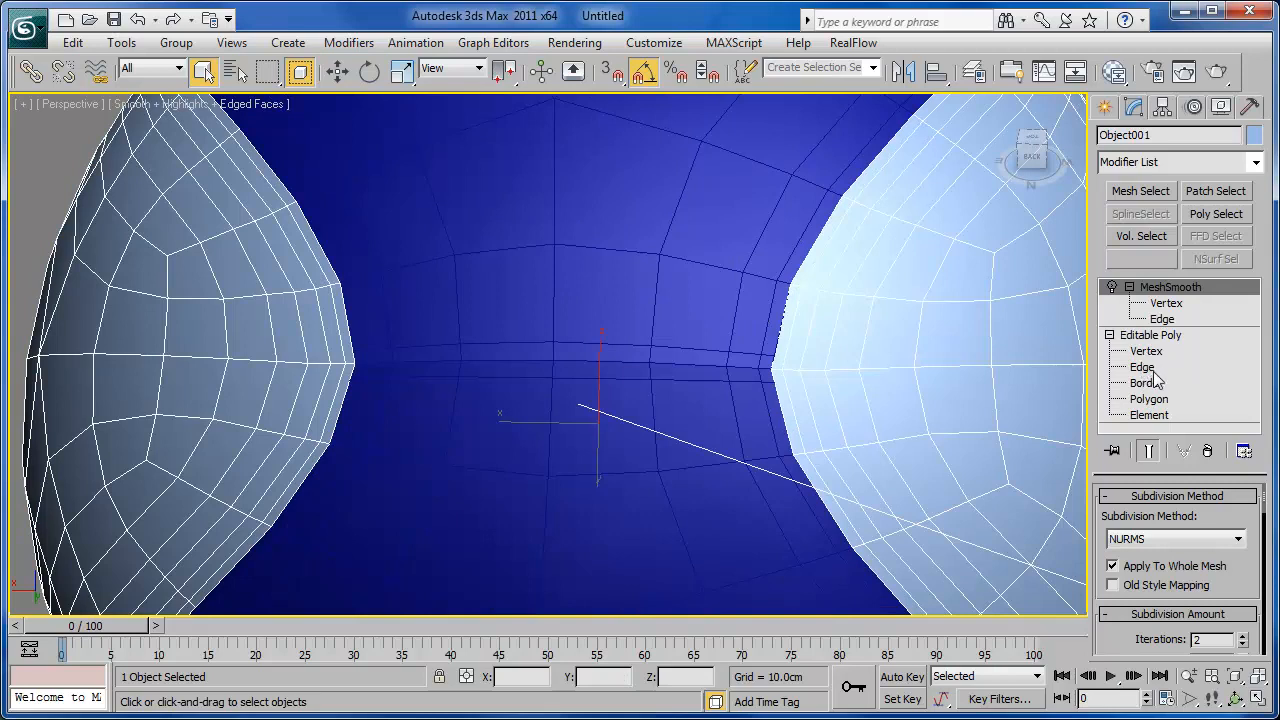
Return to Editable Poly edge editing and start a chamfer of 0.21 cm on the selected panel corner edges.
left_click(1148, 368)
middle_click_drag(717, 443, 664, 440)
left_click(1189, 676)
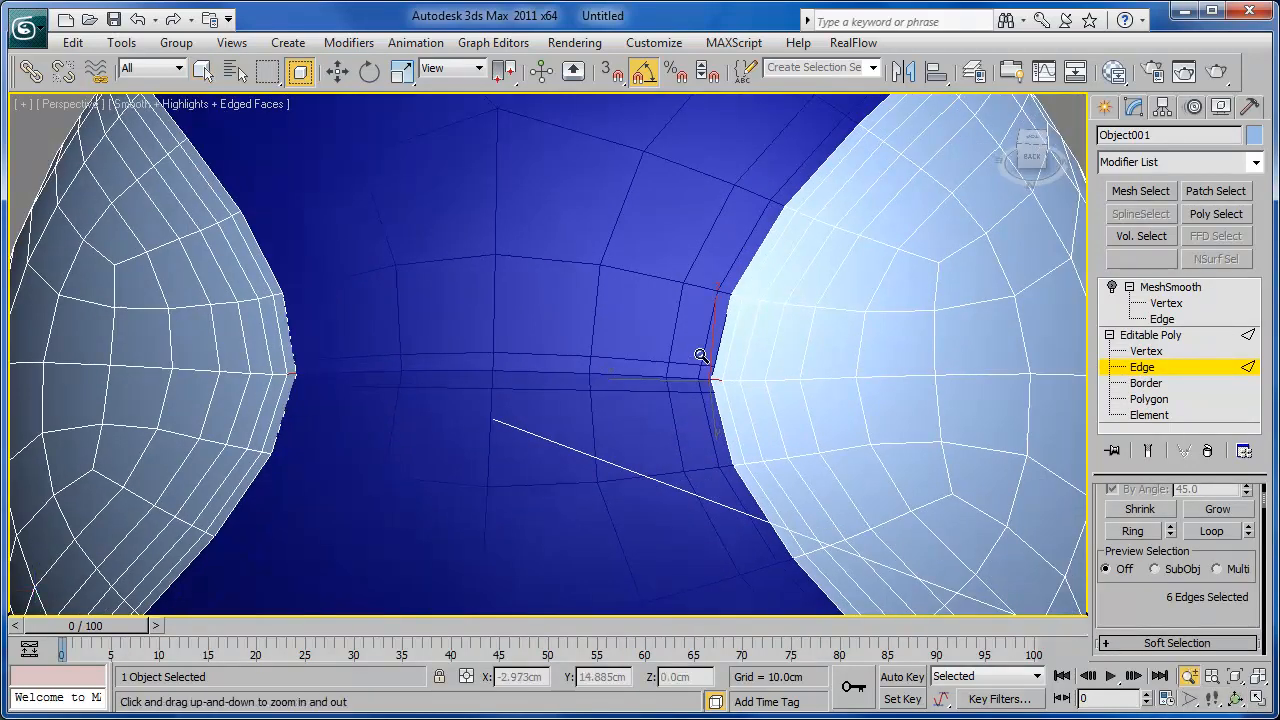
scroll(701, 360, "up", 5)
middle_click_drag(706, 357, 756, 390)
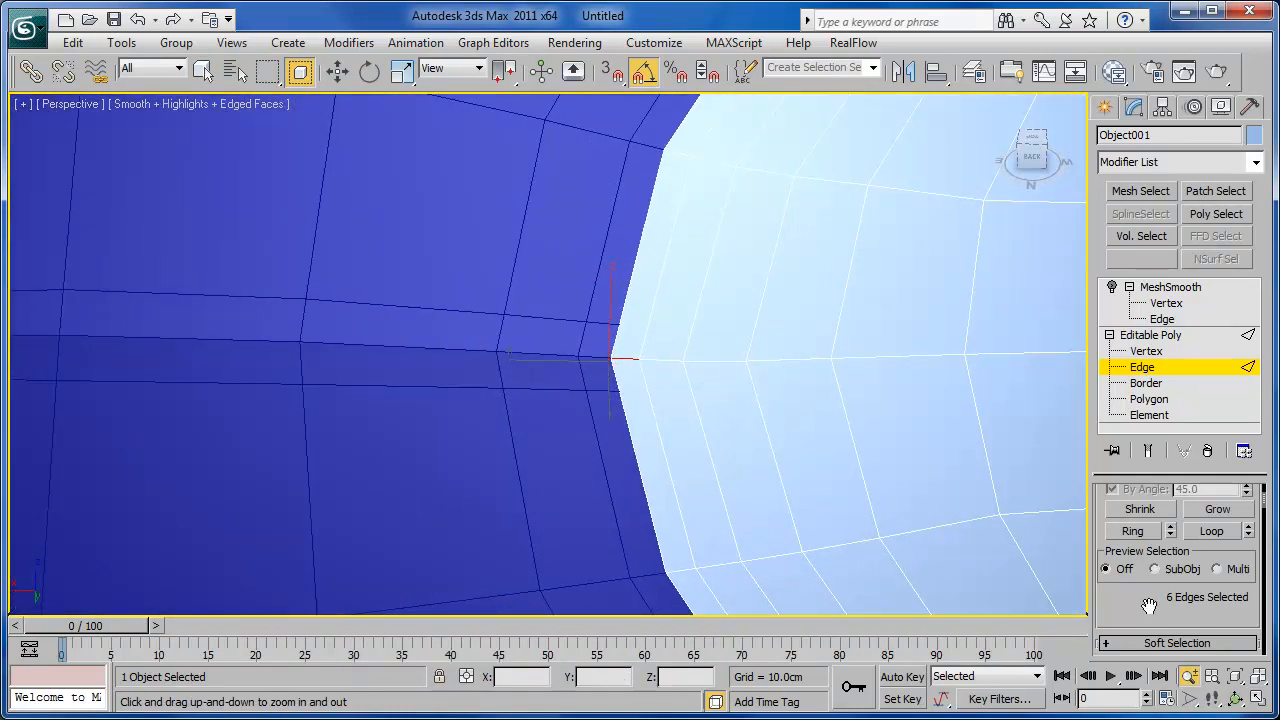
scroll(1149, 607, "down", 5)
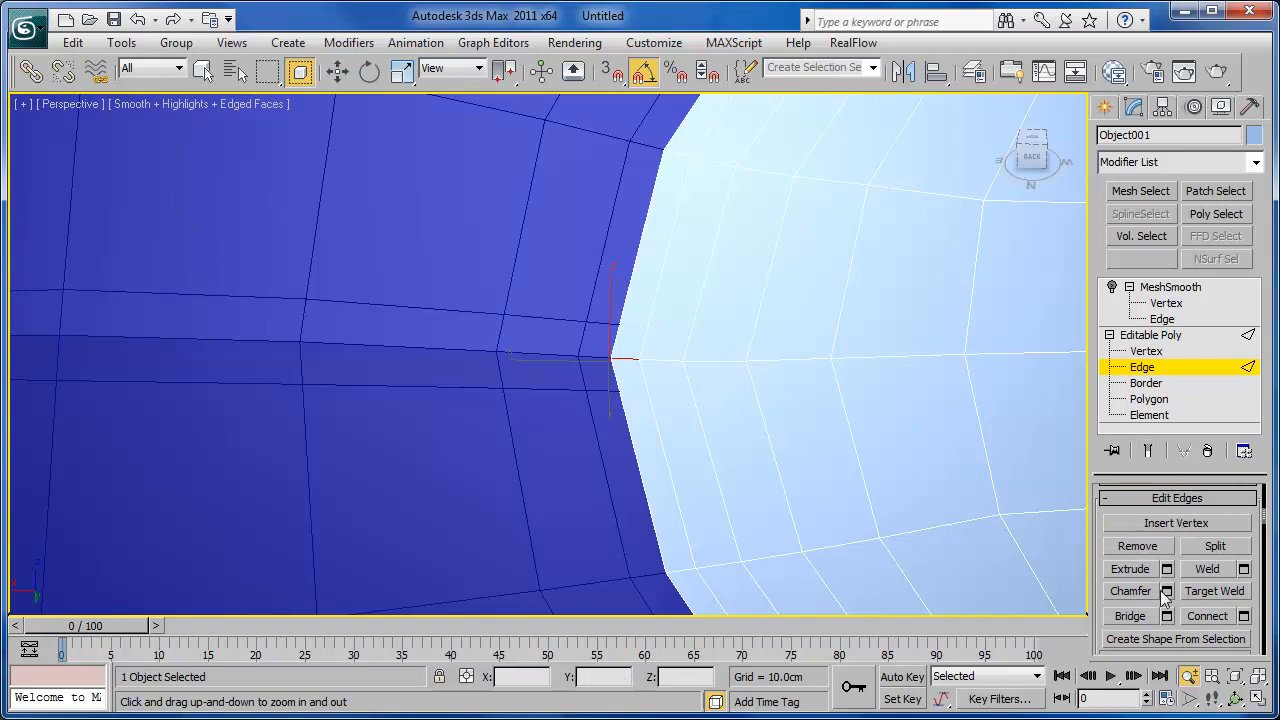
left_click(1166, 591)
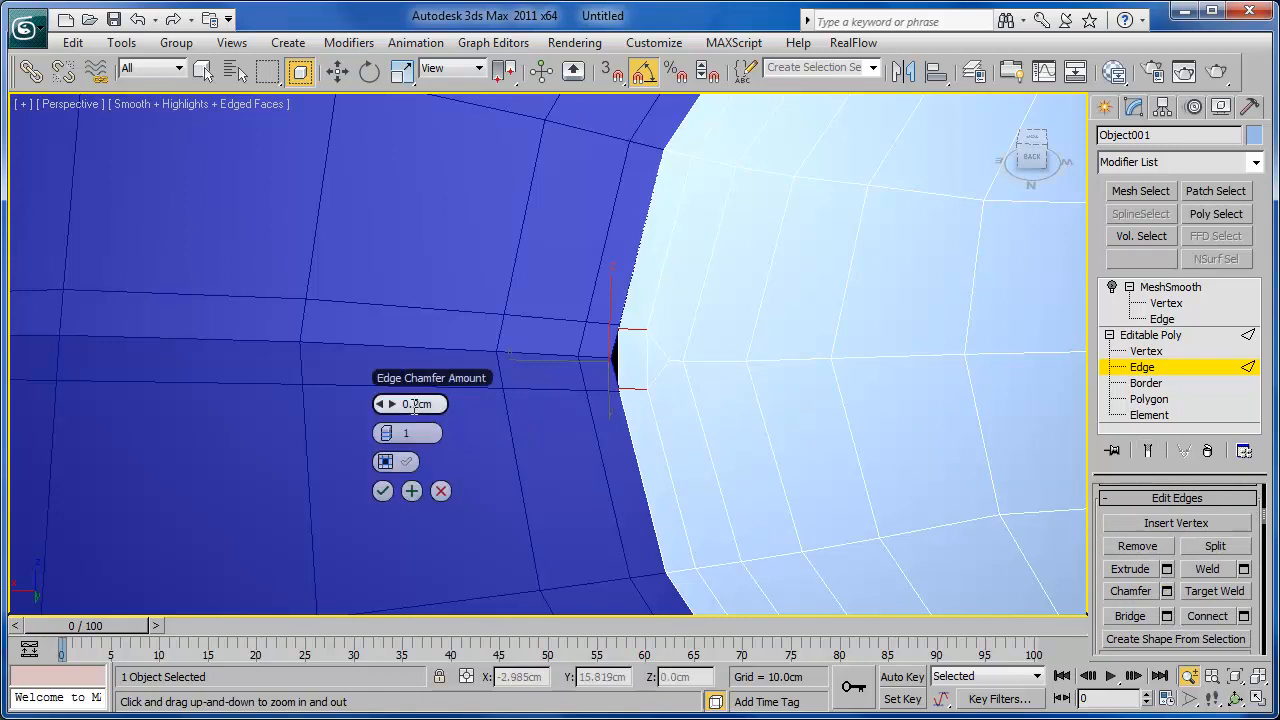
left_click_drag(400, 404, 509, 410)
type(".21")
key("Return")
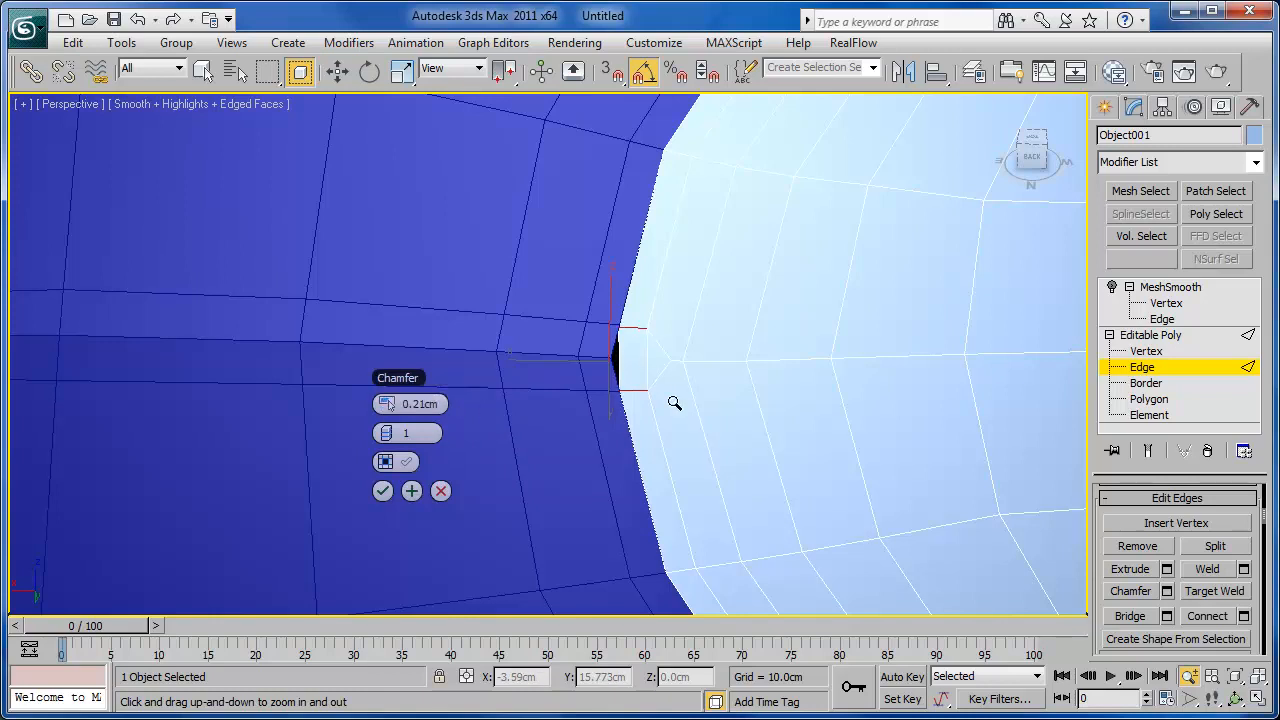
Set the corner edge chamfer amount to 0.22 cm and apply it.
left_click_drag(402, 404, 542, 406)
type(".")
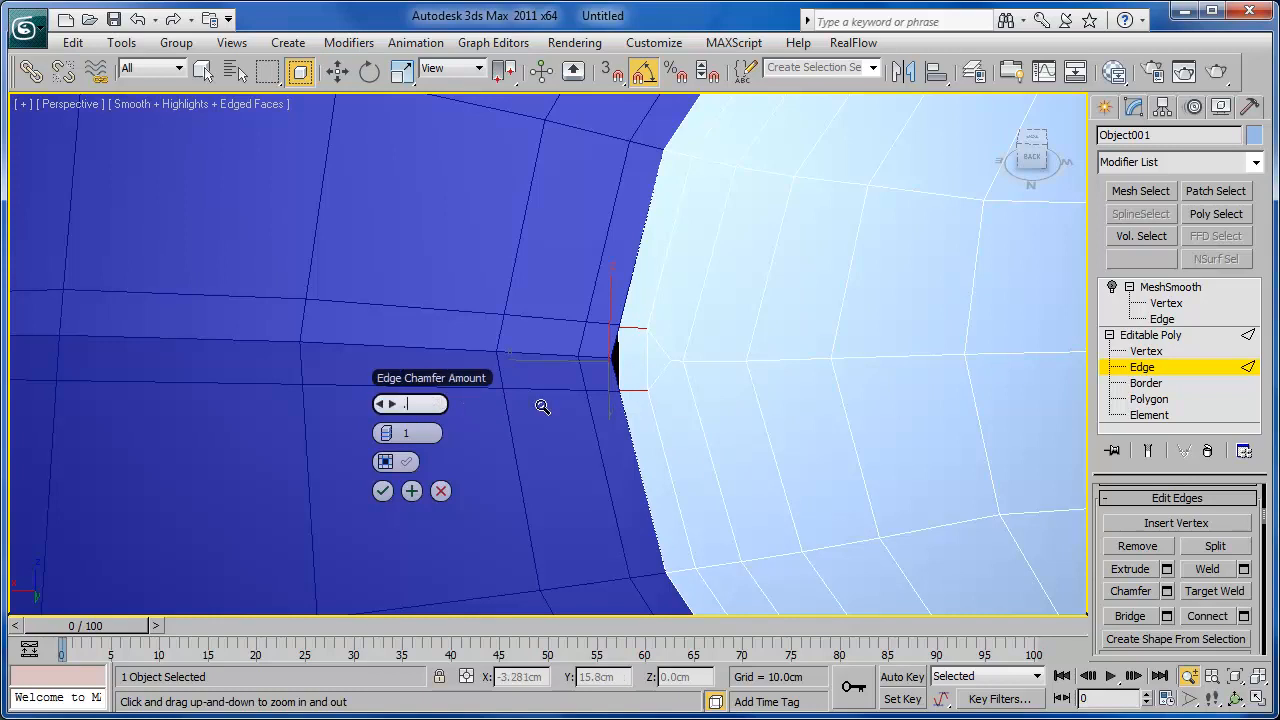
type("22")
key("Return")
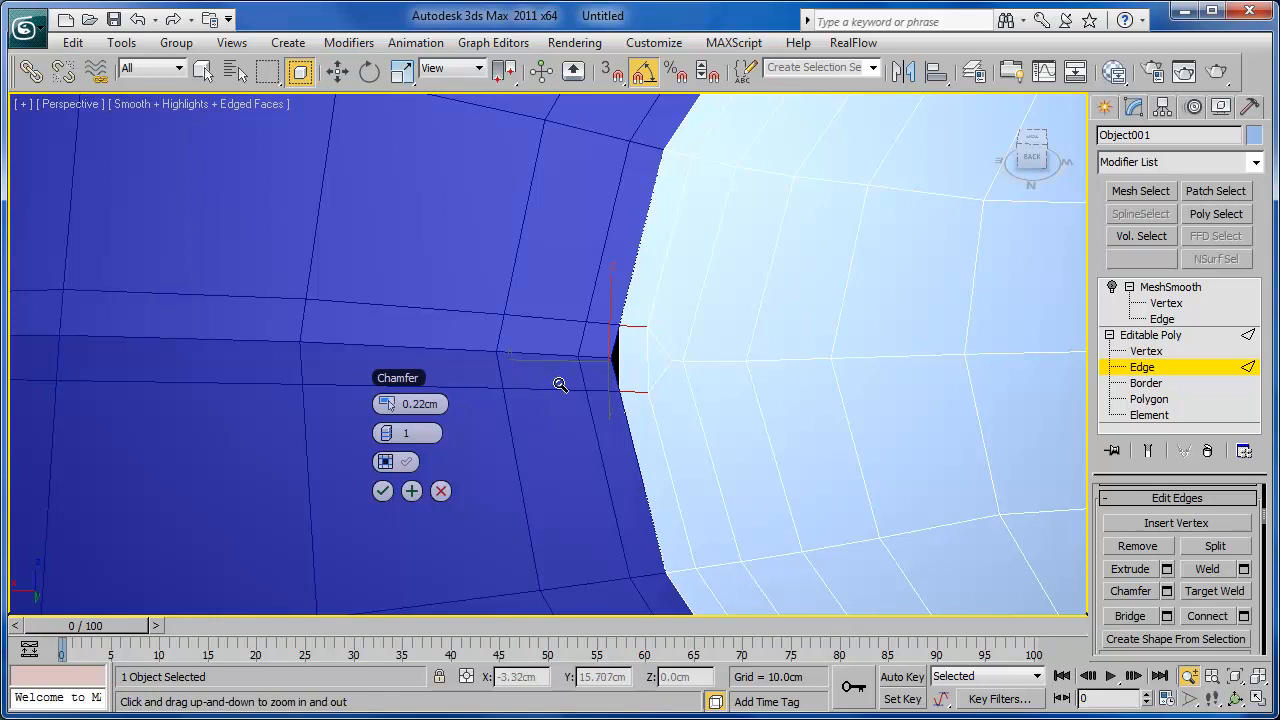
left_click(384, 491)
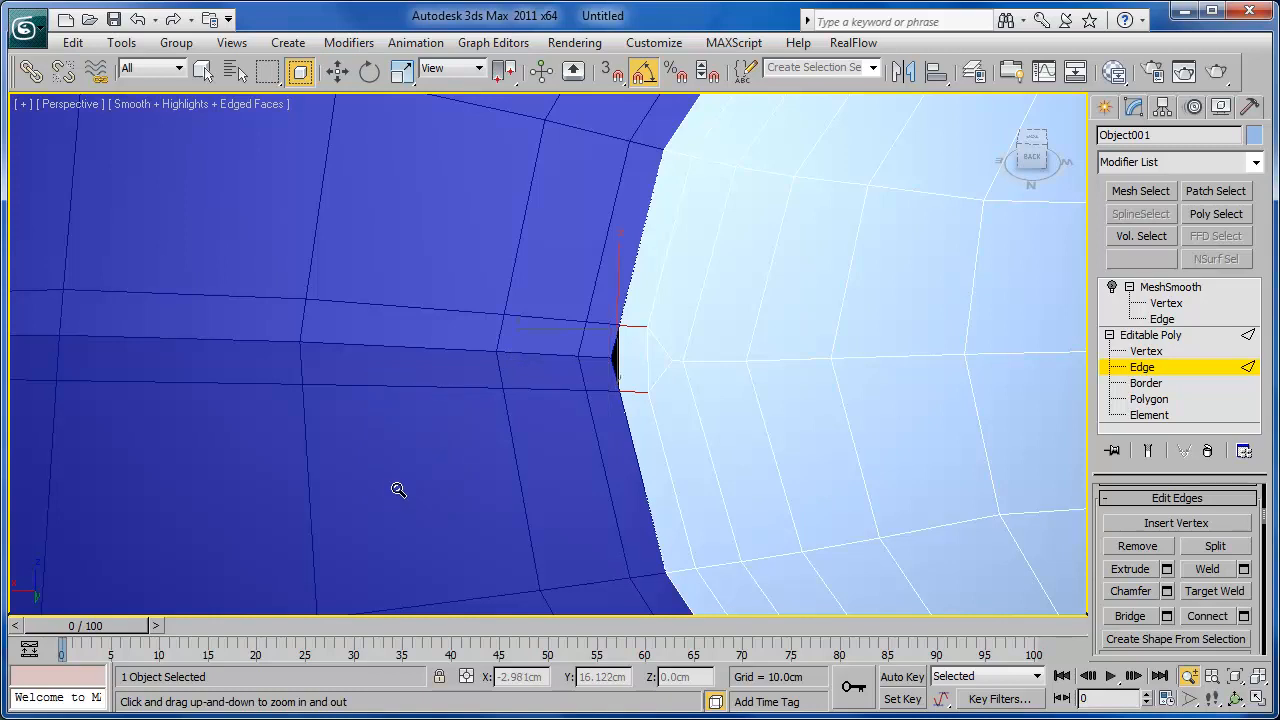
Isolate the light blue panels and return to edge editing close to the chamfered inner corners.
left_click(1147, 351)
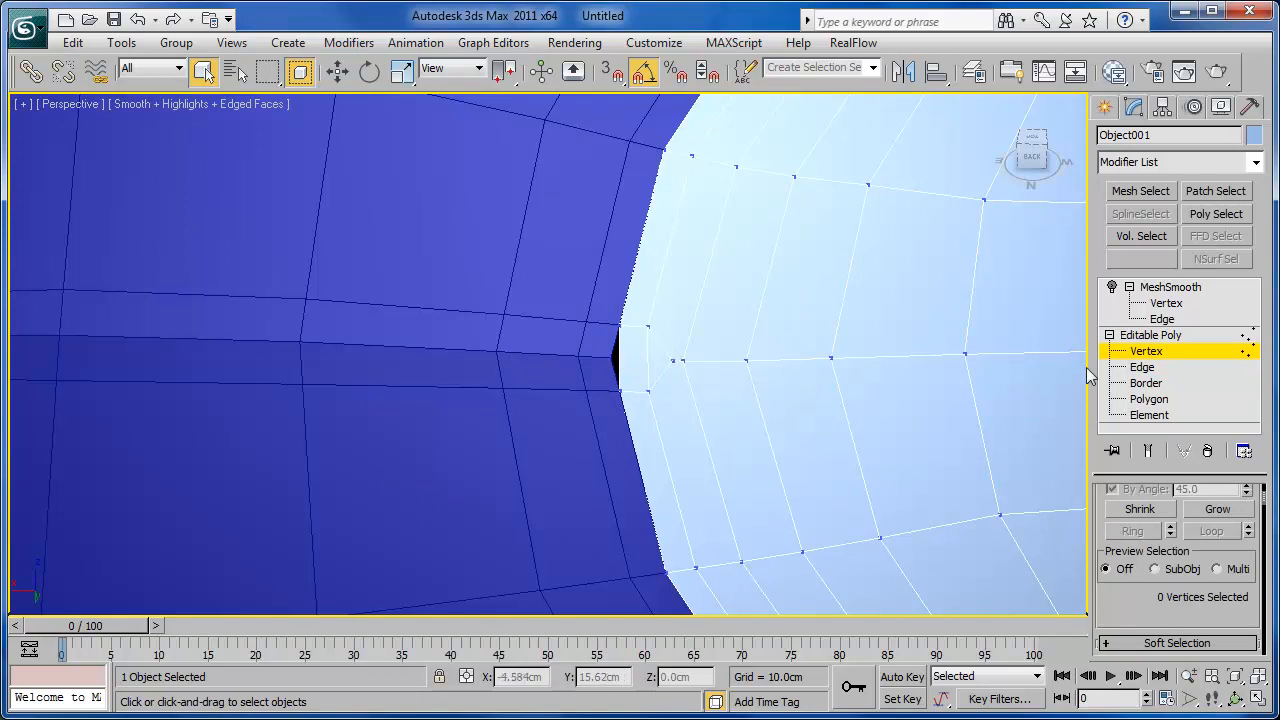
left_click(1142, 367)
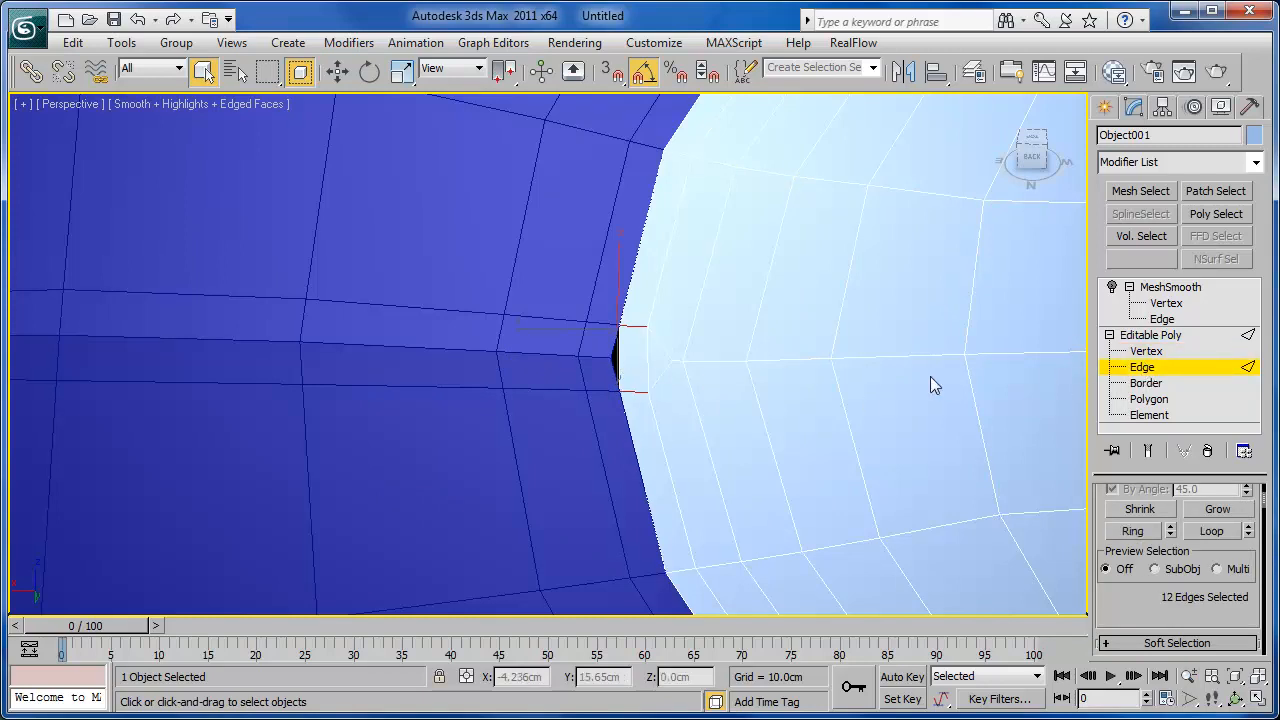
mouse_move(777, 400)
middle_mouse_down()
mouse_move(709, 409)
mouse_move(785, 399)
middle_mouse_up()
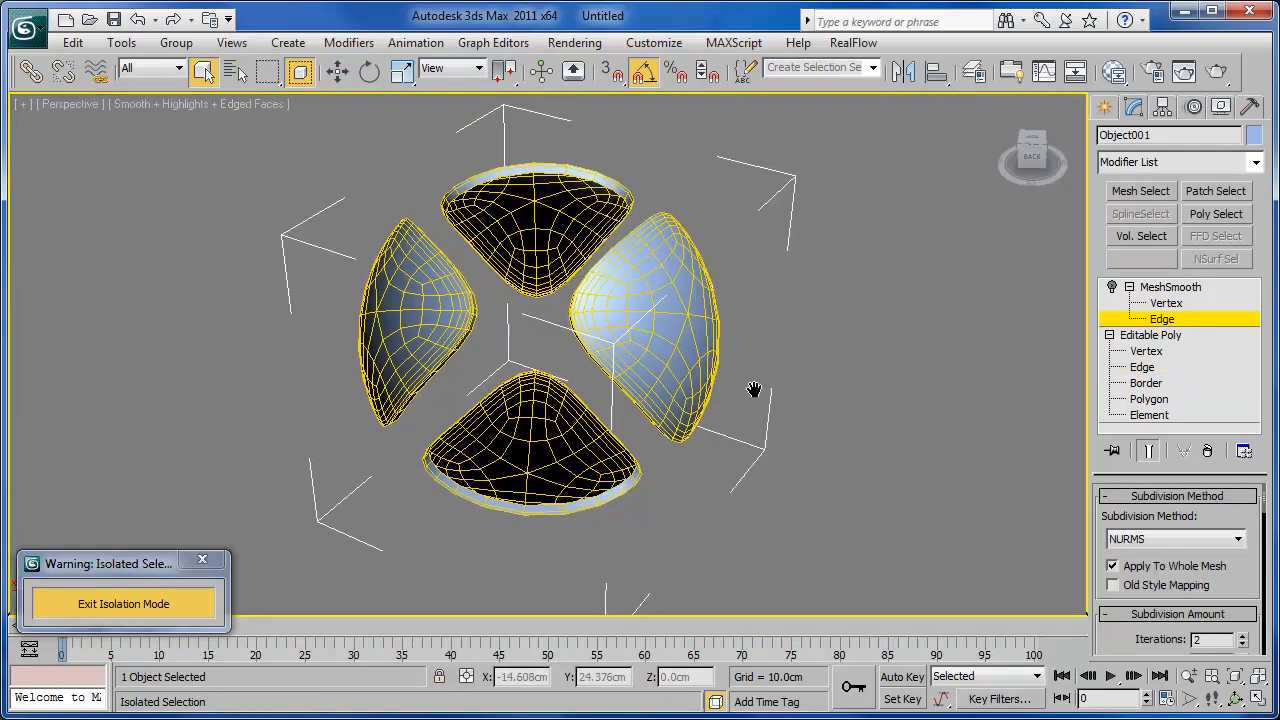
middle_click_drag(751, 392, 908, 347, "alt")
left_click(1152, 290)
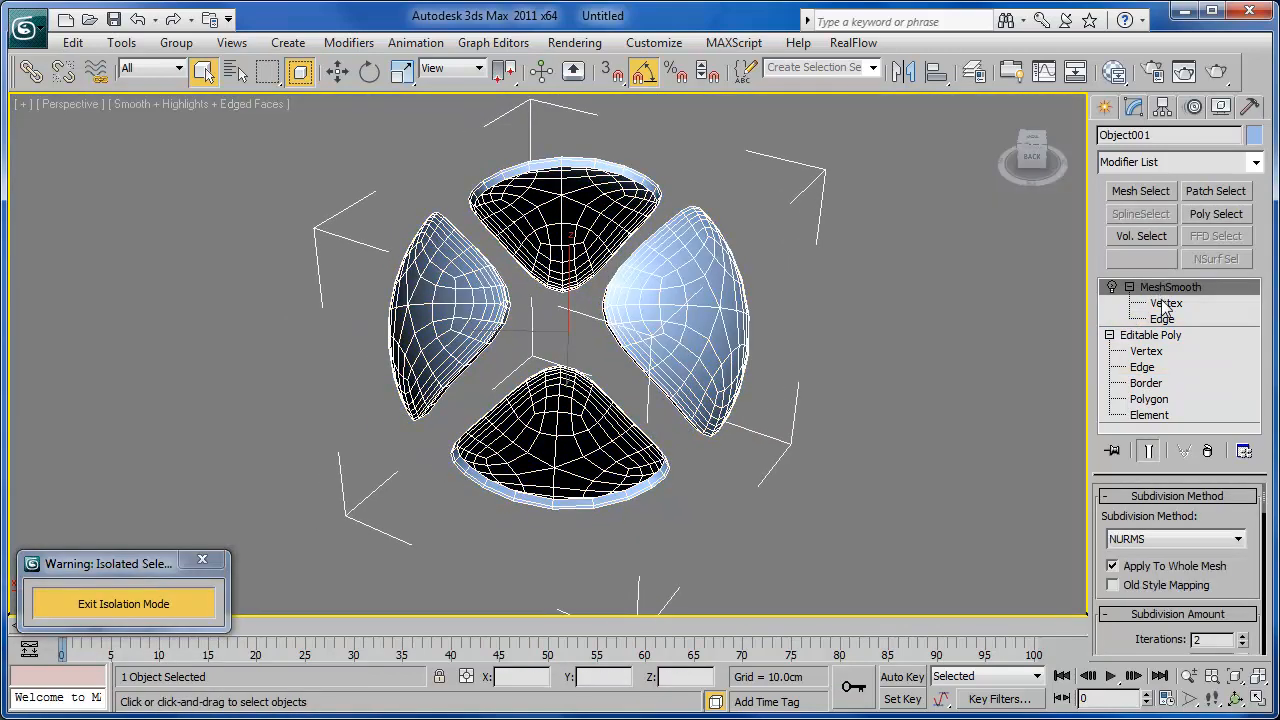
left_click(1155, 366)
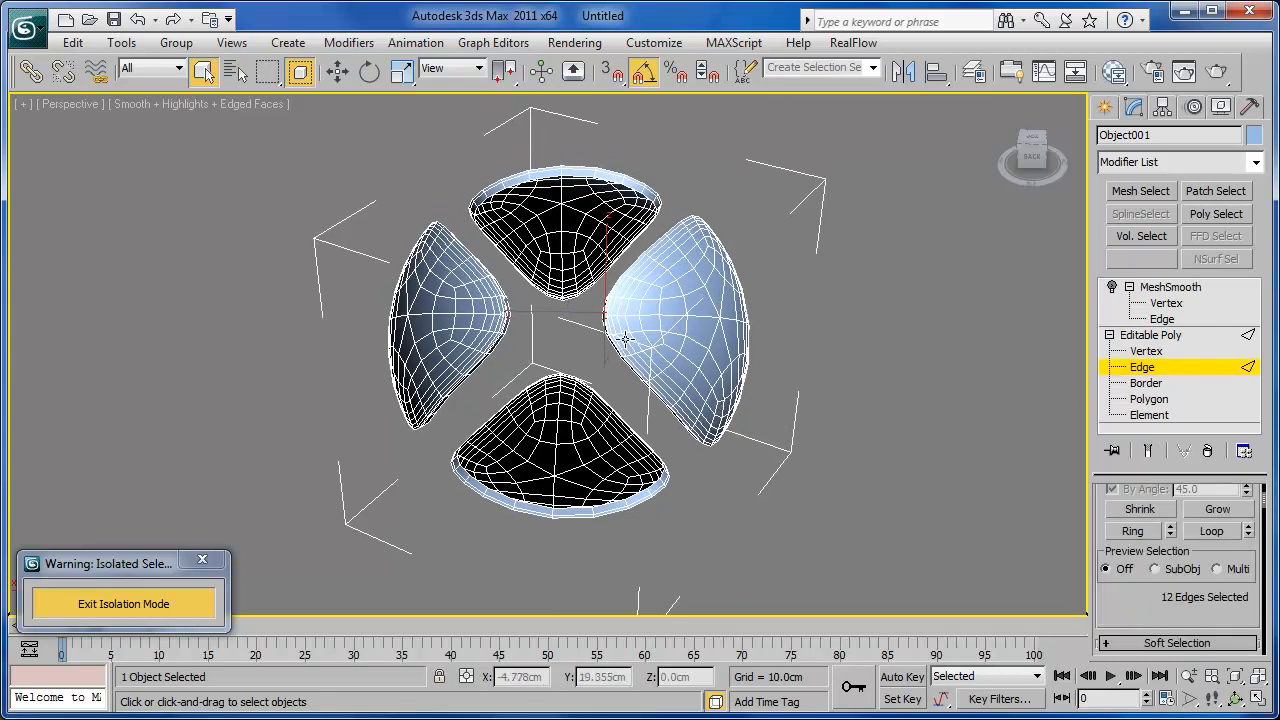
scroll(630, 342, "up", 5)
scroll(632, 342, "up", 2)
scroll(690, 452, "up", 3)
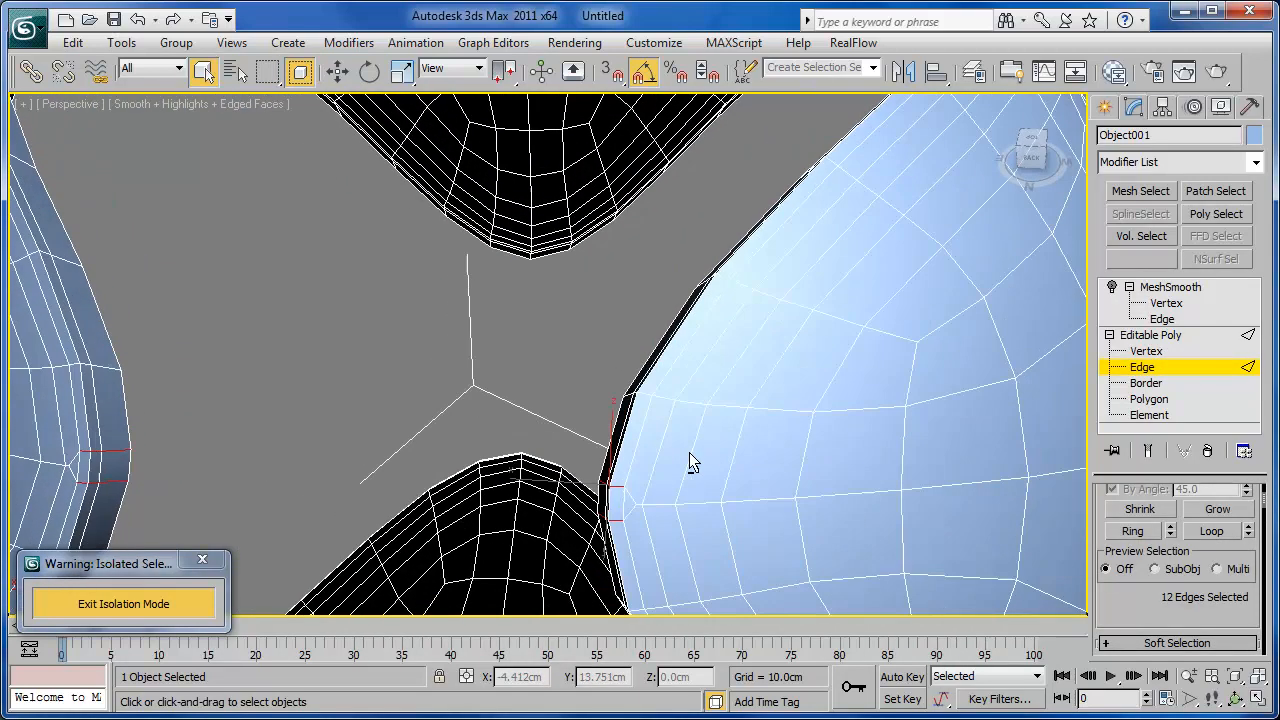
middle_click_drag(681, 462, 708, 424)
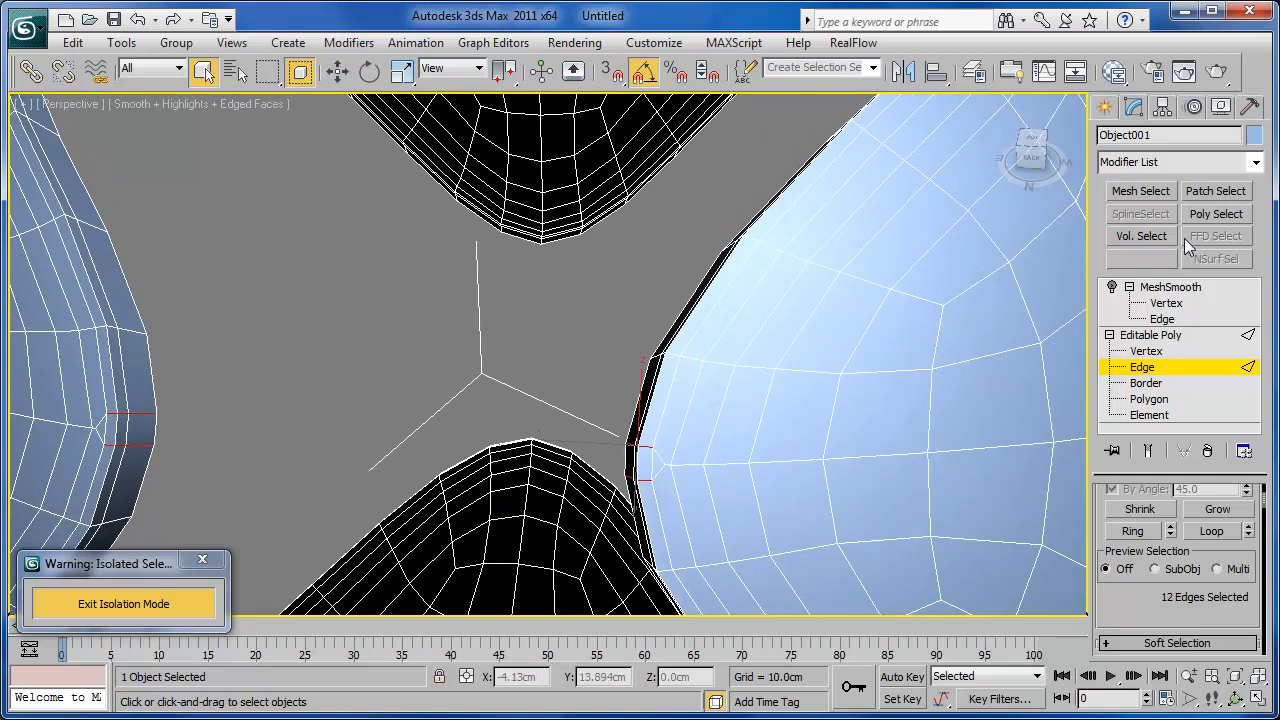
Change the panels' object color from light blue to dark crimson using the 3ds Max palette.
left_click(1252, 135)
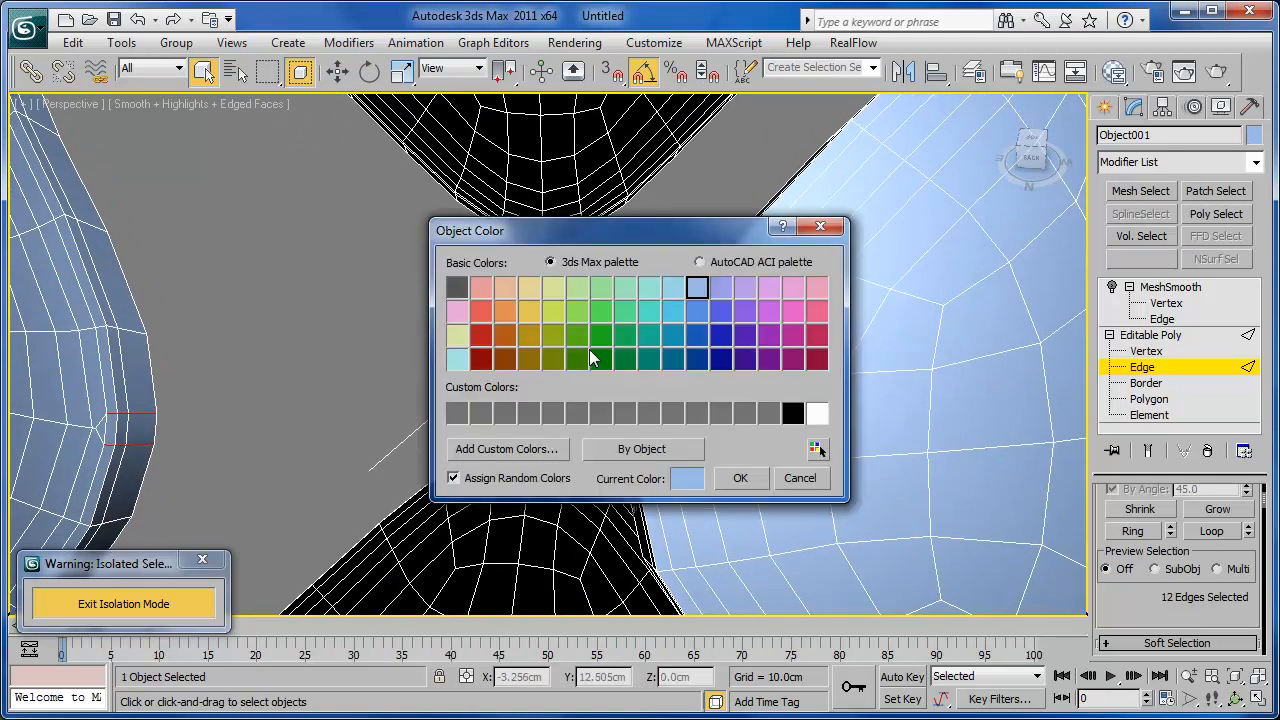
left_click(818, 359)
left_click(740, 478)
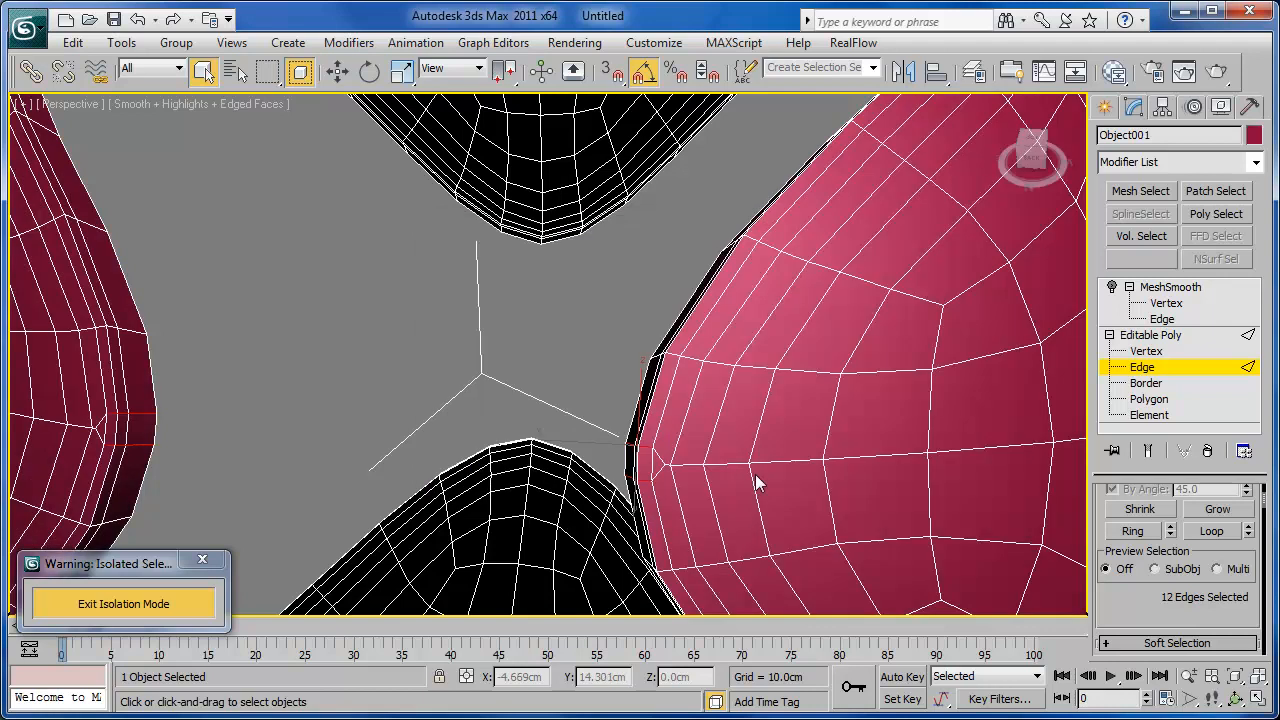
Inspect the vertices around the chamfered corner of the crimson panel with MeshSmooth off and on.
middle_click_drag(765, 469, 783, 396)
scroll(708, 367, "up", 2)
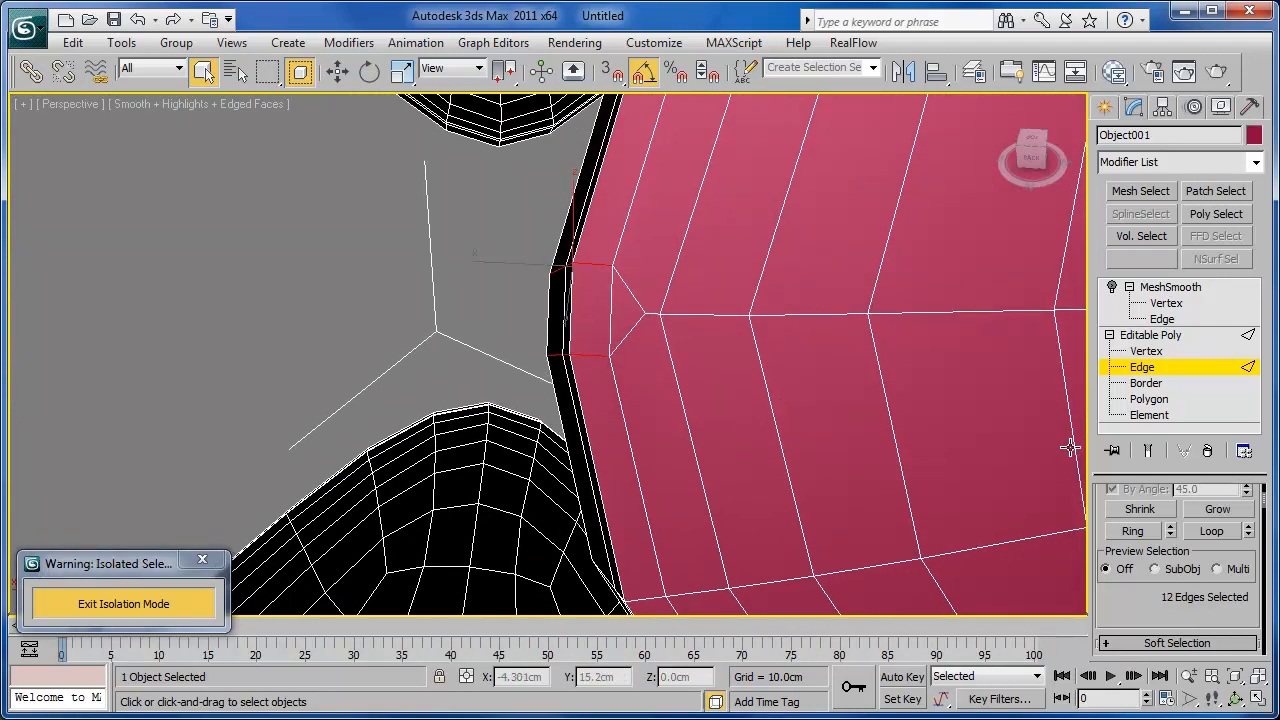
left_click(1146, 351)
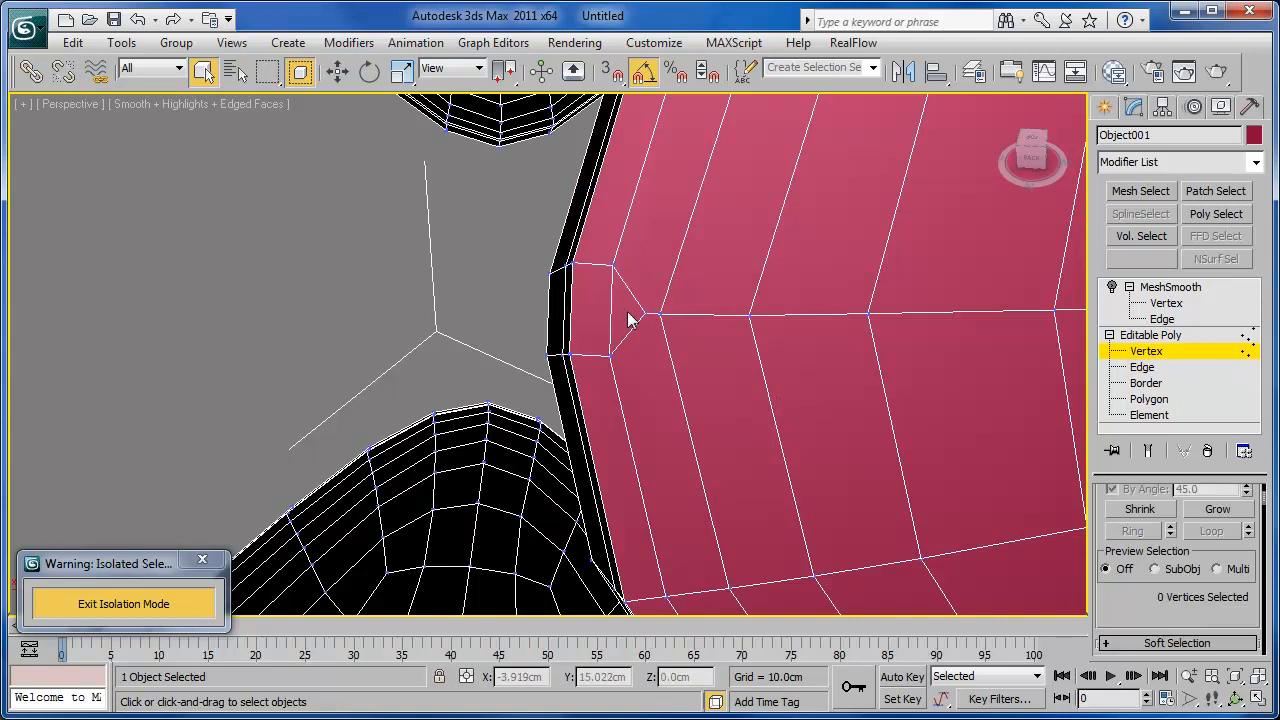
left_click(1112, 287)
left_click(1166, 288)
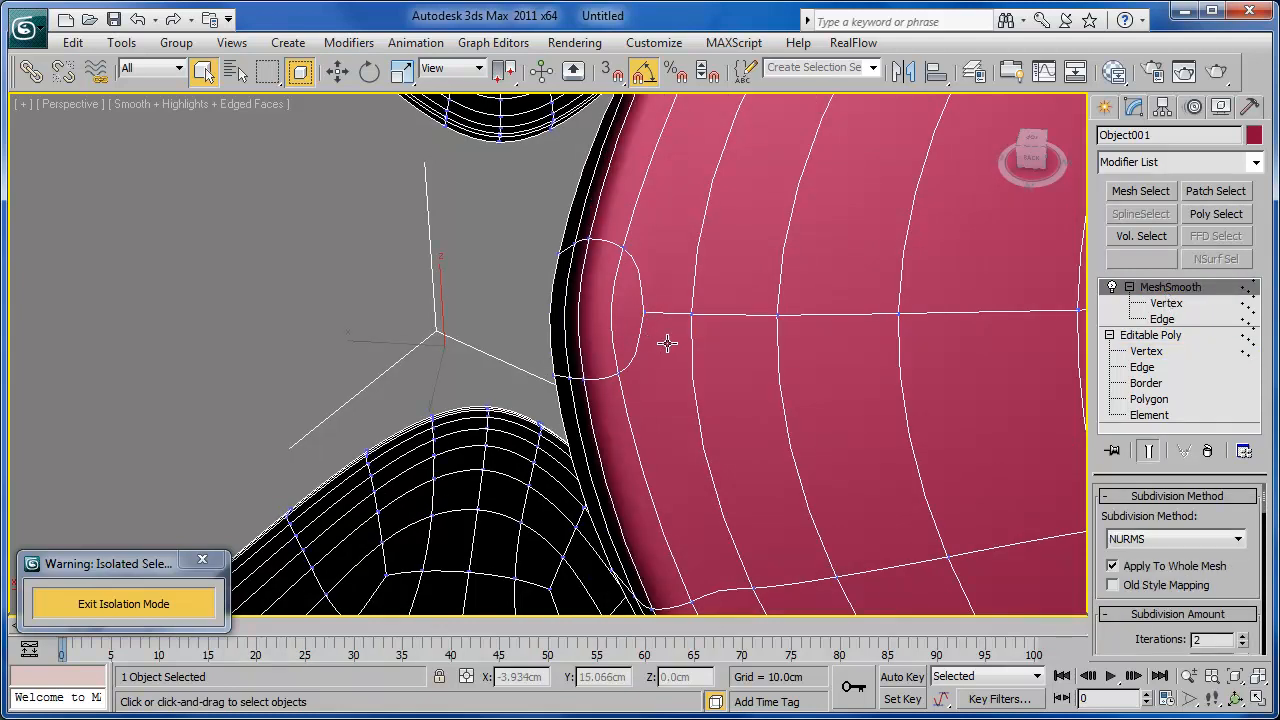
scroll(692, 352, "up", 5)
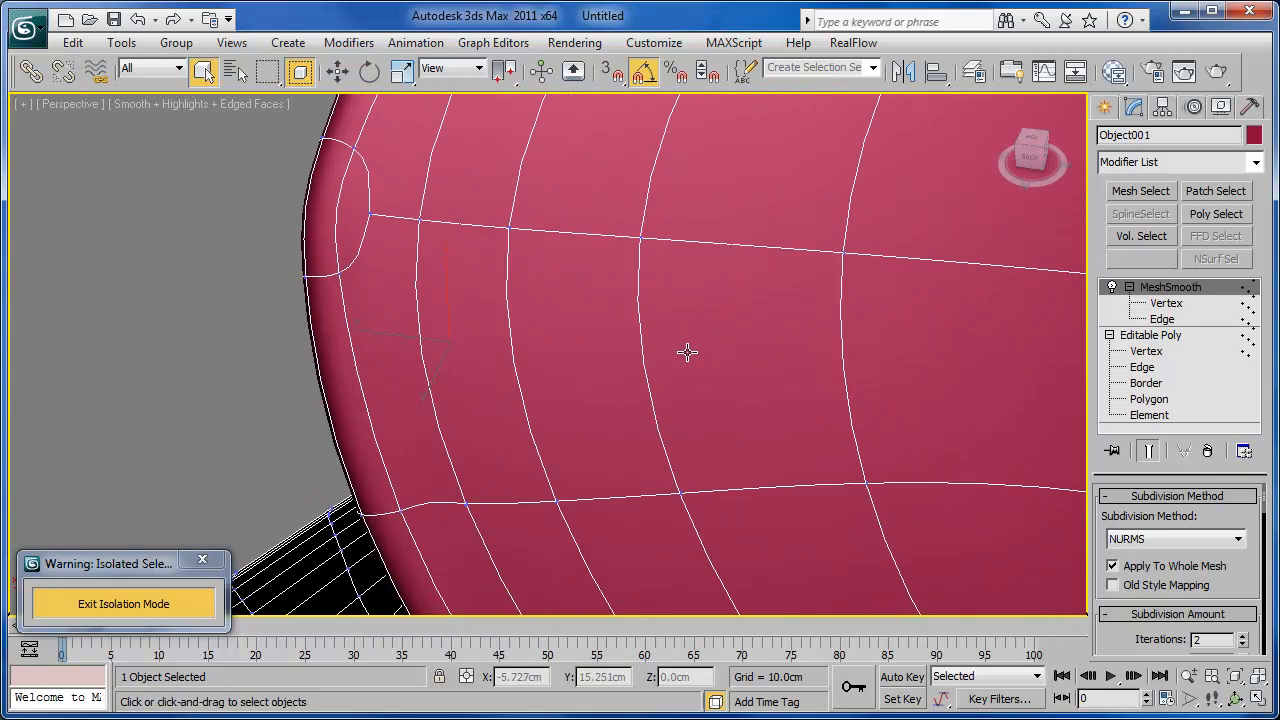
scroll(690, 353, "down", 4)
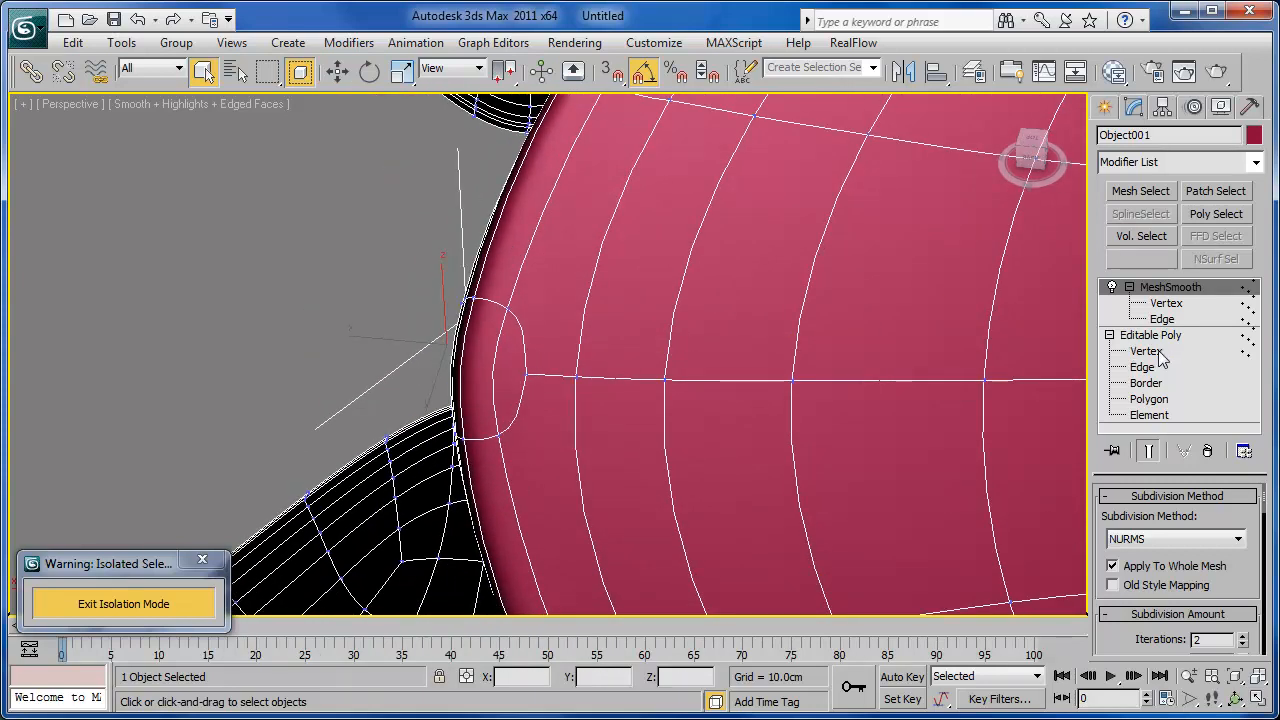
Turn off MeshSmooth and Target Weld the stray vertex beside the panel's chamfered corner to its nearest neighbour.
left_click(1112, 287)
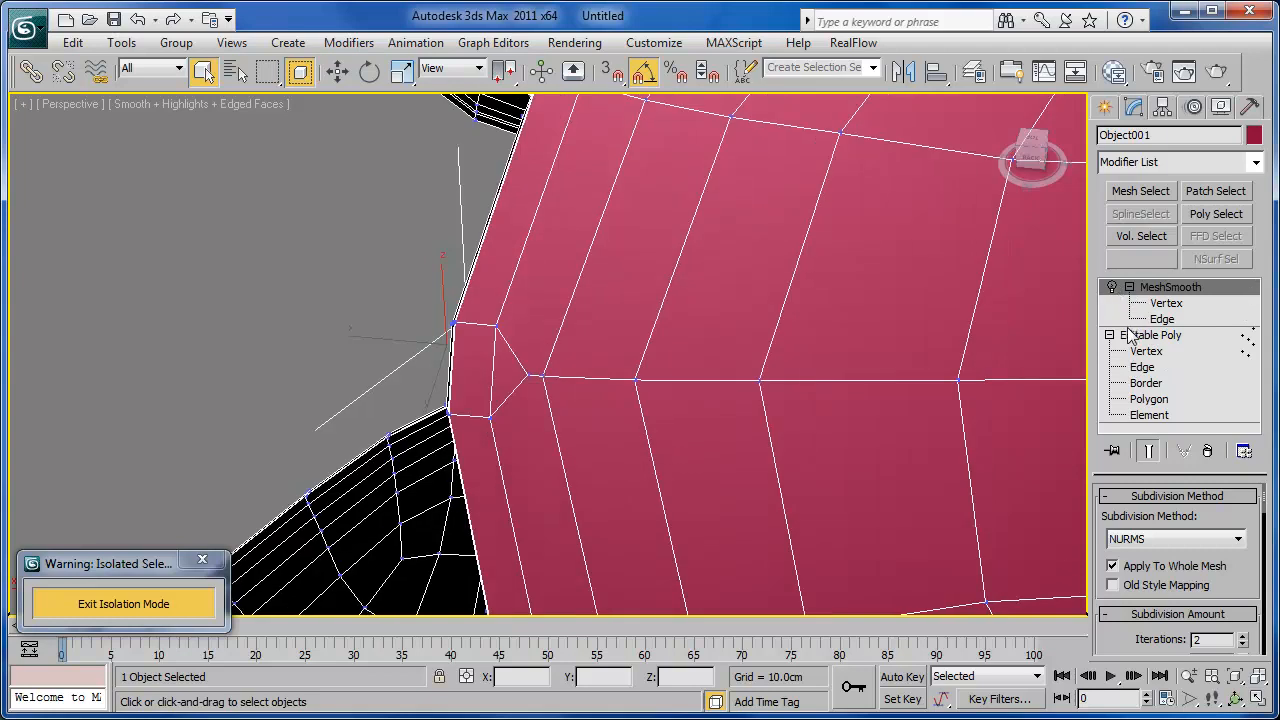
left_click(1149, 355)
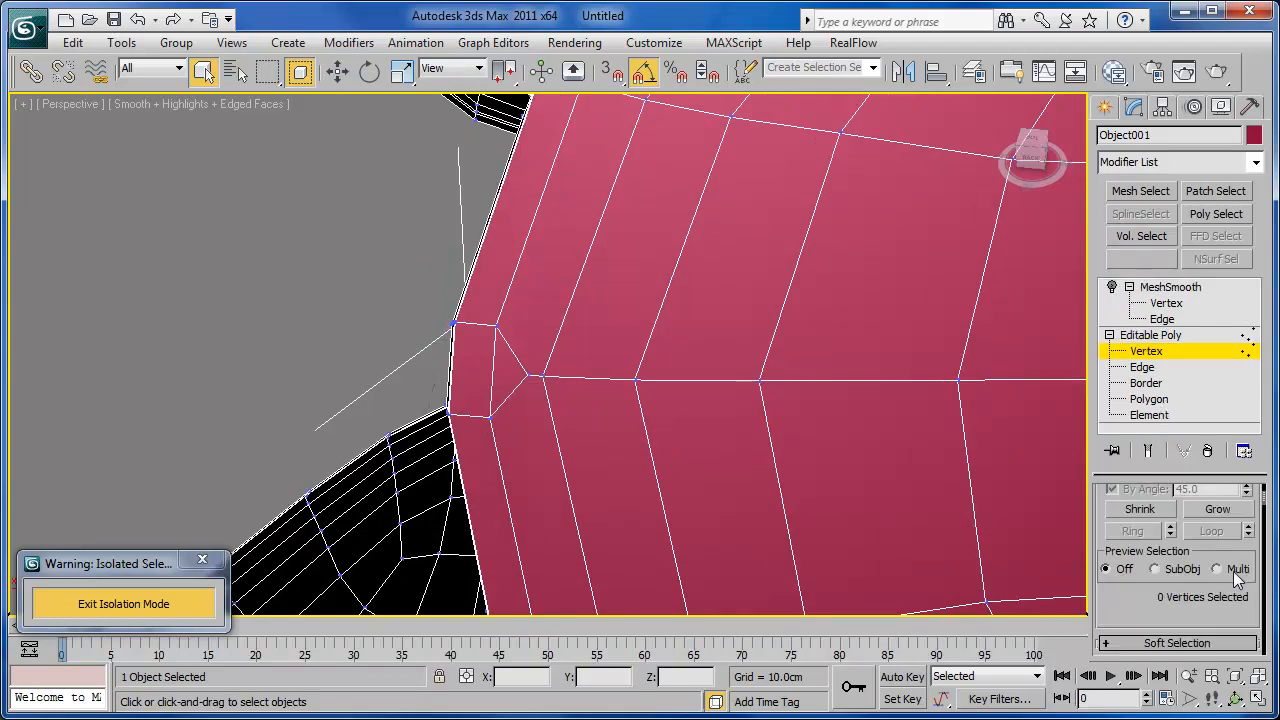
left_click_drag(1236, 598, 1246, 442)
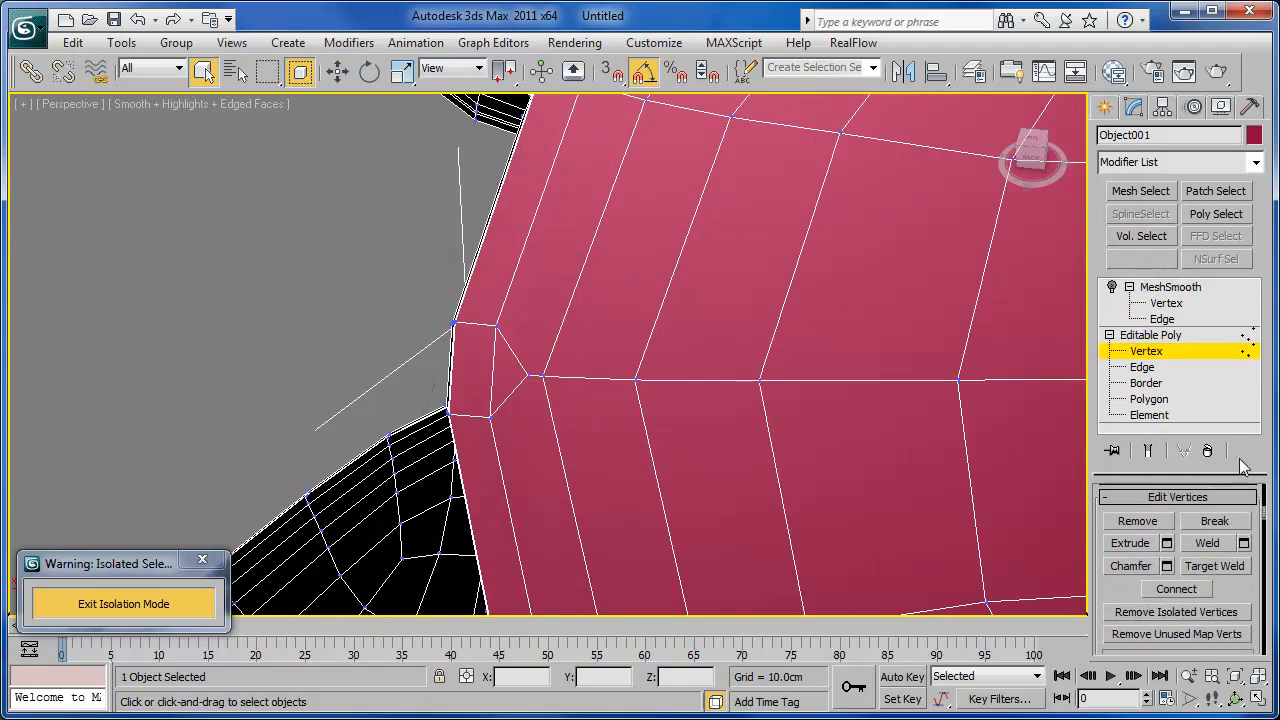
left_click(1214, 567)
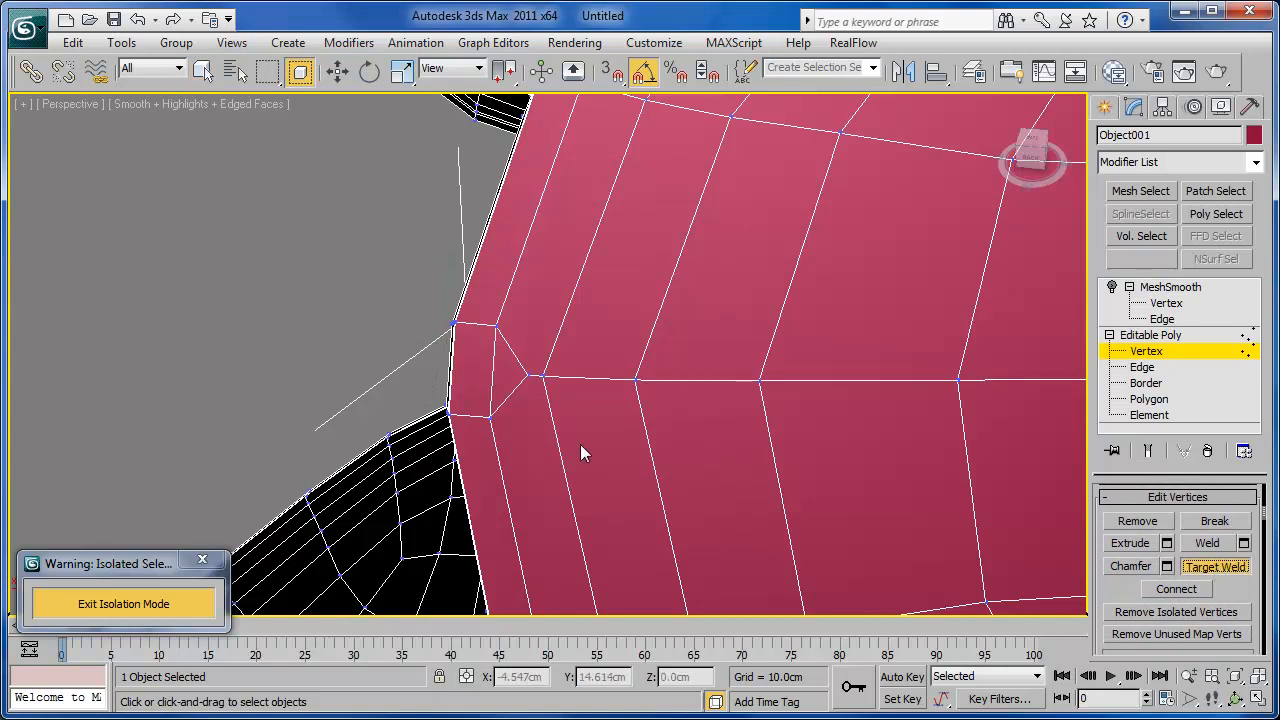
left_click(529, 376)
left_click(545, 375)
Target Weld the matching stray vertex beside the chamfered corner of the facing crimson panel.
scroll(721, 400, "down", 5)
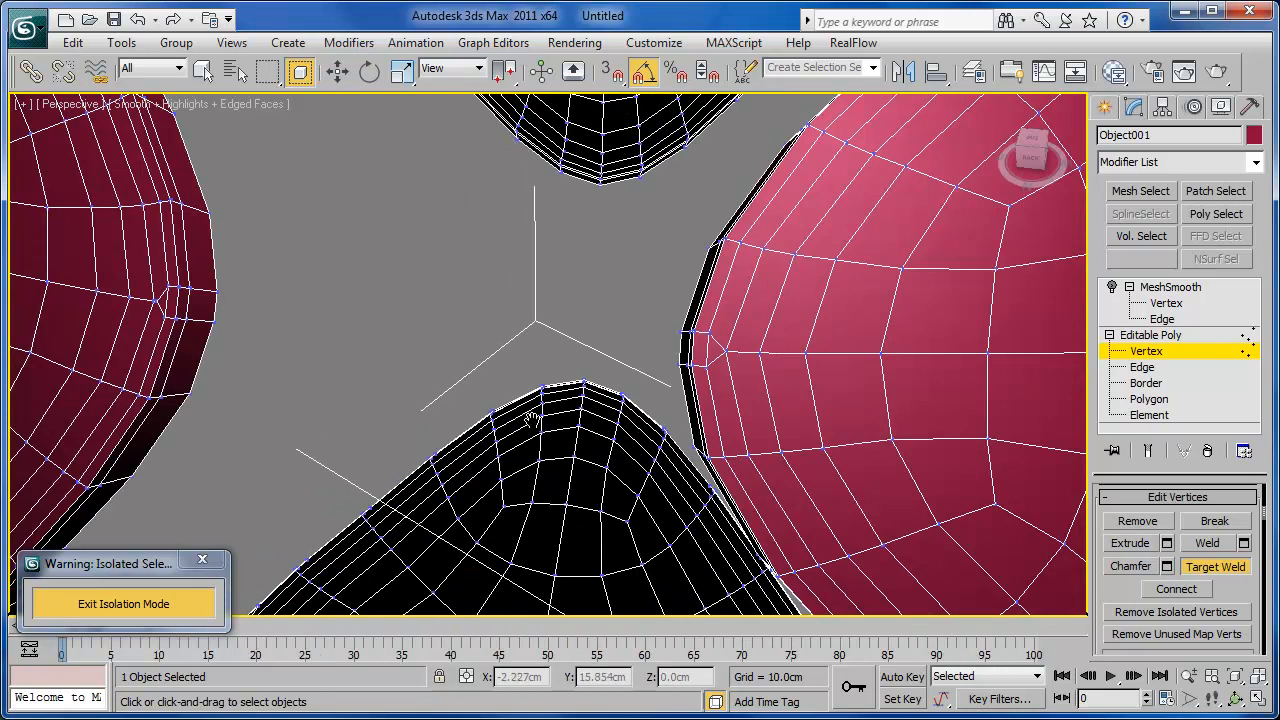
middle_click_drag(507, 418, 663, 449)
scroll(432, 385, "up", 3)
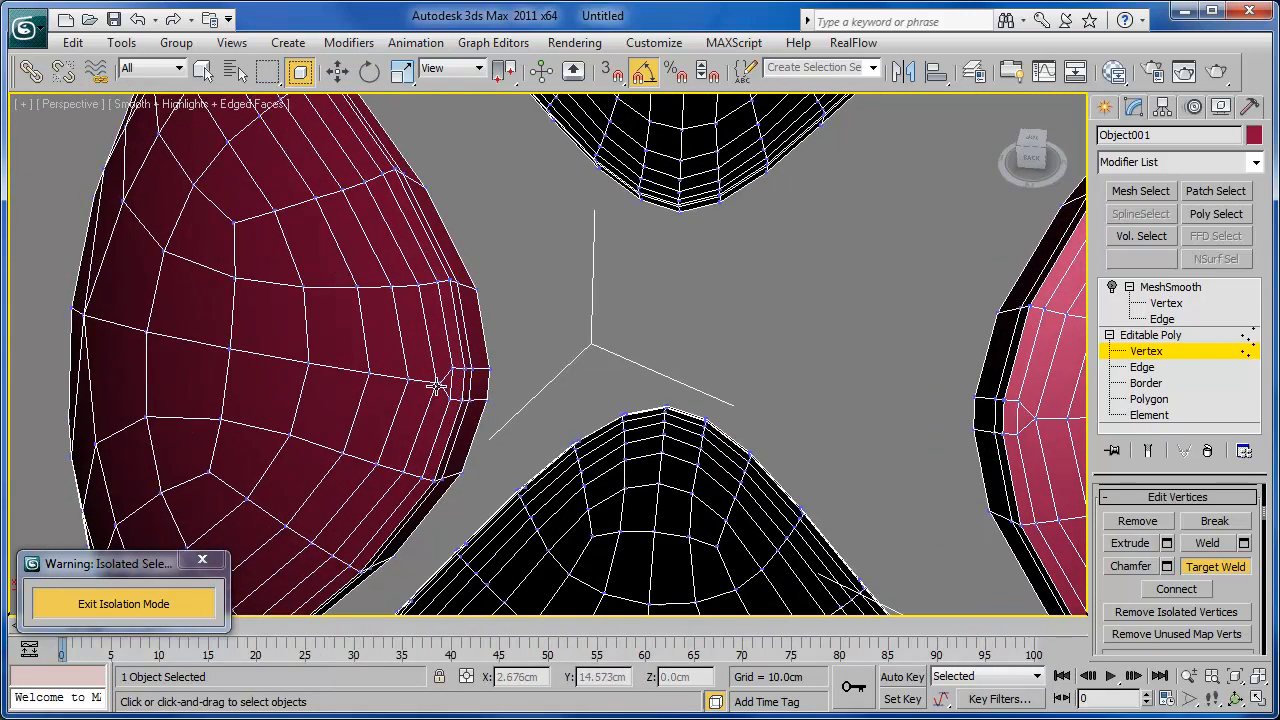
scroll(512, 421, "up", 2)
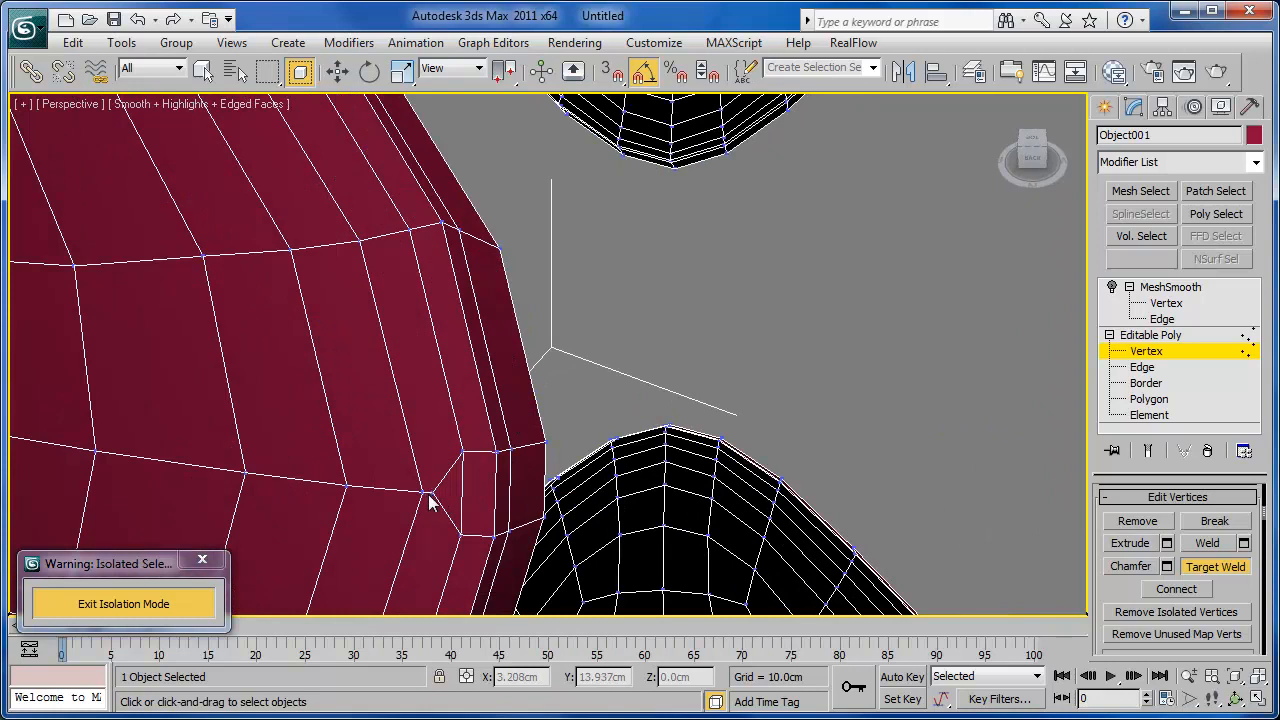
middle_click_drag(420, 491, 565, 443)
scroll(491, 389, "down", 4)
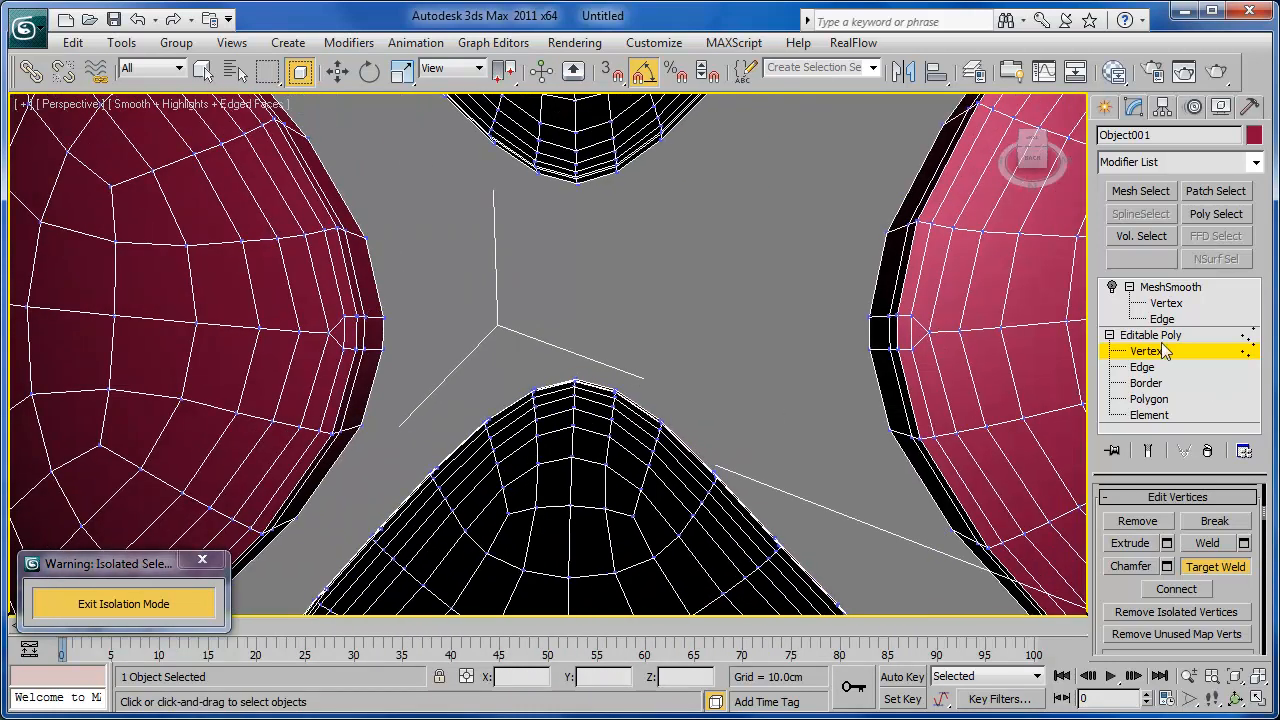
Exit isolation and turn MeshSmooth back on for both the crimson panels and the blue shell.
left_click(1170, 288)
key("e")
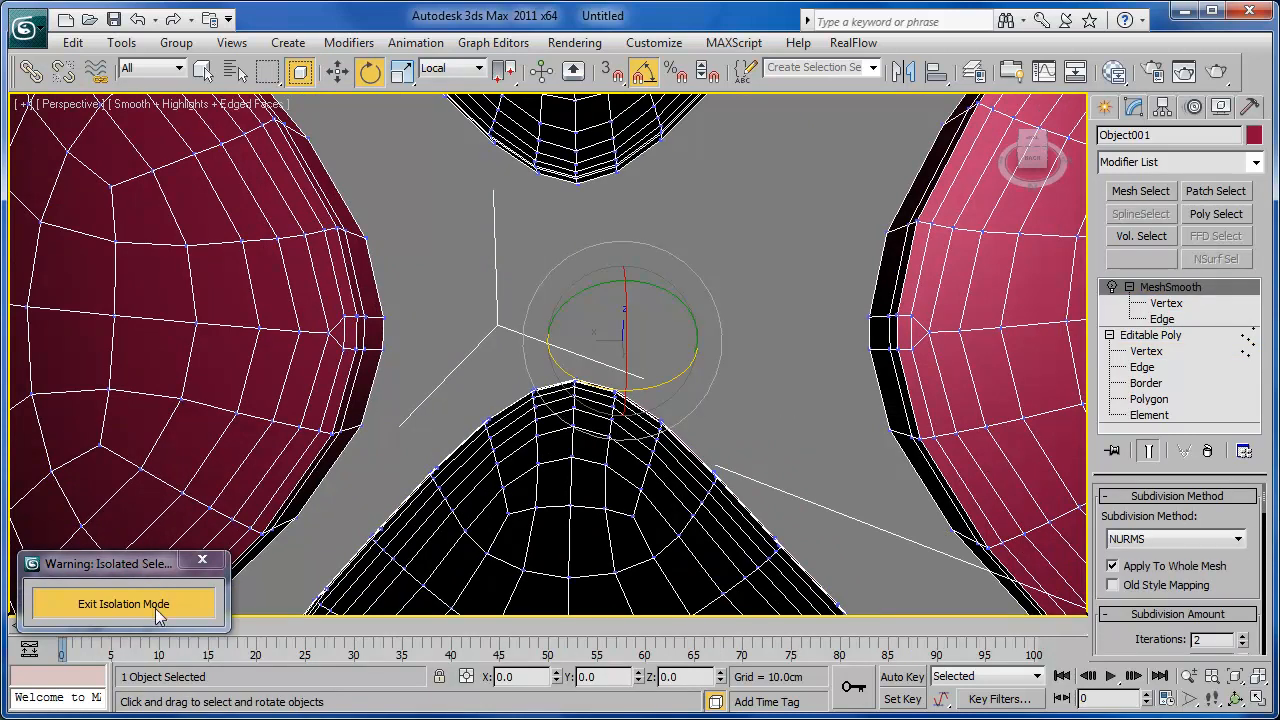
left_click(123, 604)
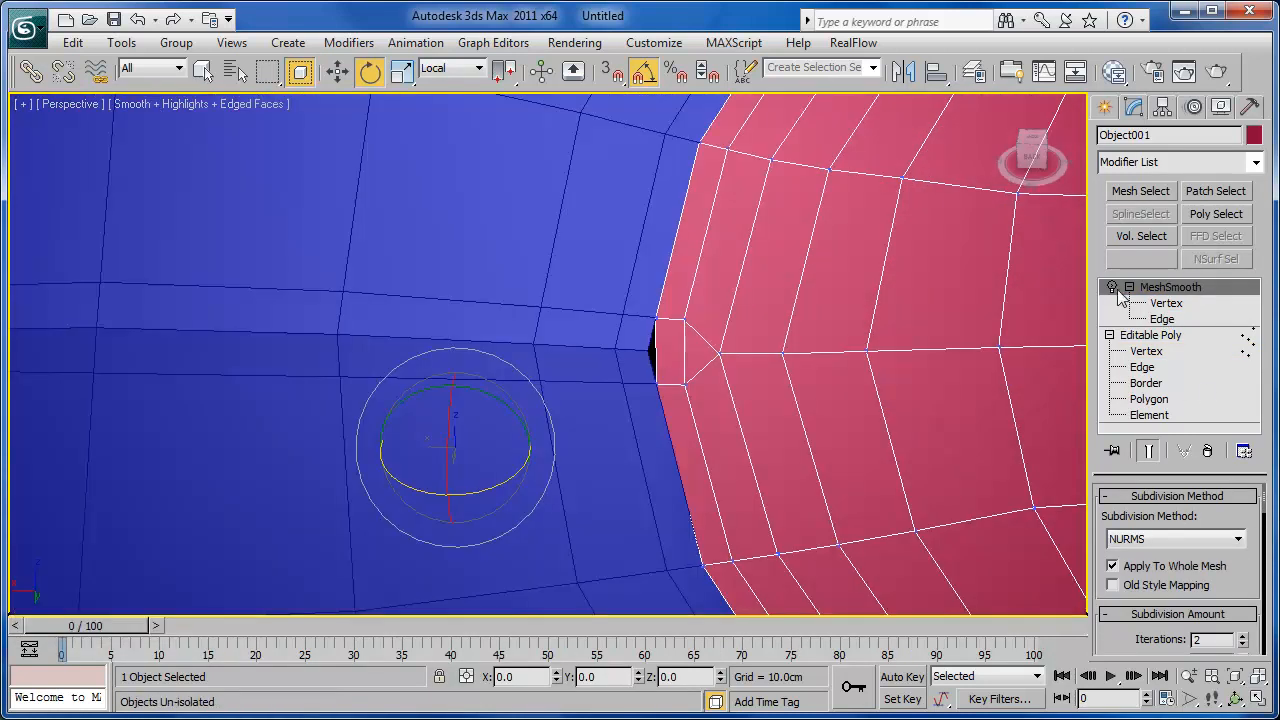
left_click(1113, 287)
left_click(583, 369)
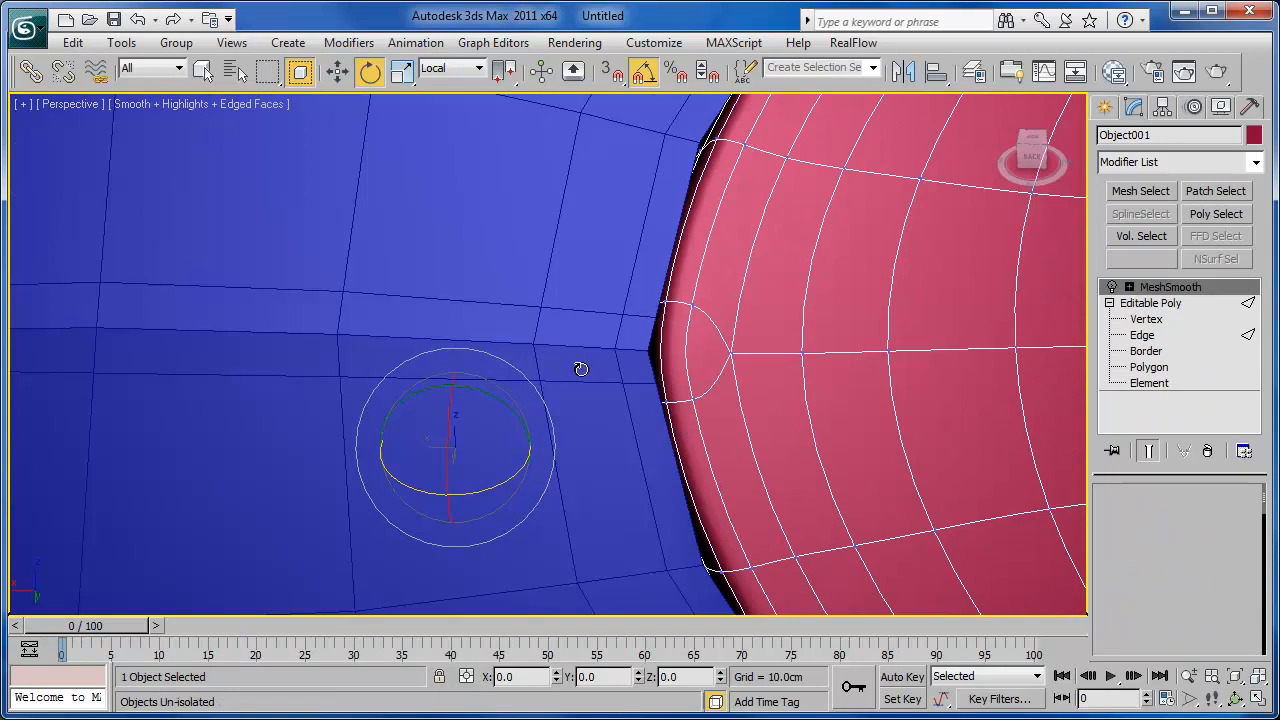
left_click(1112, 287)
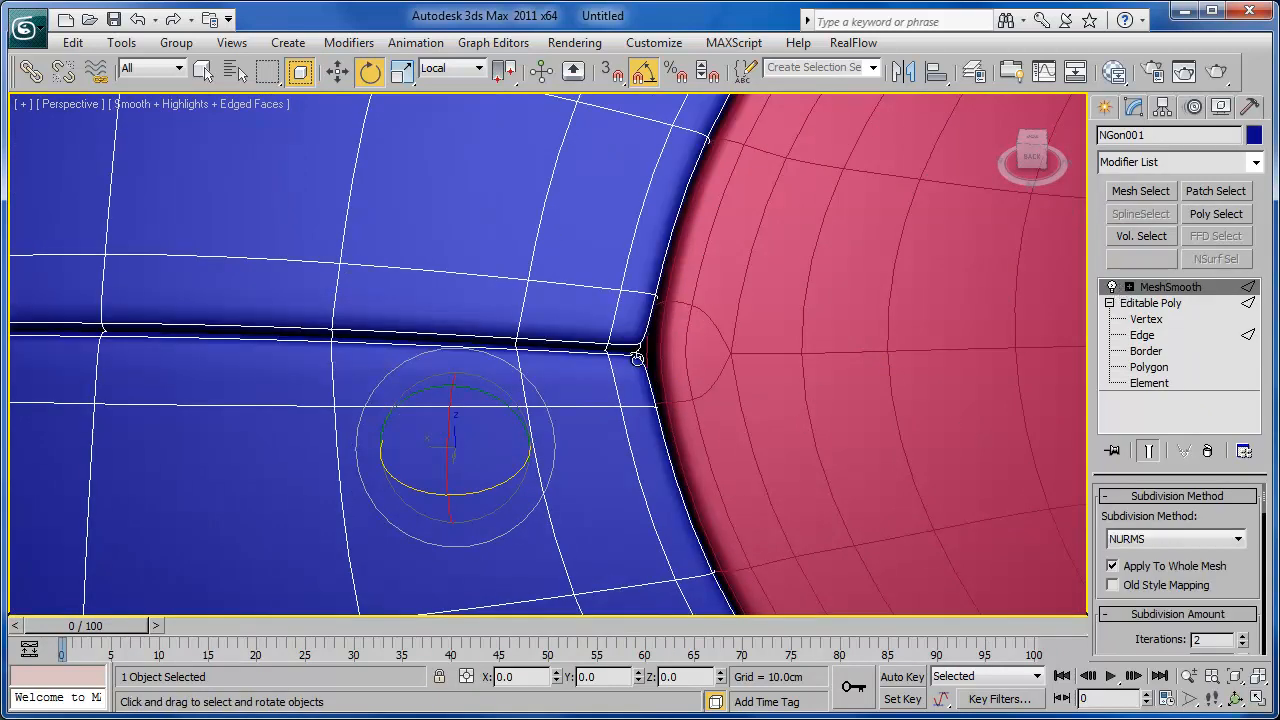
Examine the smoothed seams between shell and panels without edged faces, from several sides and with the shell isolated.
mouse_move(642, 370)
middle_mouse_down()
mouse_move(689, 371)
mouse_move(657, 390)
middle_mouse_up()
key("z")
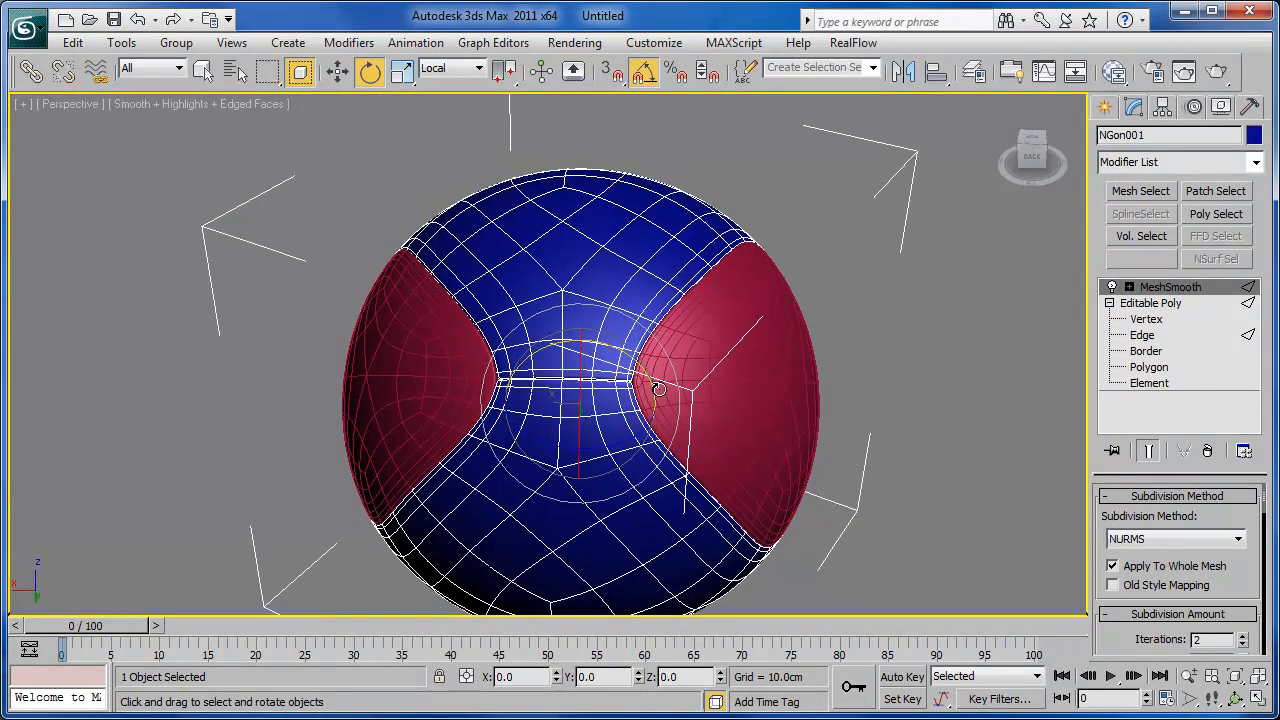
left_click(1188, 676)
left_click_drag(710, 418, 718, 401)
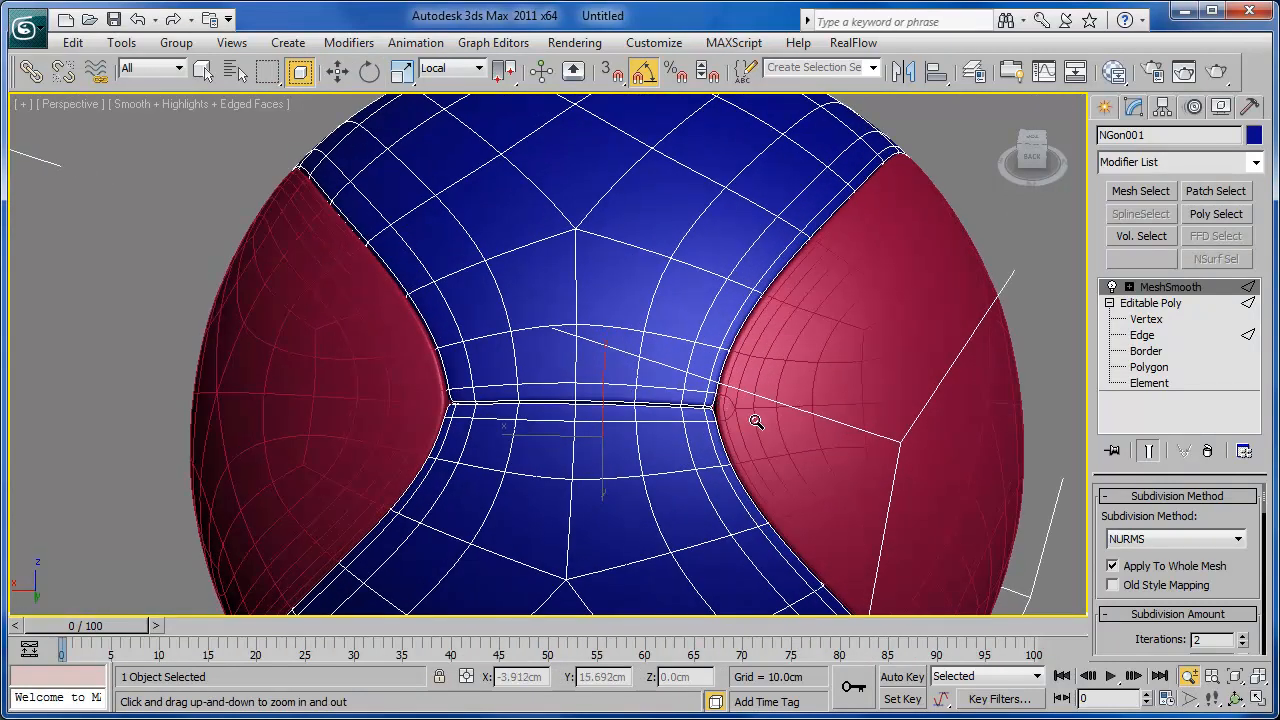
key("F4")
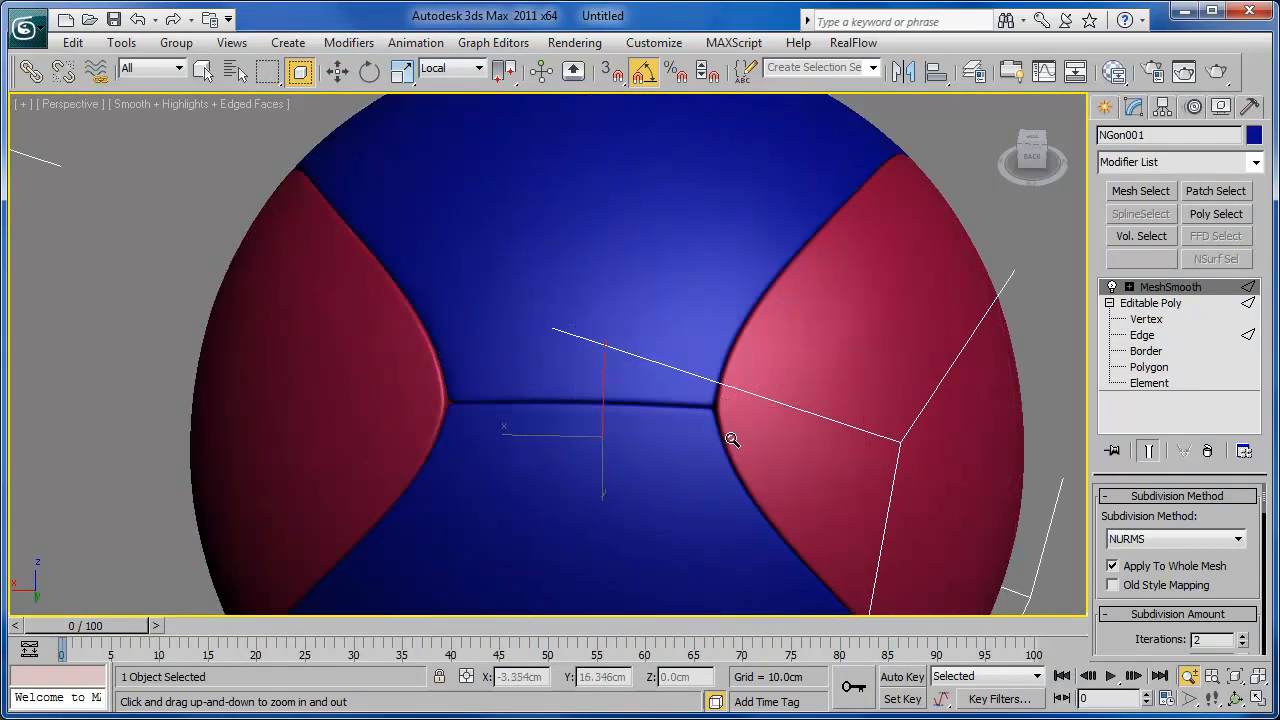
middle_click_drag(749, 468, 586, 426, "alt")
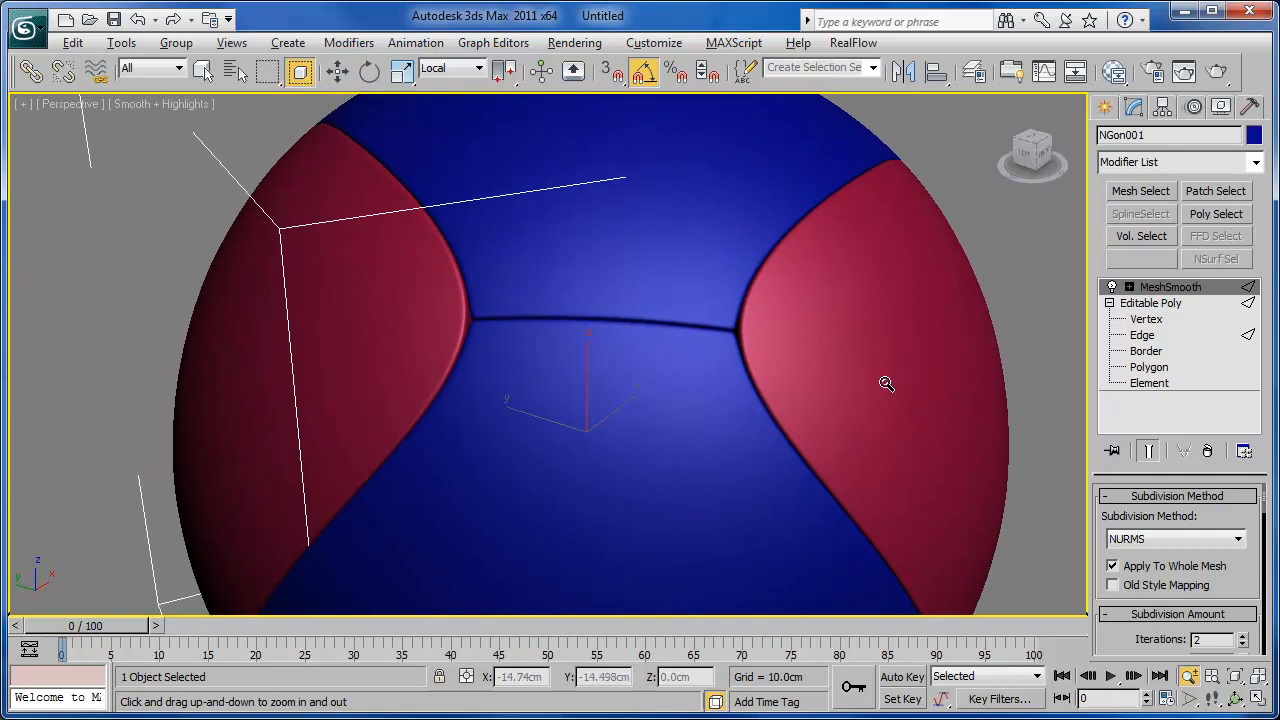
key("alt+q")
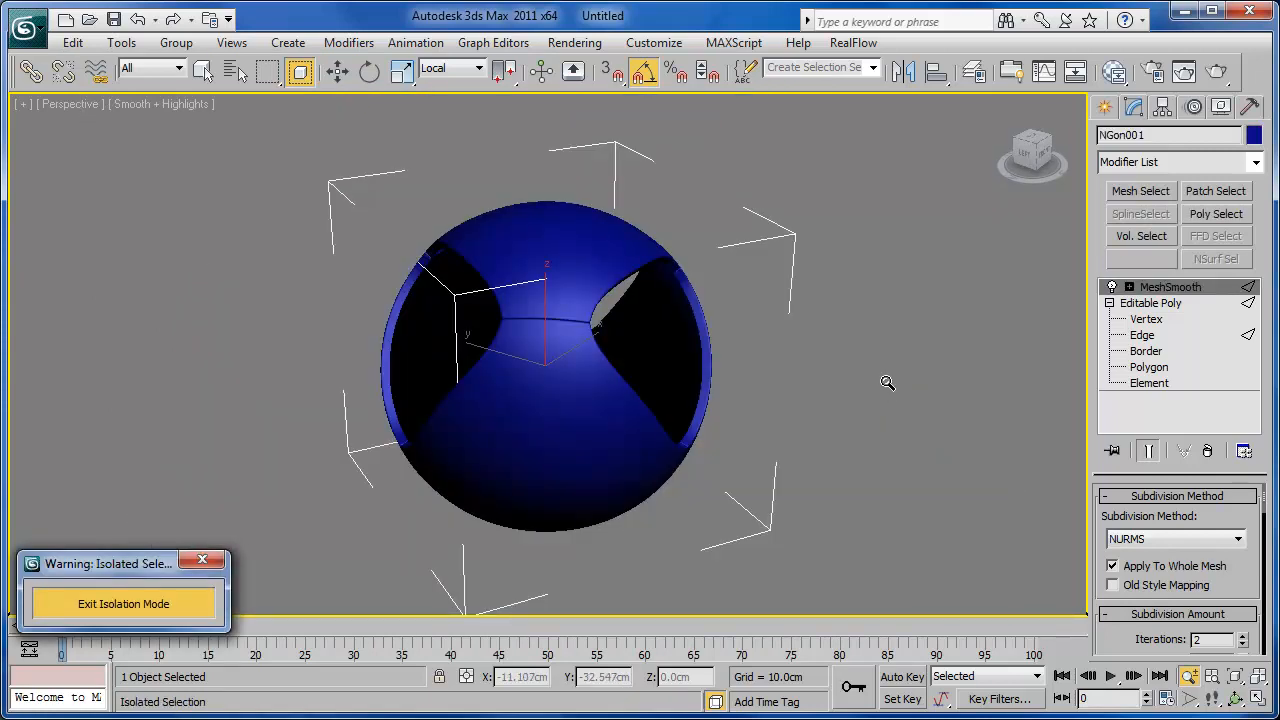
left_click(124, 605)
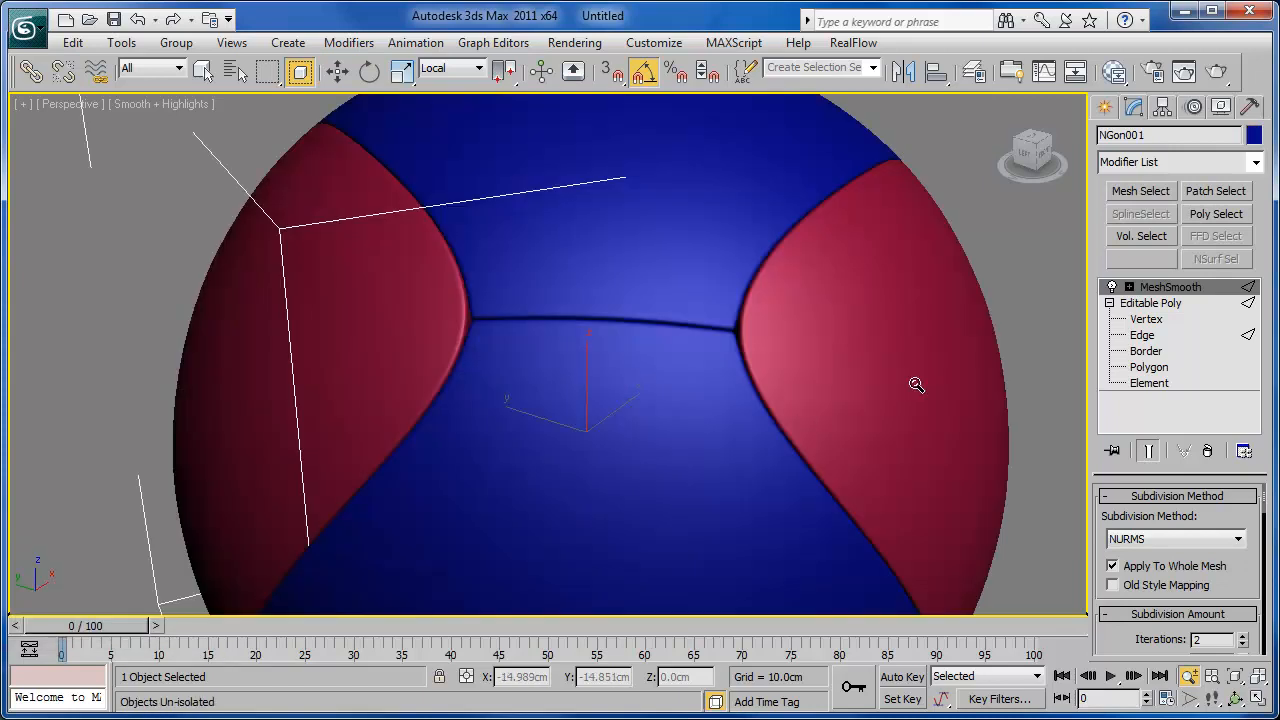
Isolate the crimson panels with MeshSmooth off, enter Editable Poly edge editing with nothing selected, and show edged faces.
left_click(207, 73)
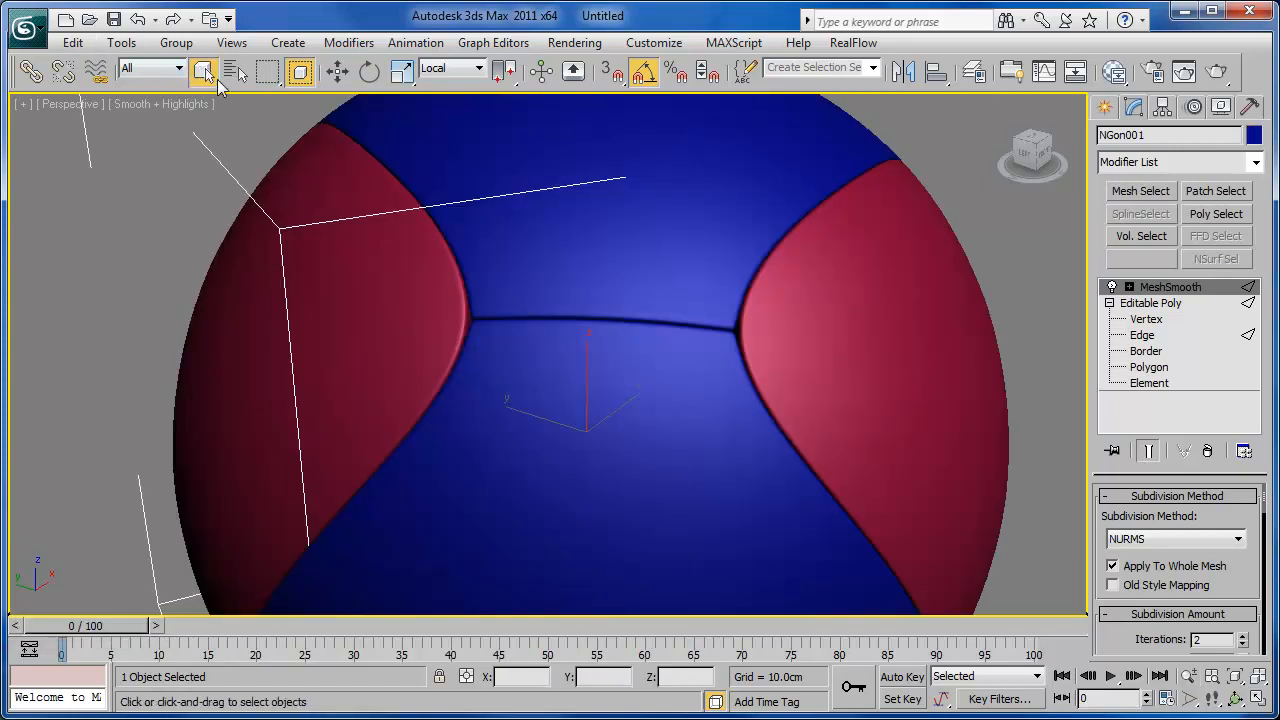
left_click(881, 352)
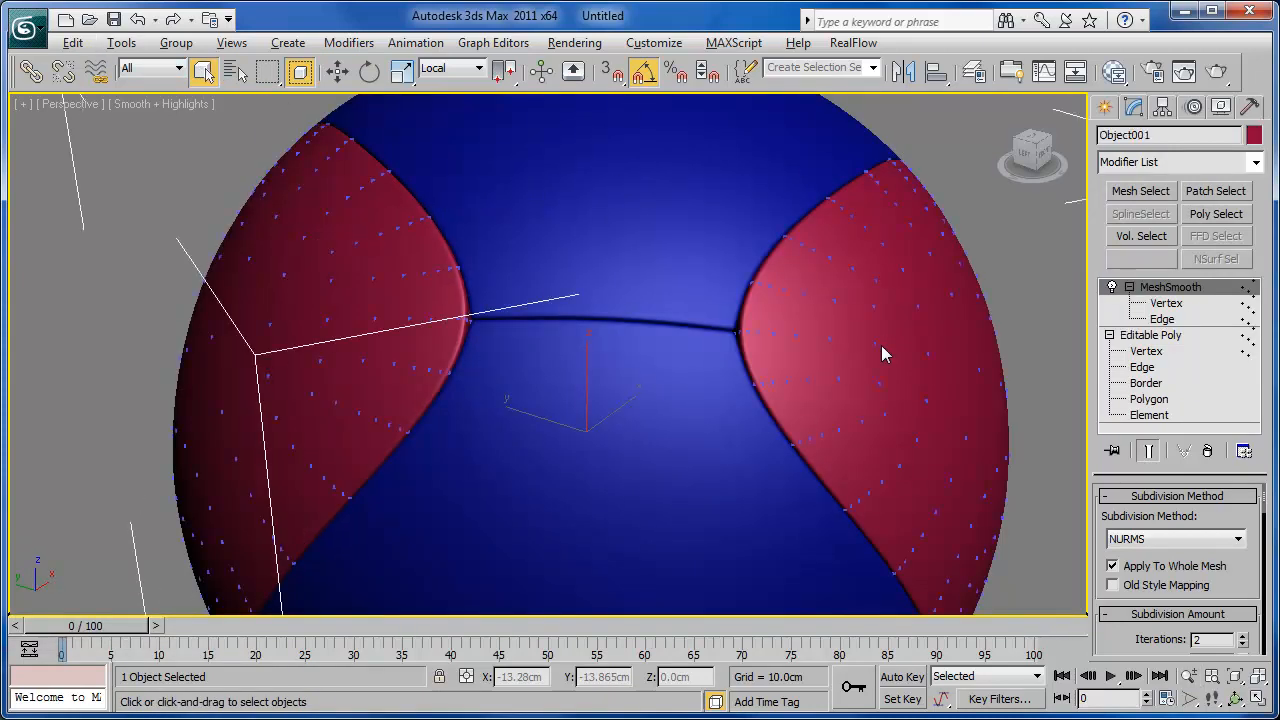
key("alt+q")
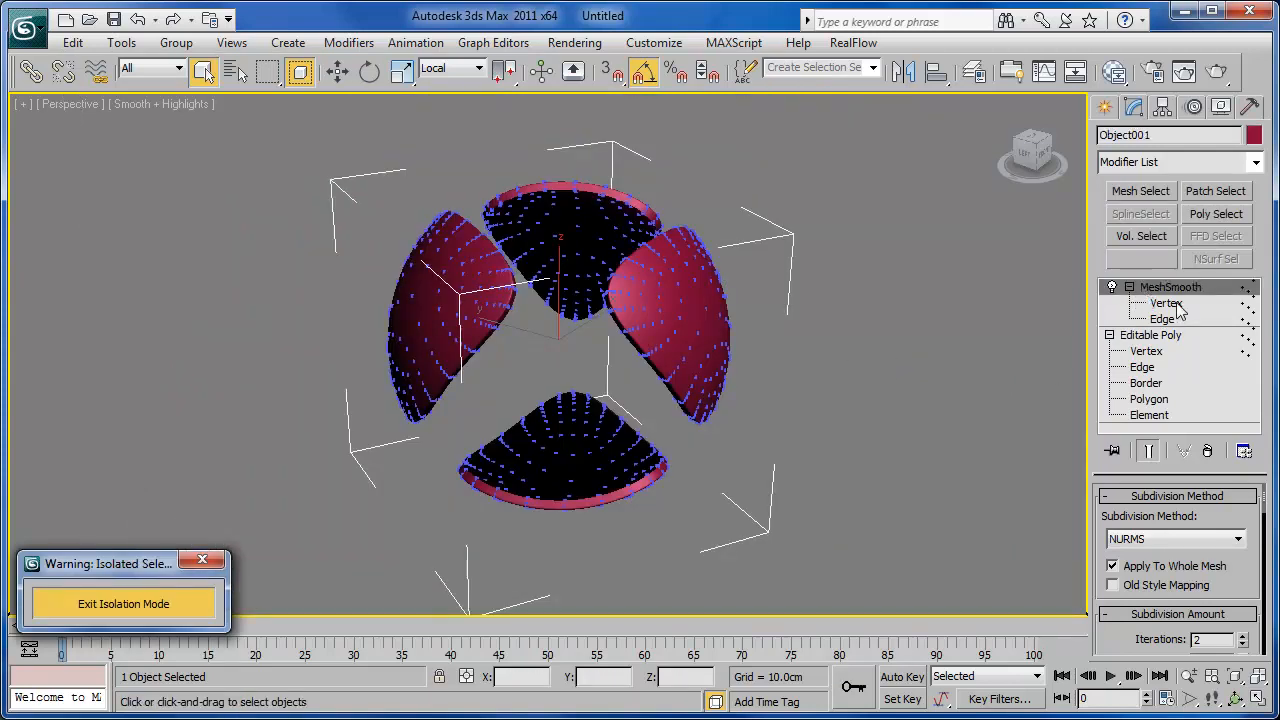
left_click(1112, 288)
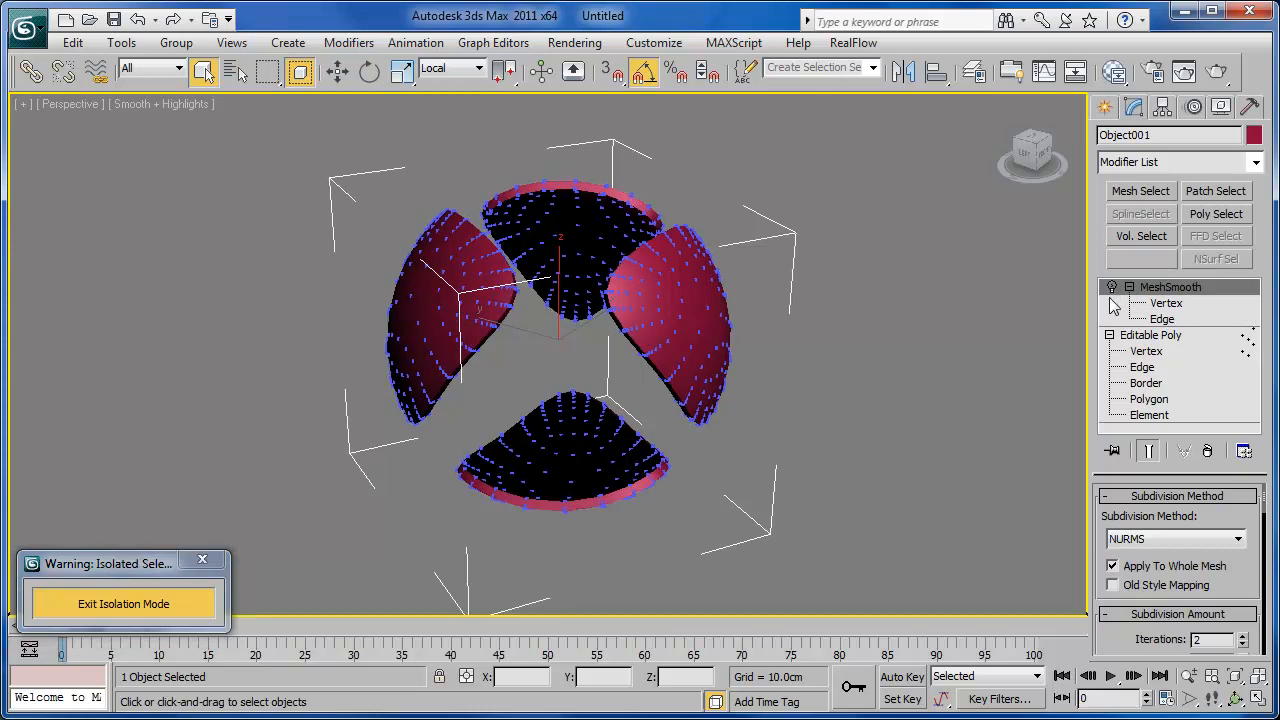
left_click(1150, 383)
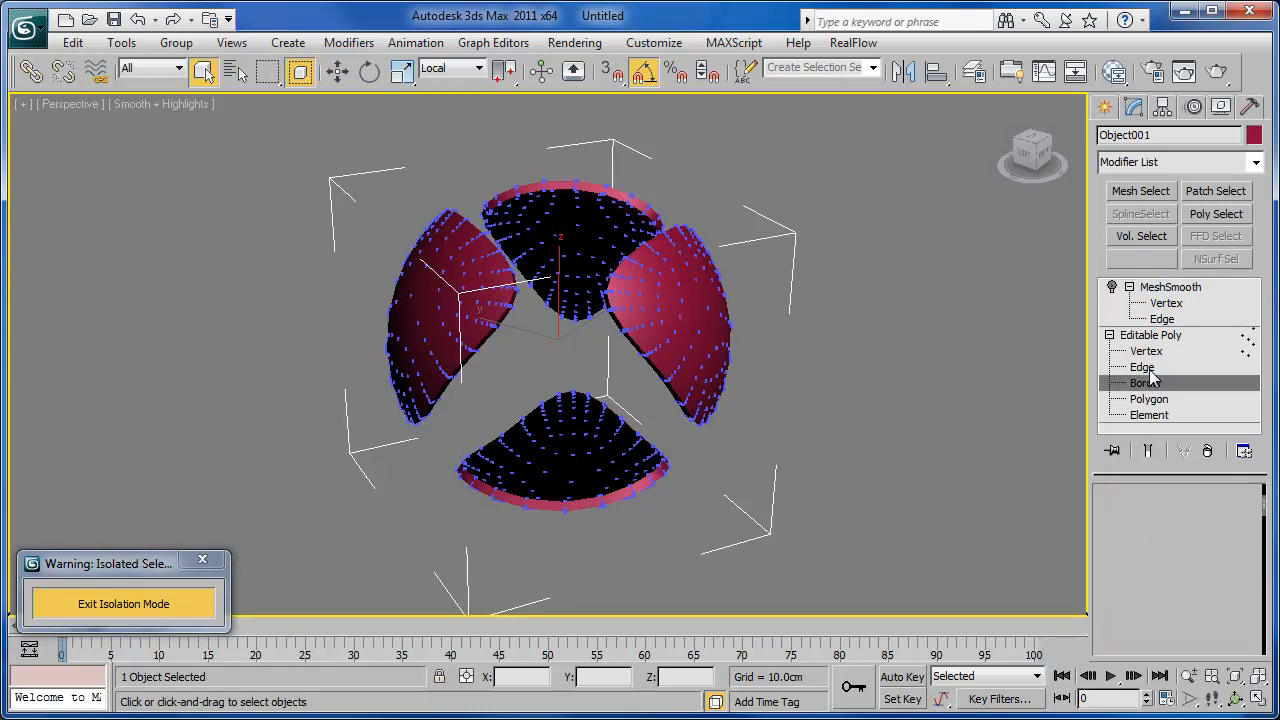
left_click(1145, 368)
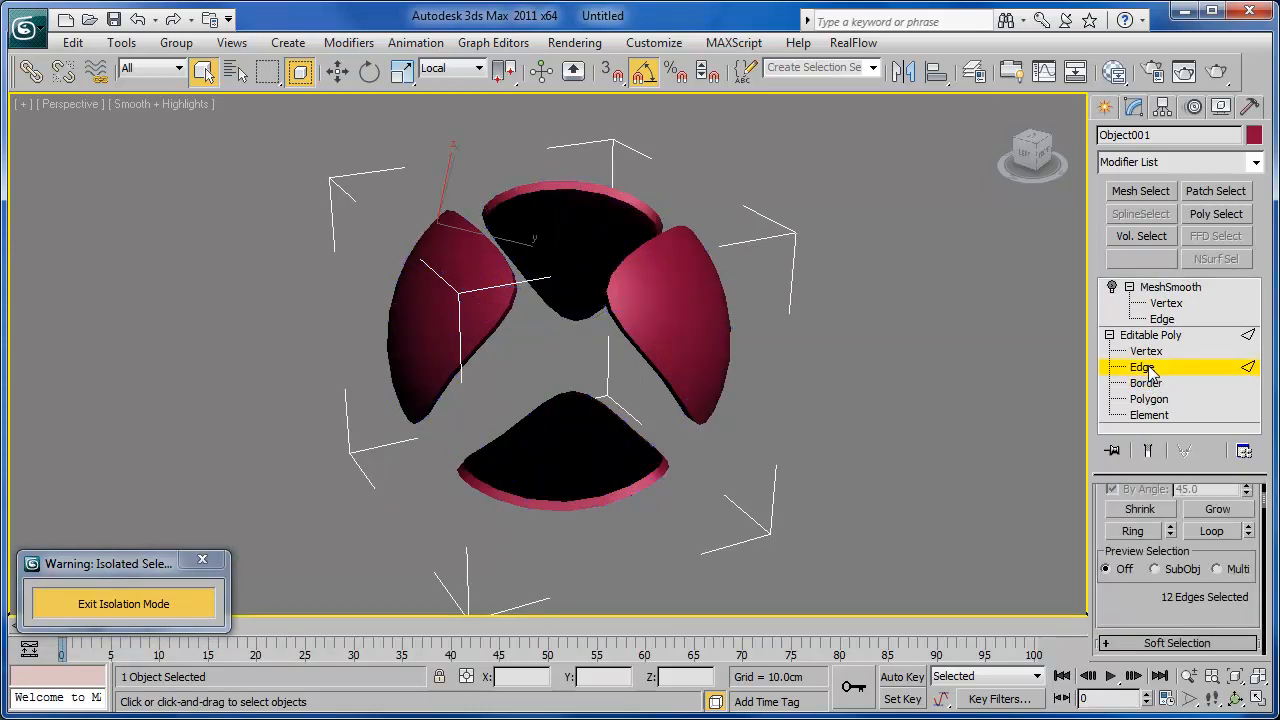
left_click(678, 361)
key("F4")
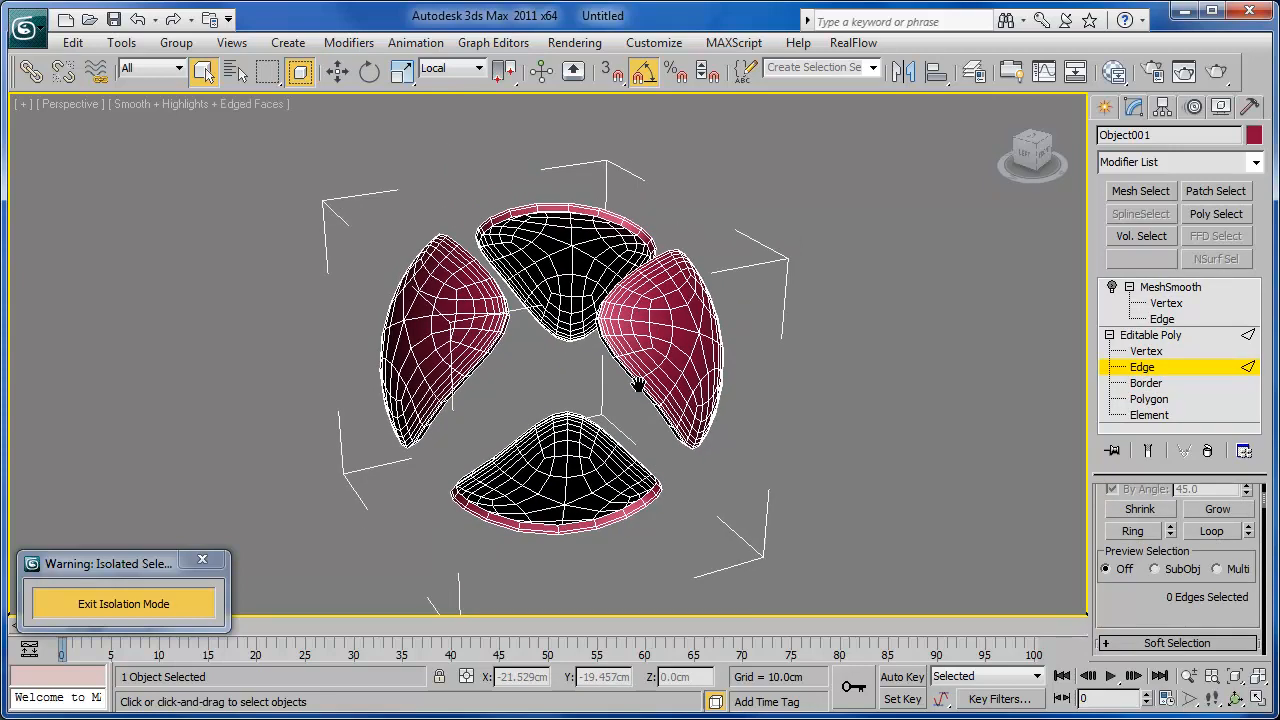
Select the short edges across the thickness at the unchamfered facing corners of the two crimson panels.
scroll(627, 368, "up", 4)
middle_click_drag(627, 362, 483, 407)
scroll(599, 396, "up", 4)
scroll(600, 402, "down", 3)
left_click_drag(404, 421, 322, 381)
left_click_drag(774, 374, 839, 430)
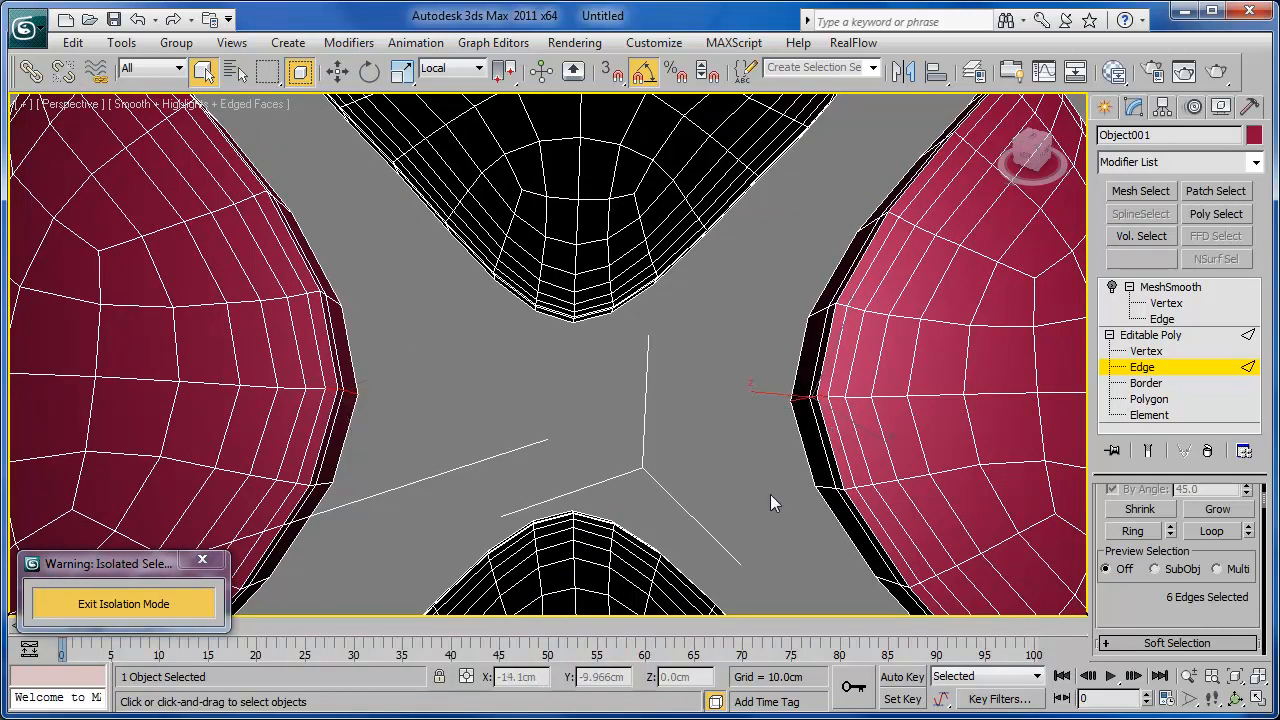
Chamfer the selected corner edges by 0.22 cm with 1 segment.
left_click_drag(1161, 608, 1154, 502)
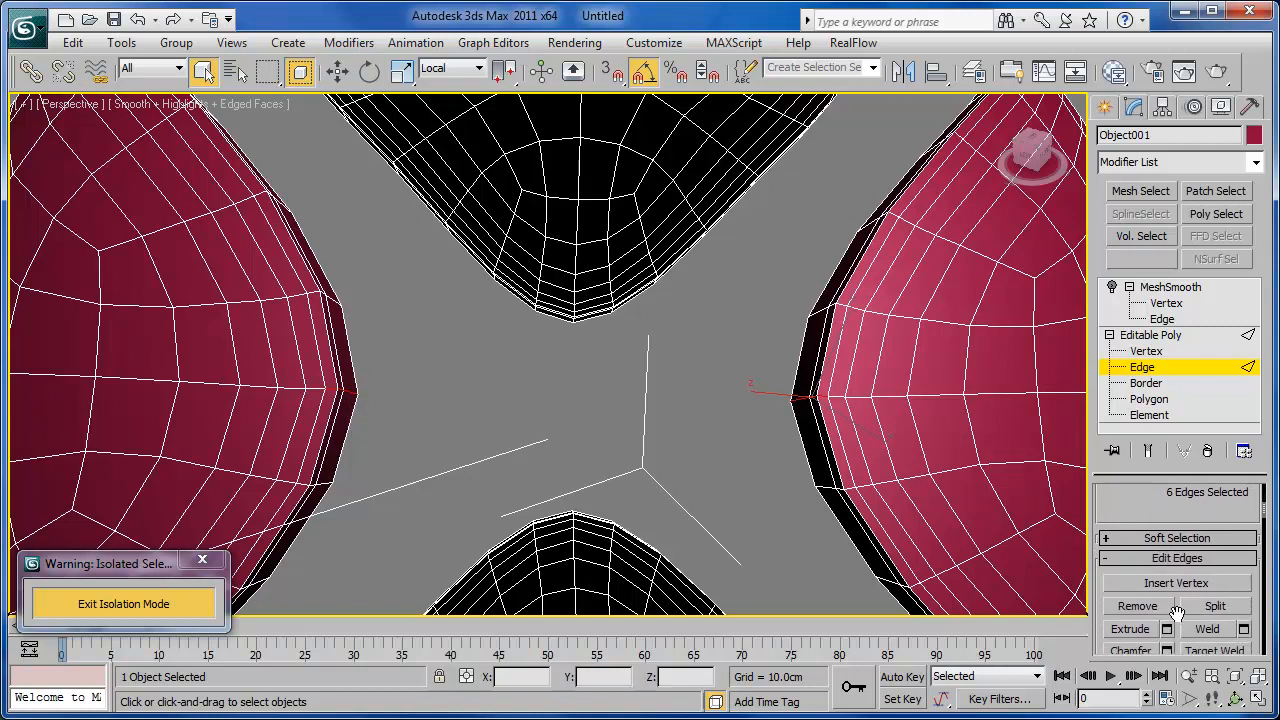
scroll(1172, 630, "down", 2)
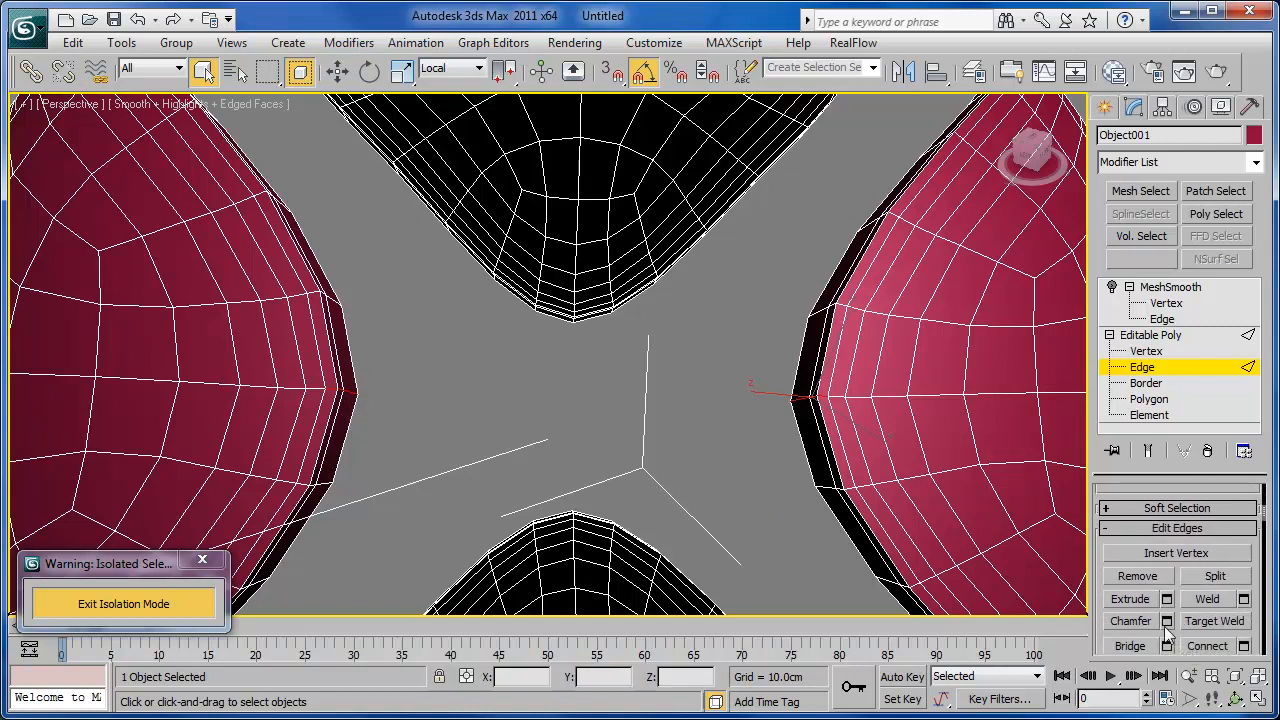
left_click(1167, 621)
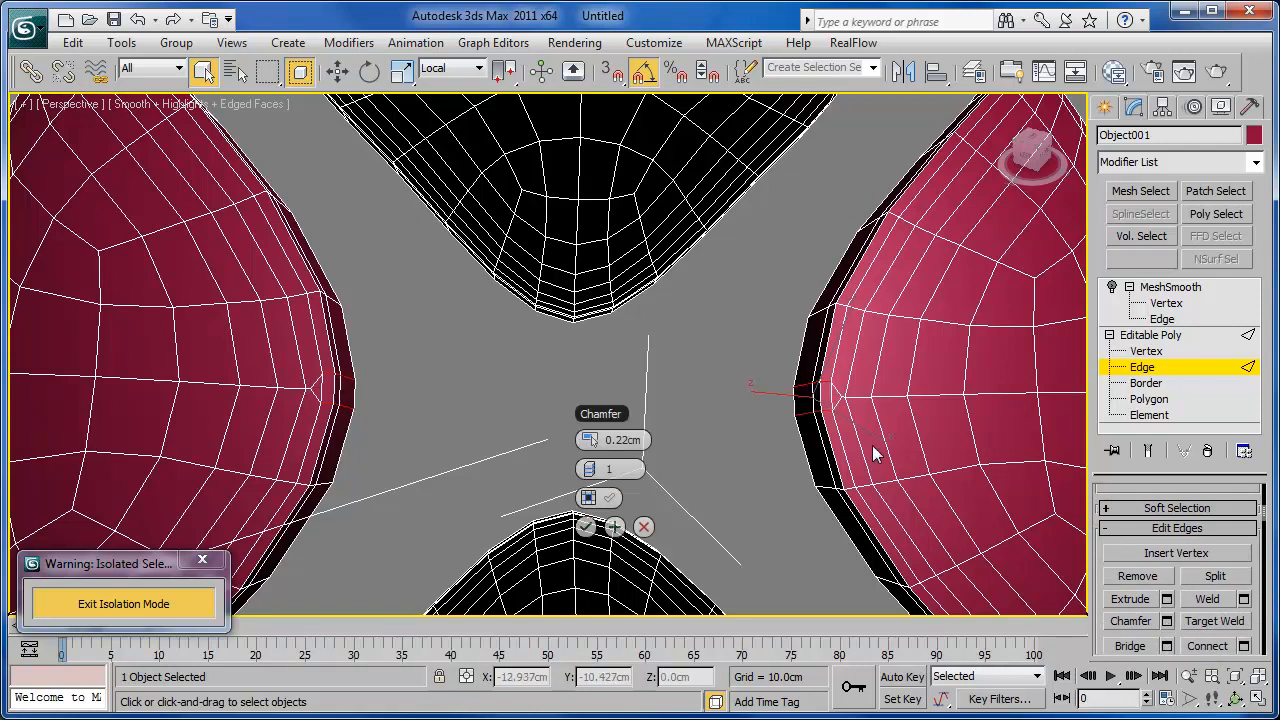
left_click(586, 527)
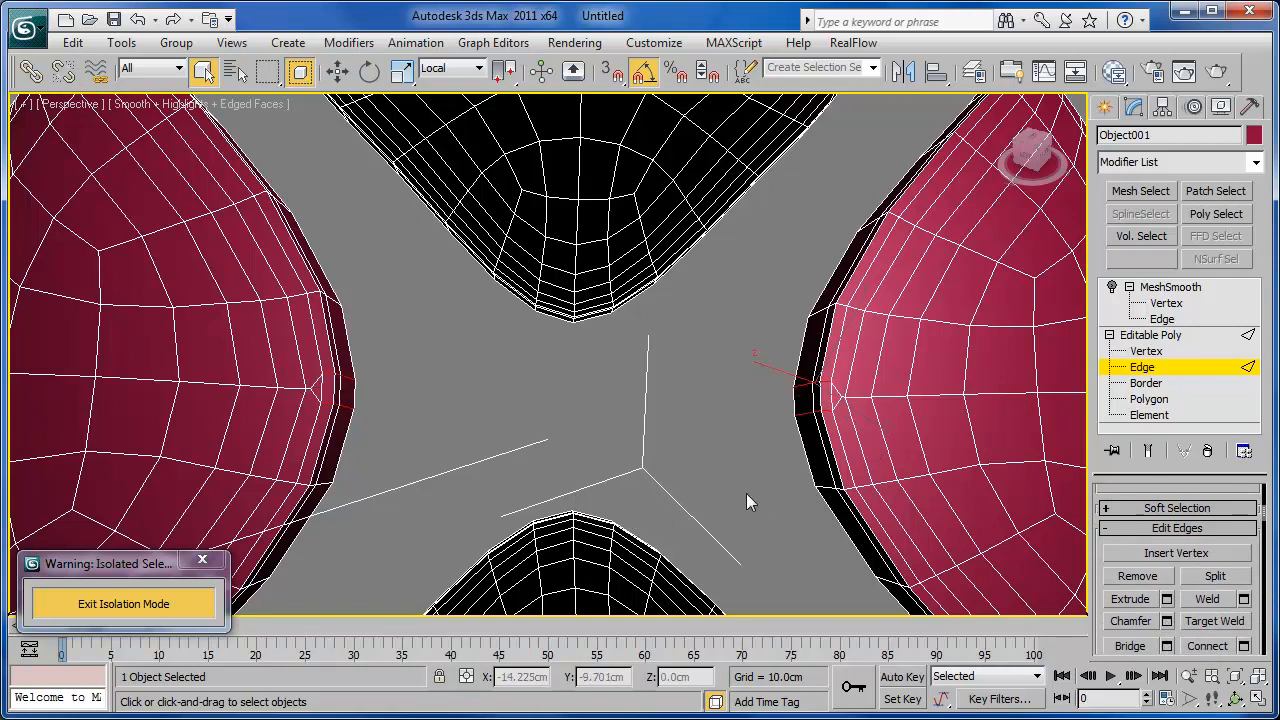
Chamfer the short thickness edges at the next two facing corners of the left and right crimson panels by 0.22 cm with 1 segment.
middle_click_drag(794, 484, 448, 461, "alt")
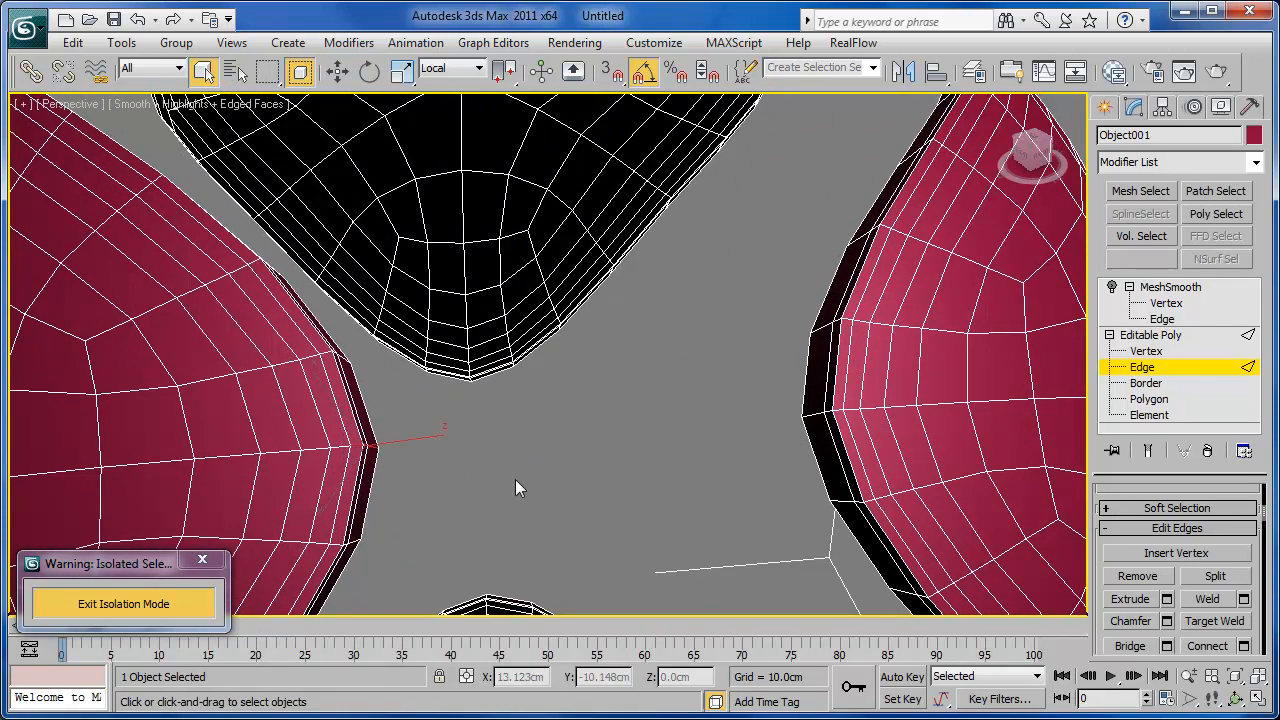
left_click(855, 472)
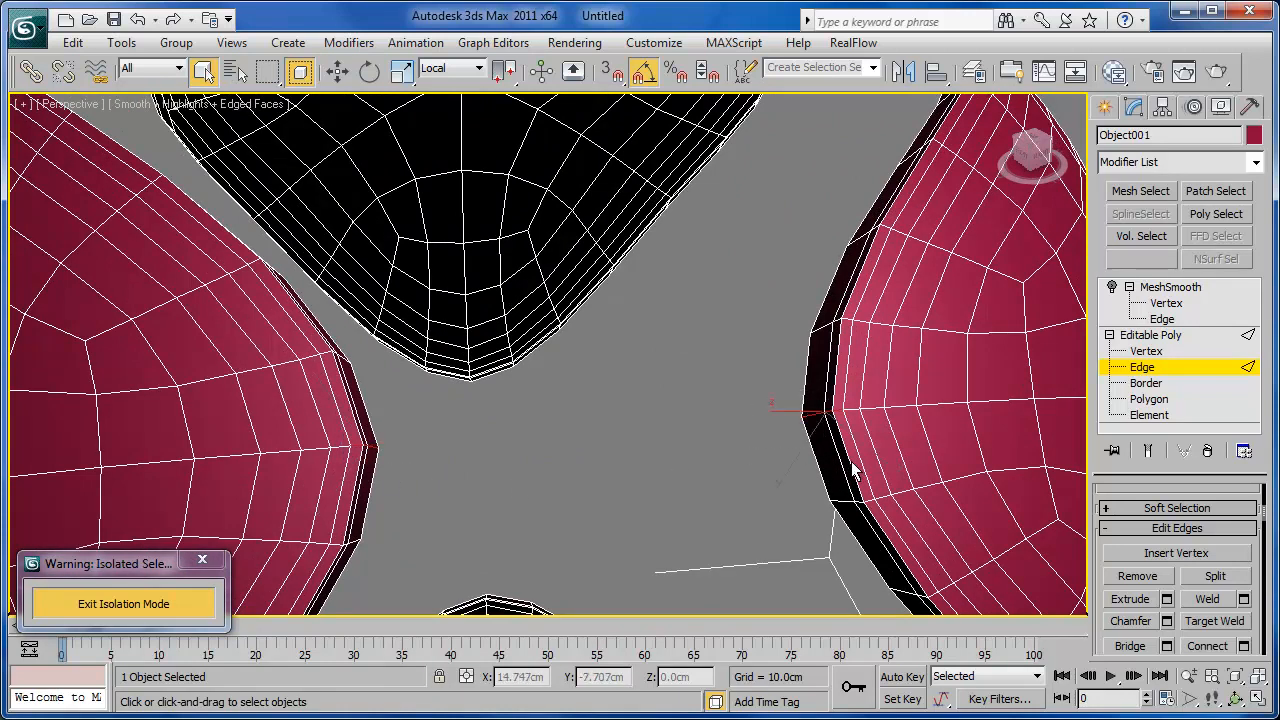
left_click(1166, 621)
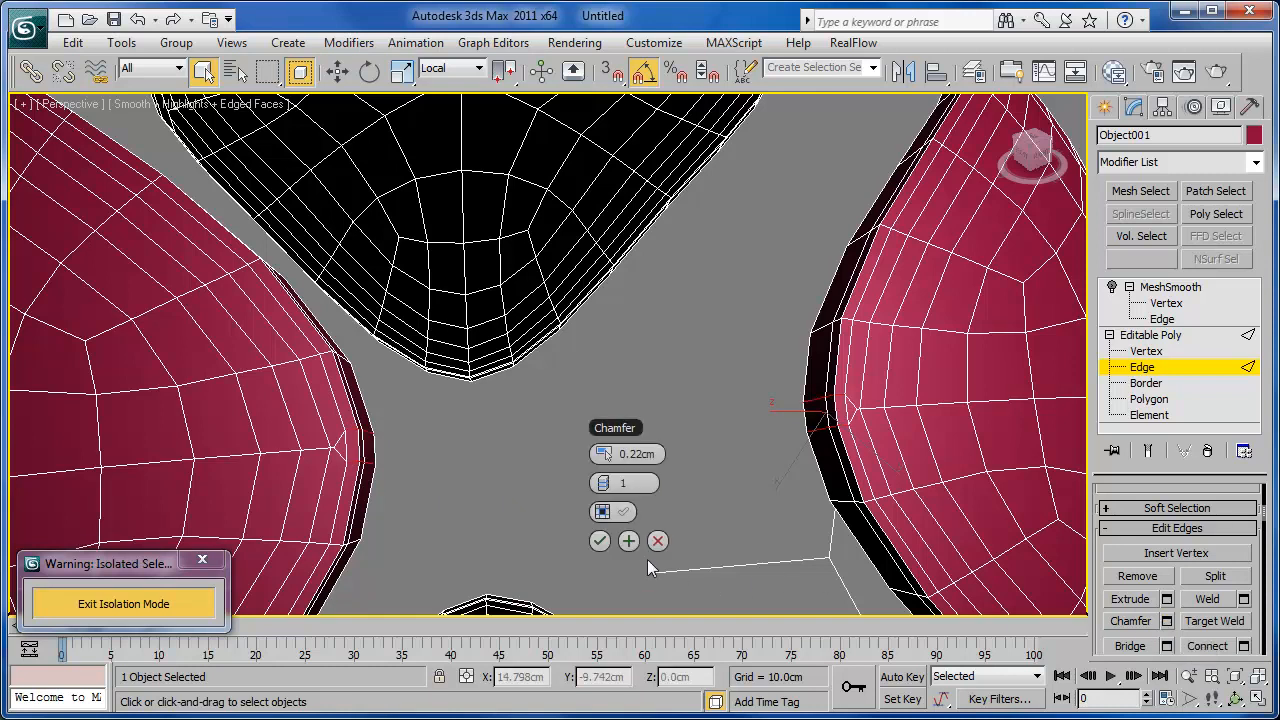
left_click(600, 541)
left_click(674, 514)
In Vertex mode, target-weld the extra vertex beside each newly chamfered corner of the two facing panels to its neighbour.
left_click(1146, 352)
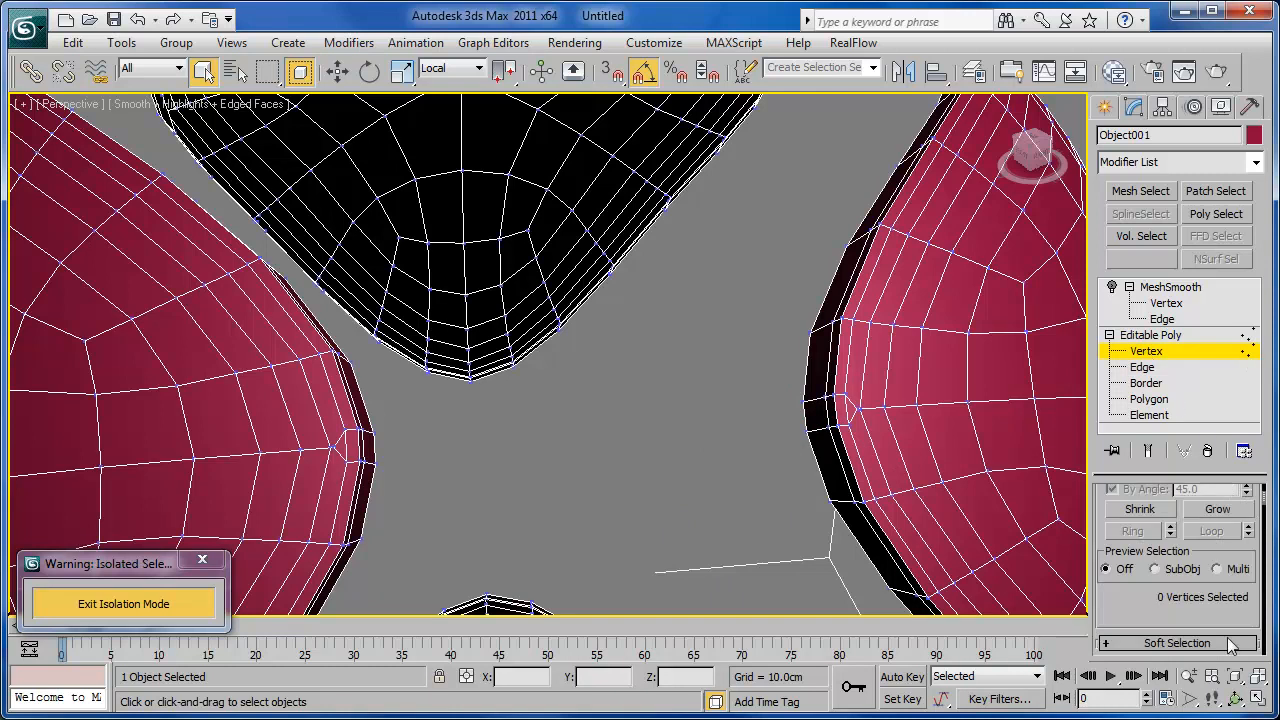
scroll(1237, 597, "down", 5)
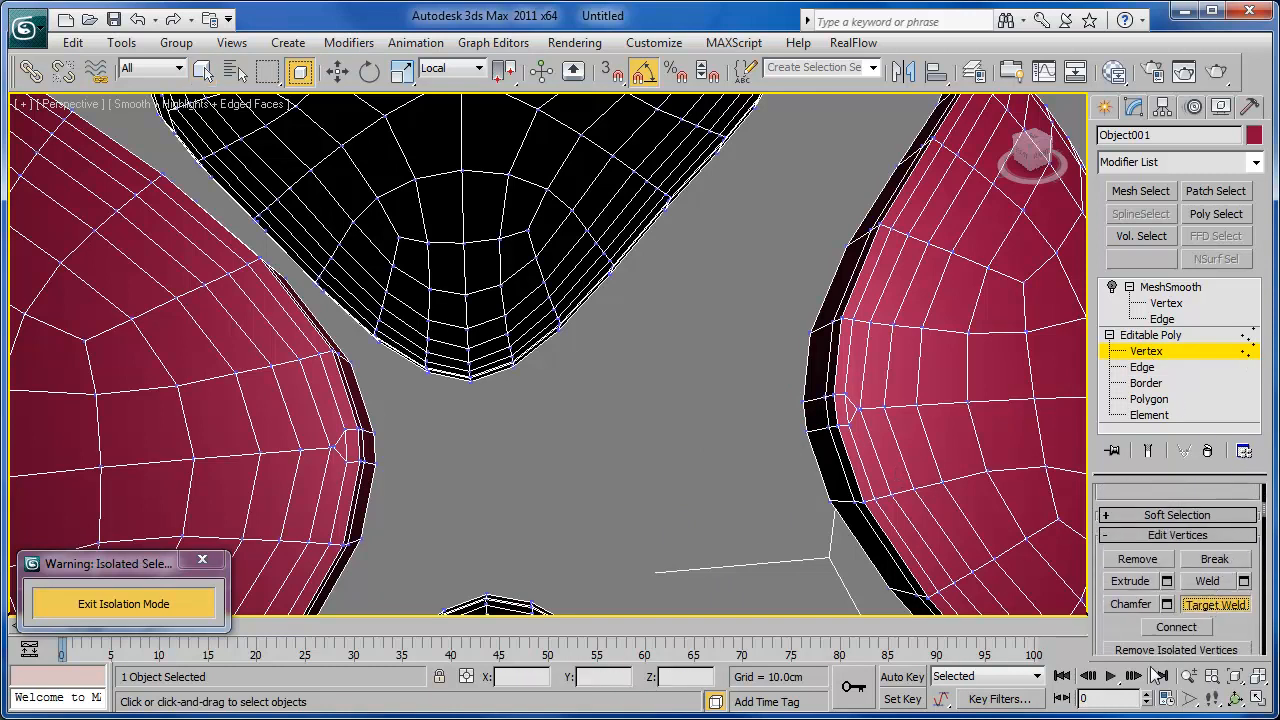
left_click(1188, 676)
left_click_drag(658, 489, 666, 471)
middle_click_drag(666, 471, 642, 419)
left_click_drag(641, 399, 625, 385)
mouse_move(628, 381)
middle_mouse_down()
mouse_move(603, 386)
mouse_move(614, 386)
middle_mouse_up()
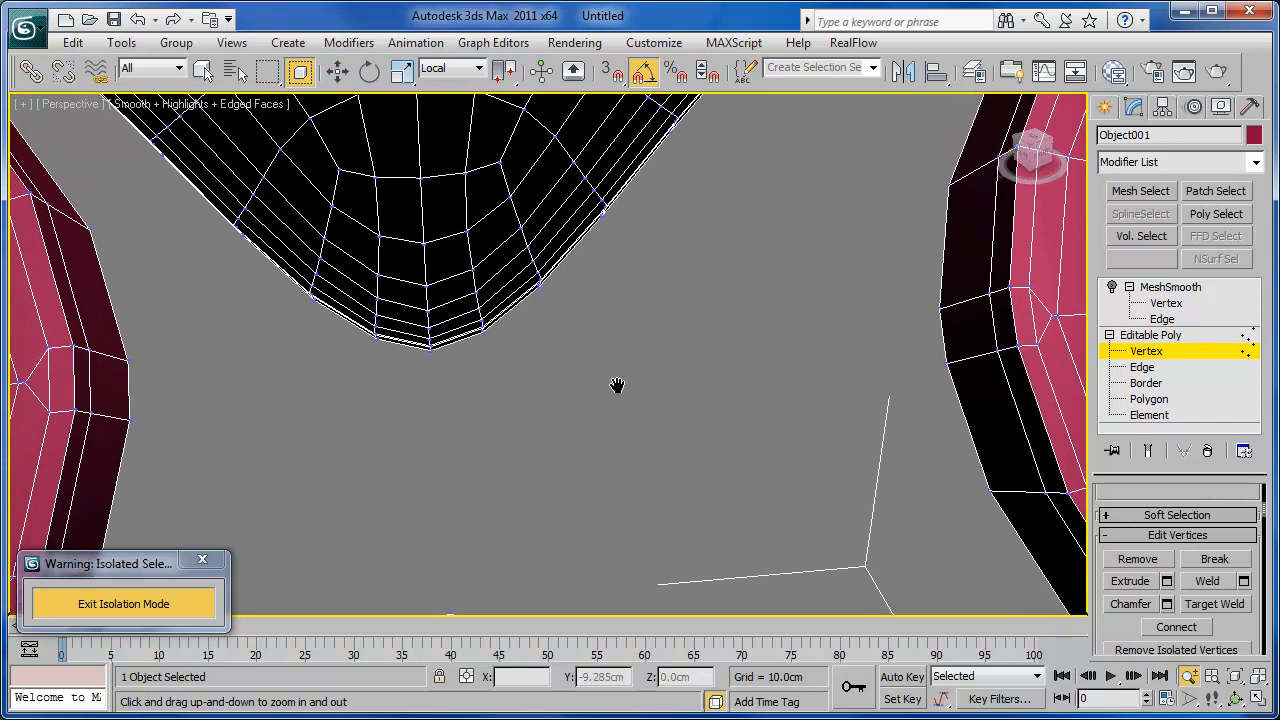
left_click(1215, 604)
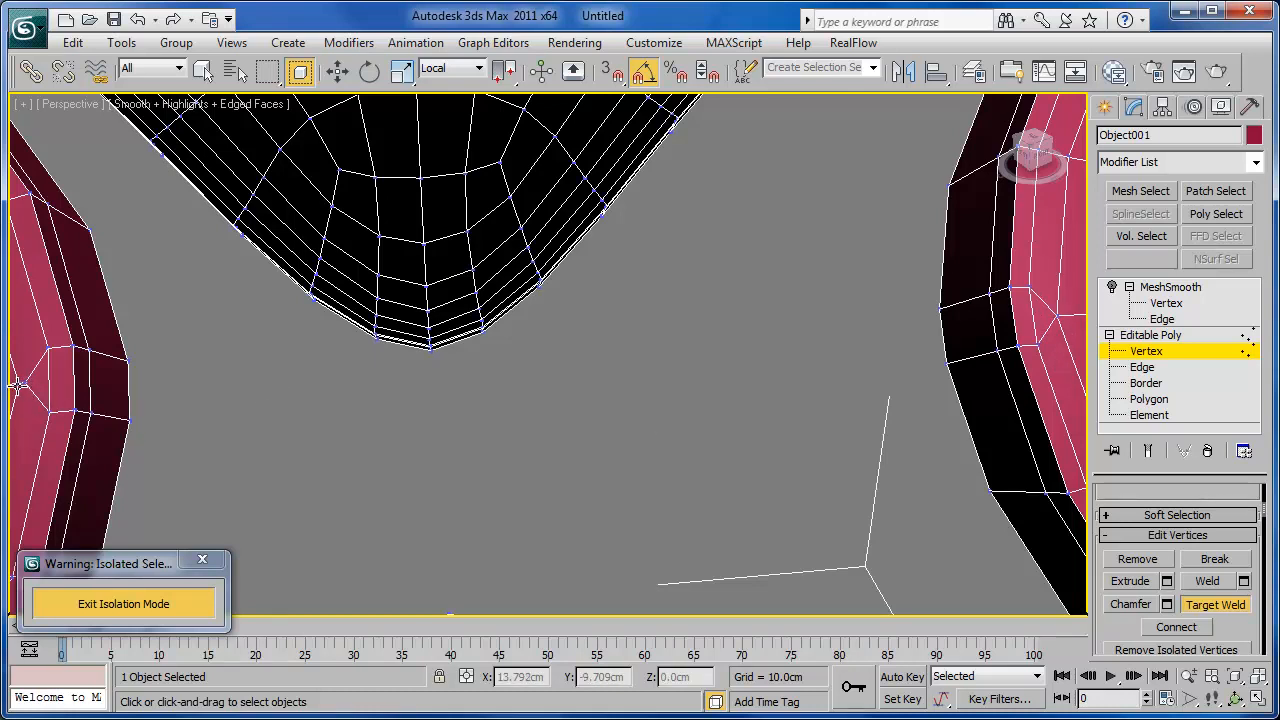
scroll(209, 434, "down", 10)
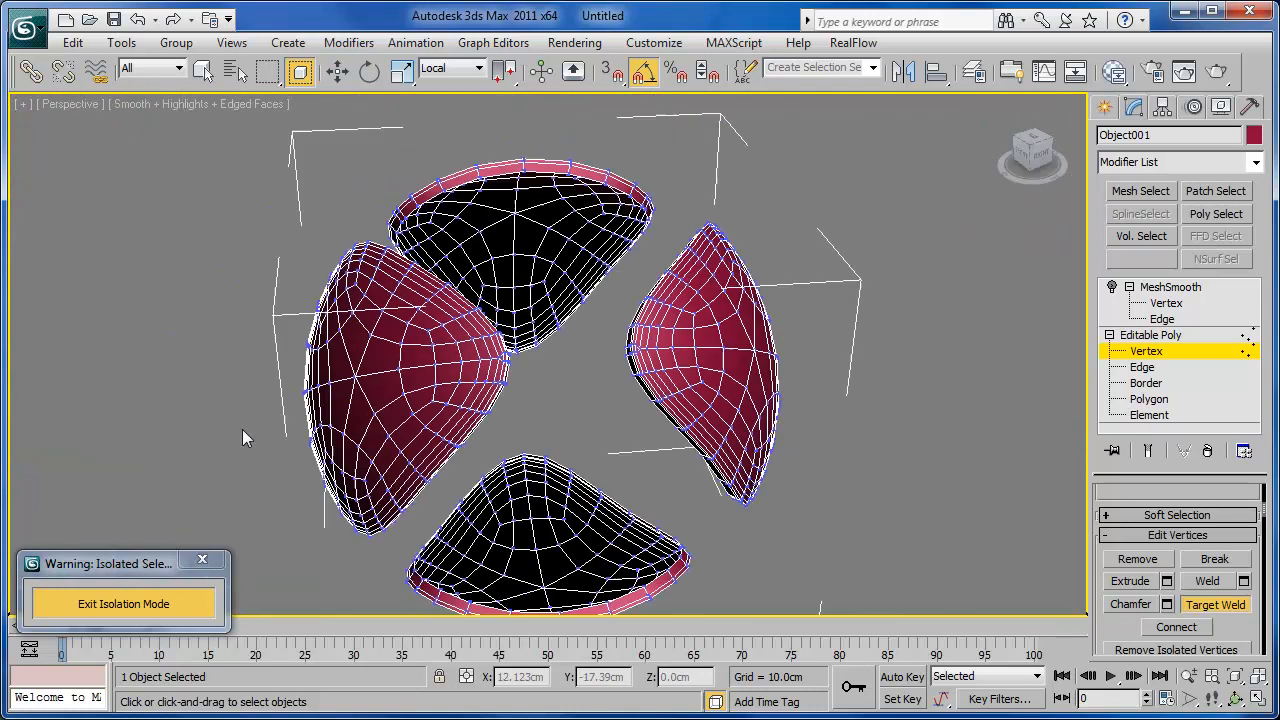
middle_click_drag(415, 455, 615, 445, "alt")
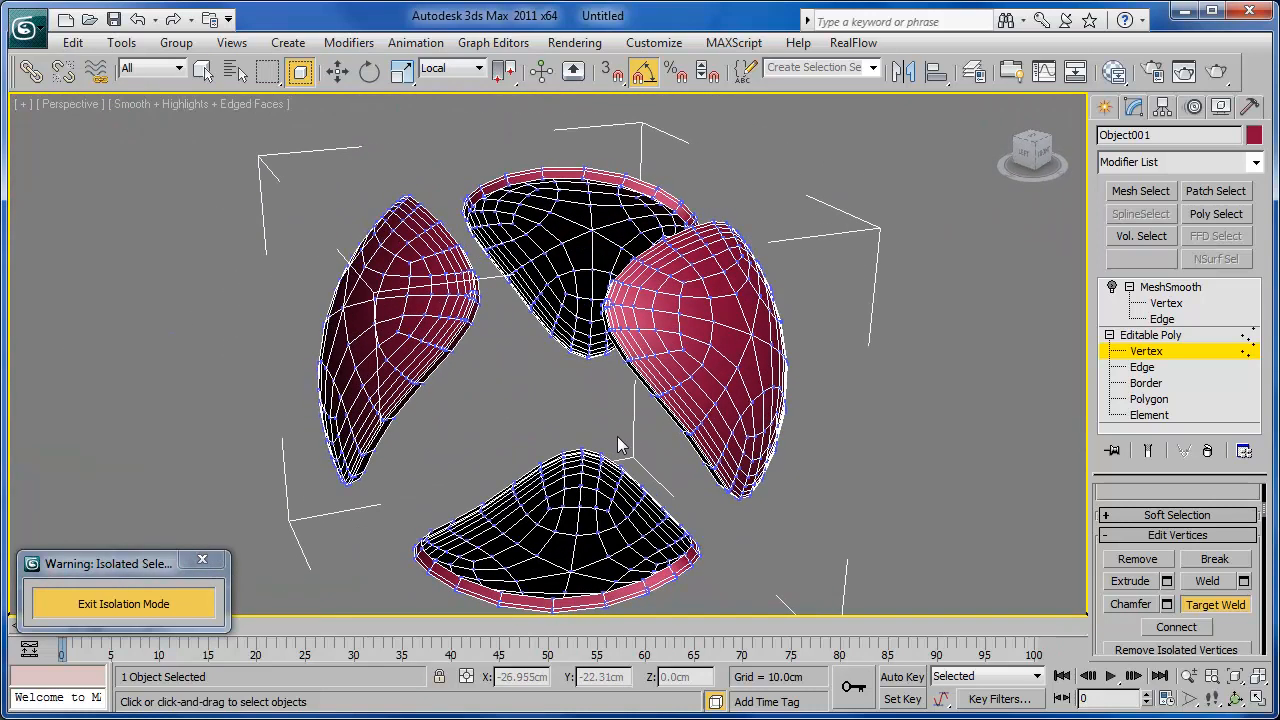
scroll(590, 415, "up", 8)
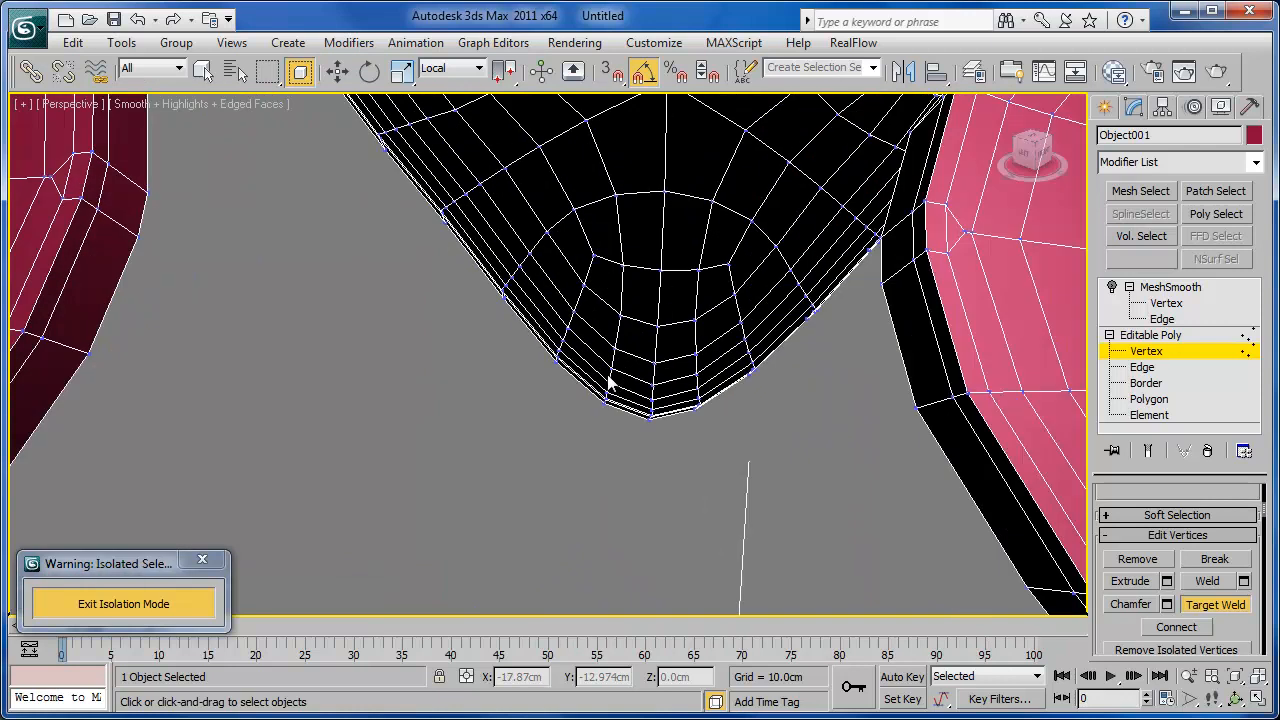
middle_click_drag(608, 377, 632, 437, "alt")
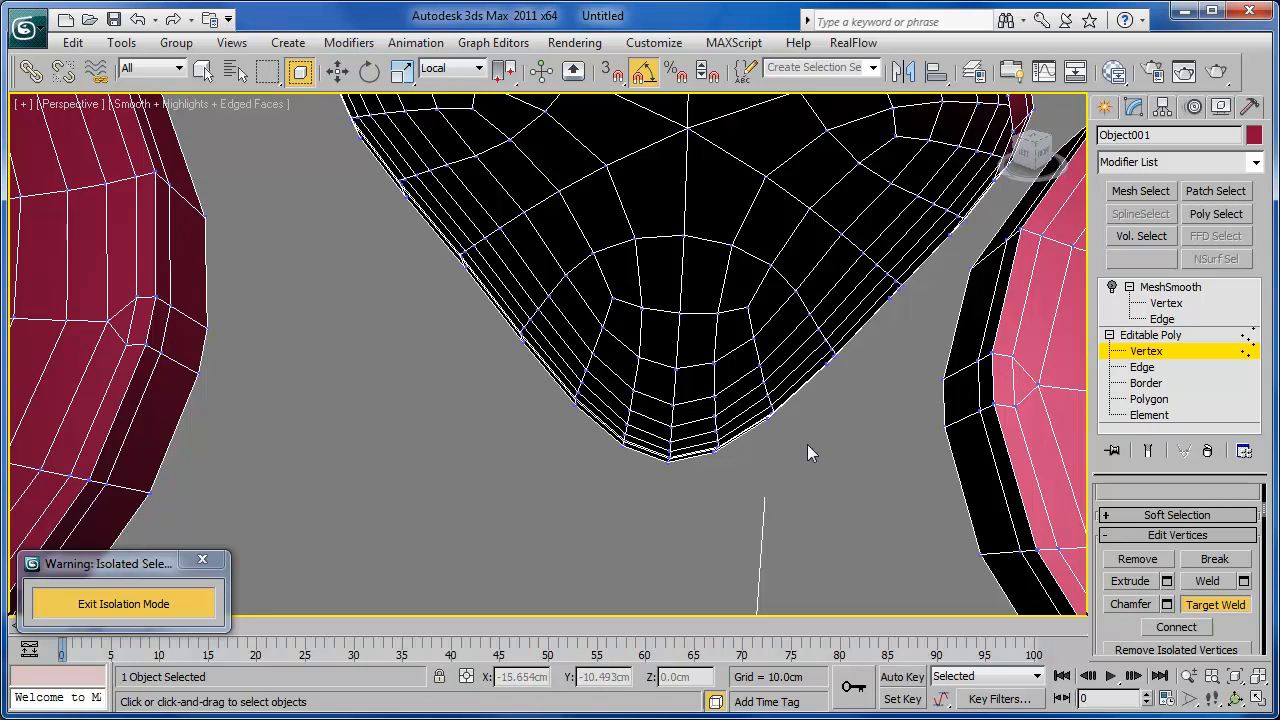
middle_click_drag(780, 464, 769, 422)
key("z")
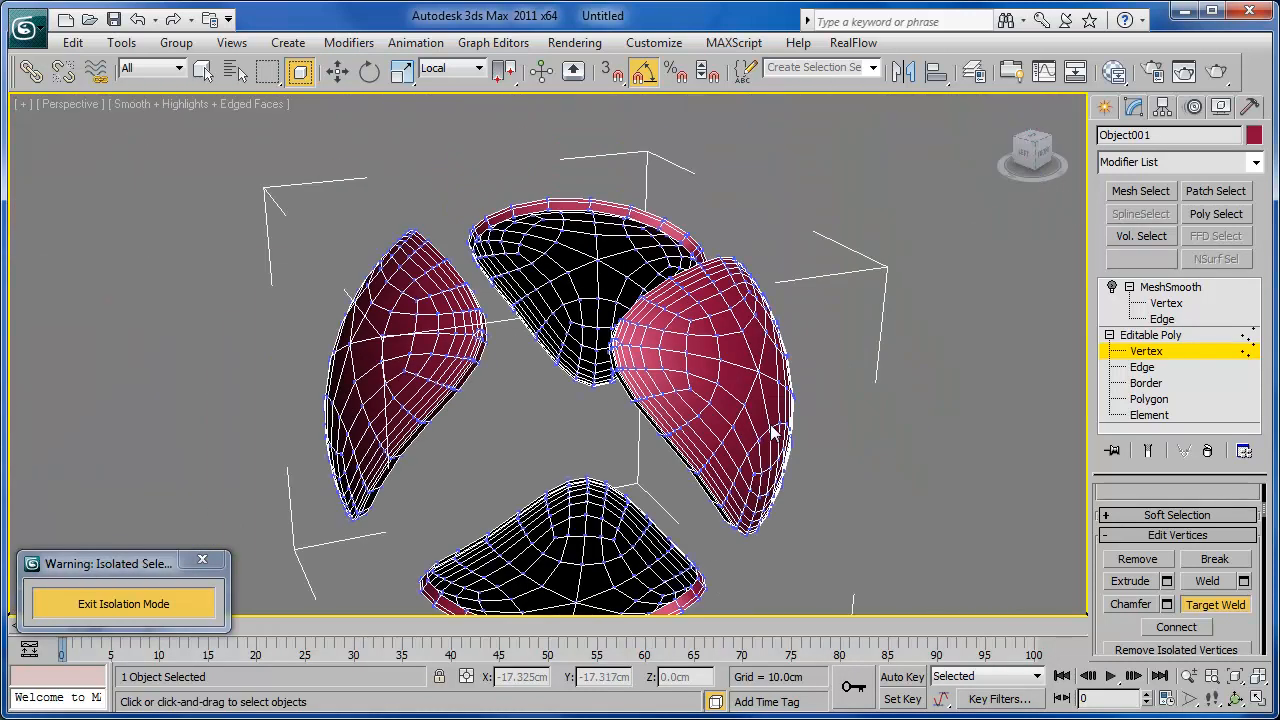
Select the thickness edges at the unchamfered facing corners of the upper and lower panels and chamfer them by 0.22 cm with 1 segment.
left_click(1152, 369)
middle_click_drag(704, 437, 601, 331)
scroll(589, 356, "up", 3)
scroll(598, 334, "up", 2)
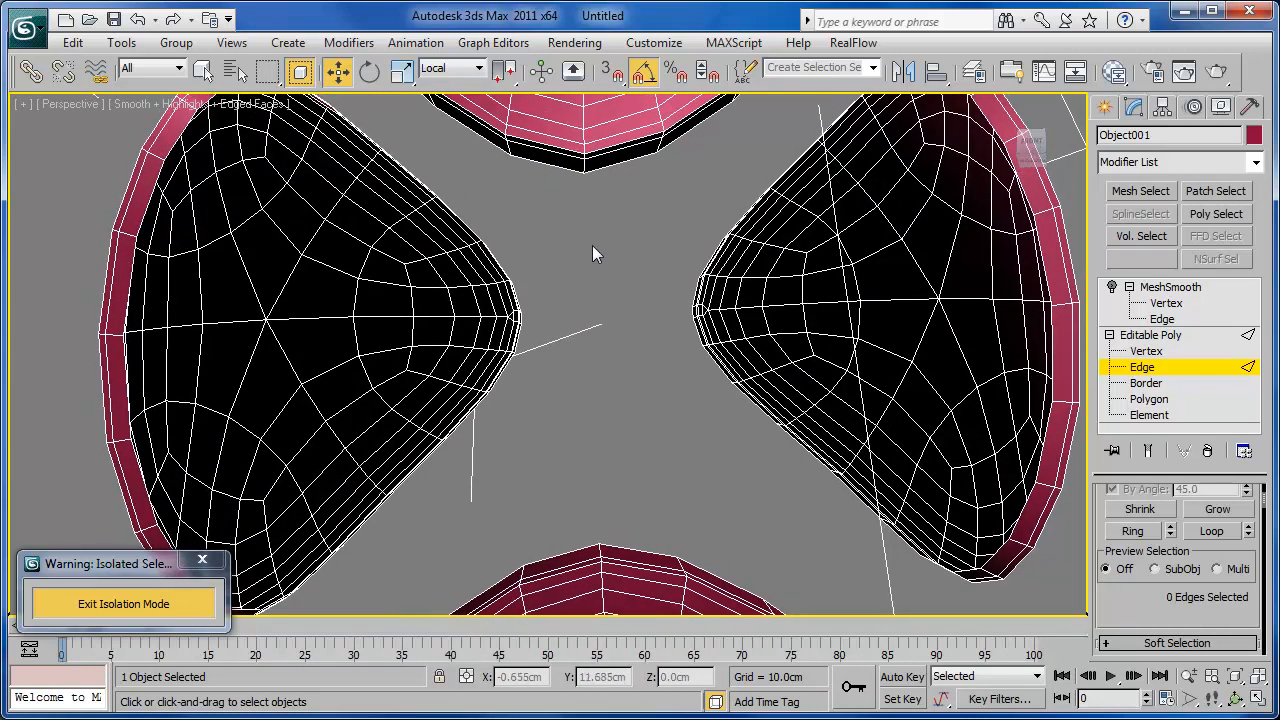
left_click_drag(577, 146, 575, 170)
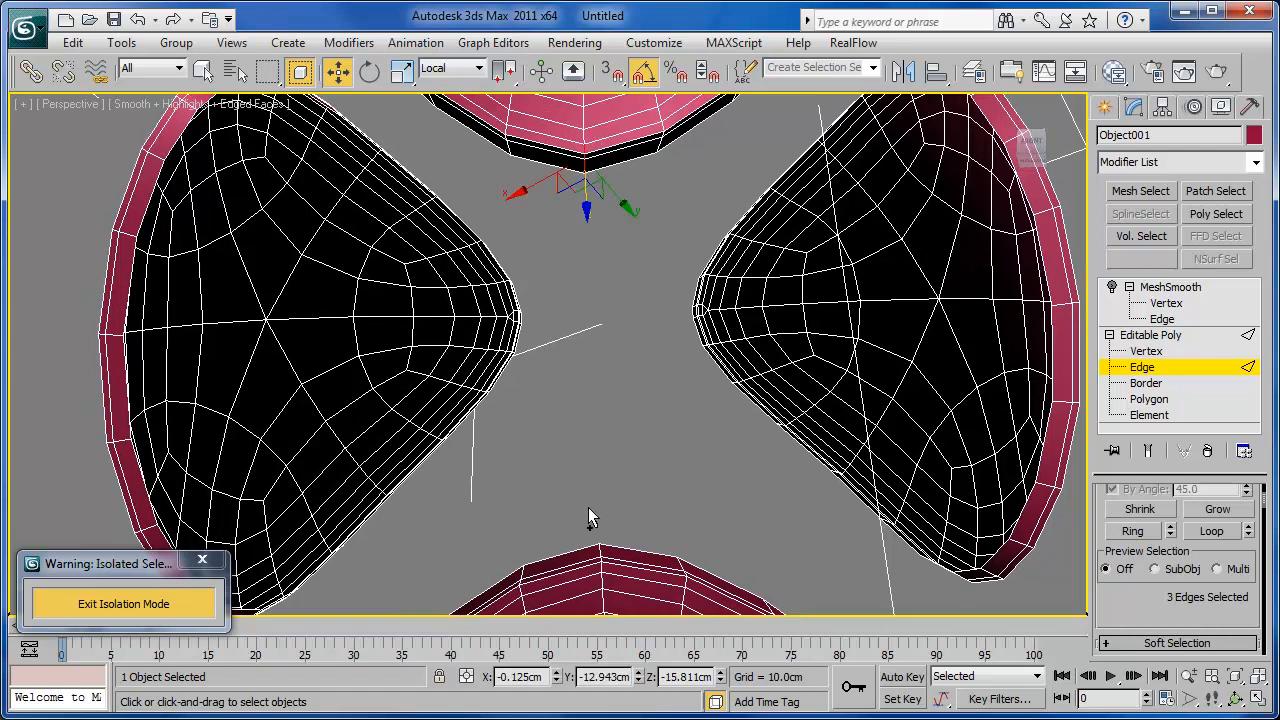
left_click_drag(628, 592, 628, 592)
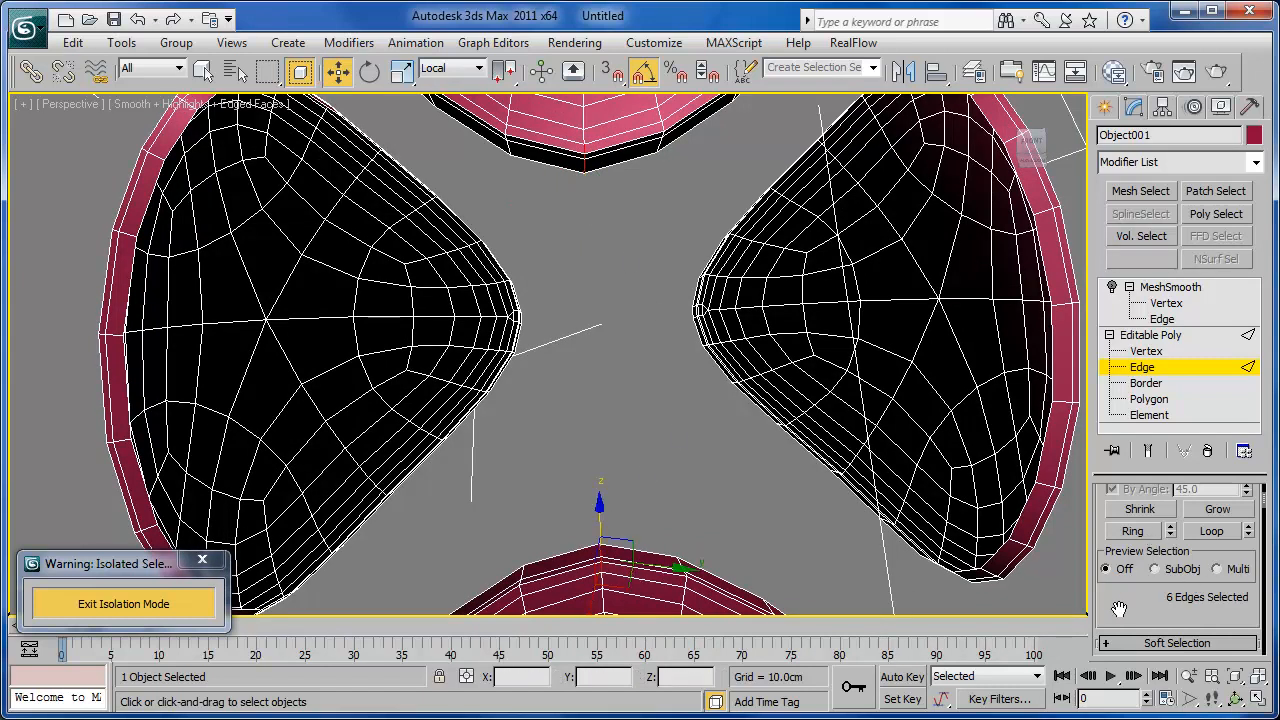
scroll(1119, 609, "up", 3)
scroll(1172, 506, "down", 5)
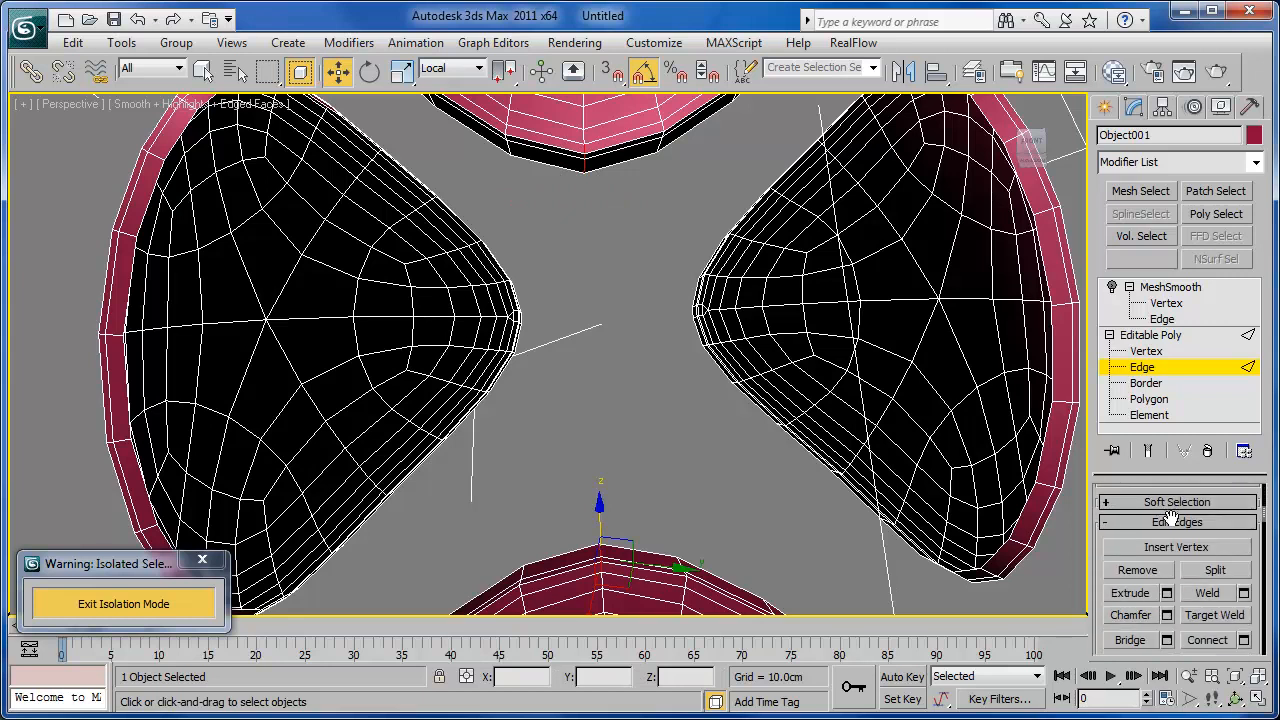
left_click(1166, 603)
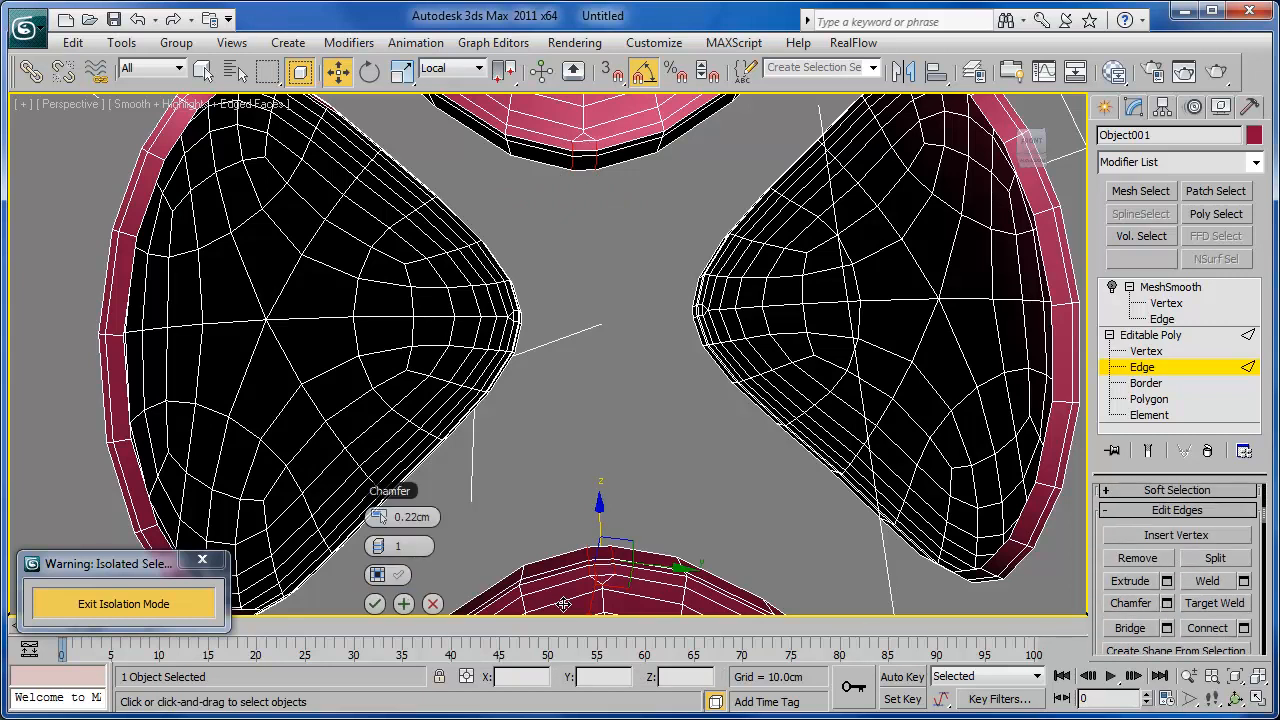
left_click(375, 604)
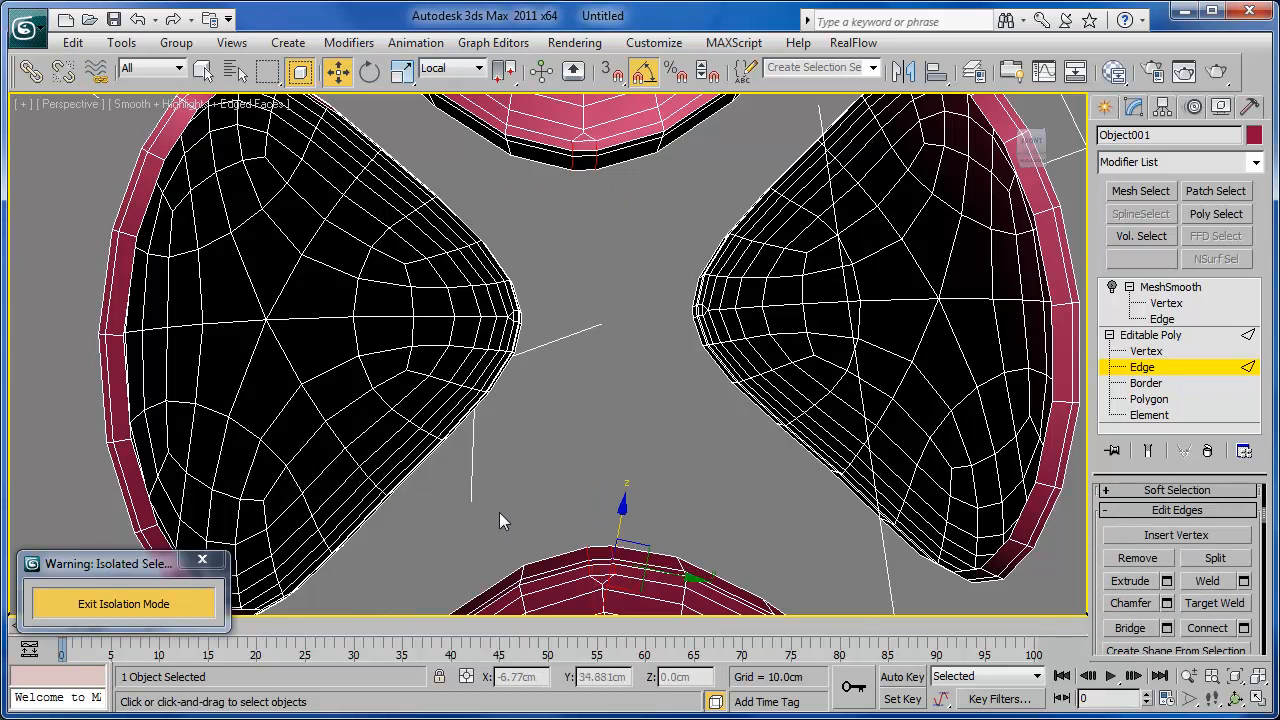
Target-weld the extra vertices at the chamfered corners of the upper and lower panels to their neighbours, then turn Target Weld off.
left_click(1147, 351)
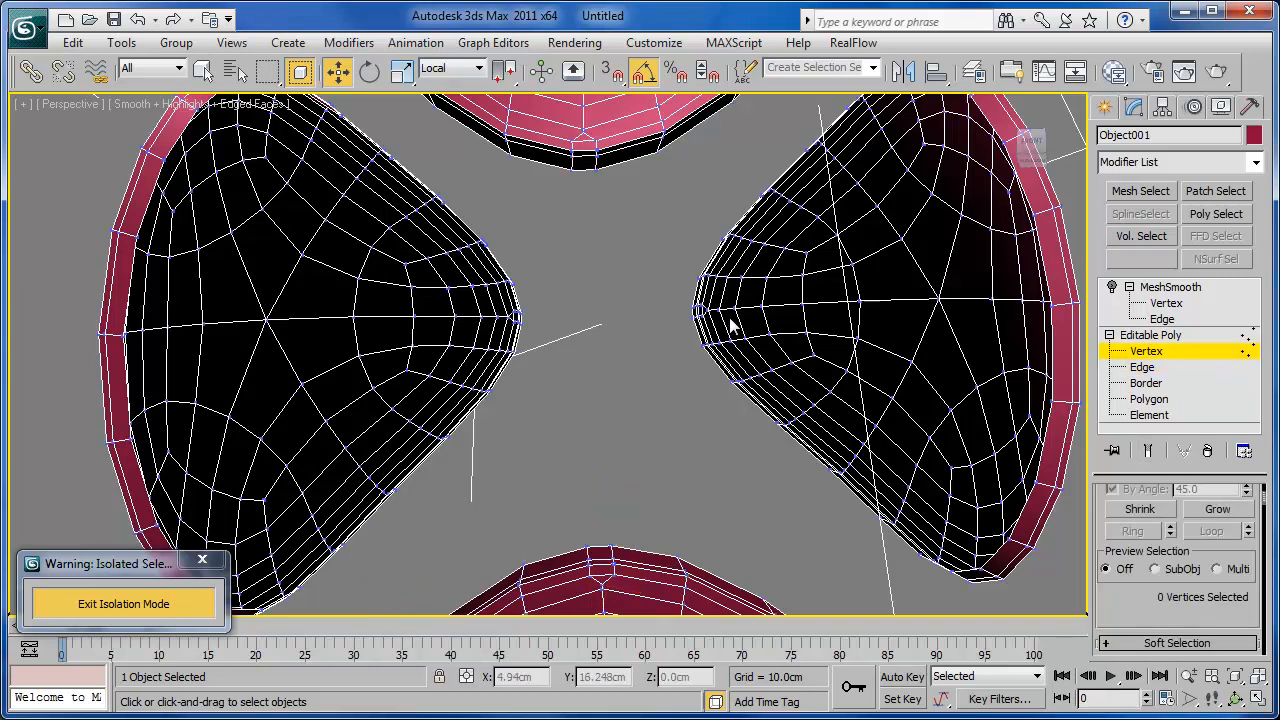
middle_click_drag(619, 297, 624, 296)
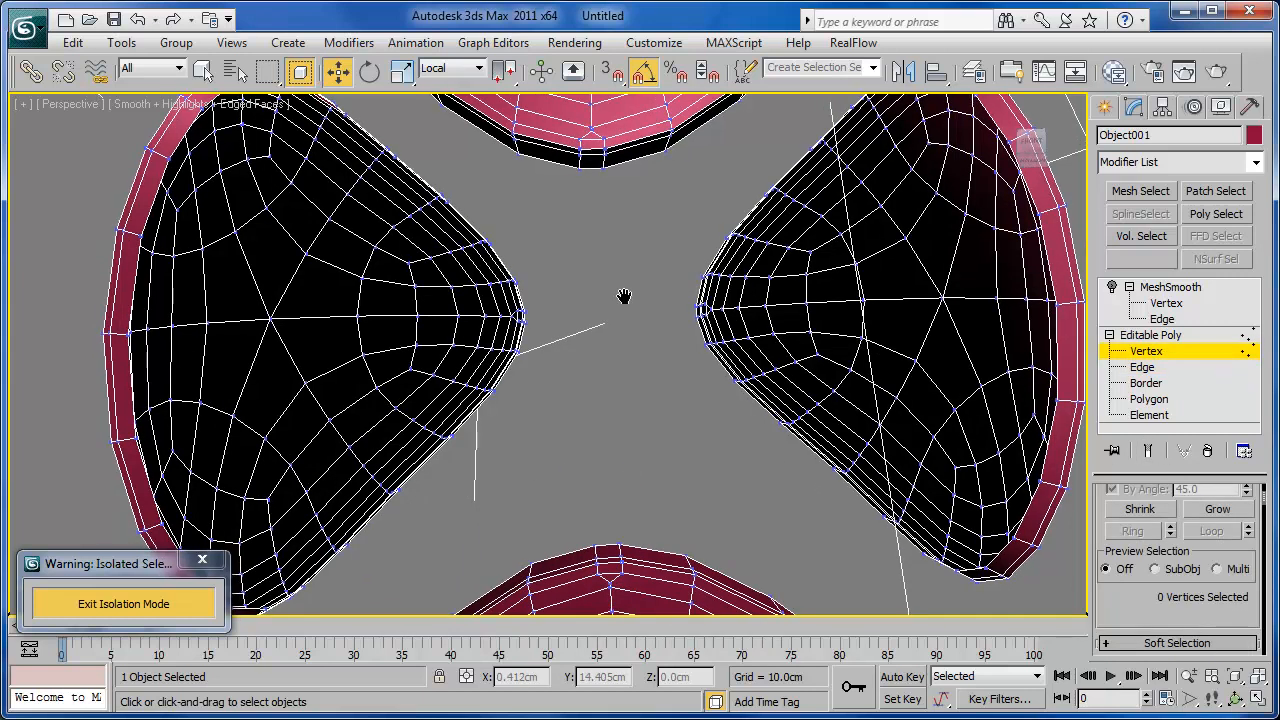
left_click(1189, 677)
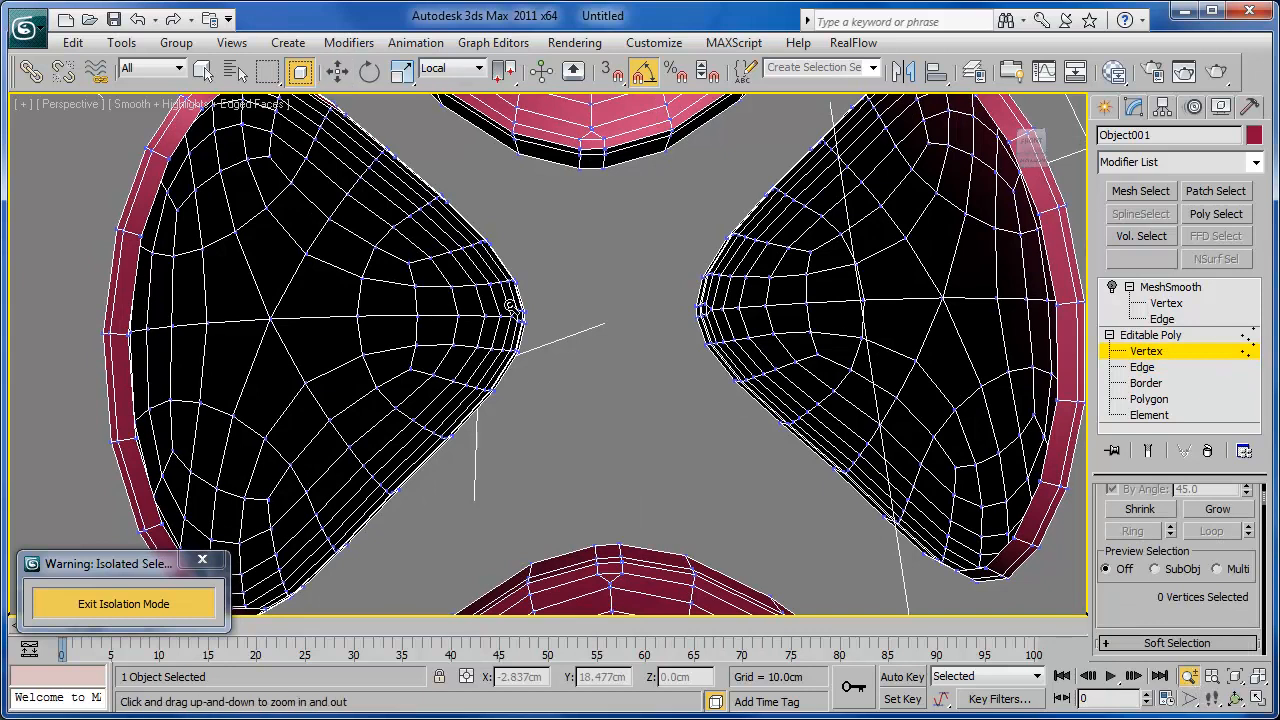
left_click_drag(521, 310, 521, 286)
mouse_move(595, 234)
left_mouse_down()
mouse_move(594, 311)
mouse_move(611, 252)
left_mouse_up()
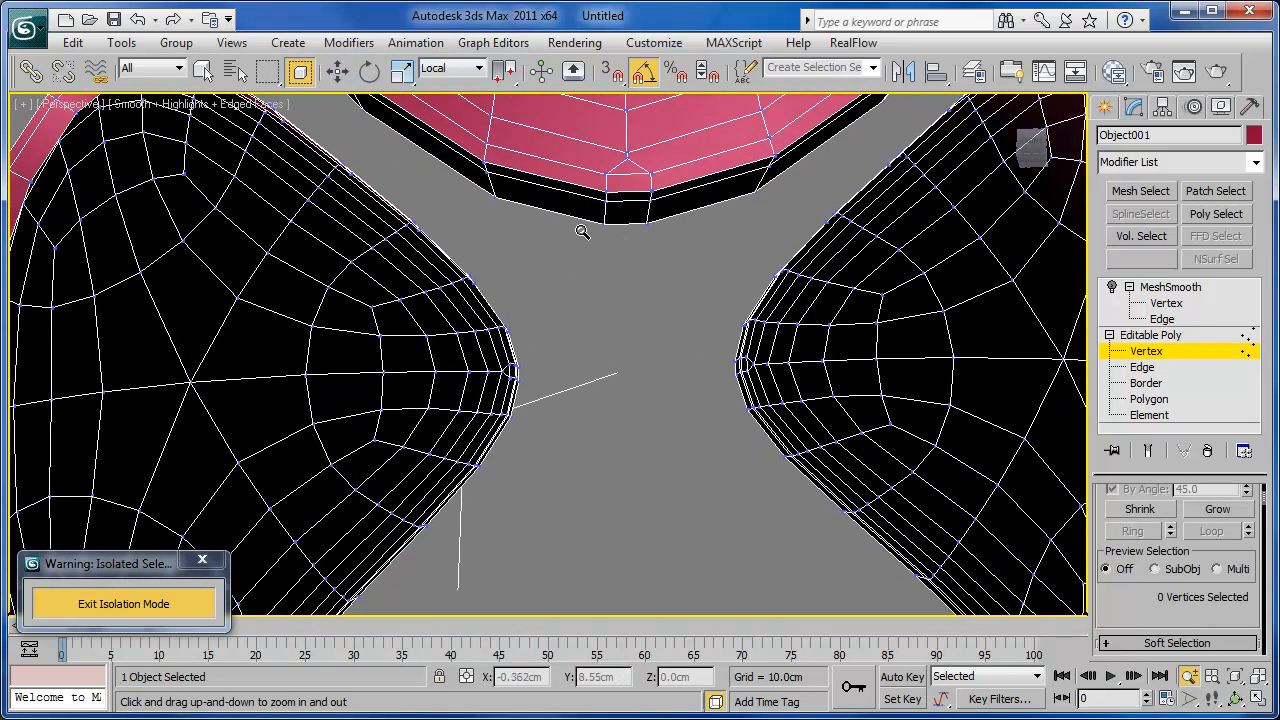
scroll(1225, 550, "down", 4)
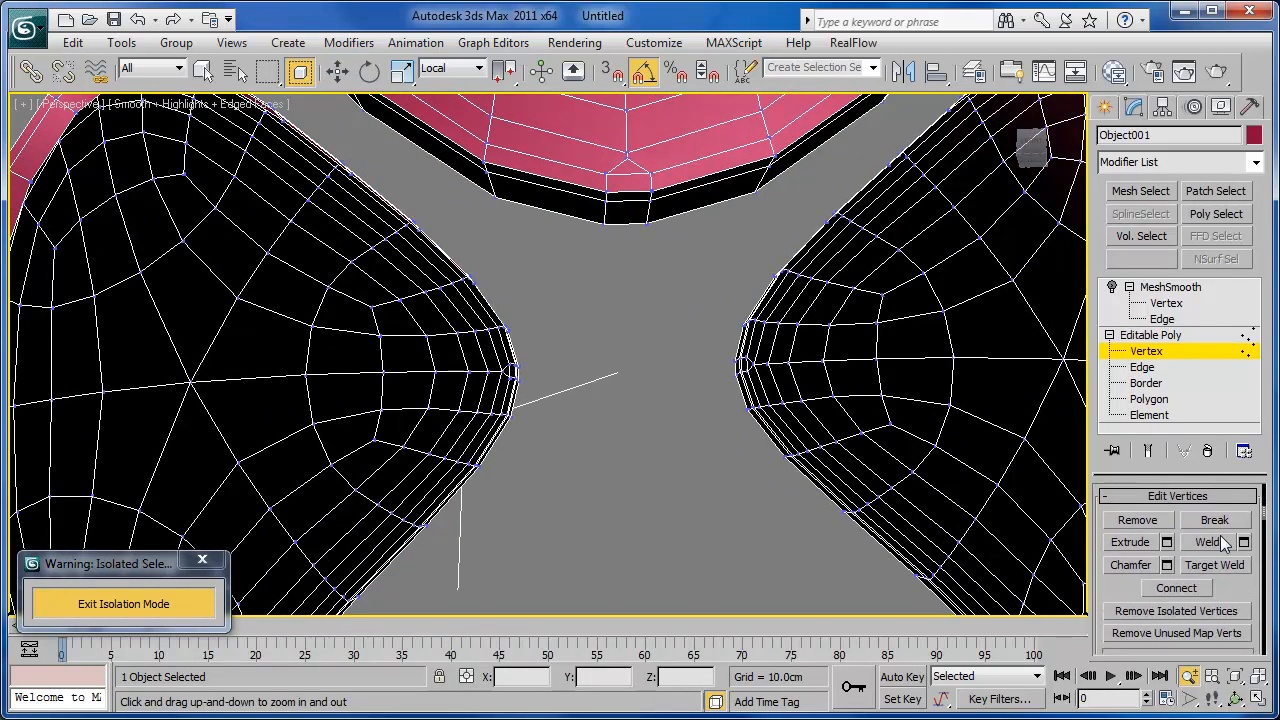
left_click(1213, 566)
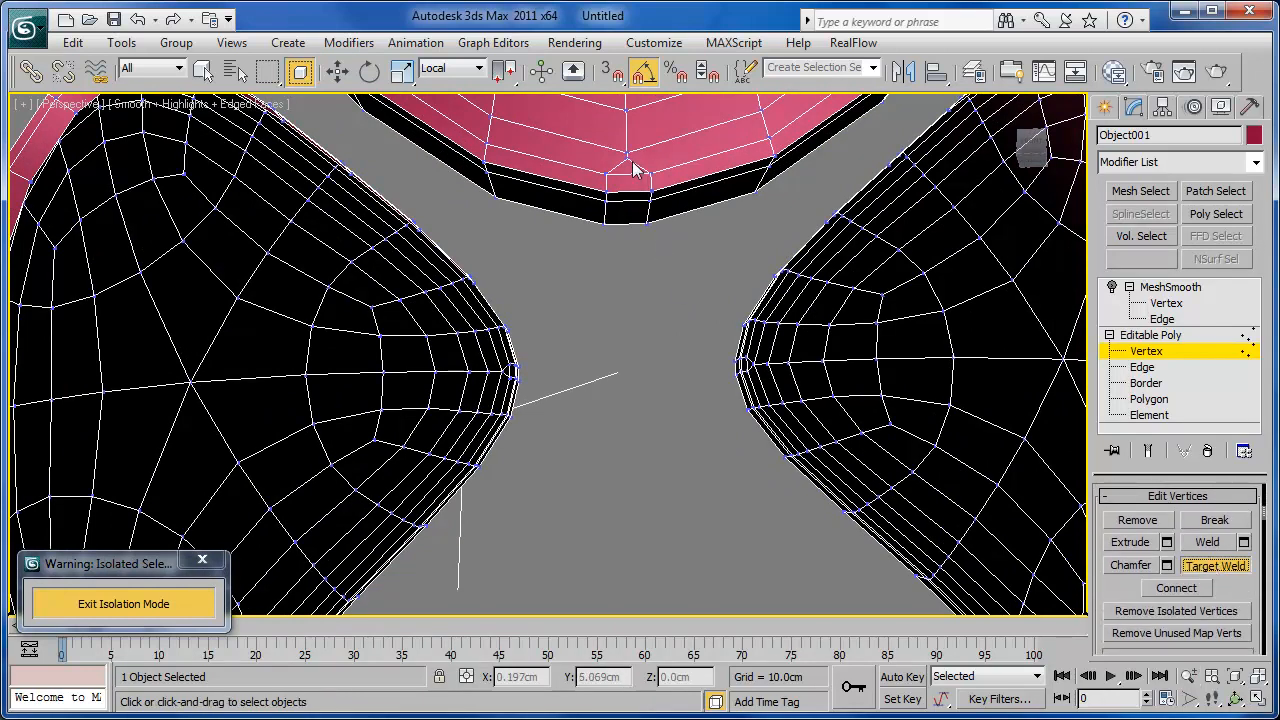
middle_click_drag(764, 318, 757, 100)
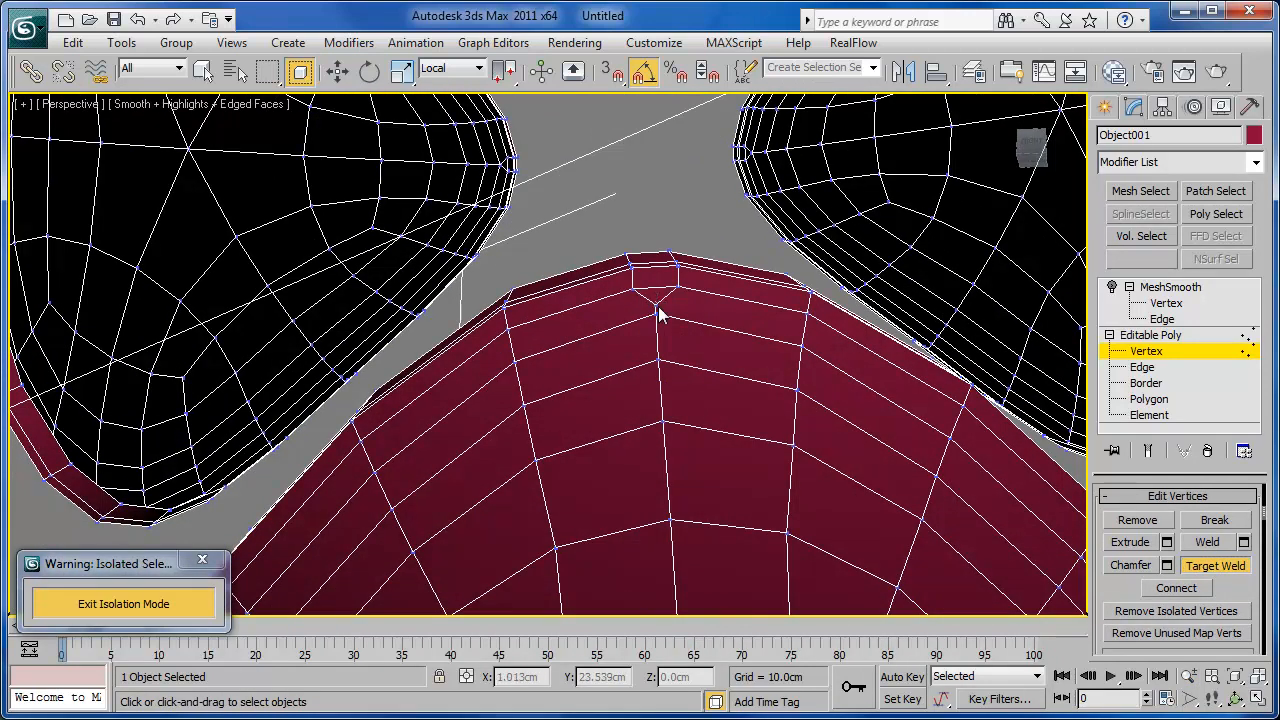
scroll(766, 309, "down", 10)
middle_click_drag(743, 314, 506, 371, "alt")
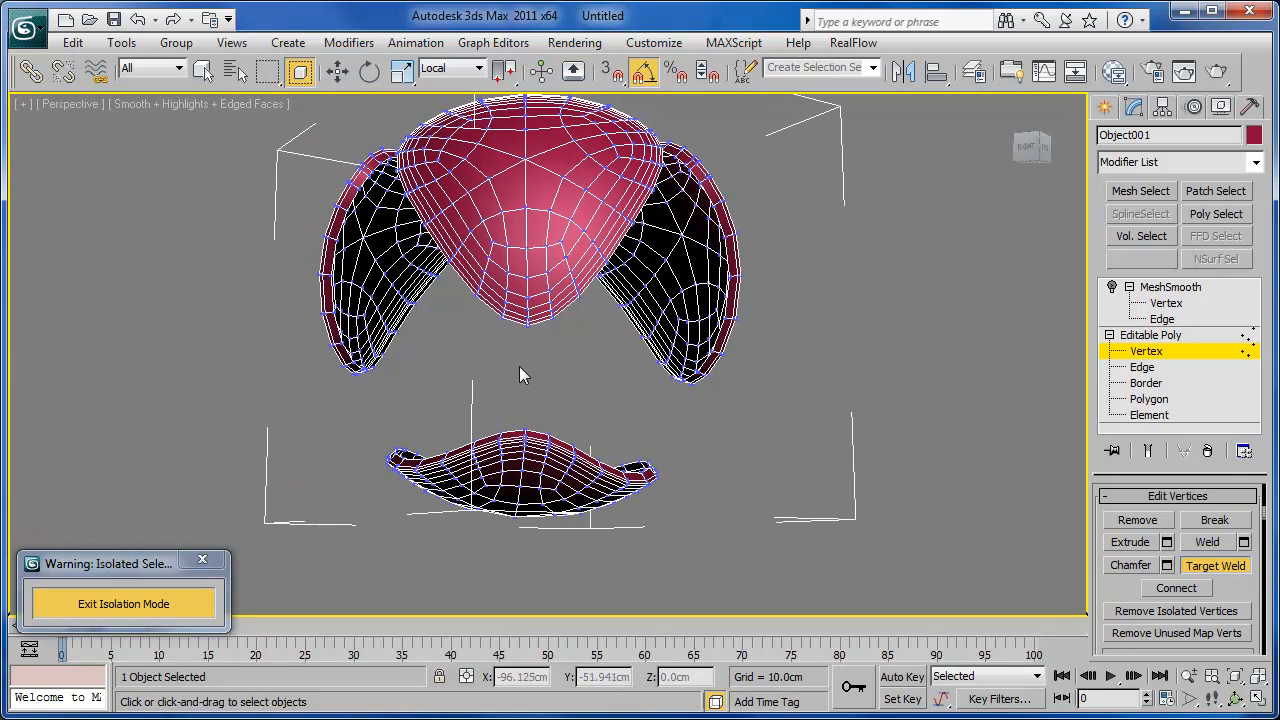
scroll(530, 366, "up", 3)
scroll(545, 355, "up", 5)
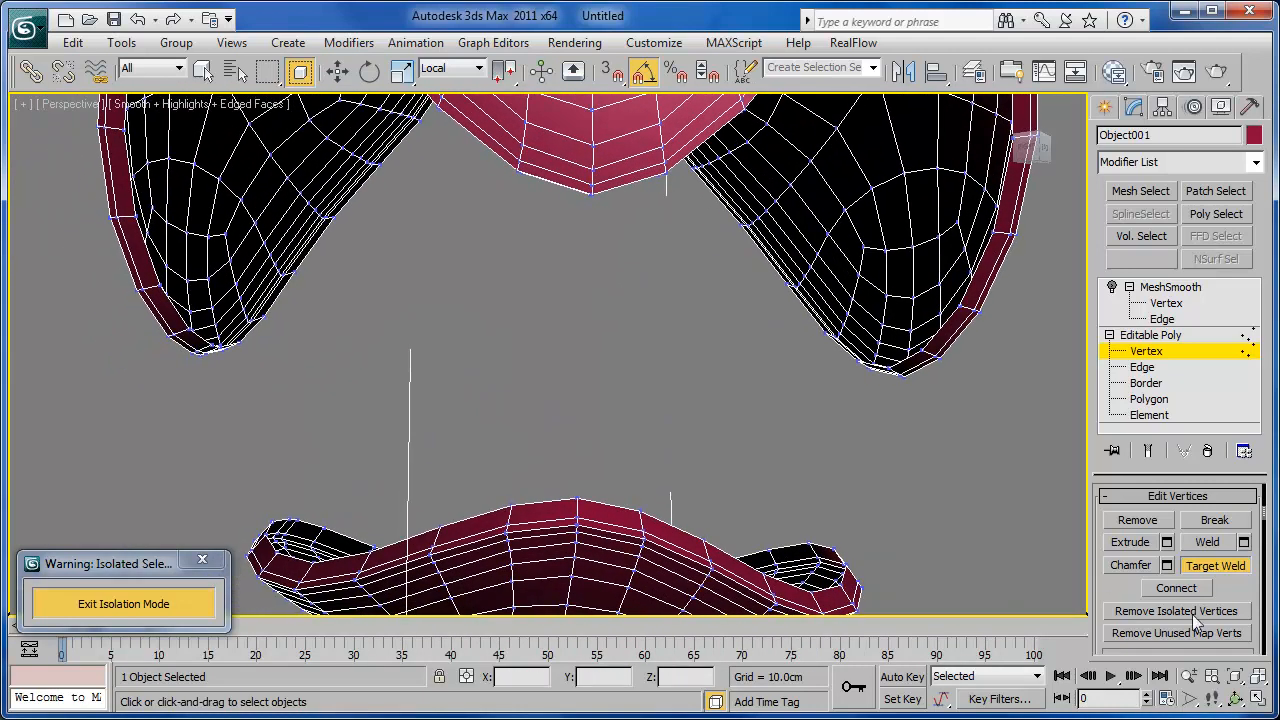
left_click(1212, 572)
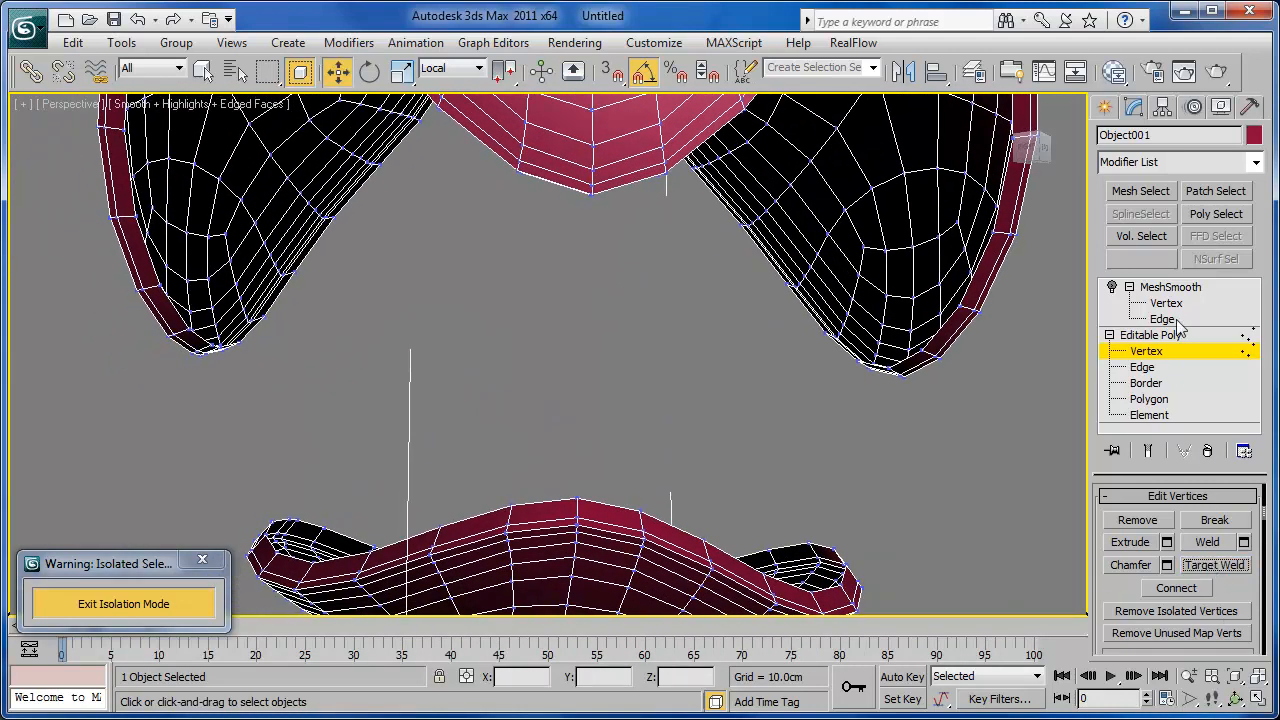
On the next side of the panel set, chamfer the thickness edges at the two unchamfered facing corners by 0.22 cm with 1 segment.
left_click(1142, 368)
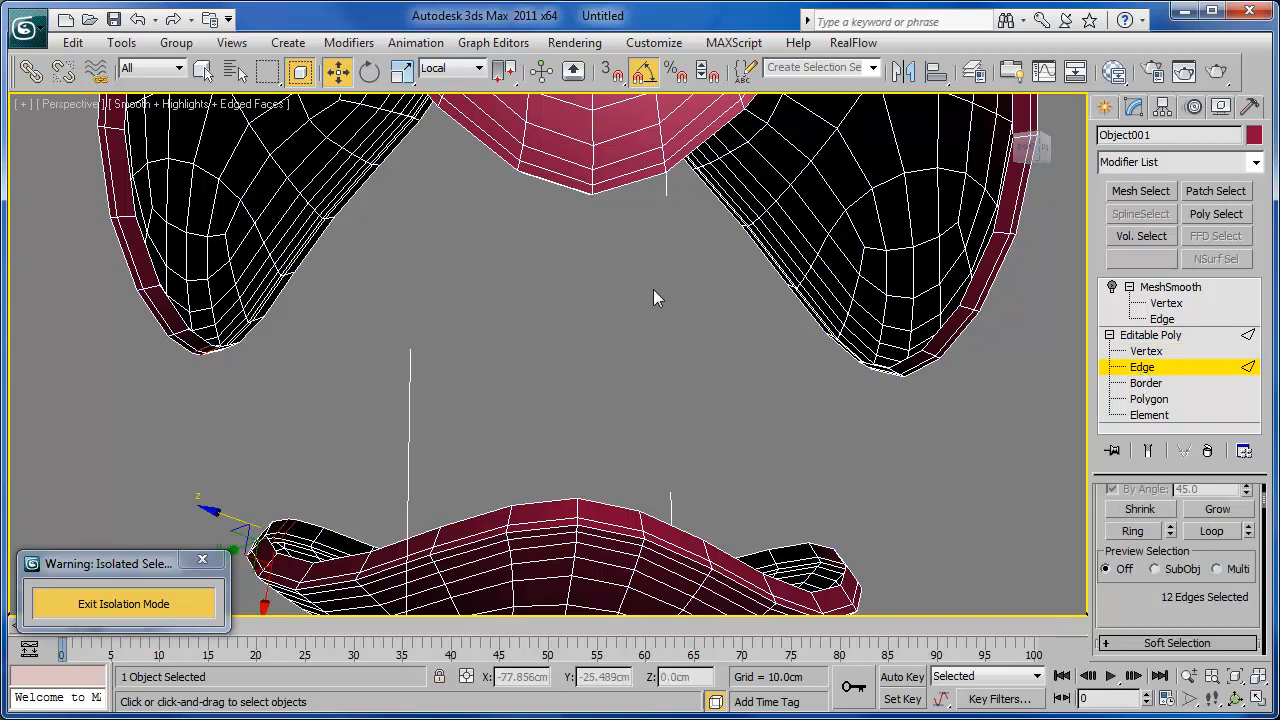
scroll(631, 293, "up", 4)
middle_click_drag(636, 261, 600, 387)
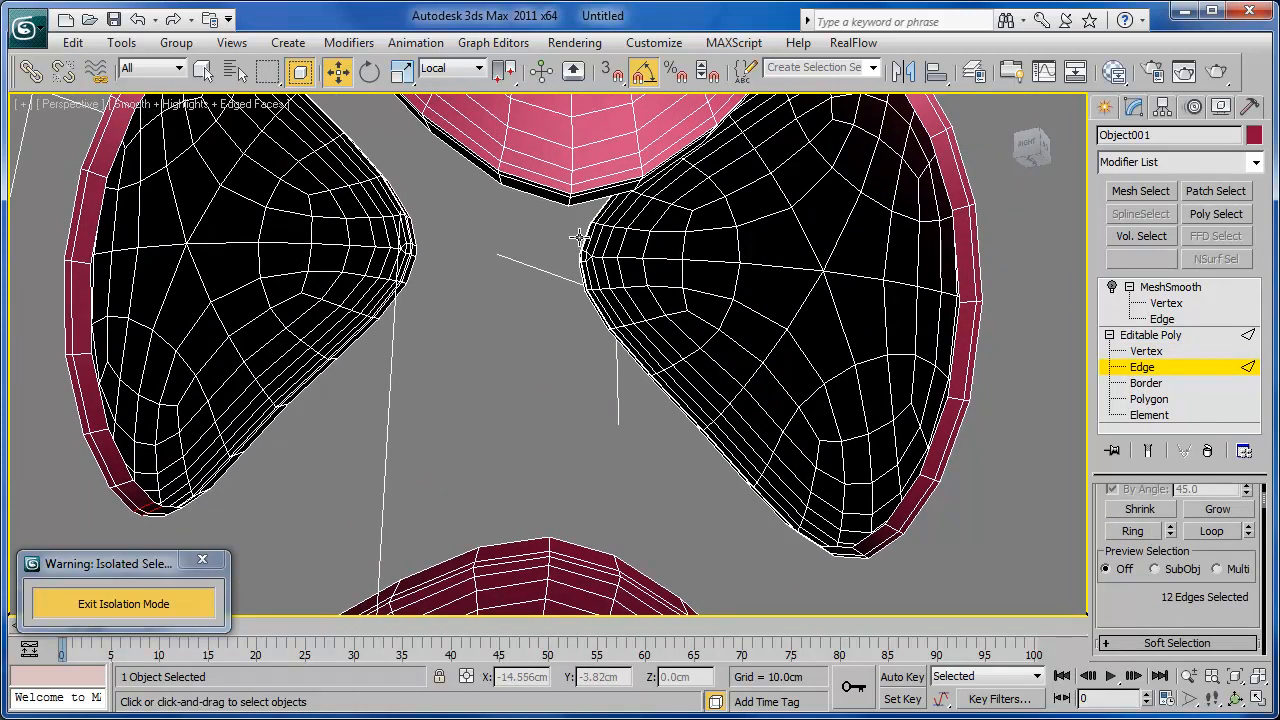
left_click(203, 70)
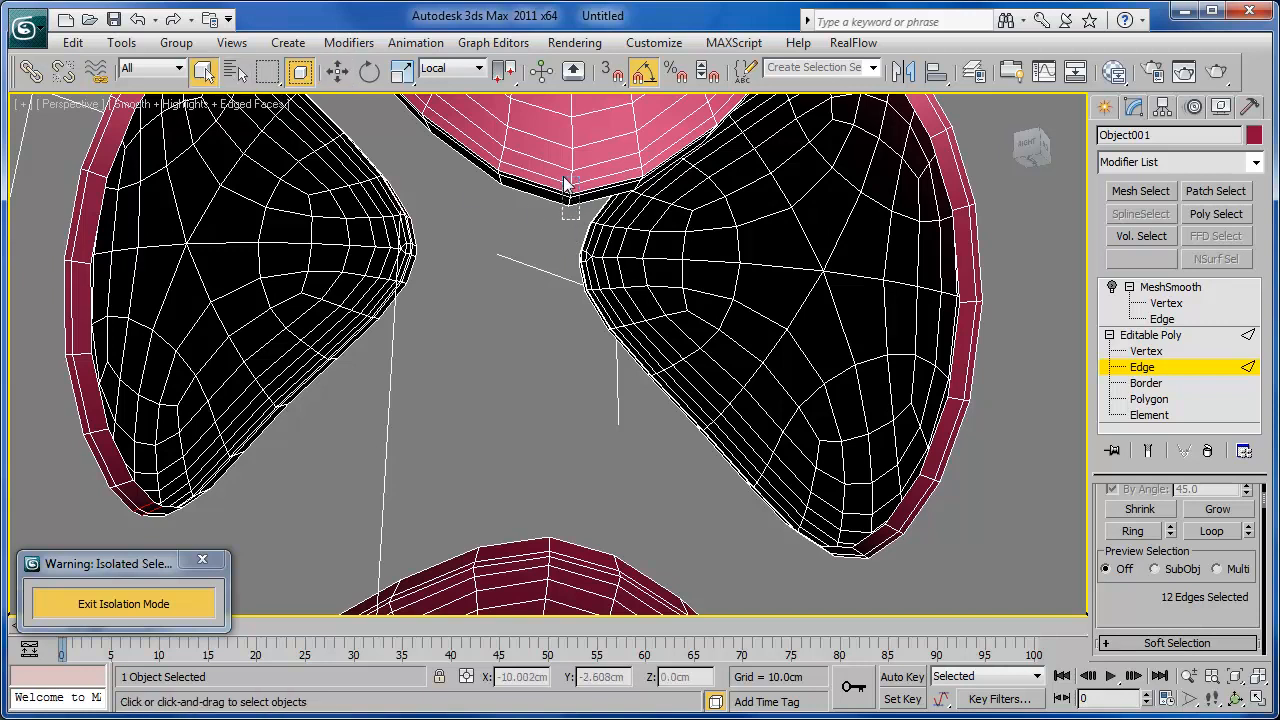
left_click(570, 212)
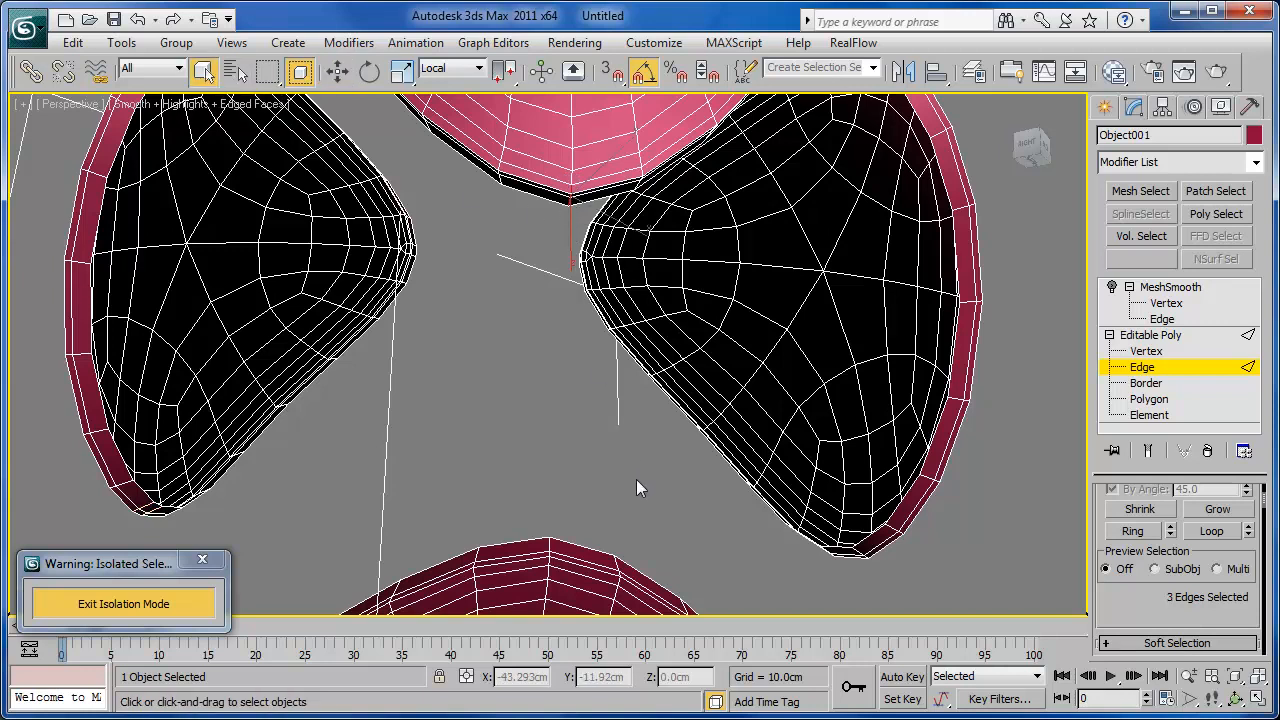
left_click(585, 569, "ctrl")
scroll(1194, 603, "down", 3)
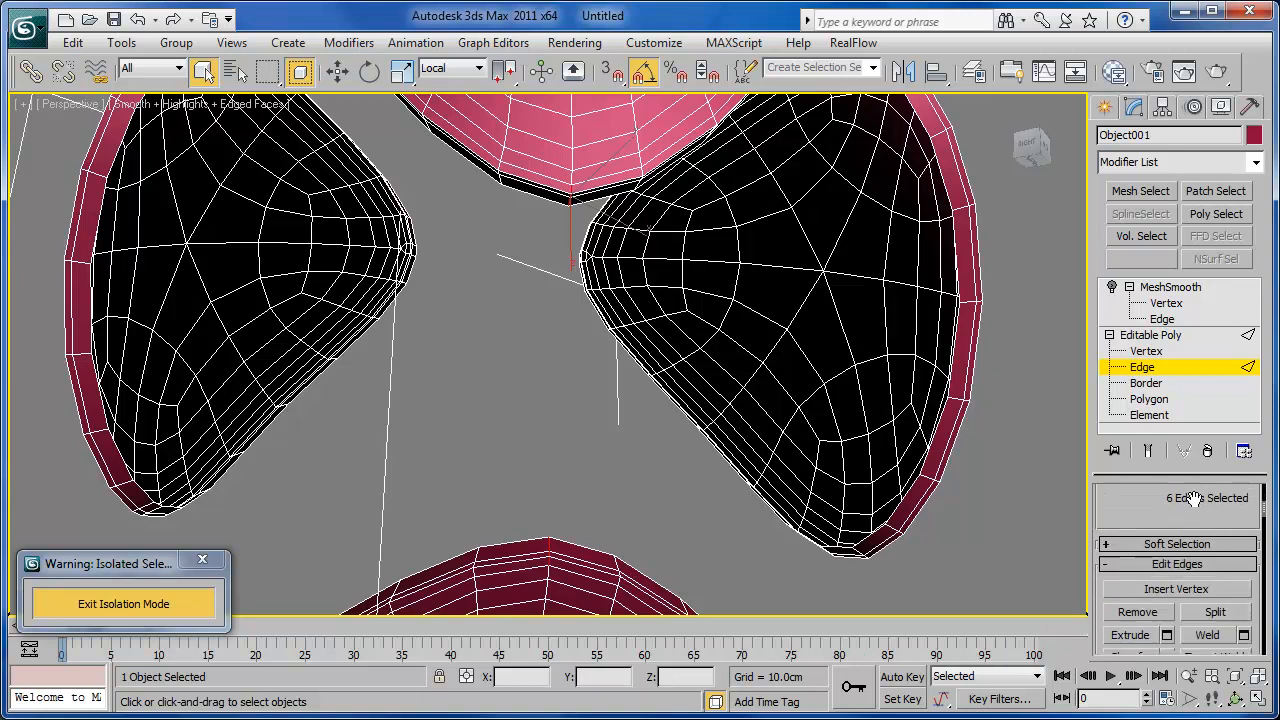
left_click(1167, 624)
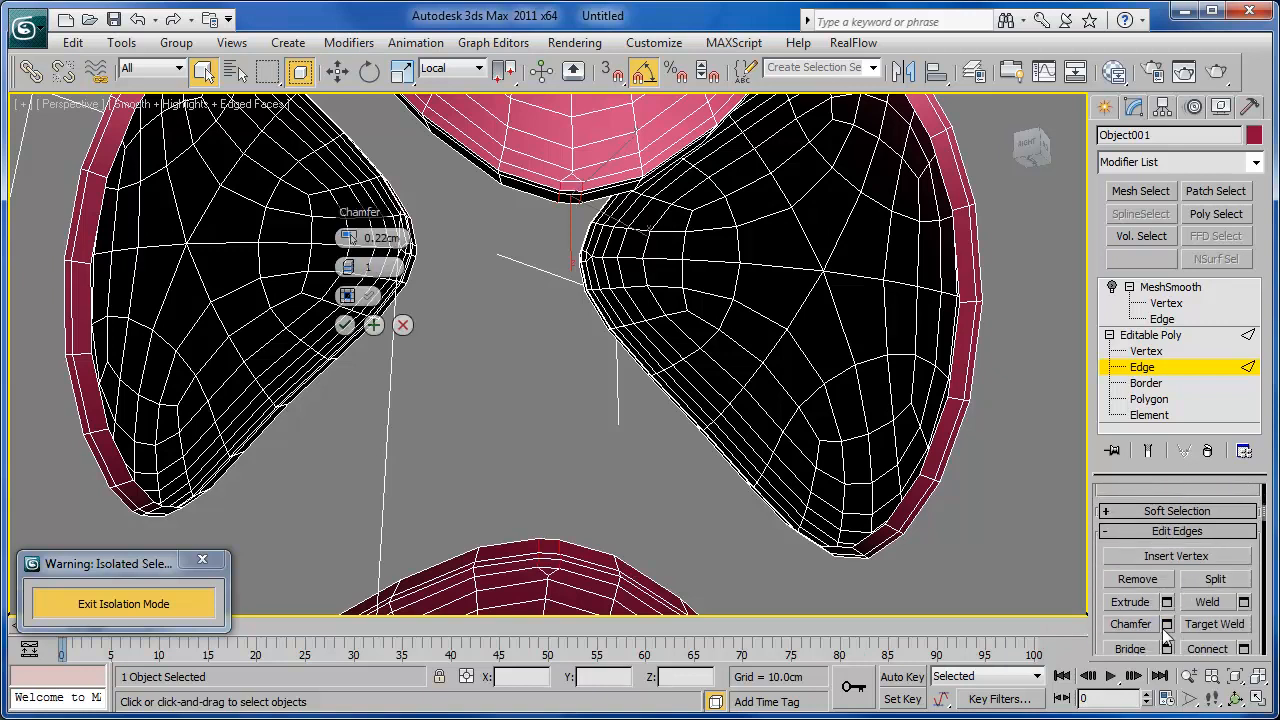
left_click(344, 326)
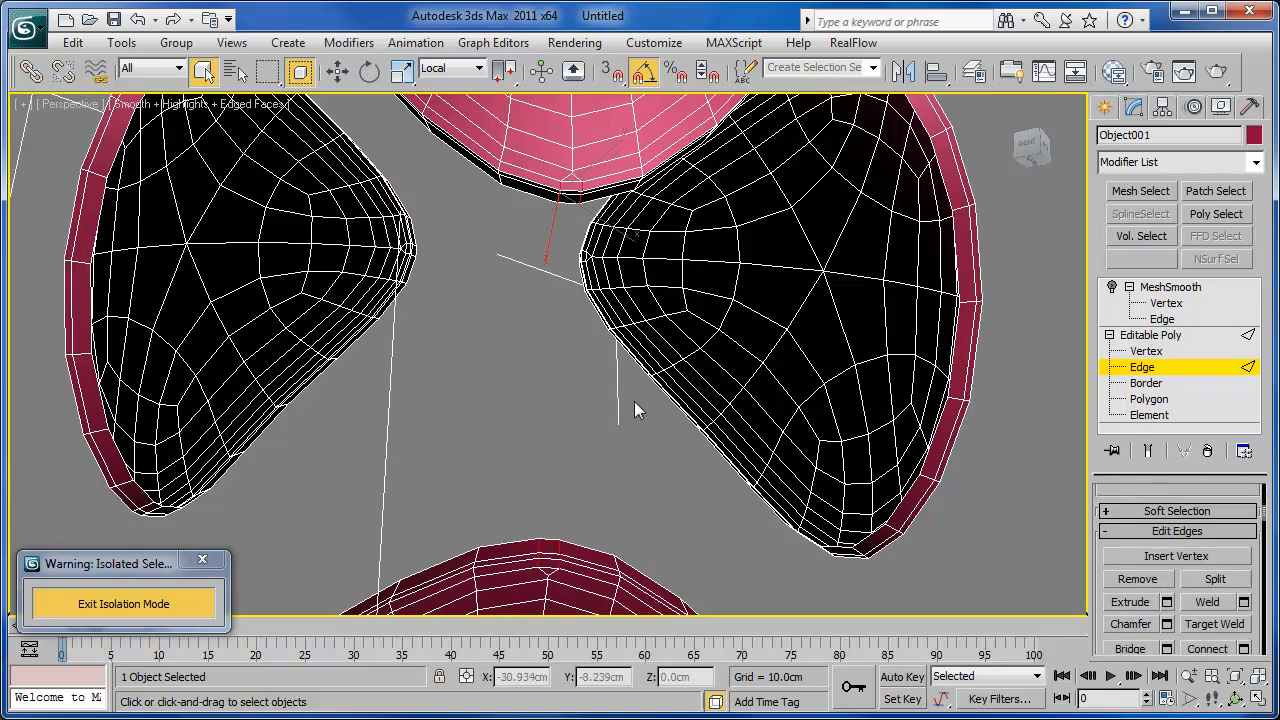
In Vertex mode, target-weld the extra vertex at the chamfered corners of the upper and lower panels, then turn Target Weld off.
left_click(1146, 351)
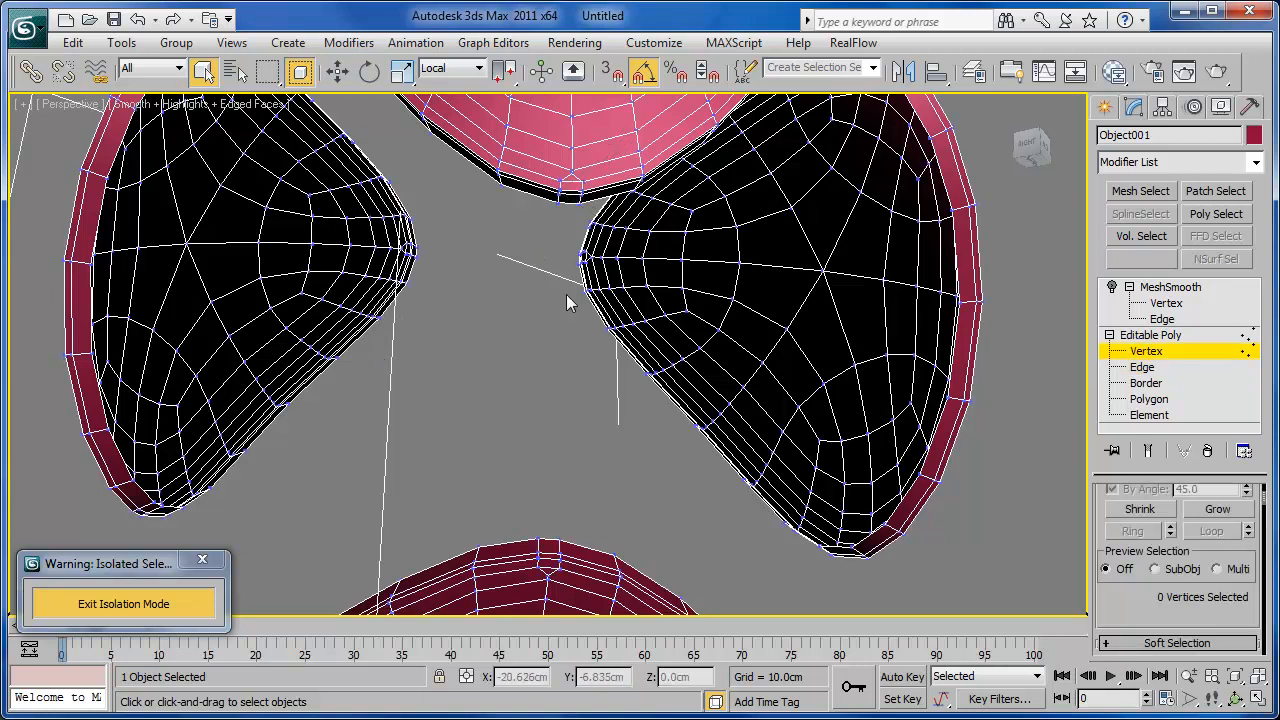
middle_click_drag(565, 275, 565, 310)
scroll(566, 232, "up", 5)
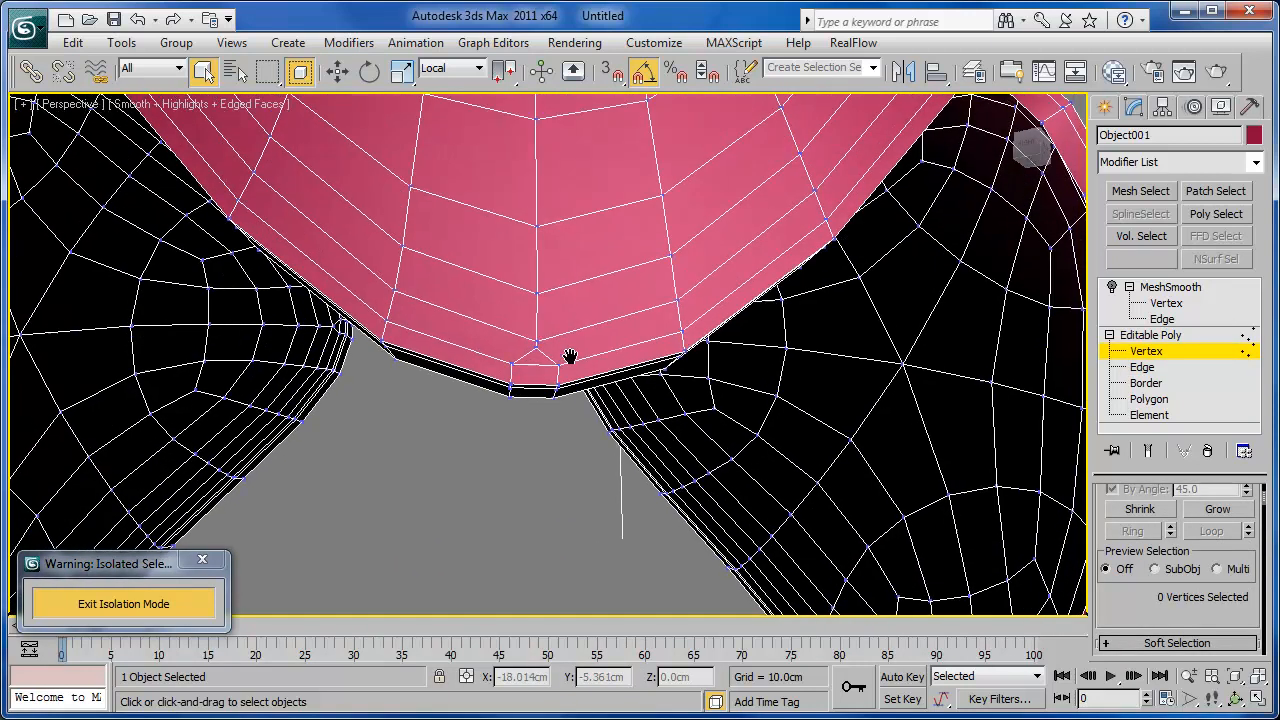
scroll(1180, 600, "down", 3)
left_click(1205, 584)
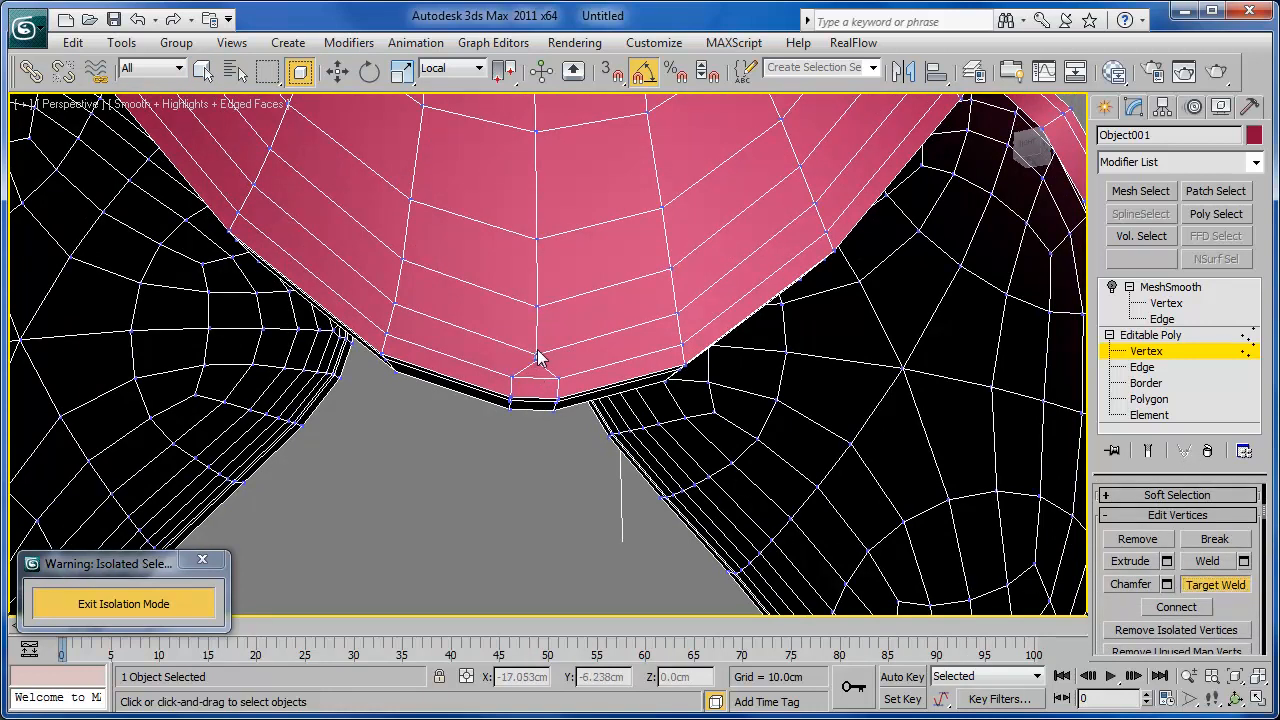
middle_click_drag(570, 418, 668, 215, "alt")
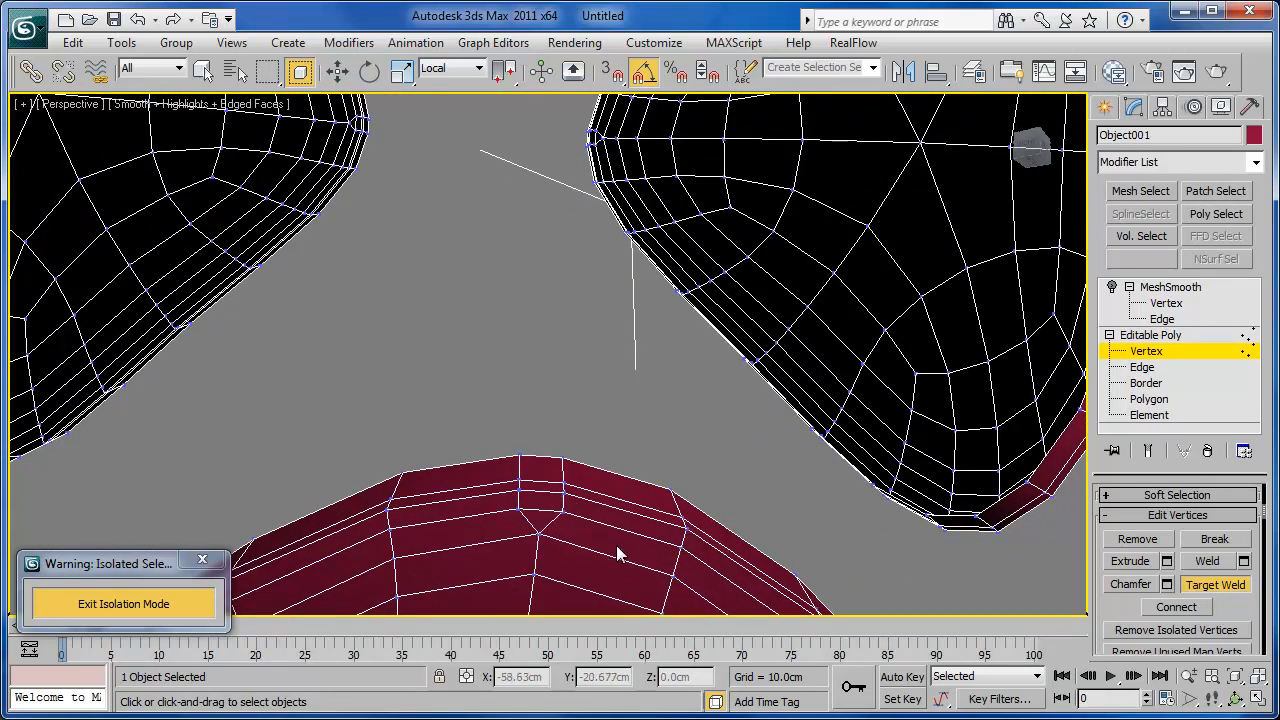
scroll(671, 337, "down", 2)
scroll(663, 350, "down", 4)
middle_click_drag(675, 350, 420, 368, "alt")
middle_click_drag(523, 365, 523, 374, "alt")
scroll(531, 350, "up", 2)
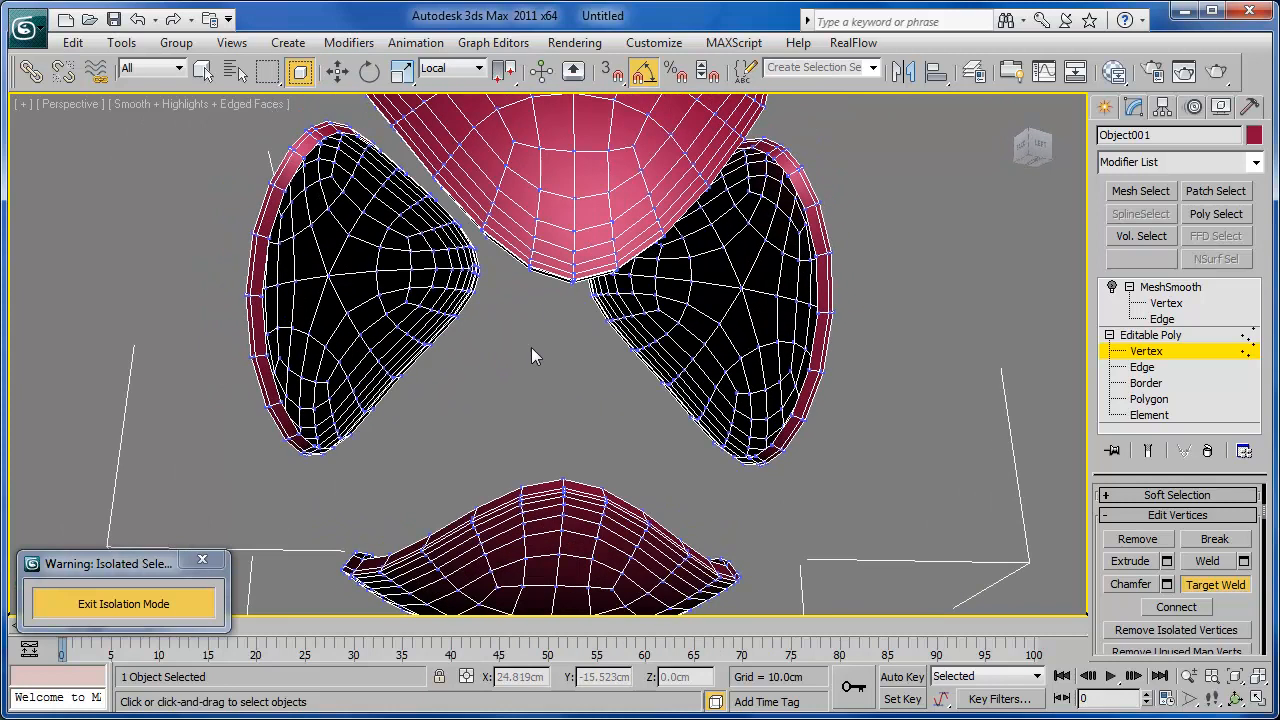
scroll(615, 374, "up", 2)
middle_click_drag(615, 374, 612, 360, "alt")
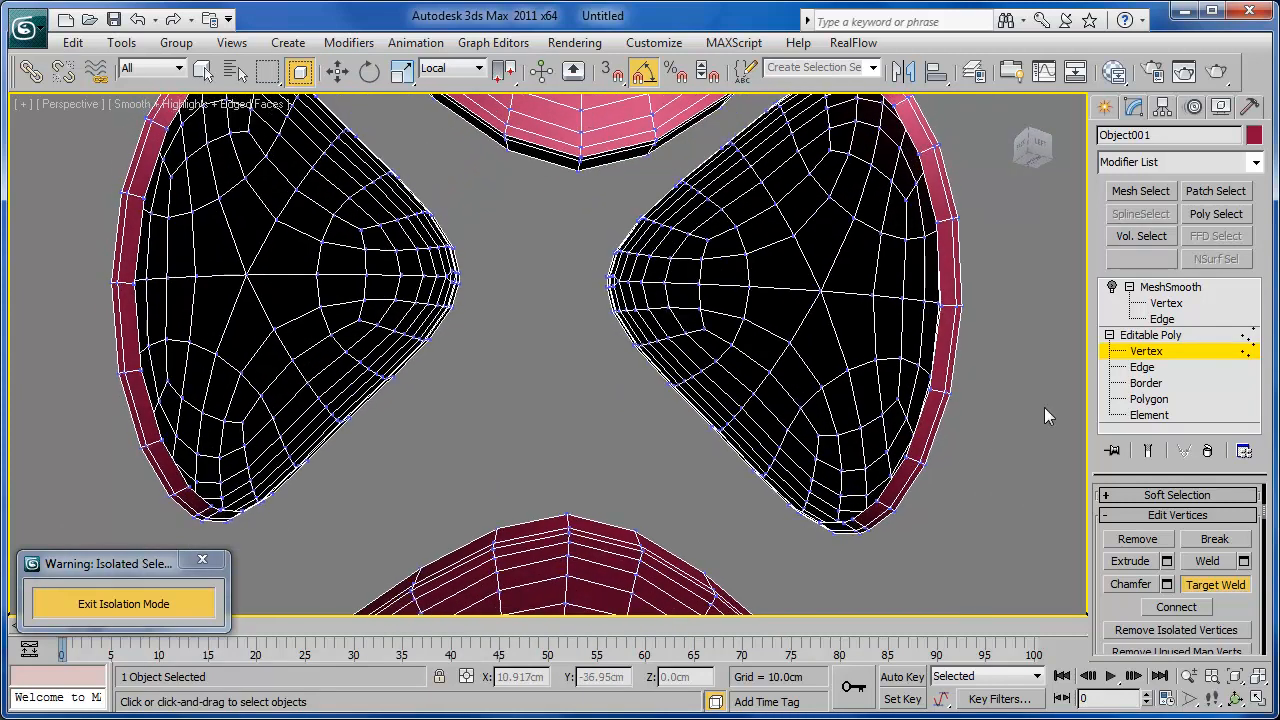
left_click(1218, 586)
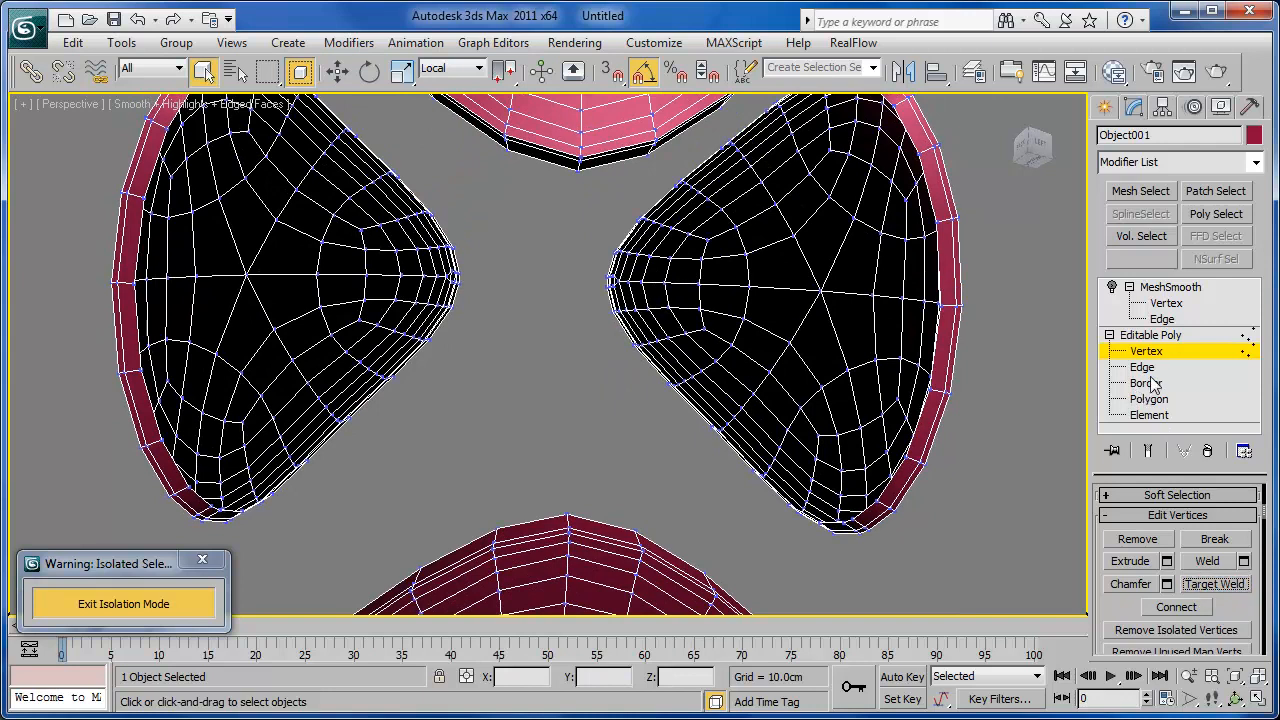
On the last side of the panel set, select the thickness edges at the upper and lower panels' facing corners and chamfer them.
left_click(1143, 367)
left_click_drag(594, 212, 573, 150)
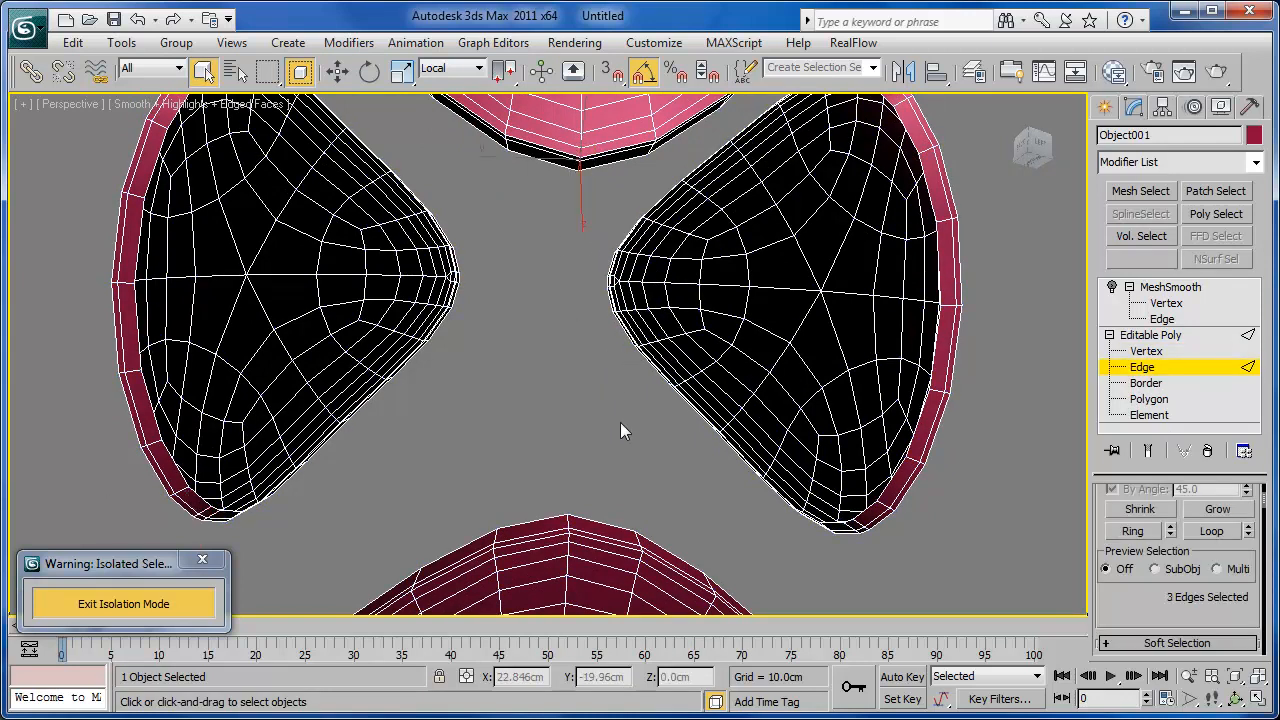
left_click_drag(587, 557, 578, 543)
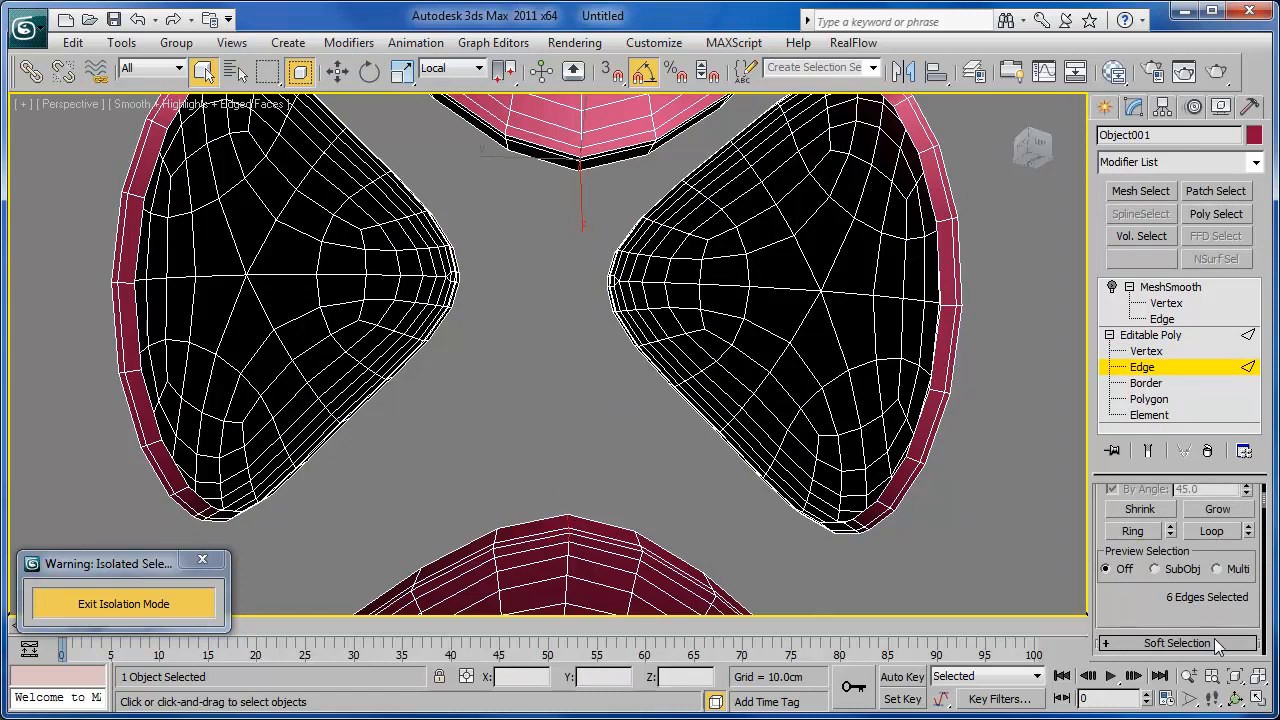
scroll(1185, 632, "down", 3)
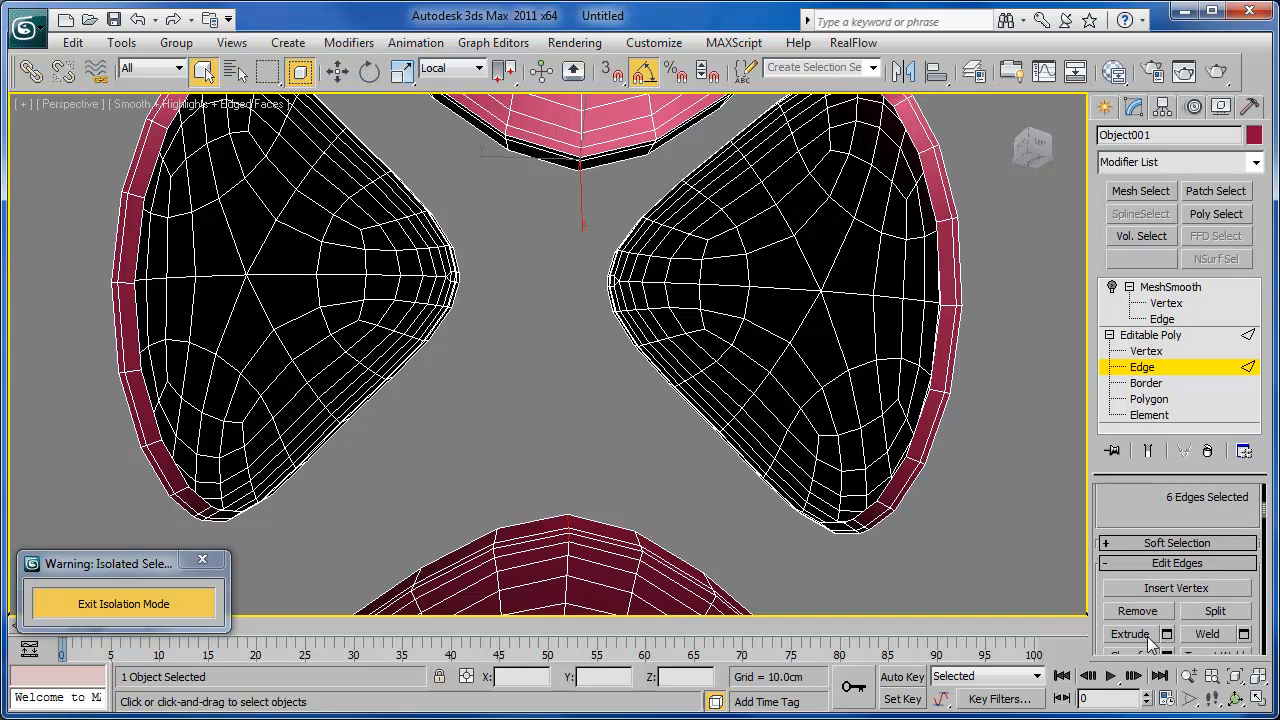
scroll(1170, 628, "down", 2)
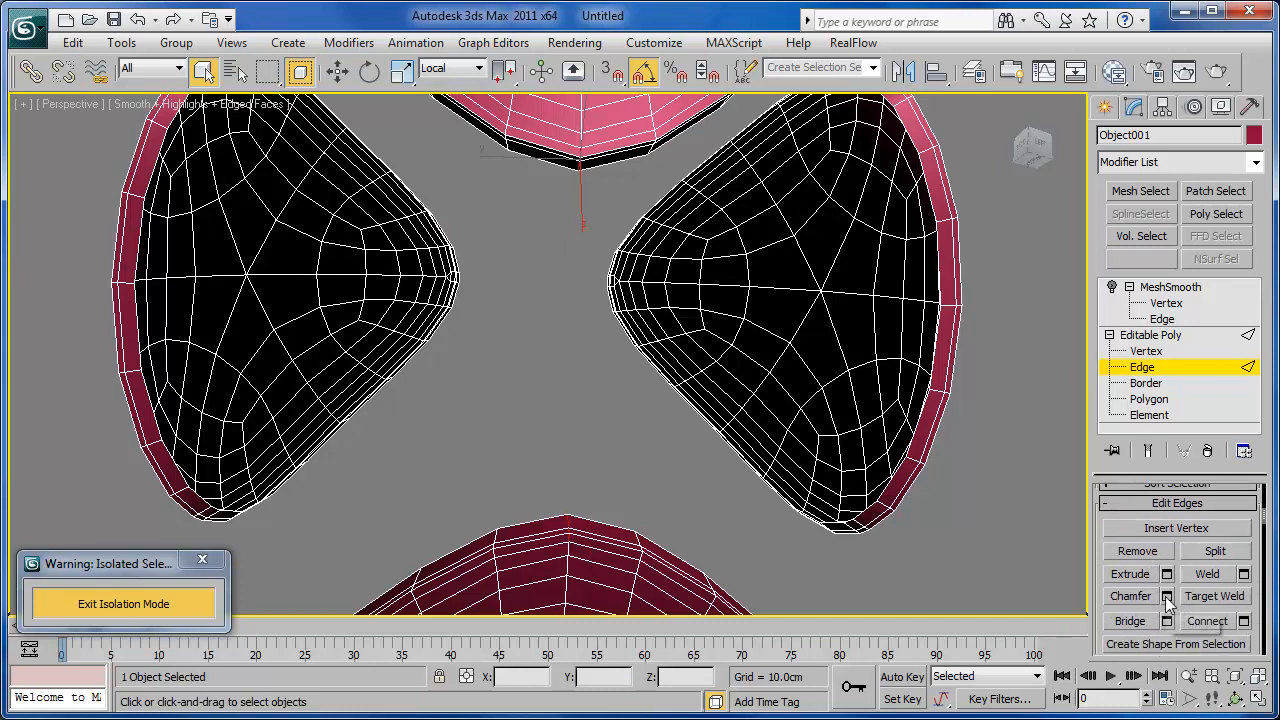
left_click(1166, 596)
left_click(354, 289)
Target-weld the extra vertices beside the newly chamfered corners on this last side to their neighbours.
middle_click_drag(515, 254, 517, 268)
middle_click_drag(563, 227, 563, 390)
scroll(591, 229, "up", 3)
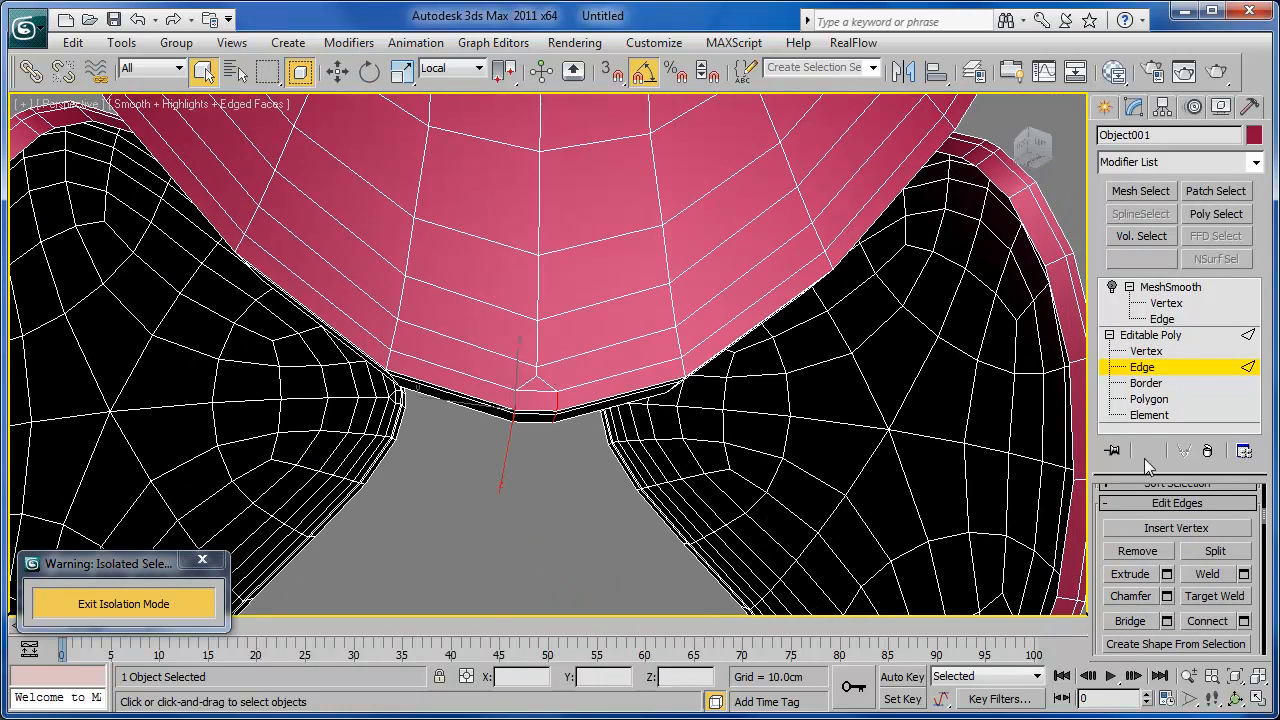
left_click(1146, 352)
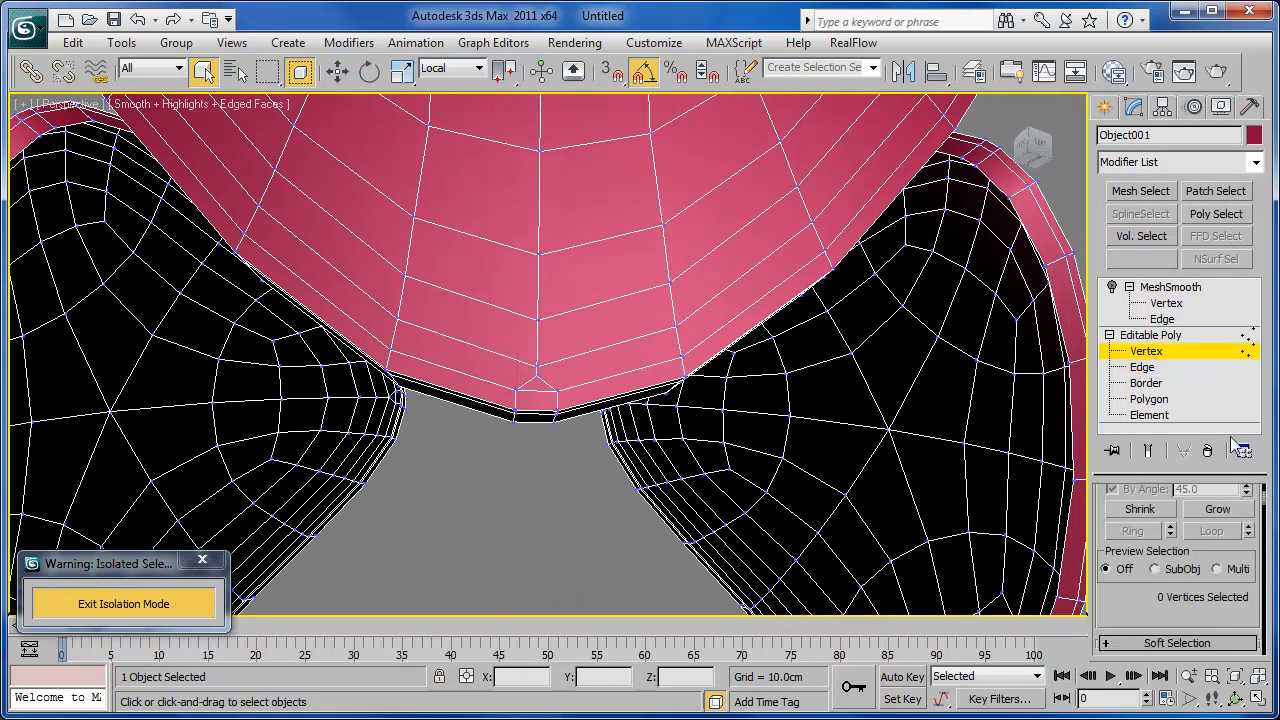
scroll(1238, 572, "down", 3)
left_click(1215, 600)
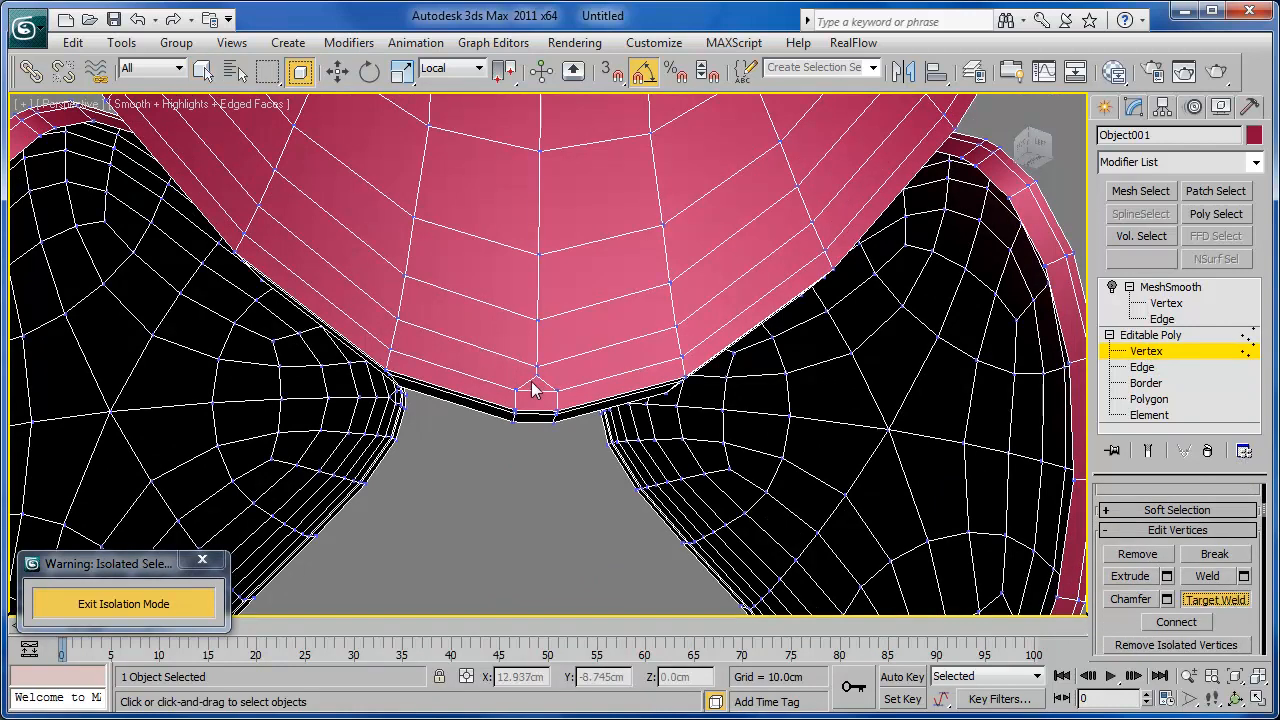
mouse_move(563, 390)
middle_mouse_down("alt")
mouse_move(566, 266)
mouse_move(651, 406)
mouse_move(615, 324)
mouse_move(553, 397)
middle_mouse_up("alt")
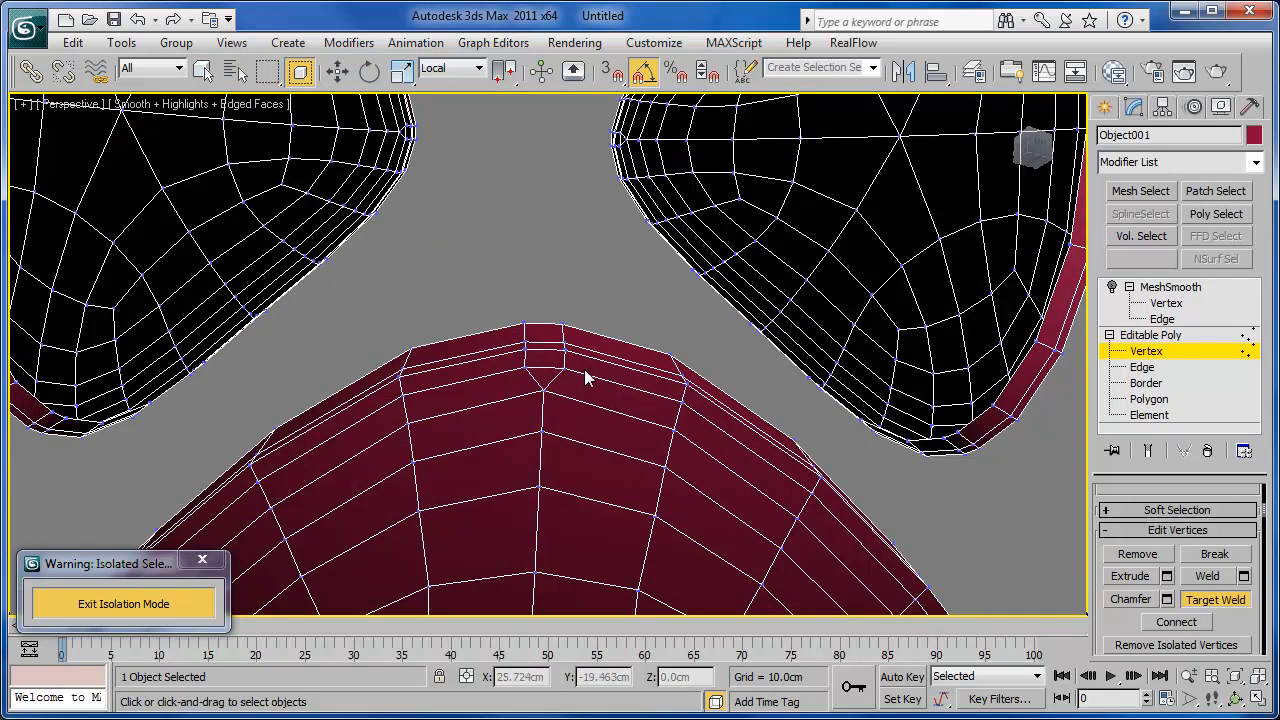
scroll(586, 374, "down", 2)
scroll(591, 369, "down", 2)
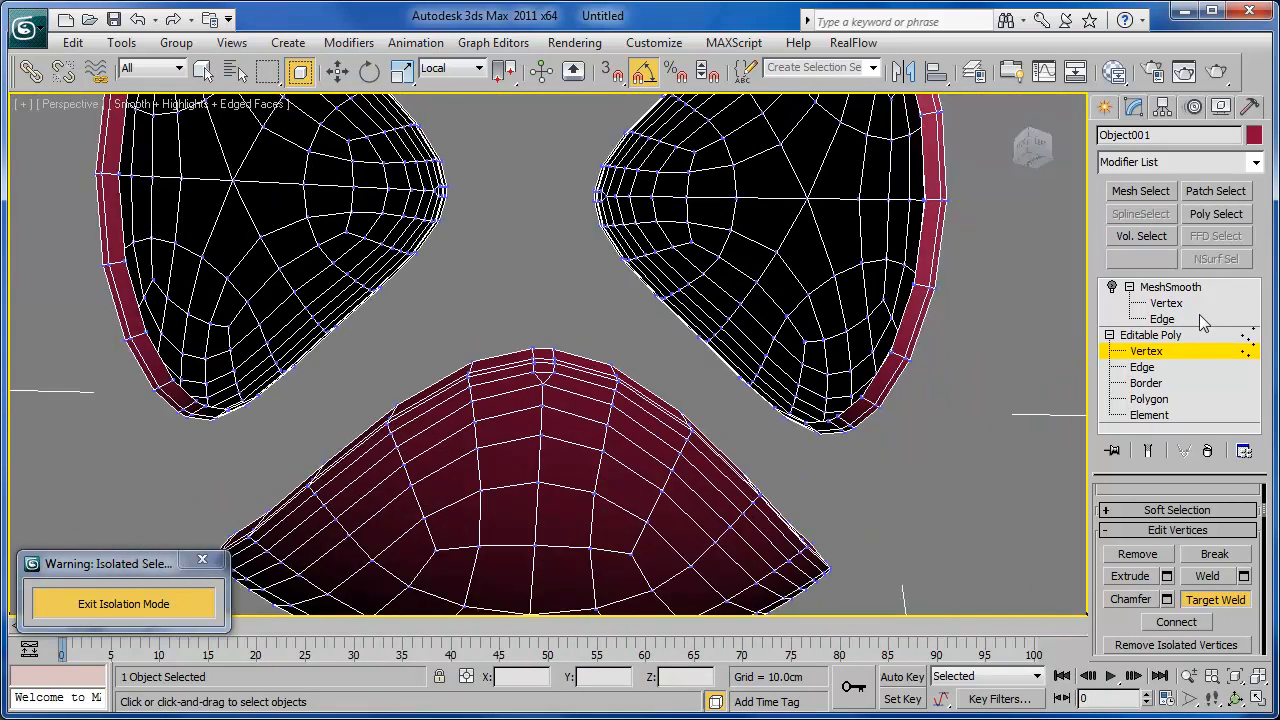
Leave vertex editing, switch the panels' MeshSmooth modifier back on and exit isolation mode.
left_click(1158, 336)
left_click(1183, 289)
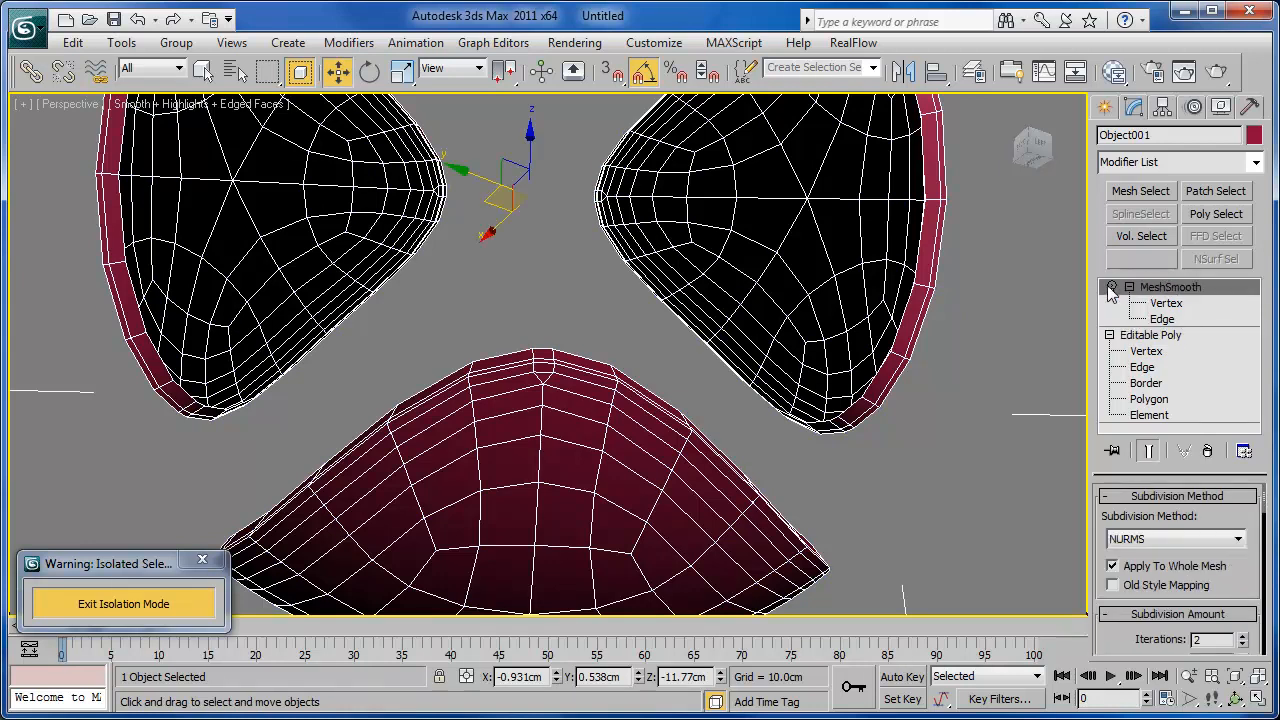
left_click(1112, 288)
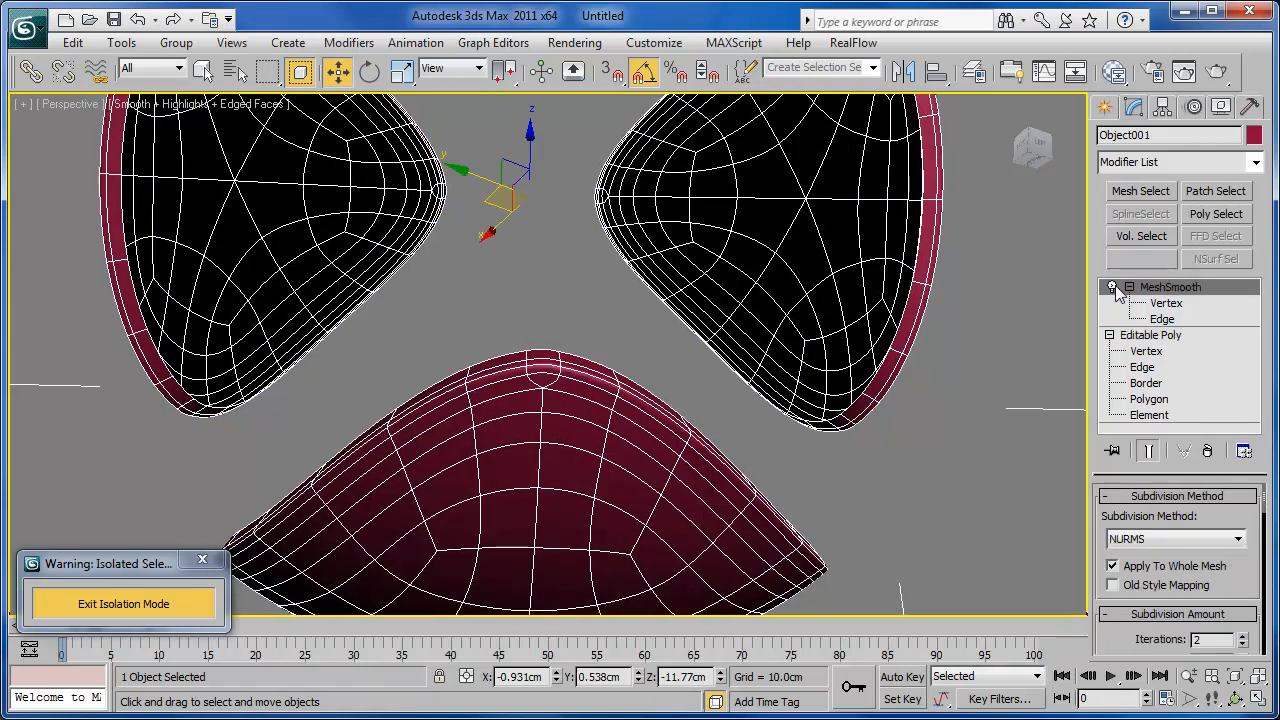
left_click(153, 604)
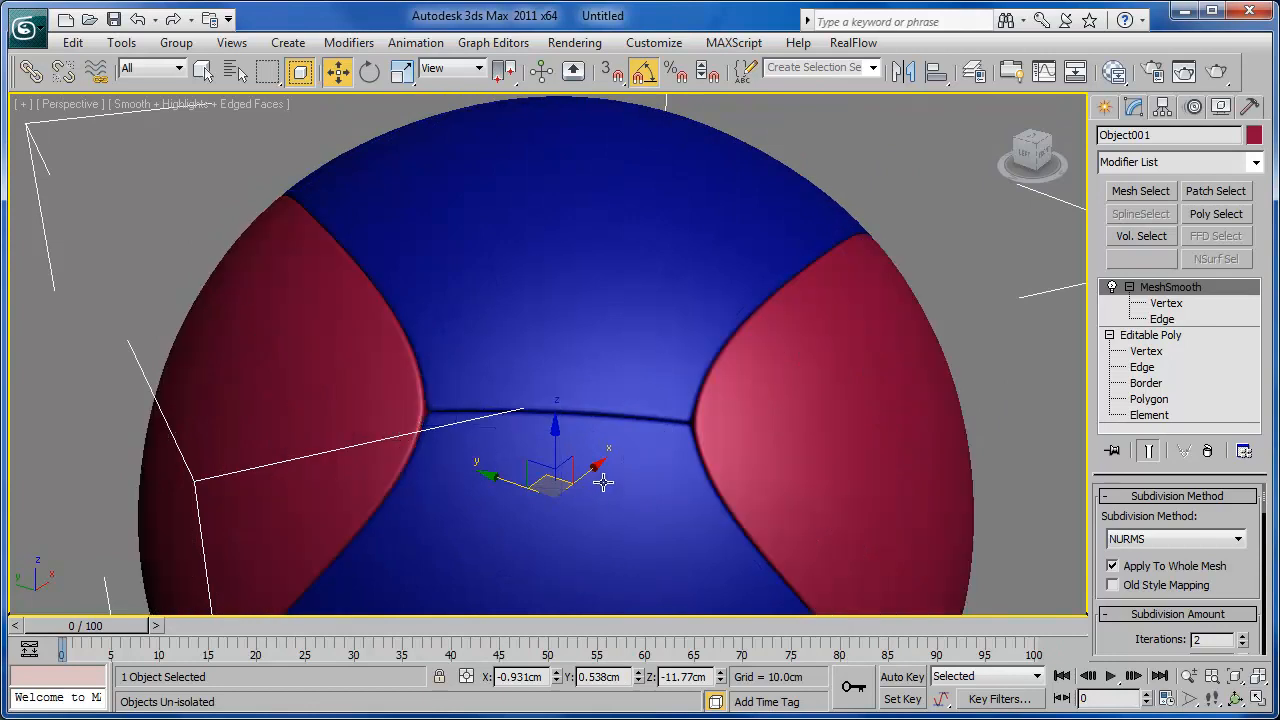
Turn off the edged-faces display, check the ball from several sides, and make a test render of the whole ball.
key("F4")
middle_click_drag(623, 466, 720, 431, "alt")
scroll(720, 431, "down", 5)
middle_click_drag(557, 406, 576, 367, "alt")
scroll(600, 408, "up", 6)
scroll(603, 407, "down", 3)
middle_click_drag(673, 366, 695, 373, "alt")
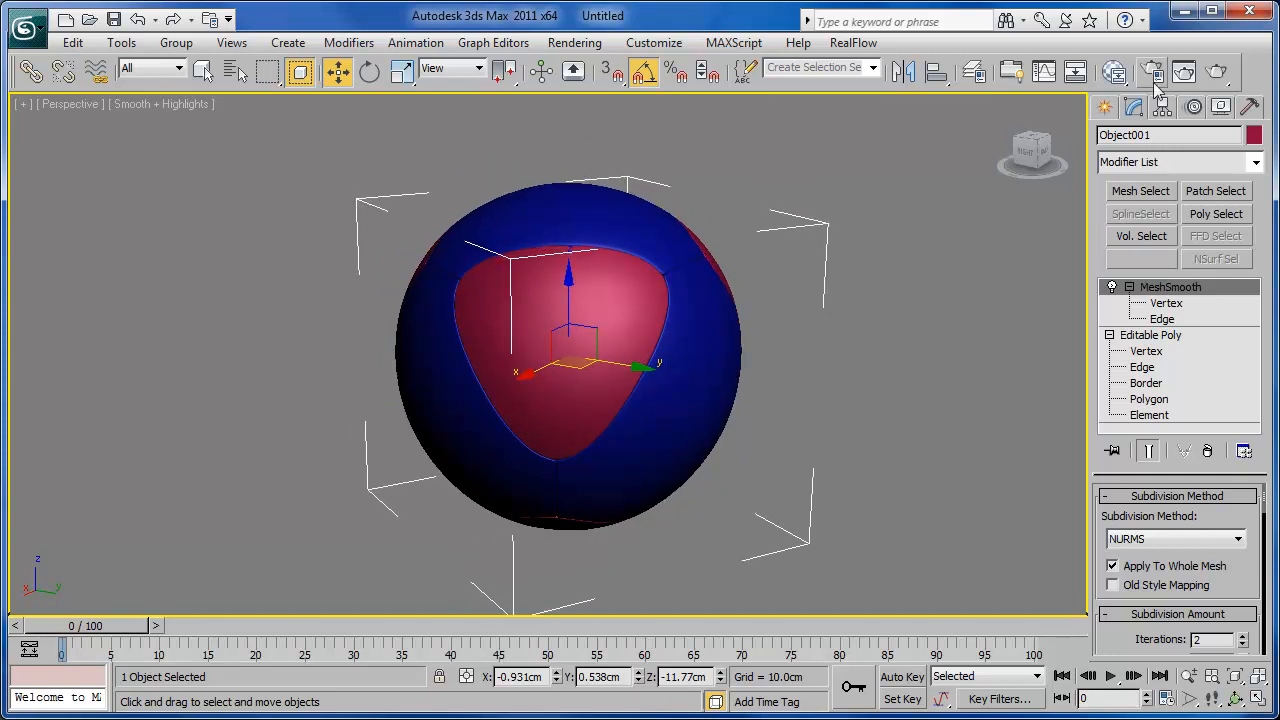
left_click(1217, 74)
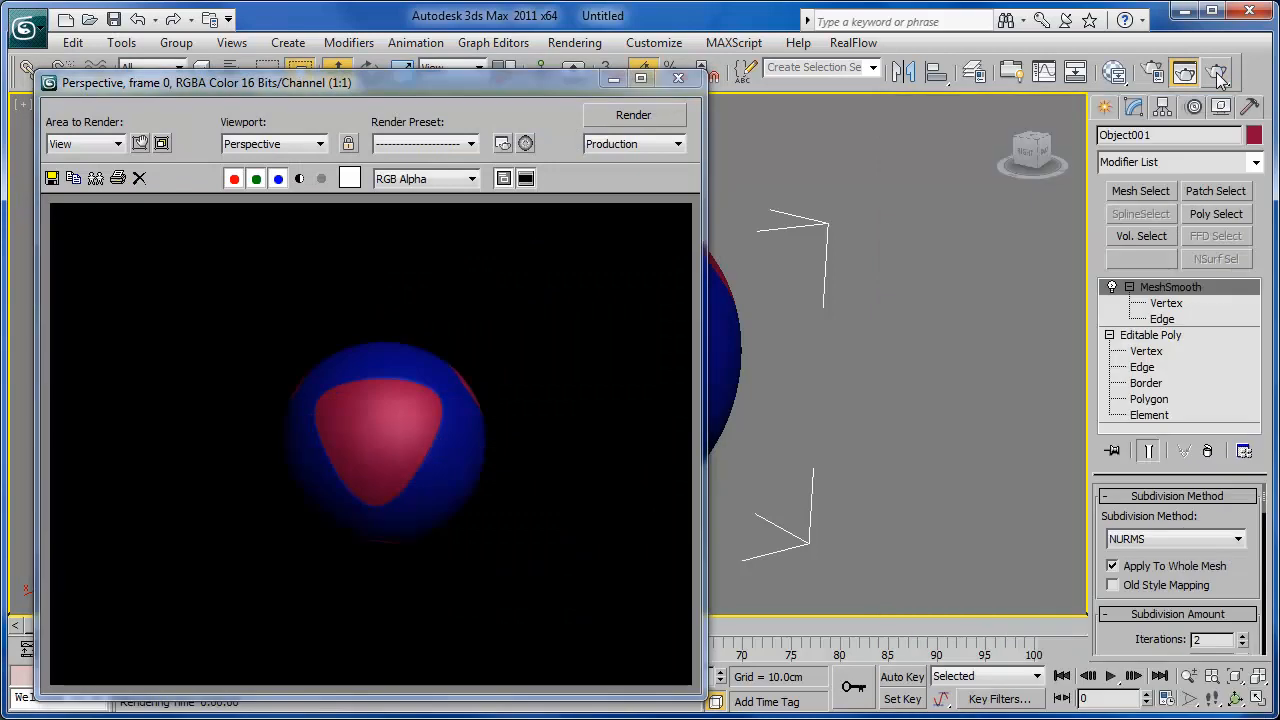
left_click(679, 79)
Frame a close-up of the seam between the two blue areas and red panels and test-render it.
middle_click_drag(681, 448, 677, 482)
scroll(655, 420, "up", 5)
key("alt")
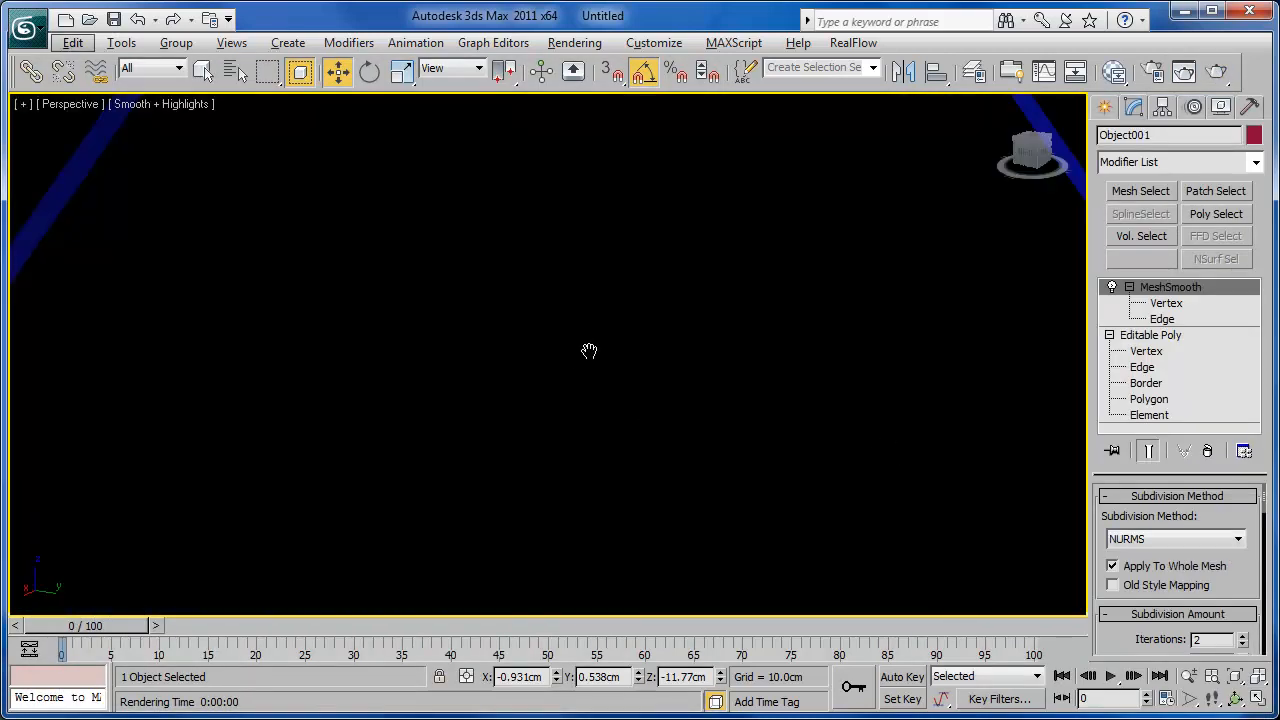
scroll(580, 362, "down", 5)
middle_click_drag(600, 380, 691, 435, "alt")
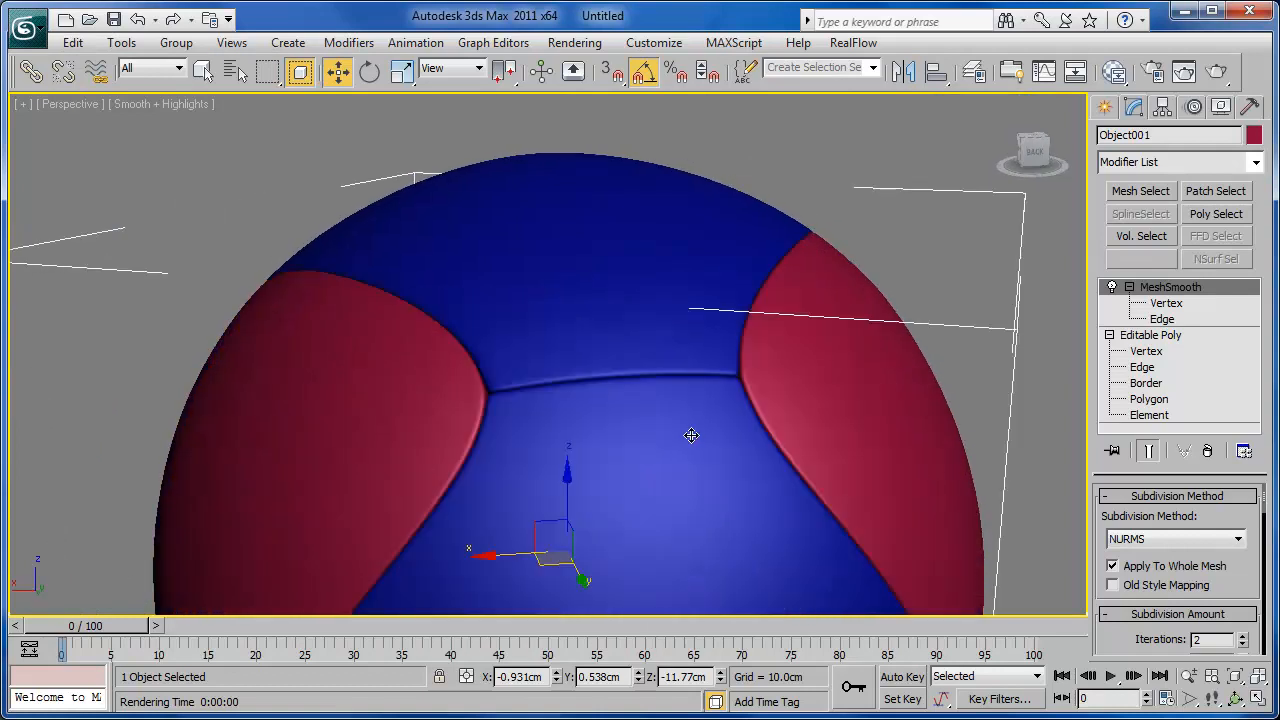
left_click(1218, 73)
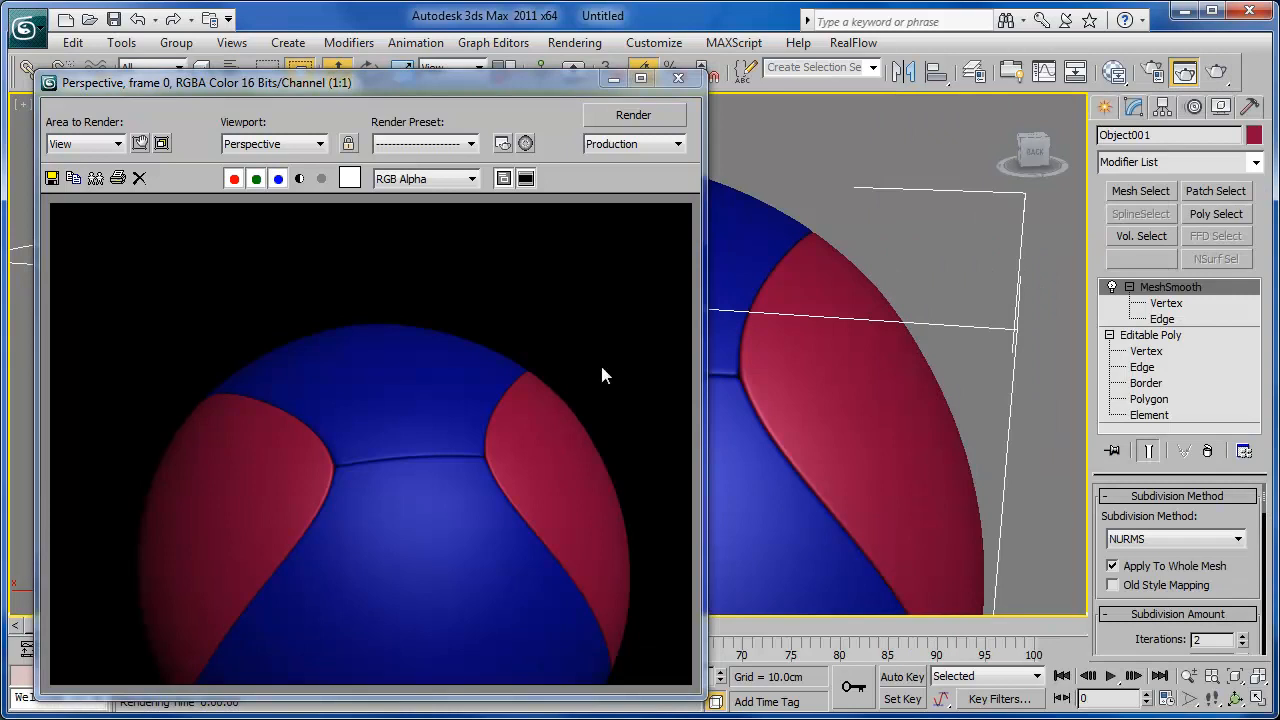
left_click(679, 78)
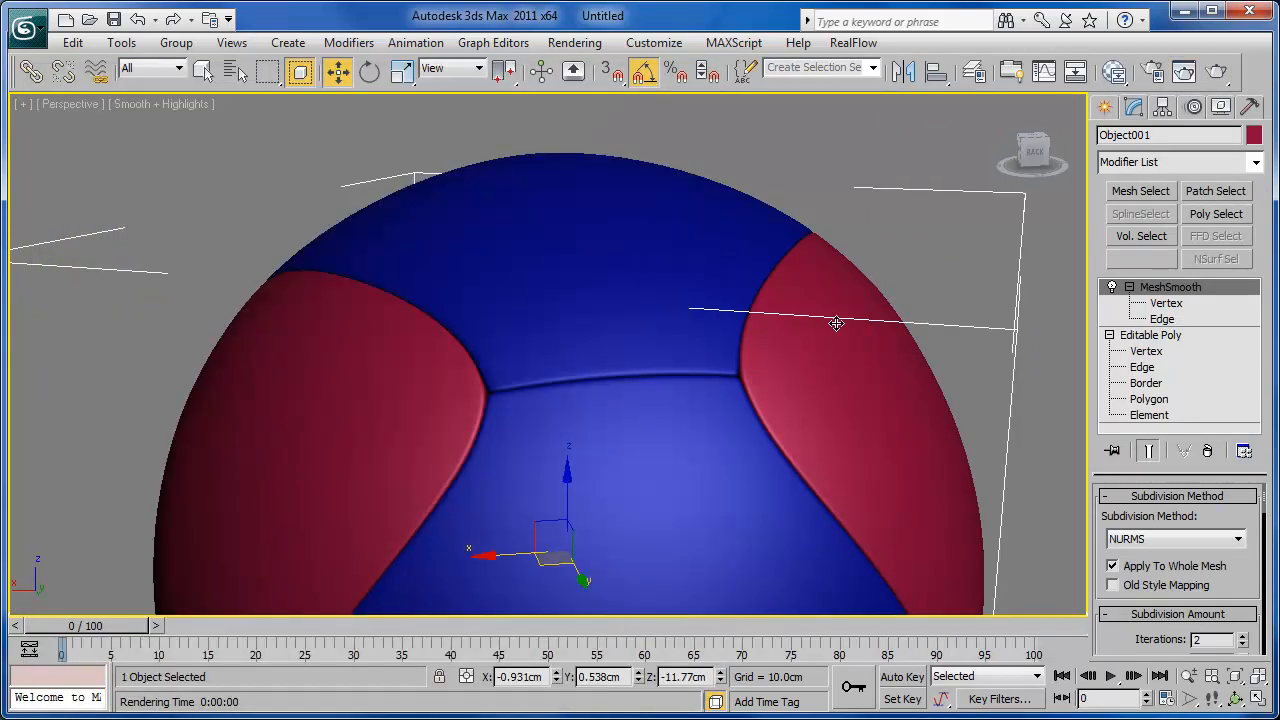